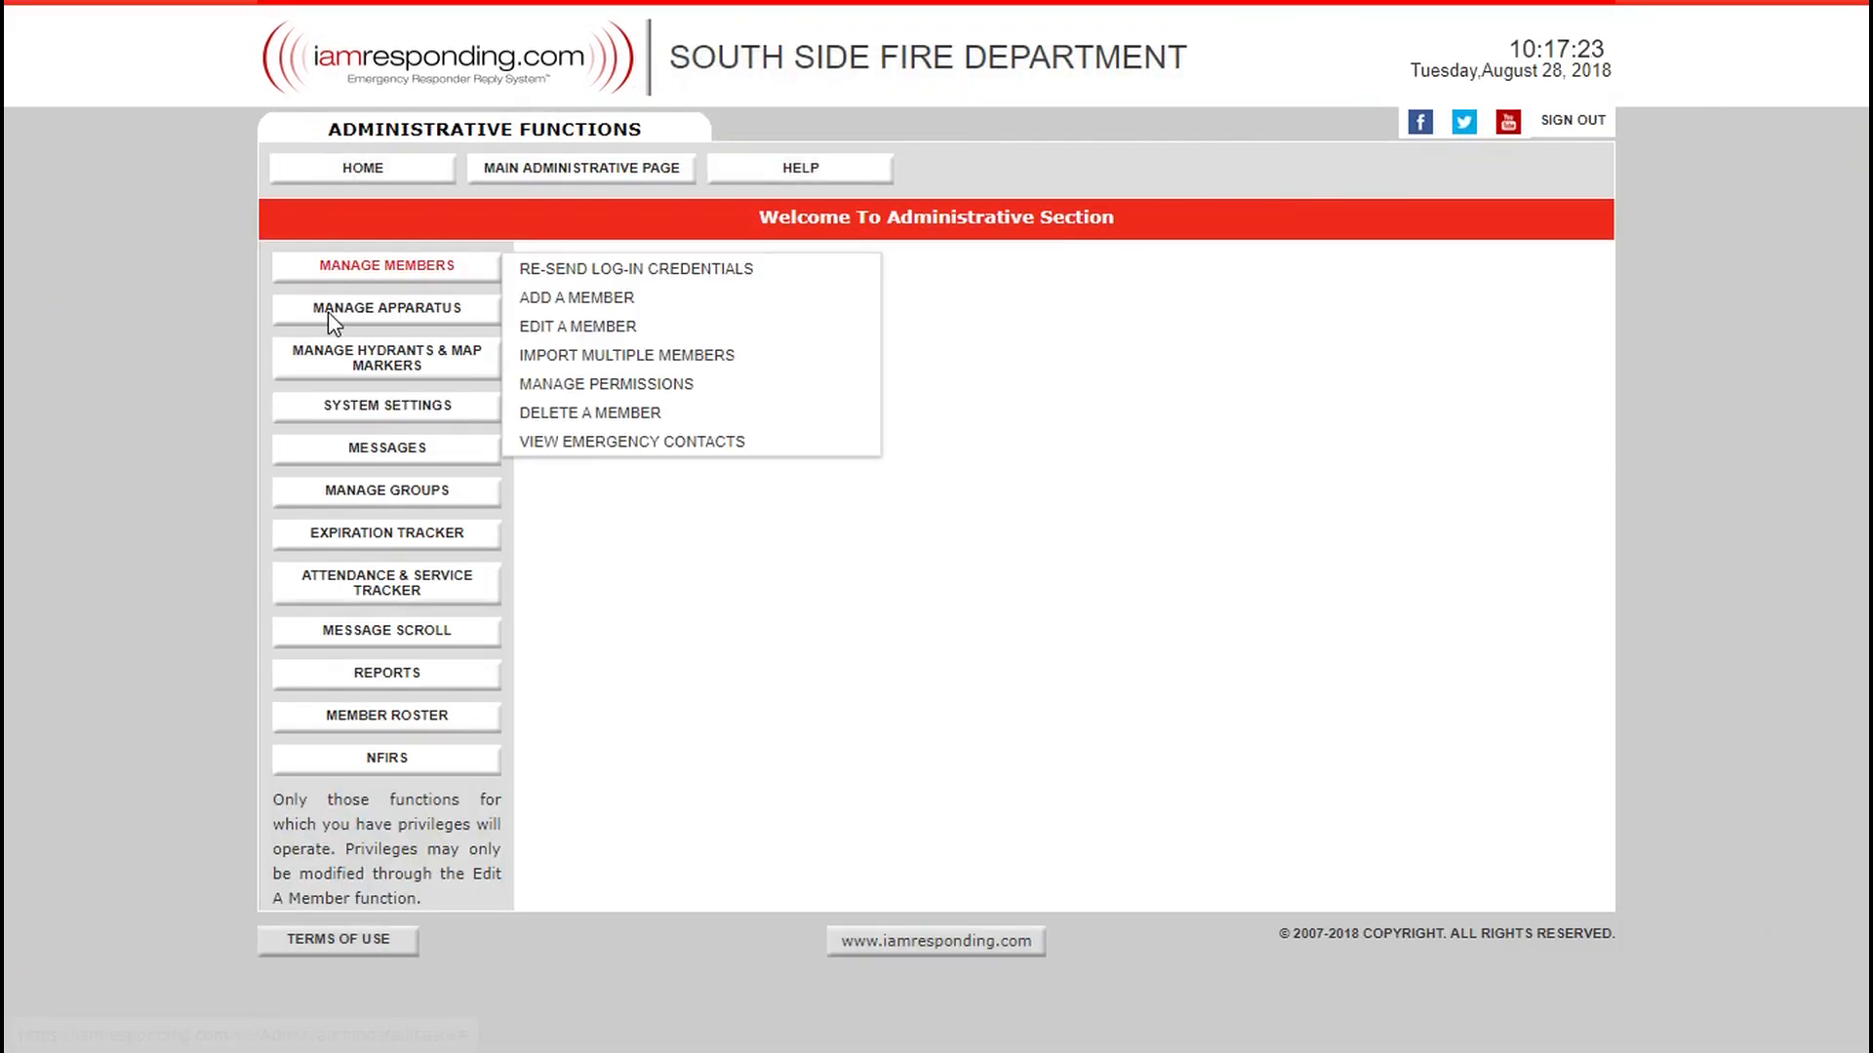
Open the list of sent messages and show the messages from a range of 1 year.
{"action": "mouse_move", "coordinate": [353, 429]}
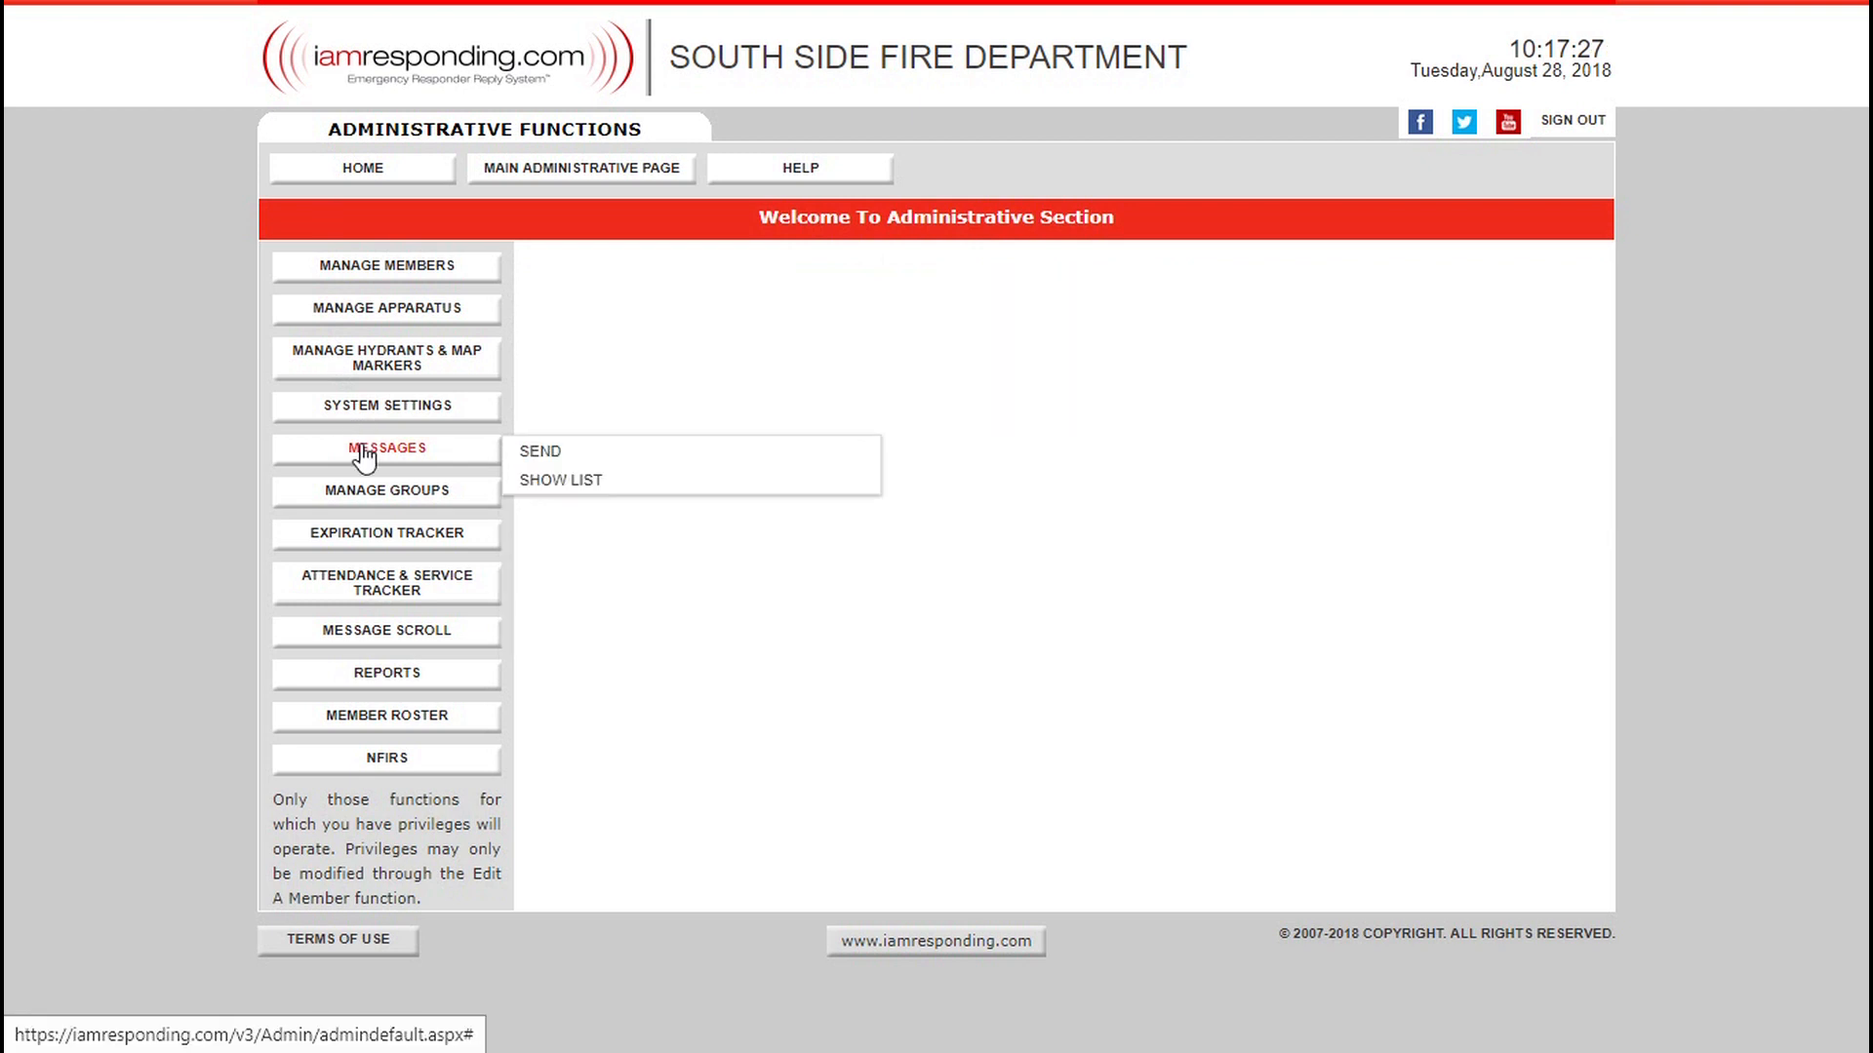
{"action": "left_click", "coordinate": [544, 485]}
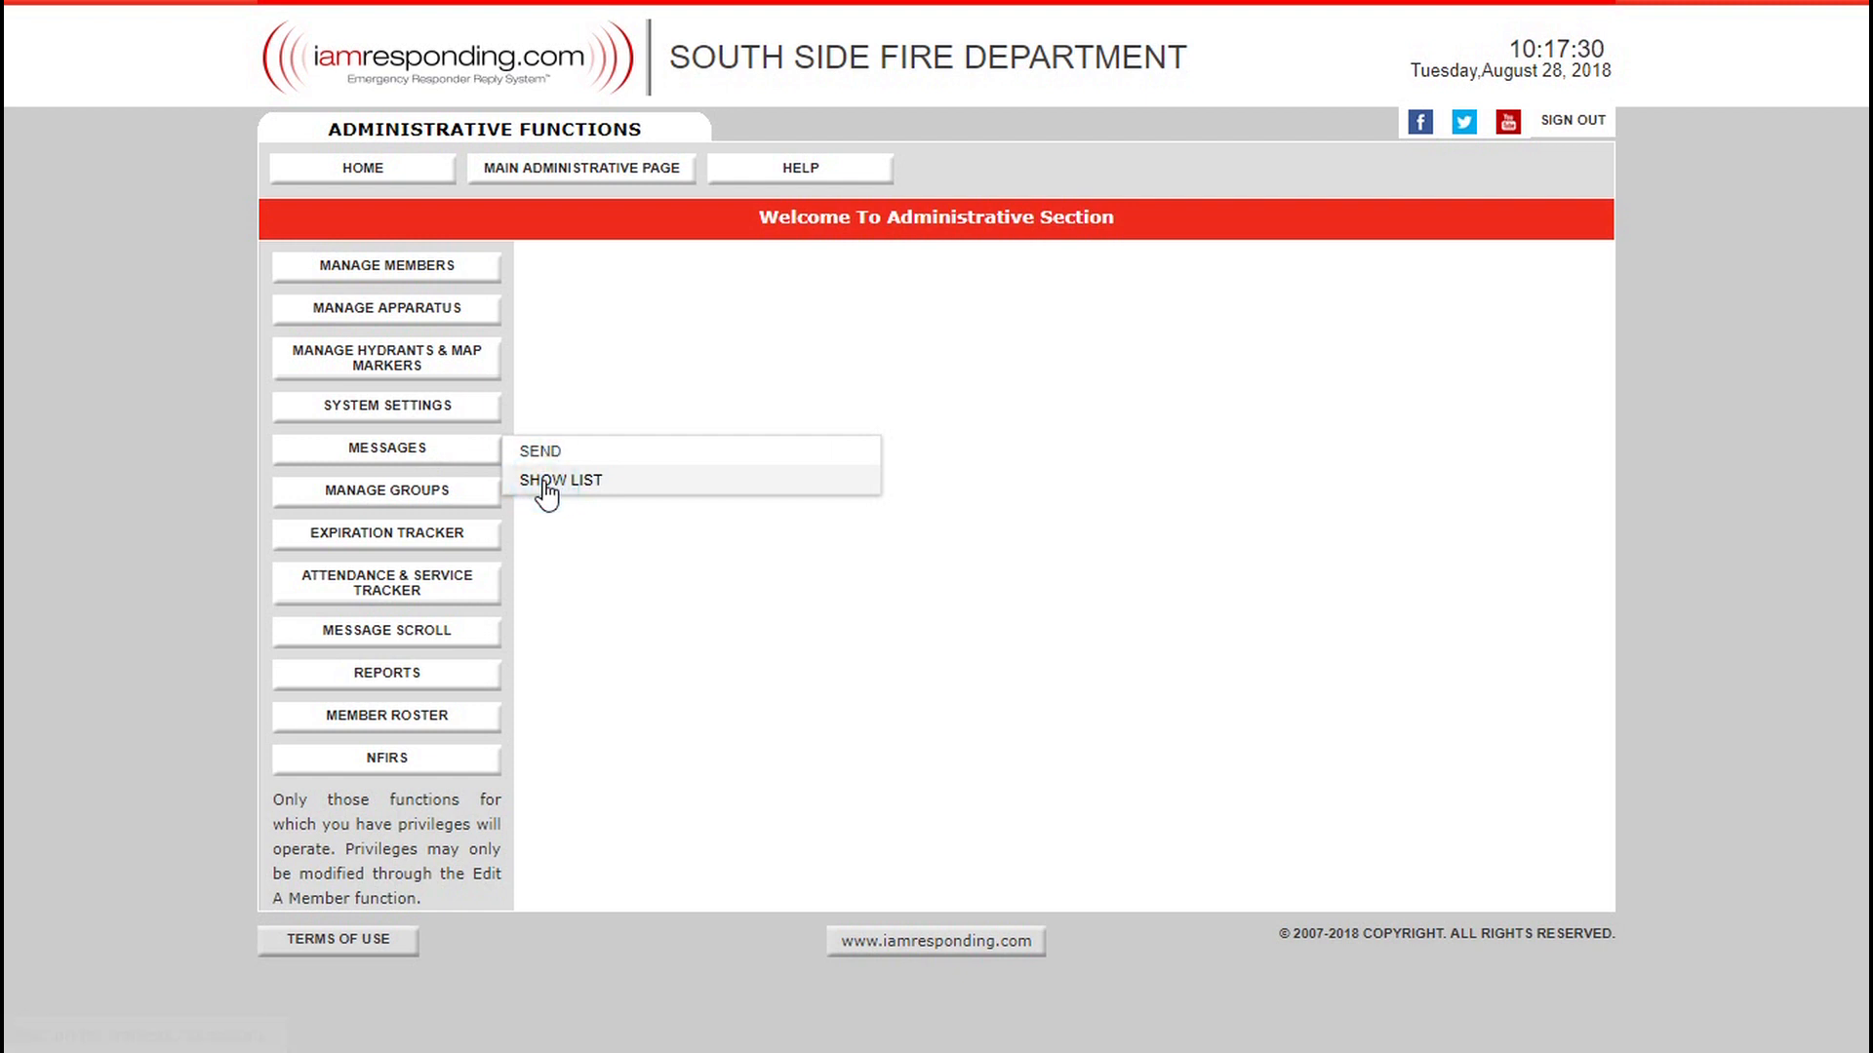
{"action": "left_click", "coordinate": [544, 484]}
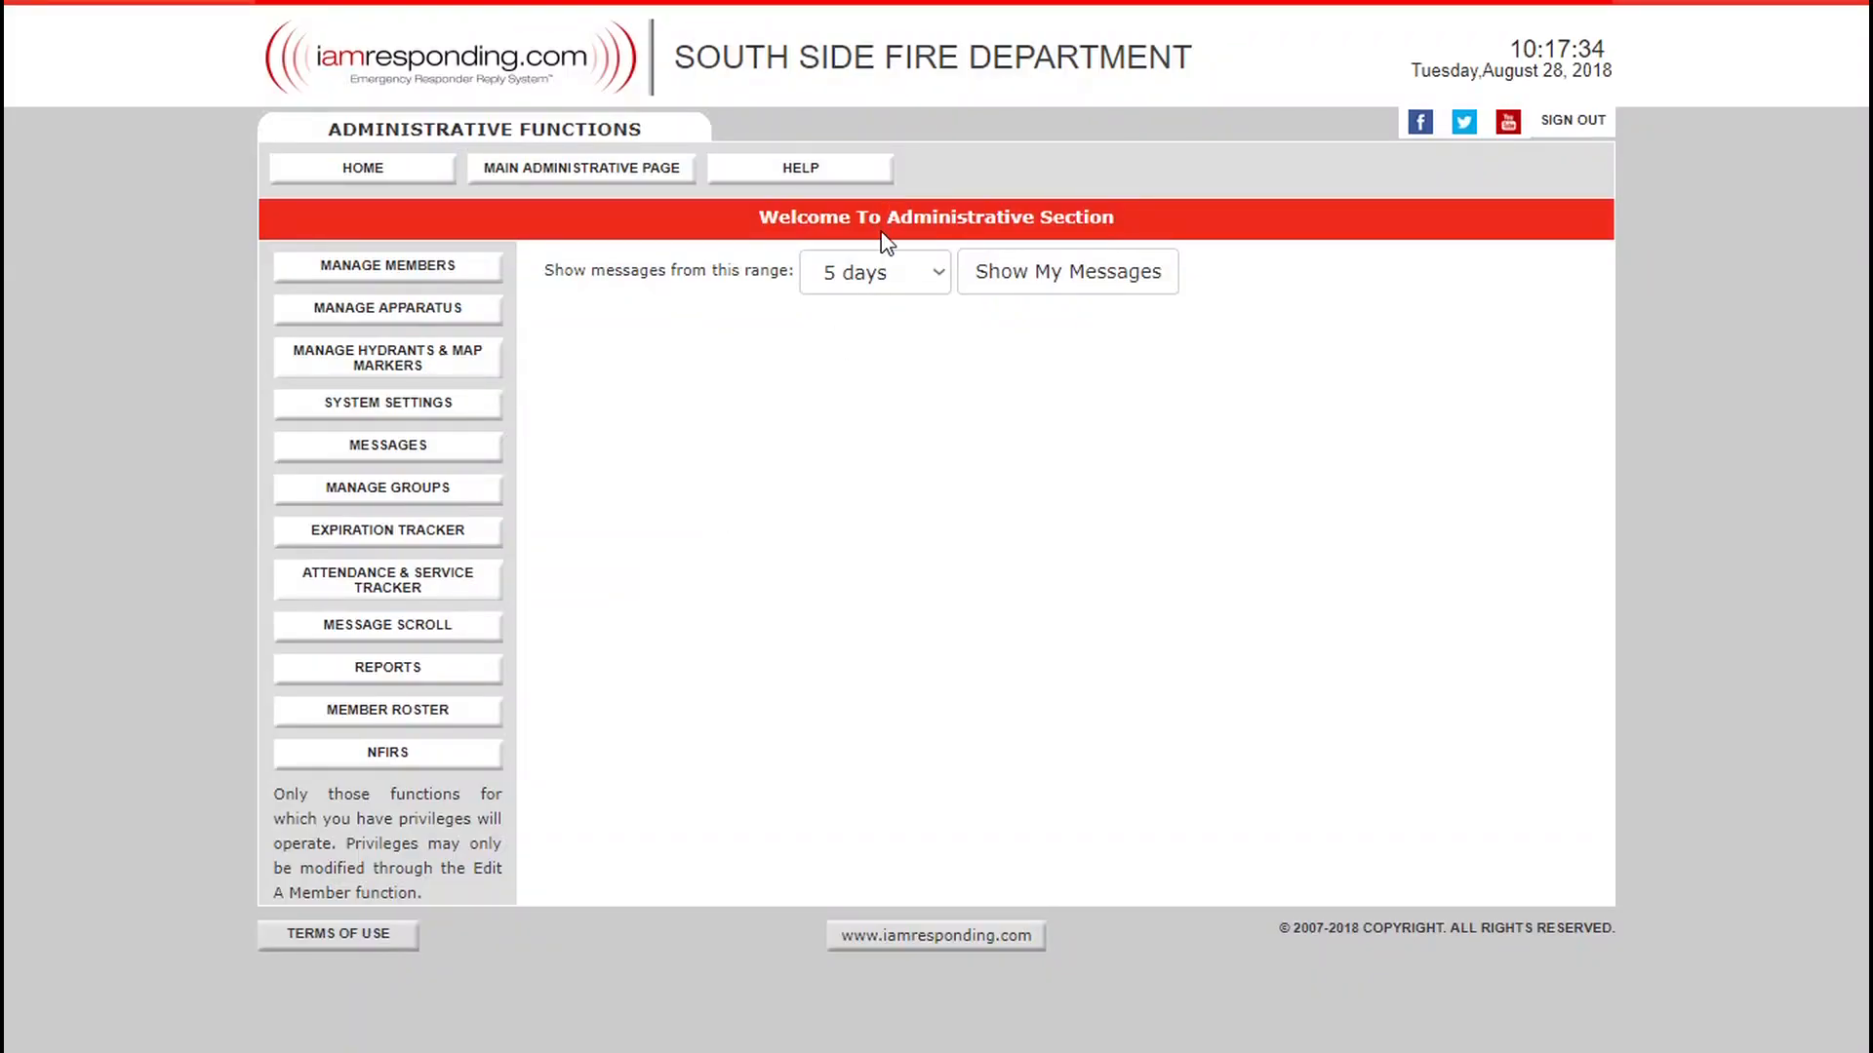
{"action": "left_click", "coordinate": [872, 272]}
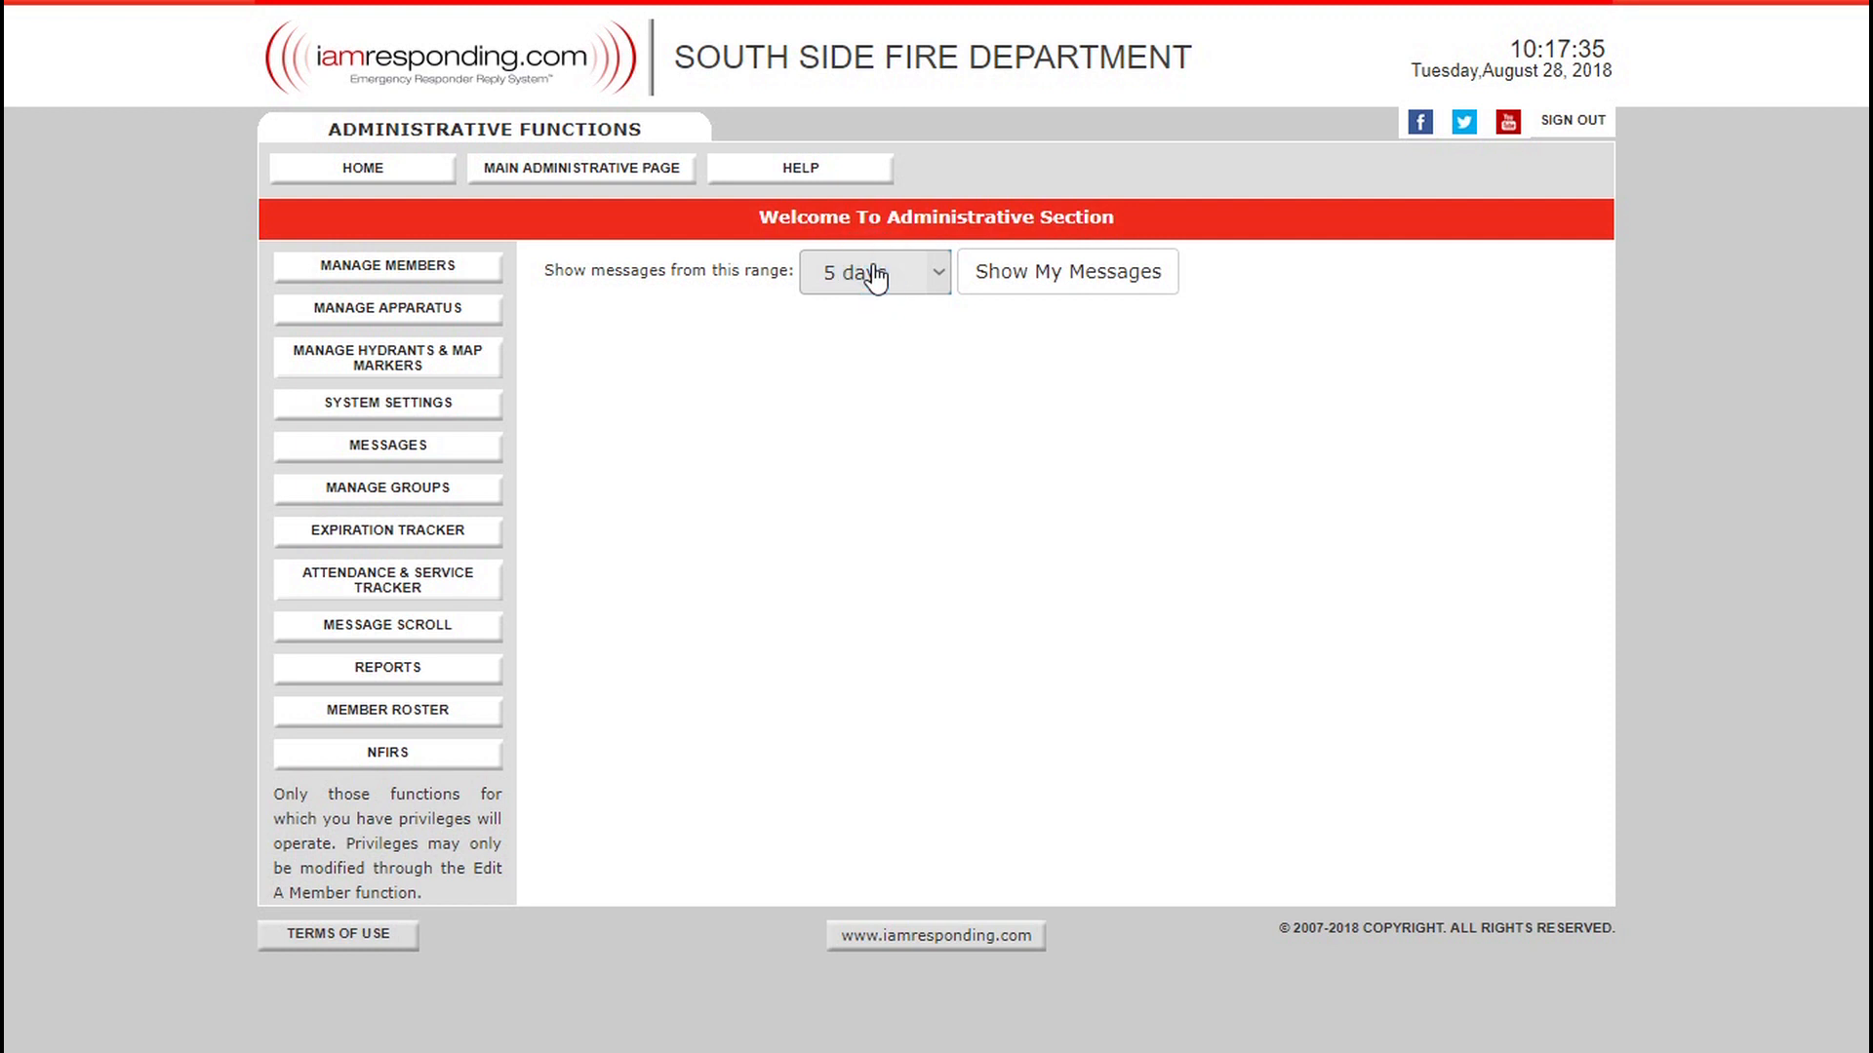
{"action": "left_click", "coordinate": [939, 275]}
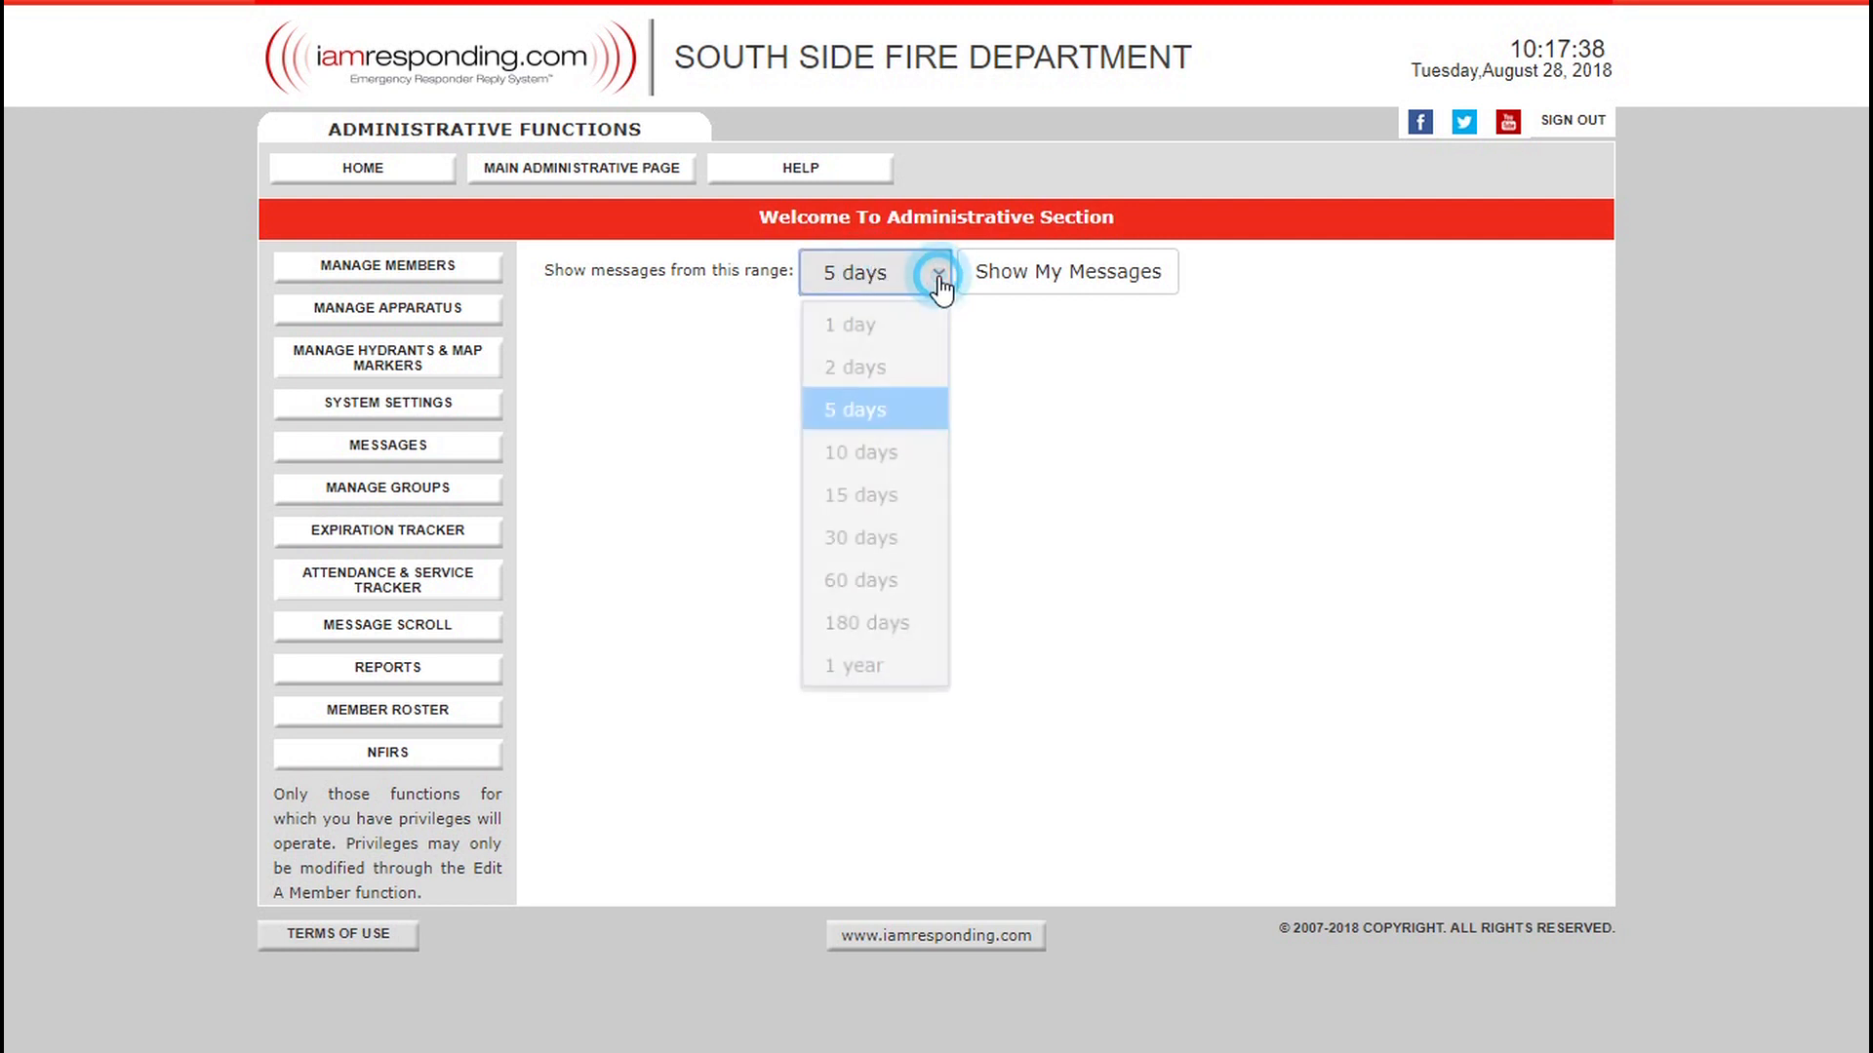
{"action": "left_click", "coordinate": [890, 665]}
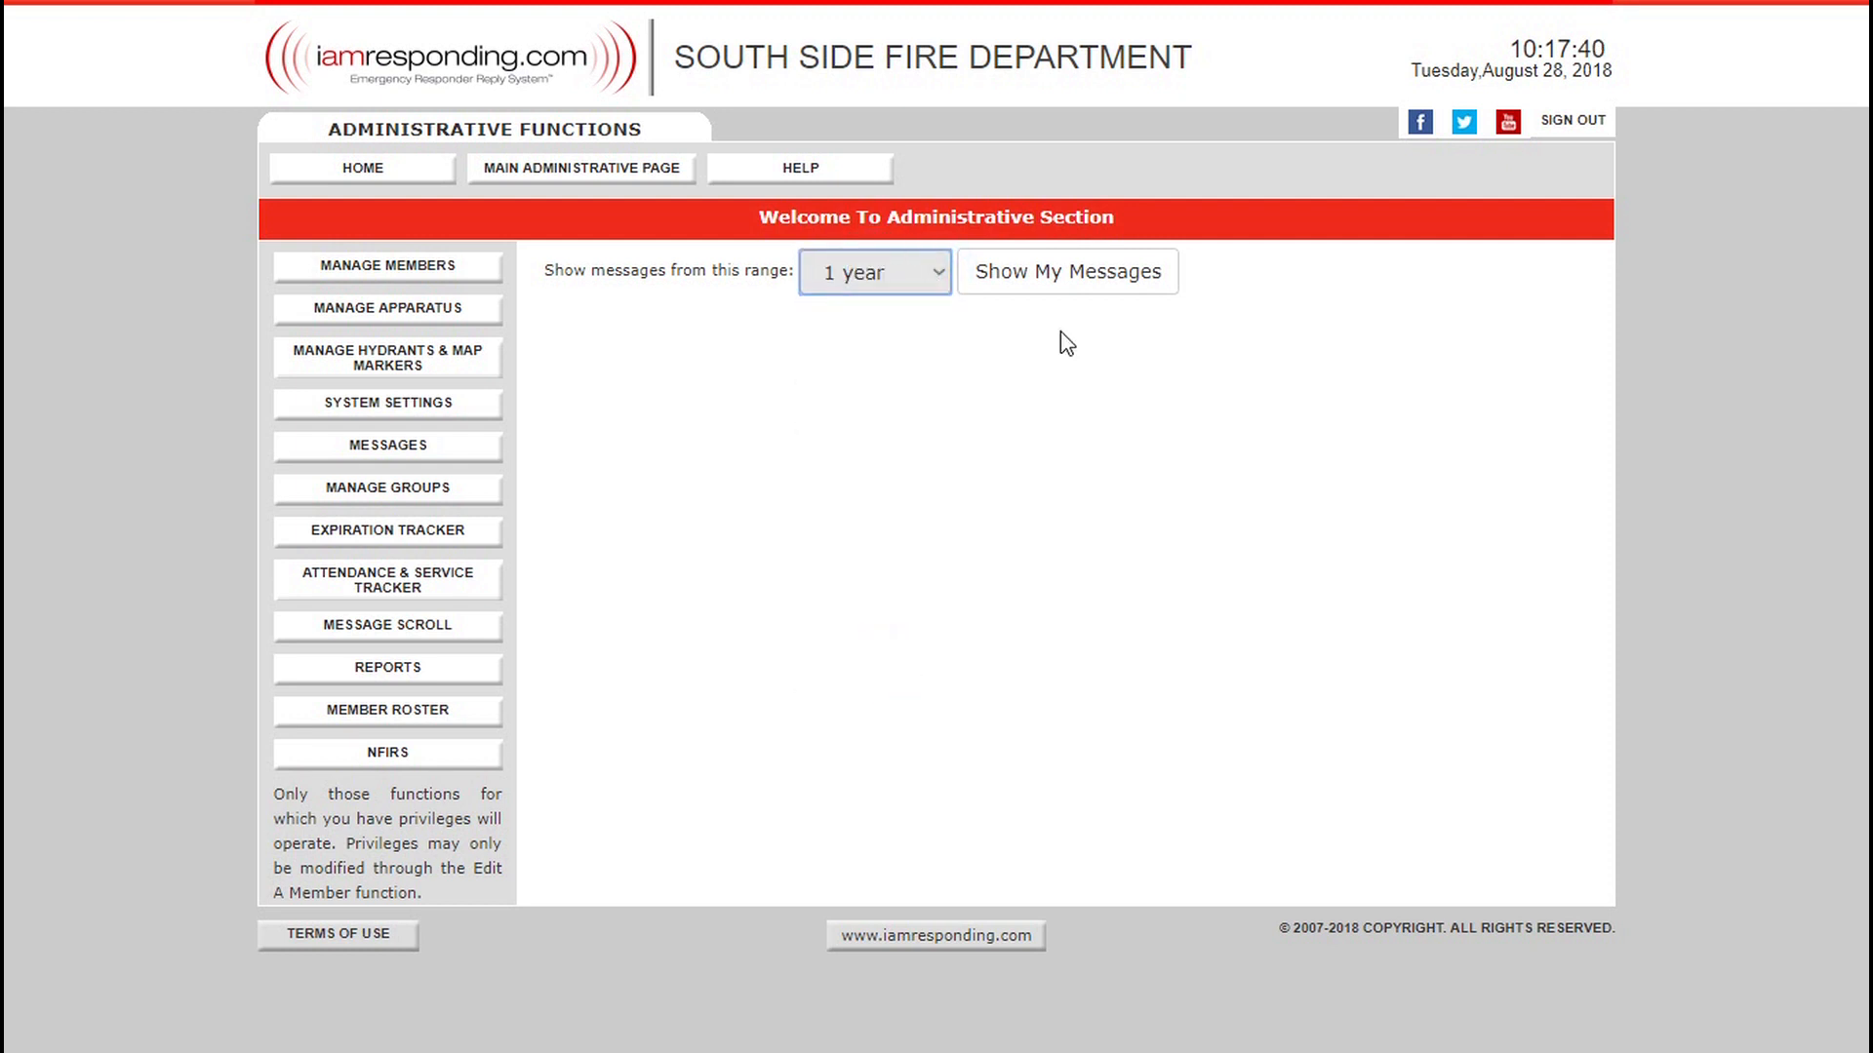
{"action": "left_click", "coordinate": [1113, 276]}
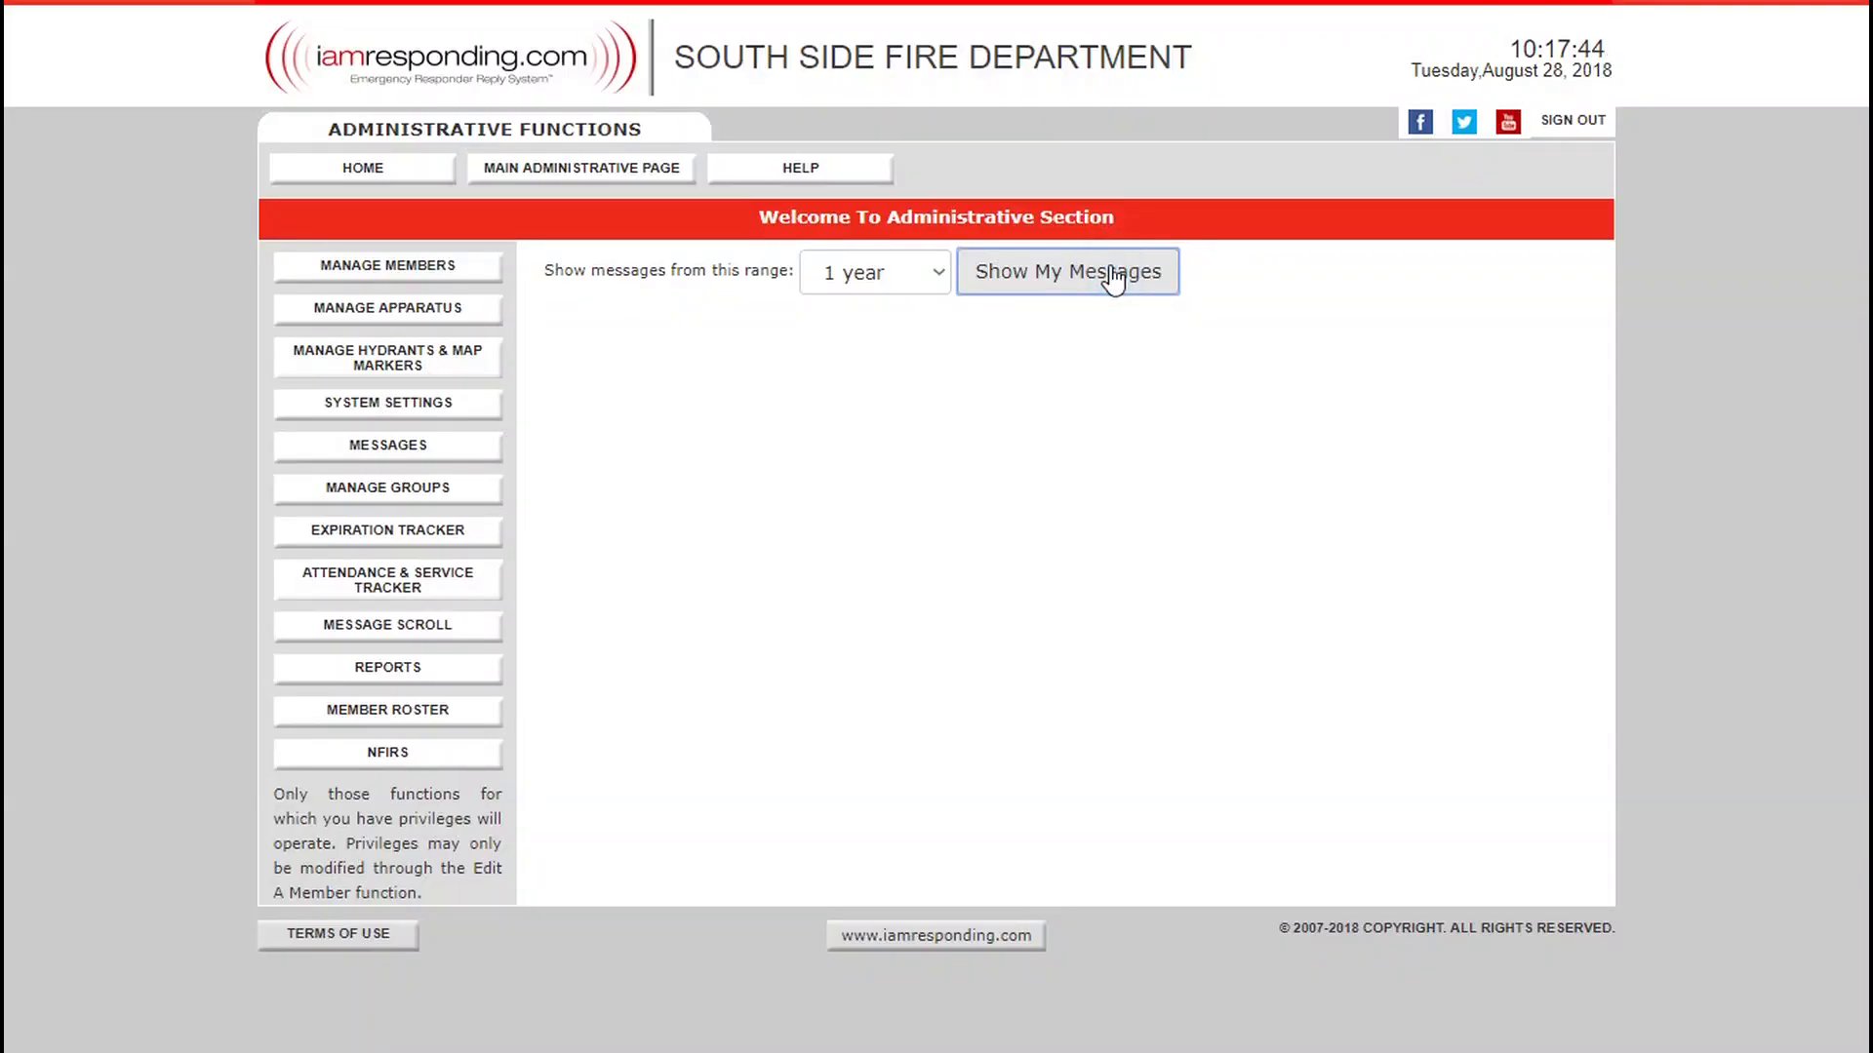
Open the form for sending a message and make its message text field ready for entry.
{"action": "mouse_move", "coordinate": [400, 456]}
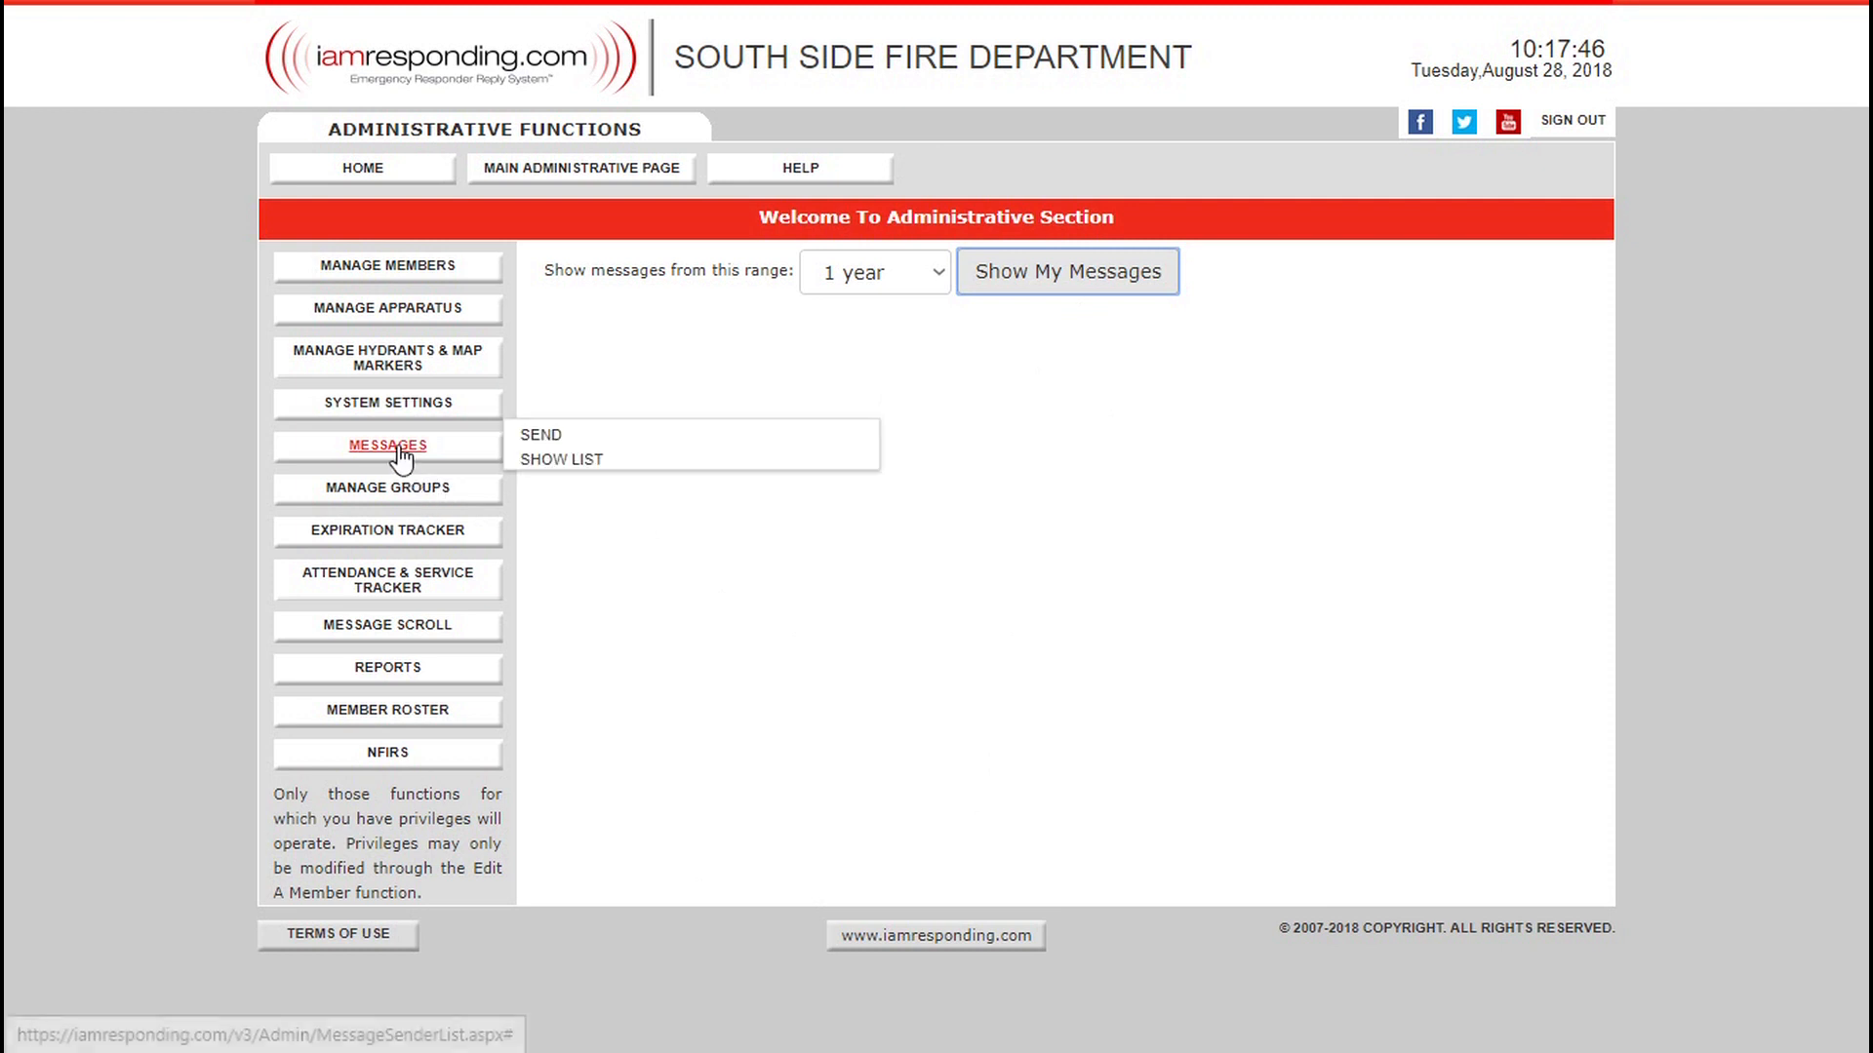
{"action": "left_click", "coordinate": [530, 441]}
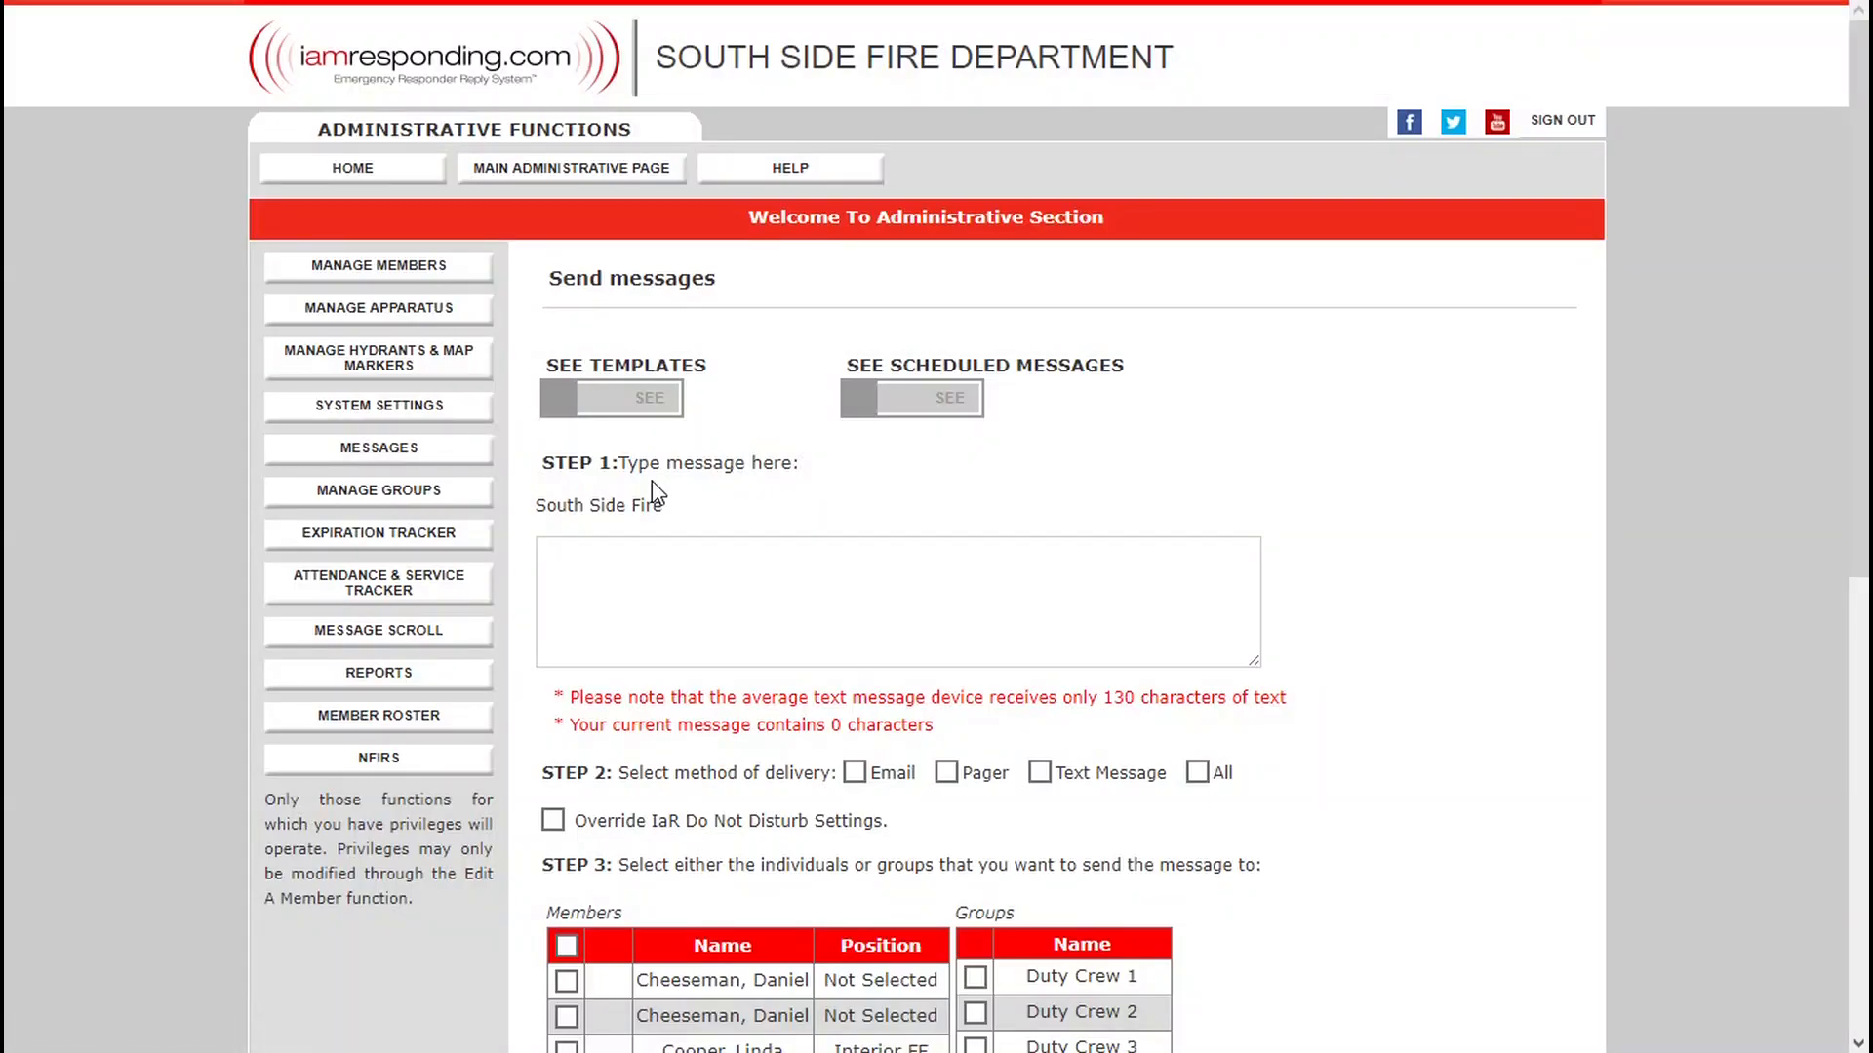
{"action": "left_click", "coordinate": [741, 578]}
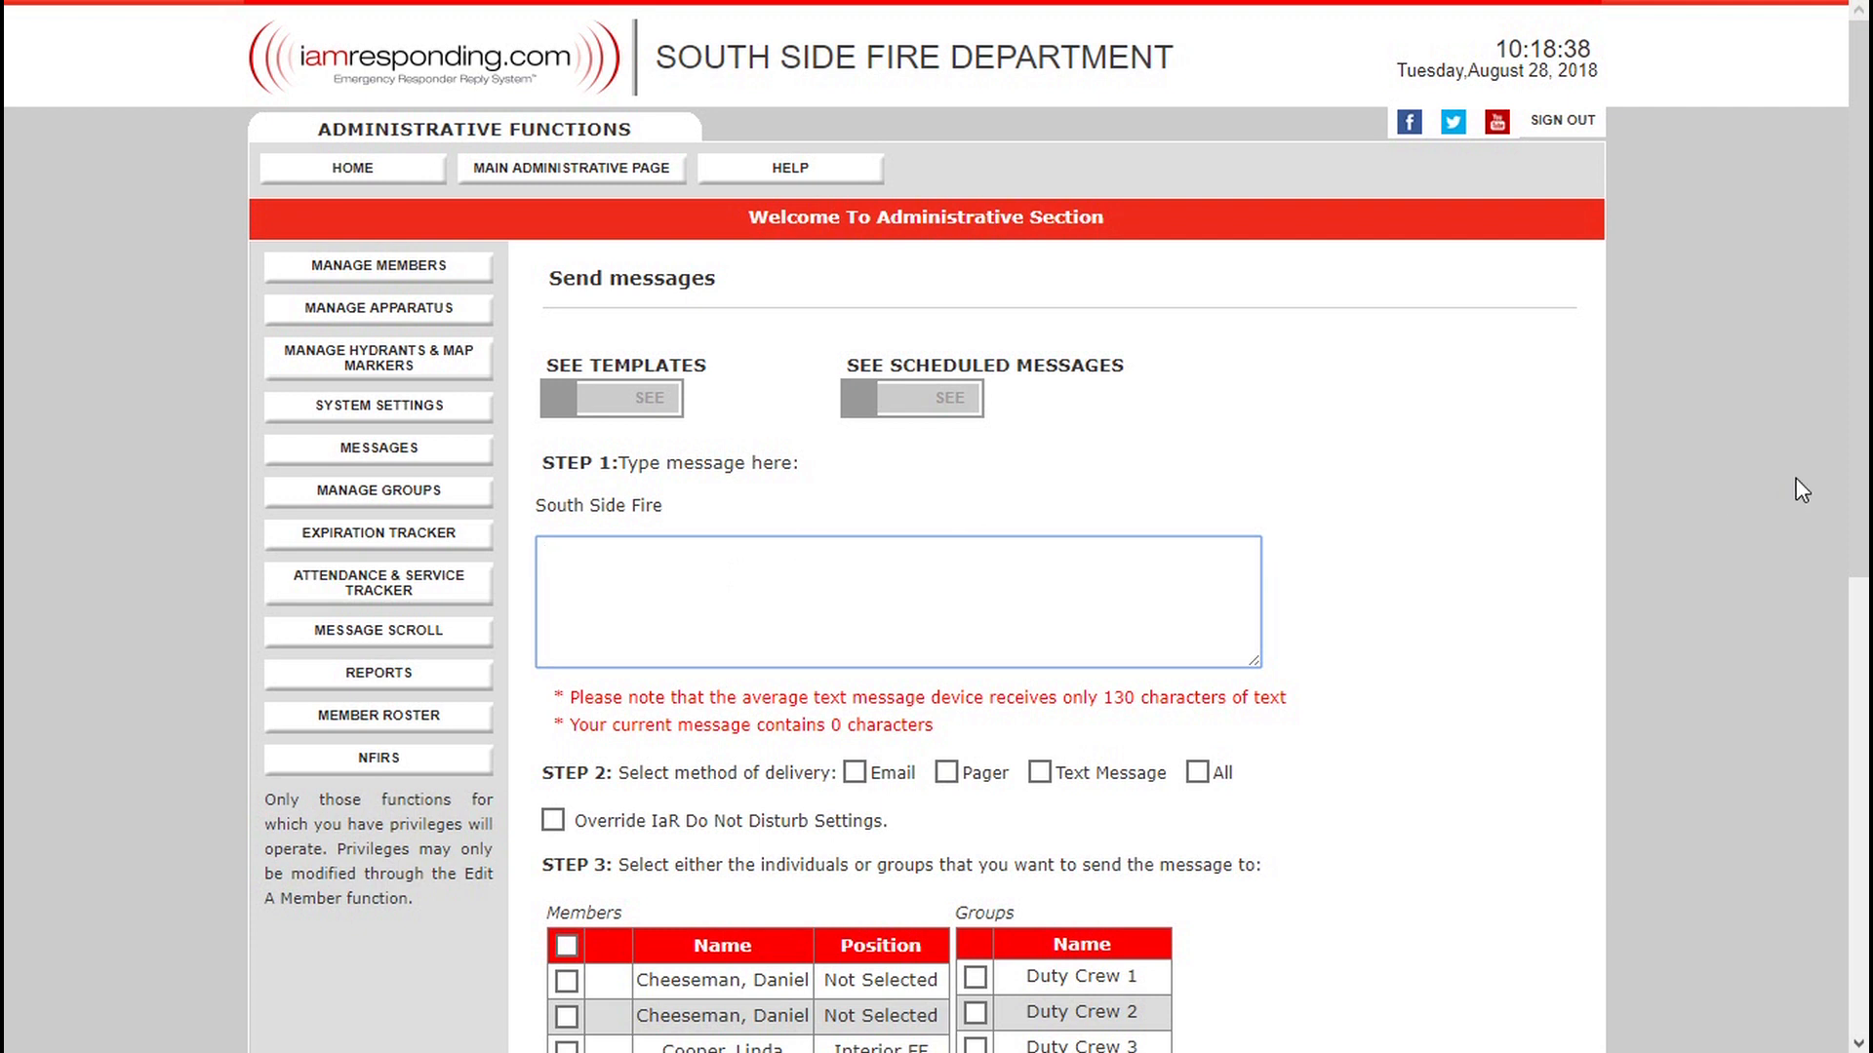
{"action": "left_click_drag", "start_coordinate": [1858, 119], "coordinate": [1858, 254]}
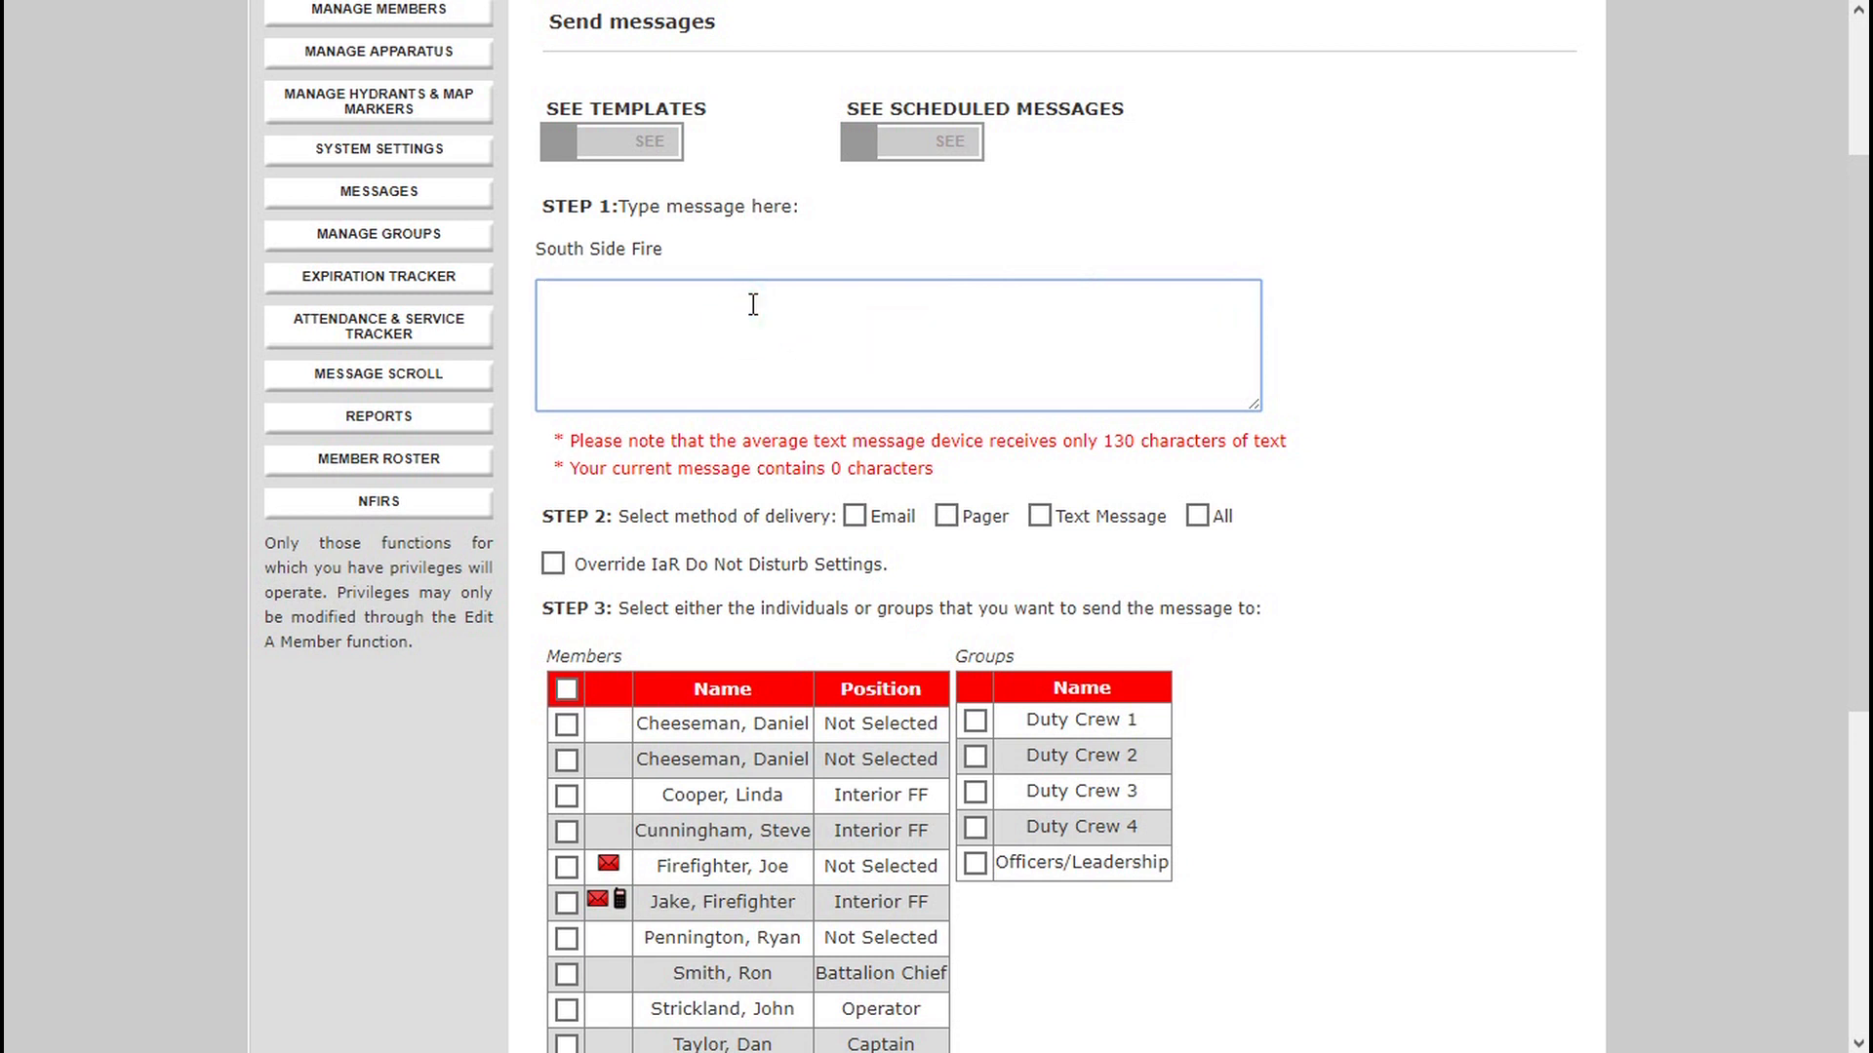
Write the message text "Hey Folks, Reminder that Training is at 6 PM tonight.".
{"action": "type", "text": "Ty"}
{"action": "key", "text": "BackSpace"}
{"action": "key", "text": "BackSpace"}
{"action": "type", "text": "Hr"}
{"action": "key", "text": "BackSpace"}
{"action": "key", "text": "BackSpace"}
{"action": "type", "text": "ey Folks"}
{"action": "type", "text": ", Training is"}
{"action": "key", "text": "BackSpace"}
{"action": "key", "text": "BackSpace"}
{"action": "key", "text": "BackSpace"}
{"action": "key", "text": "BackSpace"}
{"action": "key", "text": "BackSpace"}
{"action": "key", "text": "BackSpace"}
{"action": "key", "text": "BackSpace"}
{"action": "key", "text": "BackSpace"}
{"action": "key", "text": "BackSpace"}
{"action": "key", "text": "BackSpace"}
{"action": "key", "text": "BackSpace"}
{"action": "key", "text": "BackSpace"}
{"action": "type", "text": "Reminder that Training is "}
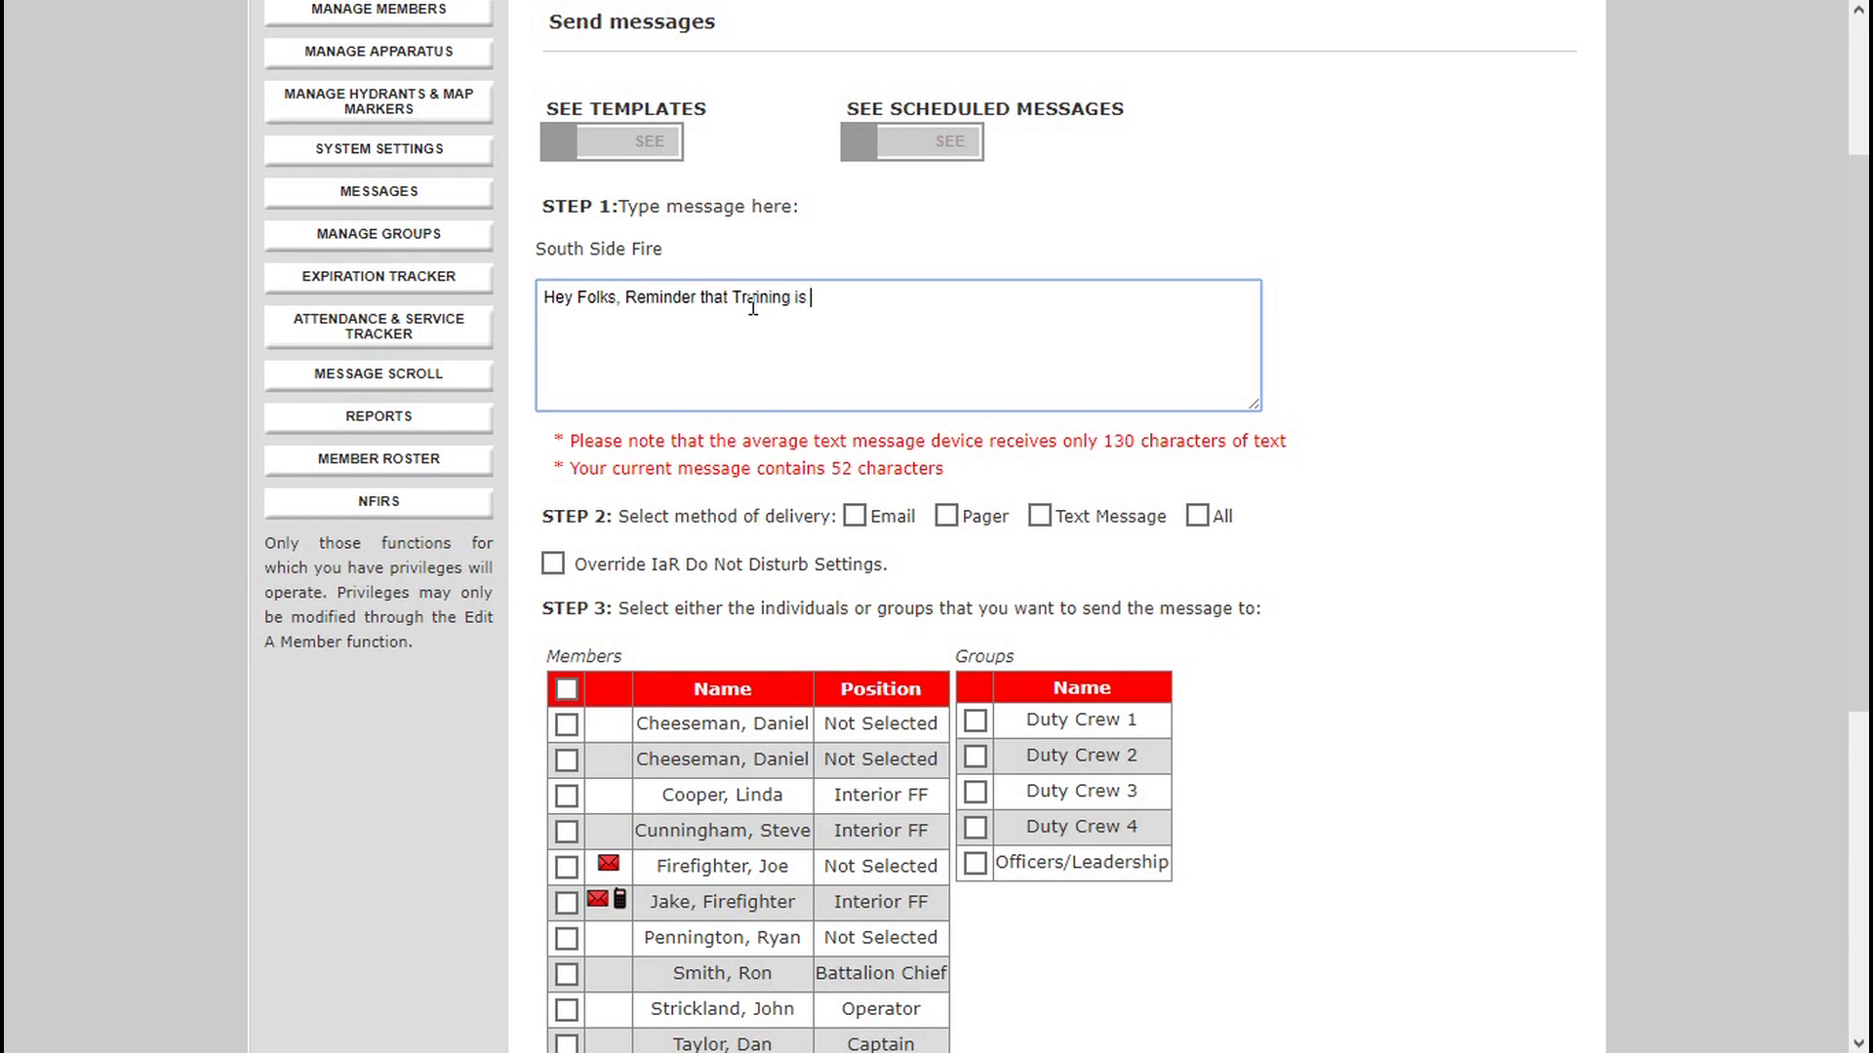
{"action": "type", "text": "at "}
{"action": "type", "text": "6 PM tonighht."}
Try the individual delivery methods, then clear them and choose All, leaving Do Not Disturb settings in force.
{"action": "left_click", "coordinate": [855, 517]}
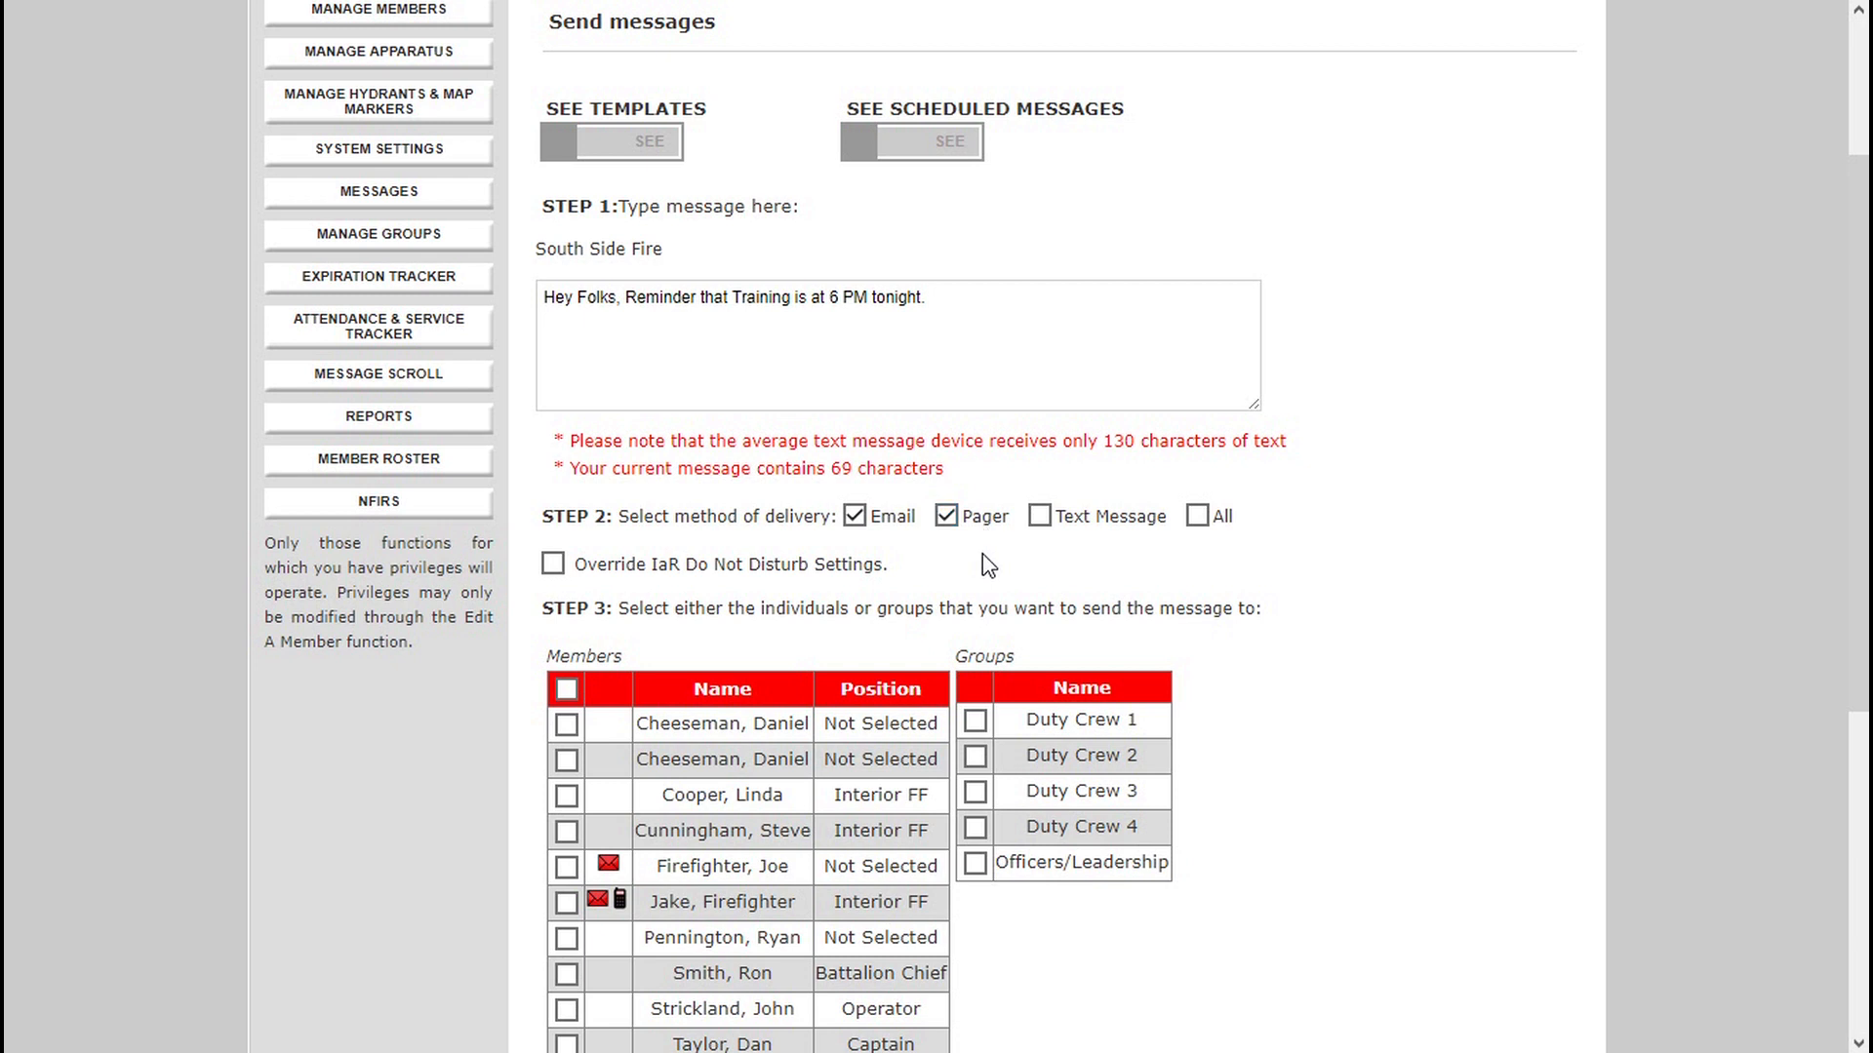
{"action": "left_click", "coordinate": [1042, 517]}
{"action": "left_click", "coordinate": [946, 516]}
{"action": "left_click", "coordinate": [857, 516]}
{"action": "left_click", "coordinate": [1198, 517]}
{"action": "left_click", "coordinate": [551, 565]}
Try selecting all members, then choose only the first three members plus the seventh and eighth as recipients.
{"action": "scroll", "coordinate": [1858, 547], "scroll_direction": "down", "scroll_amount": 2}
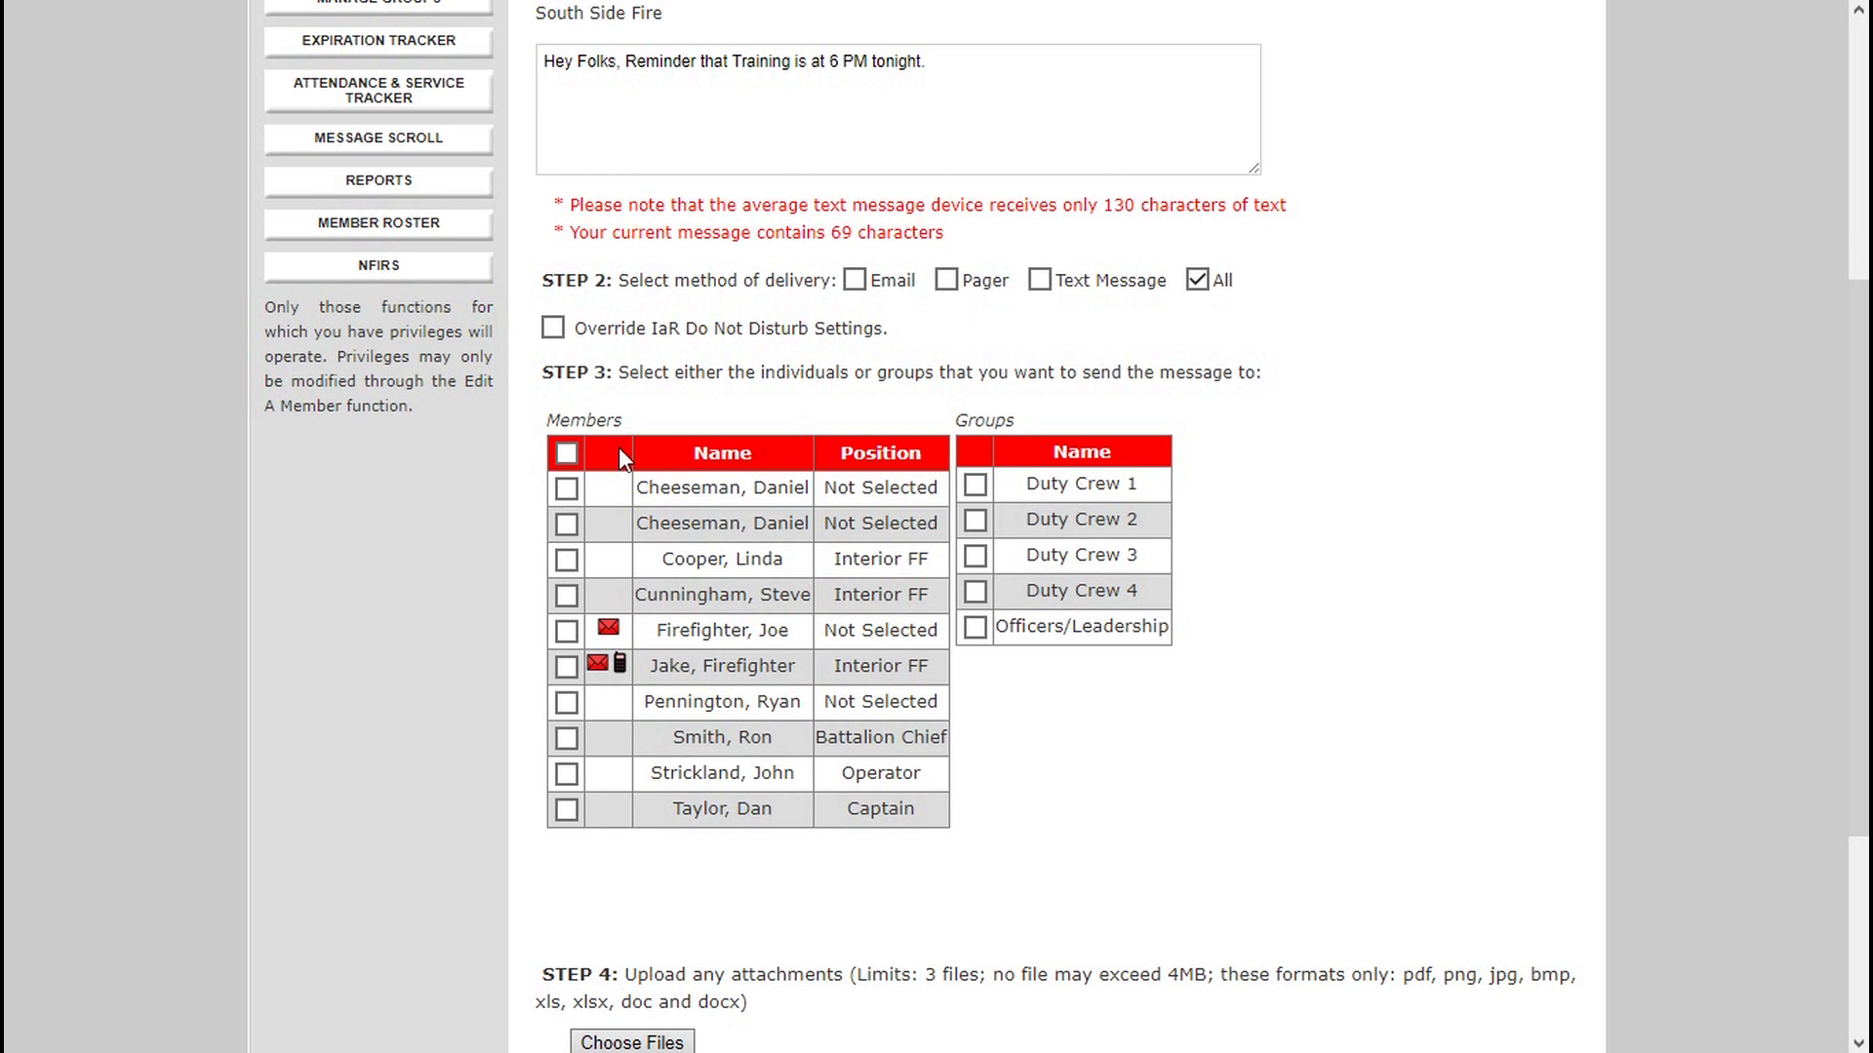
{"action": "left_click", "coordinate": [567, 454]}
{"action": "left_click", "coordinate": [566, 455]}
{"action": "left_click", "coordinate": [566, 454]}
{"action": "left_click", "coordinate": [563, 456]}
{"action": "left_click", "coordinate": [565, 488]}
{"action": "left_click", "coordinate": [566, 524]}
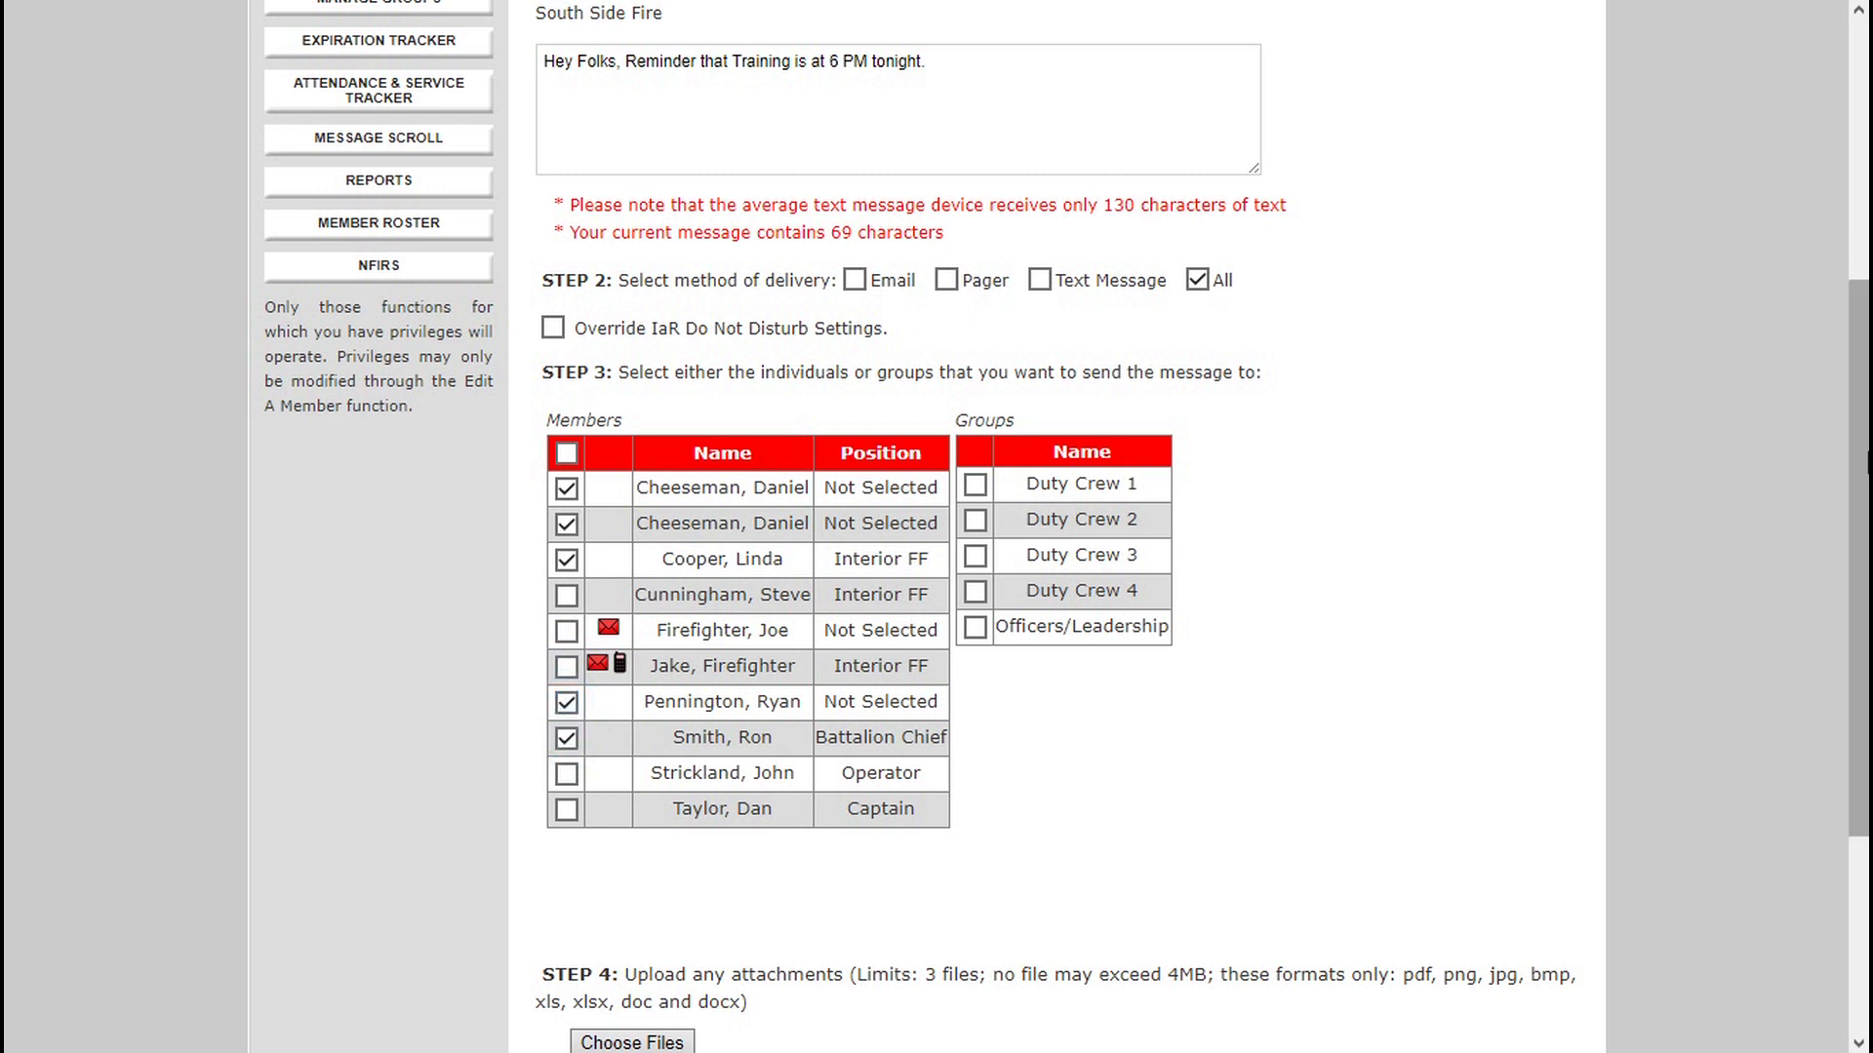
Send the message immediately without attachments and dismiss the confirmation.
{"action": "scroll", "coordinate": [1853, 536], "scroll_direction": "down", "scroll_amount": 1}
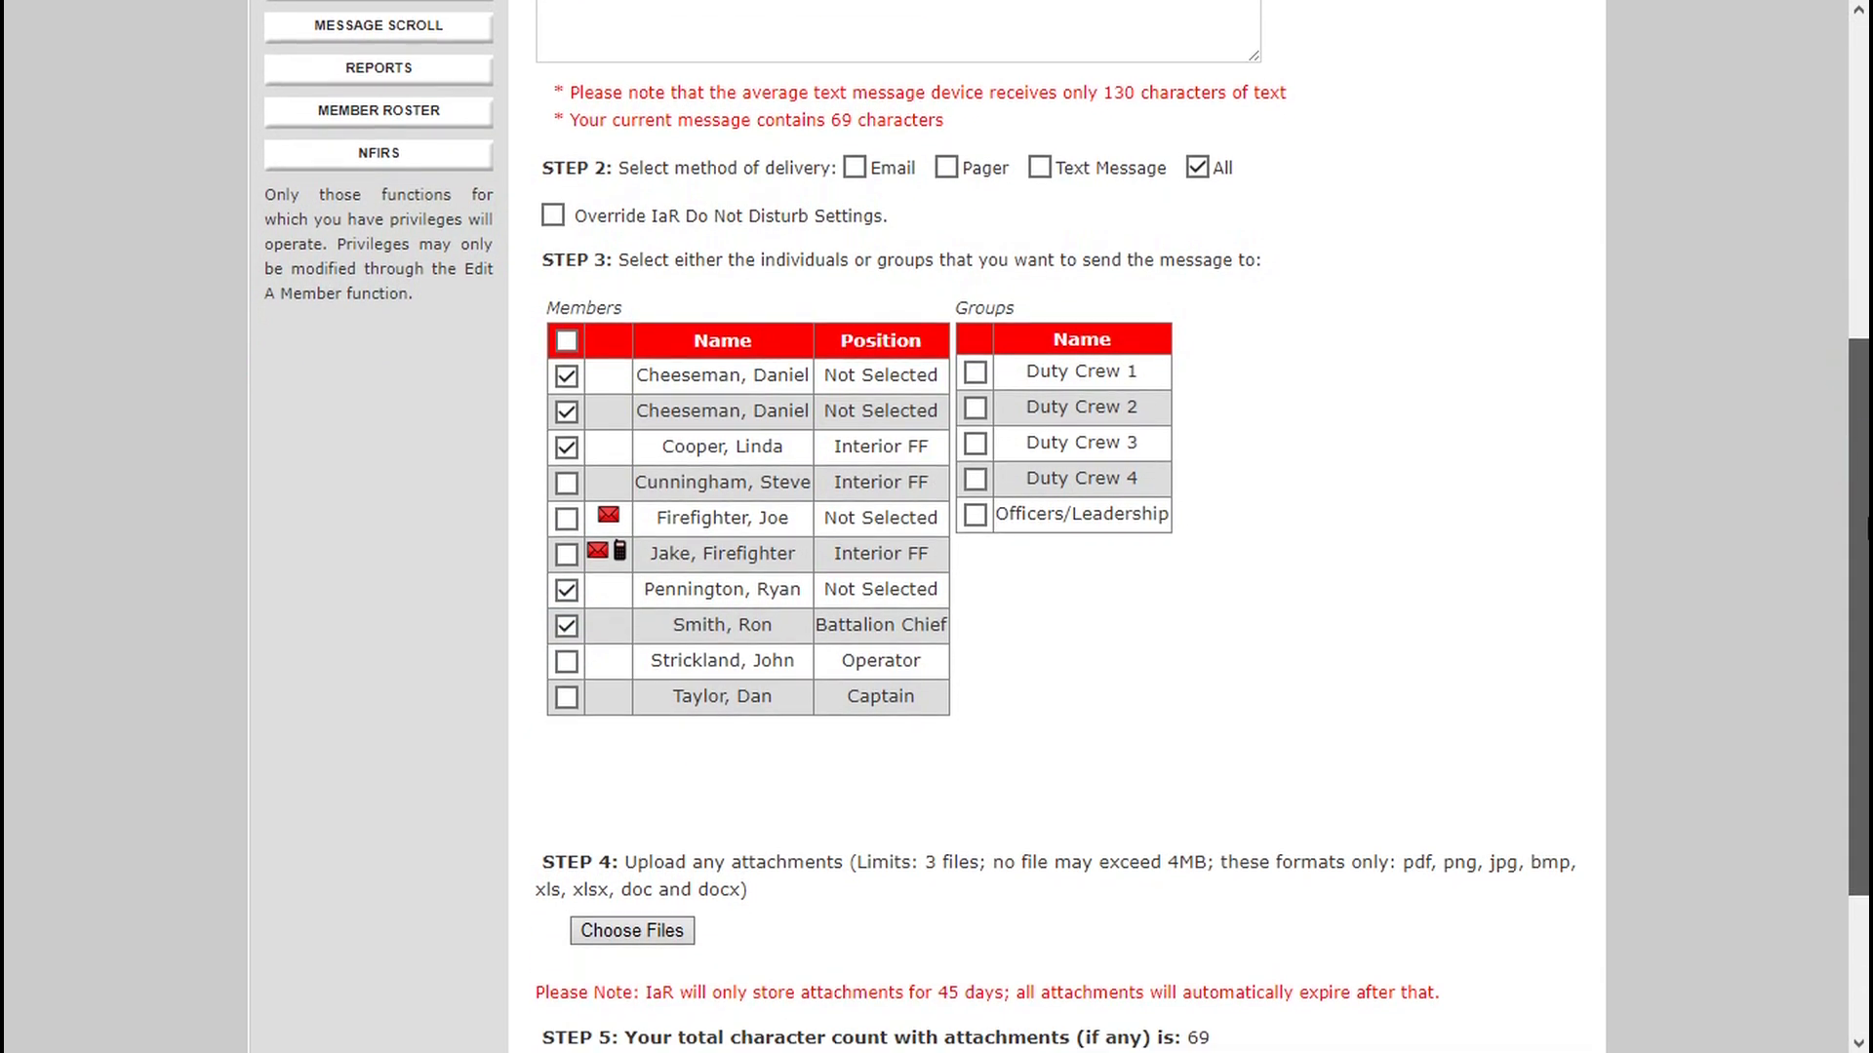
{"action": "scroll", "coordinate": [1837, 677], "scroll_direction": "down", "scroll_amount": 3}
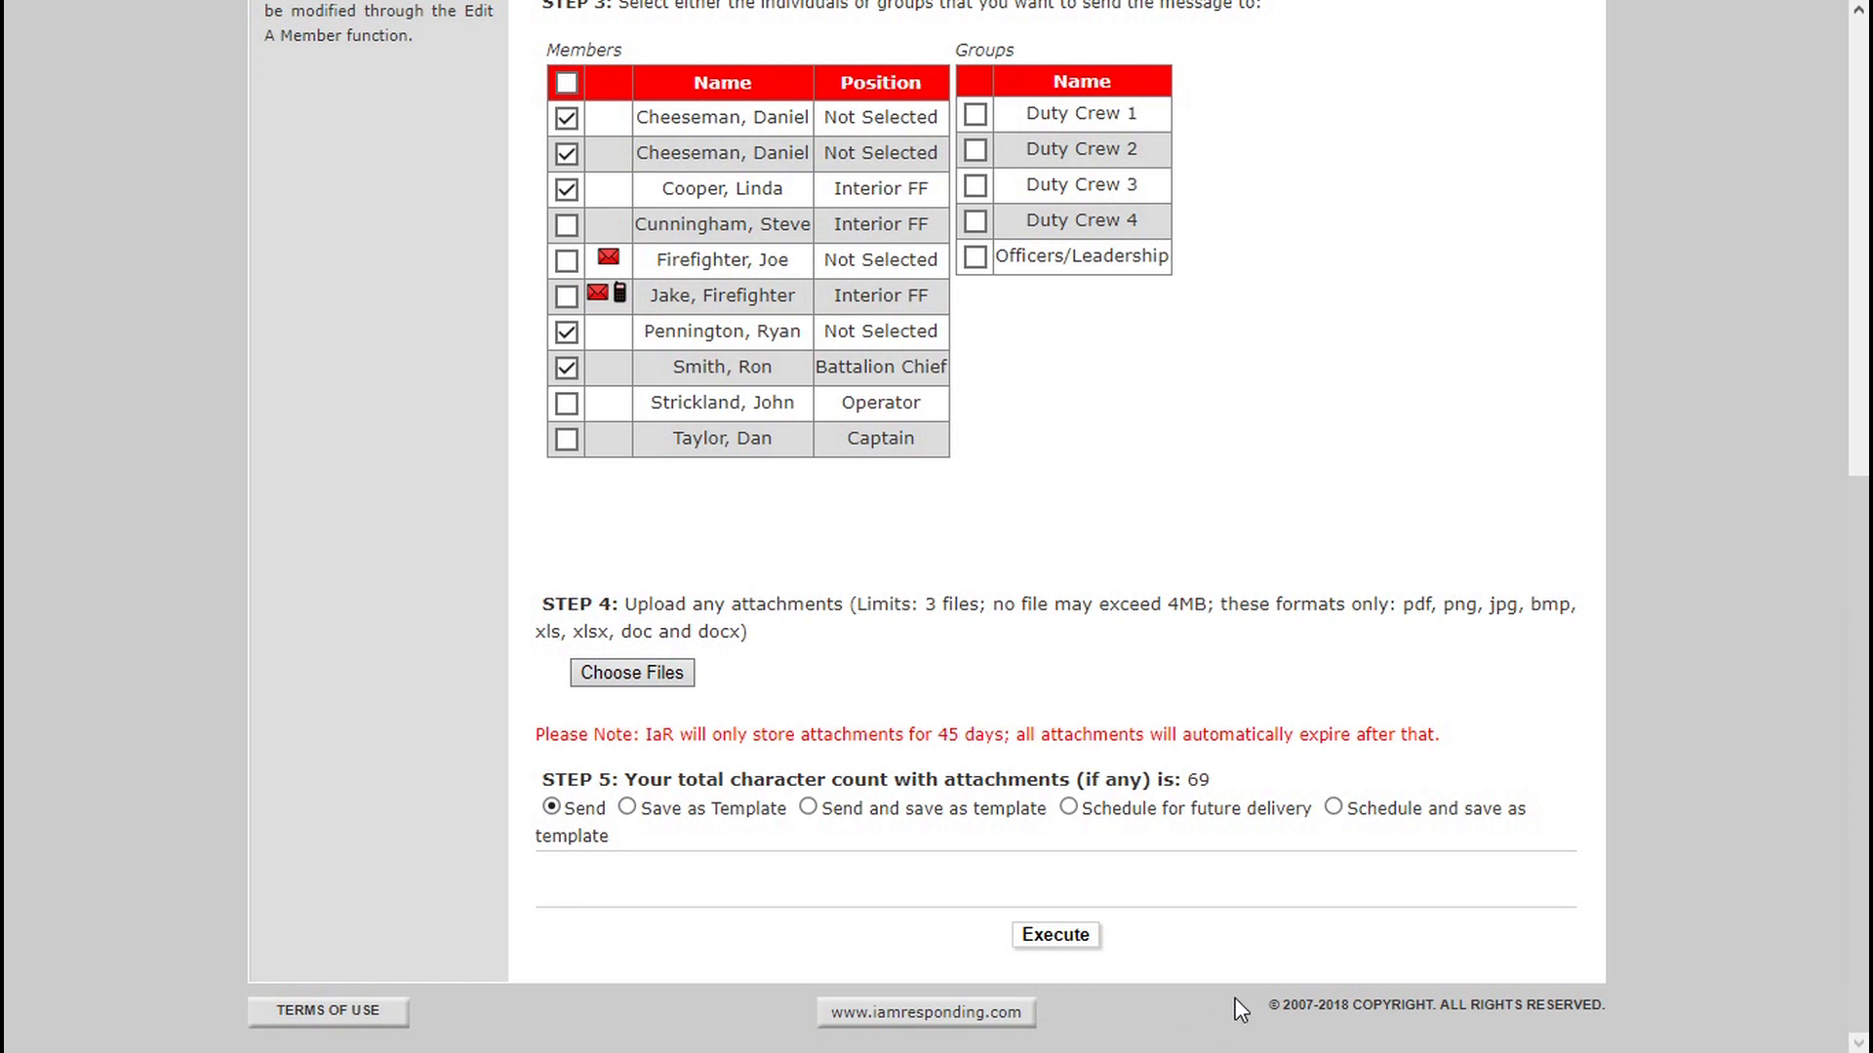
{"action": "left_click", "coordinate": [1072, 939]}
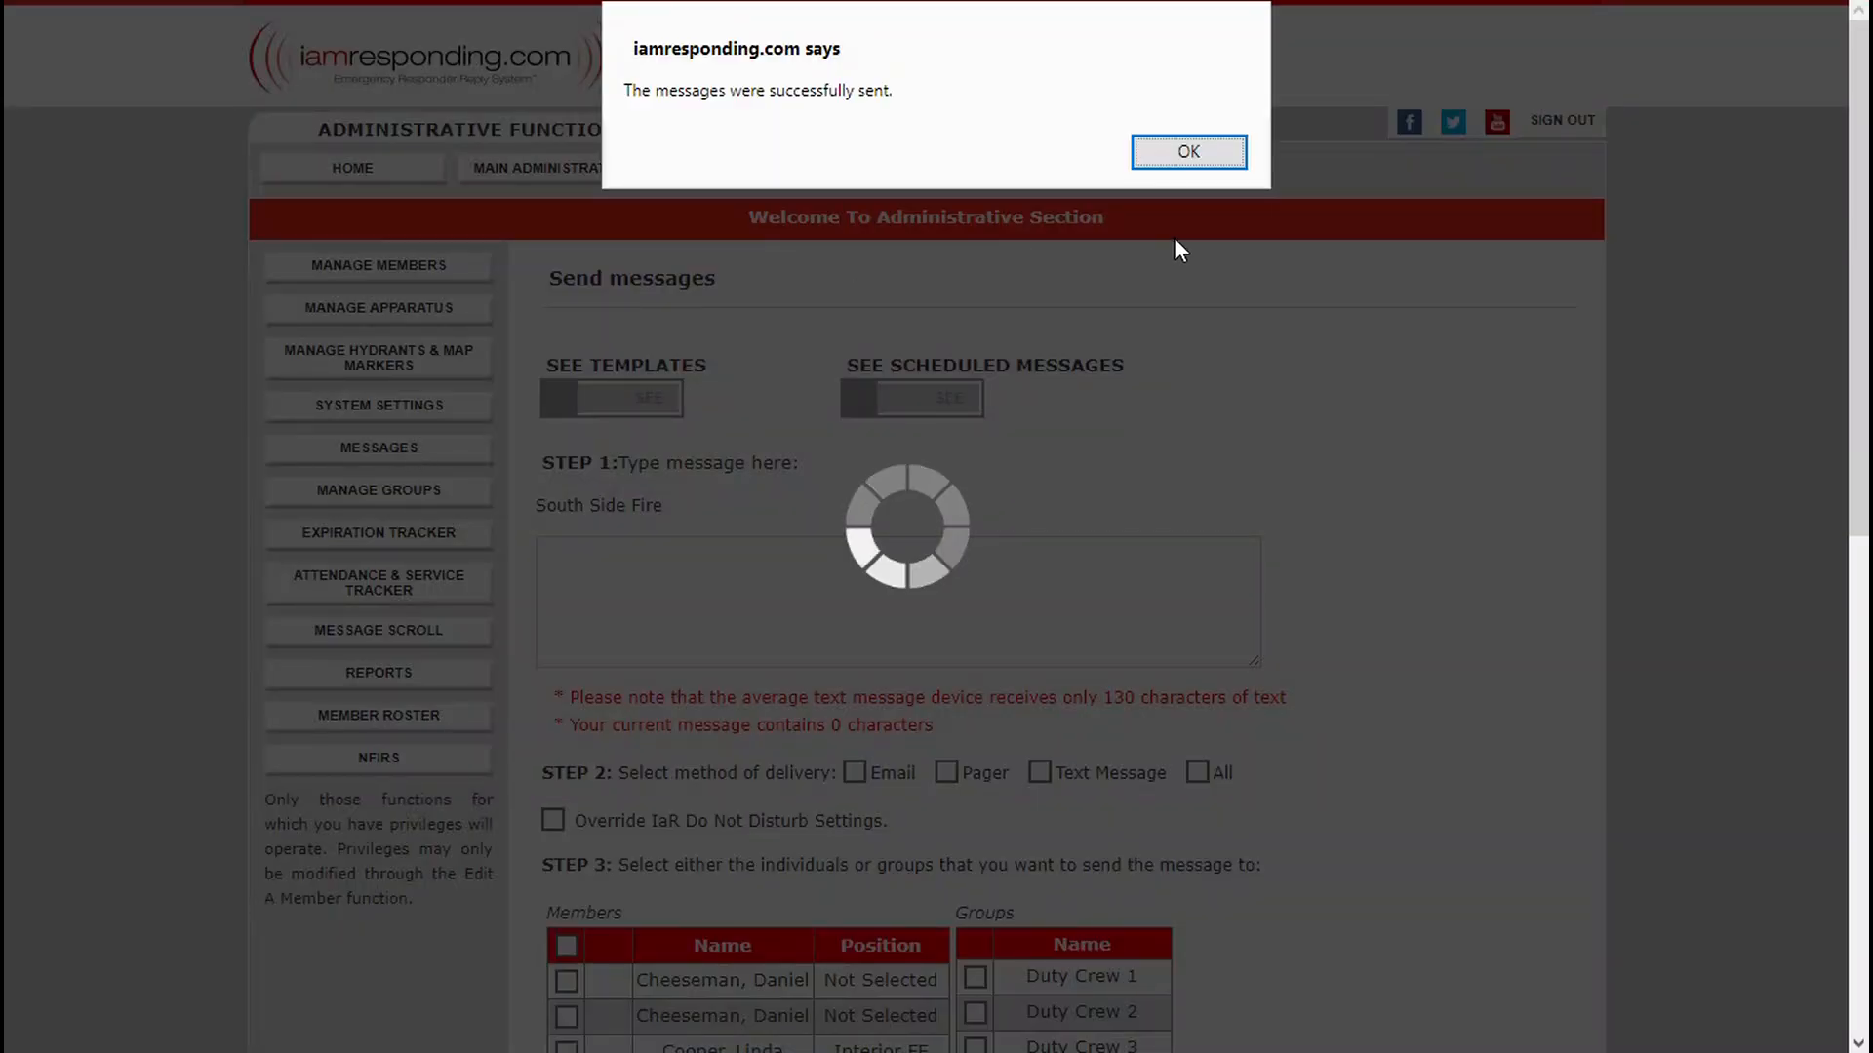
{"action": "left_click", "coordinate": [1188, 152]}
Open the sent messages list and view the details of the training reminder.
{"action": "left_click", "coordinate": [275, 492]}
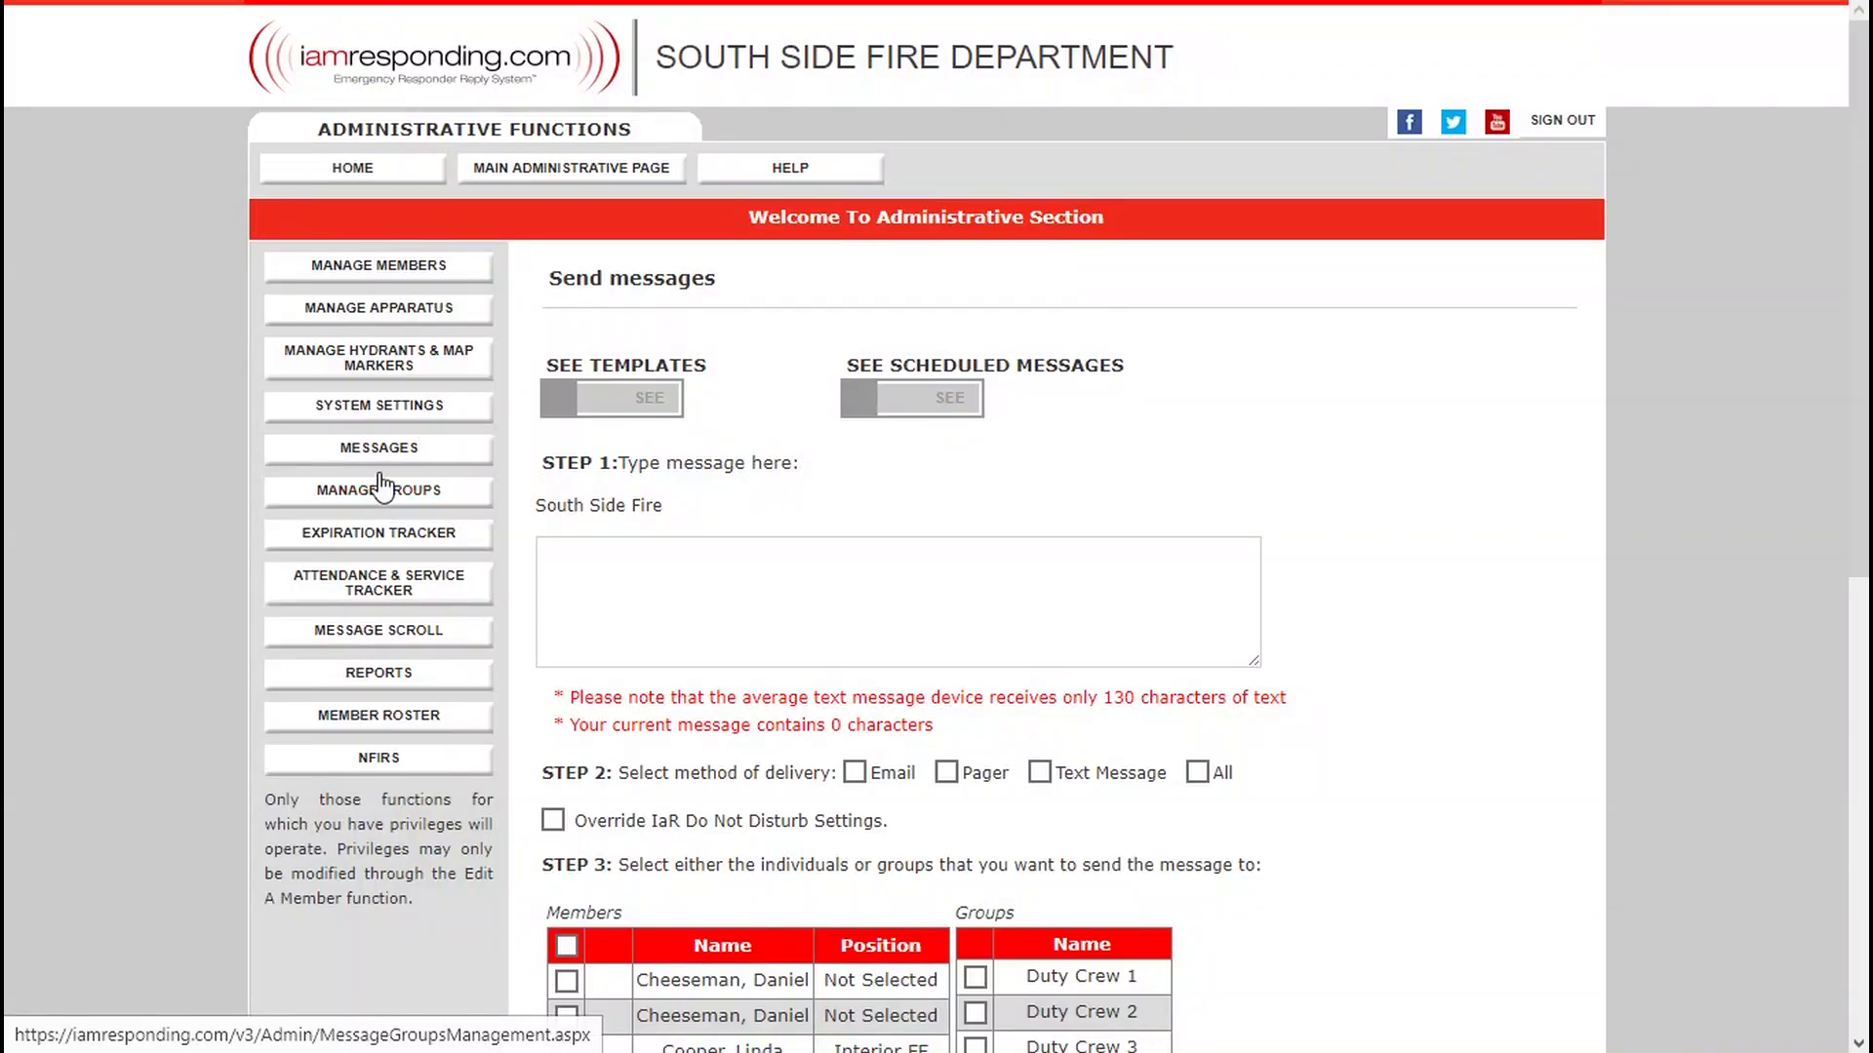
{"action": "mouse_move", "coordinate": [493, 460]}
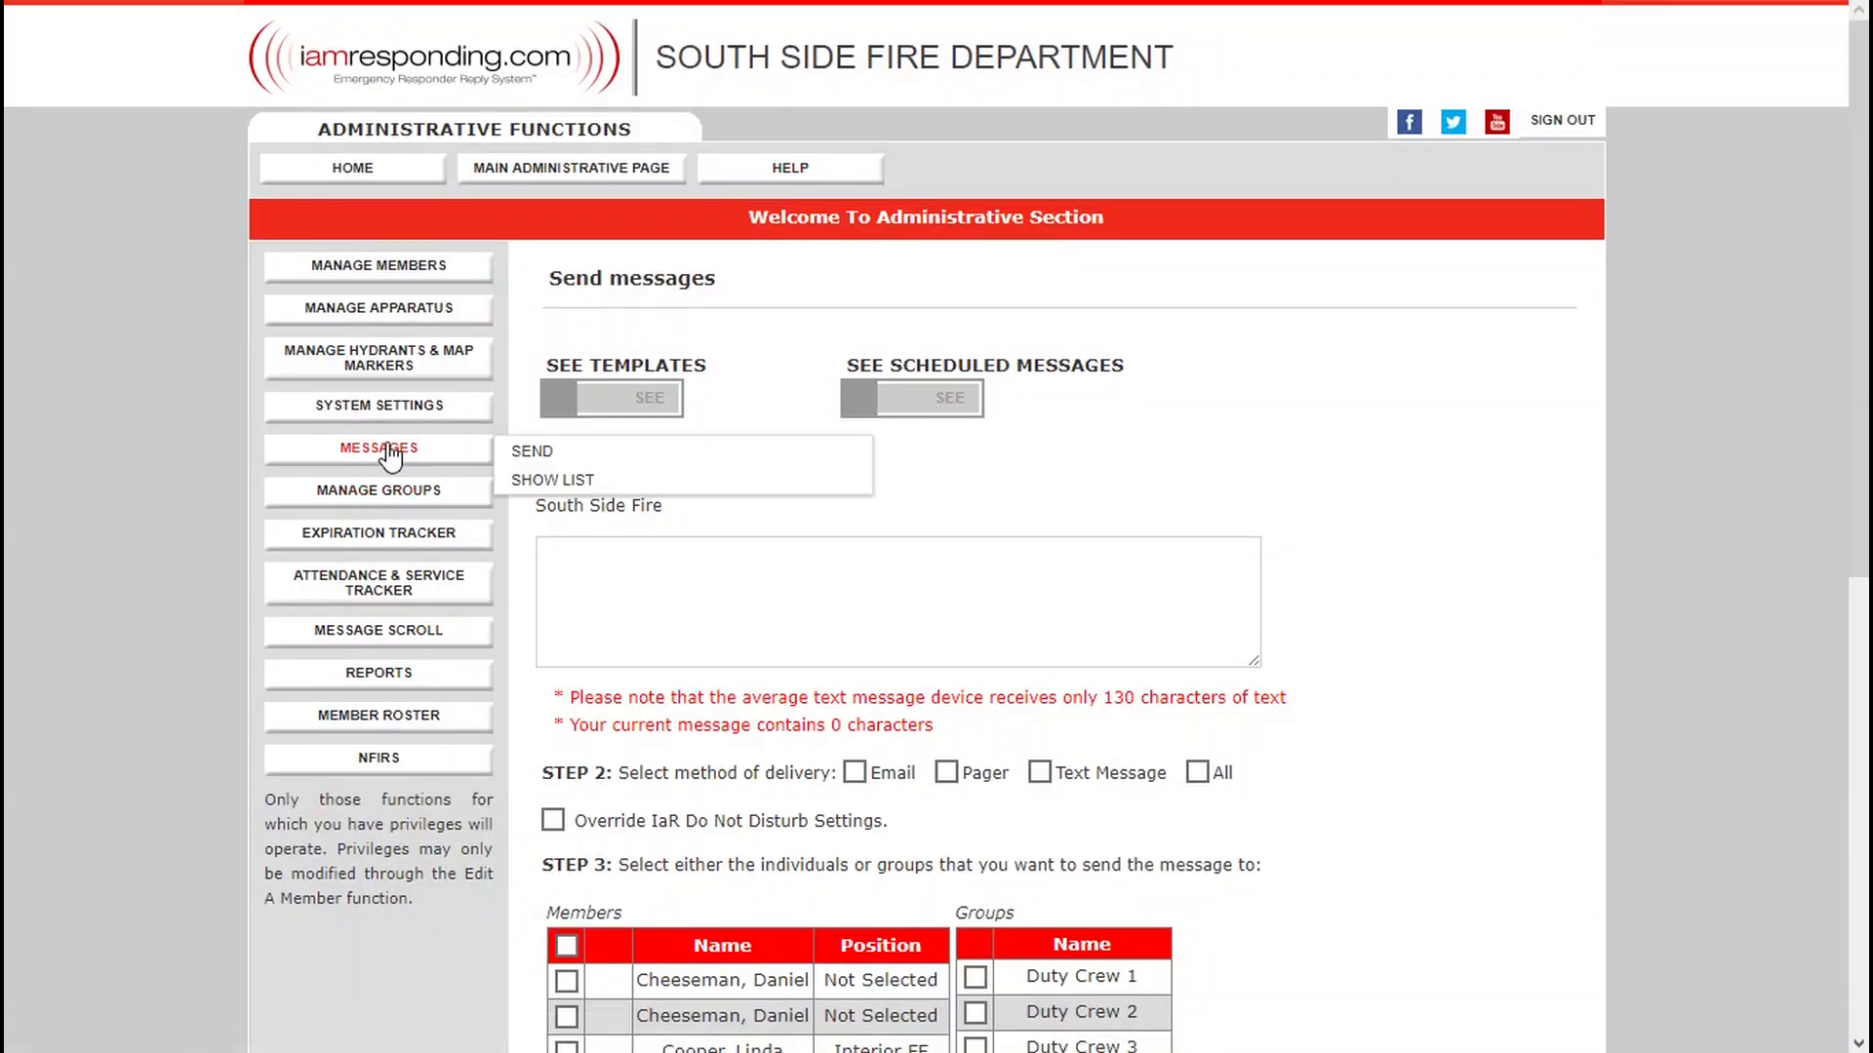
{"action": "left_click", "coordinate": [518, 486]}
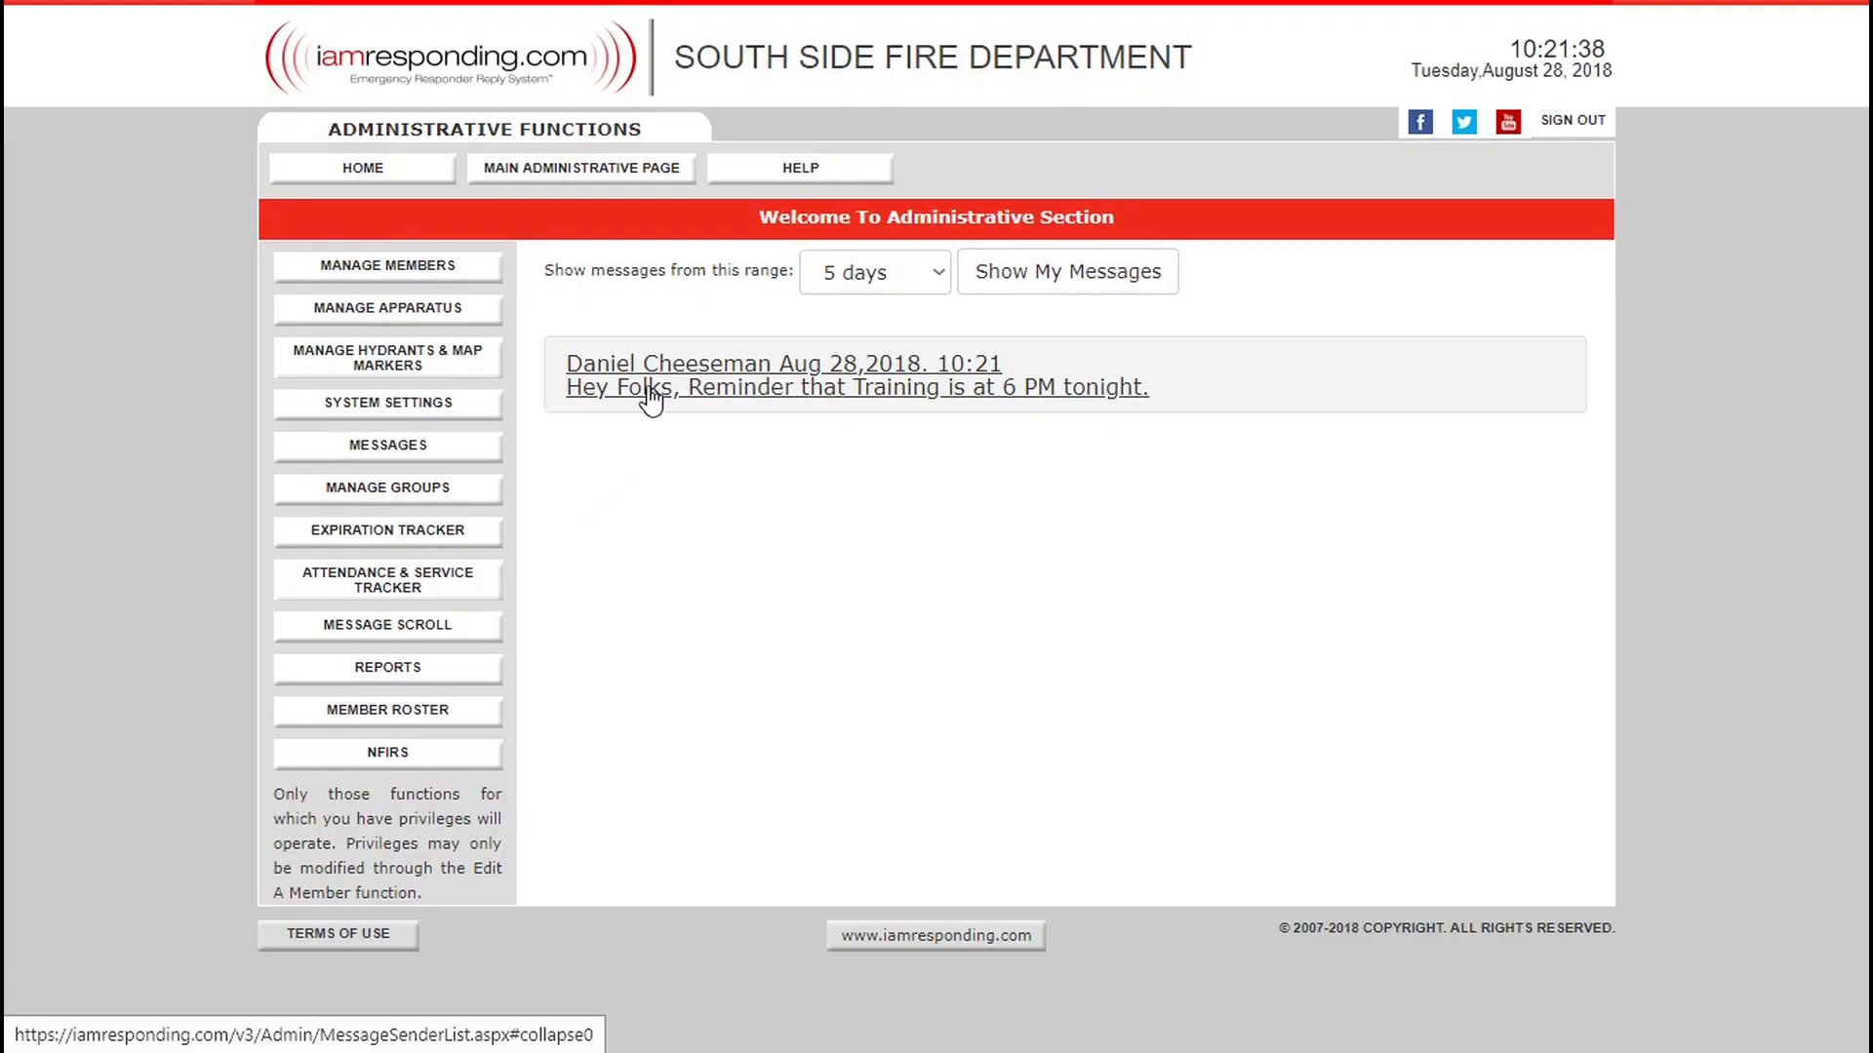
{"action": "left_click", "coordinate": [769, 395]}
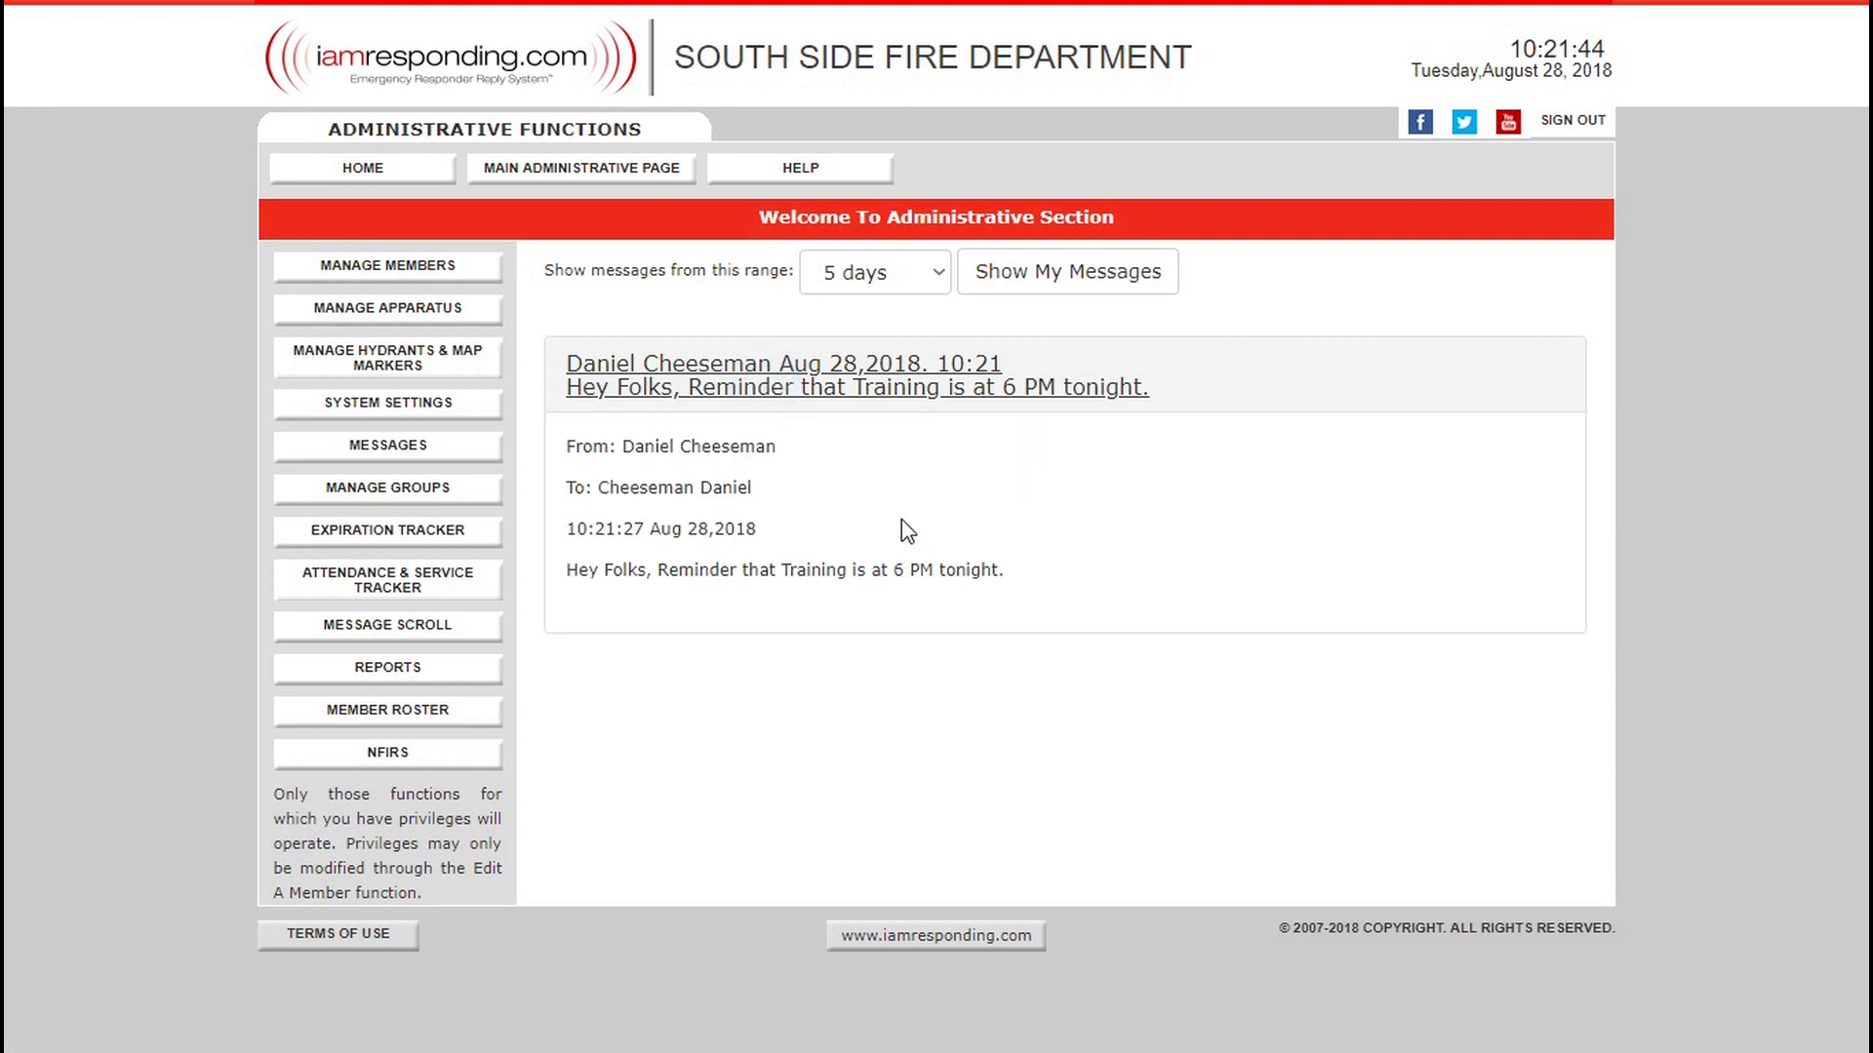
{"action": "left_click", "coordinate": [920, 387]}
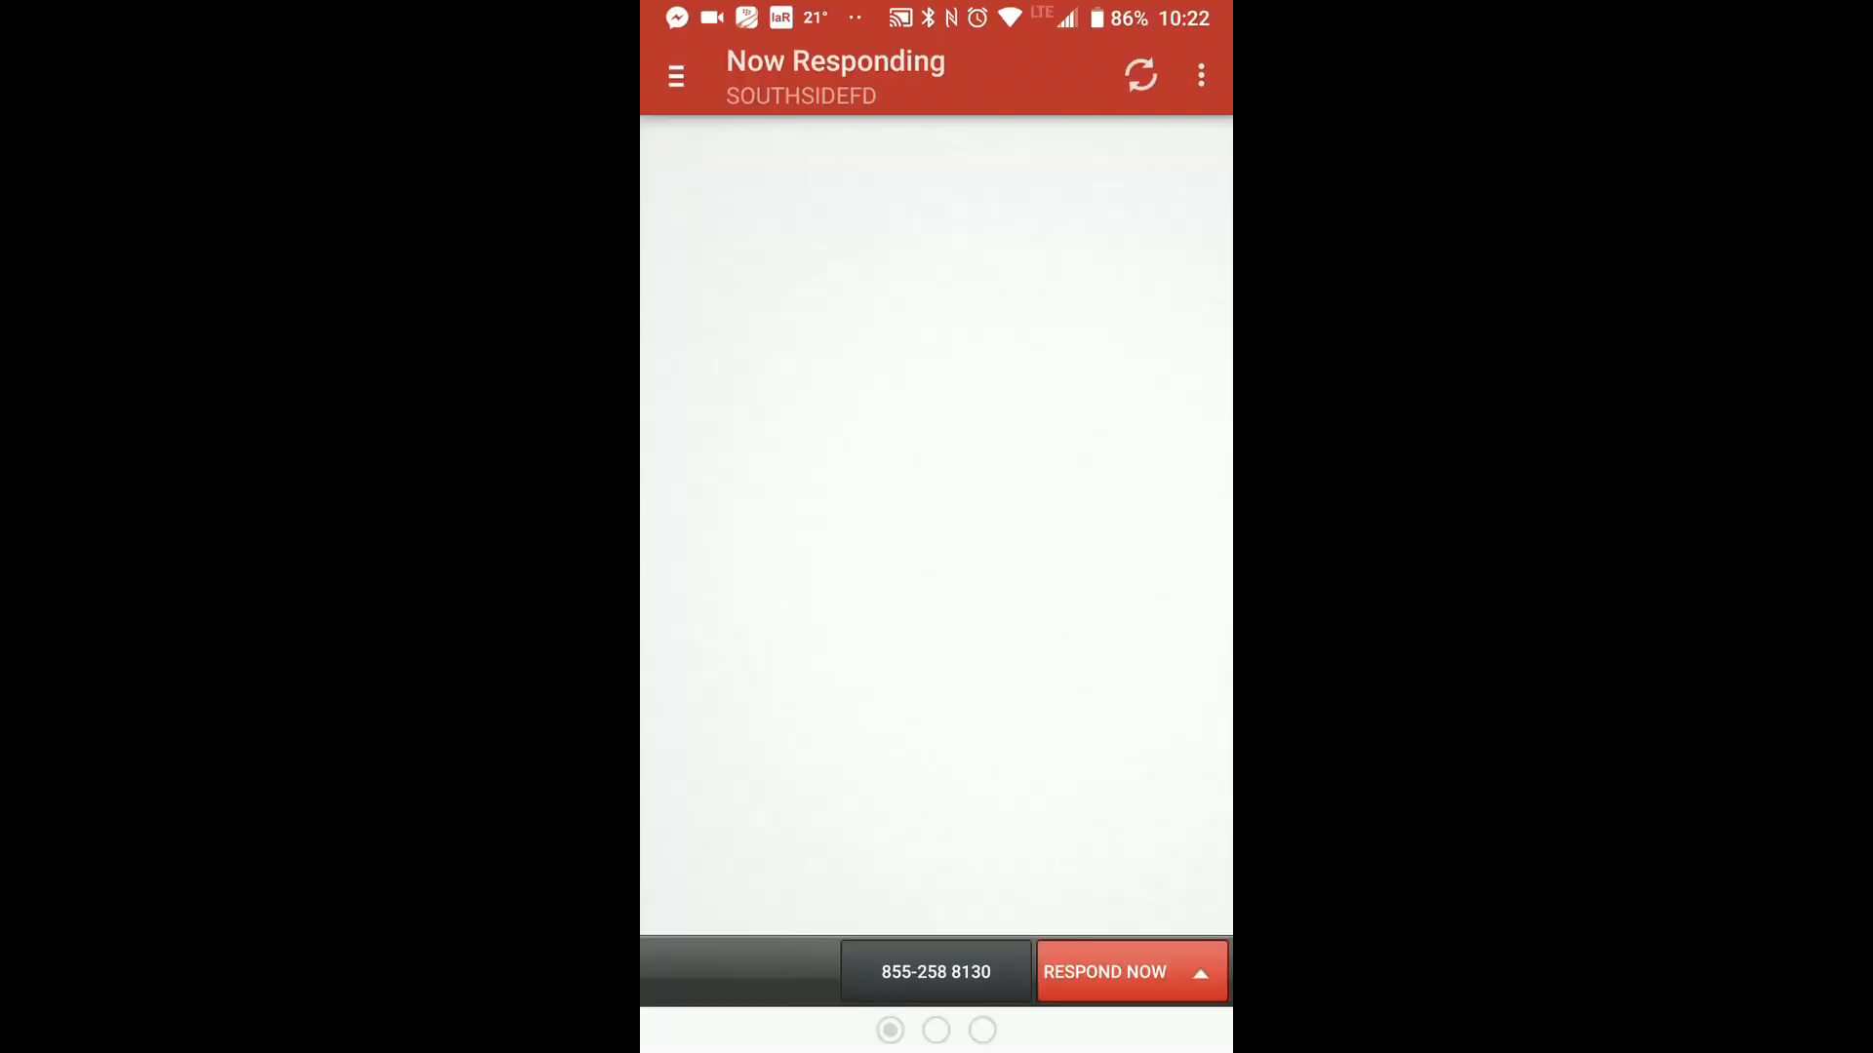
Switch to the phone and open the IaR OutboundMessage notification to read the message detail.
{"action": "left_click_drag", "start_coordinate": [936, 10], "coordinate": [966, 634]}
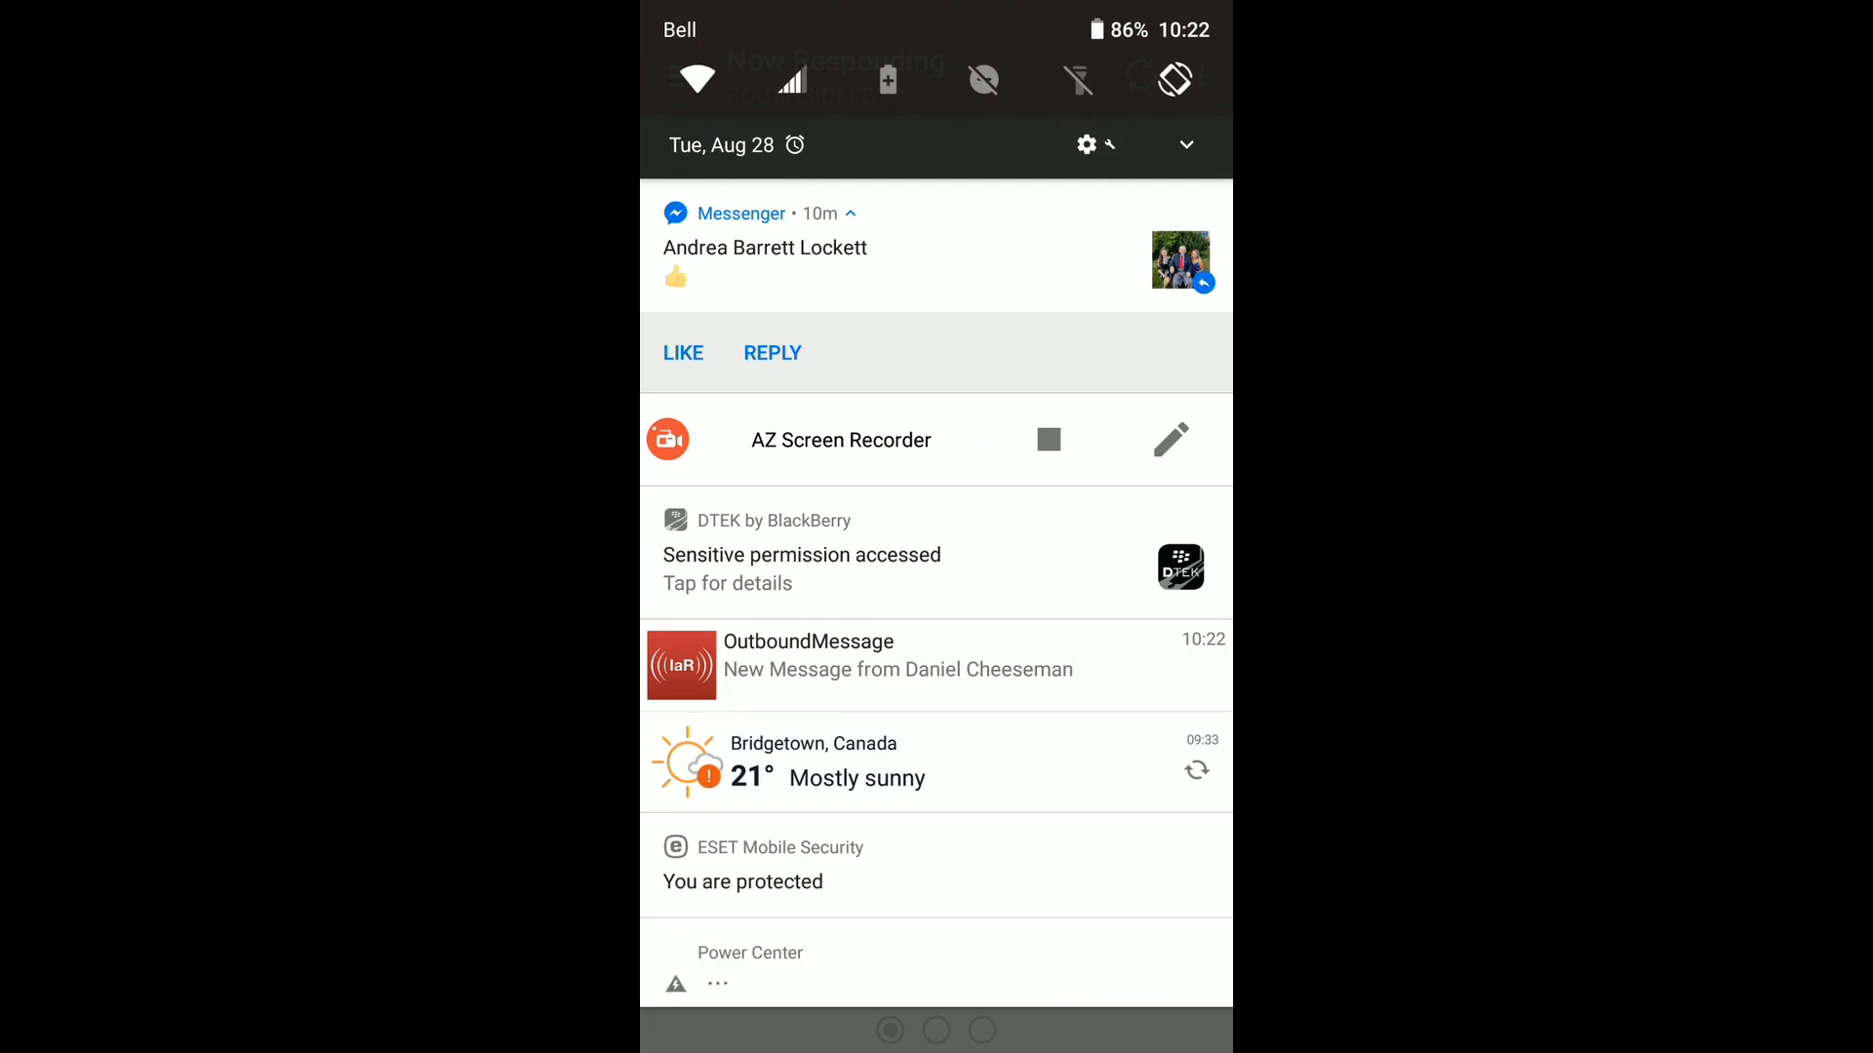
{"action": "left_click_drag", "start_coordinate": [1053, 283], "coordinate": [741, 283]}
{"action": "left_click", "coordinate": [1001, 533]}
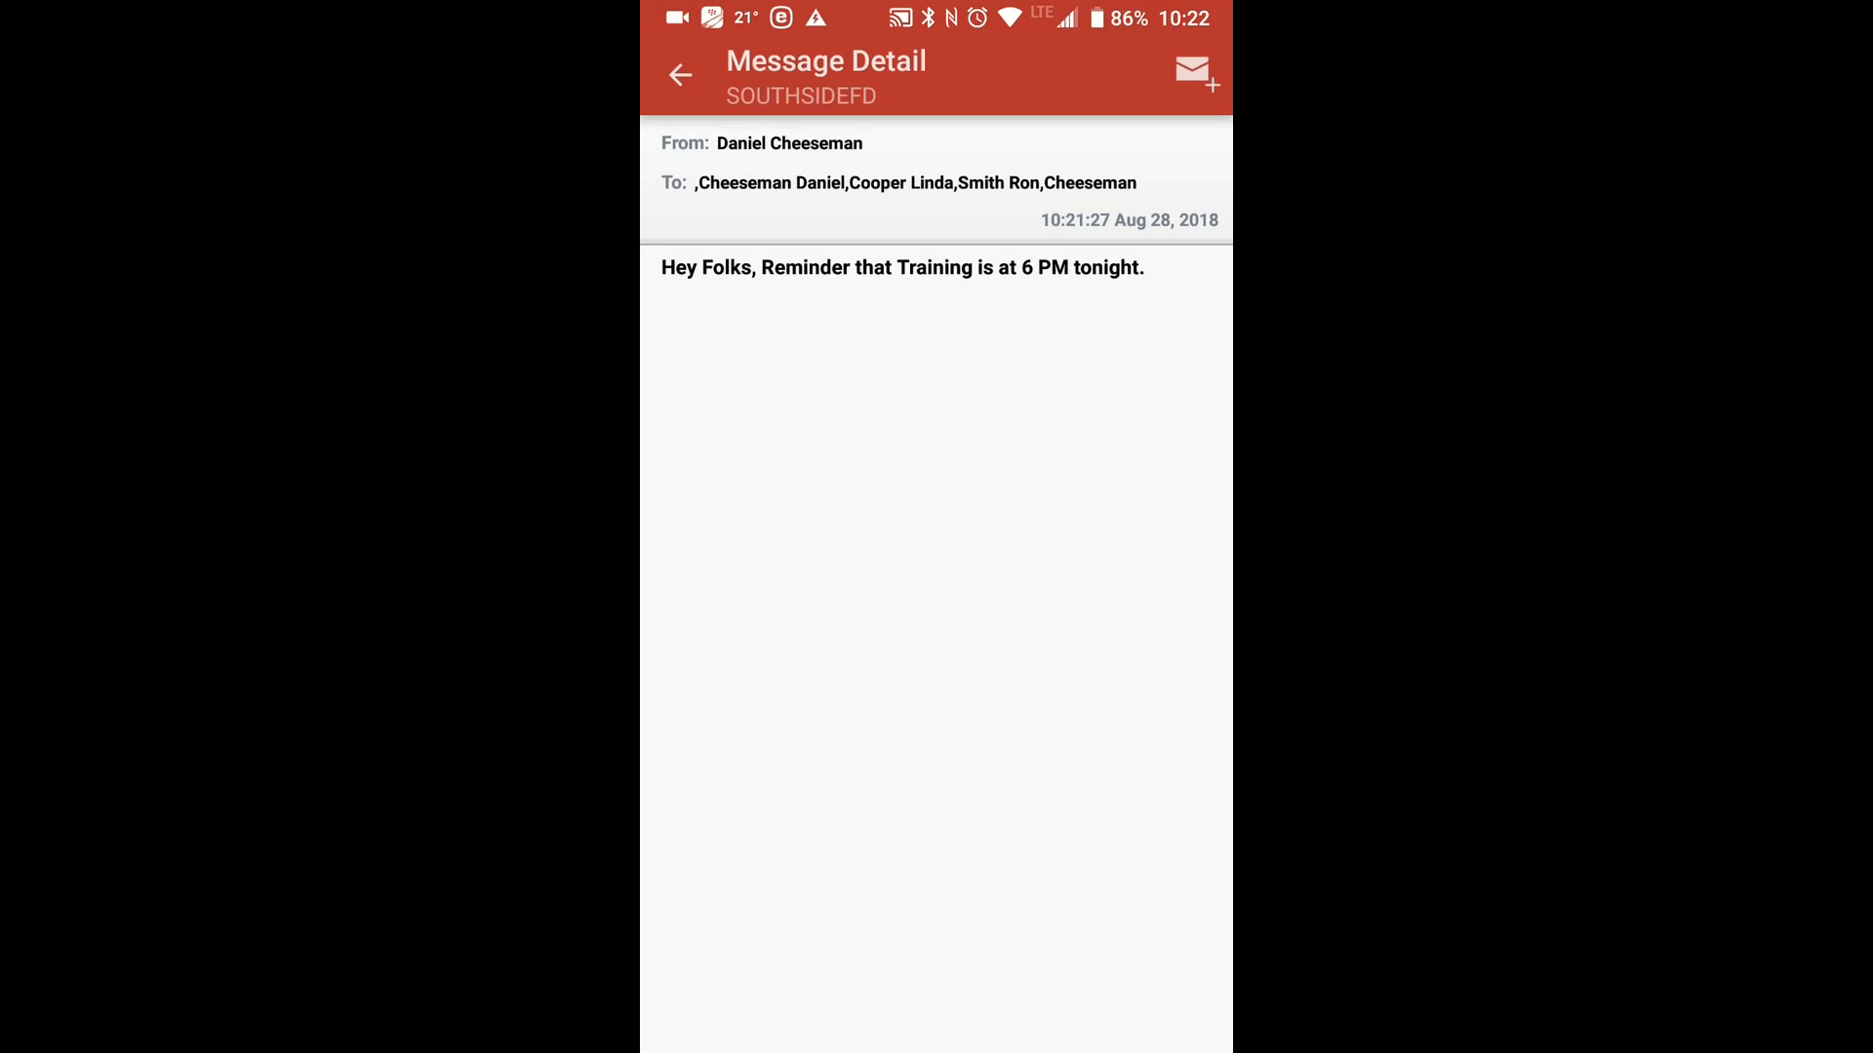
Leave the message detail and go to the Now Responding dashboard in the mobile app.
{"action": "left_click", "coordinate": [680, 74]}
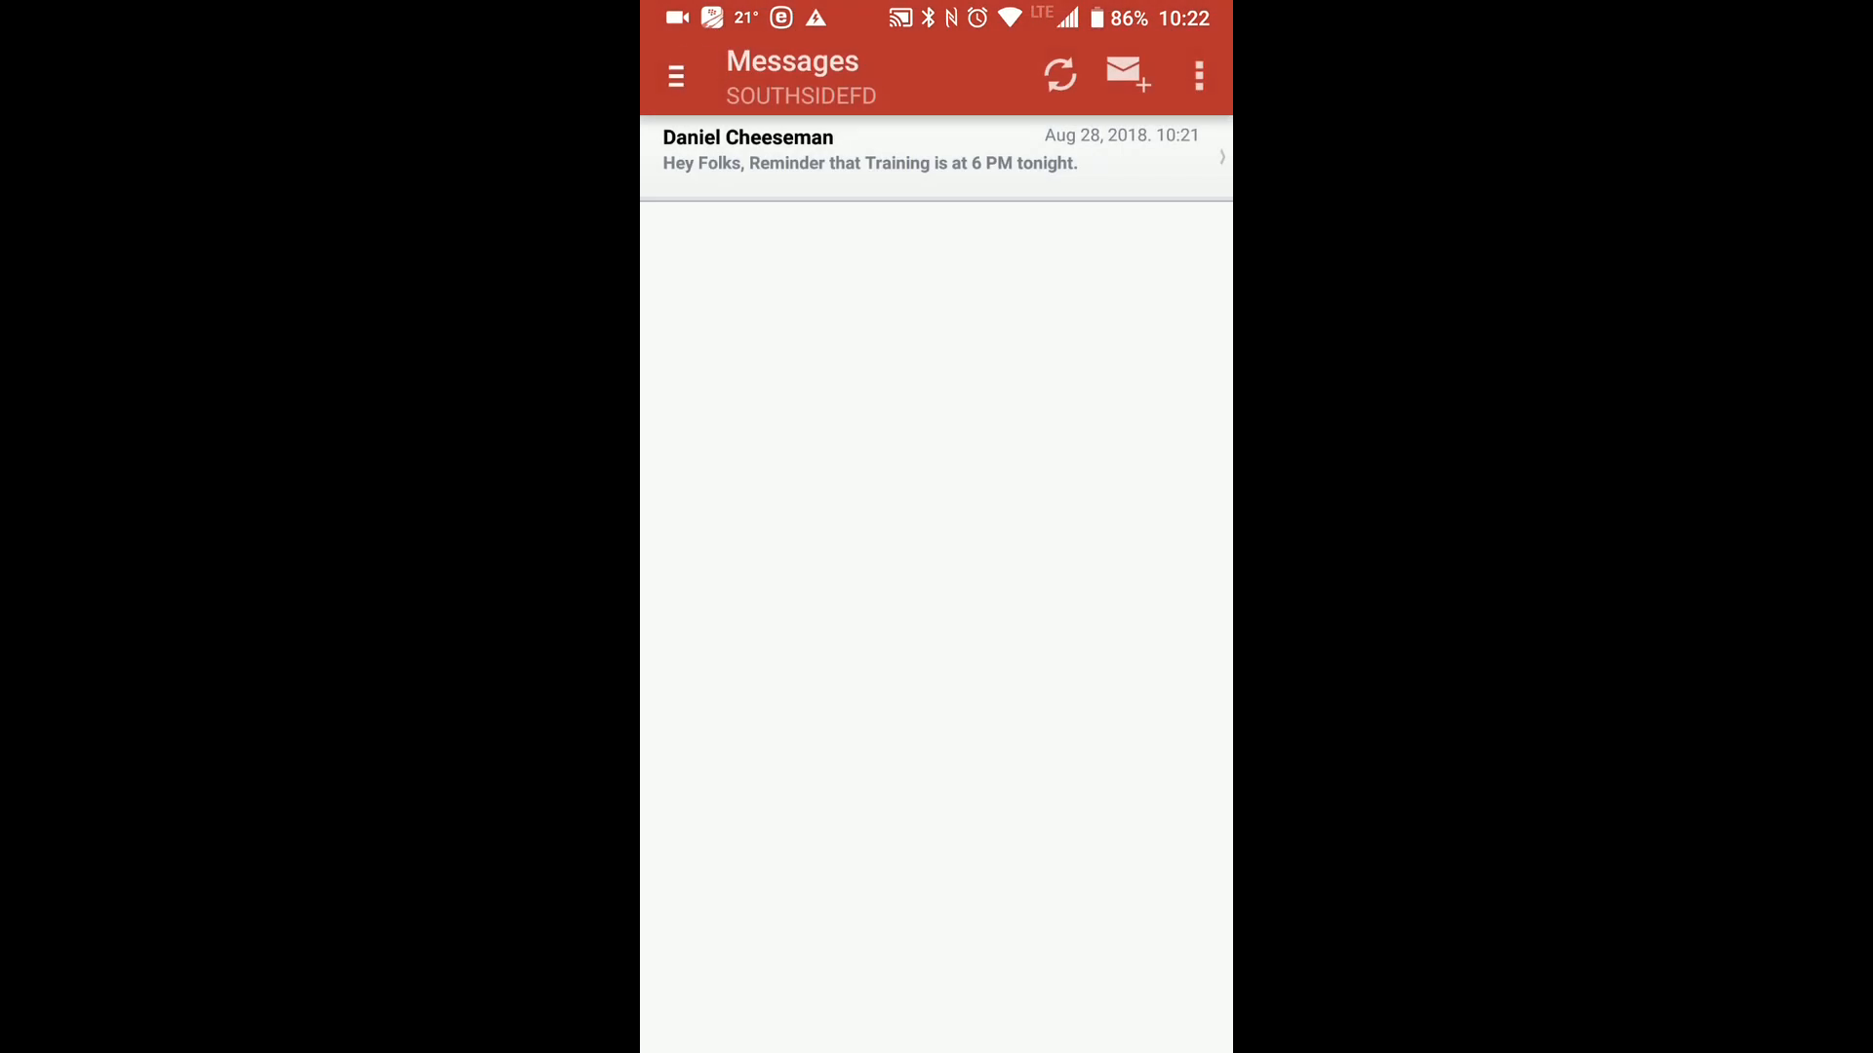
{"action": "left_click", "coordinate": [676, 75]}
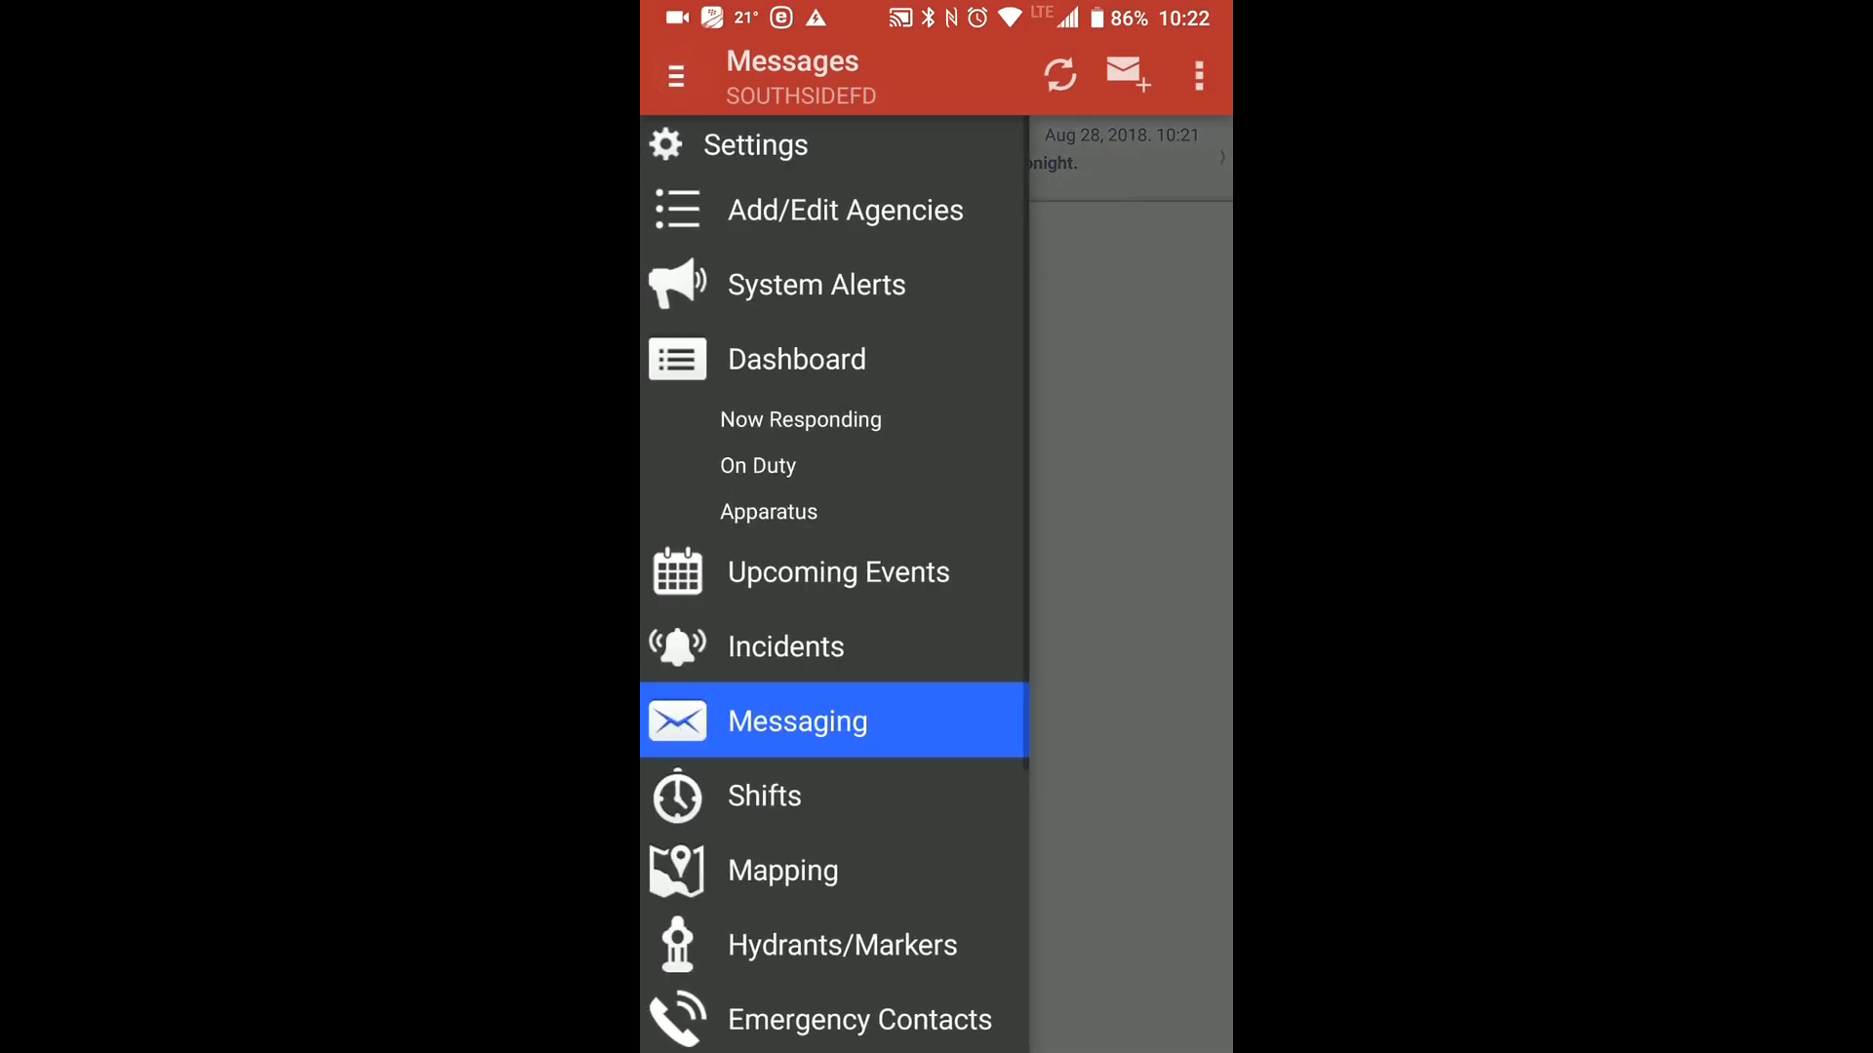
{"action": "left_click", "coordinate": [800, 419]}
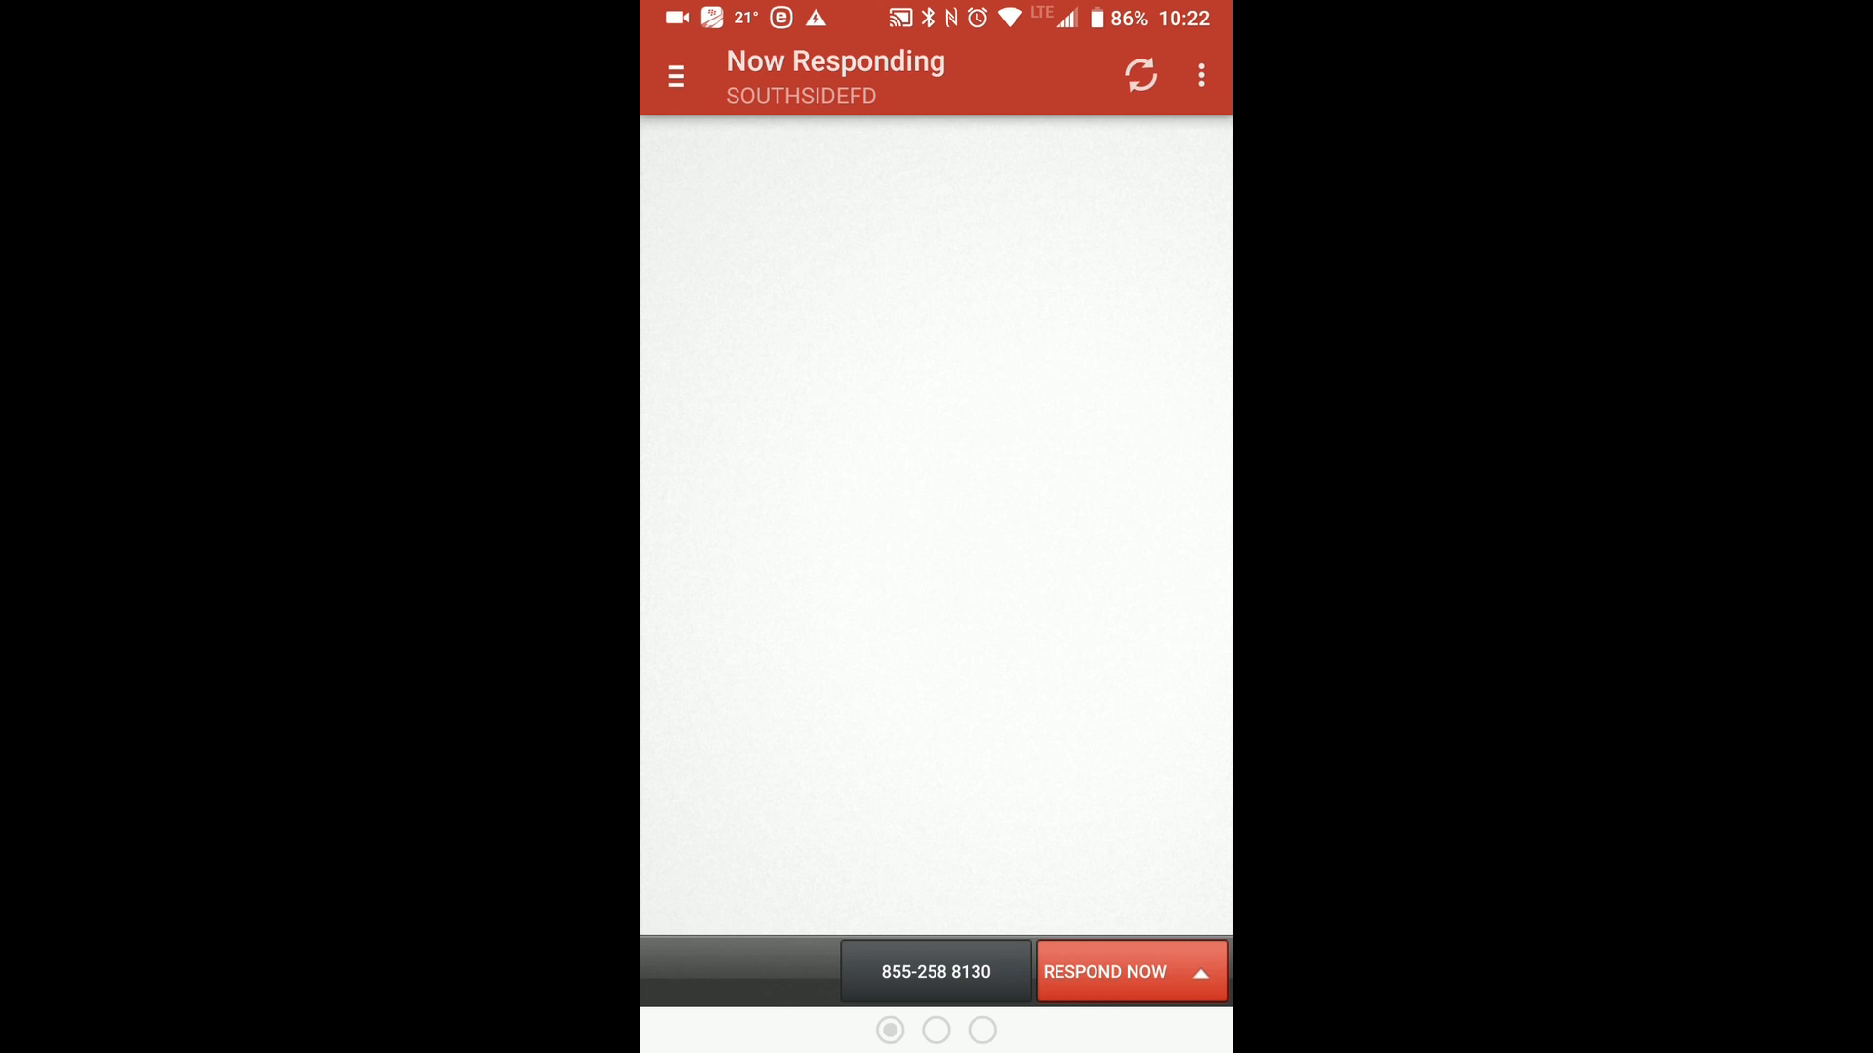
Open the Messaging section of the mobile app to view the received messages.
{"action": "left_click_drag", "start_coordinate": [1174, 14], "coordinate": [1174, 21]}
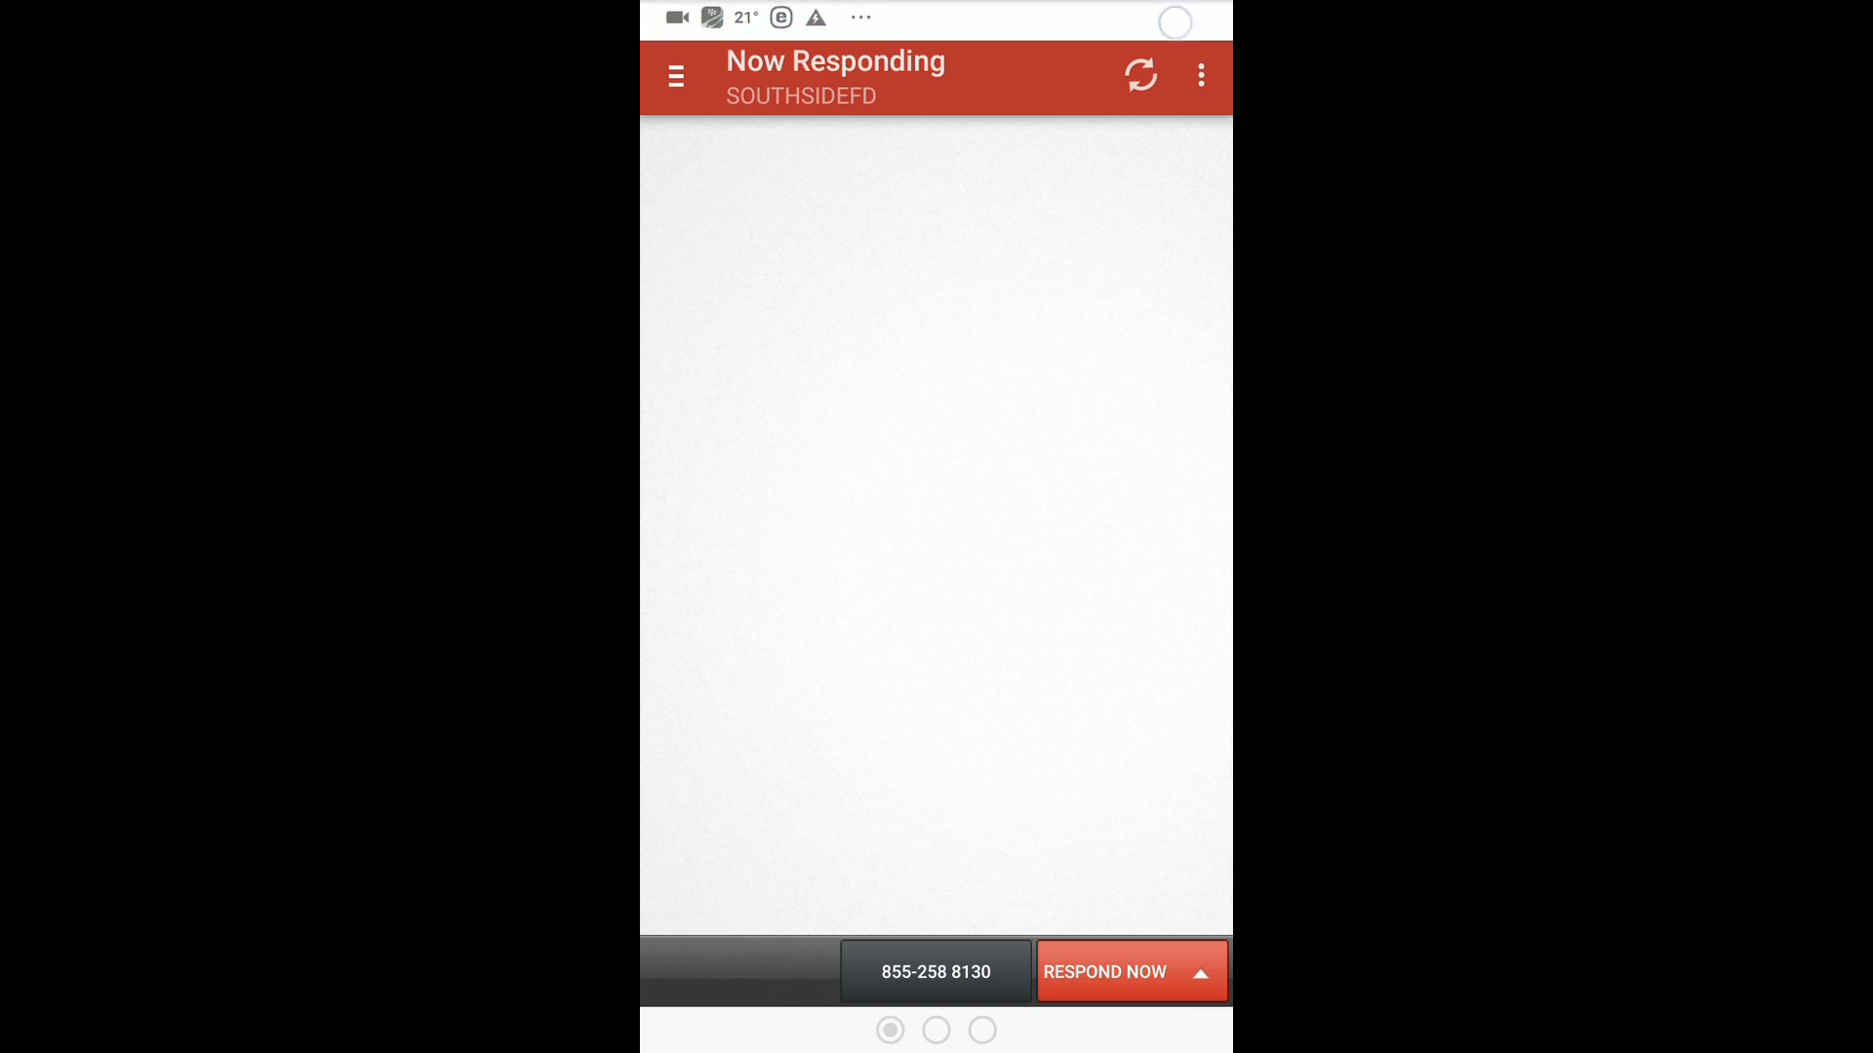
{"action": "left_click", "coordinate": [1182, 22]}
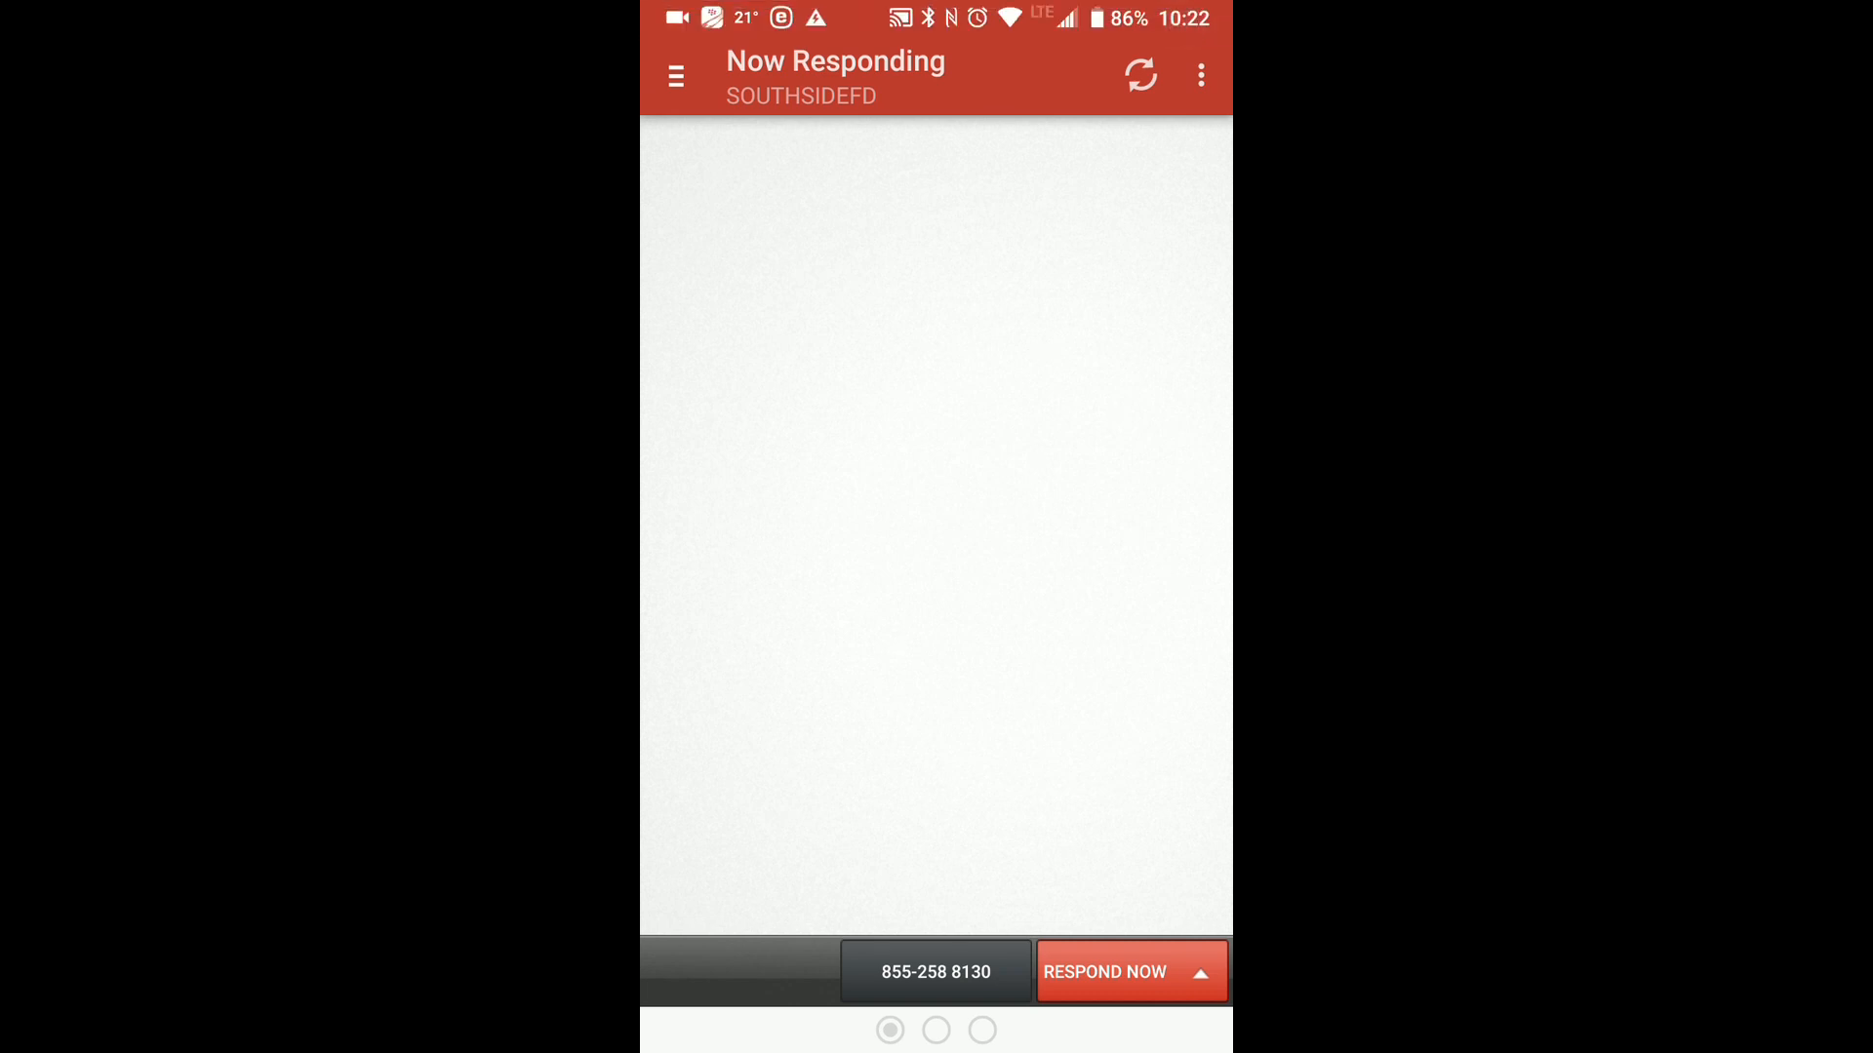
{"action": "left_click", "coordinate": [676, 76]}
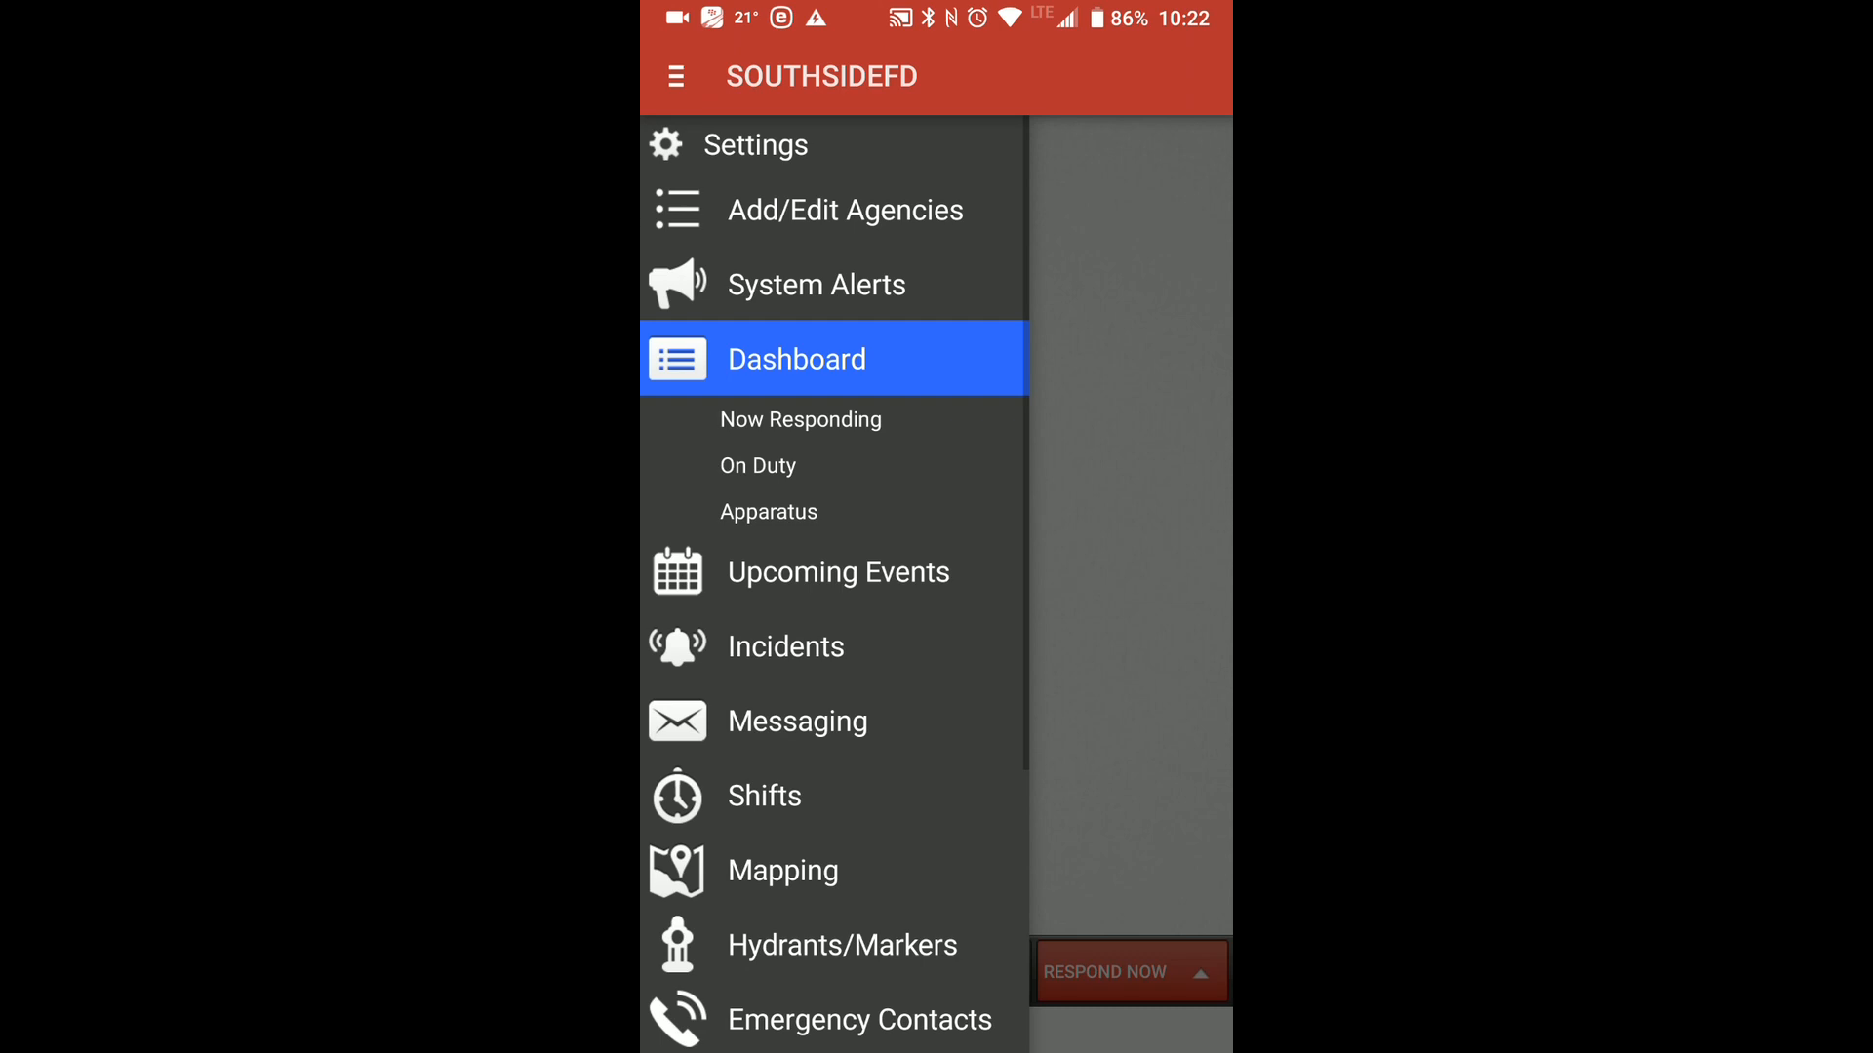
{"action": "left_click", "coordinate": [1188, 38]}
{"action": "mouse_move", "coordinate": [1066, 308]}
{"action": "left_mouse_down"}
{"action": "mouse_move", "coordinate": [911, 217]}
{"action": "mouse_move", "coordinate": [719, 614]}
{"action": "mouse_move", "coordinate": [920, 673]}
{"action": "mouse_move", "coordinate": [690, 630]}
{"action": "mouse_move", "coordinate": [763, 558]}
{"action": "left_mouse_up"}
{"action": "left_click", "coordinate": [1147, 38]}
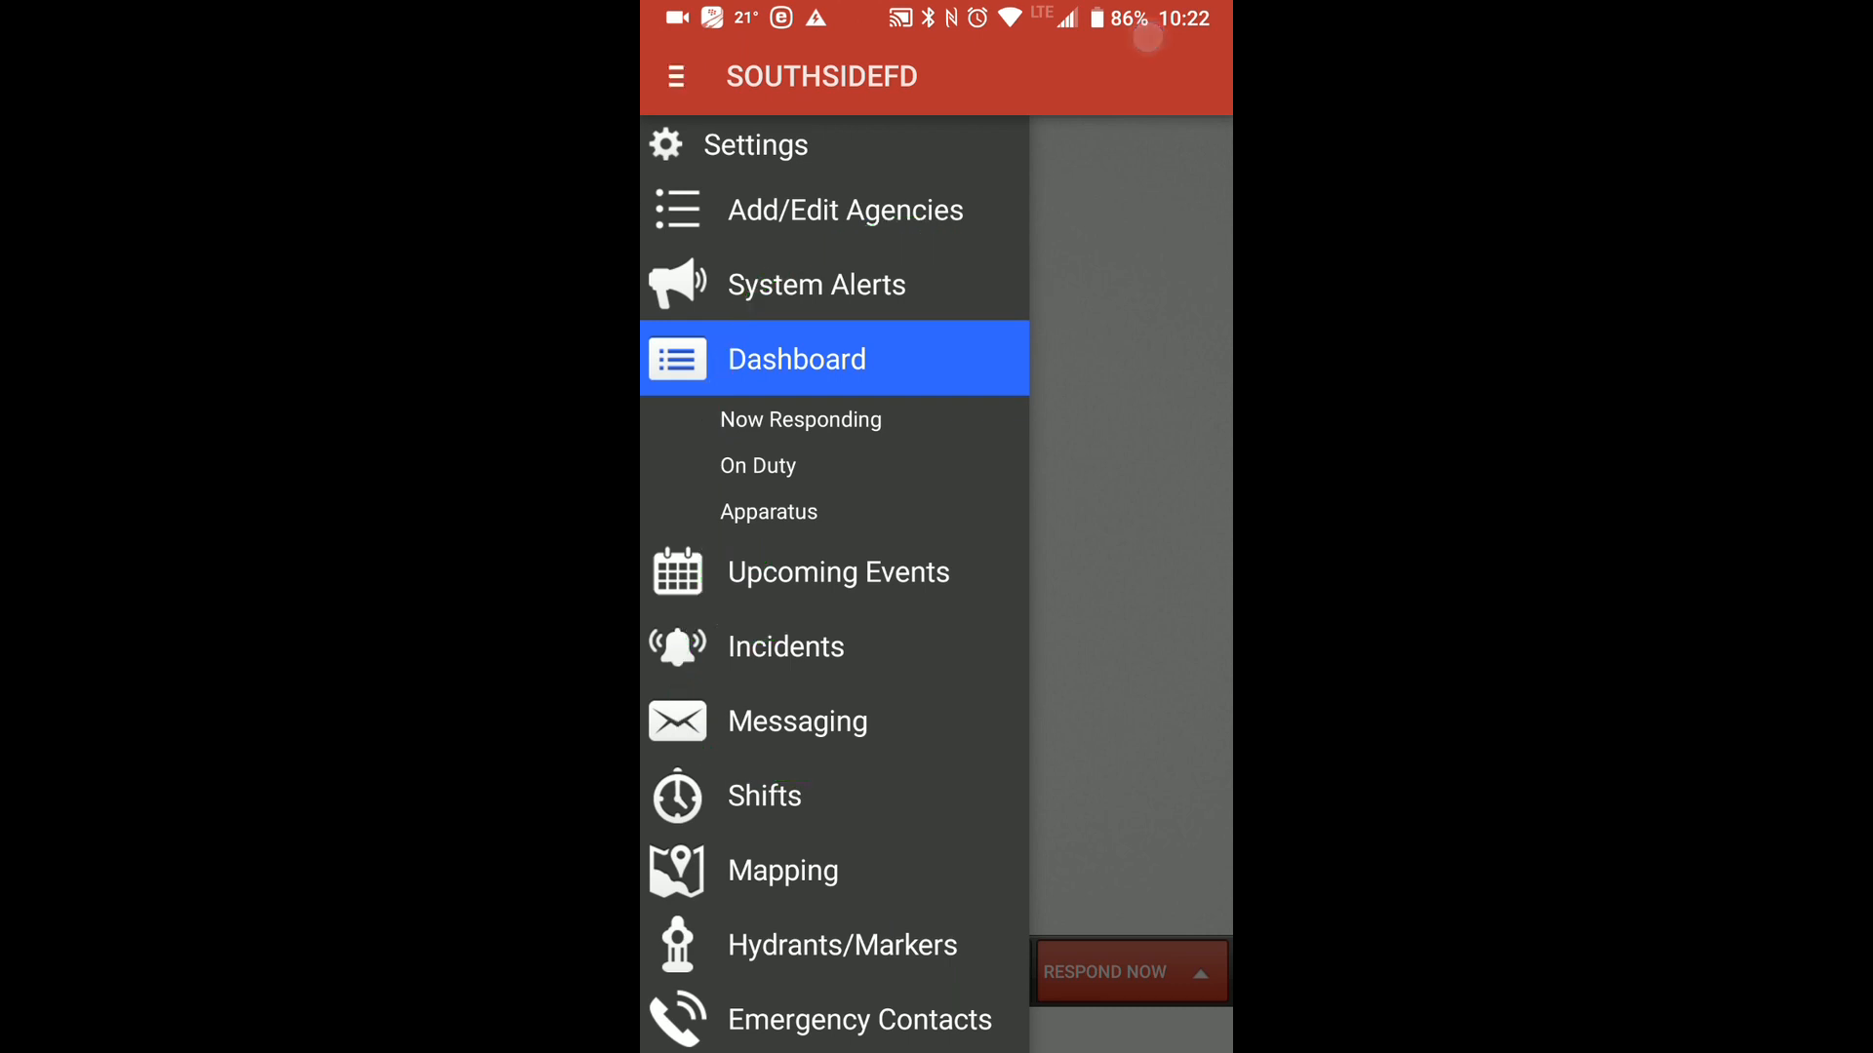
{"action": "left_click", "coordinate": [881, 731]}
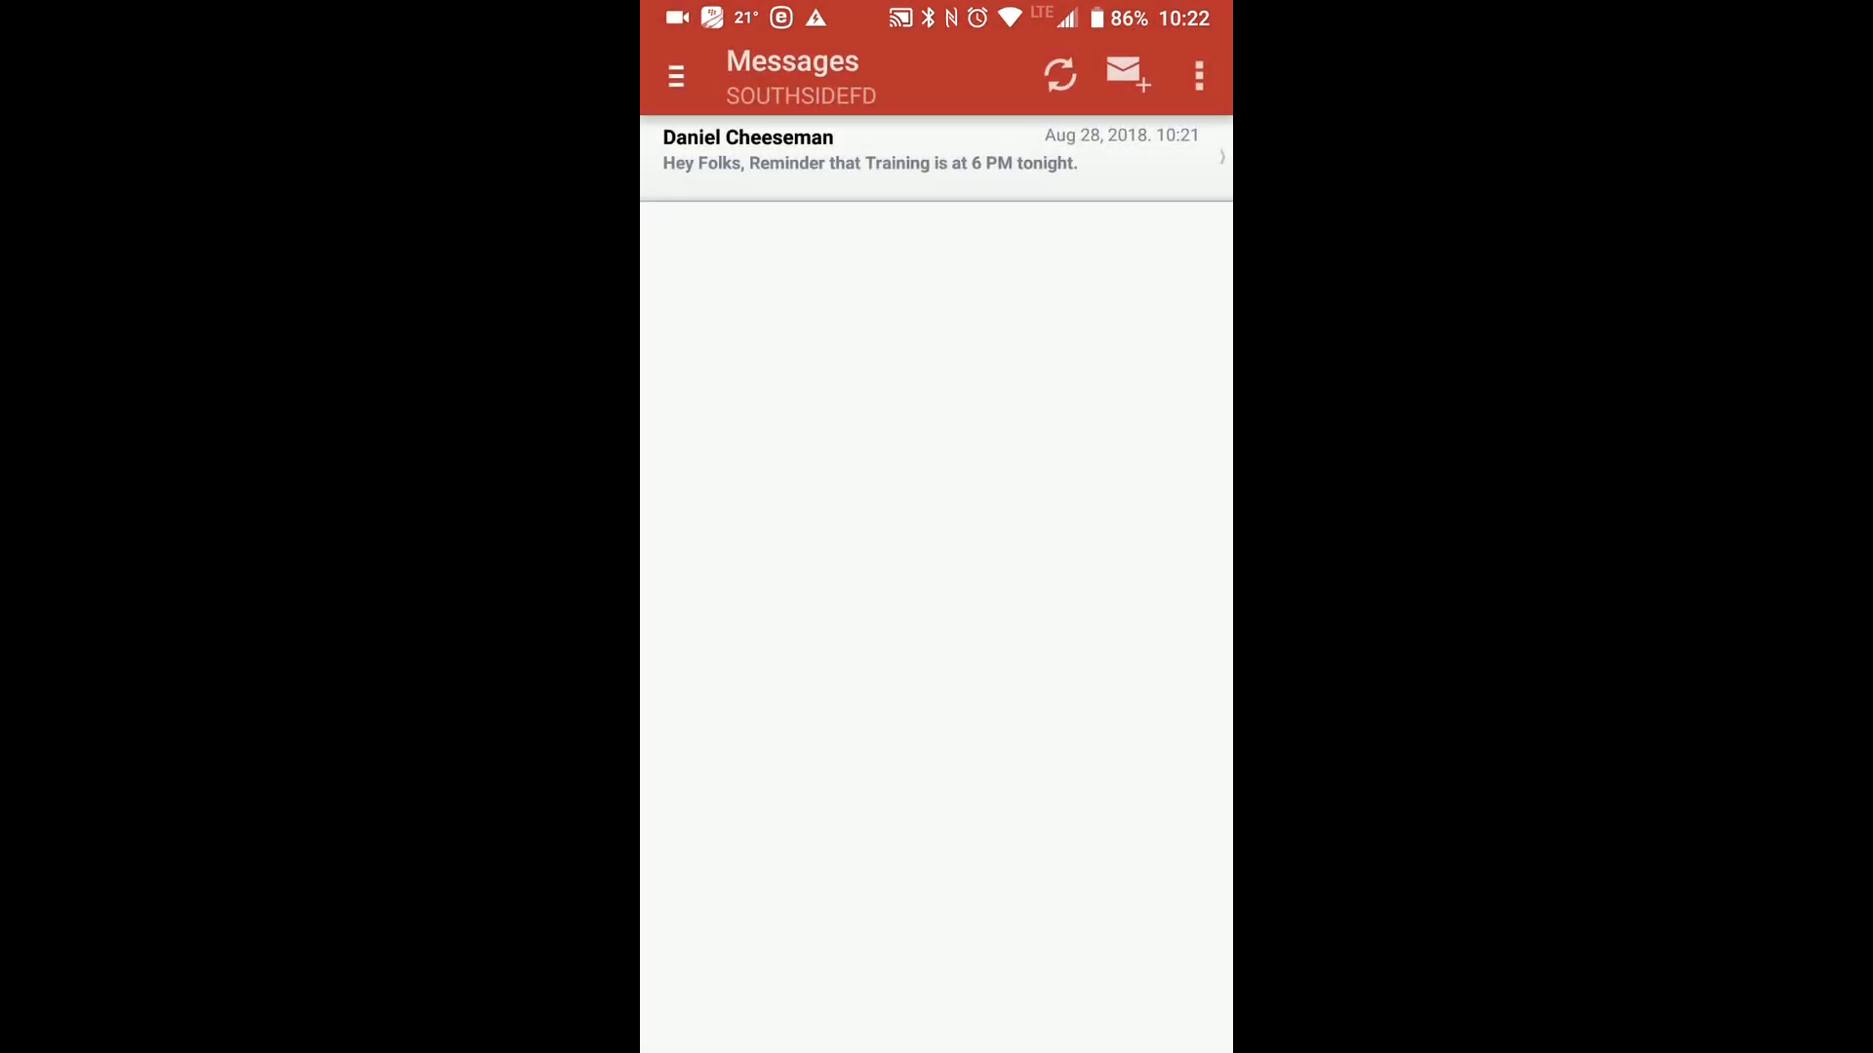
Start the on-screen drawing tool and draw a freehand loop around the training reminder in the Messages list.
{"action": "left_click", "coordinate": [1181, 31]}
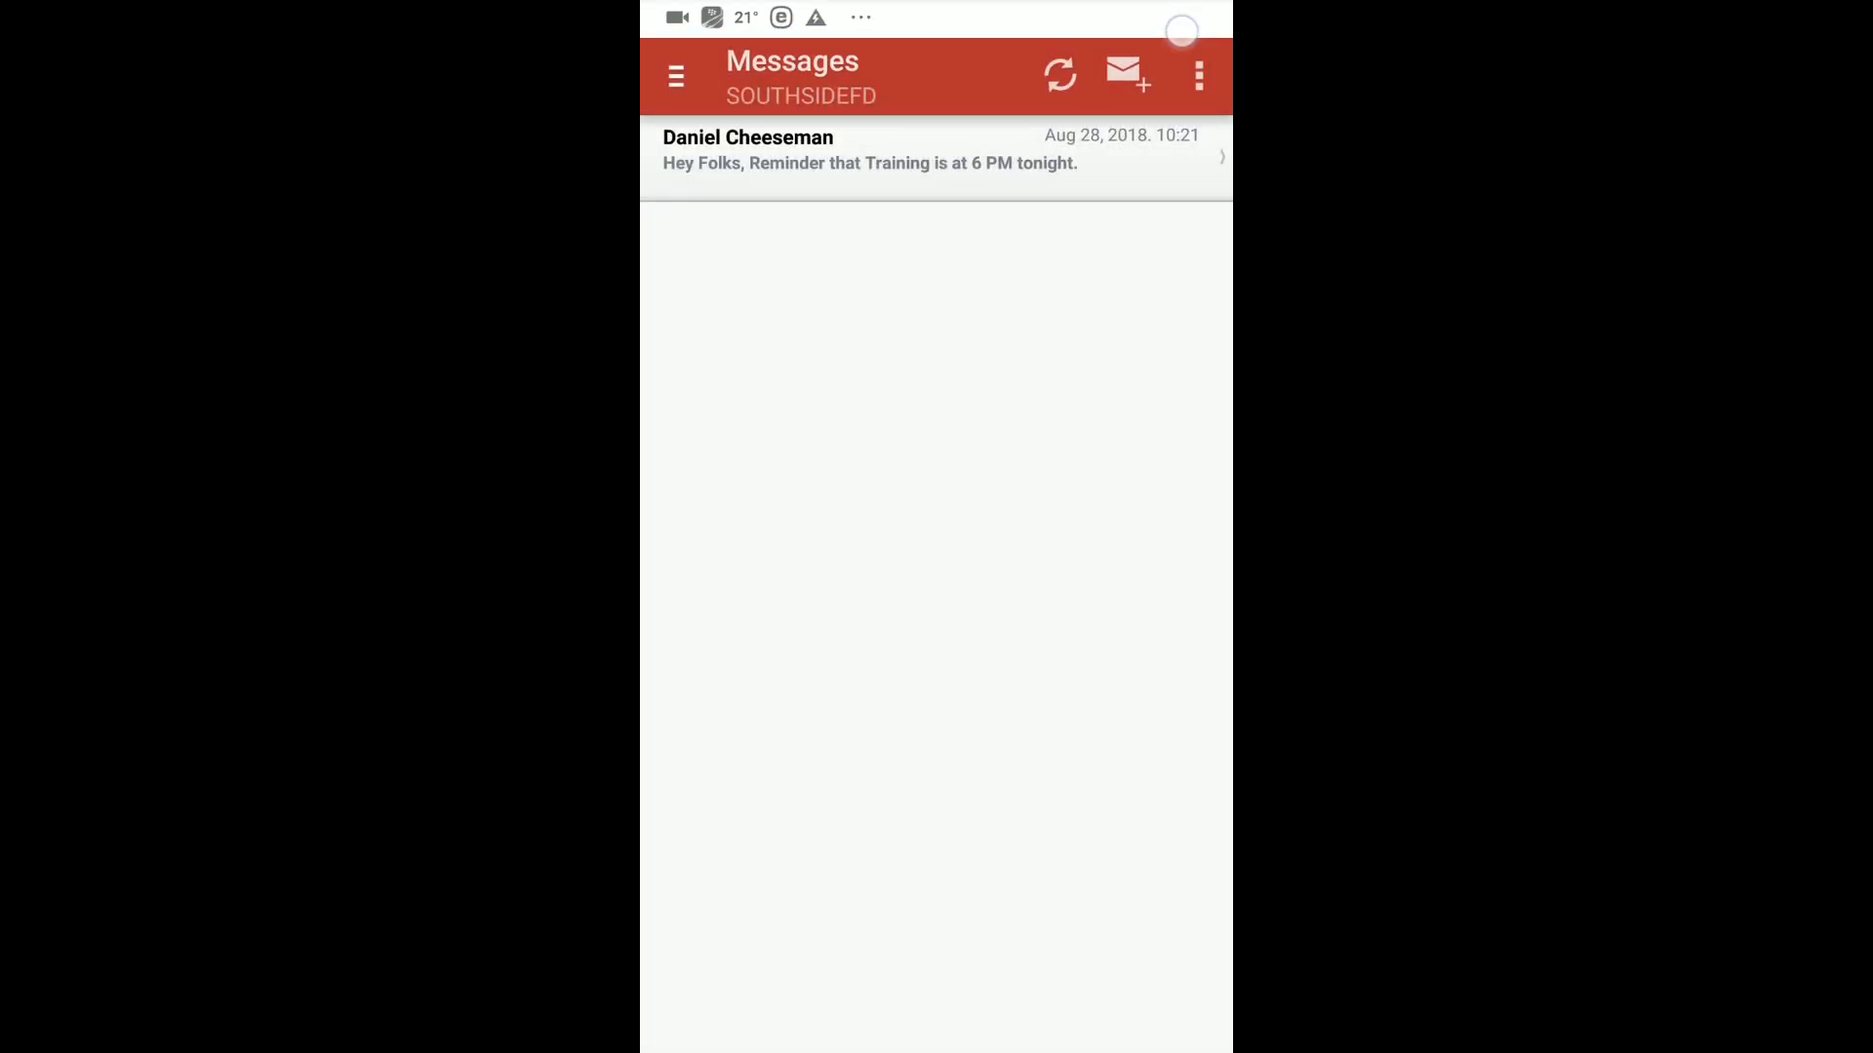
{"action": "left_click", "coordinate": [1179, 41]}
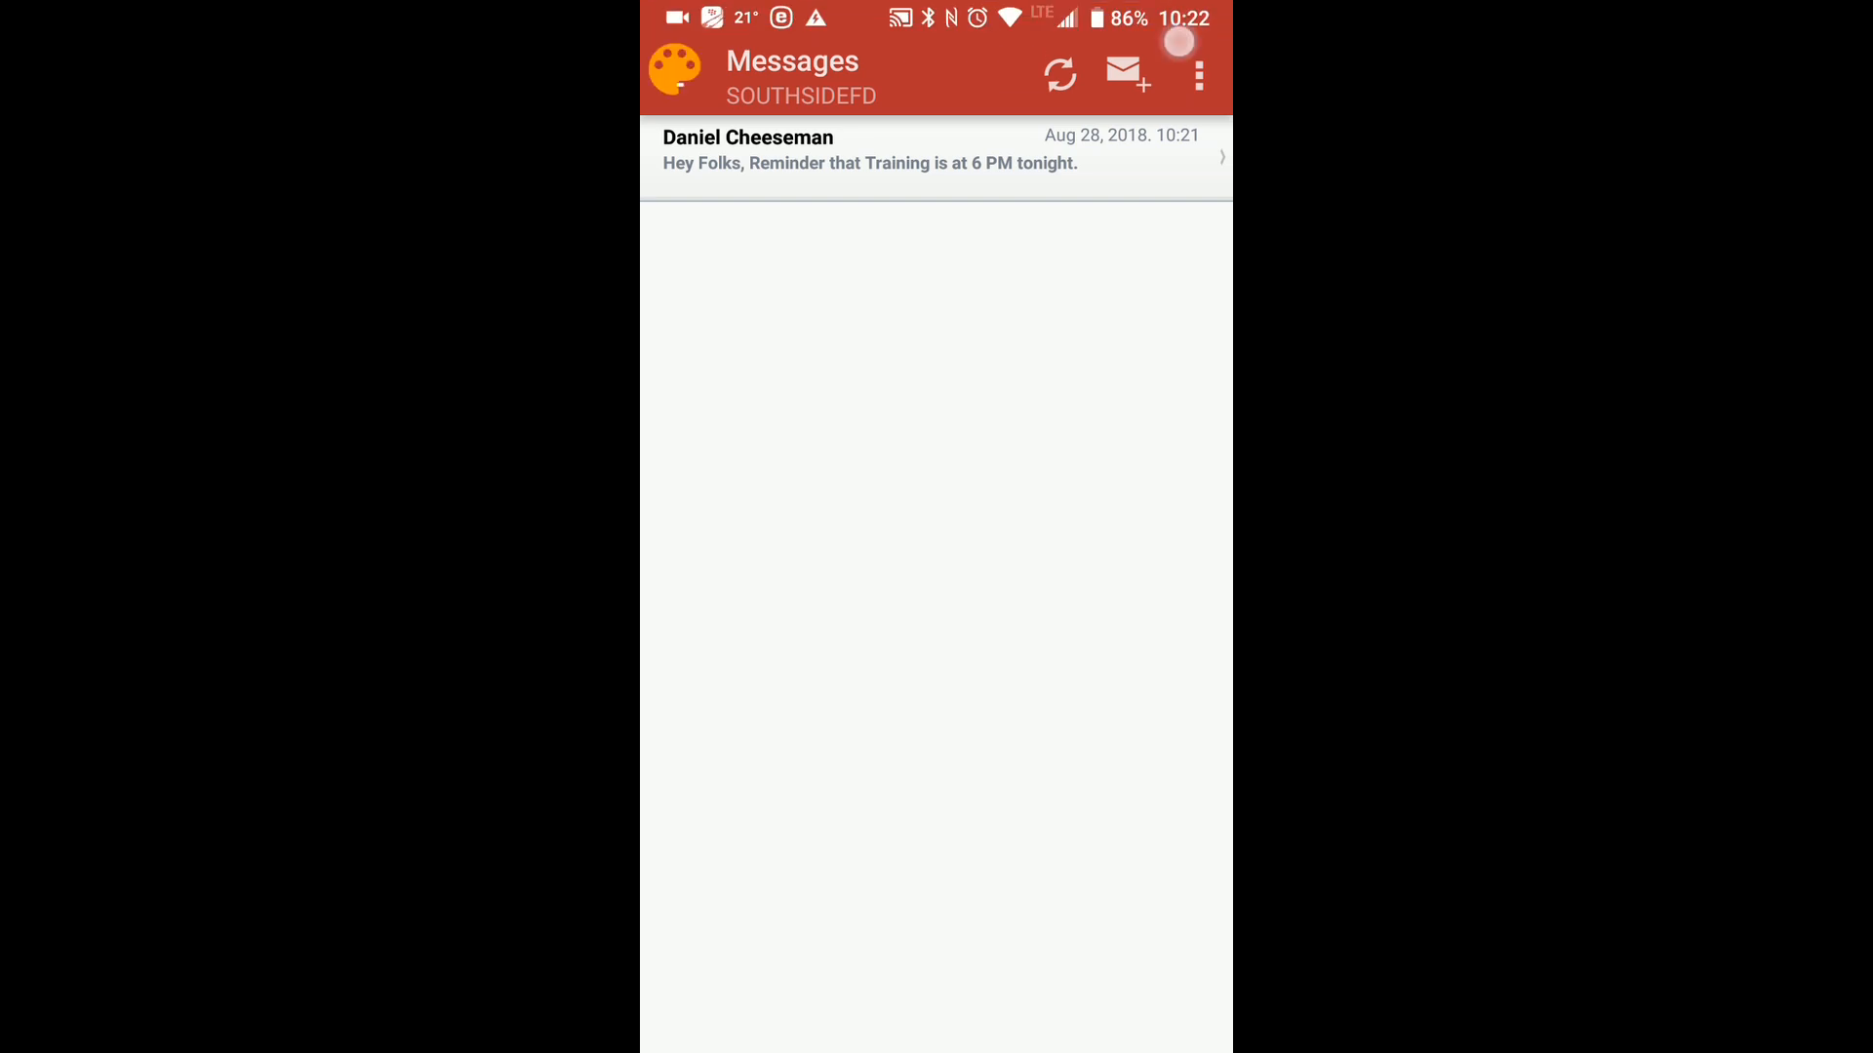
{"action": "mouse_move", "coordinate": [729, 292]}
{"action": "left_mouse_down"}
{"action": "mouse_move", "coordinate": [848, 146]}
{"action": "mouse_move", "coordinate": [976, 369]}
{"action": "left_mouse_up"}
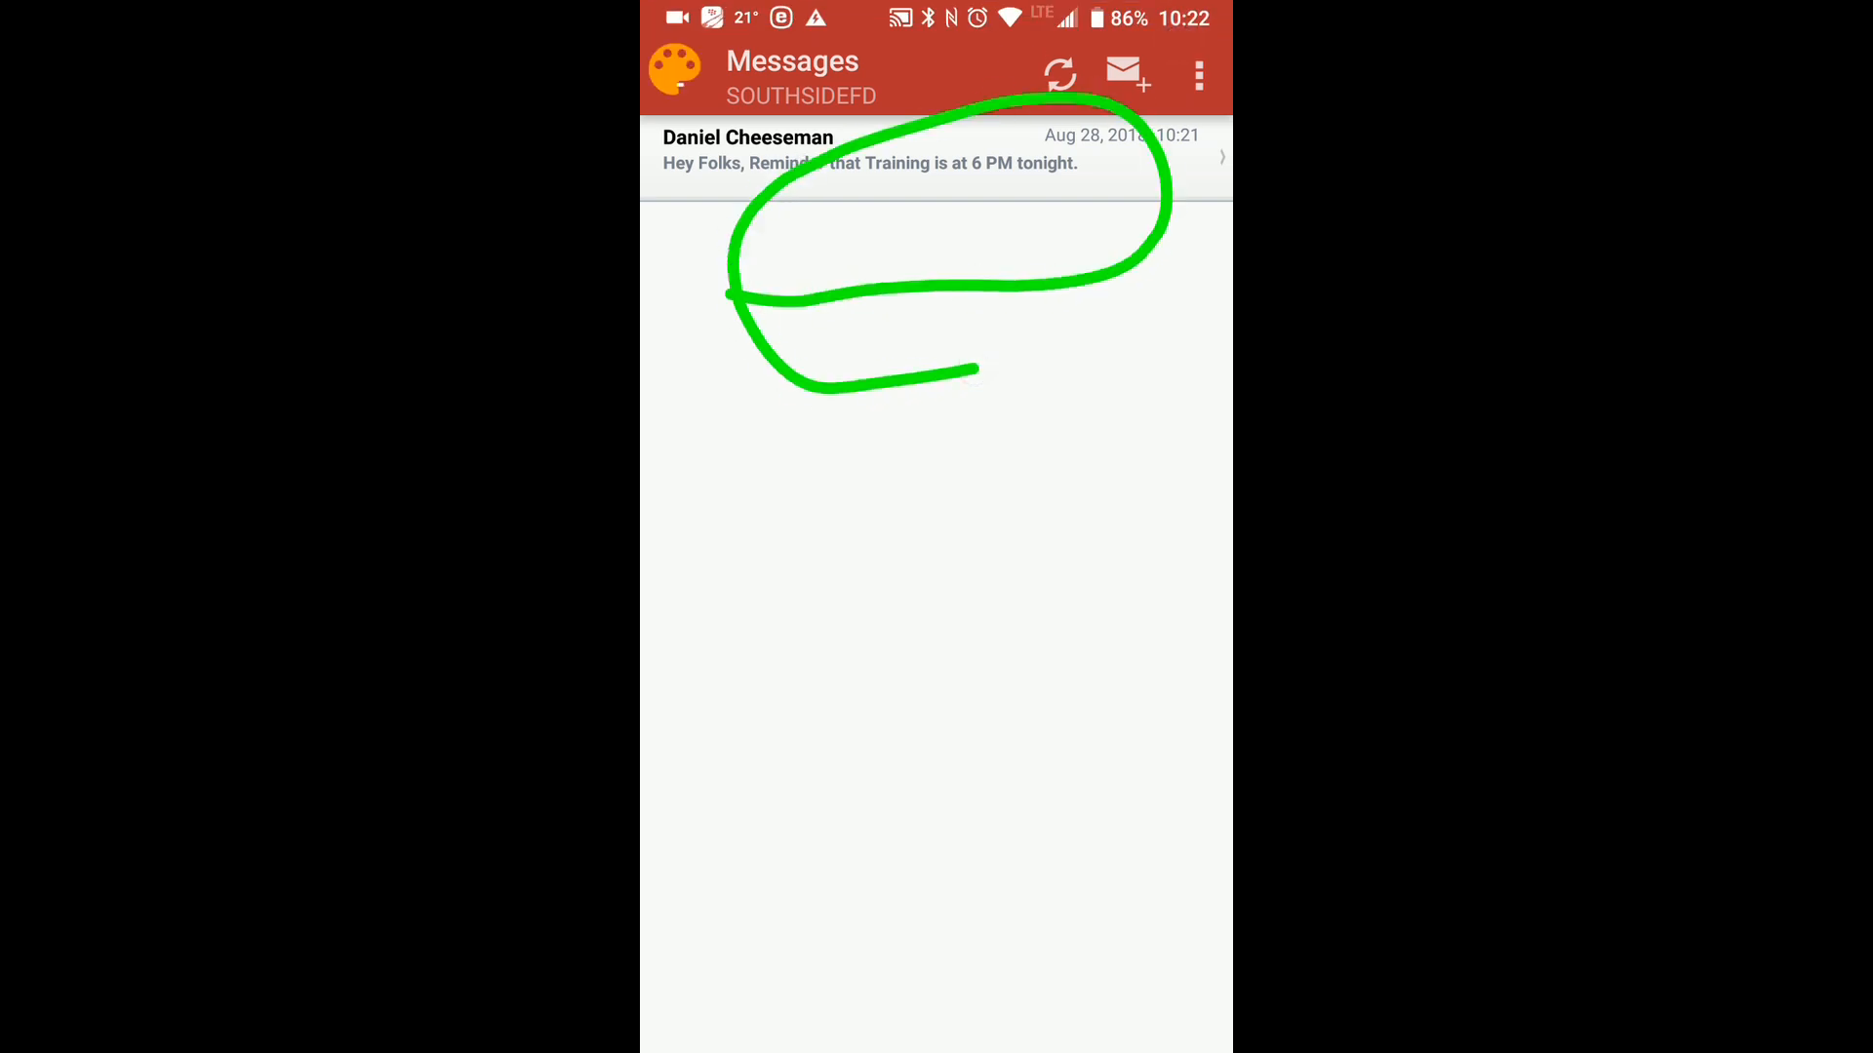
Clear the loop and draw a freehand arrow pointing at the new-message icon above the Messages list.
{"action": "left_click", "coordinate": [1174, 29]}
{"action": "left_click", "coordinate": [1179, 50]}
{"action": "left_click", "coordinate": [1174, 47]}
{"action": "mouse_move", "coordinate": [953, 488]}
{"action": "left_mouse_down"}
{"action": "mouse_move", "coordinate": [1106, 126]}
{"action": "mouse_move", "coordinate": [1098, 244]}
{"action": "mouse_move", "coordinate": [1024, 167]}
{"action": "mouse_move", "coordinate": [990, 209]}
{"action": "left_mouse_up"}
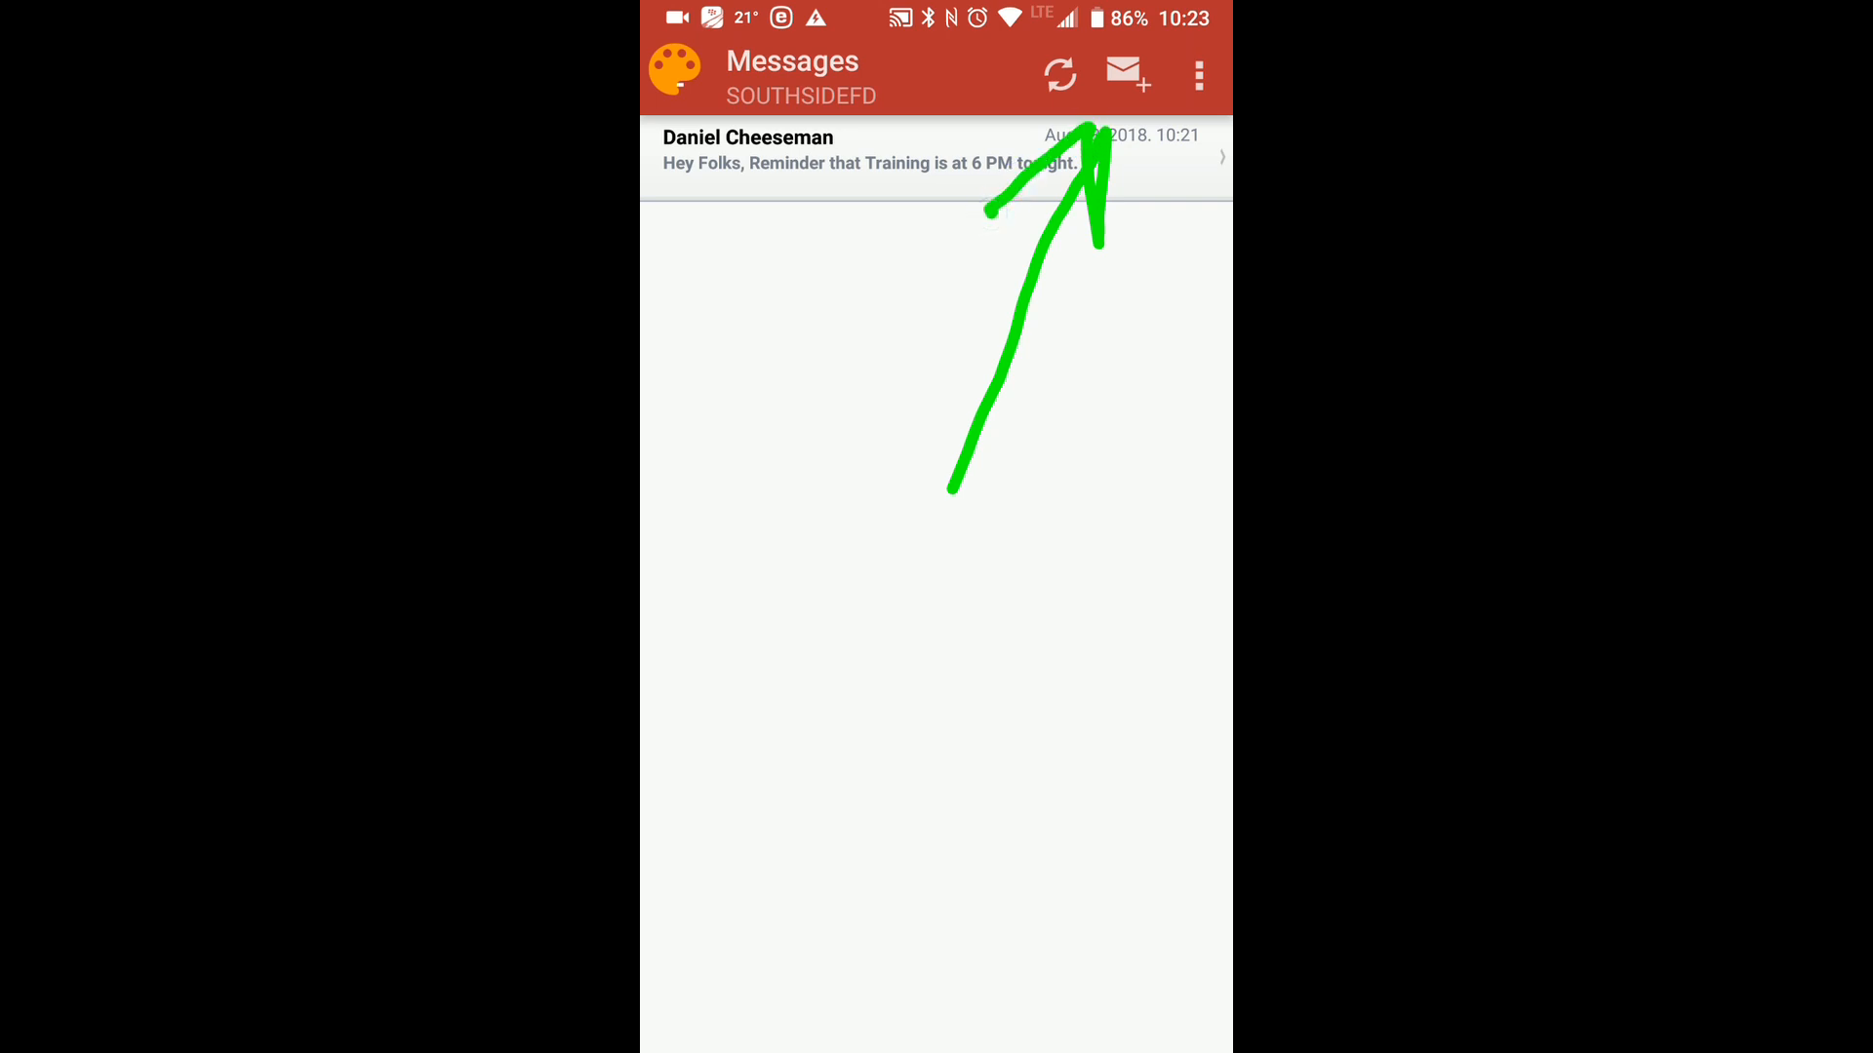
Open a new message and mark the add-recipients icon with a freehand arrow.
{"action": "left_click", "coordinate": [1182, 44]}
{"action": "left_click", "coordinate": [1132, 83]}
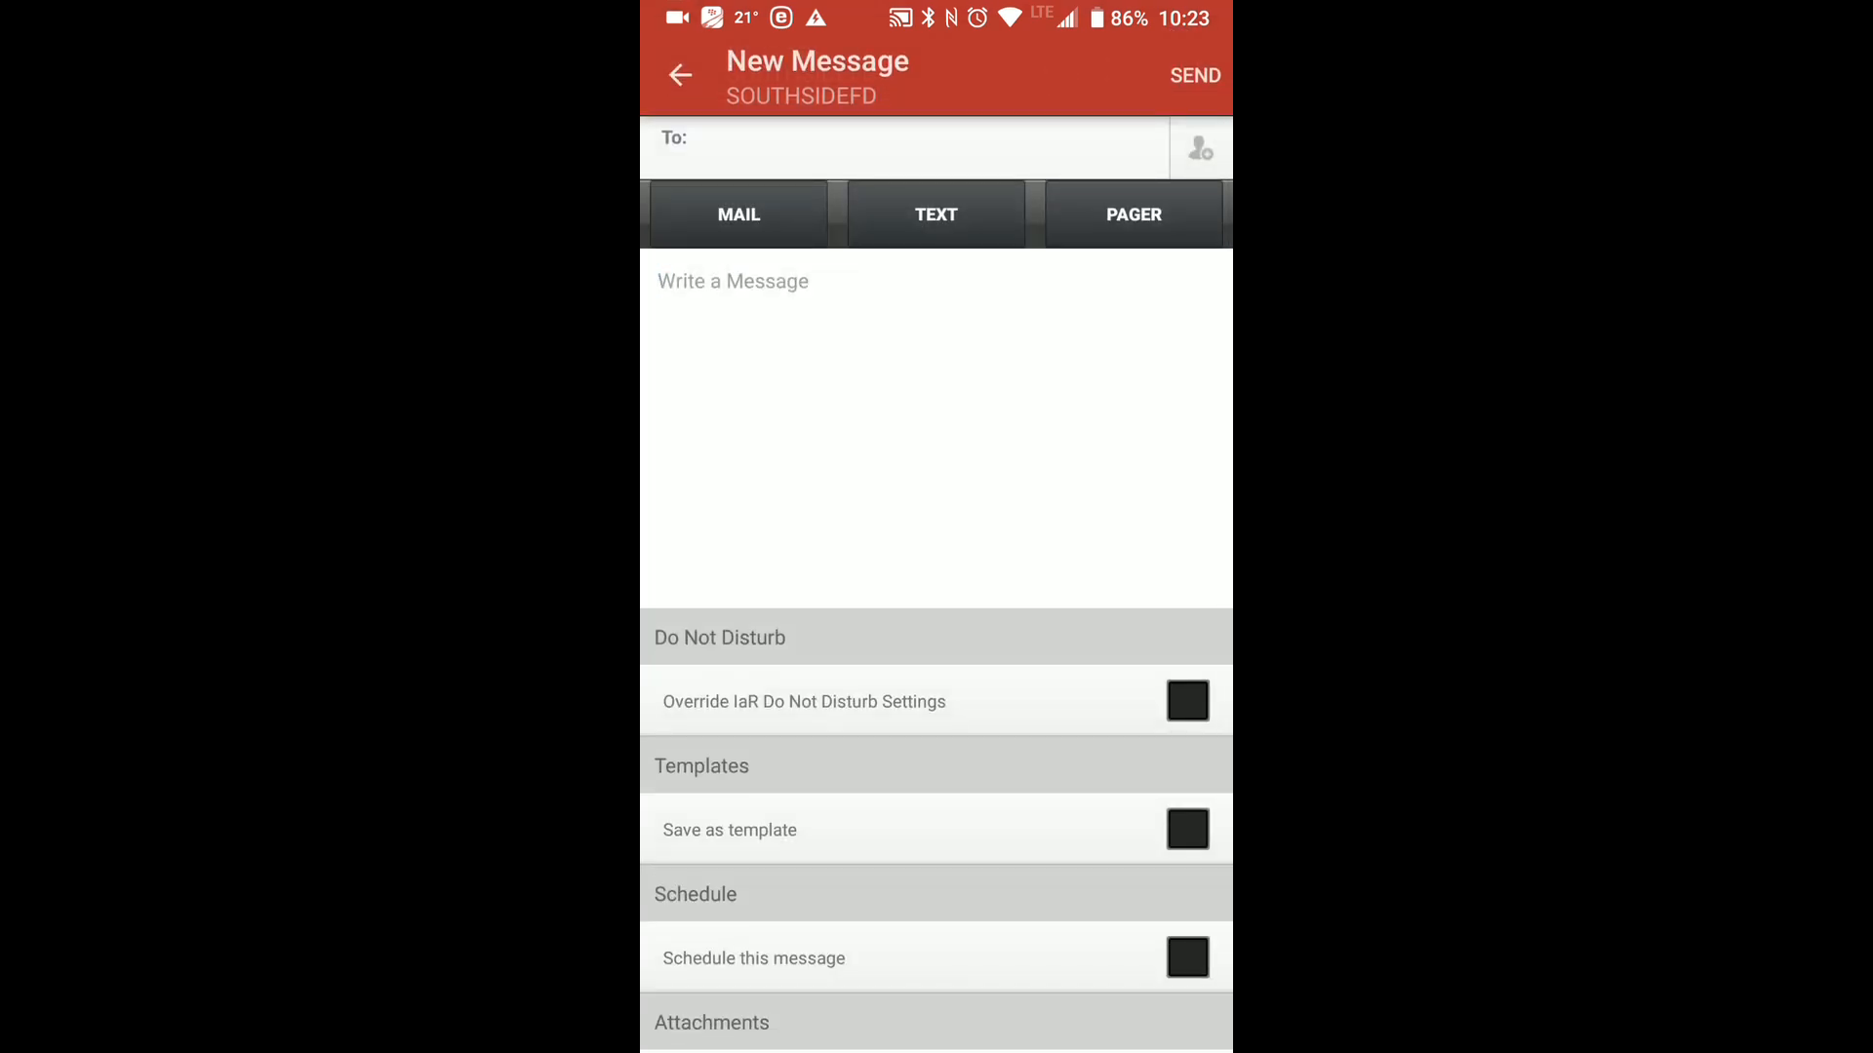
{"action": "left_click", "coordinate": [1188, 44]}
{"action": "mouse_move", "coordinate": [1076, 427]}
{"action": "left_mouse_down"}
{"action": "mouse_move", "coordinate": [1170, 160]}
{"action": "mouse_move", "coordinate": [1041, 234]}
{"action": "left_mouse_up"}
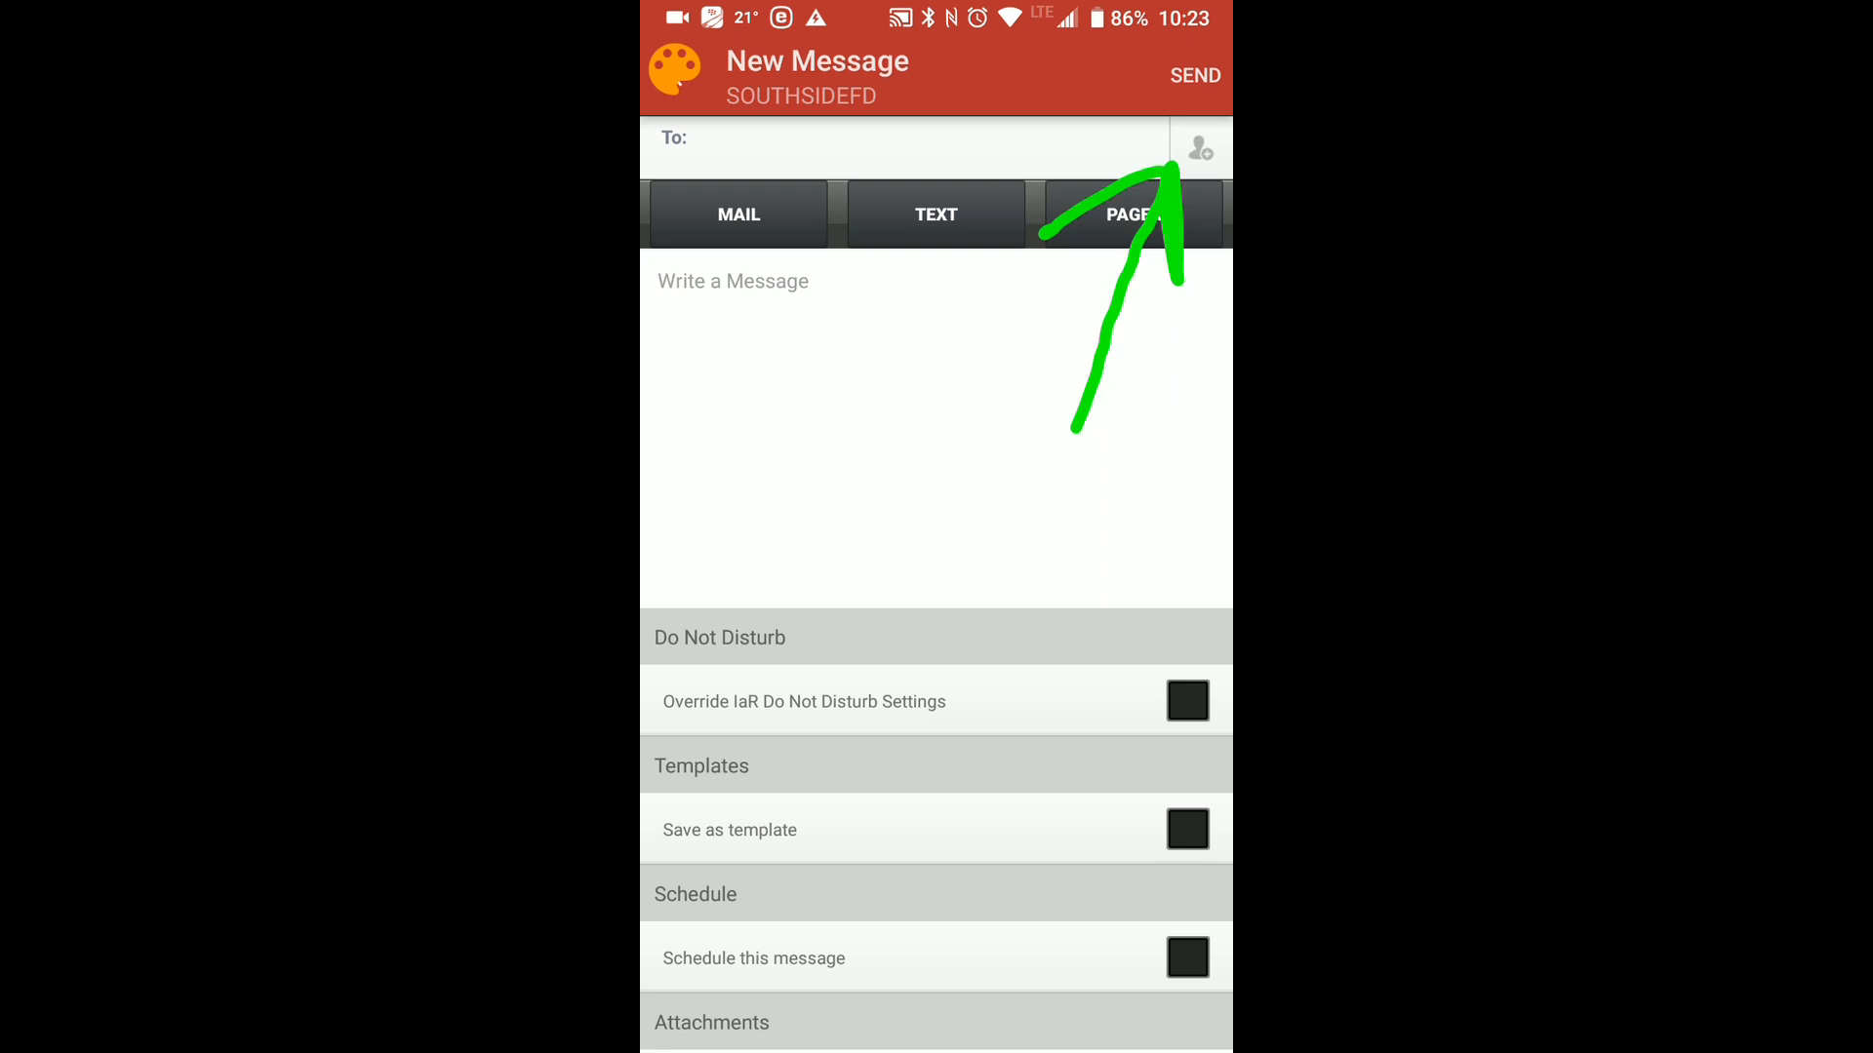
Open the contact list for the new message and draw a freehand mark over the member list.
{"action": "left_click", "coordinate": [1190, 53]}
{"action": "left_click", "coordinate": [1201, 148]}
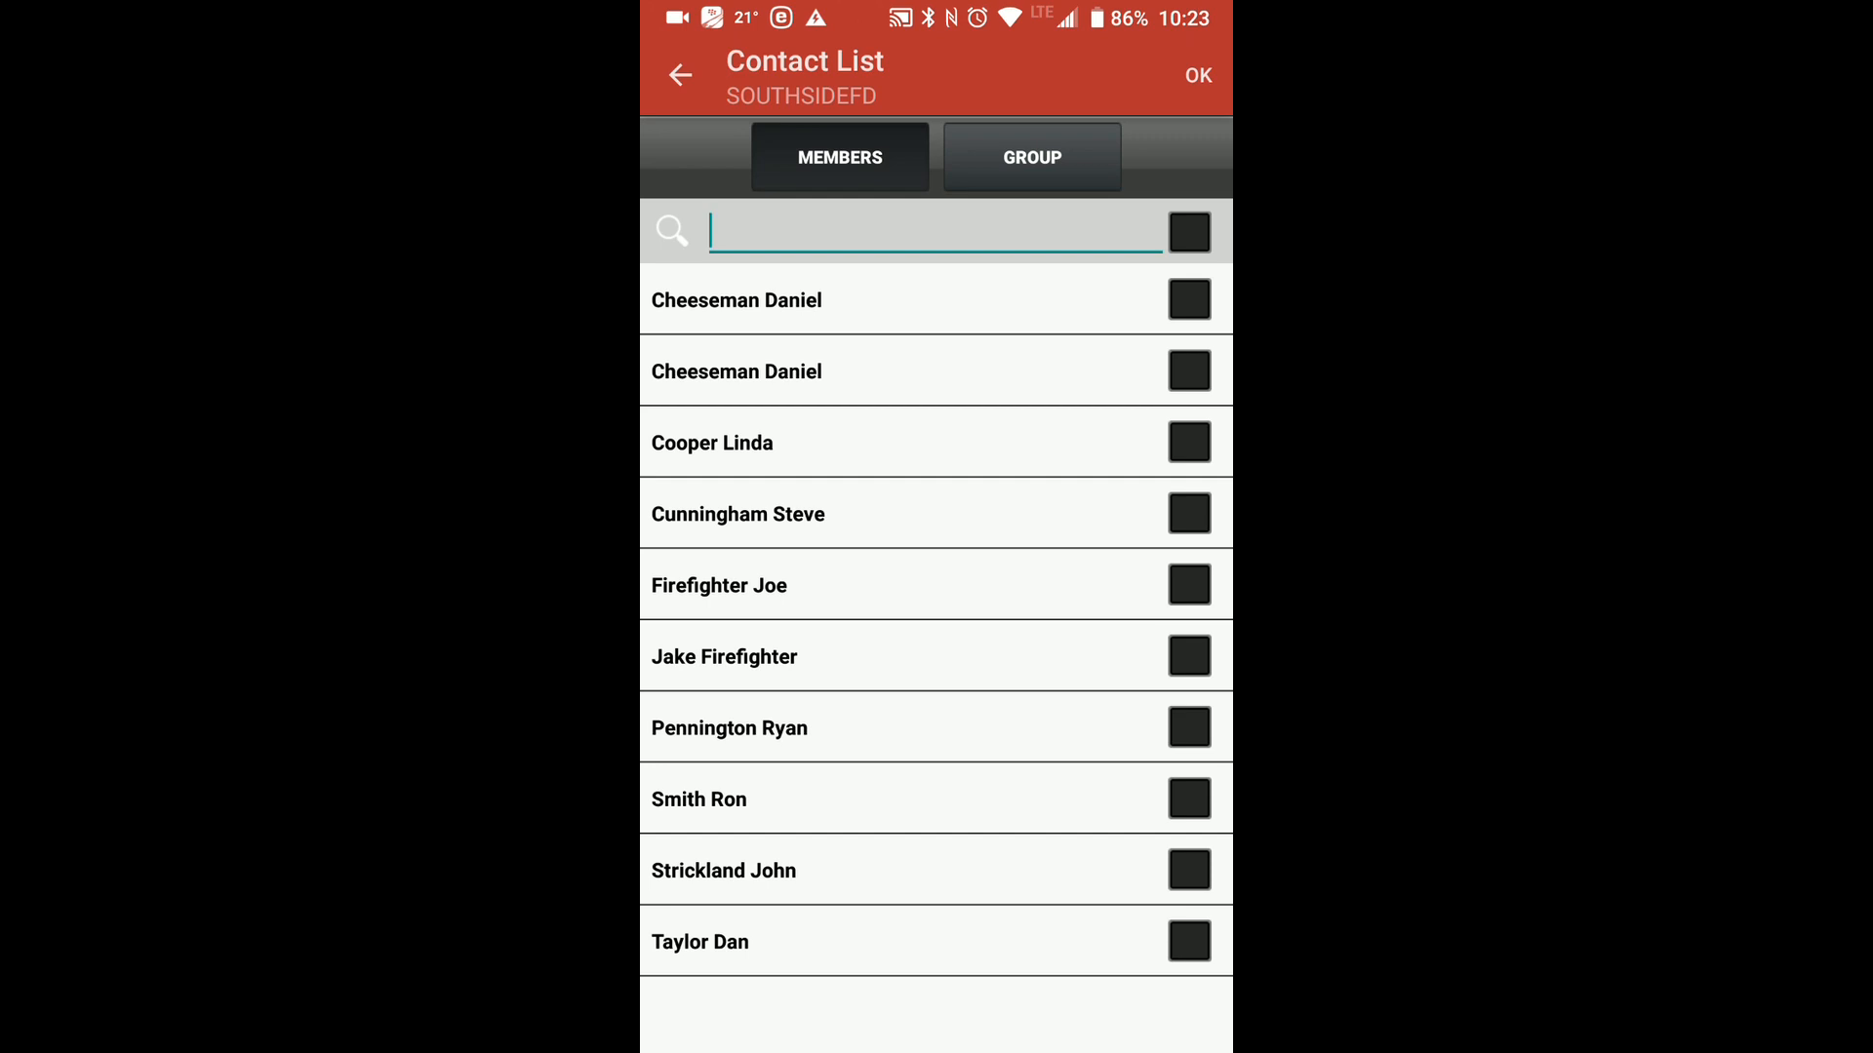
{"action": "left_click", "coordinate": [1175, 39]}
{"action": "mouse_move", "coordinate": [1057, 788]}
{"action": "left_mouse_down"}
{"action": "mouse_move", "coordinate": [1058, 598]}
{"action": "mouse_move", "coordinate": [1137, 228]}
{"action": "mouse_move", "coordinate": [1223, 458]}
{"action": "mouse_move", "coordinate": [1045, 731]}
{"action": "mouse_move", "coordinate": [1085, 471]}
{"action": "left_mouse_up"}
Clear the drawing, view the recipient groups in the contact list and return to the member list.
{"action": "left_click", "coordinate": [1186, 56]}
{"action": "left_click", "coordinate": [1064, 158]}
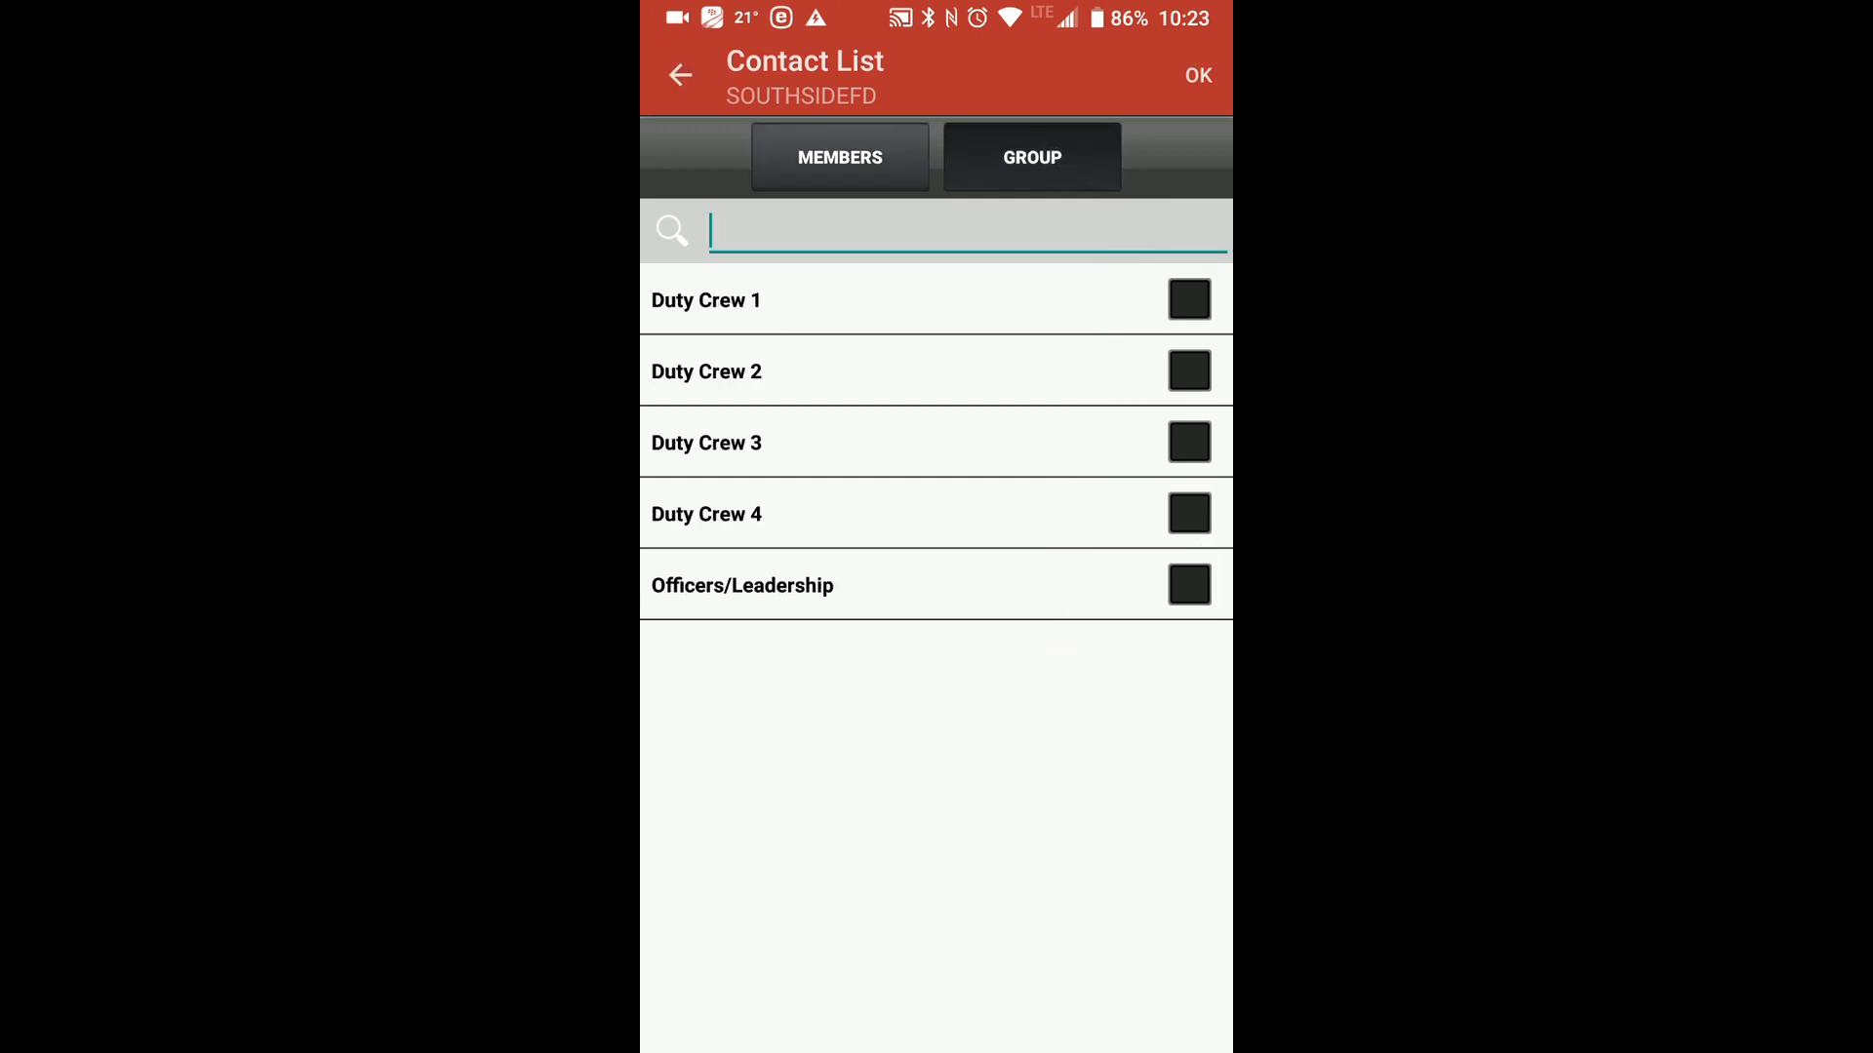
{"action": "left_click", "coordinate": [854, 178]}
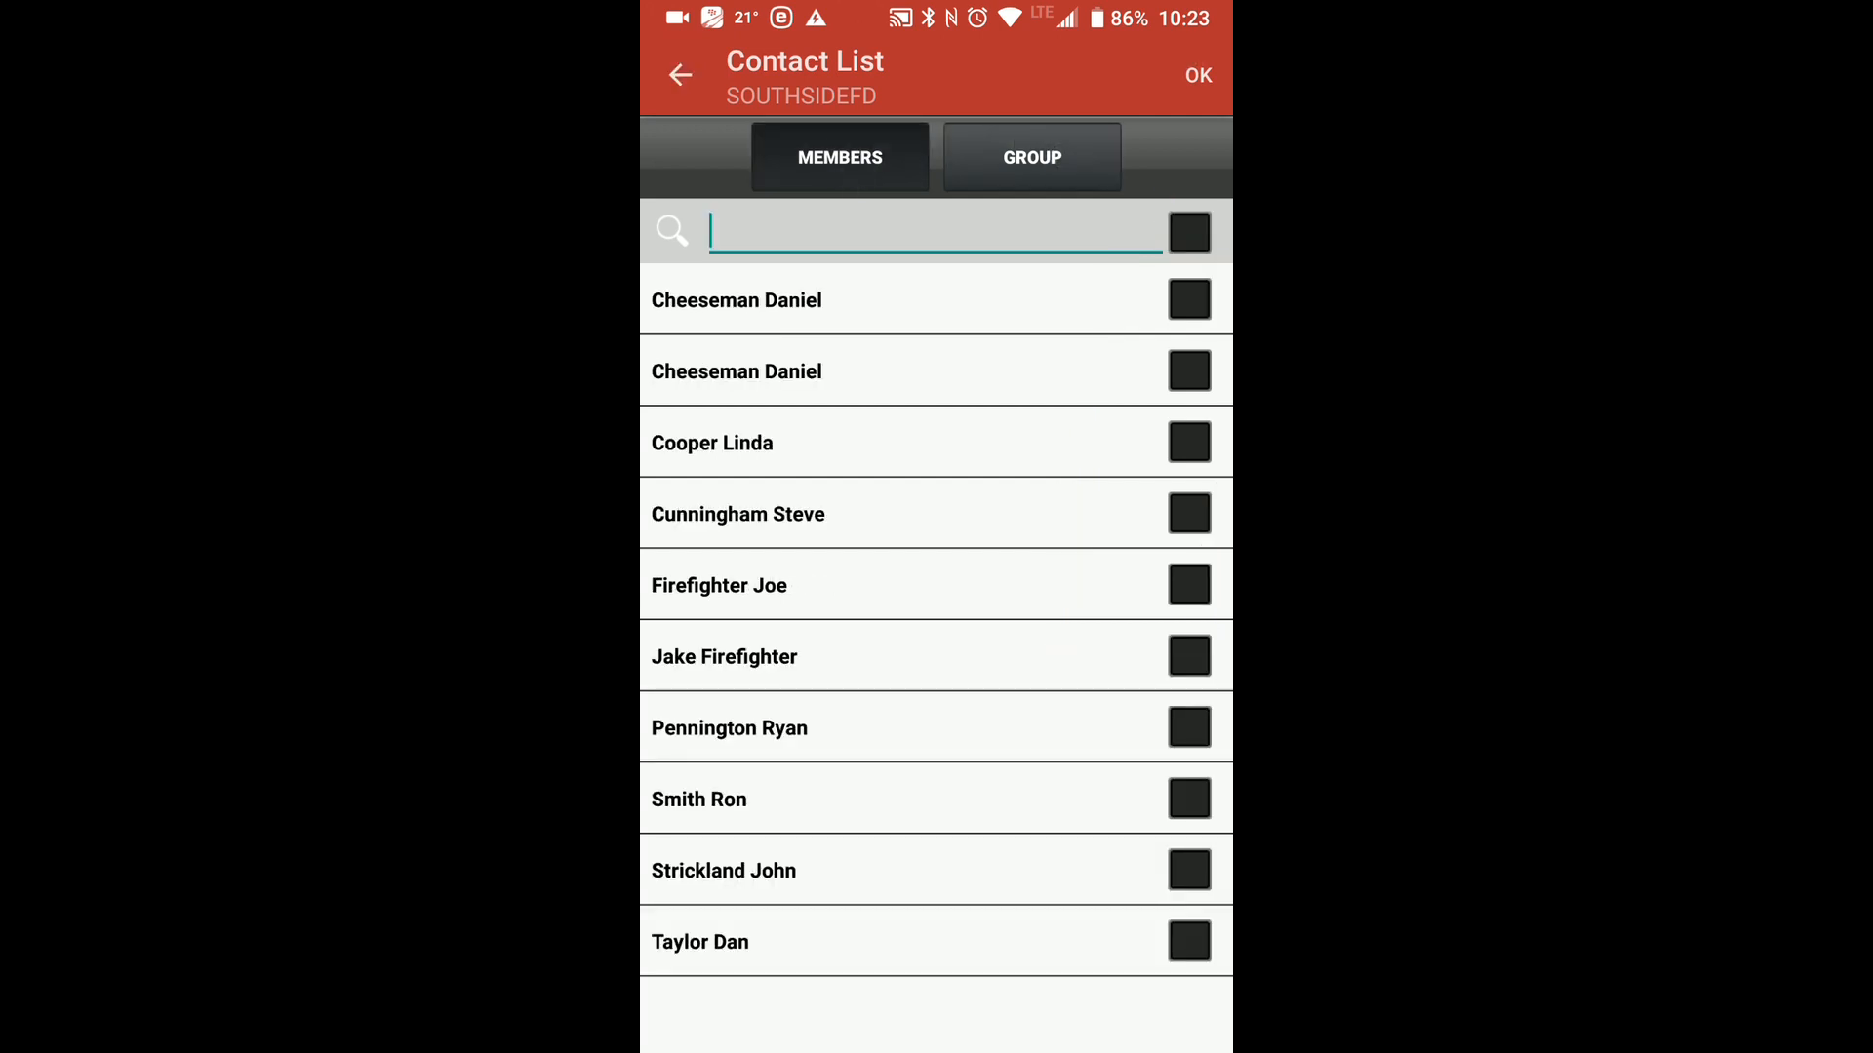
Choose the first two members in the contact list as the message recipients.
{"action": "left_click", "coordinate": [1190, 299]}
{"action": "left_click", "coordinate": [1190, 371]}
{"action": "left_click", "coordinate": [1199, 75]}
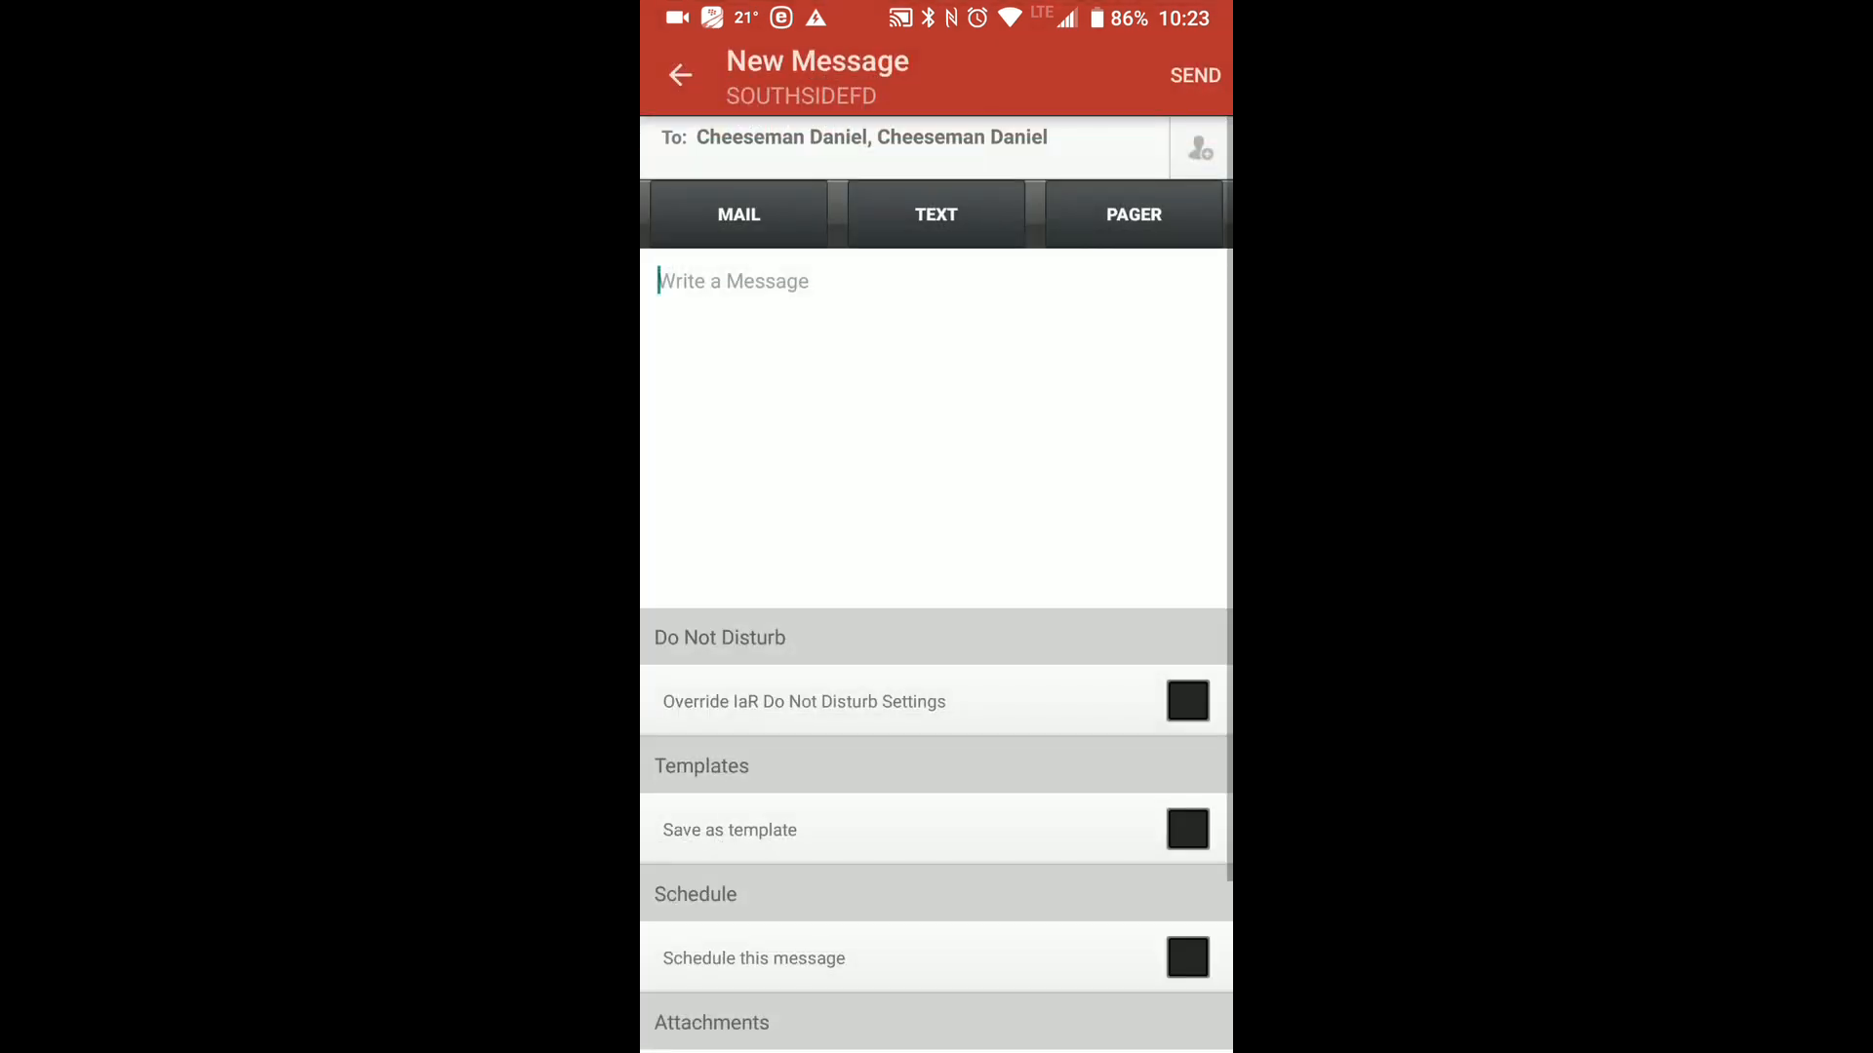
Draw a freehand loop around the Mail, Text and Pager options of the new message, then clear it.
{"action": "left_click", "coordinate": [1195, 73]}
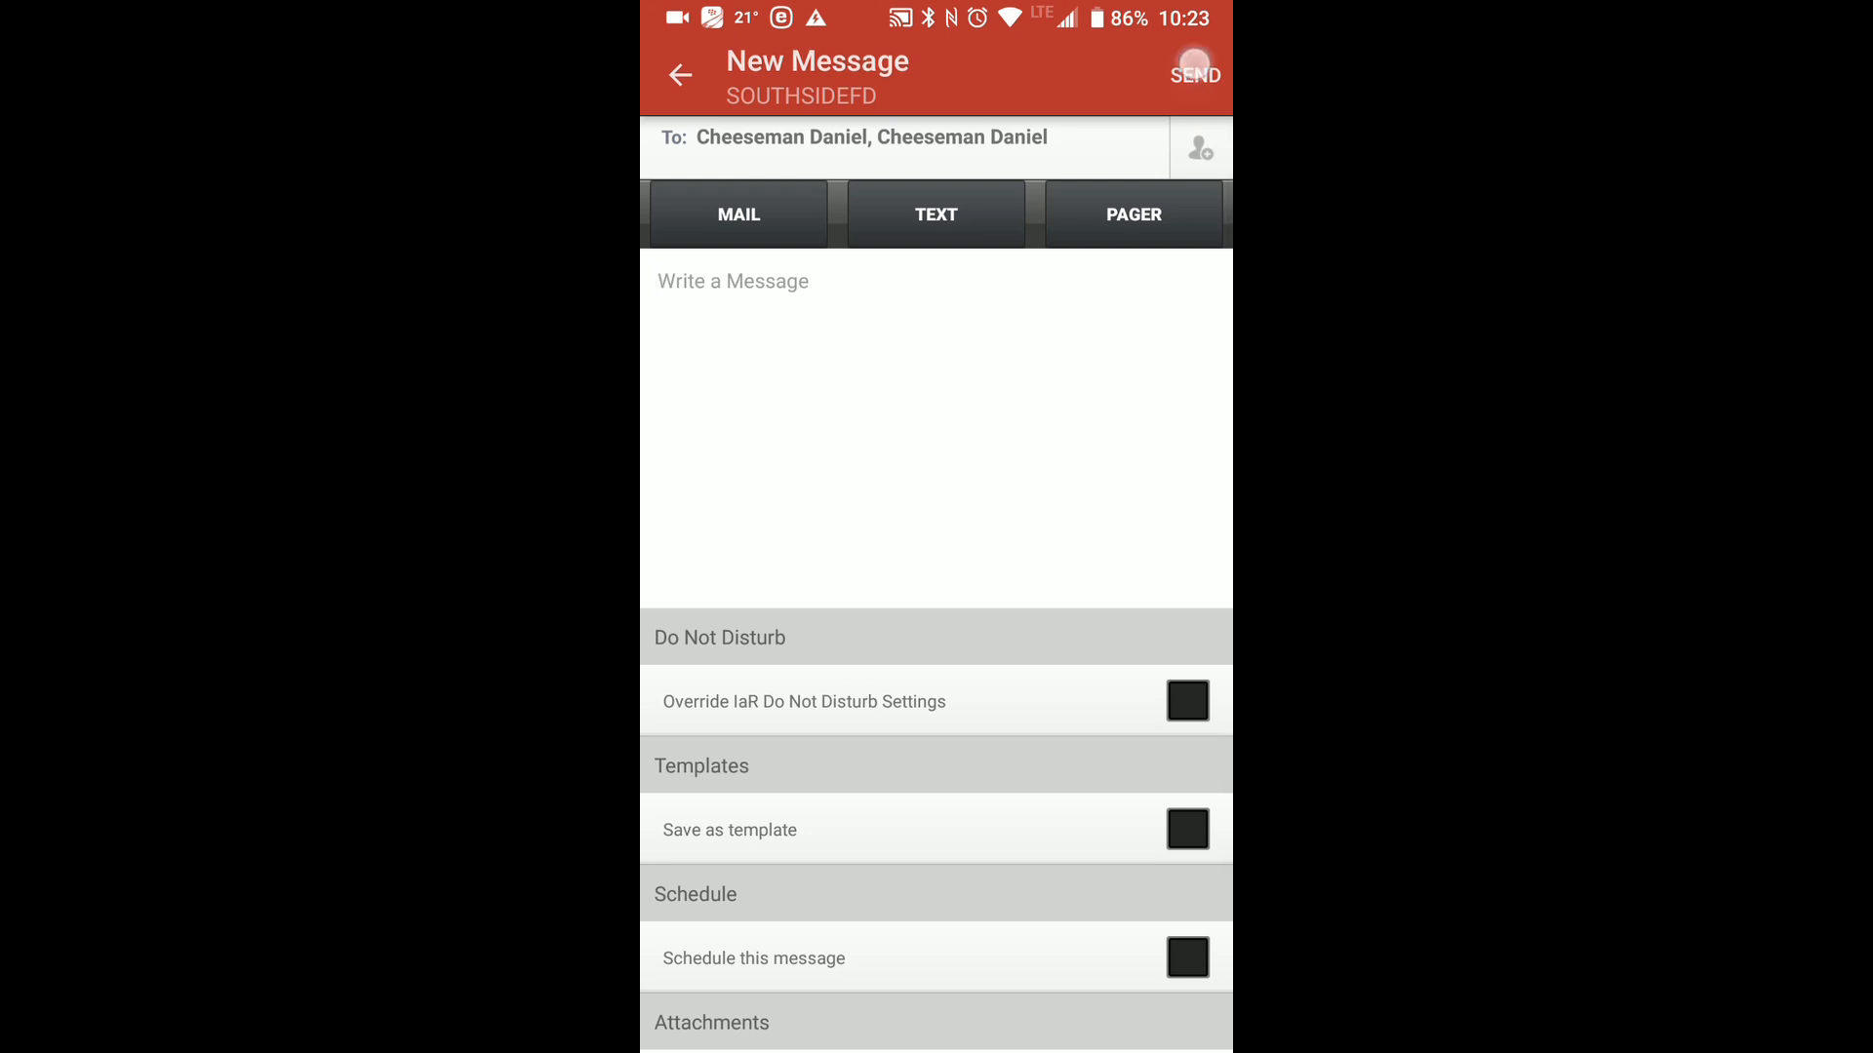
{"action": "left_click", "coordinate": [1129, 586]}
{"action": "left_click", "coordinate": [1194, 44]}
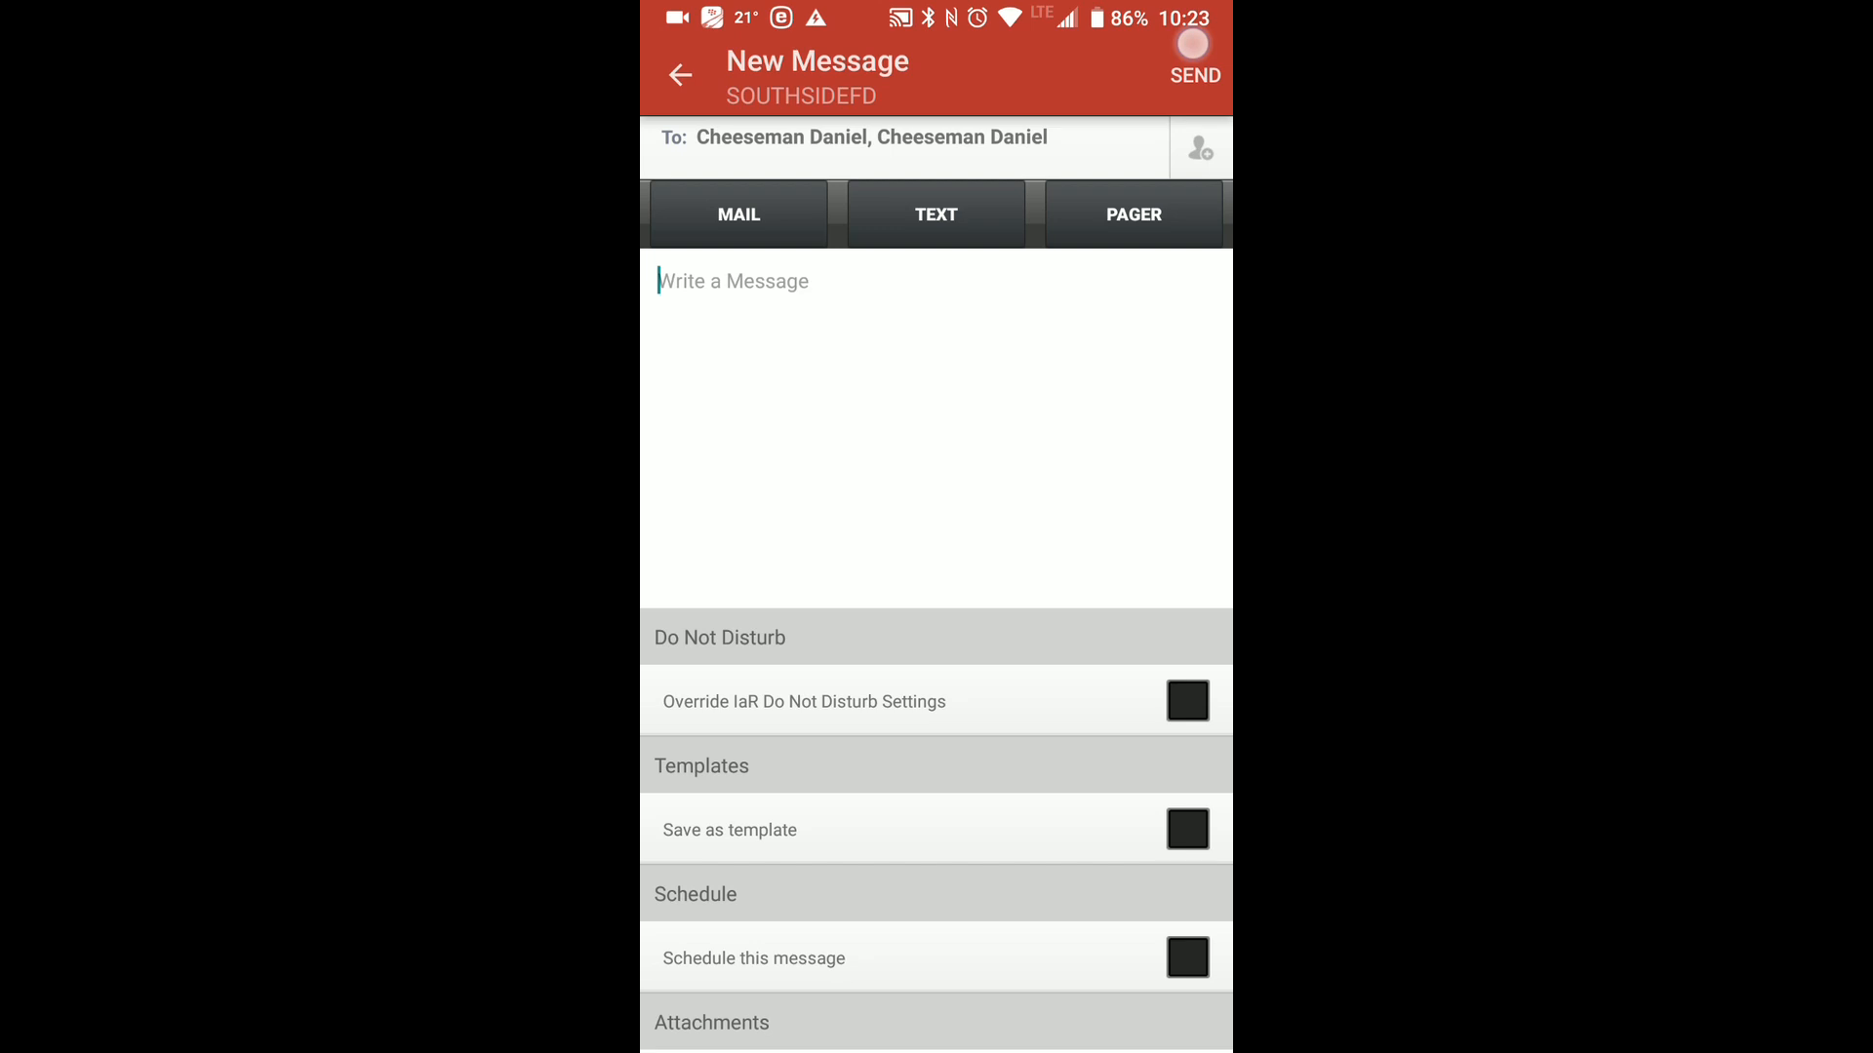
{"action": "mouse_move", "coordinate": [1060, 95]}
{"action": "left_mouse_down"}
{"action": "mouse_move", "coordinate": [689, 151]}
{"action": "mouse_move", "coordinate": [751, 83]}
{"action": "left_mouse_up"}
{"action": "left_click_drag", "start_coordinate": [704, 320], "coordinate": [1192, 264]}
{"action": "left_click", "coordinate": [1180, 39]}
Turn on Mail, Text and Pager delivery for the new message.
{"action": "left_click", "coordinate": [761, 221]}
{"action": "left_click", "coordinate": [957, 222]}
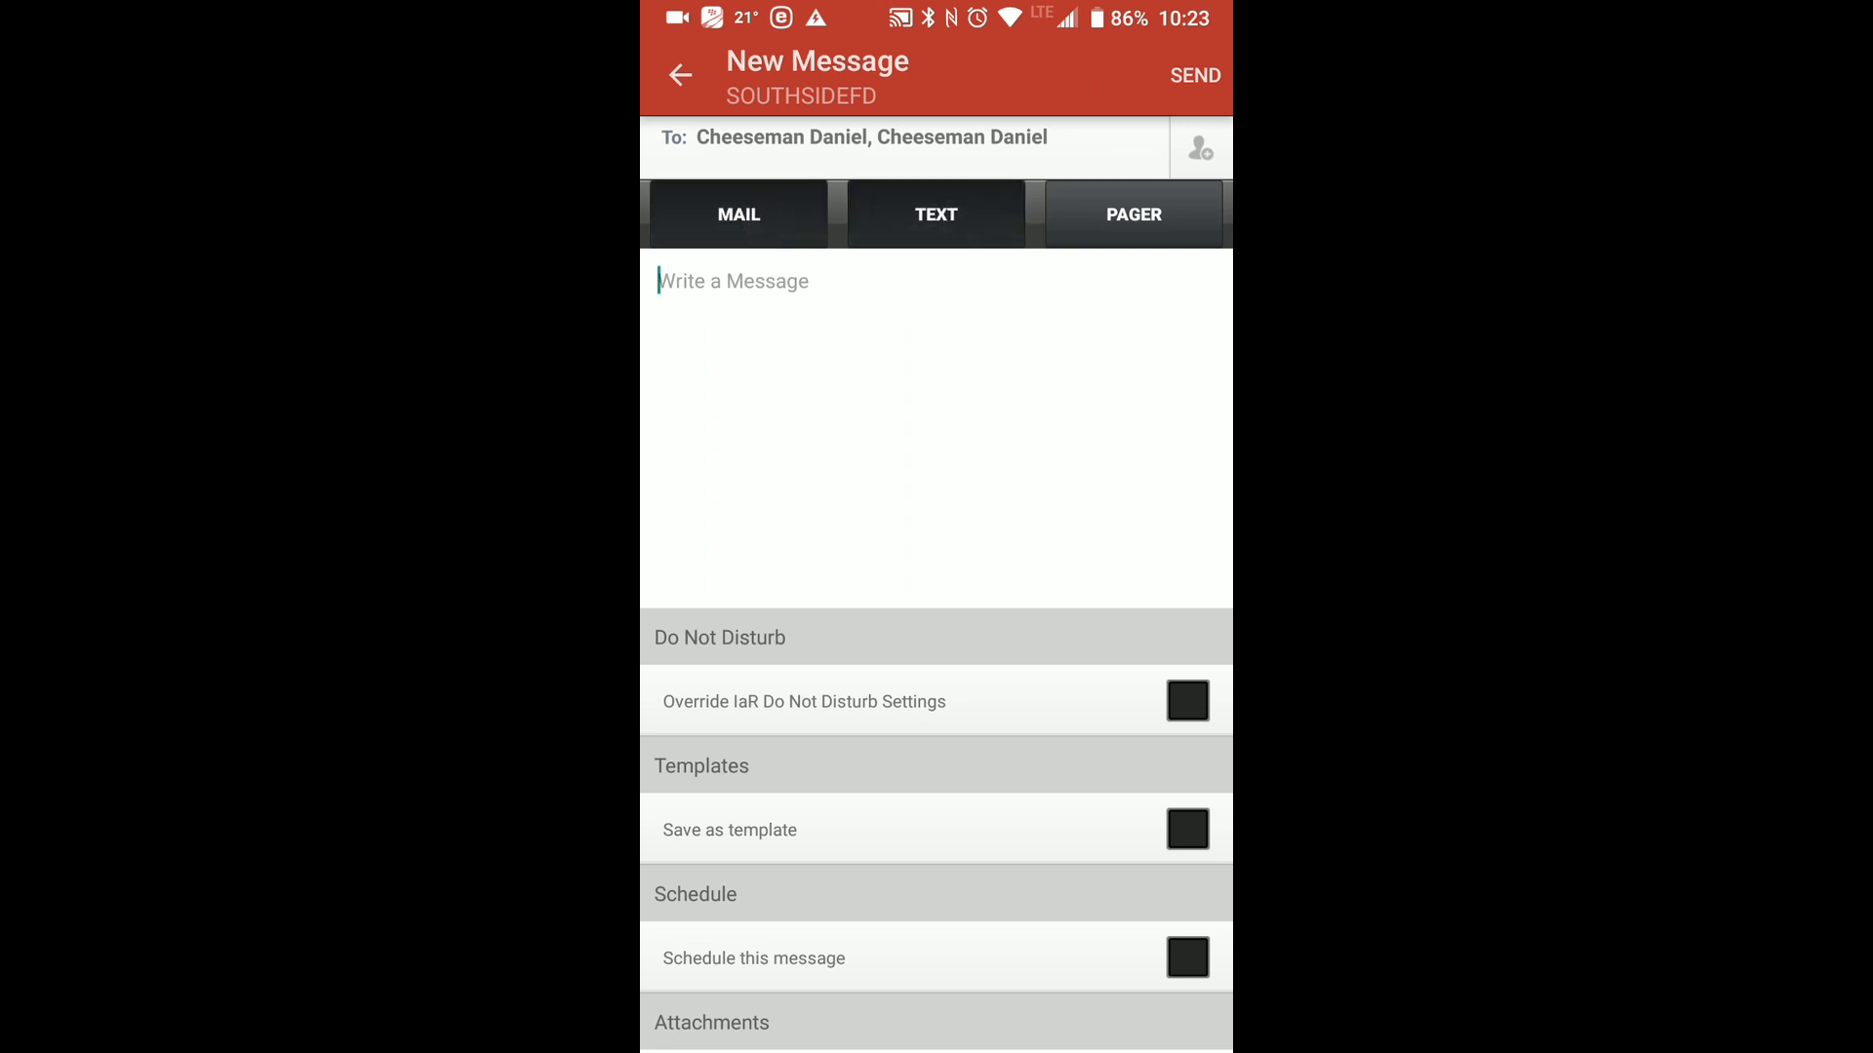
{"action": "left_click", "coordinate": [1121, 217]}
Write "training tonight at 6 pm" as the message text.
{"action": "left_click", "coordinate": [1028, 417]}
{"action": "type", "text": "training"}
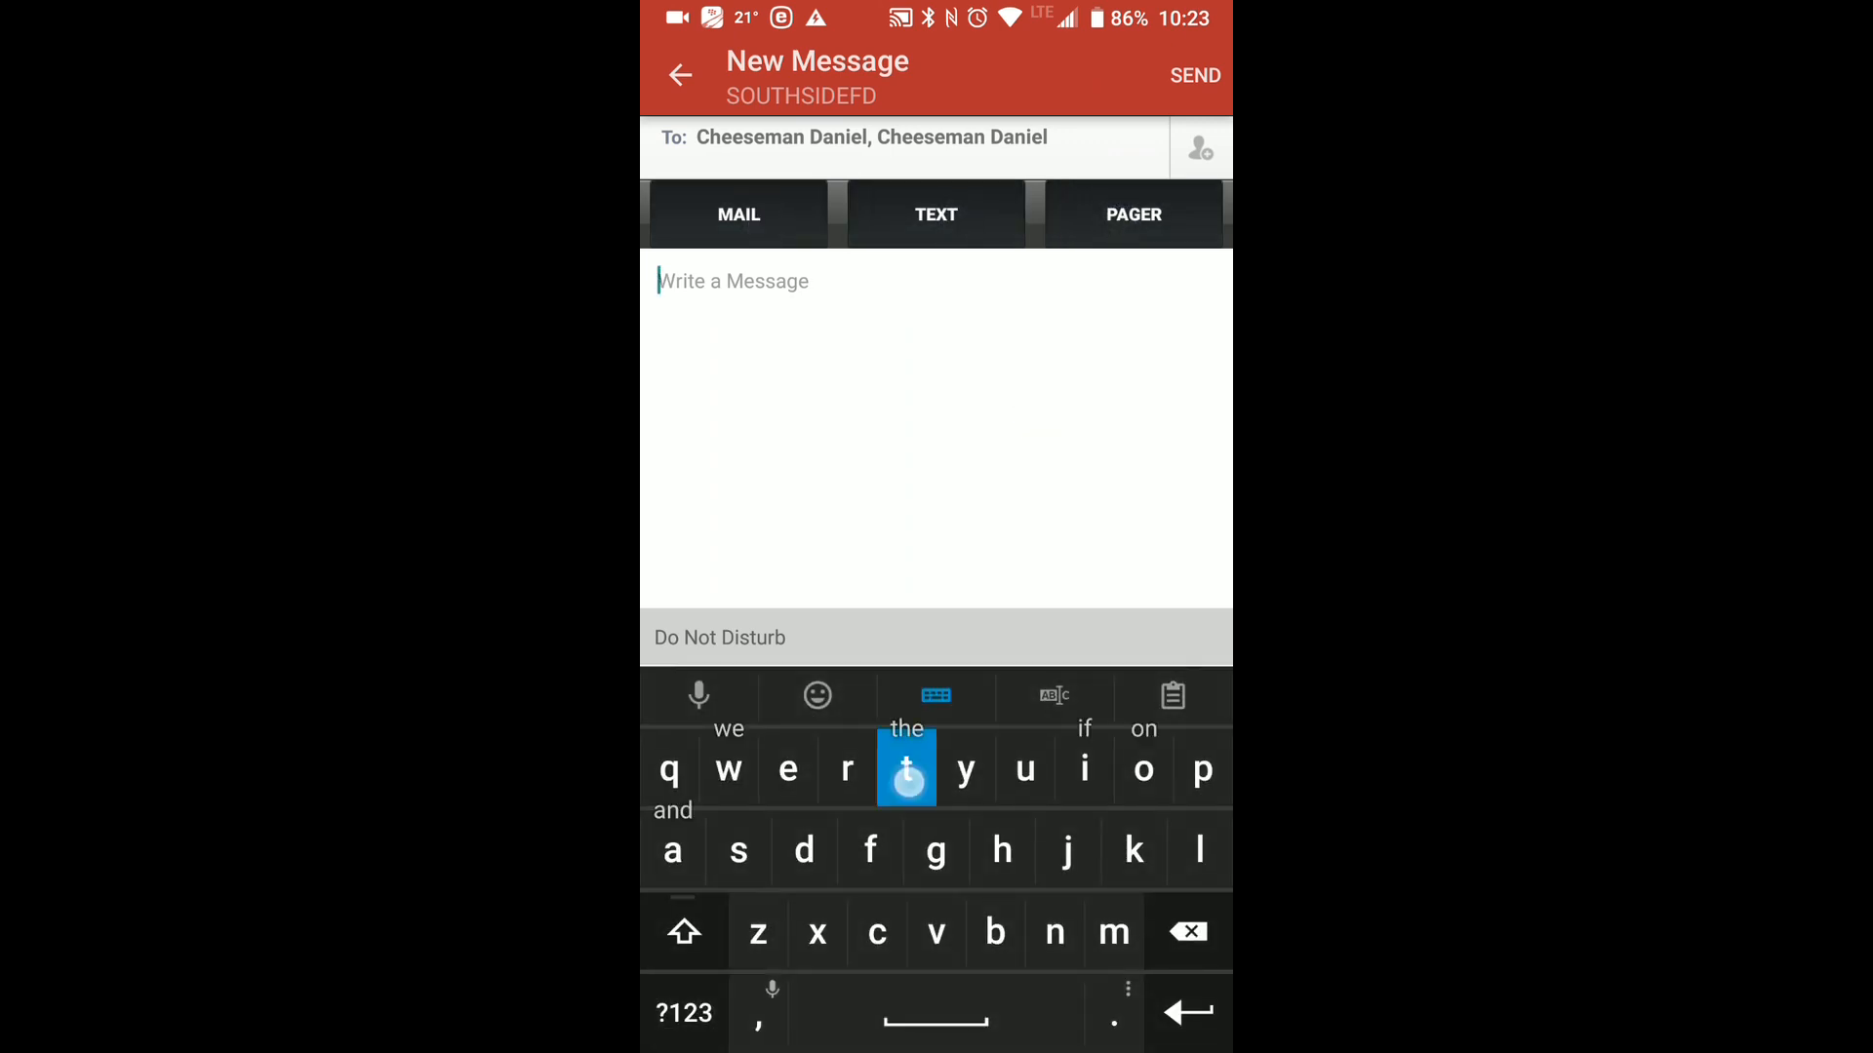
{"action": "type", "text": " tonigh"}
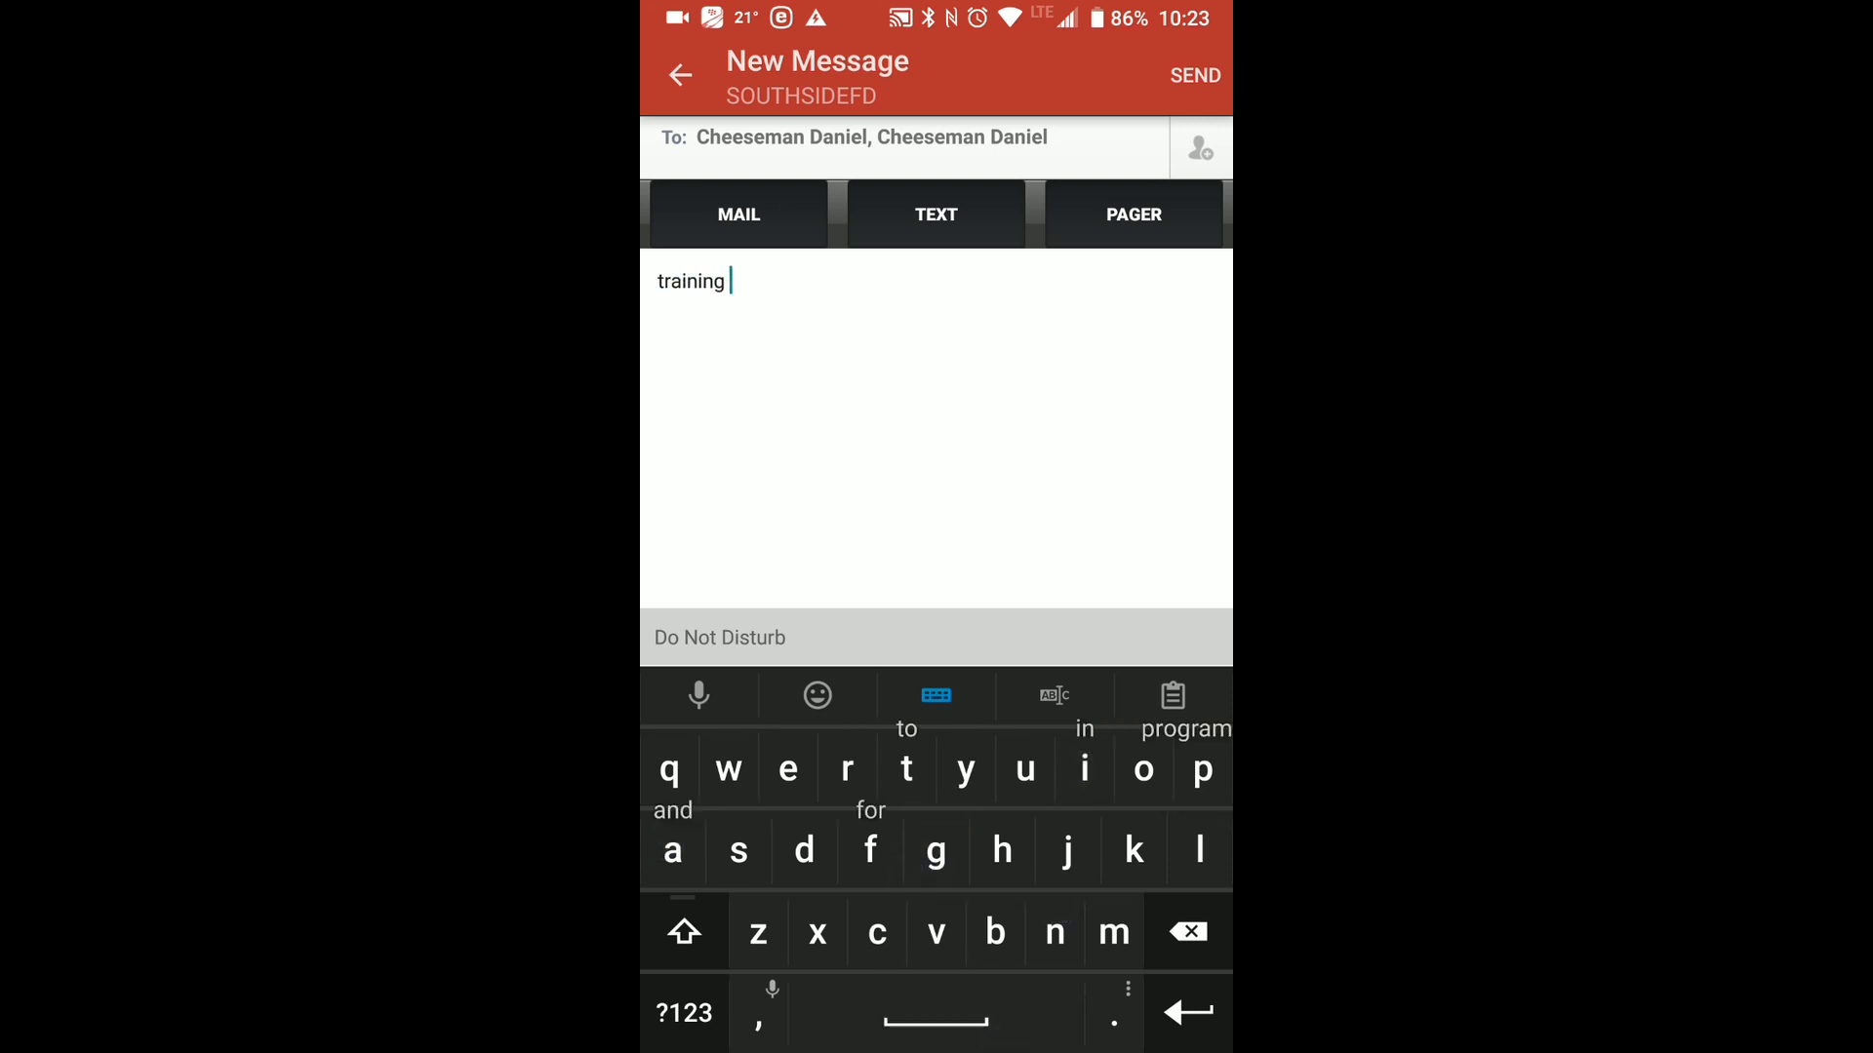
{"action": "left_click", "coordinate": [1004, 1019]}
{"action": "type", "text": "at"}
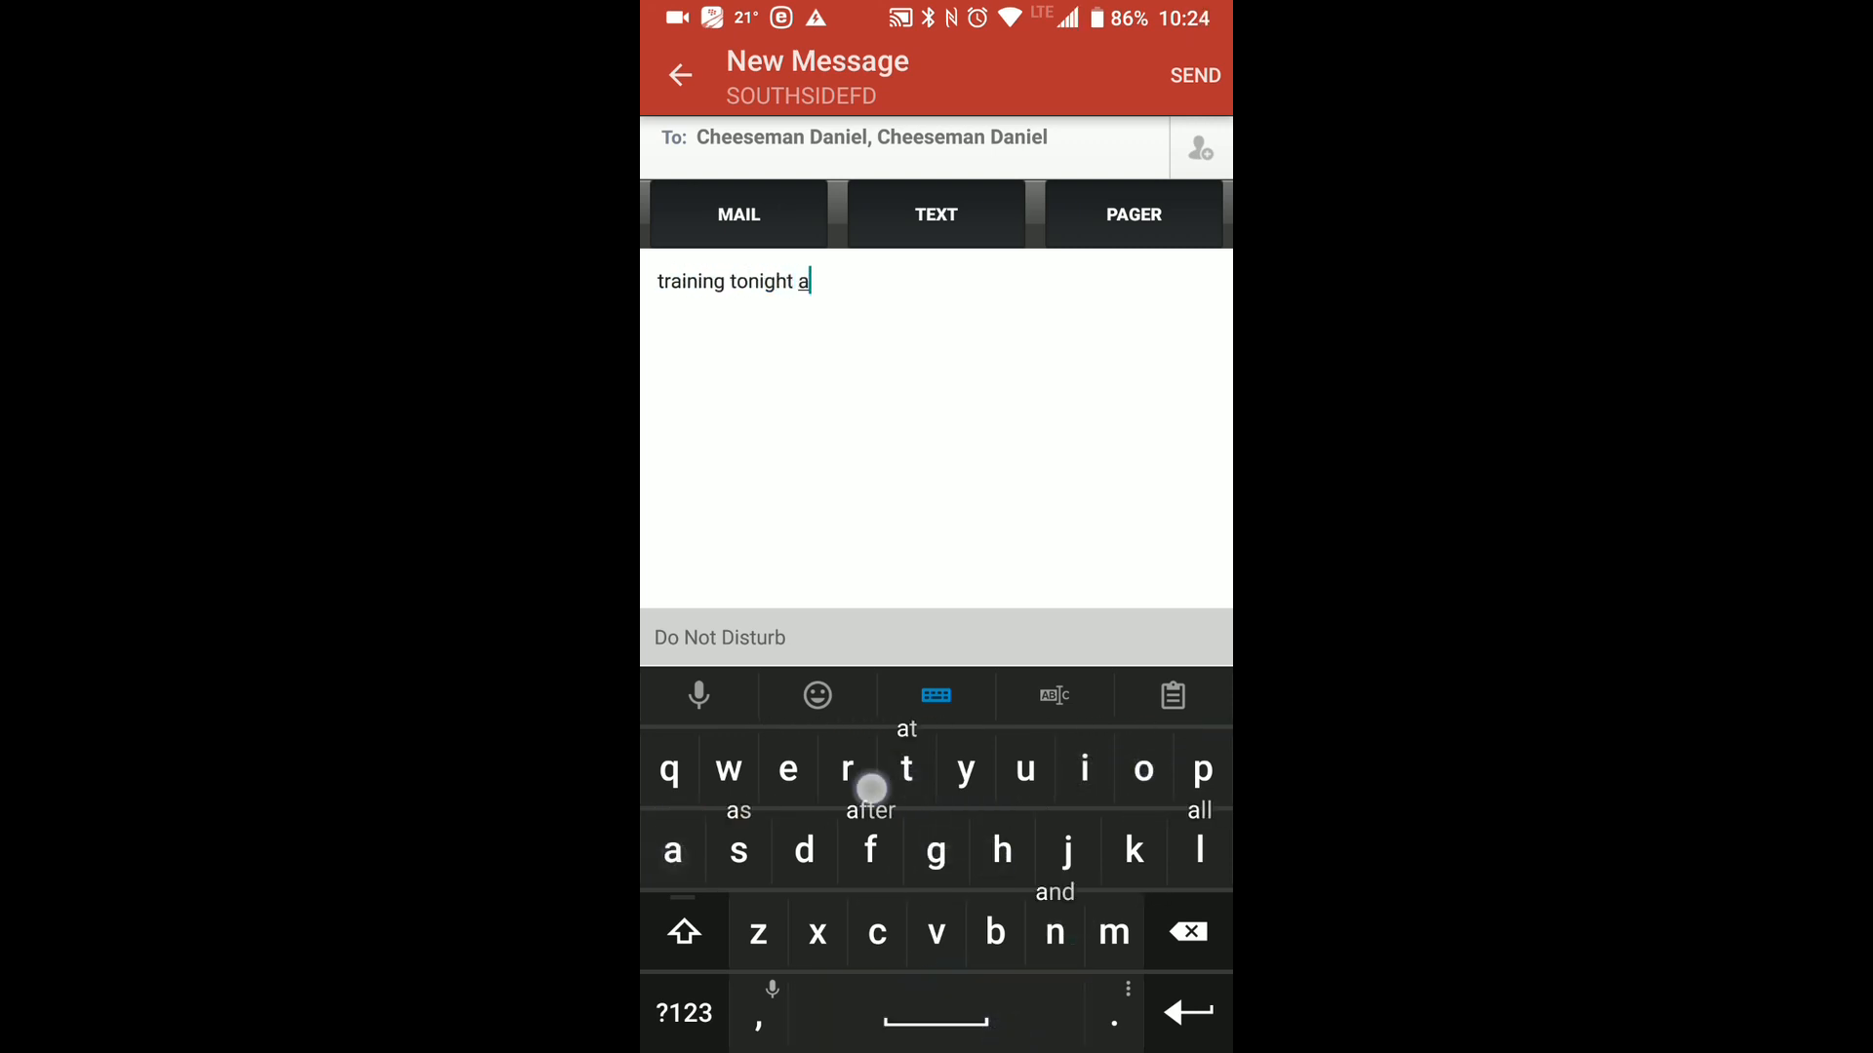
{"action": "left_click", "coordinate": [683, 1012]}
{"action": "left_click", "coordinate": [684, 1012]}
{"action": "type", "text": "pm"}
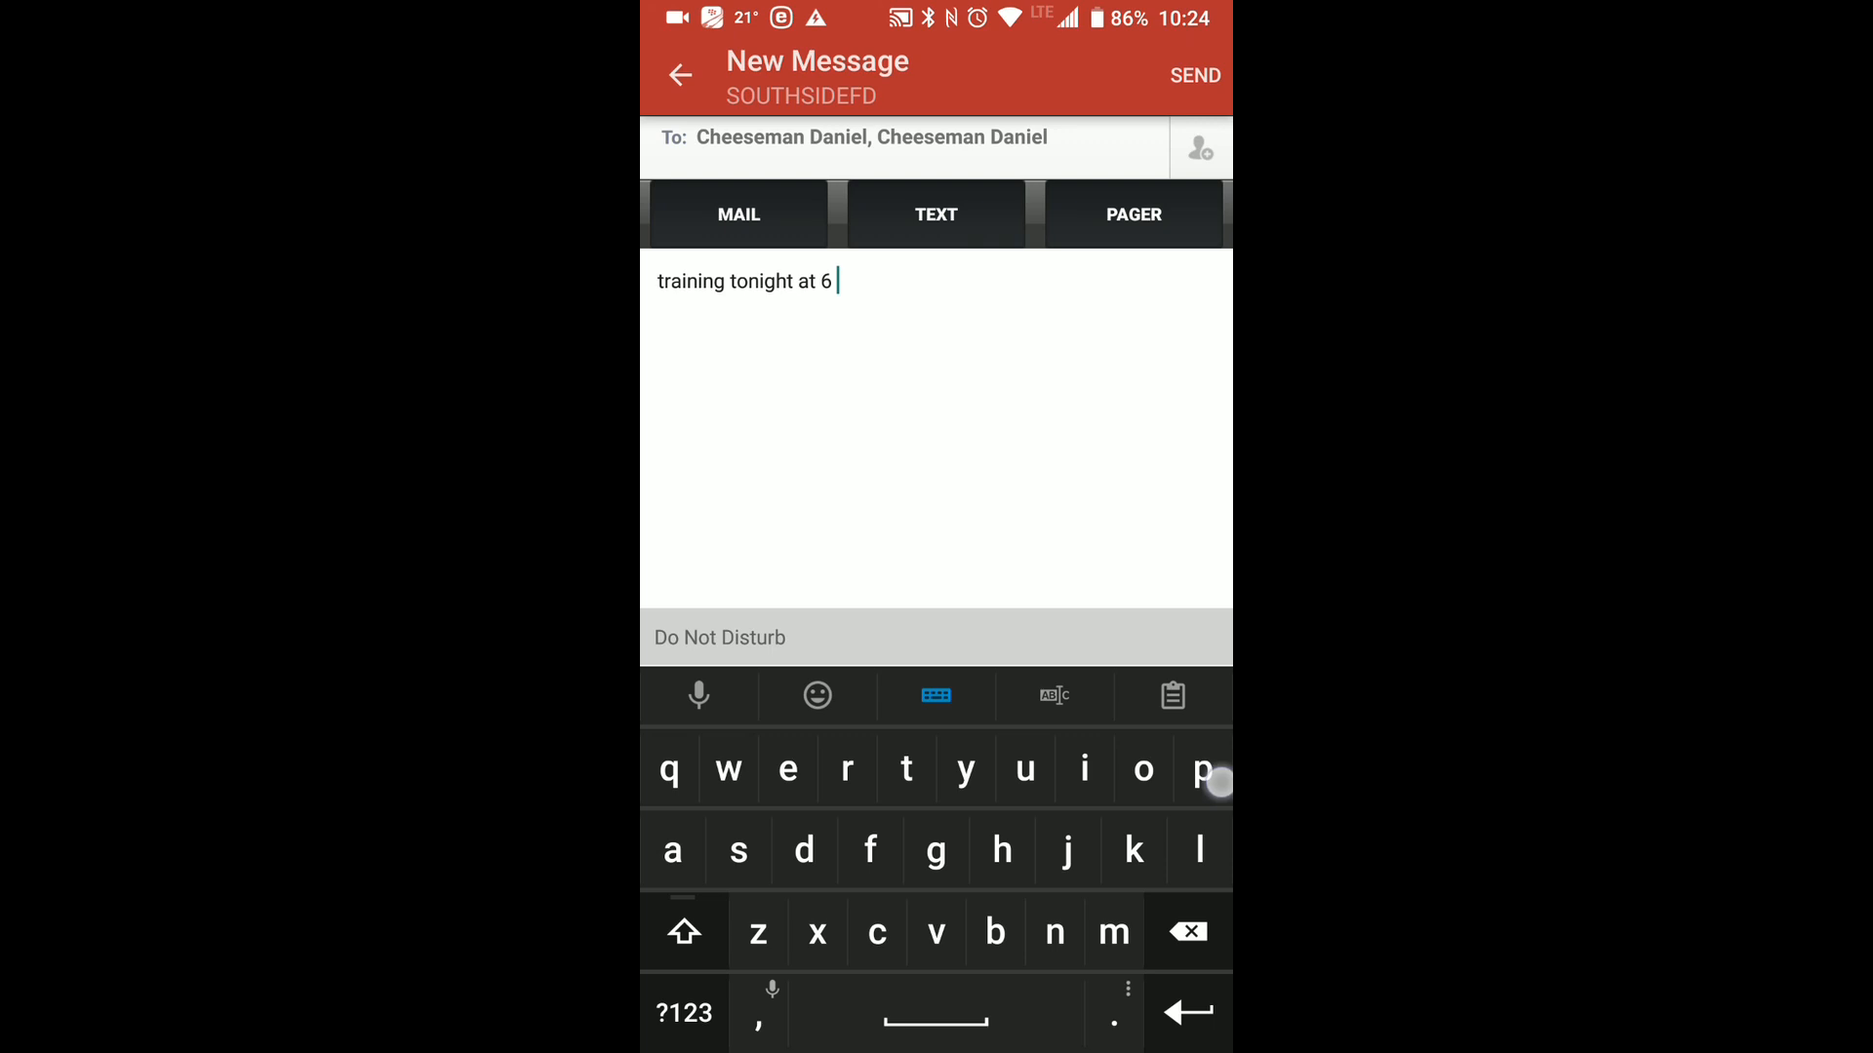
{"action": "left_click", "coordinate": [1134, 572]}
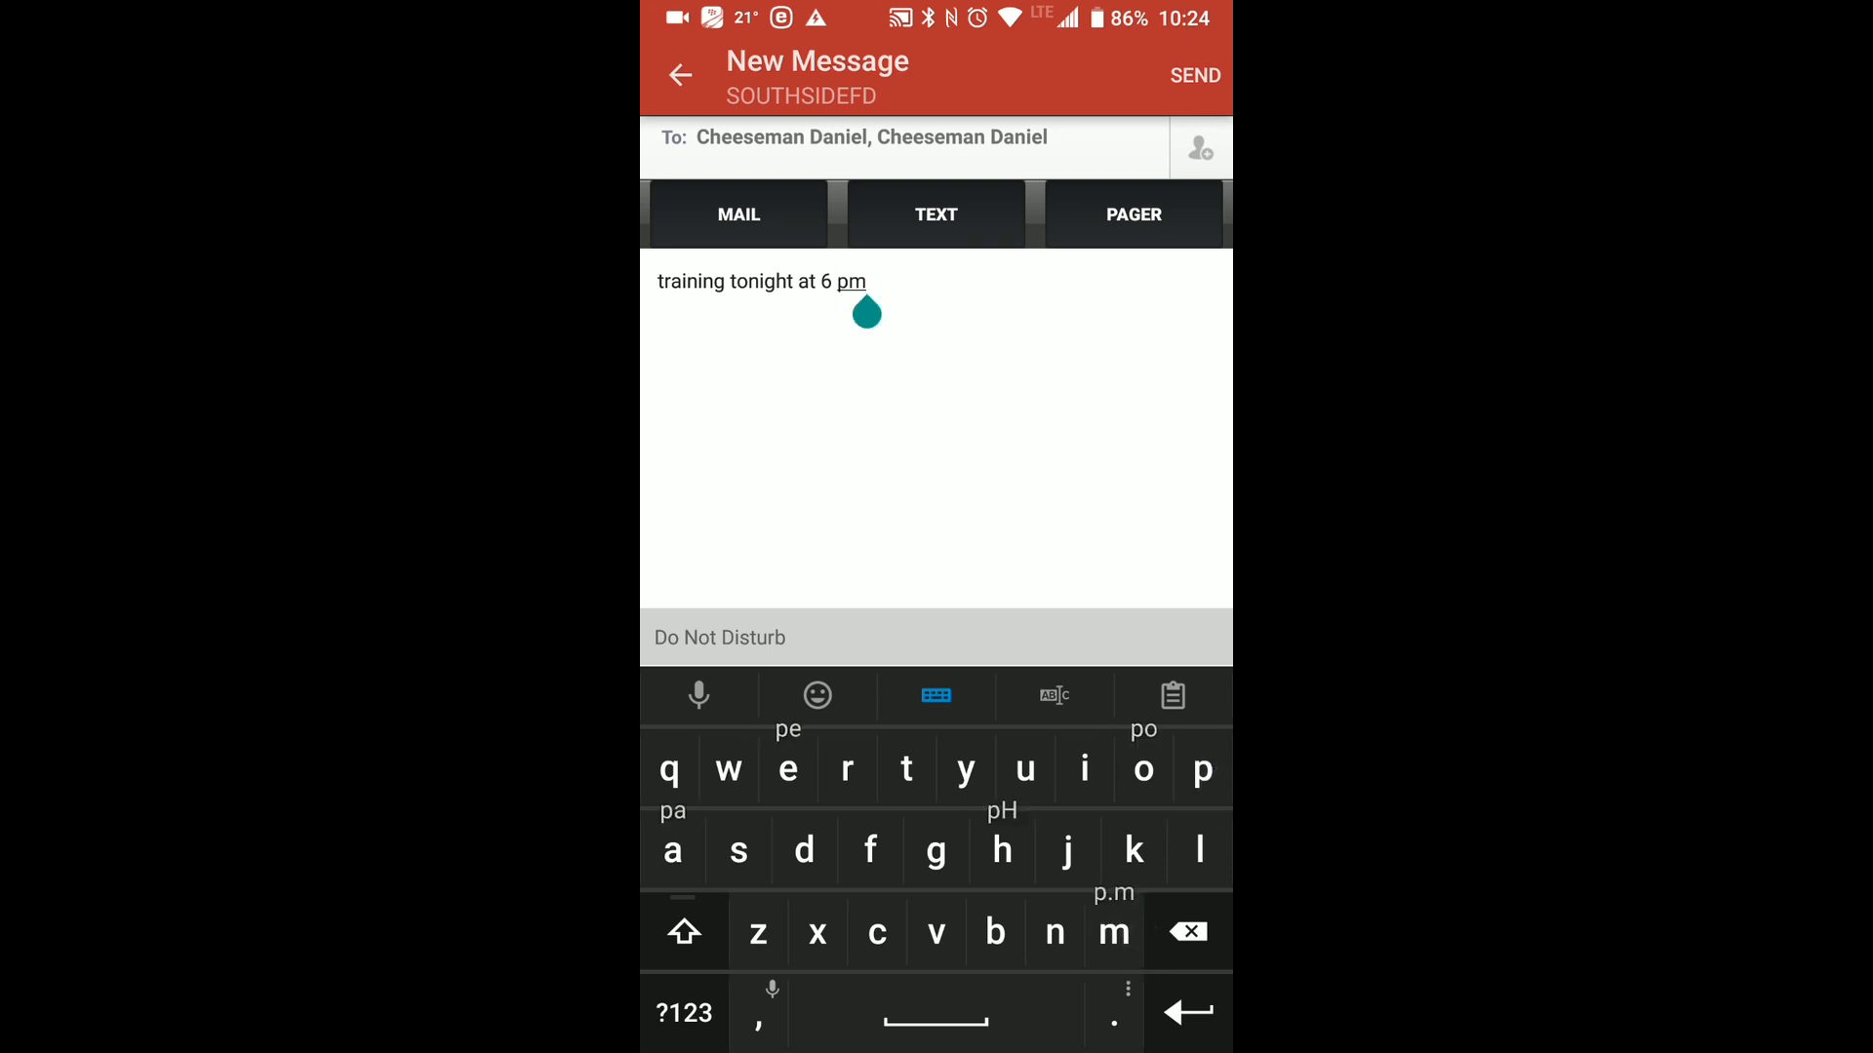
Circle the Override IaR Do Not Disturb Settings checkbox and cross out the Templates and Schedule sections, then clear the drawing.
{"action": "scroll", "coordinate": [1138, 512], "scroll_direction": "down", "scroll_amount": 2}
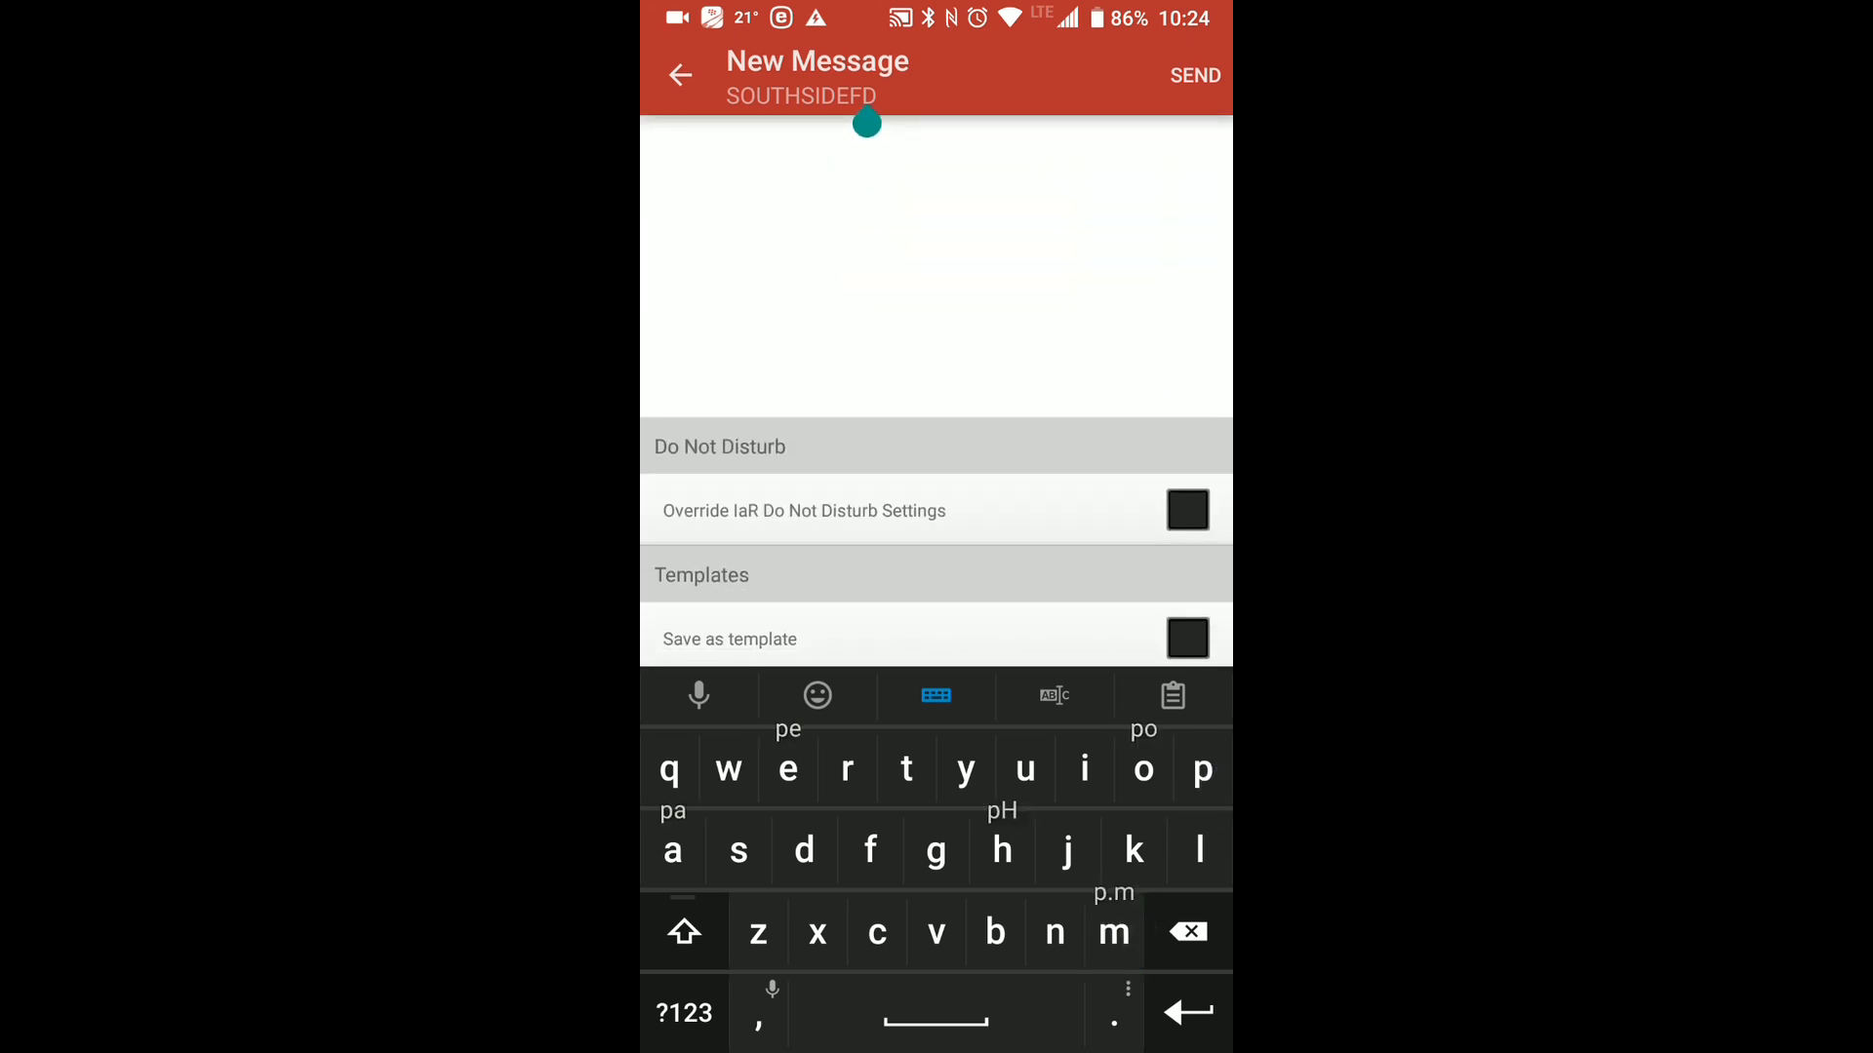
{"action": "scroll", "coordinate": [1112, 293], "scroll_direction": "down", "scroll_amount": 2}
{"action": "left_click", "coordinate": [1201, 49]}
{"action": "mouse_move", "coordinate": [1183, 212]}
{"action": "left_mouse_down"}
{"action": "mouse_move", "coordinate": [1183, 167]}
{"action": "mouse_move", "coordinate": [1124, 181]}
{"action": "left_mouse_up"}
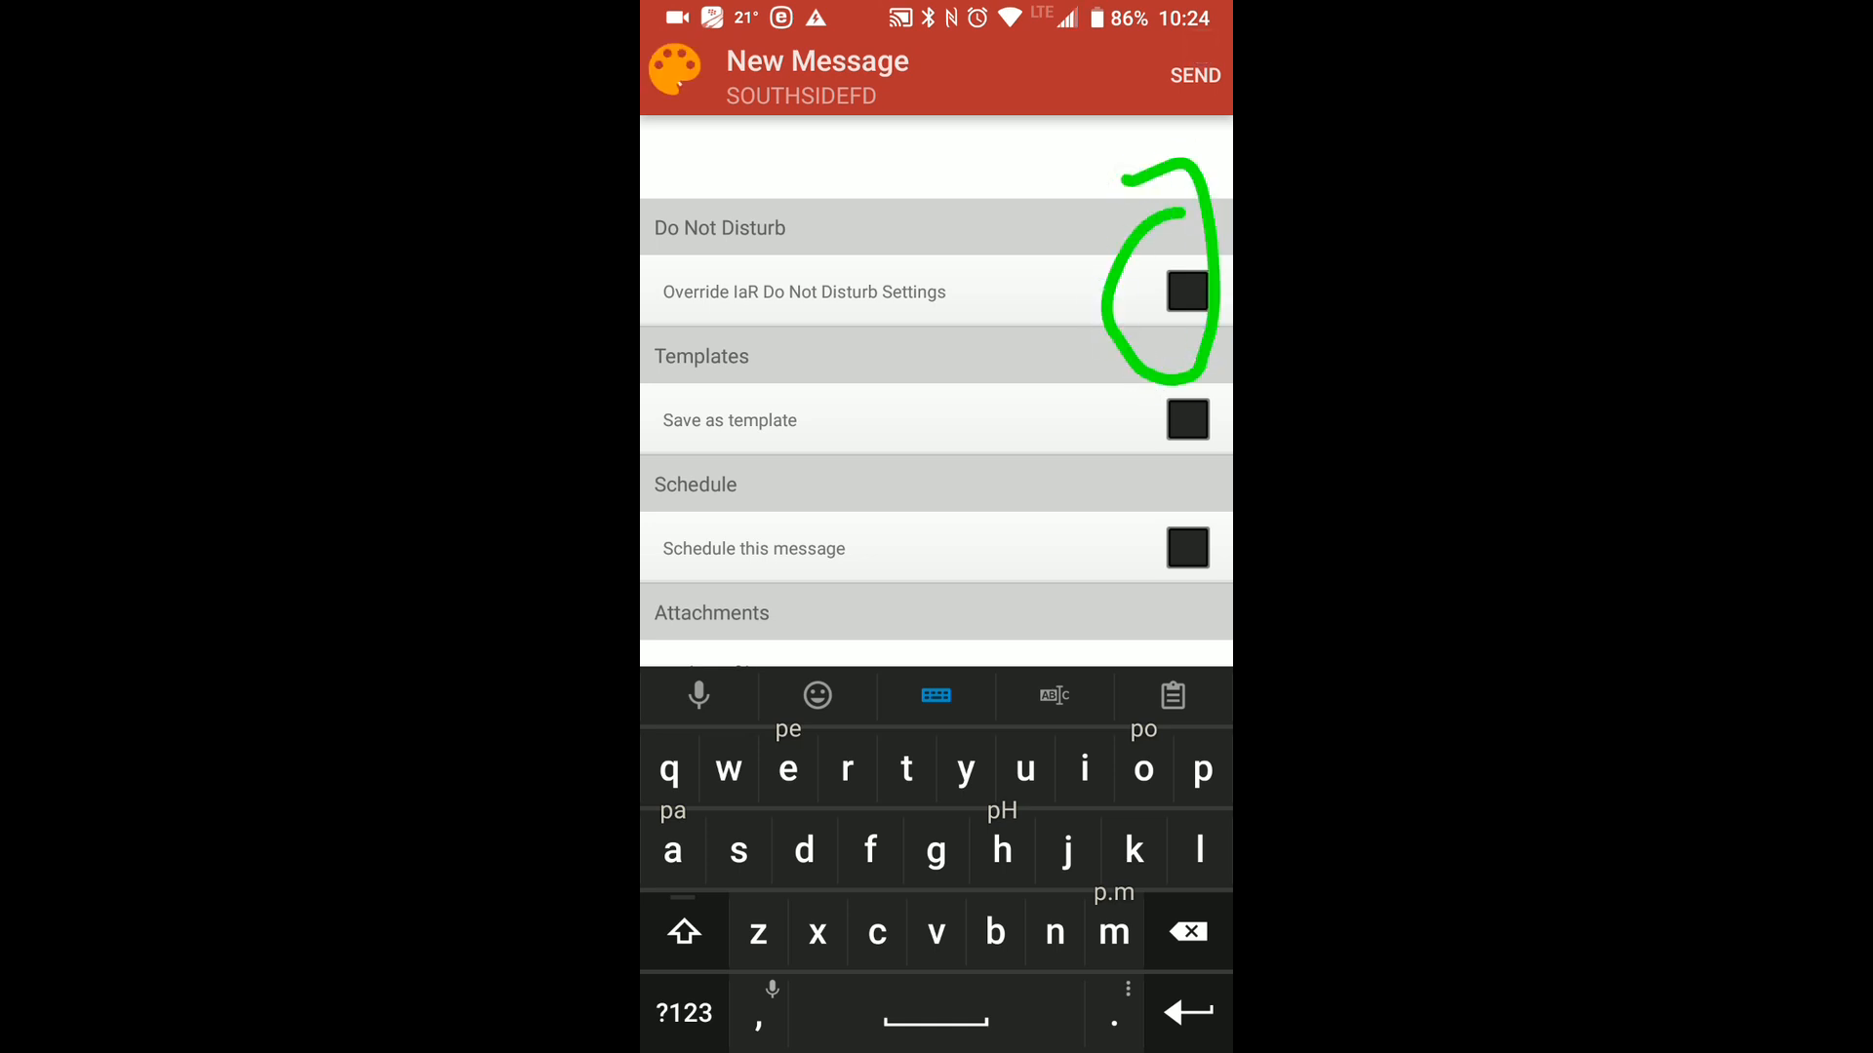
{"action": "mouse_move", "coordinate": [651, 337]}
{"action": "left_mouse_down"}
{"action": "mouse_move", "coordinate": [903, 494]}
{"action": "mouse_move", "coordinate": [1070, 565]}
{"action": "mouse_move", "coordinate": [1175, 647]}
{"action": "left_mouse_up"}
{"action": "left_click_drag", "start_coordinate": [742, 657], "coordinate": [1099, 355]}
{"action": "left_click", "coordinate": [1180, 32]}
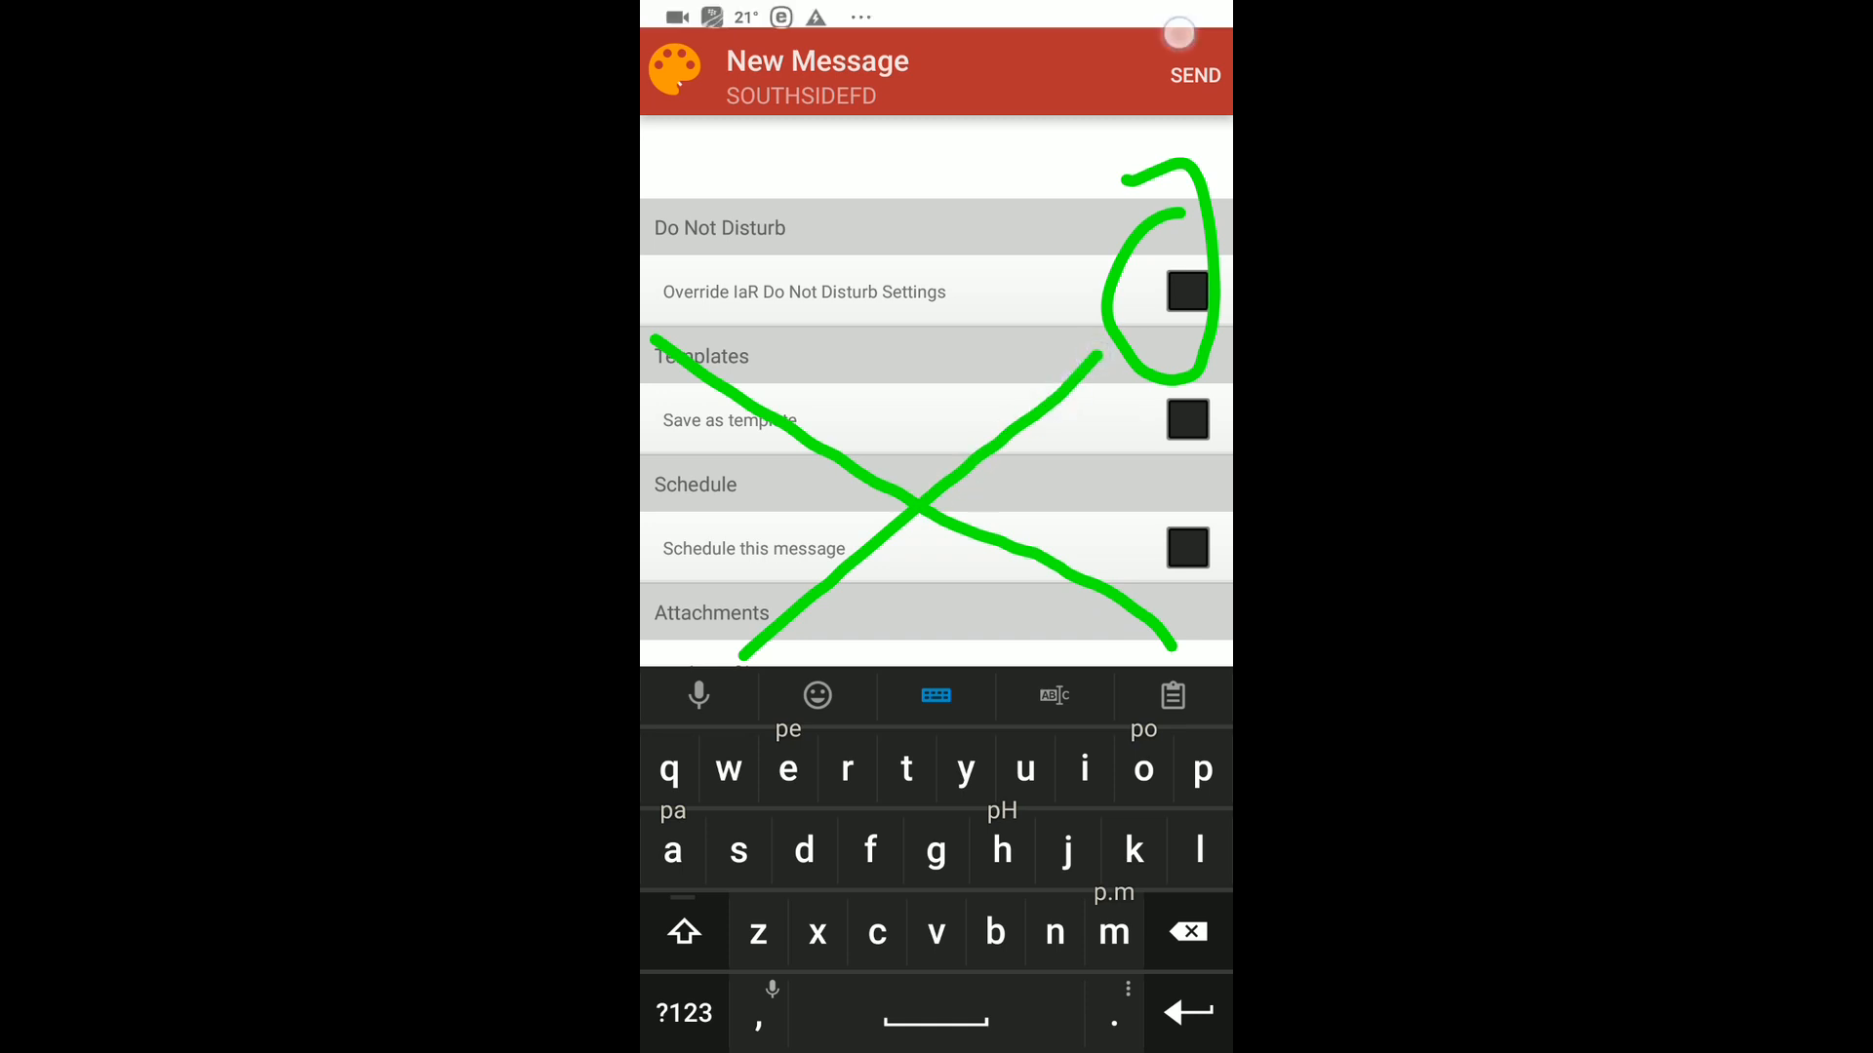
{"action": "left_click", "coordinate": [1182, 36]}
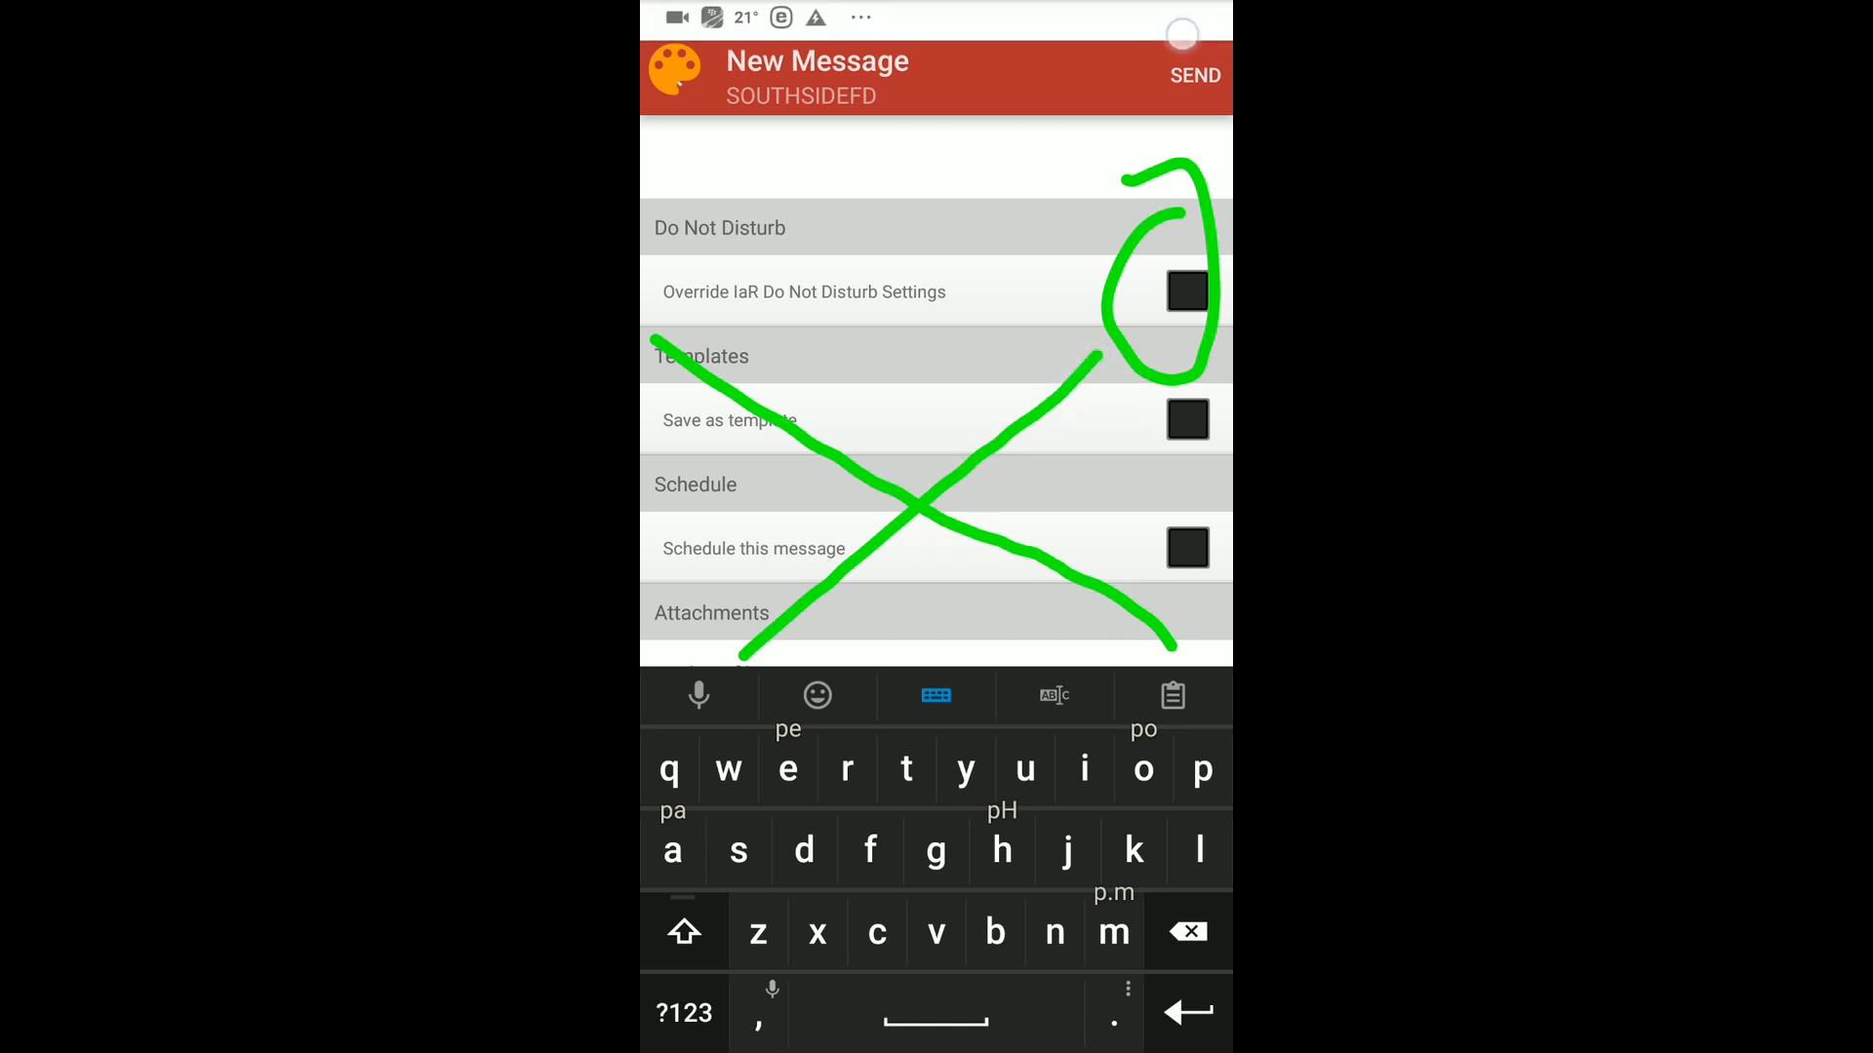
{"action": "left_click", "coordinate": [1220, 39]}
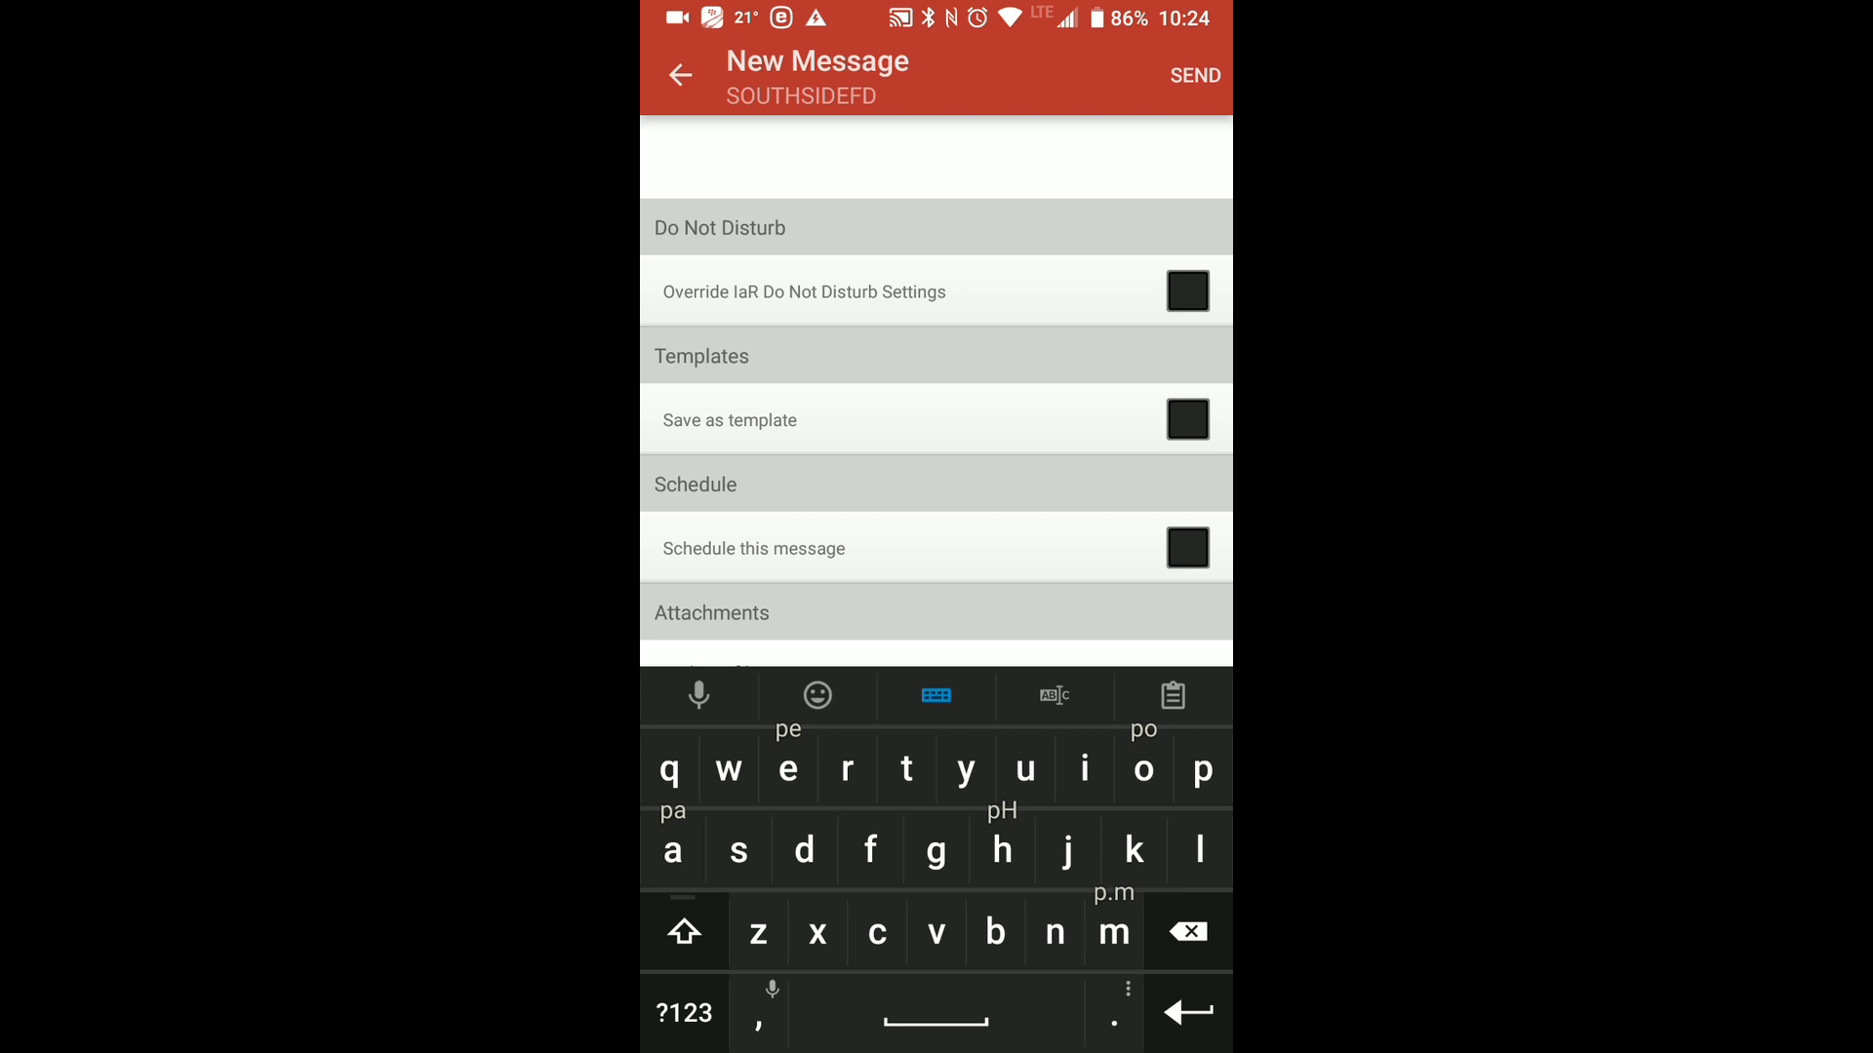
Mark the Send option with a freehand arrow and send the training message.
{"action": "scroll", "coordinate": [937, 390], "scroll_direction": "down", "scroll_amount": 3}
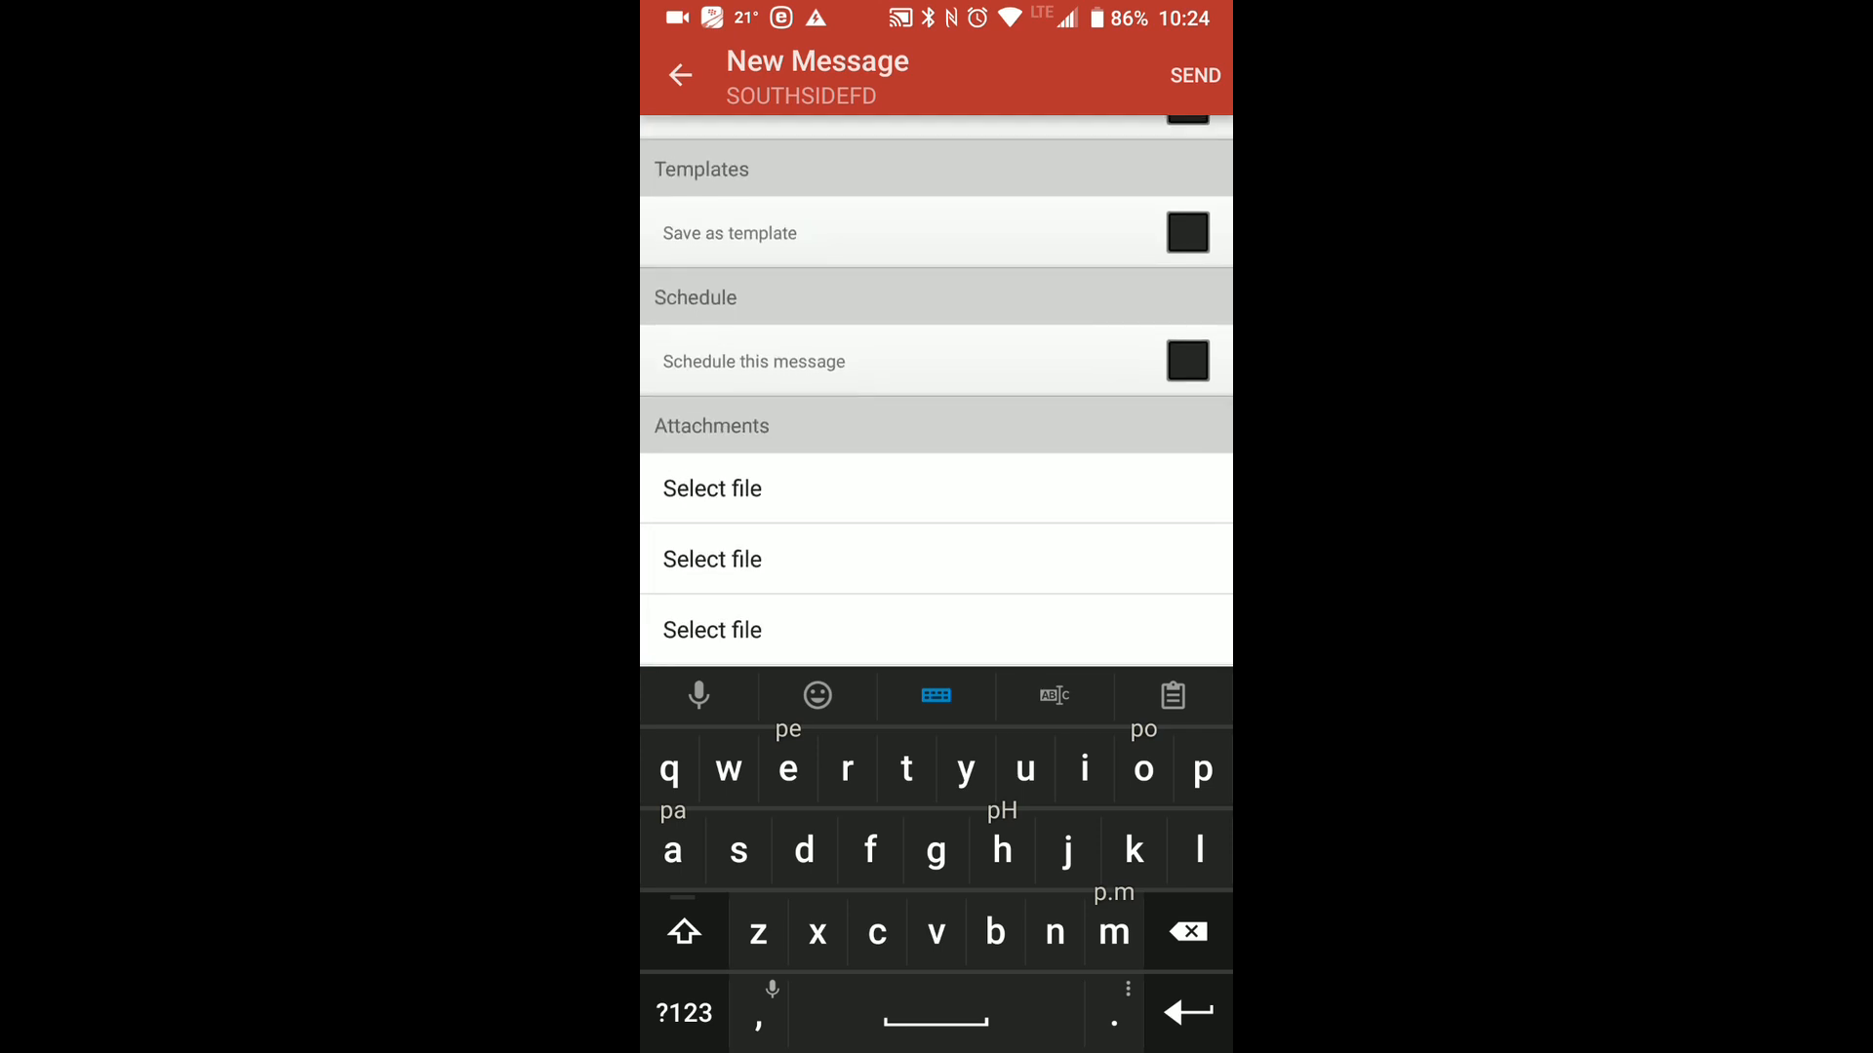
{"action": "scroll", "coordinate": [986, 556], "scroll_direction": "up", "scroll_amount": 5}
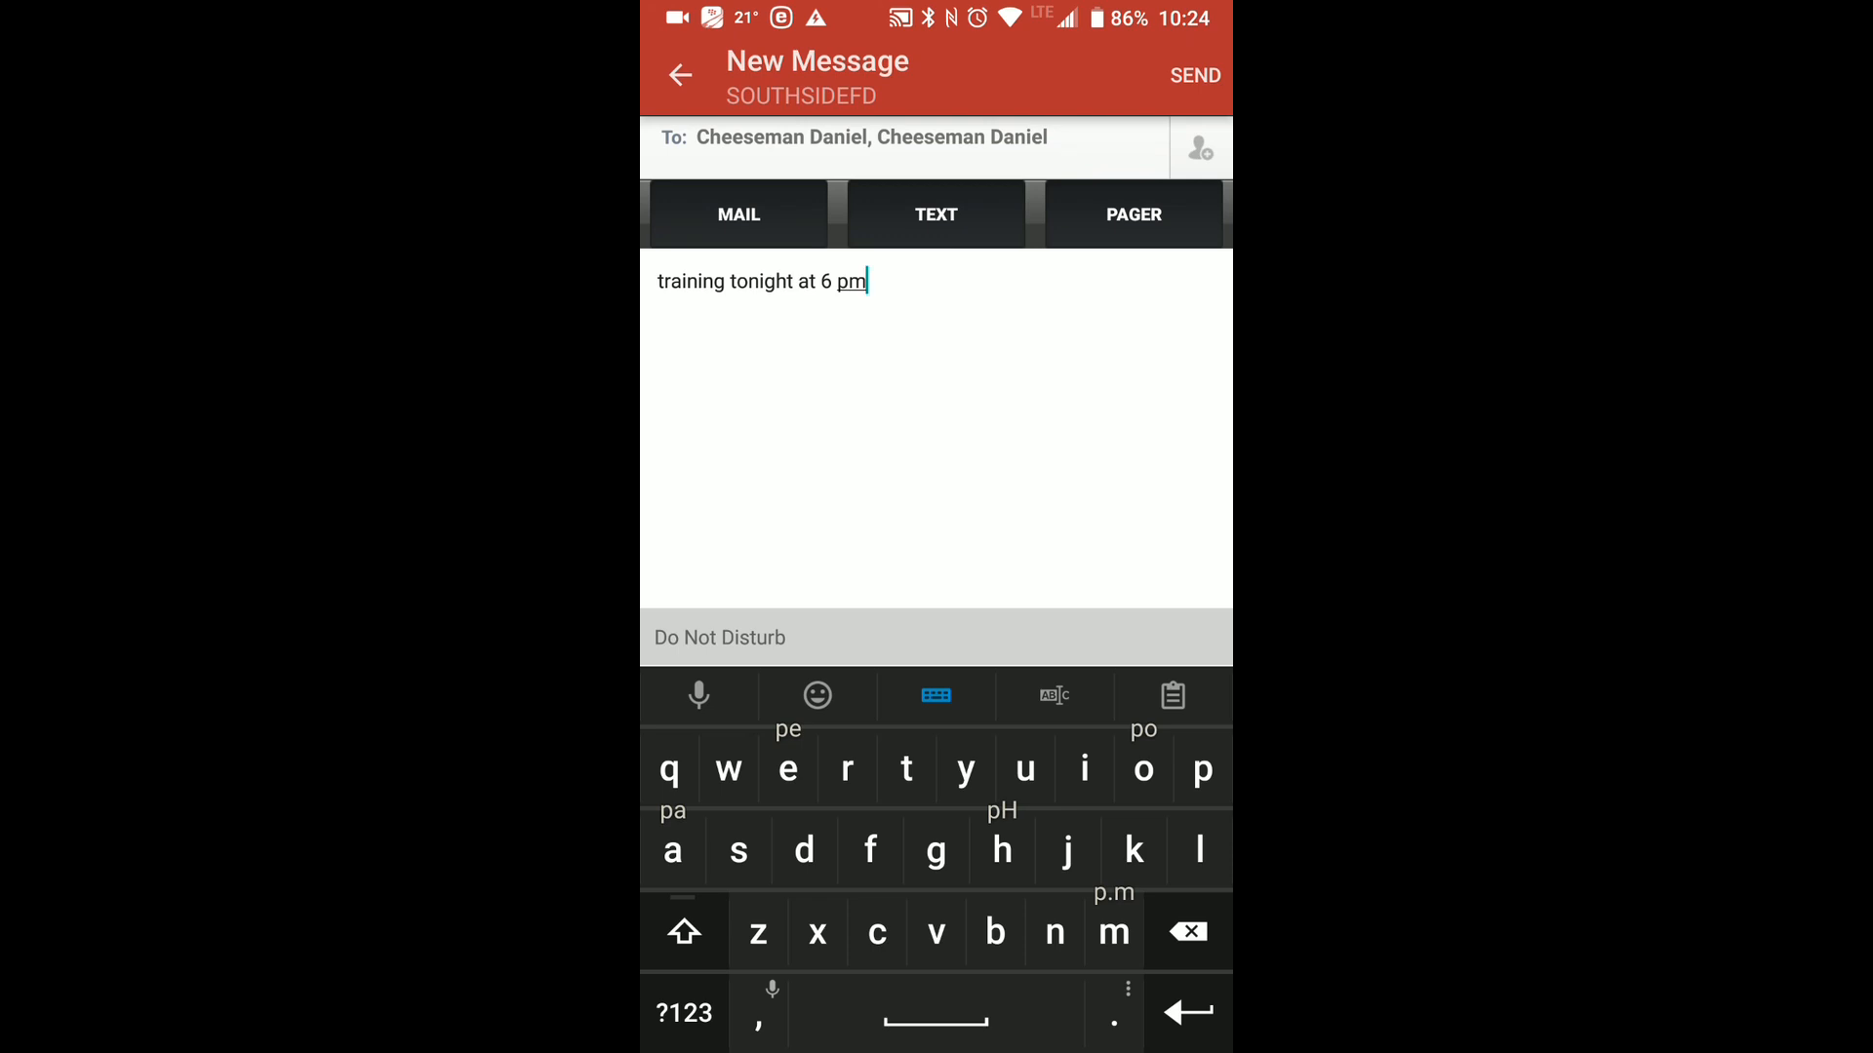
{"action": "left_click", "coordinate": [1184, 27]}
{"action": "left_click", "coordinate": [1182, 47]}
{"action": "mouse_move", "coordinate": [1029, 473]}
{"action": "left_mouse_down"}
{"action": "mouse_move", "coordinate": [1162, 148]}
{"action": "mouse_move", "coordinate": [1053, 184]}
{"action": "mouse_move", "coordinate": [1195, 236]}
{"action": "left_mouse_up"}
{"action": "left_click", "coordinate": [1186, 41]}
{"action": "left_click", "coordinate": [1198, 74]}
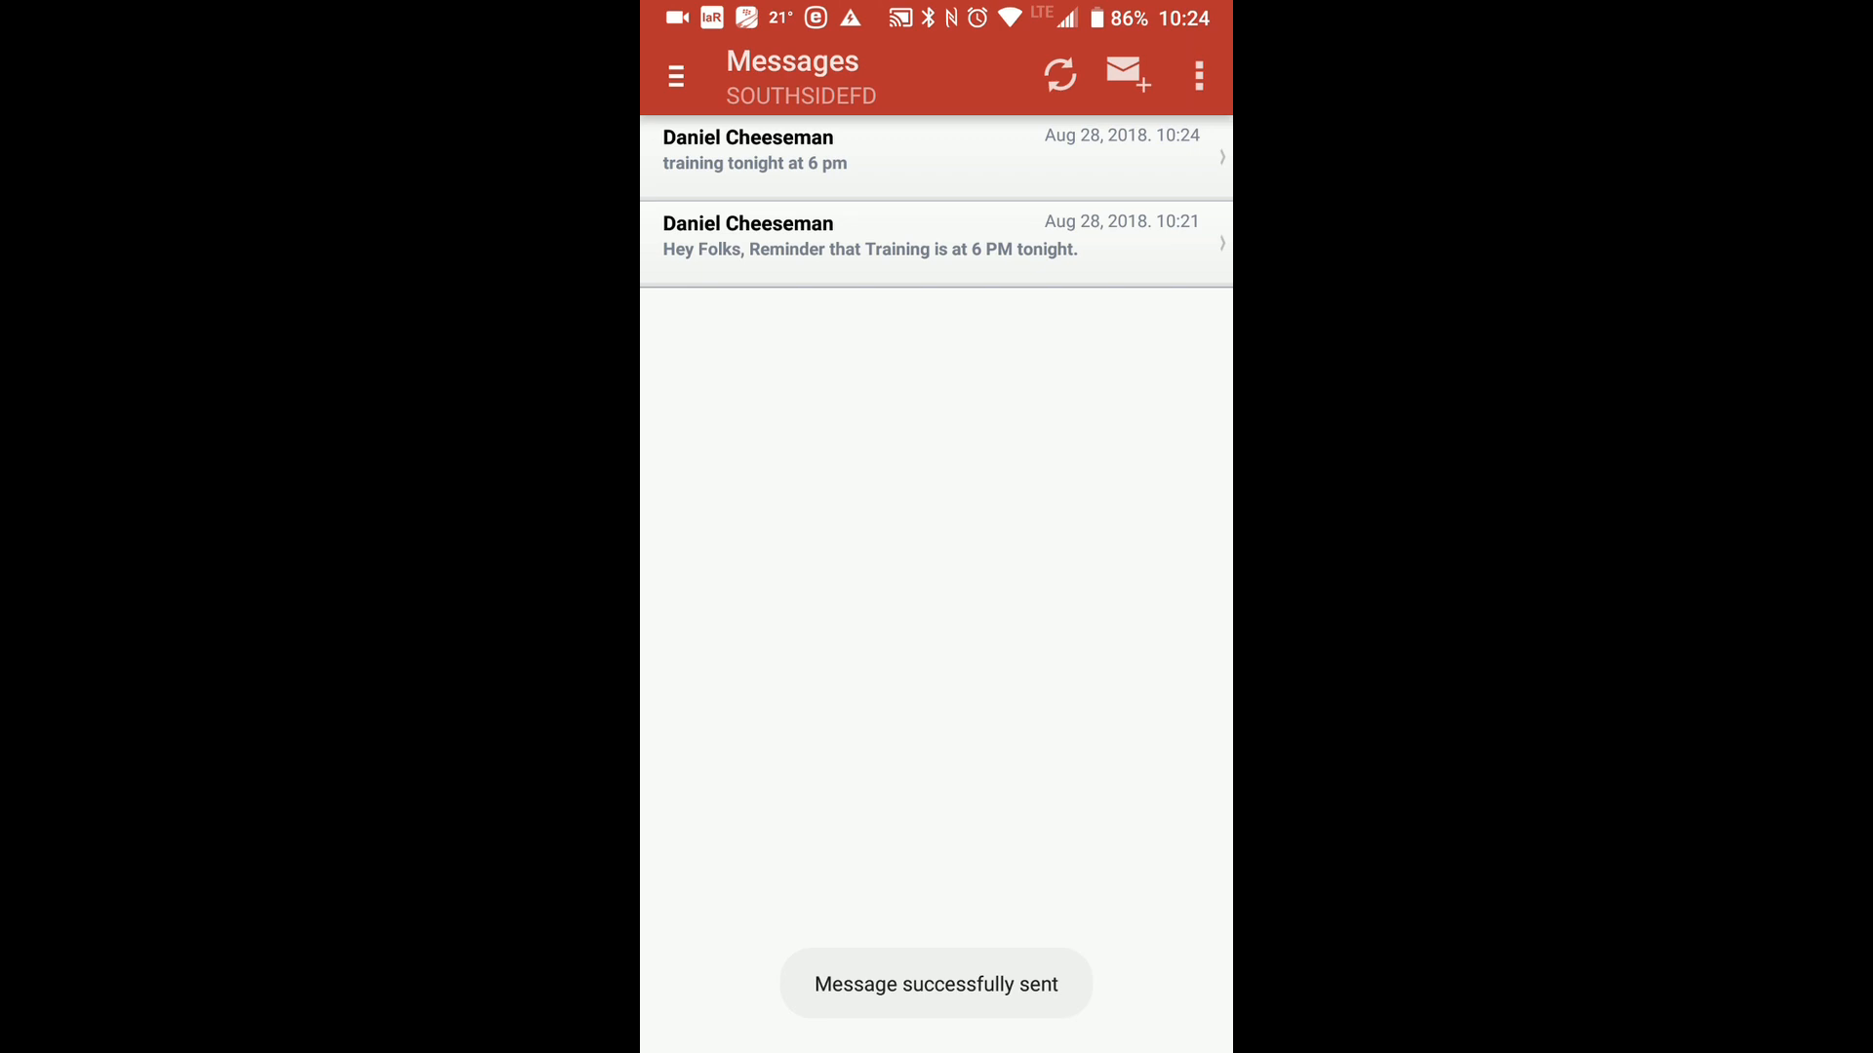
Draw a freehand arrow pointing at the IaR notification icon in the phone's status bar.
{"action": "left_click", "coordinate": [1203, 18]}
{"action": "left_click_drag", "start_coordinate": [1189, 16], "coordinate": [1188, 28]}
{"action": "left_click", "coordinate": [1177, 38]}
{"action": "mouse_move", "coordinate": [820, 515]}
{"action": "left_mouse_down"}
{"action": "mouse_move", "coordinate": [765, 276]}
{"action": "mouse_move", "coordinate": [693, 209]}
{"action": "mouse_move", "coordinate": [842, 122]}
{"action": "left_mouse_up"}
Open the IaR OutboundMessage notification to read the new message's detail, then leave it.
{"action": "left_click", "coordinate": [1168, 19]}
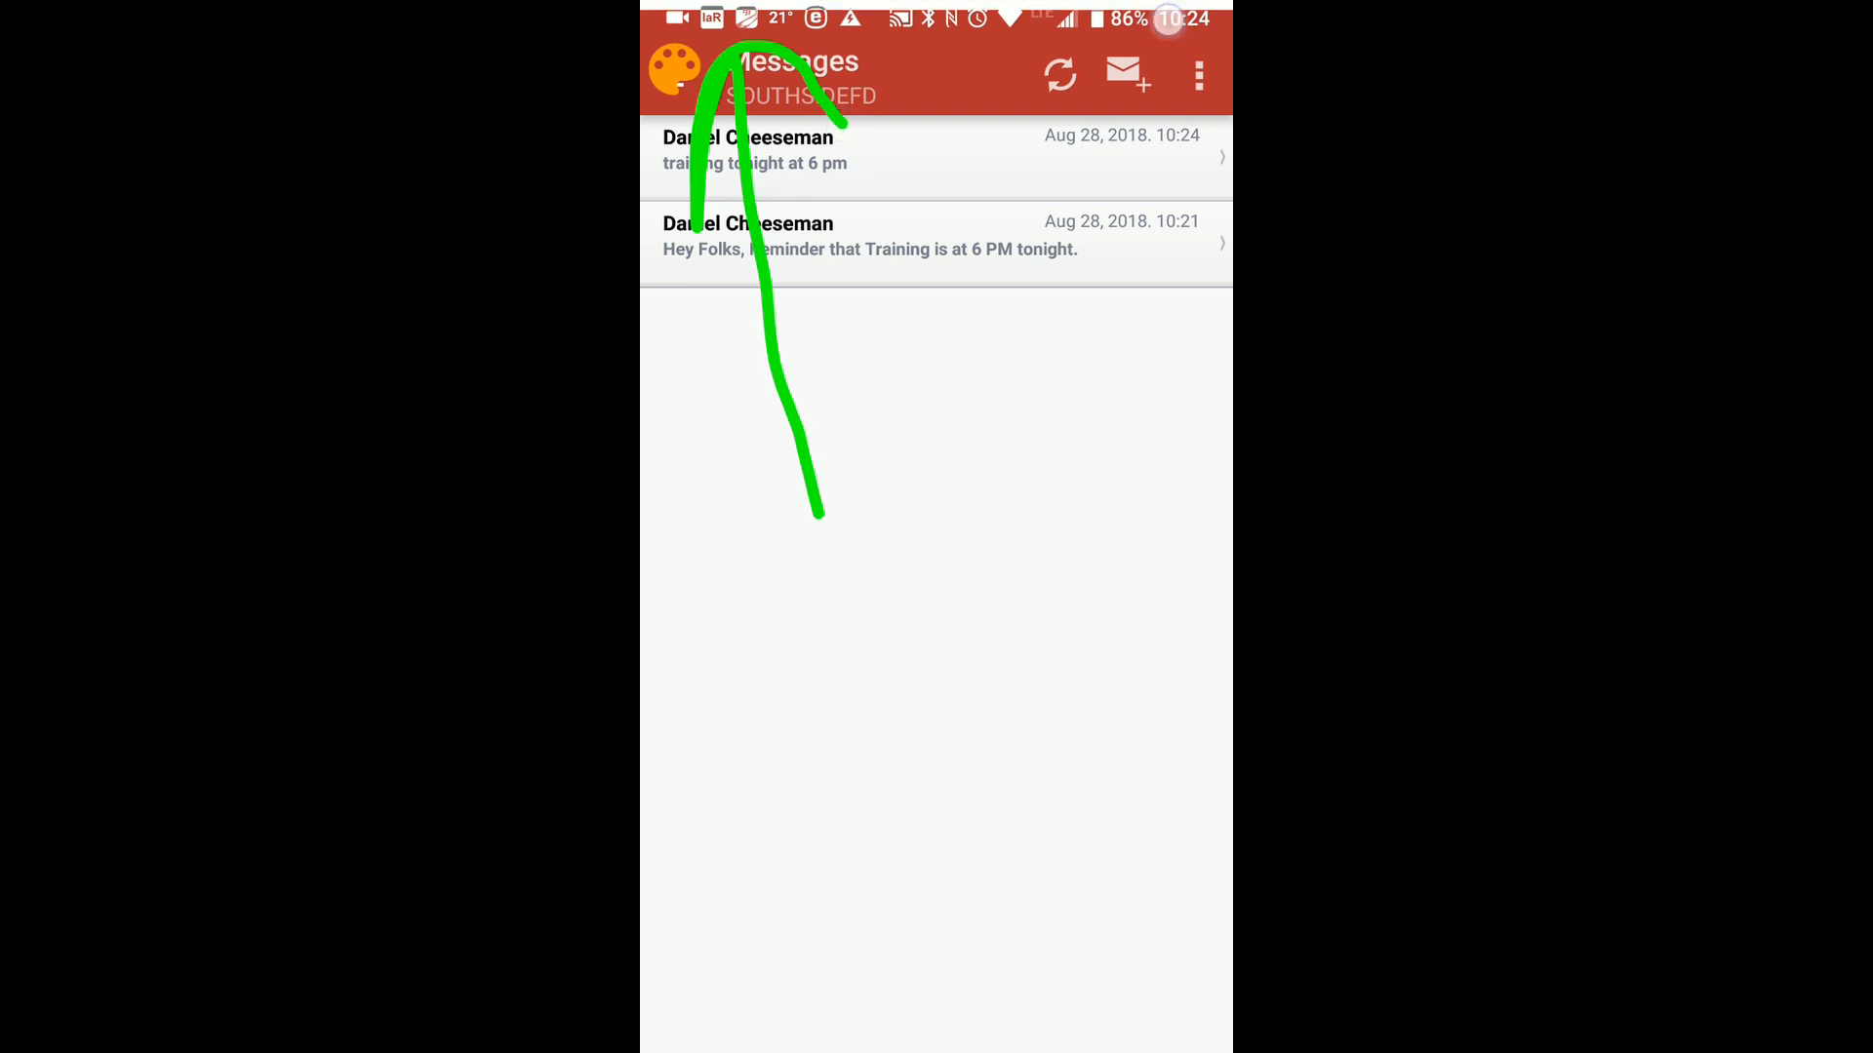
{"action": "left_click", "coordinate": [1168, 31]}
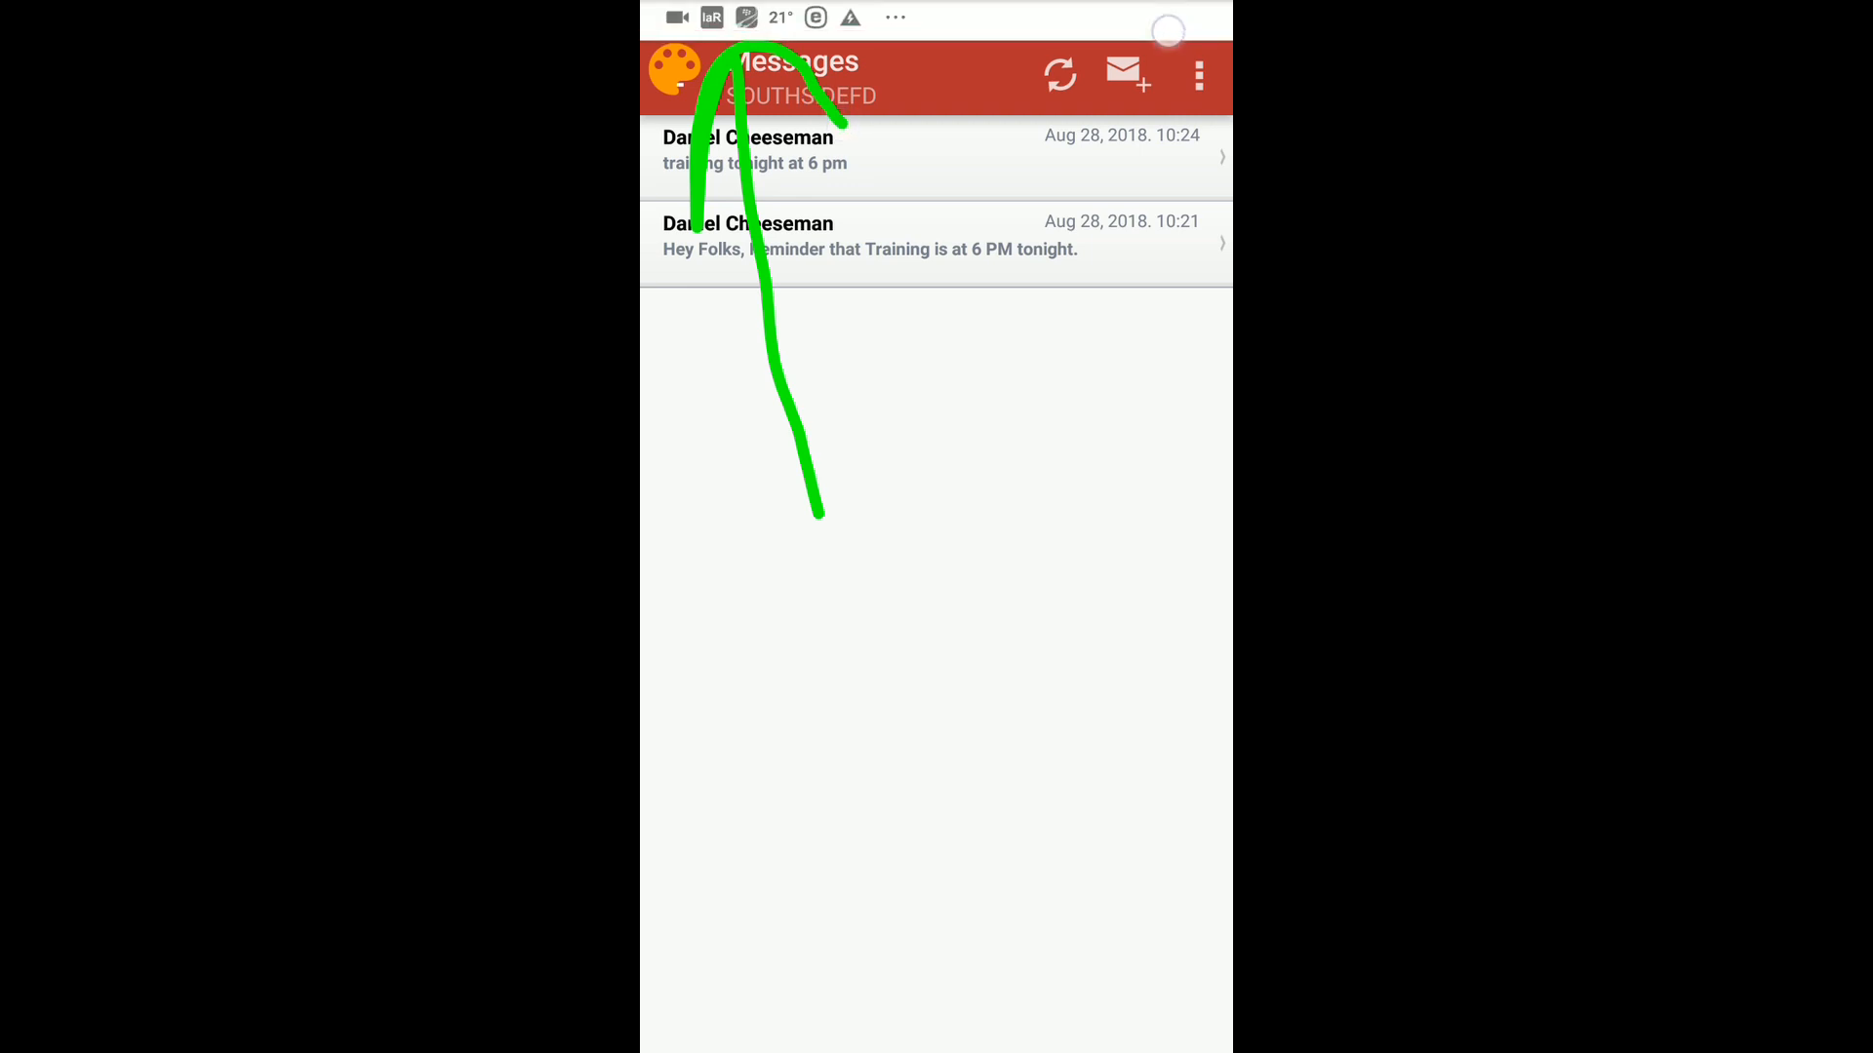
{"action": "left_click_drag", "start_coordinate": [1168, 19], "coordinate": [1161, 585]}
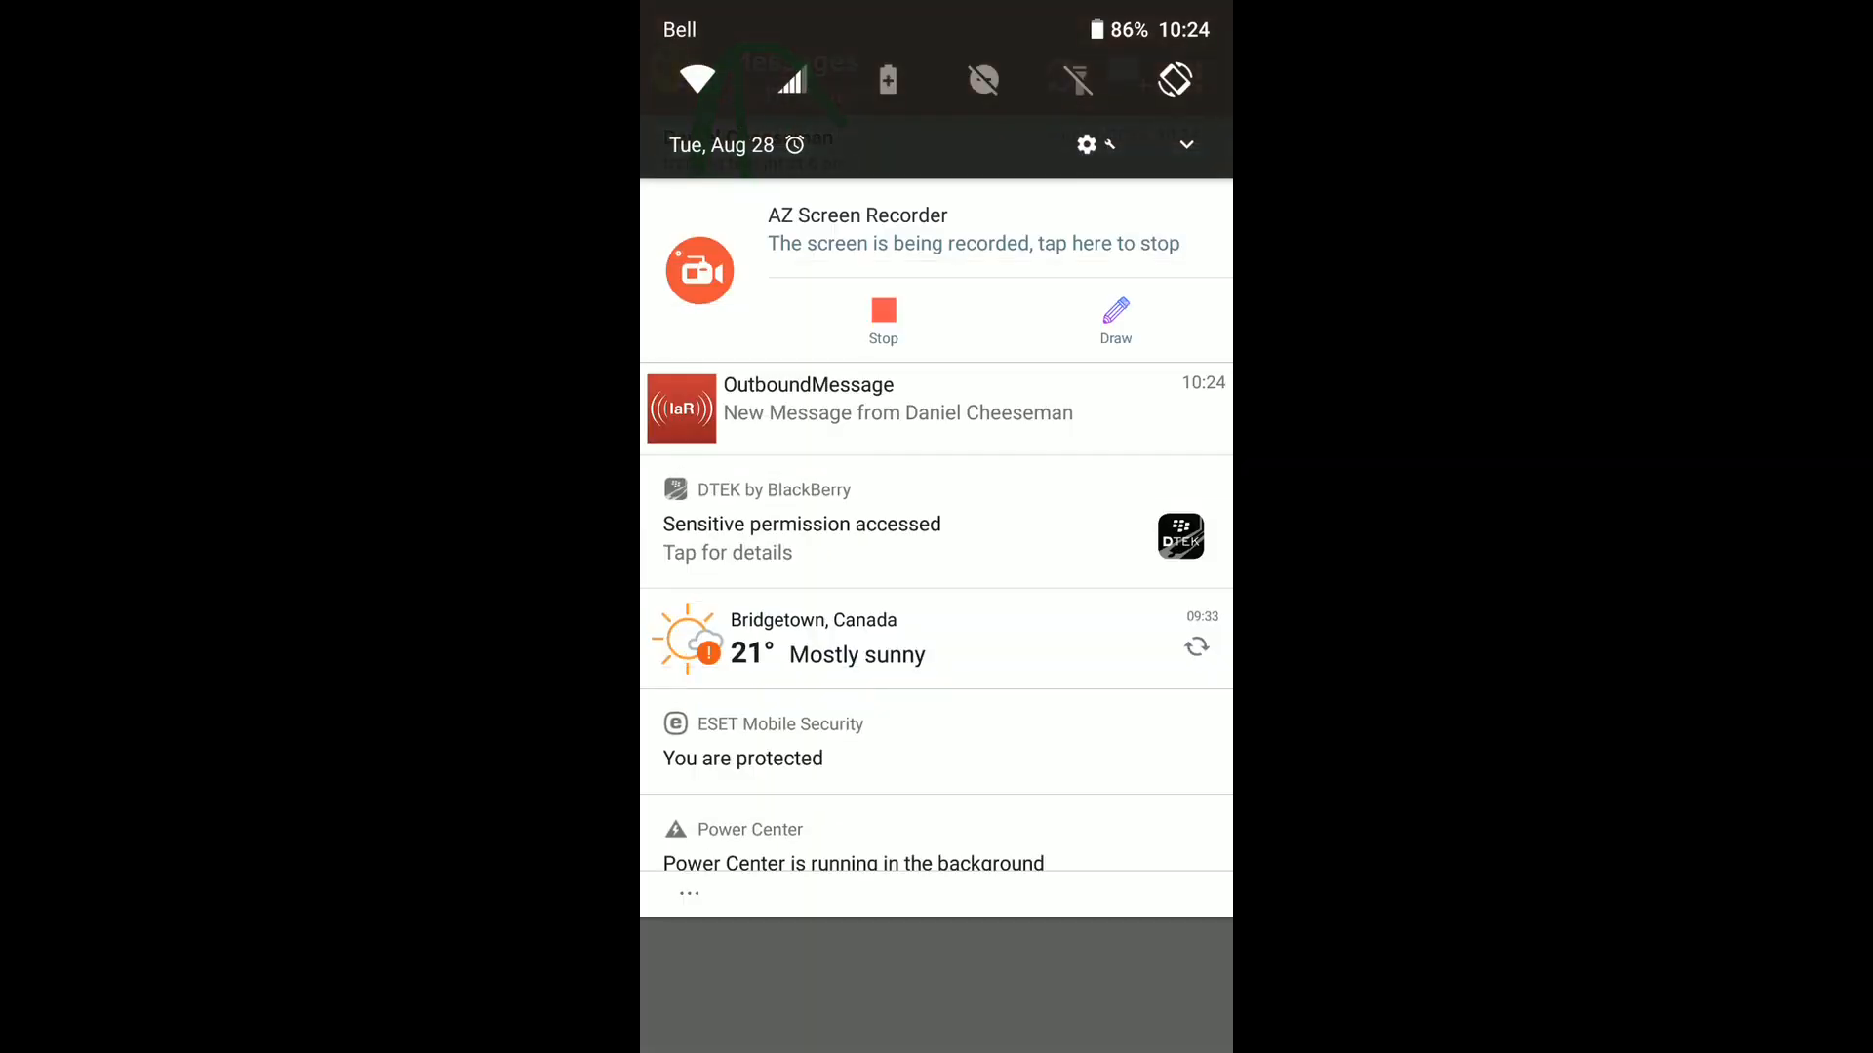
{"action": "left_click", "coordinate": [897, 407]}
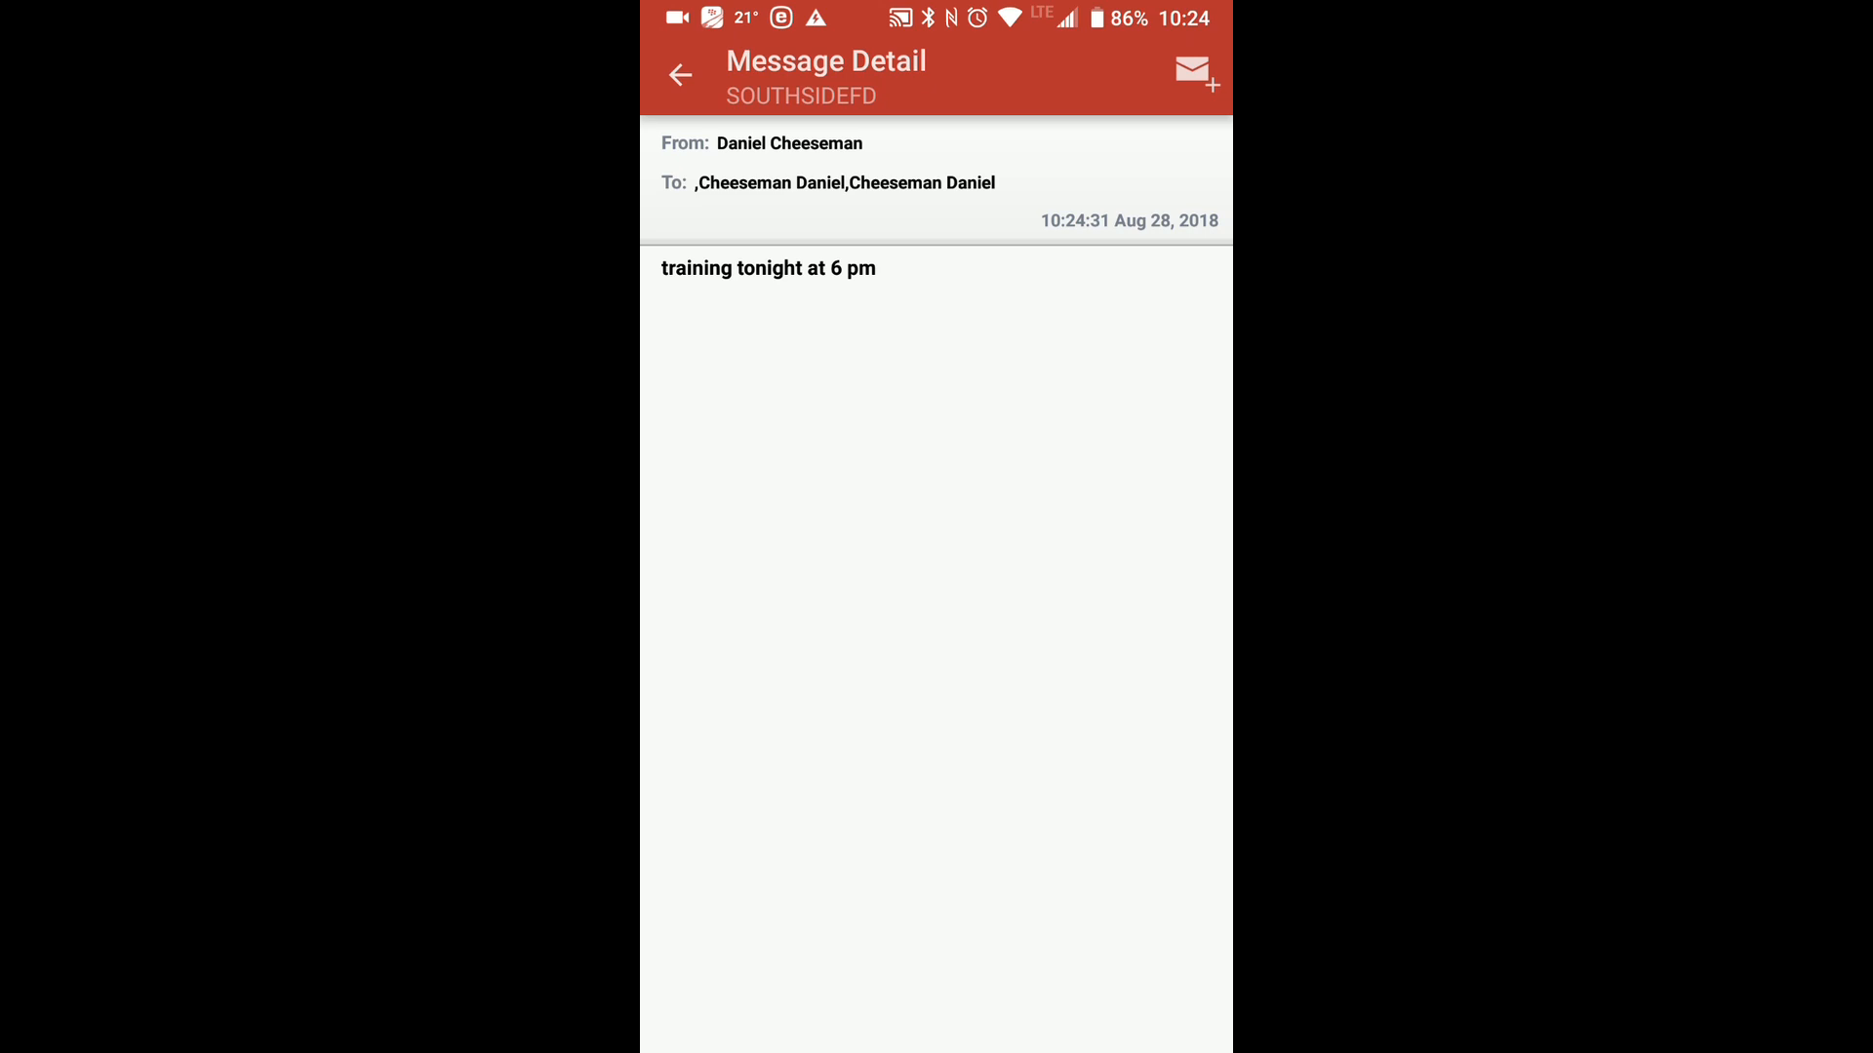
{"action": "left_click", "coordinate": [680, 75]}
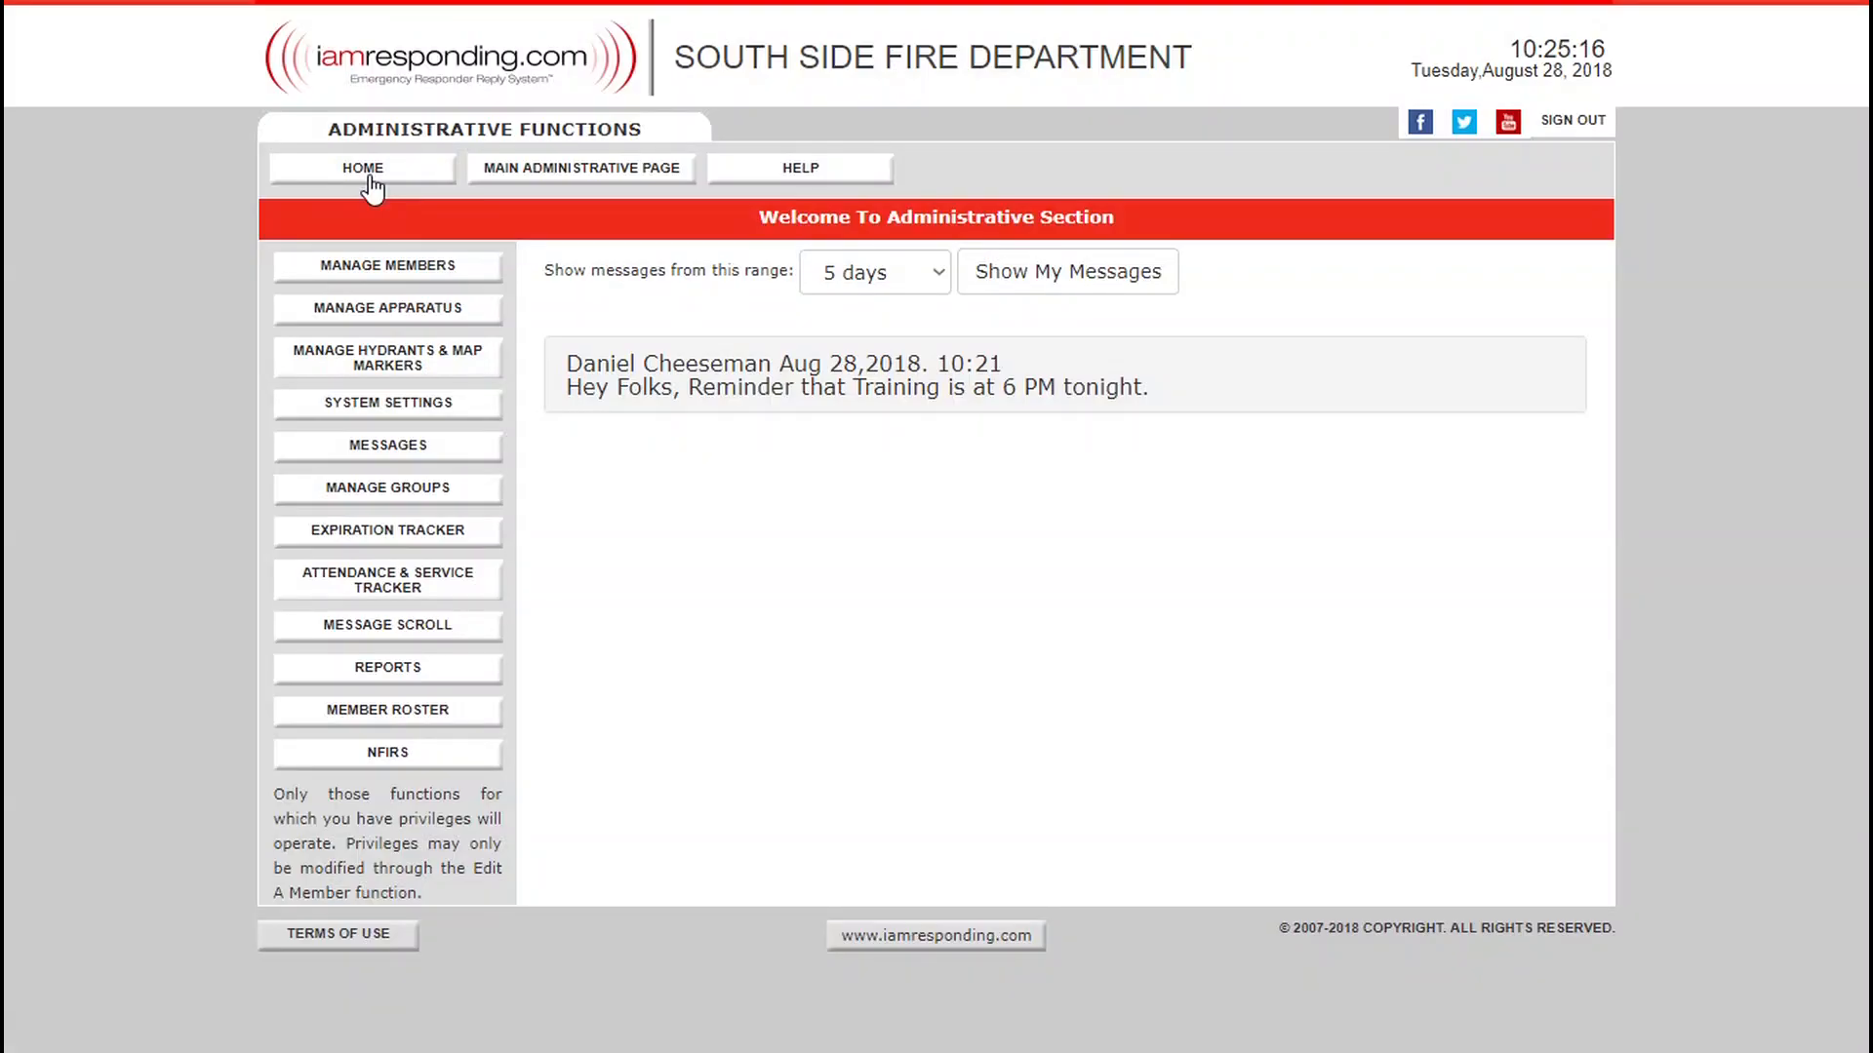
Switch to the IamResponding website and open the Manage Groups page in the administrative functions.
{"action": "left_click", "coordinate": [369, 174]}
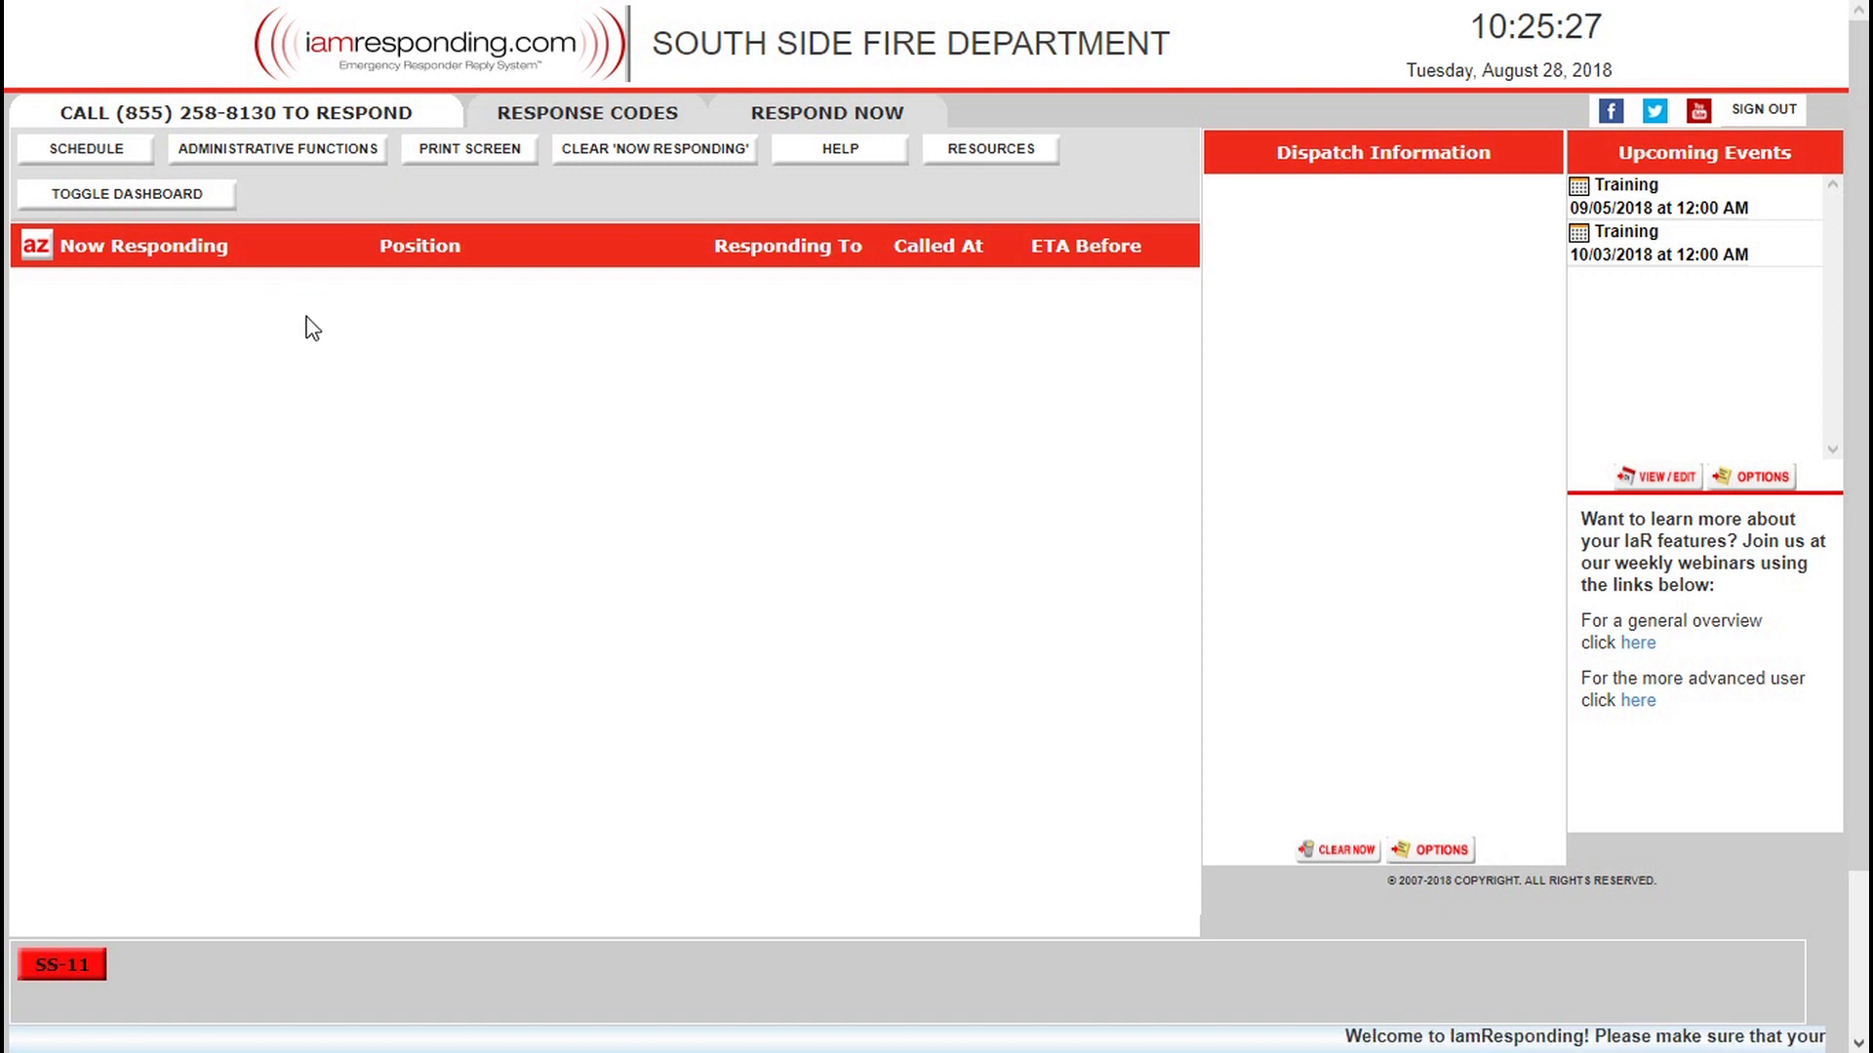
{"action": "left_click", "coordinate": [311, 156]}
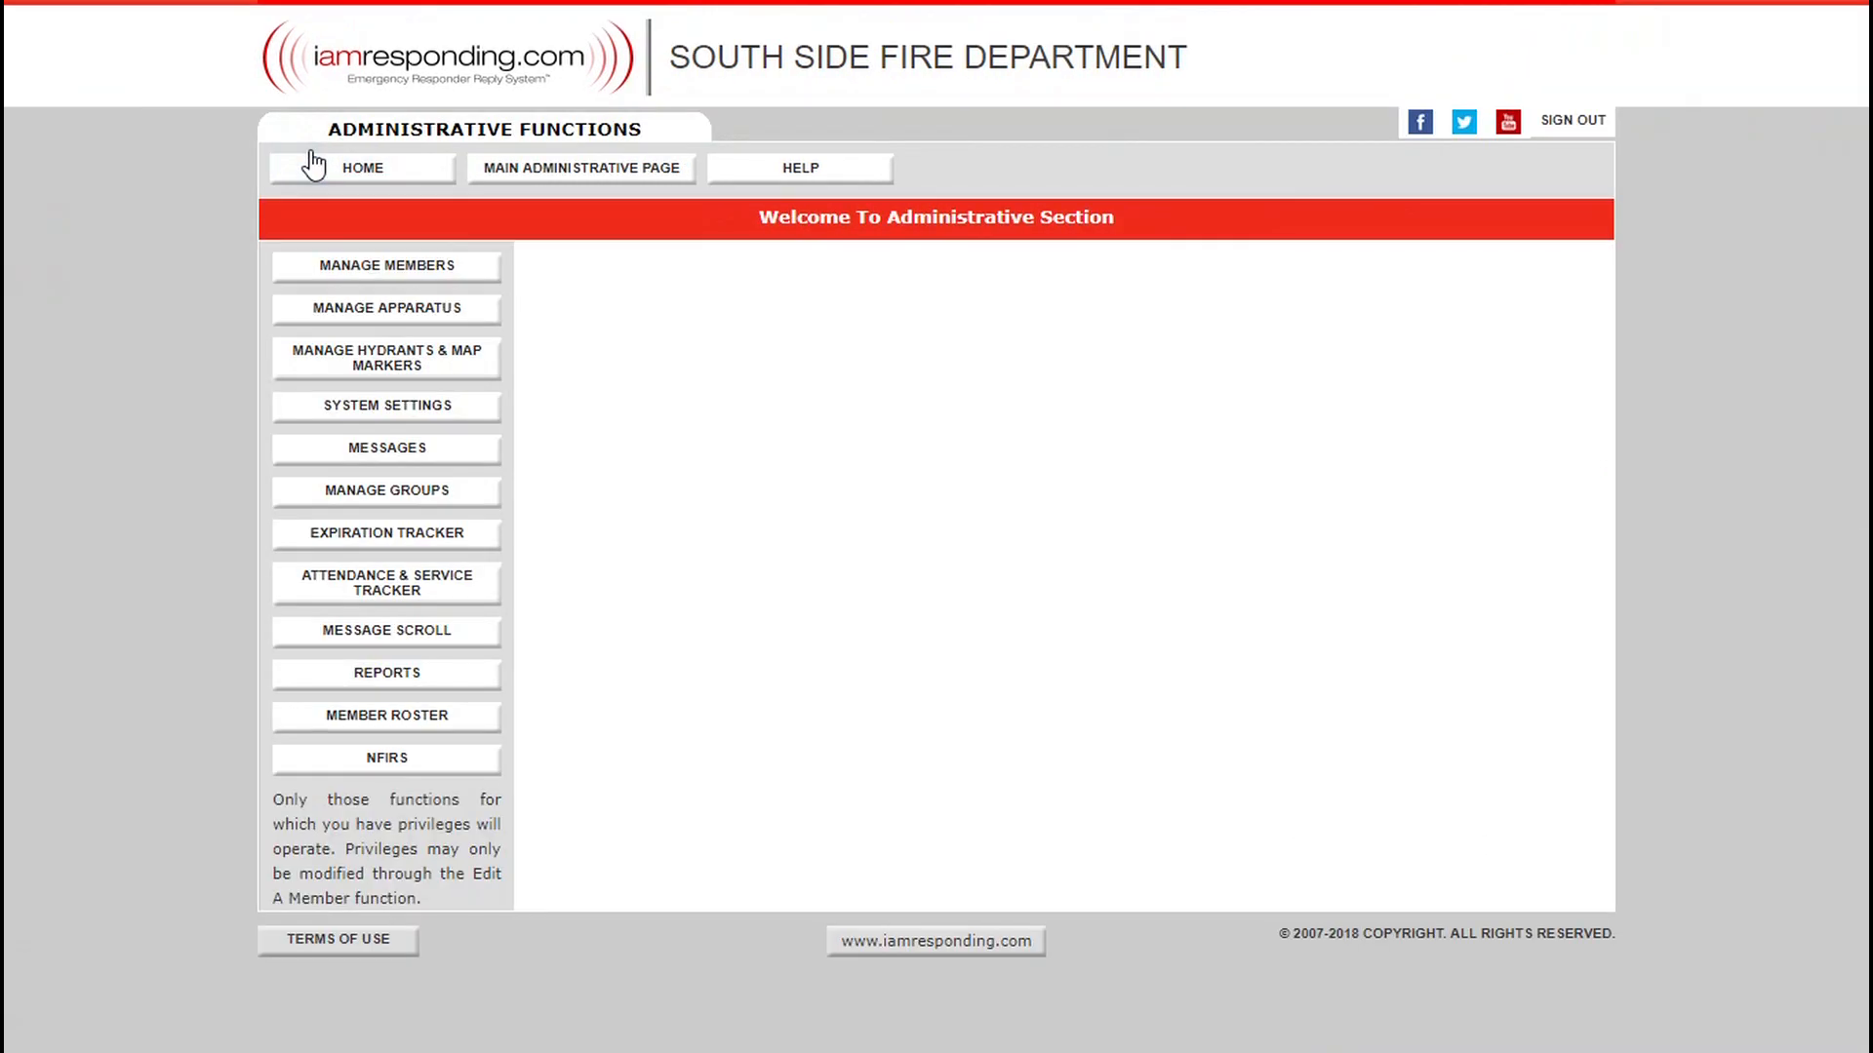
{"action": "mouse_move", "coordinate": [485, 460]}
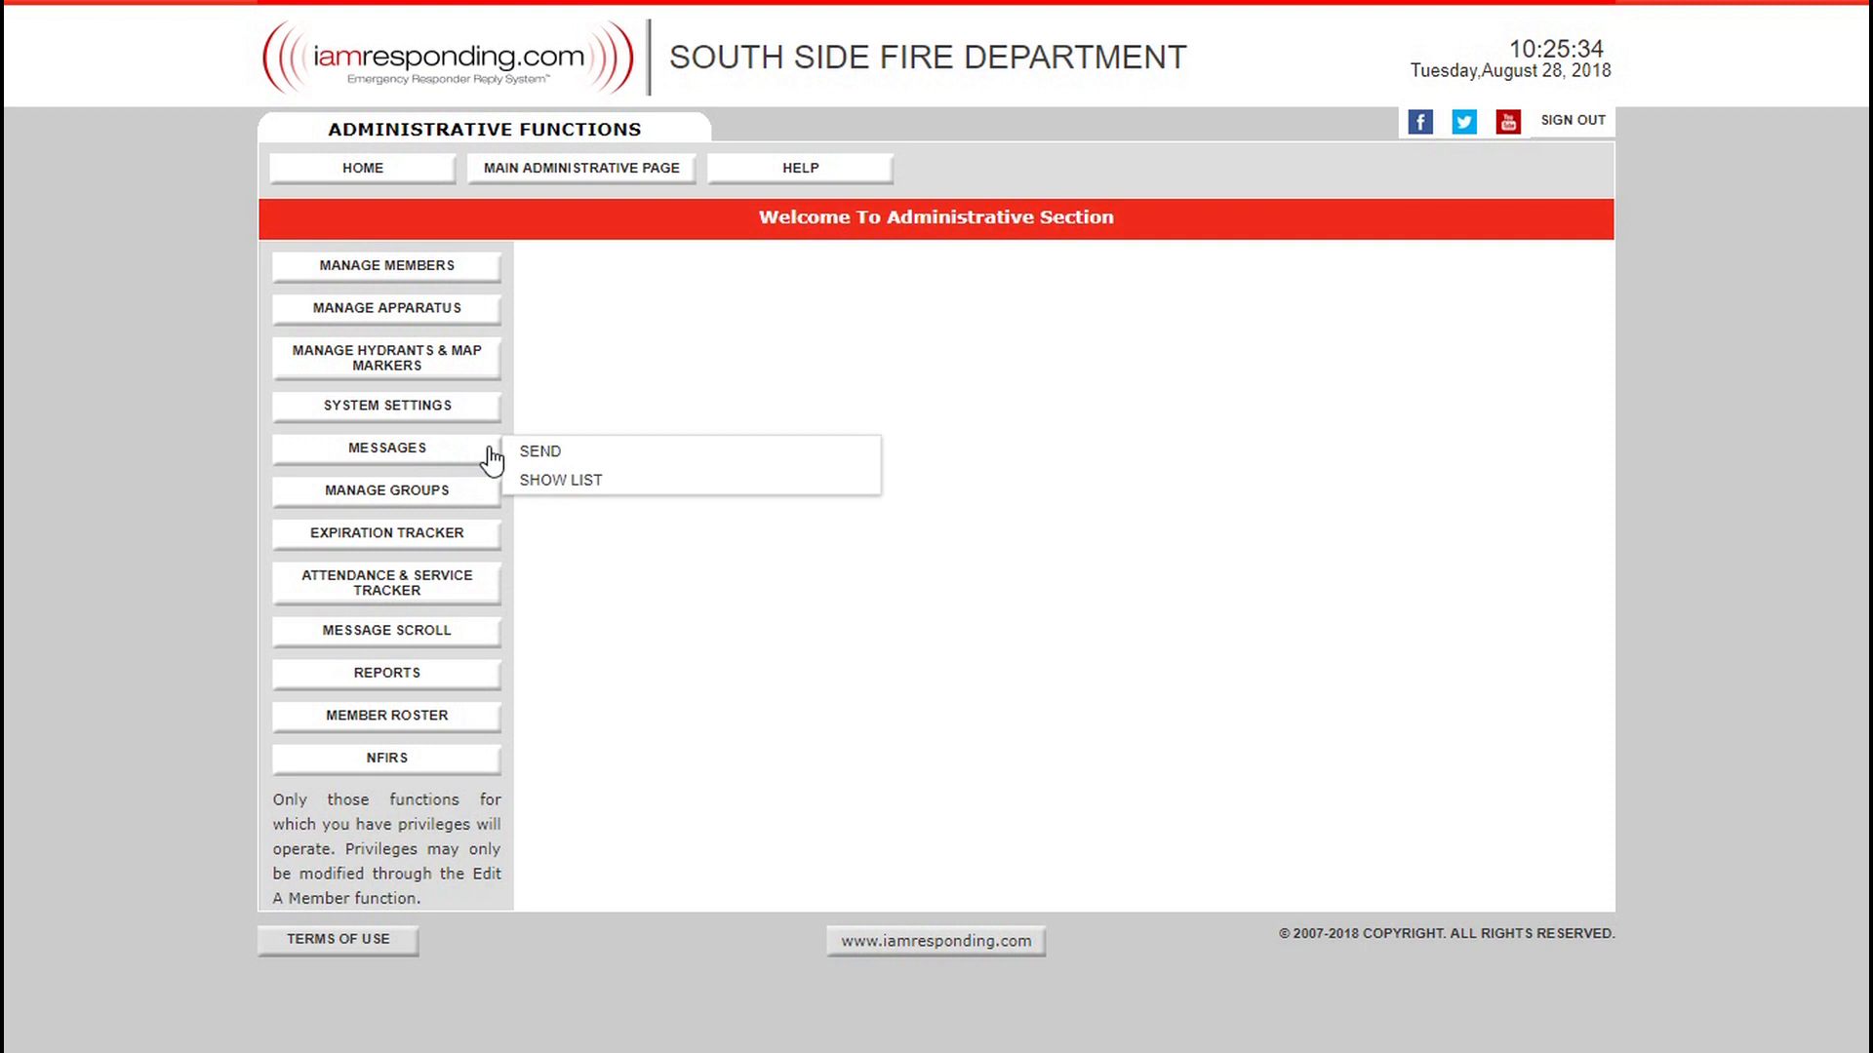
{"action": "left_click", "coordinate": [418, 505]}
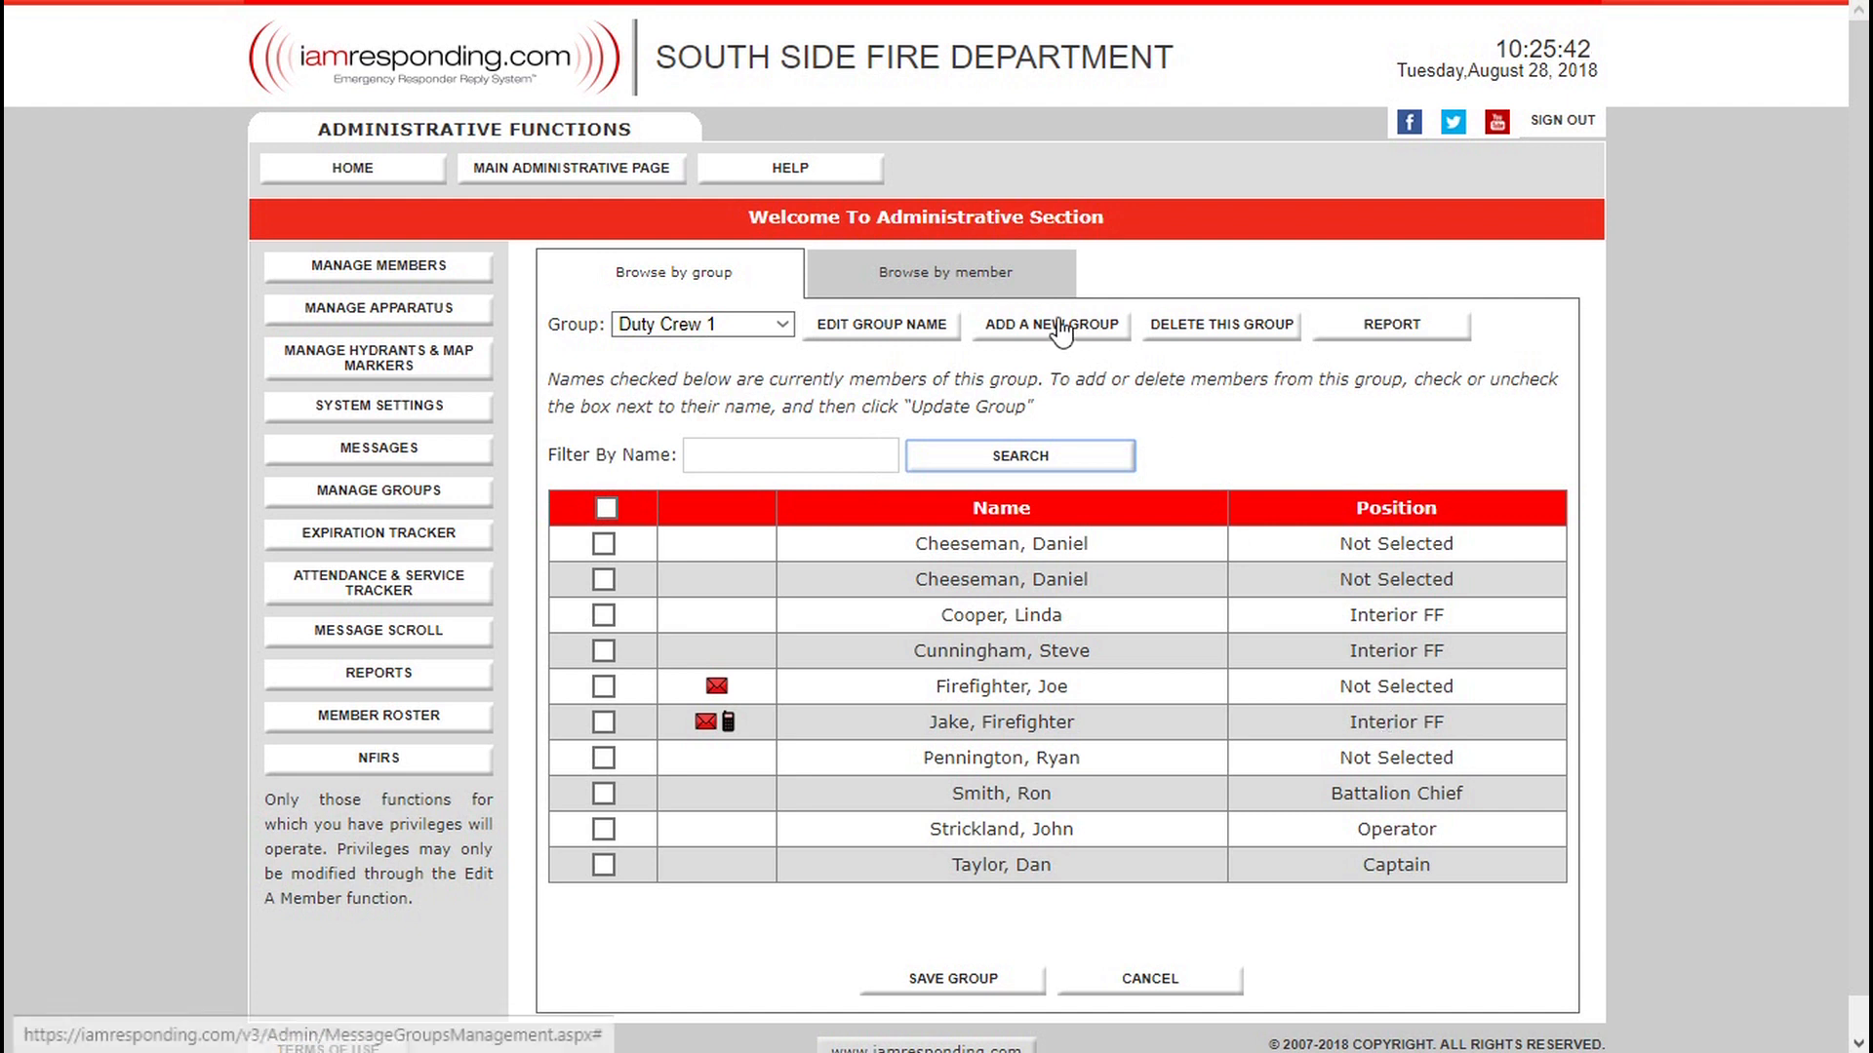
Review the existing message groups, then start a new group named Active Membership.
{"action": "left_click", "coordinate": [783, 328]}
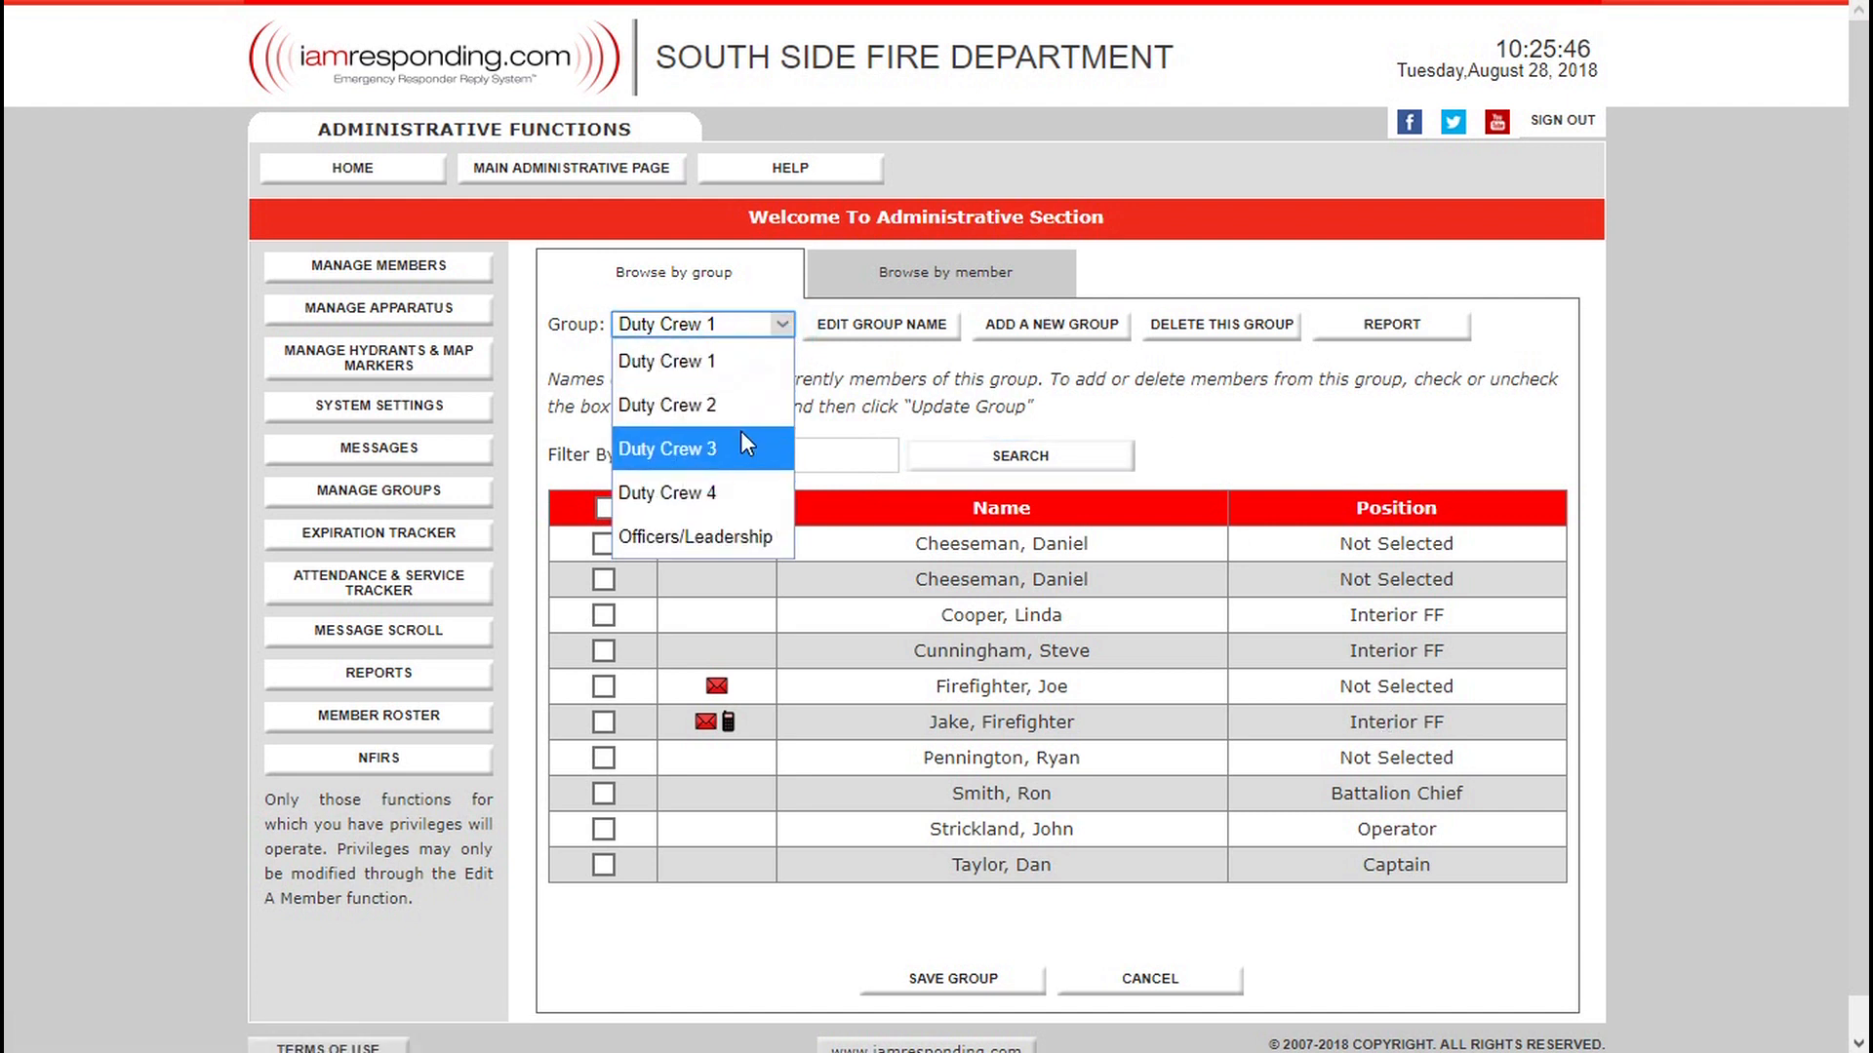
{"action": "left_click", "coordinate": [841, 369]}
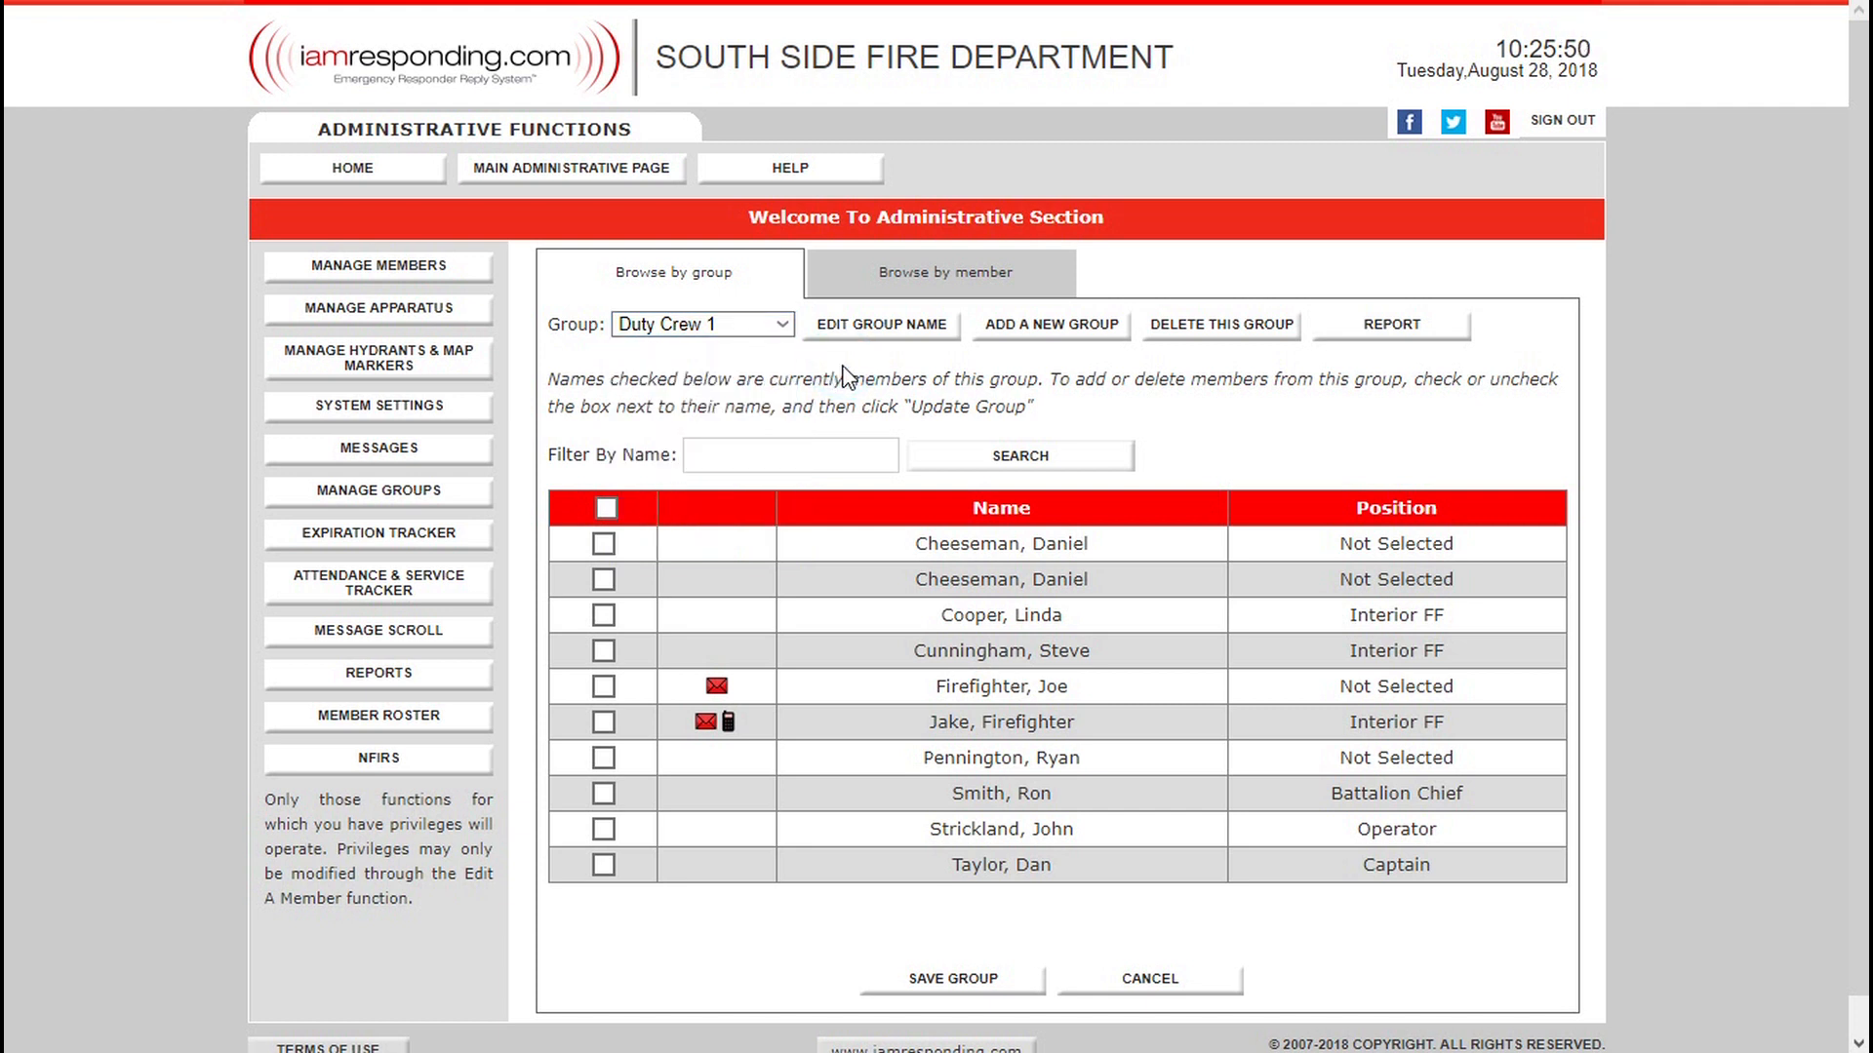
{"action": "left_click", "coordinate": [1079, 326]}
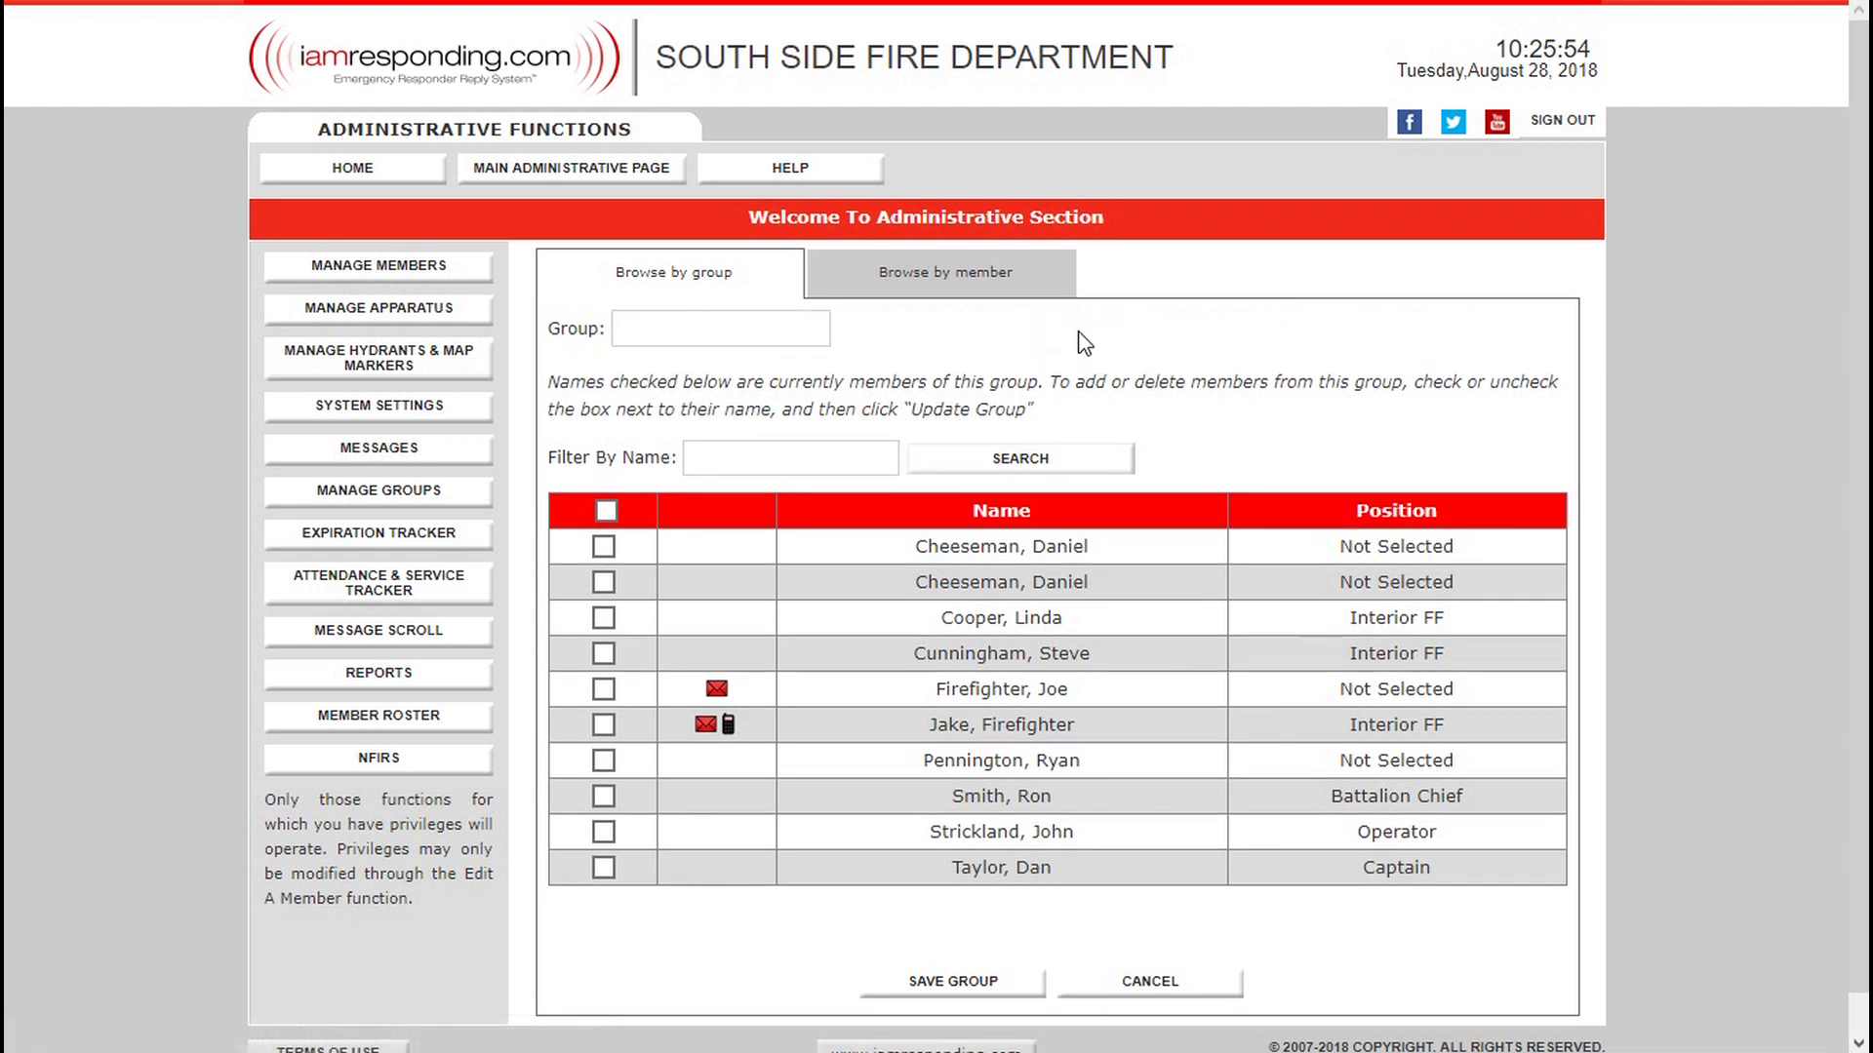
{"action": "left_click", "coordinate": [763, 330]}
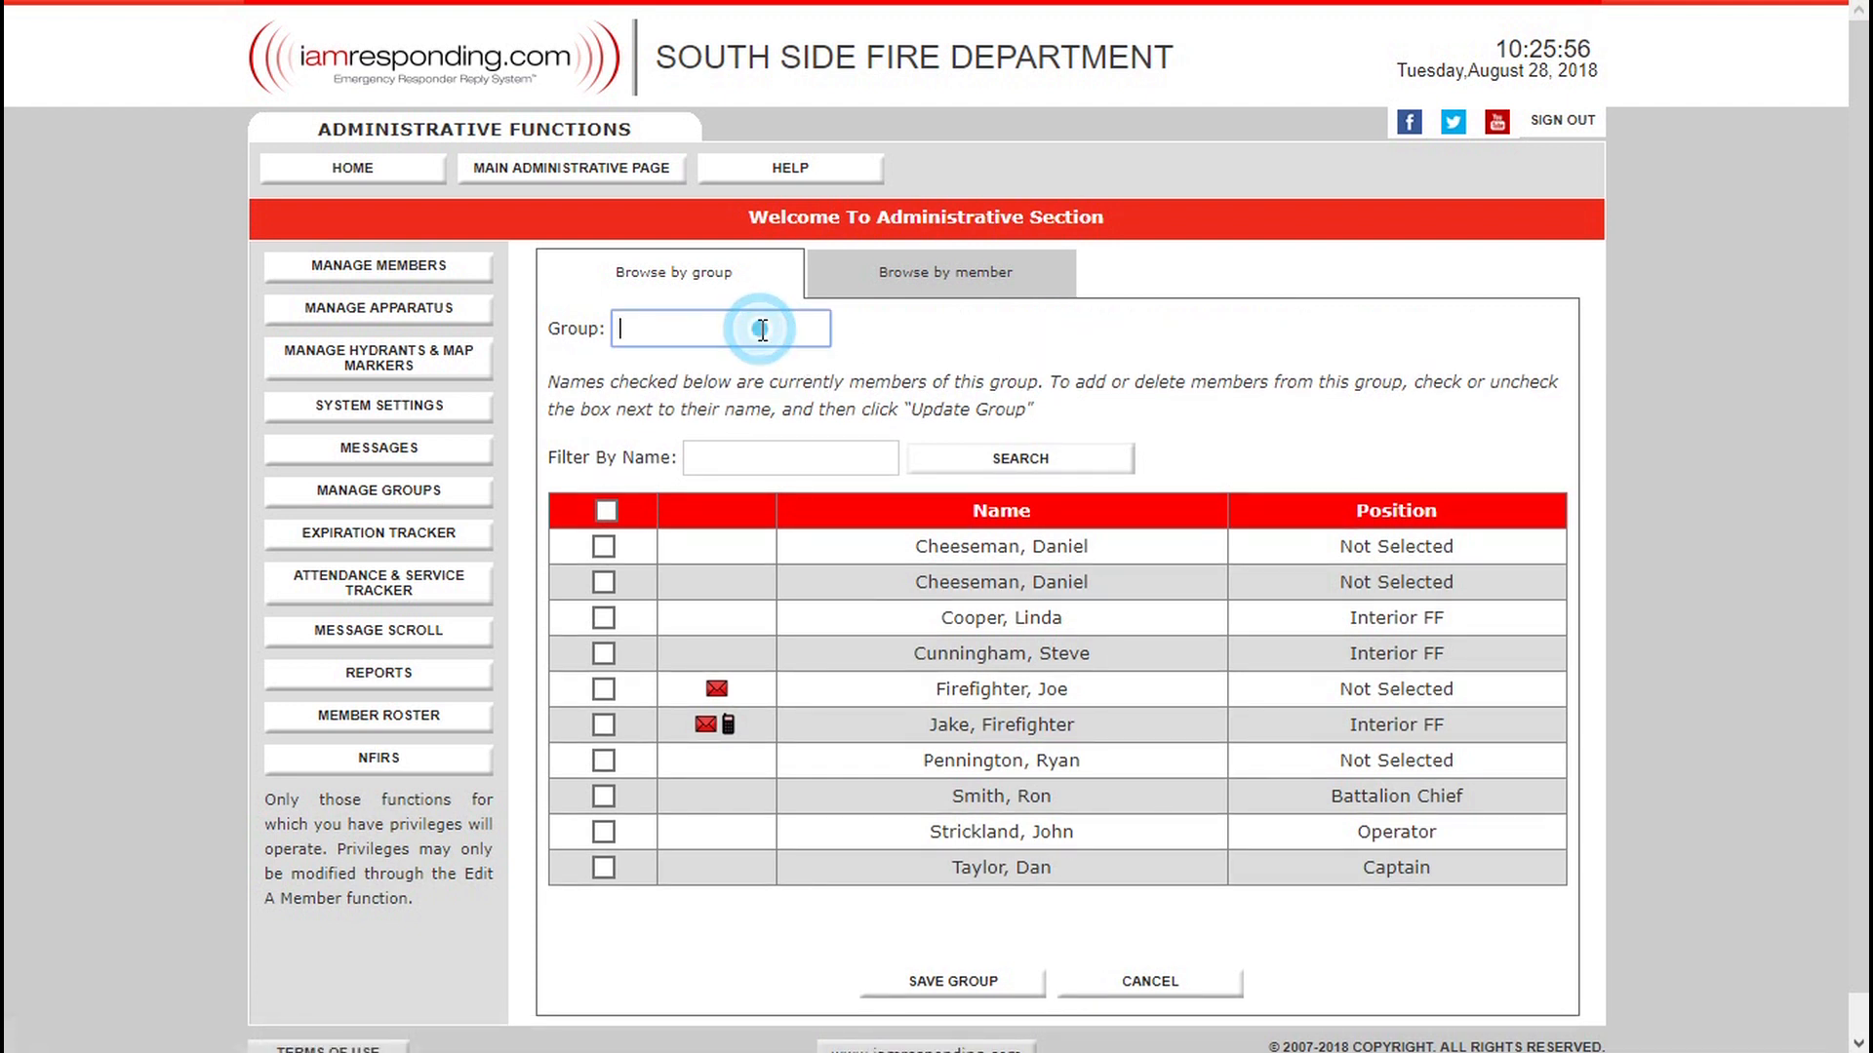
{"action": "type", "text": "Active M"}
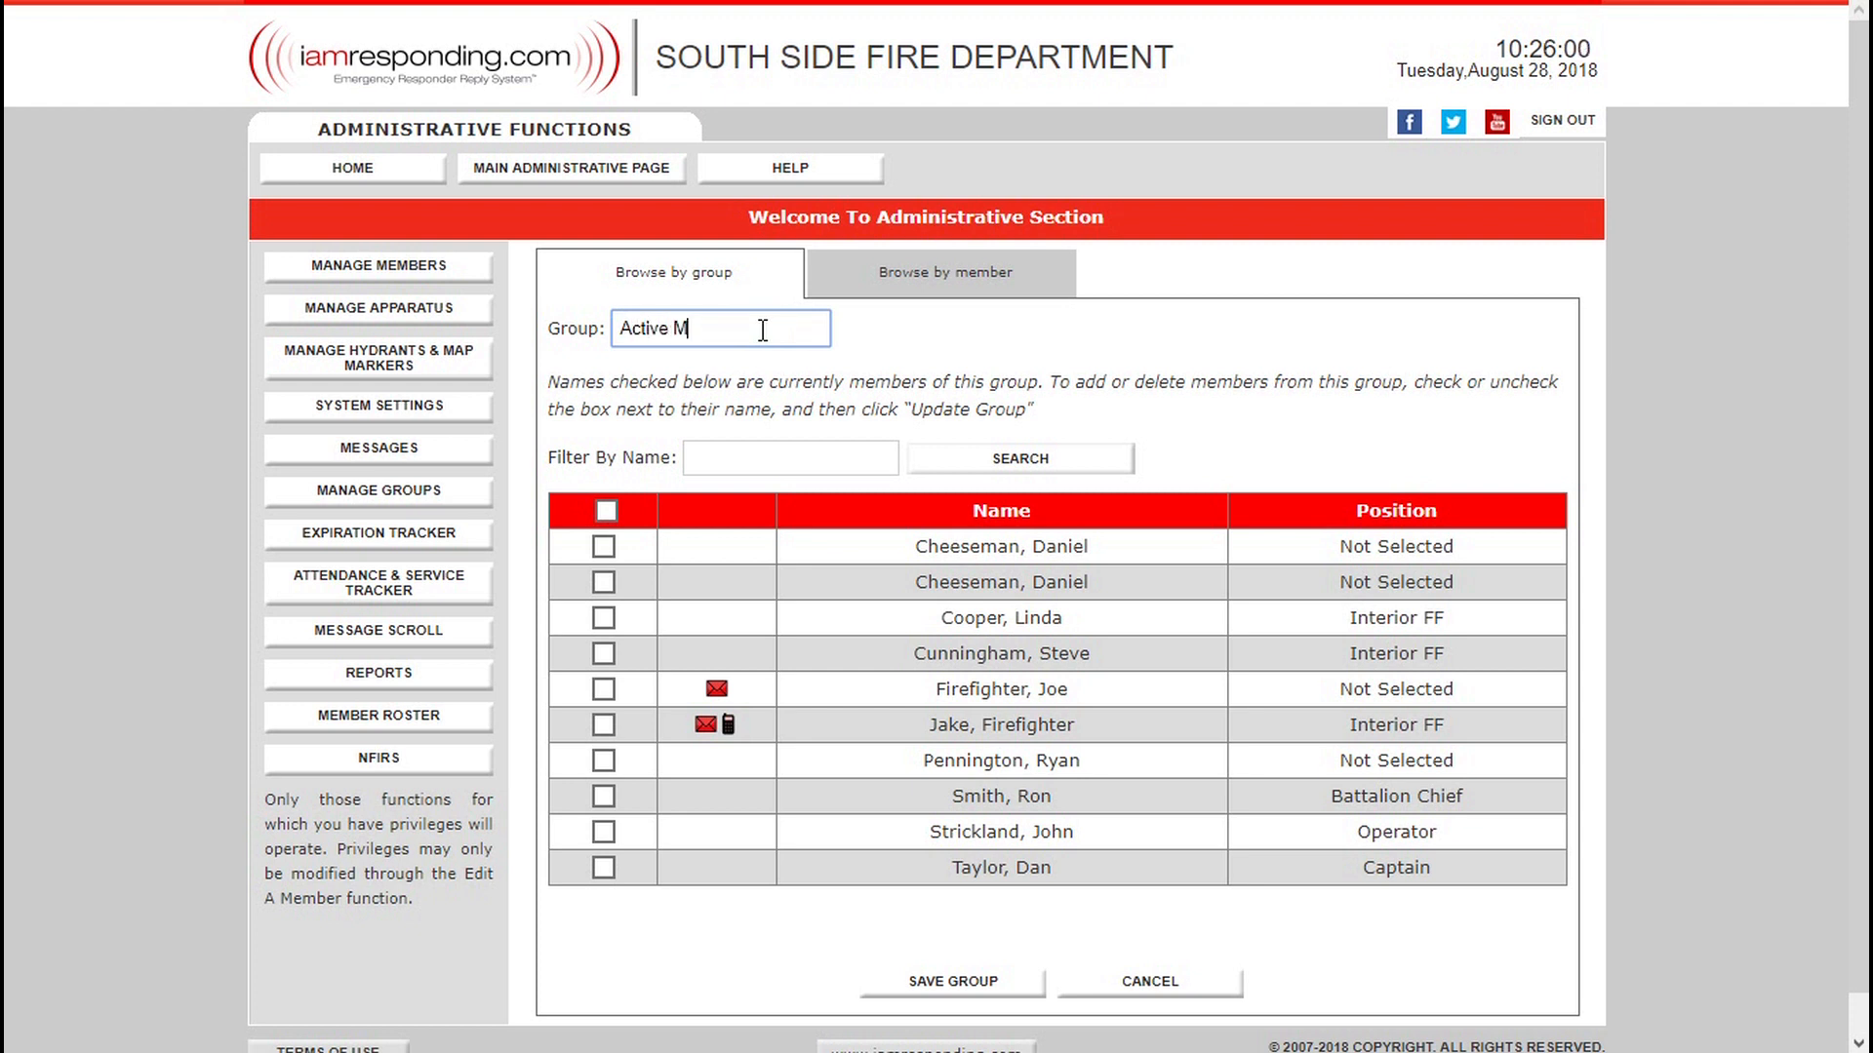
{"action": "type", "text": "embership"}
Include the third through ninth listed members in the Active Membership group and save it.
{"action": "left_click", "coordinate": [603, 618]}
{"action": "left_click", "coordinate": [604, 654]}
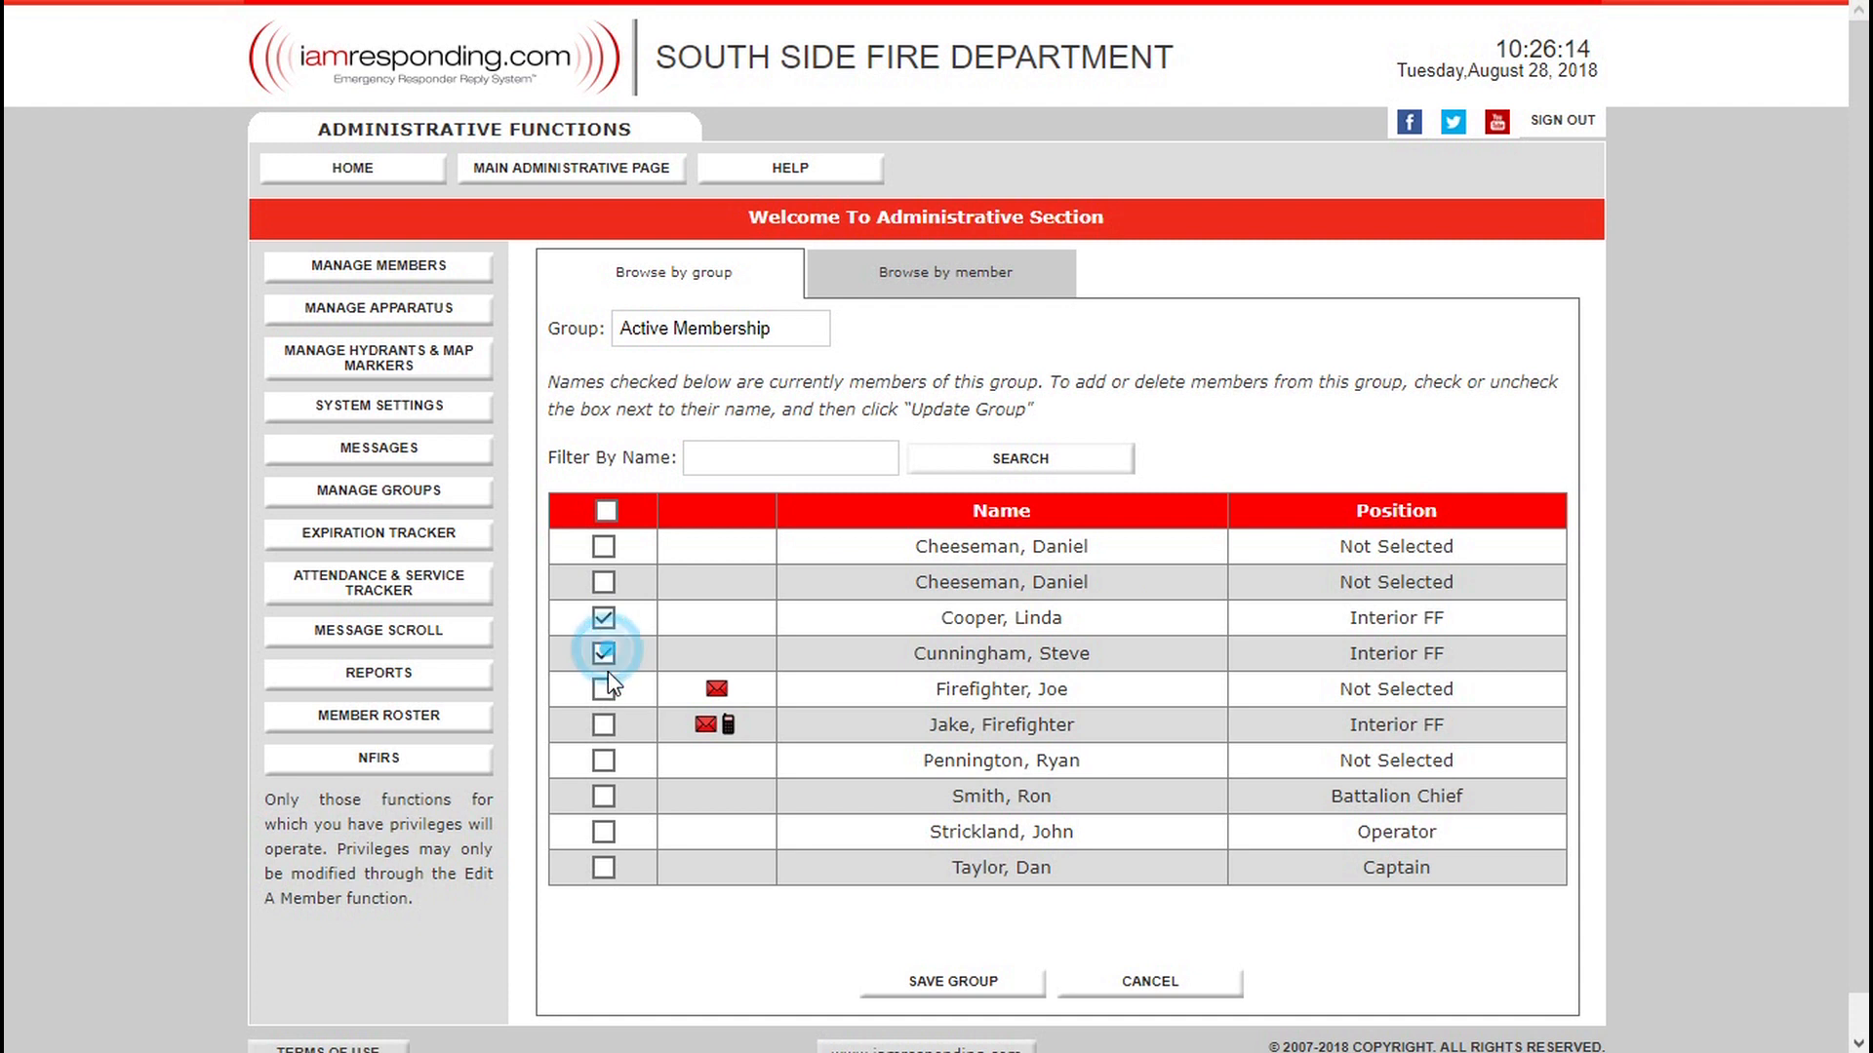
{"action": "left_click", "coordinate": [604, 690]}
{"action": "left_click", "coordinate": [605, 723]}
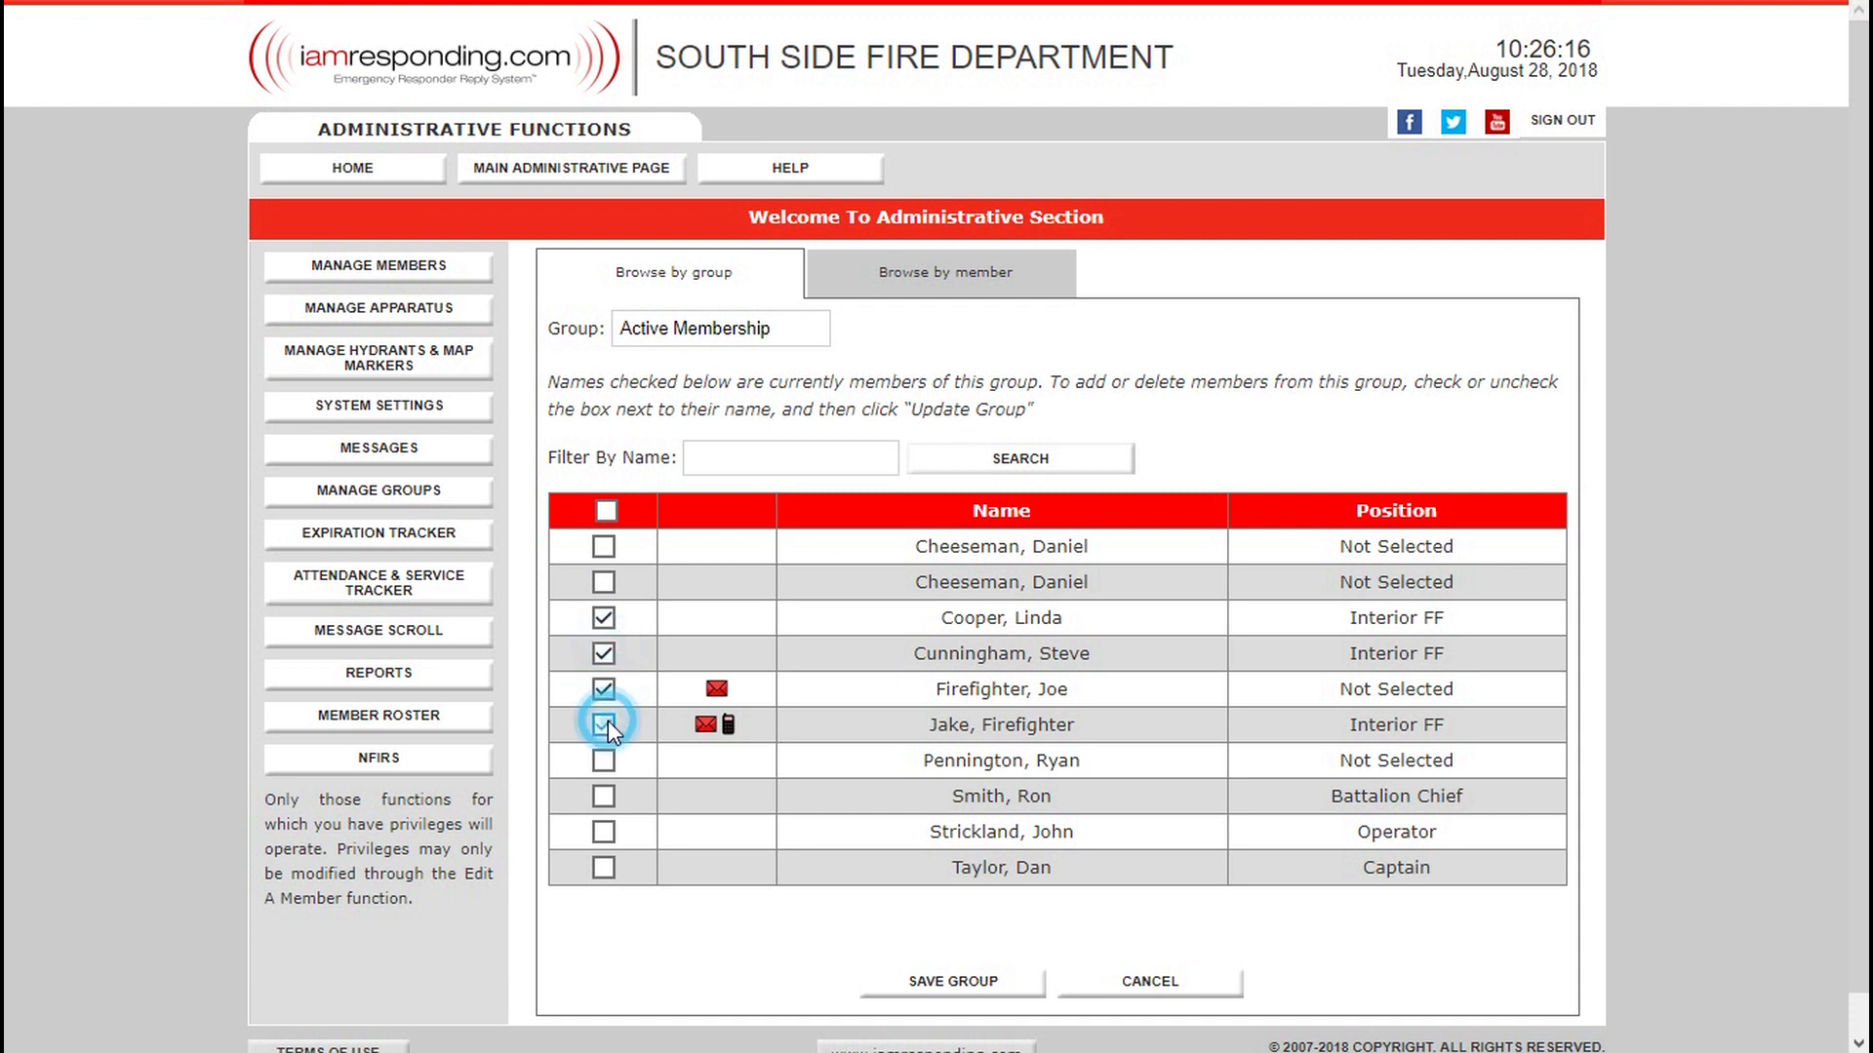
{"action": "left_click", "coordinate": [604, 762]}
{"action": "left_click", "coordinate": [602, 797]}
{"action": "left_click", "coordinate": [1005, 987]}
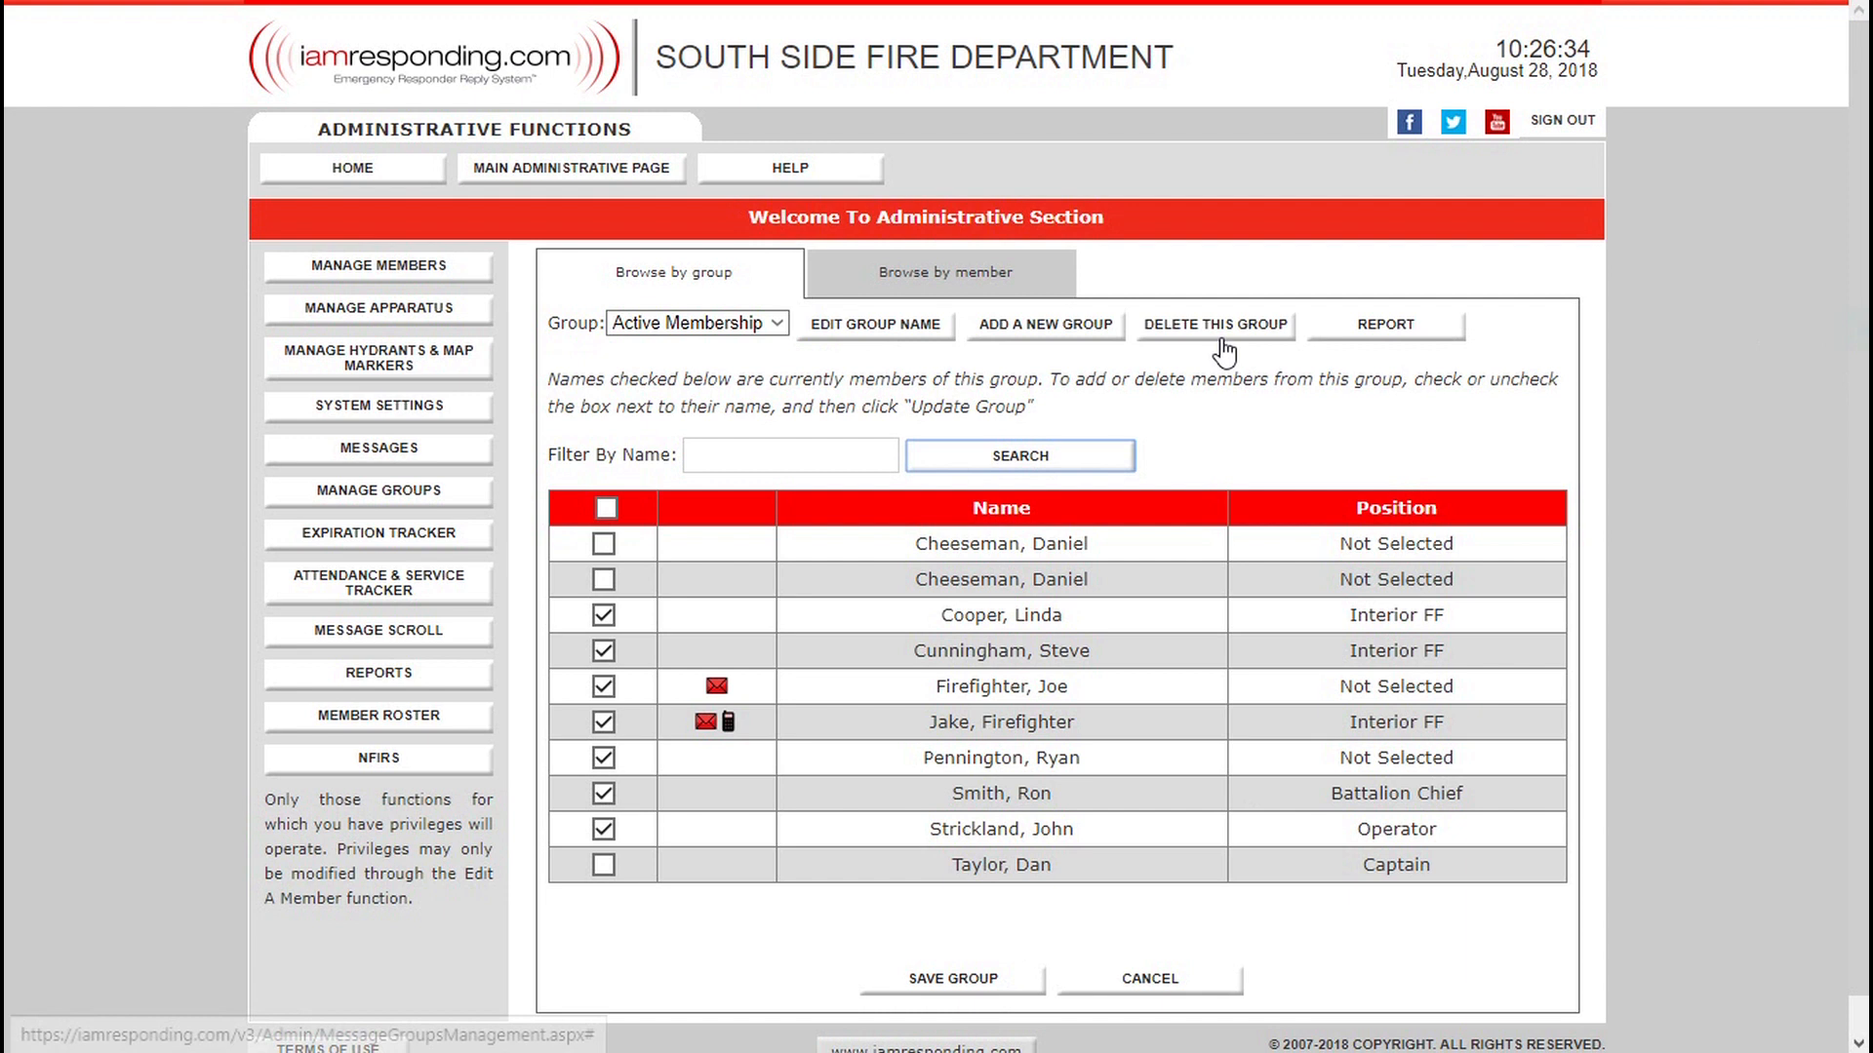
Create a group named Veterans containing the second listed member and the Captain, and save it.
{"action": "left_click", "coordinate": [797, 319]}
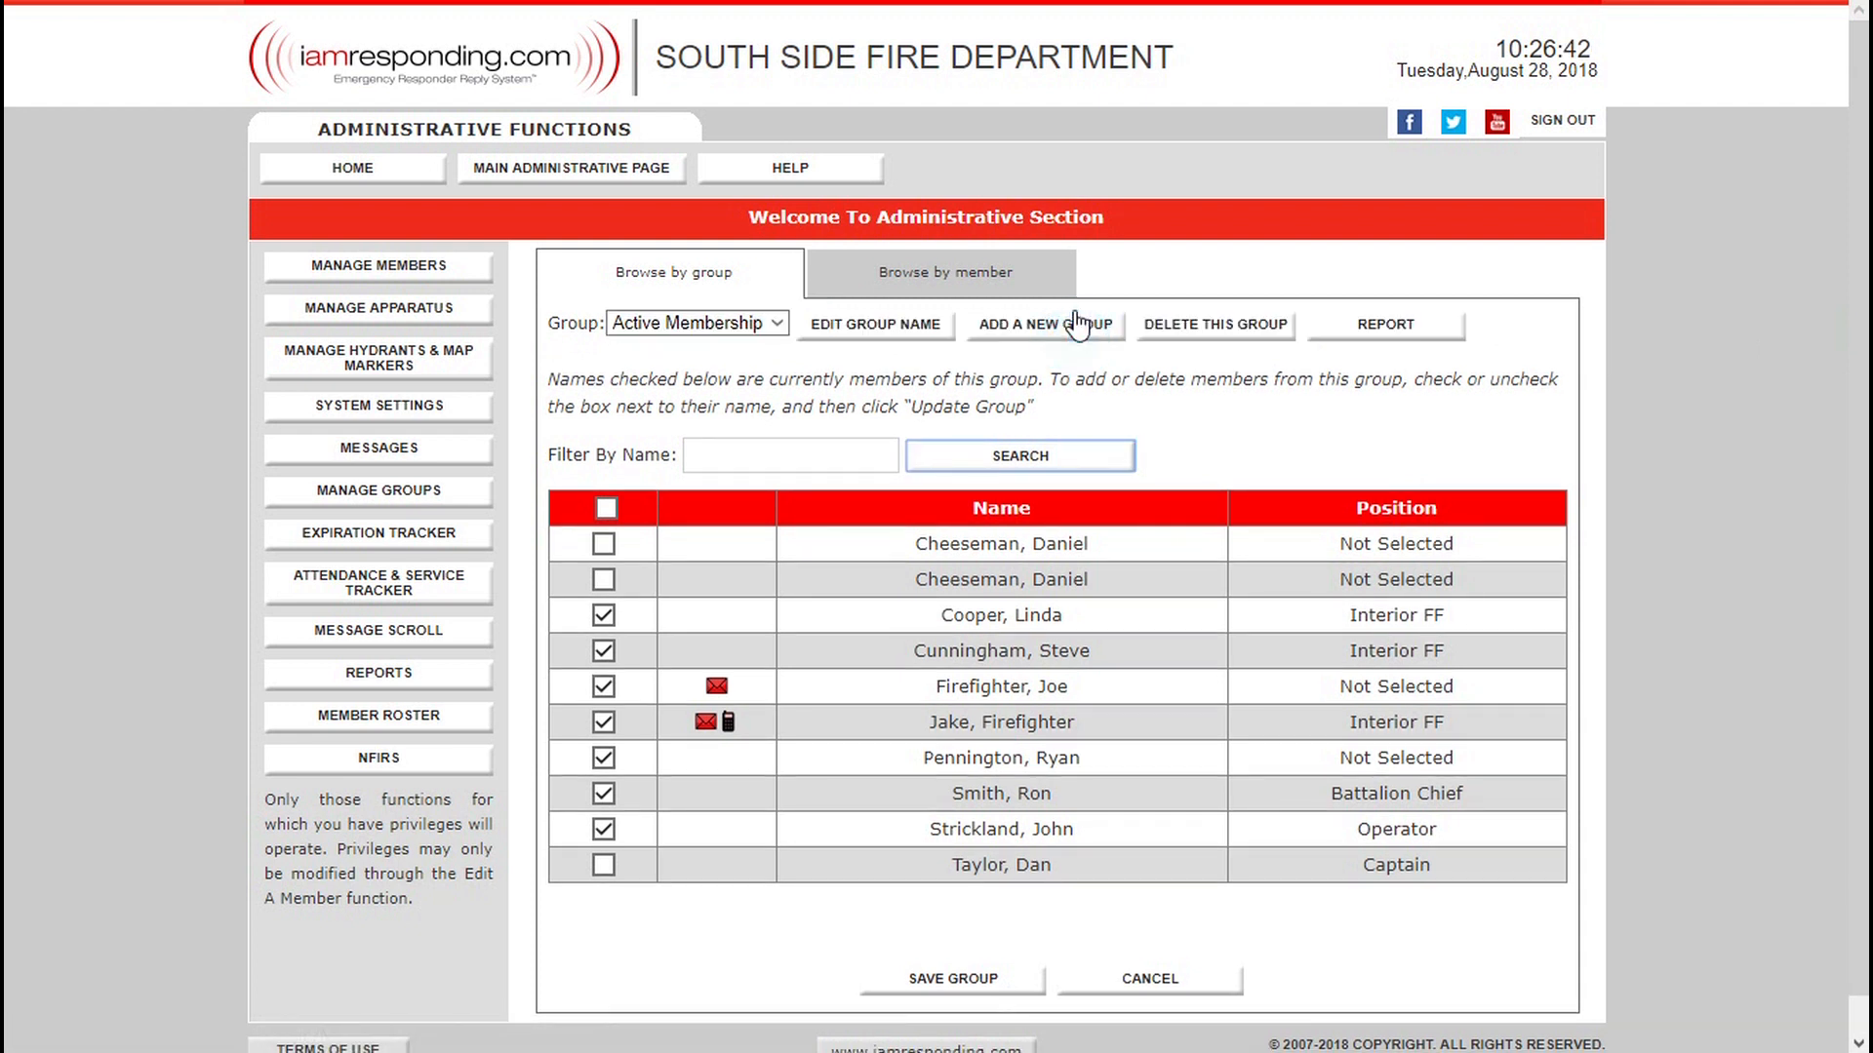
{"action": "left_click", "coordinate": [1075, 325]}
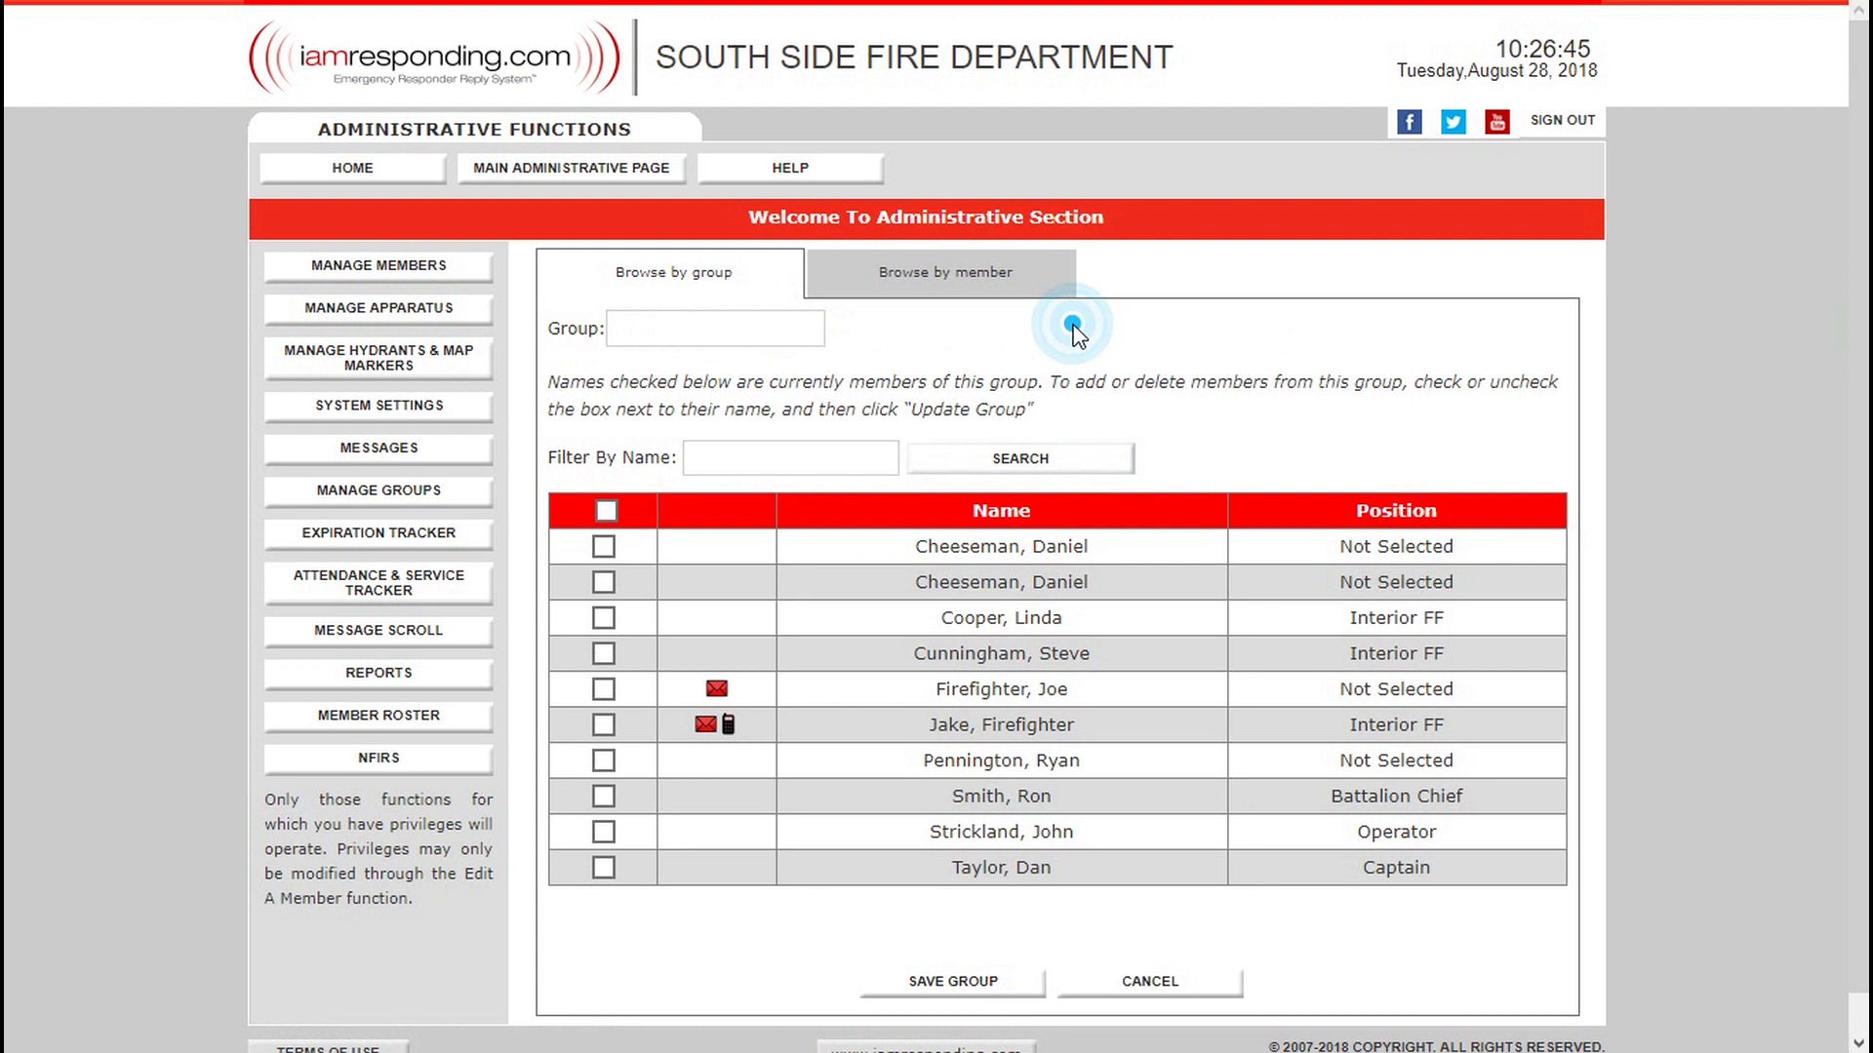
{"action": "left_click", "coordinate": [699, 325]}
{"action": "type", "text": "Vet"}
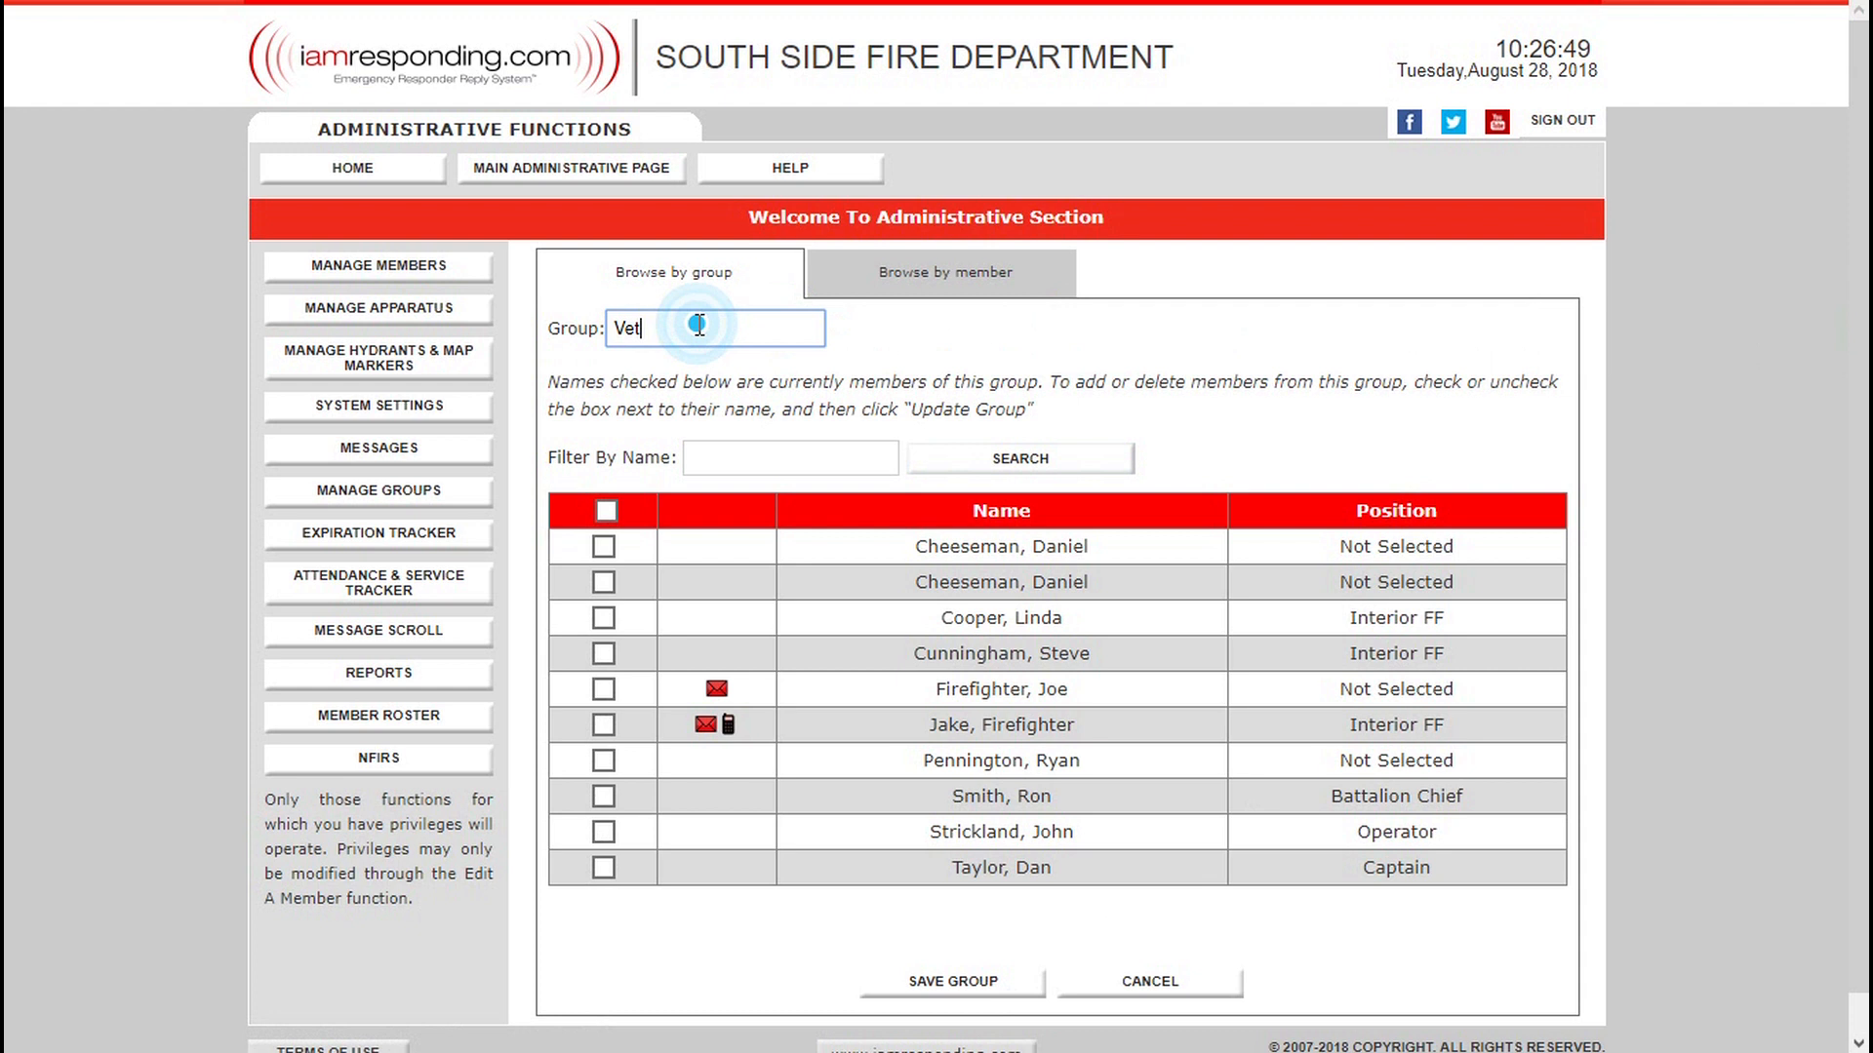
{"action": "type", "text": "erns"}
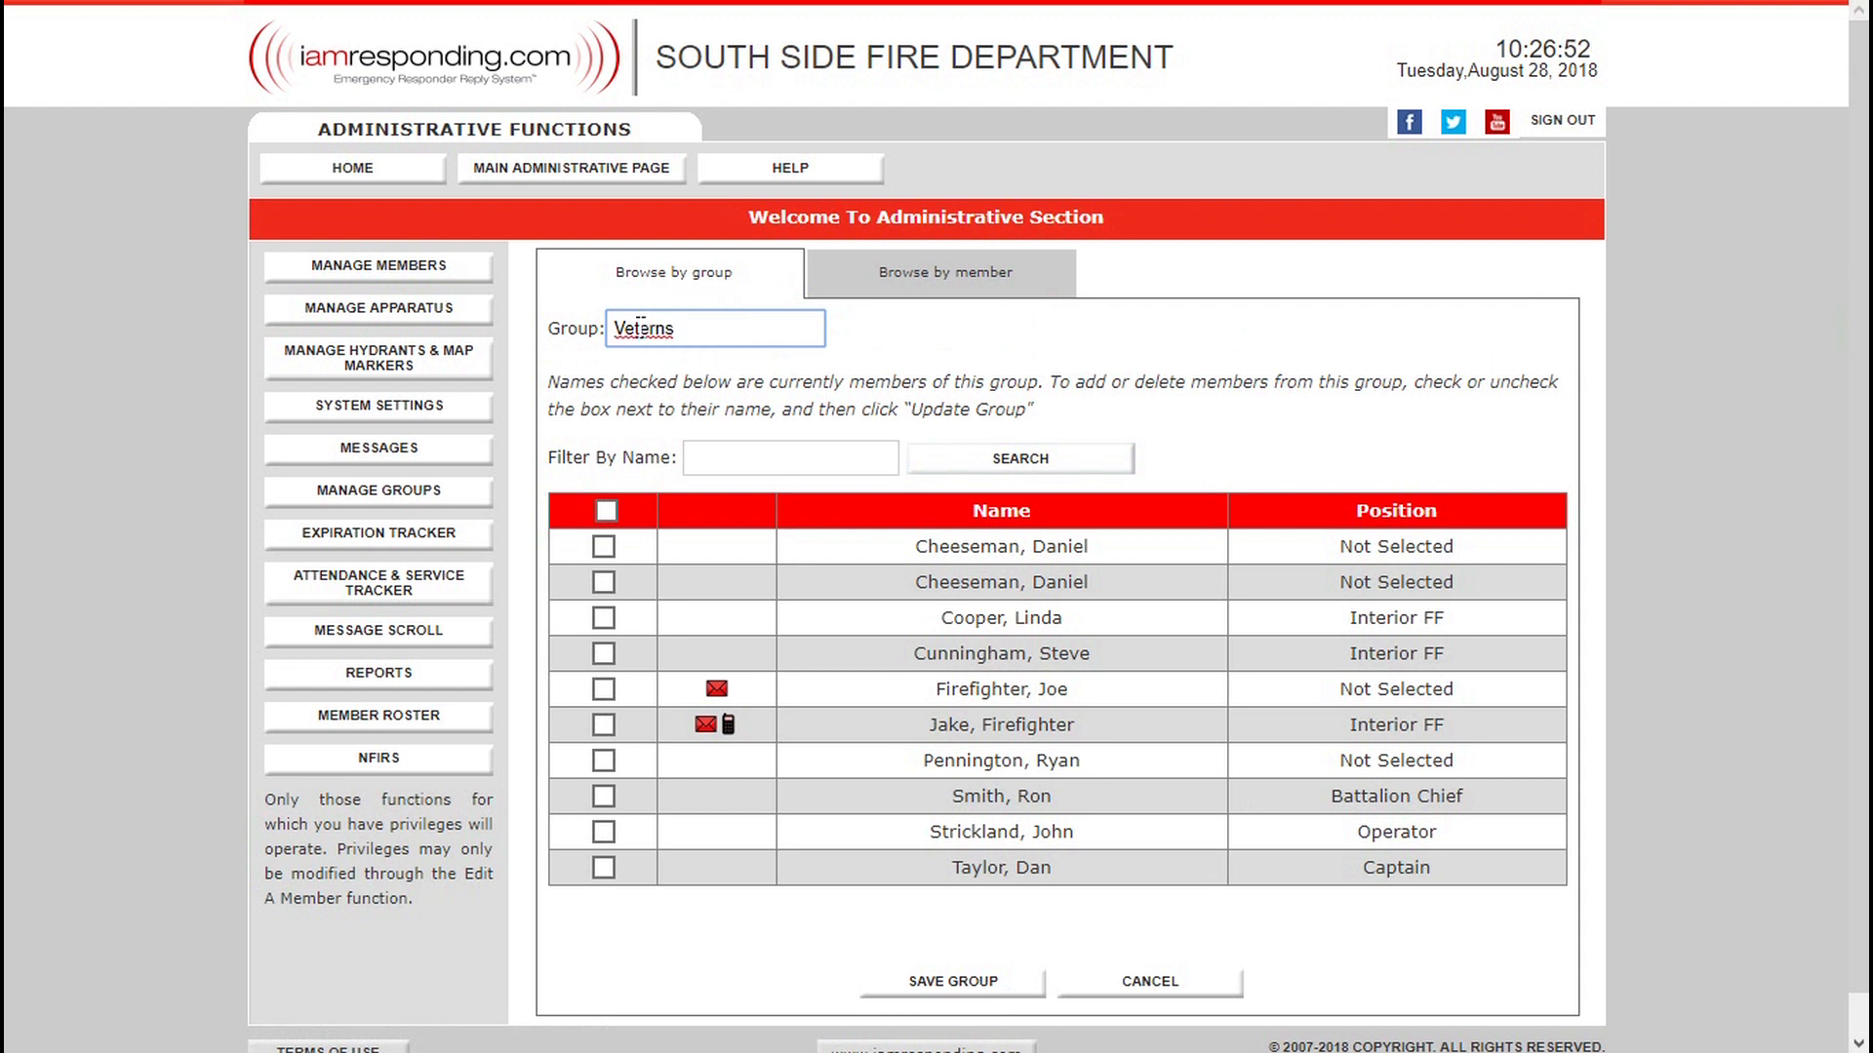
{"action": "left_click", "coordinate": [847, 379]}
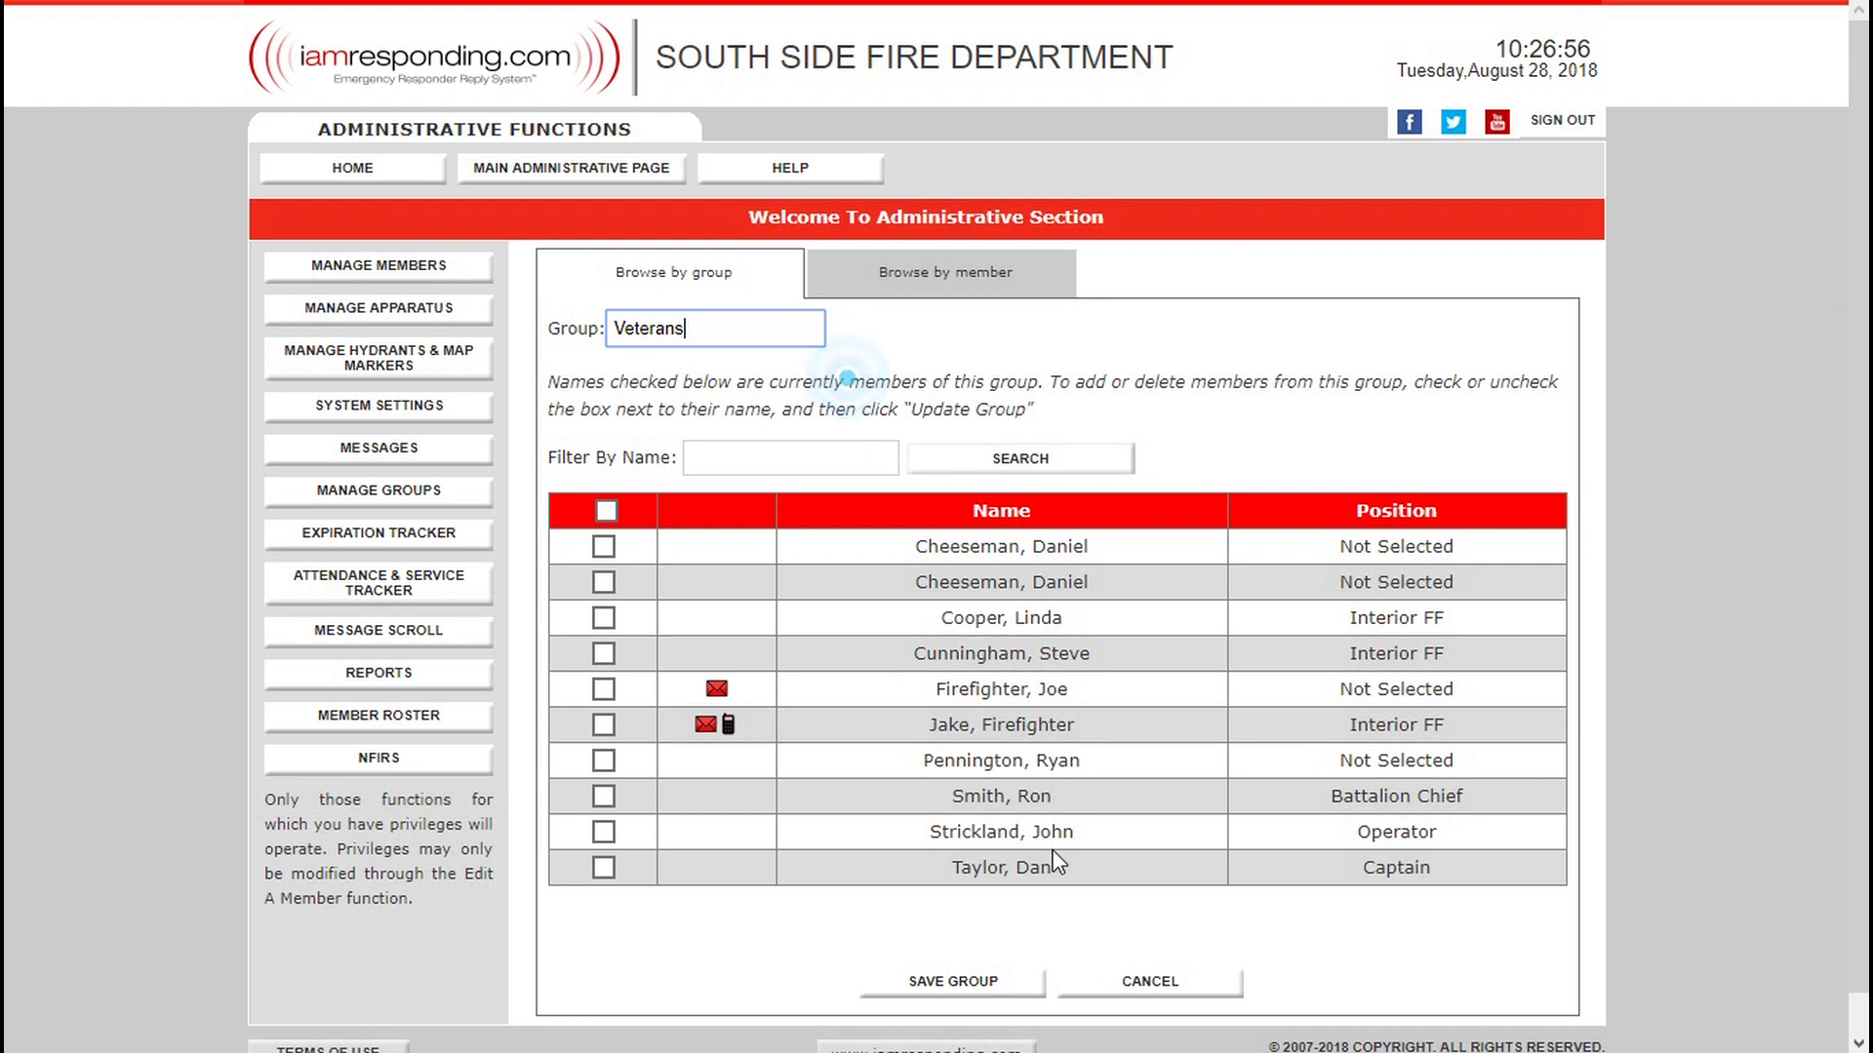
{"action": "left_click", "coordinate": [603, 868]}
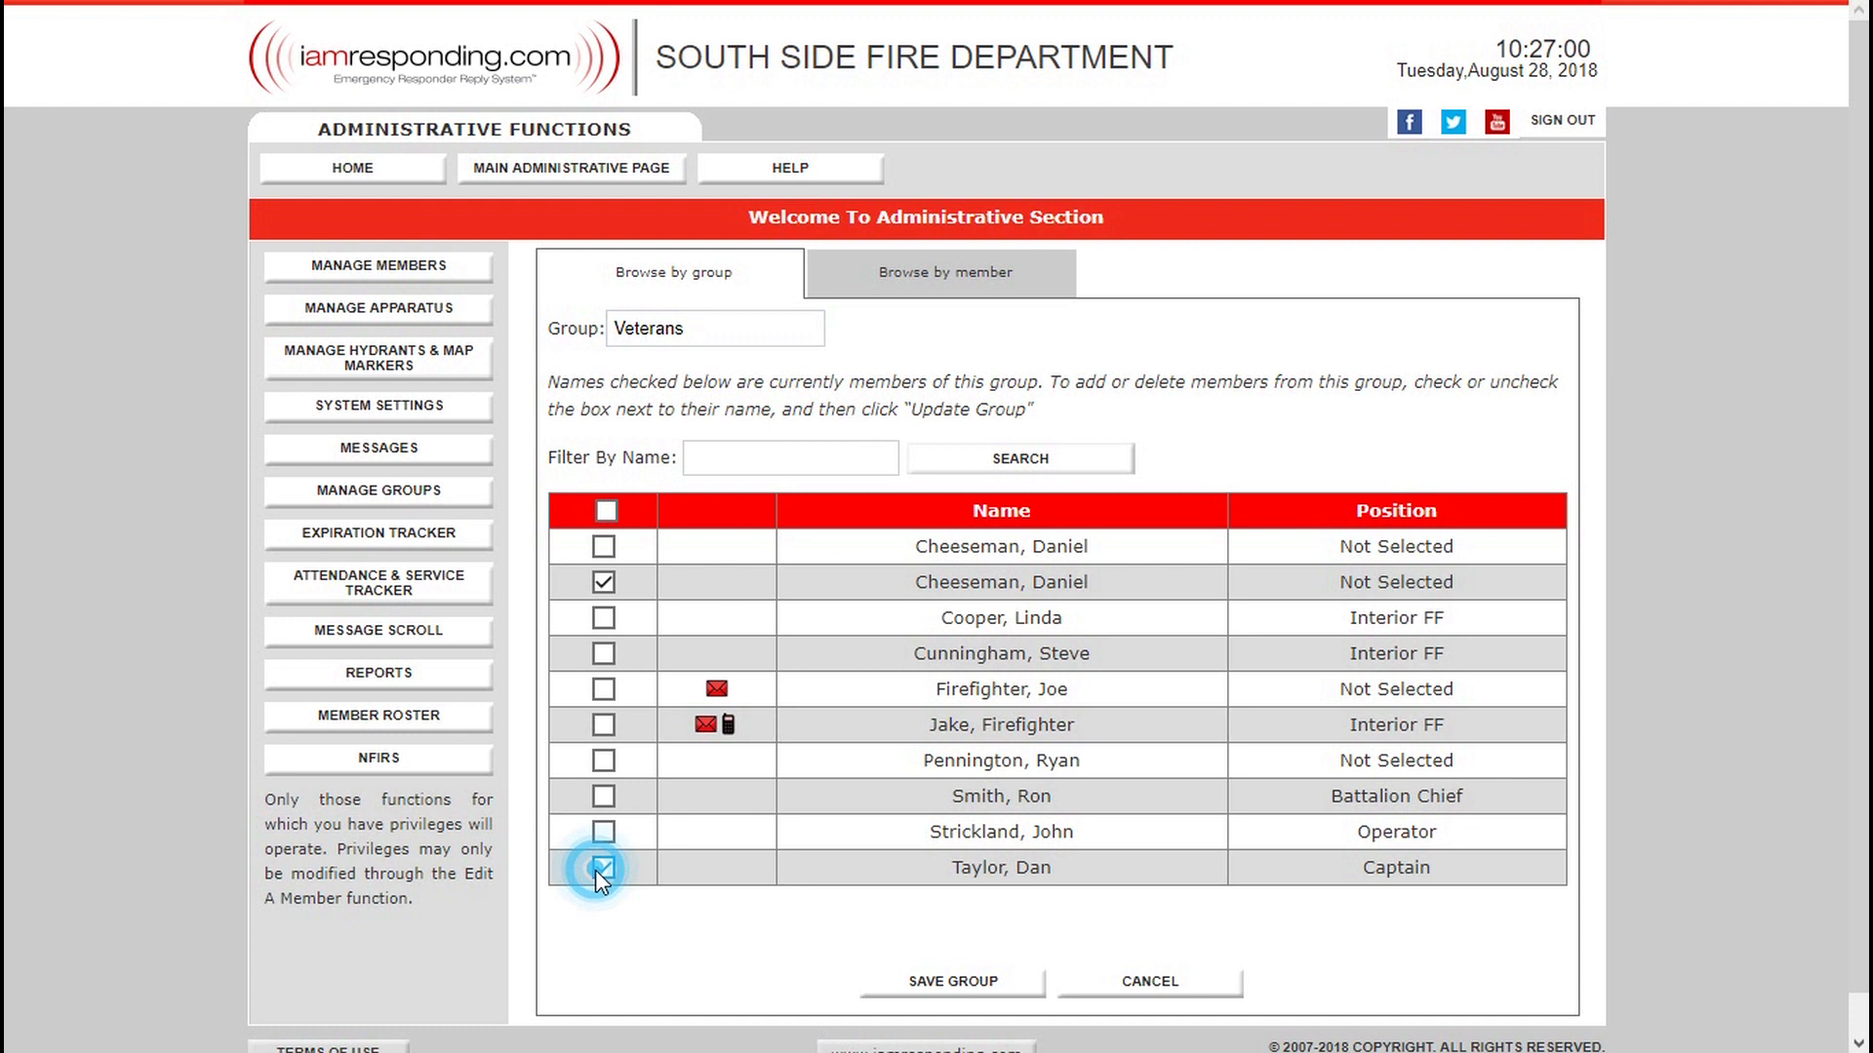
{"action": "left_click", "coordinate": [997, 974]}
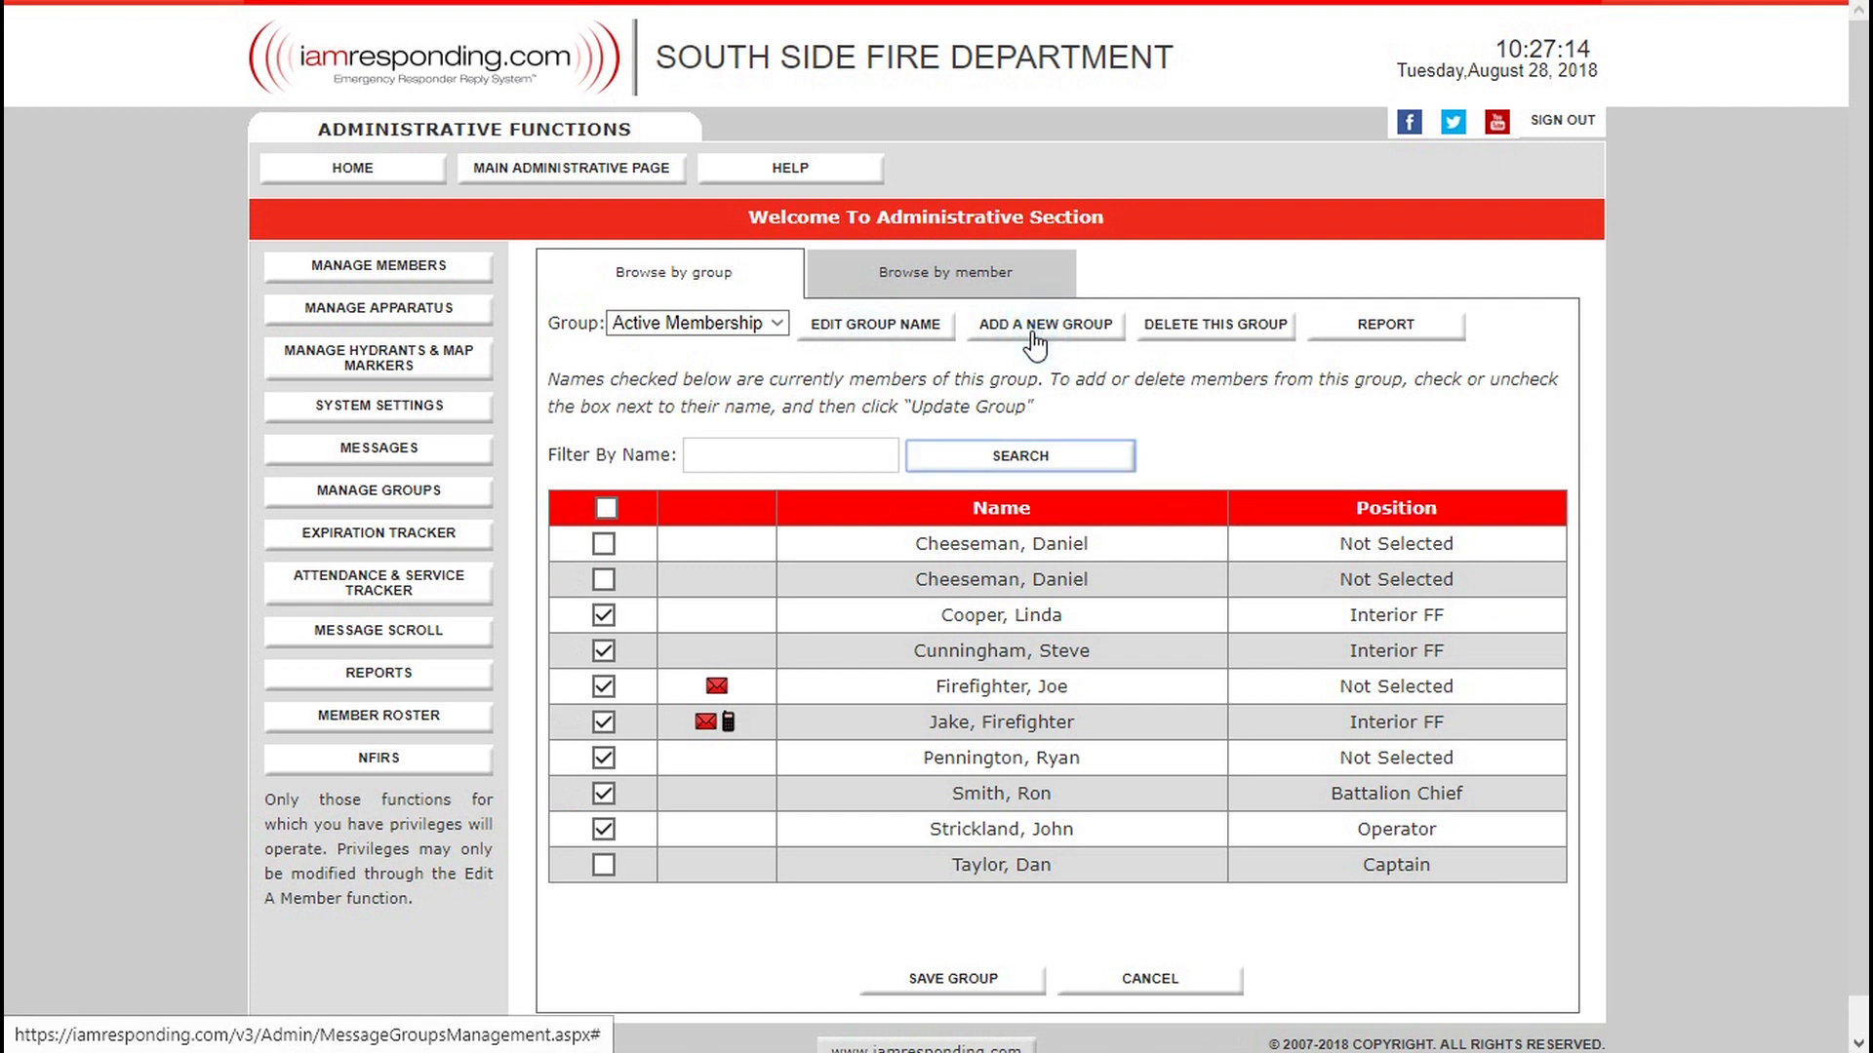
Add the Battalion Chief, the Captain and the fourth listed member, an Interior FF, to the Officers/Leadership group and save it.
{"action": "left_click", "coordinate": [720, 587]}
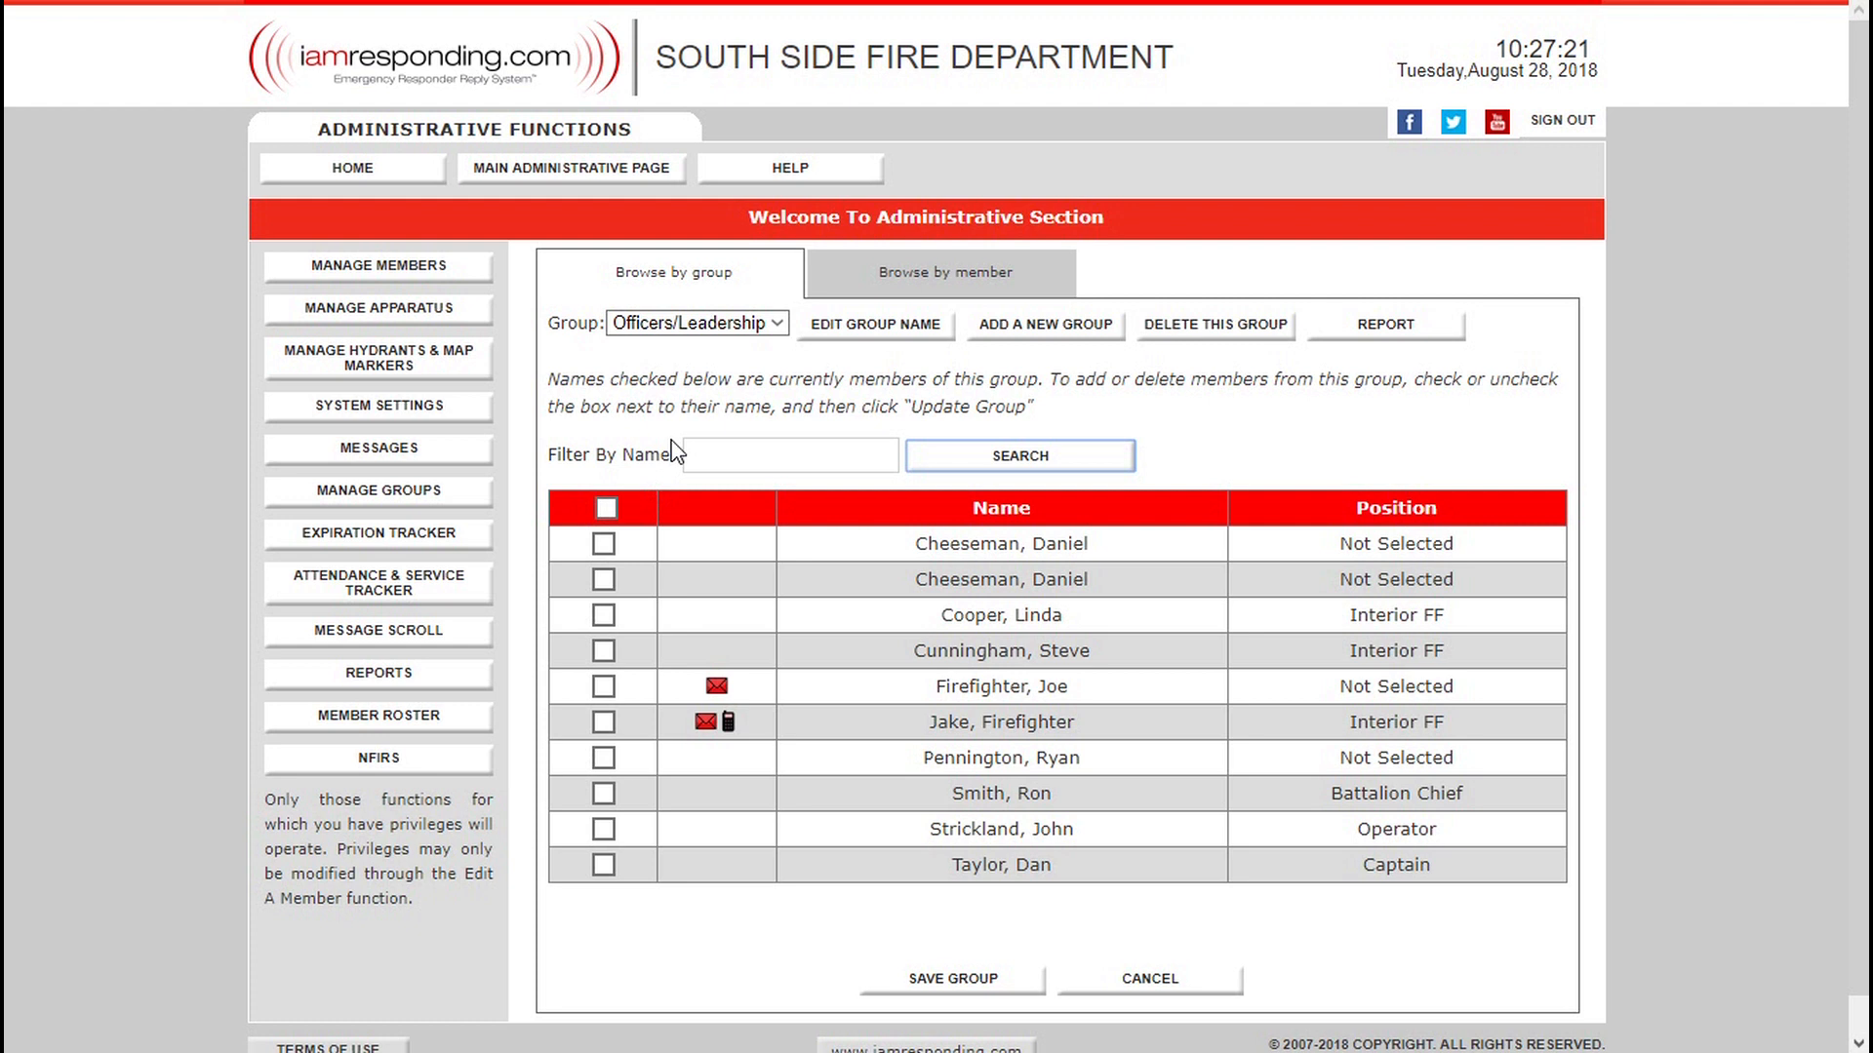
{"action": "left_click", "coordinate": [603, 793]}
{"action": "left_click", "coordinate": [604, 864]}
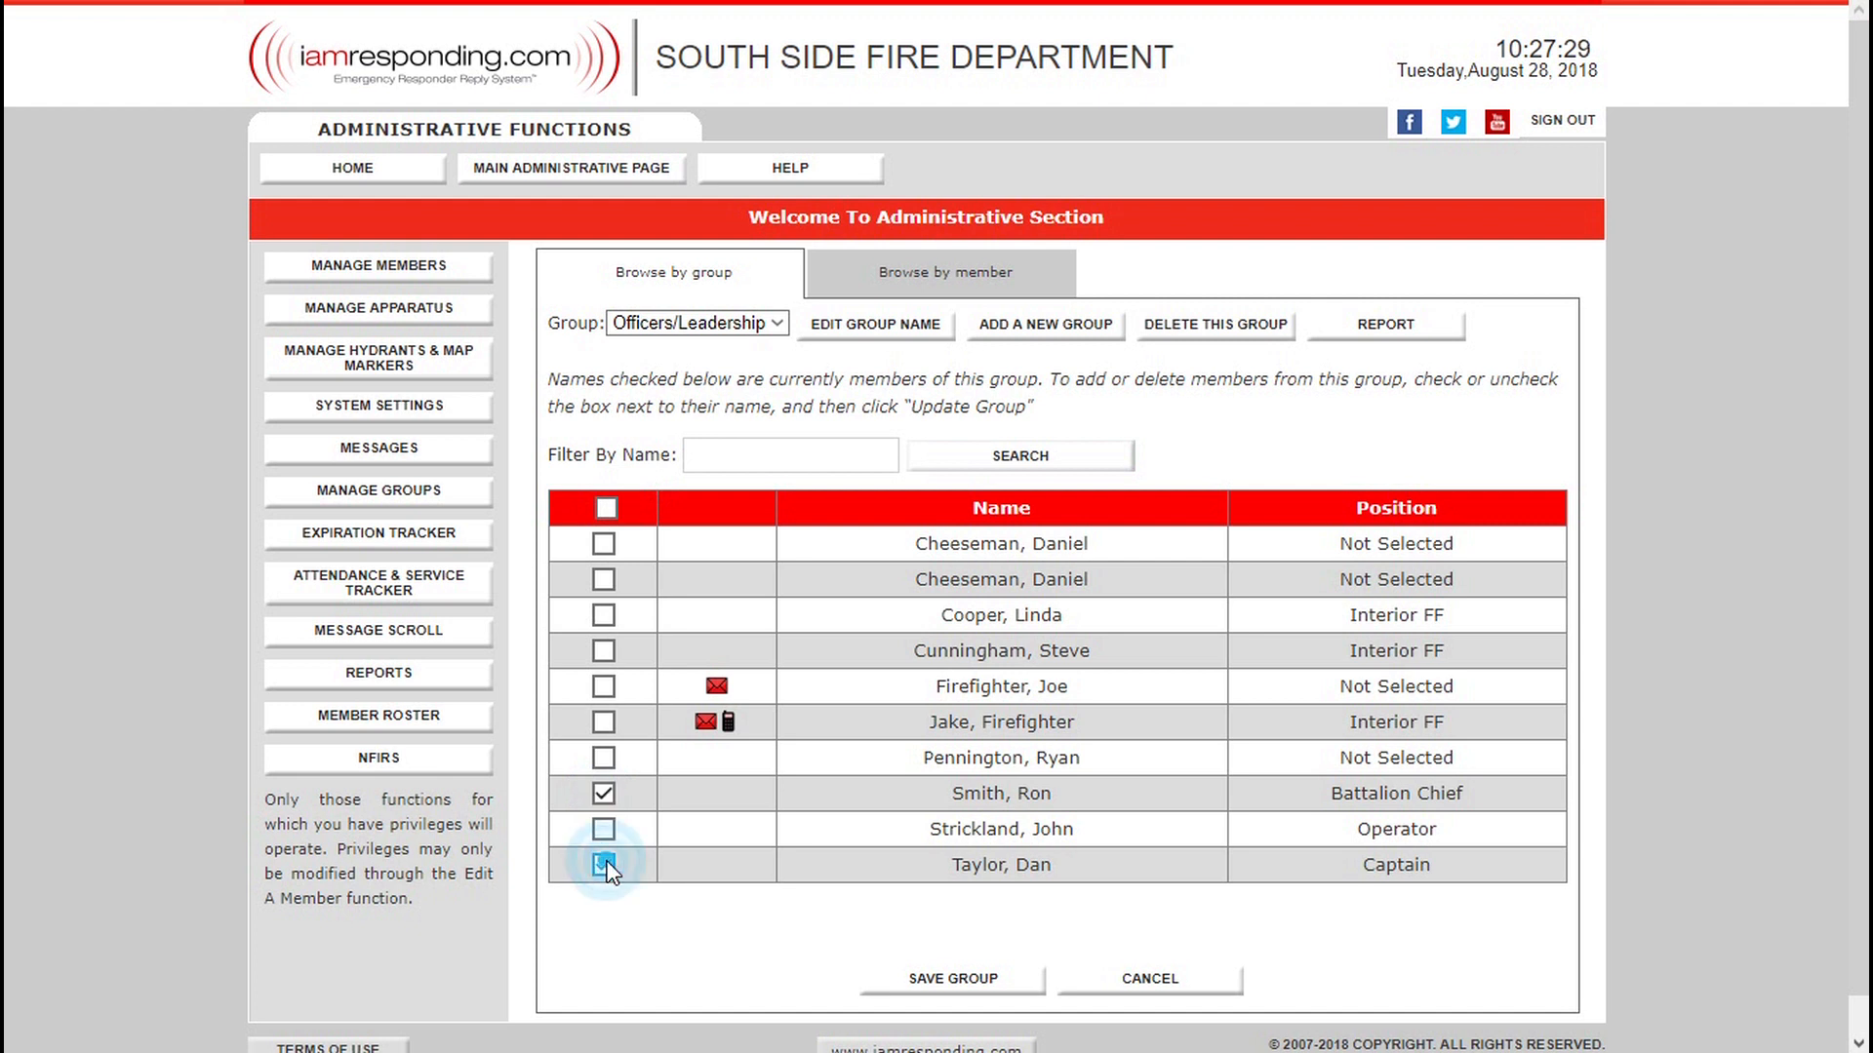
{"action": "left_click", "coordinate": [604, 651]}
{"action": "left_click", "coordinate": [942, 976]}
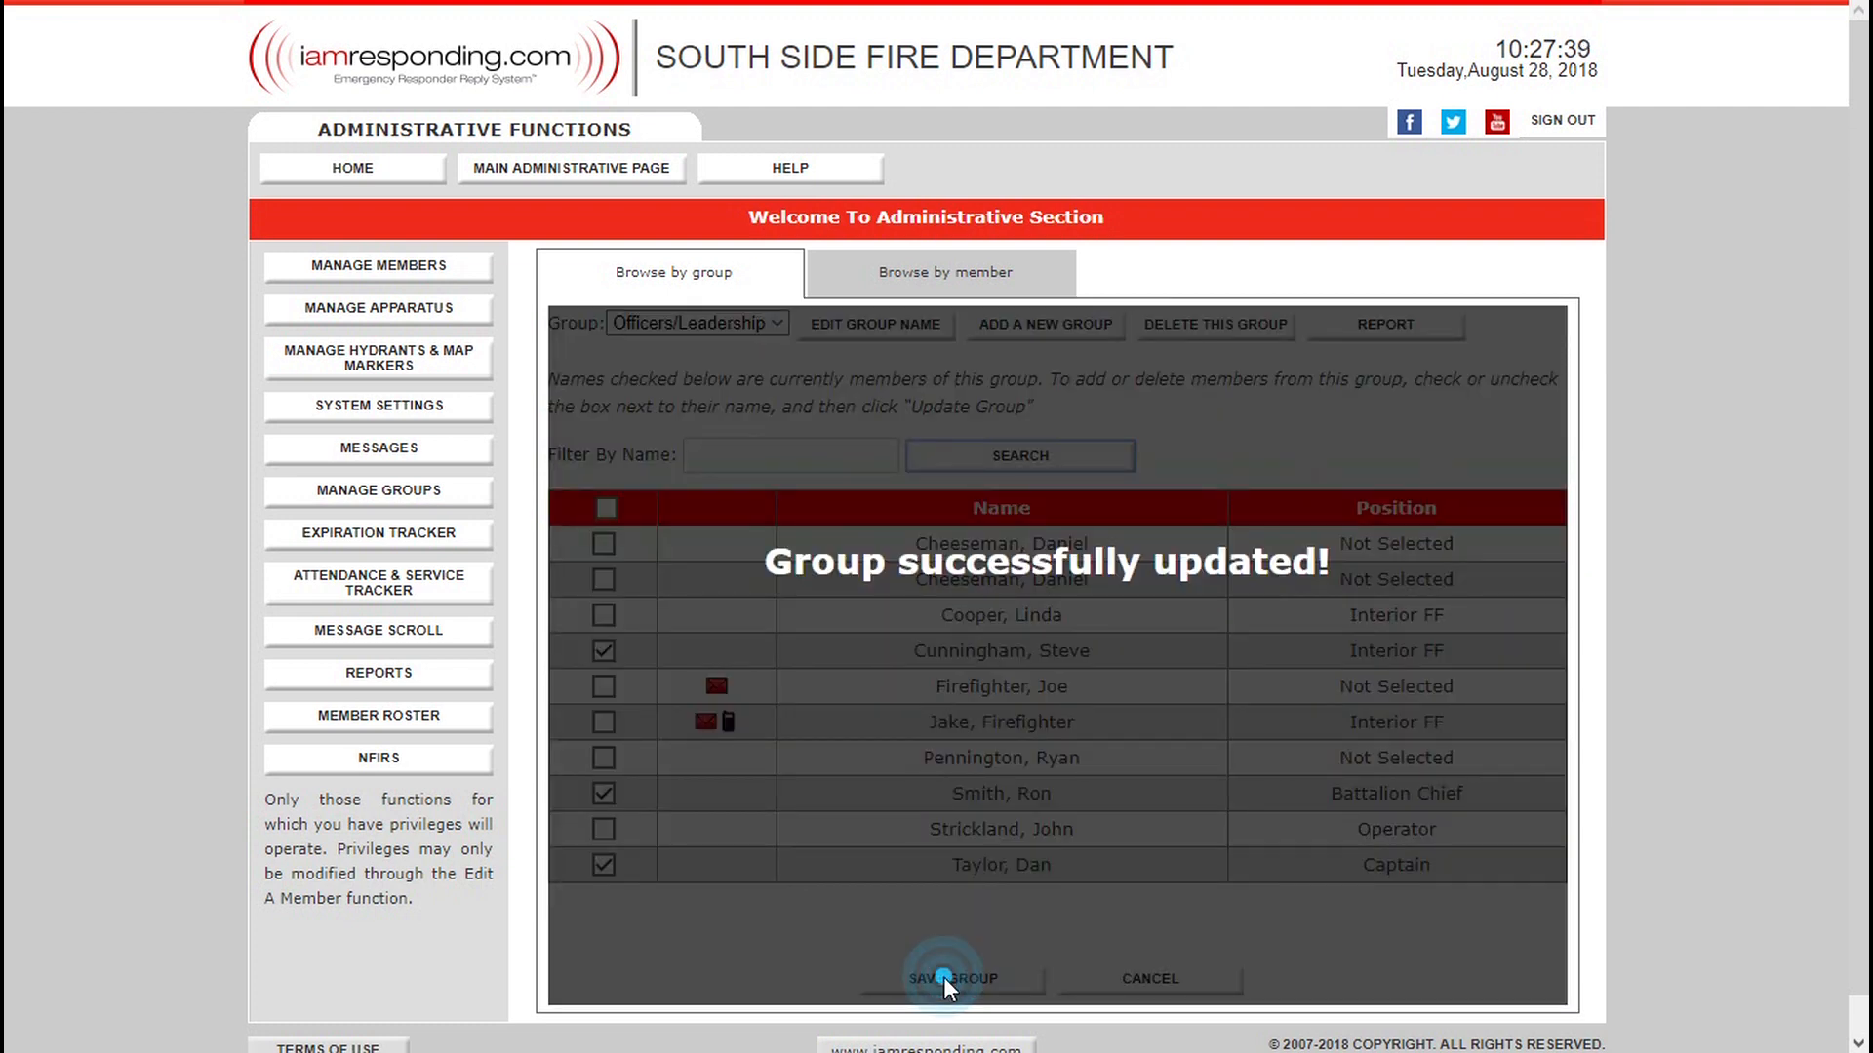
Check the Duty Crew 1 group, then add the first listed member to the Officers/Leadership group and save it.
{"action": "left_click", "coordinate": [689, 325]}
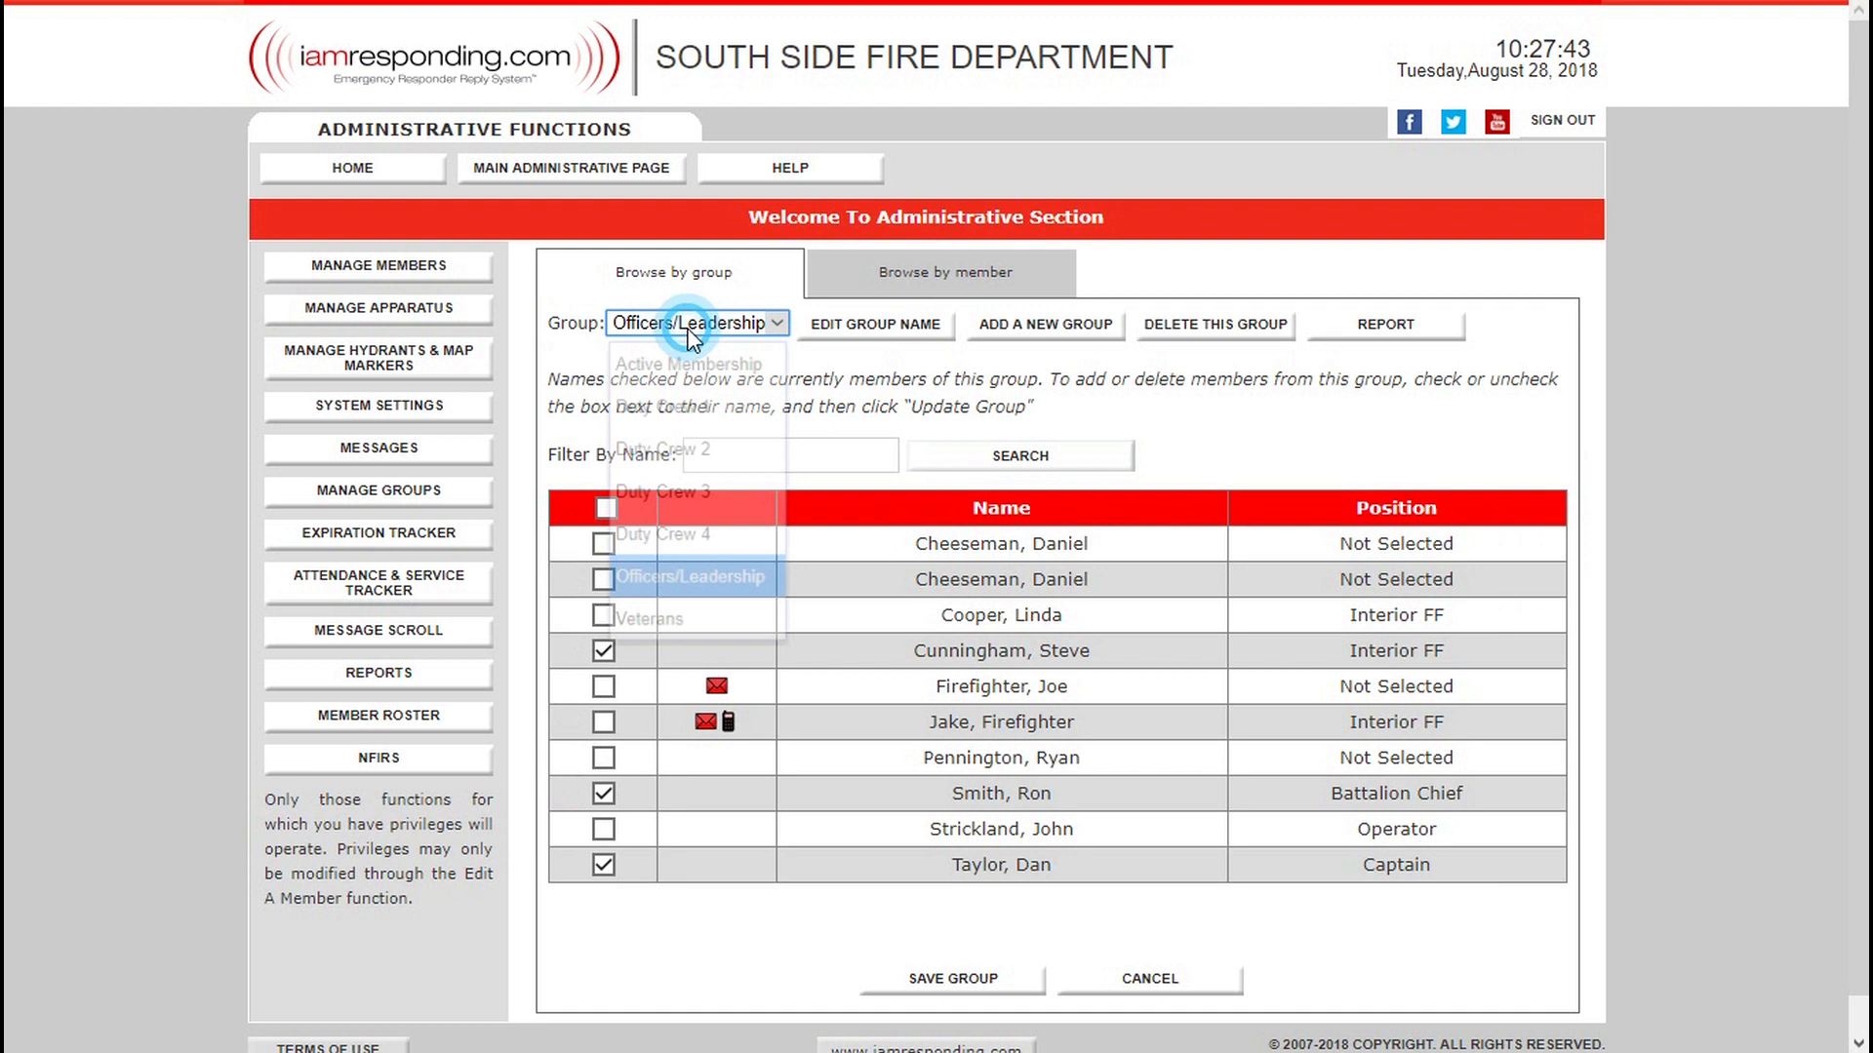
{"action": "left_click", "coordinate": [685, 409]}
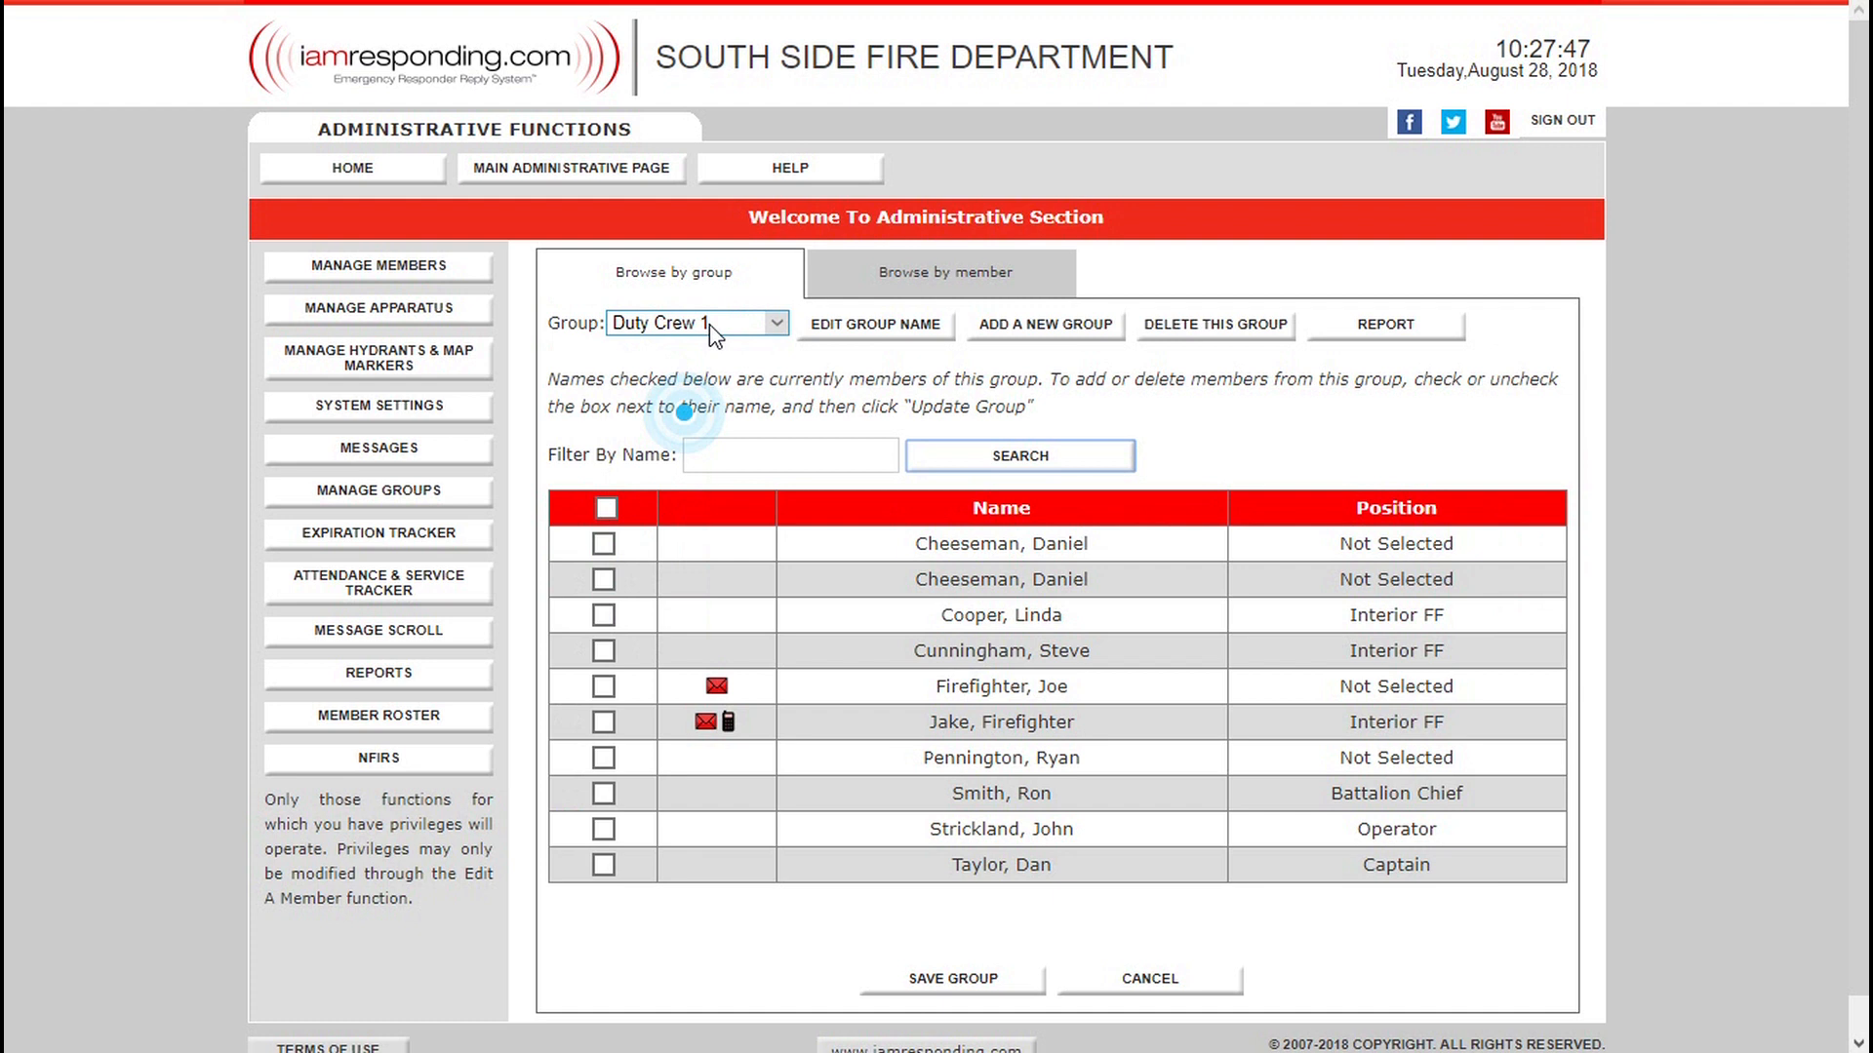
{"action": "left_click", "coordinate": [712, 330]}
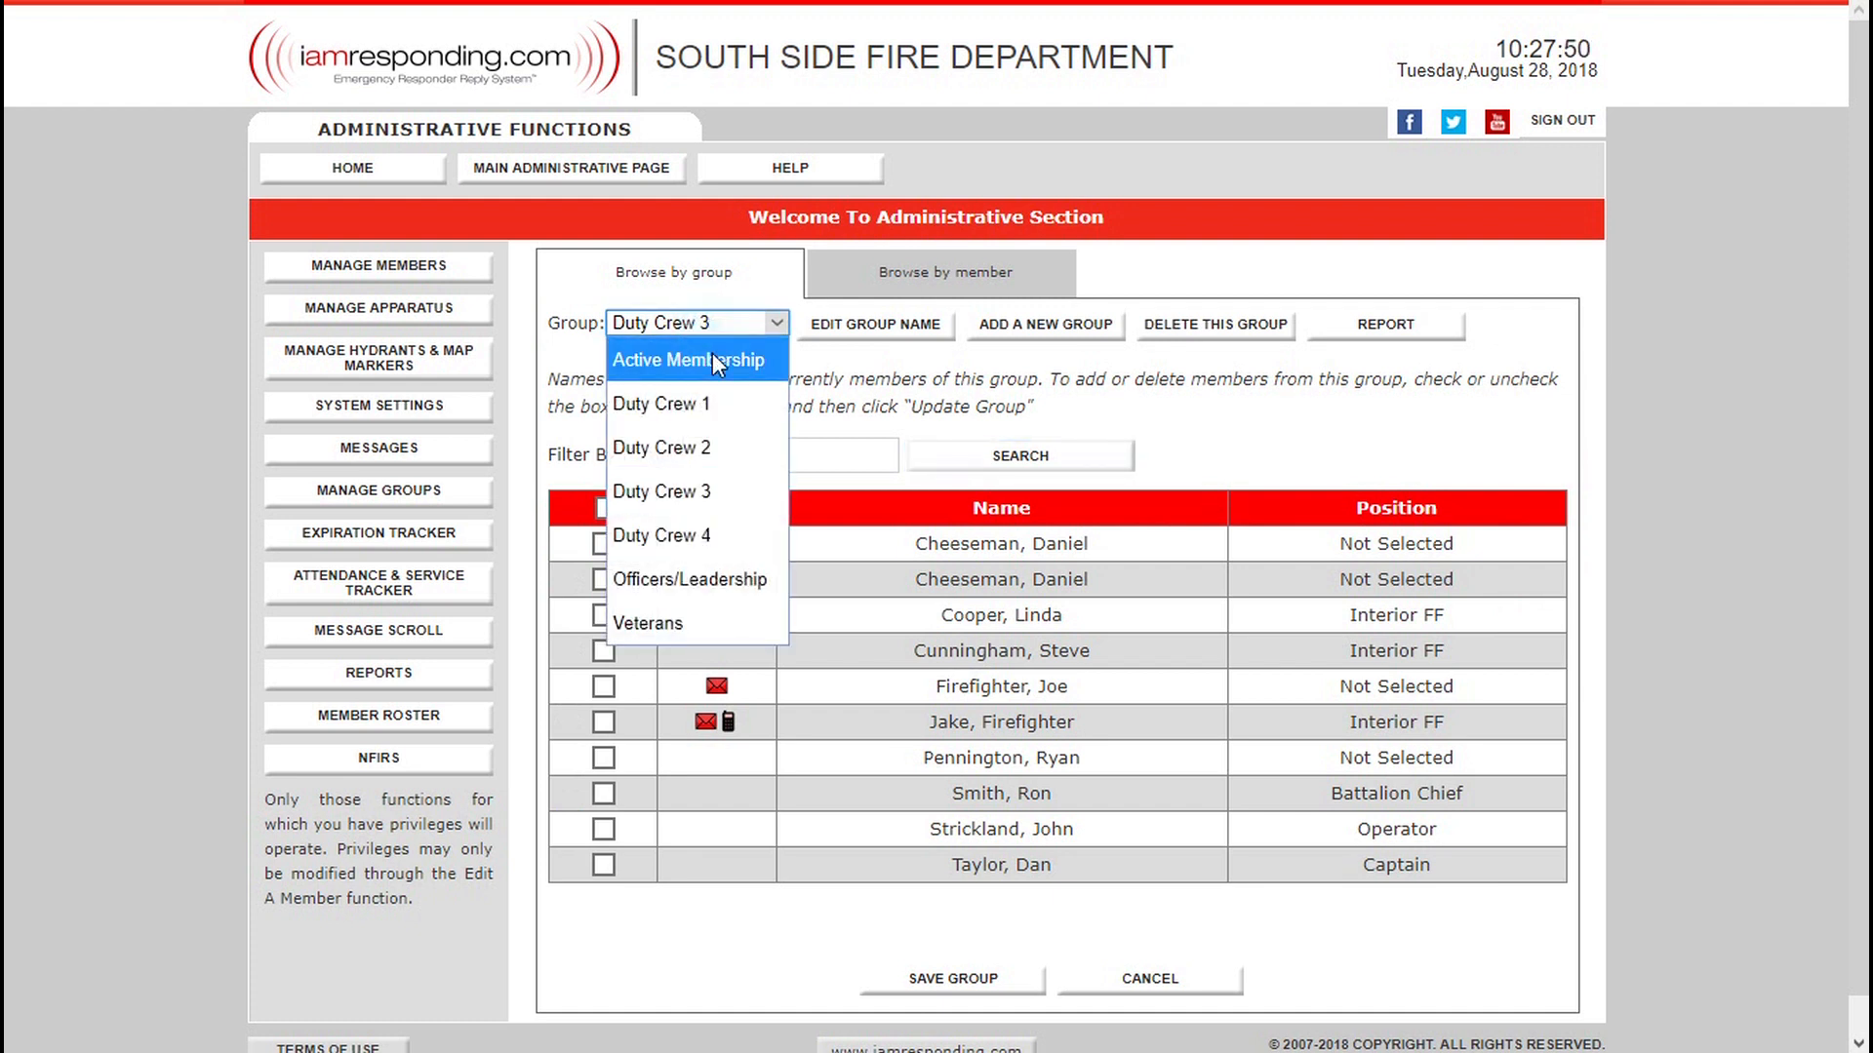
{"action": "left_click", "coordinate": [689, 578]}
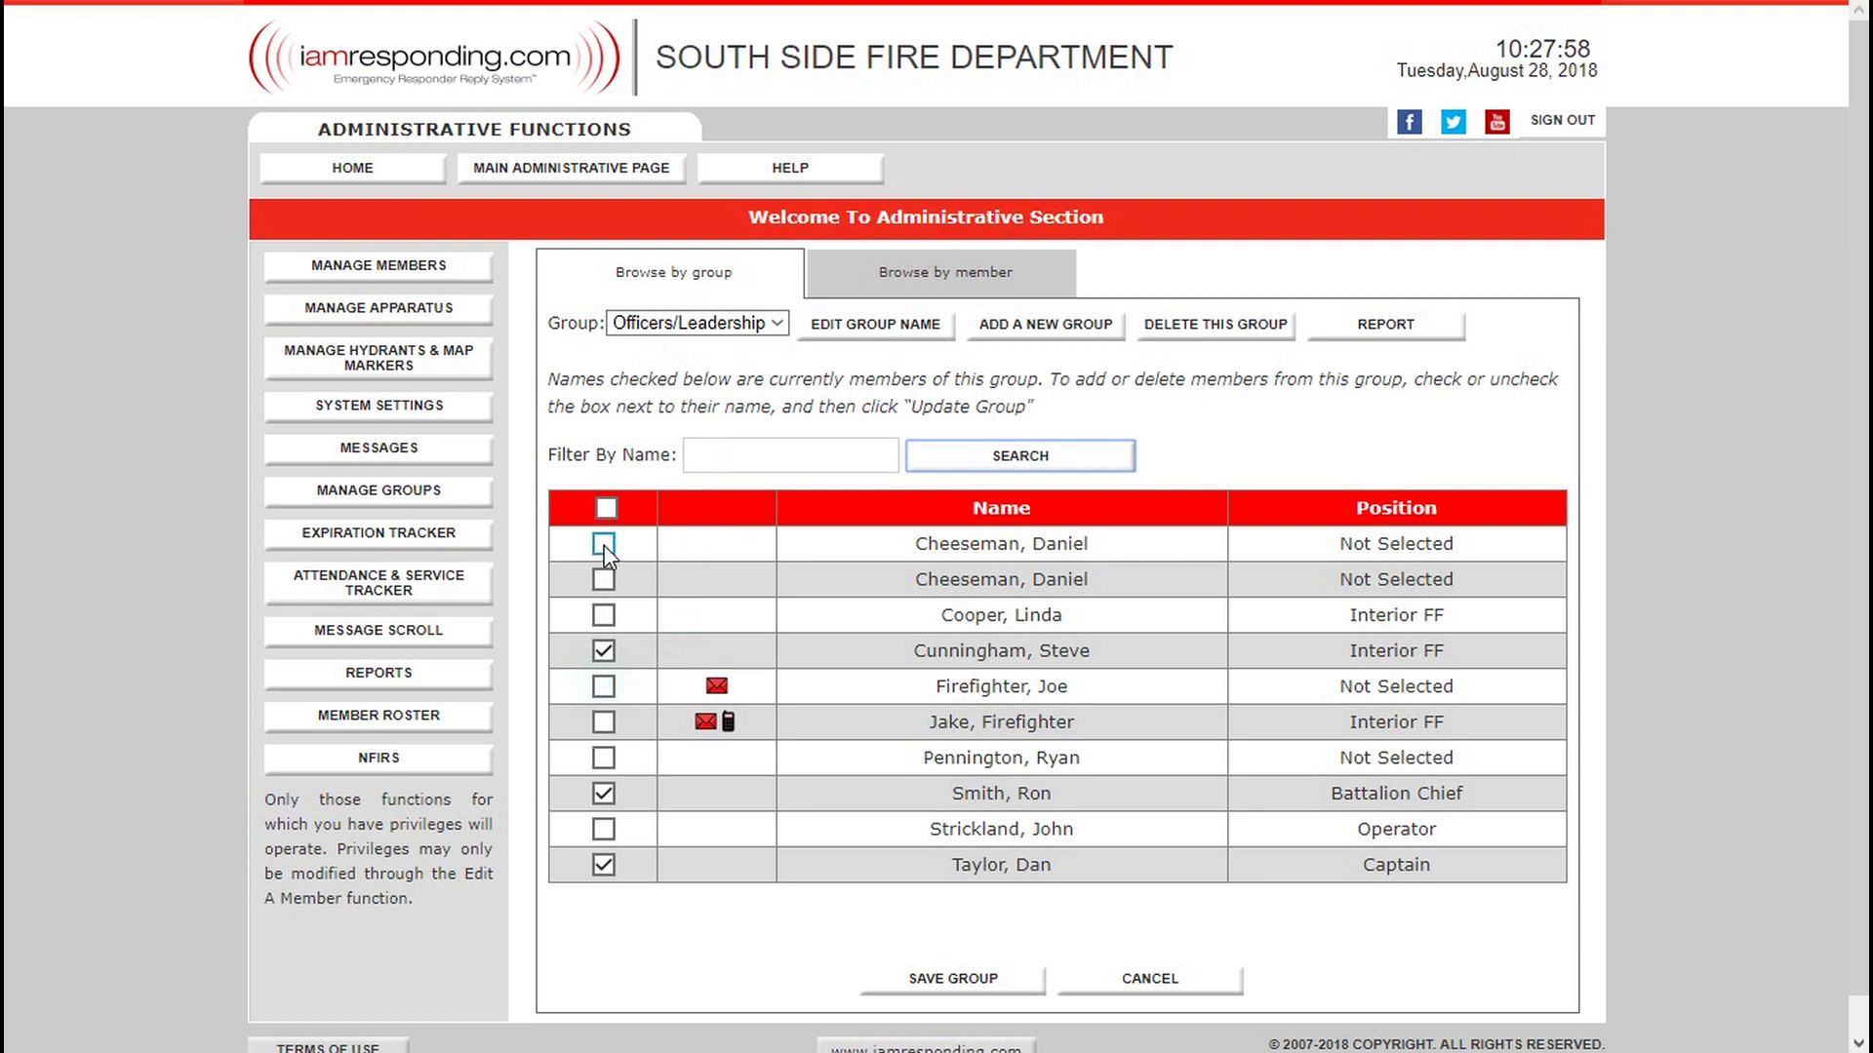
{"action": "left_click", "coordinate": [604, 544]}
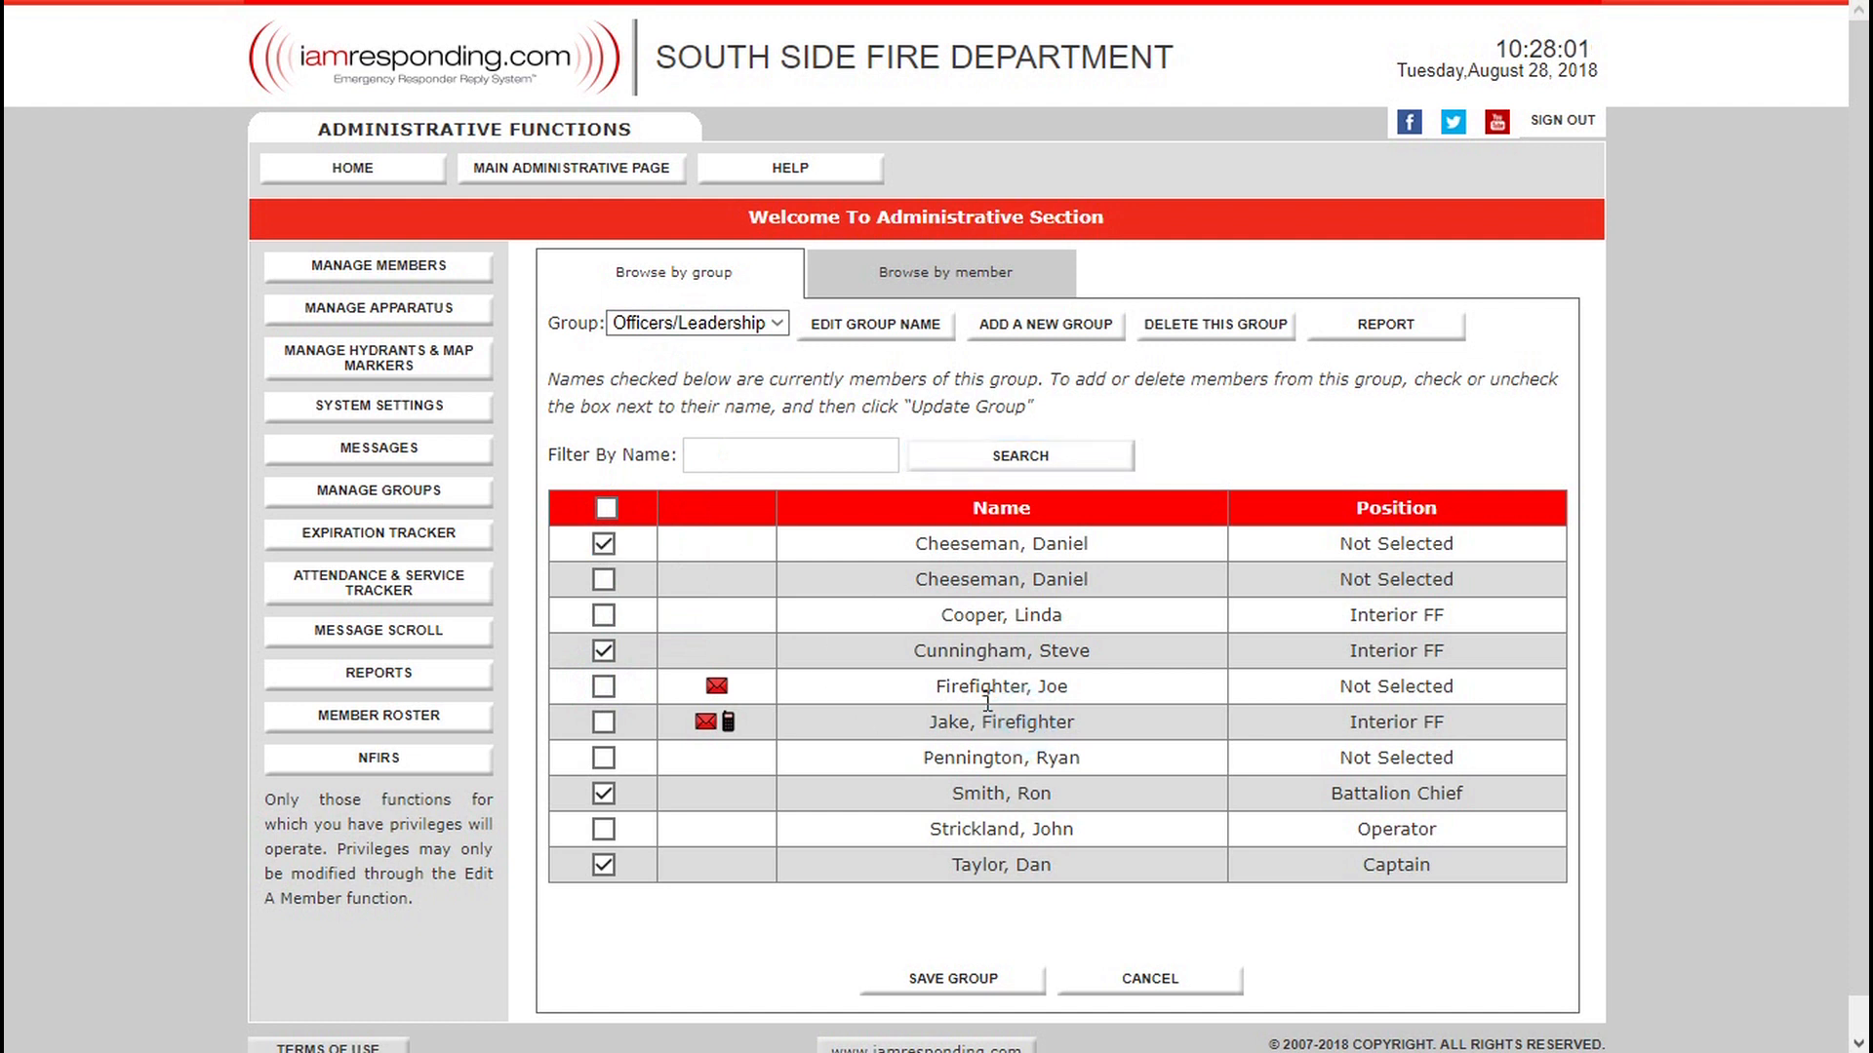
{"action": "left_click", "coordinate": [997, 969]}
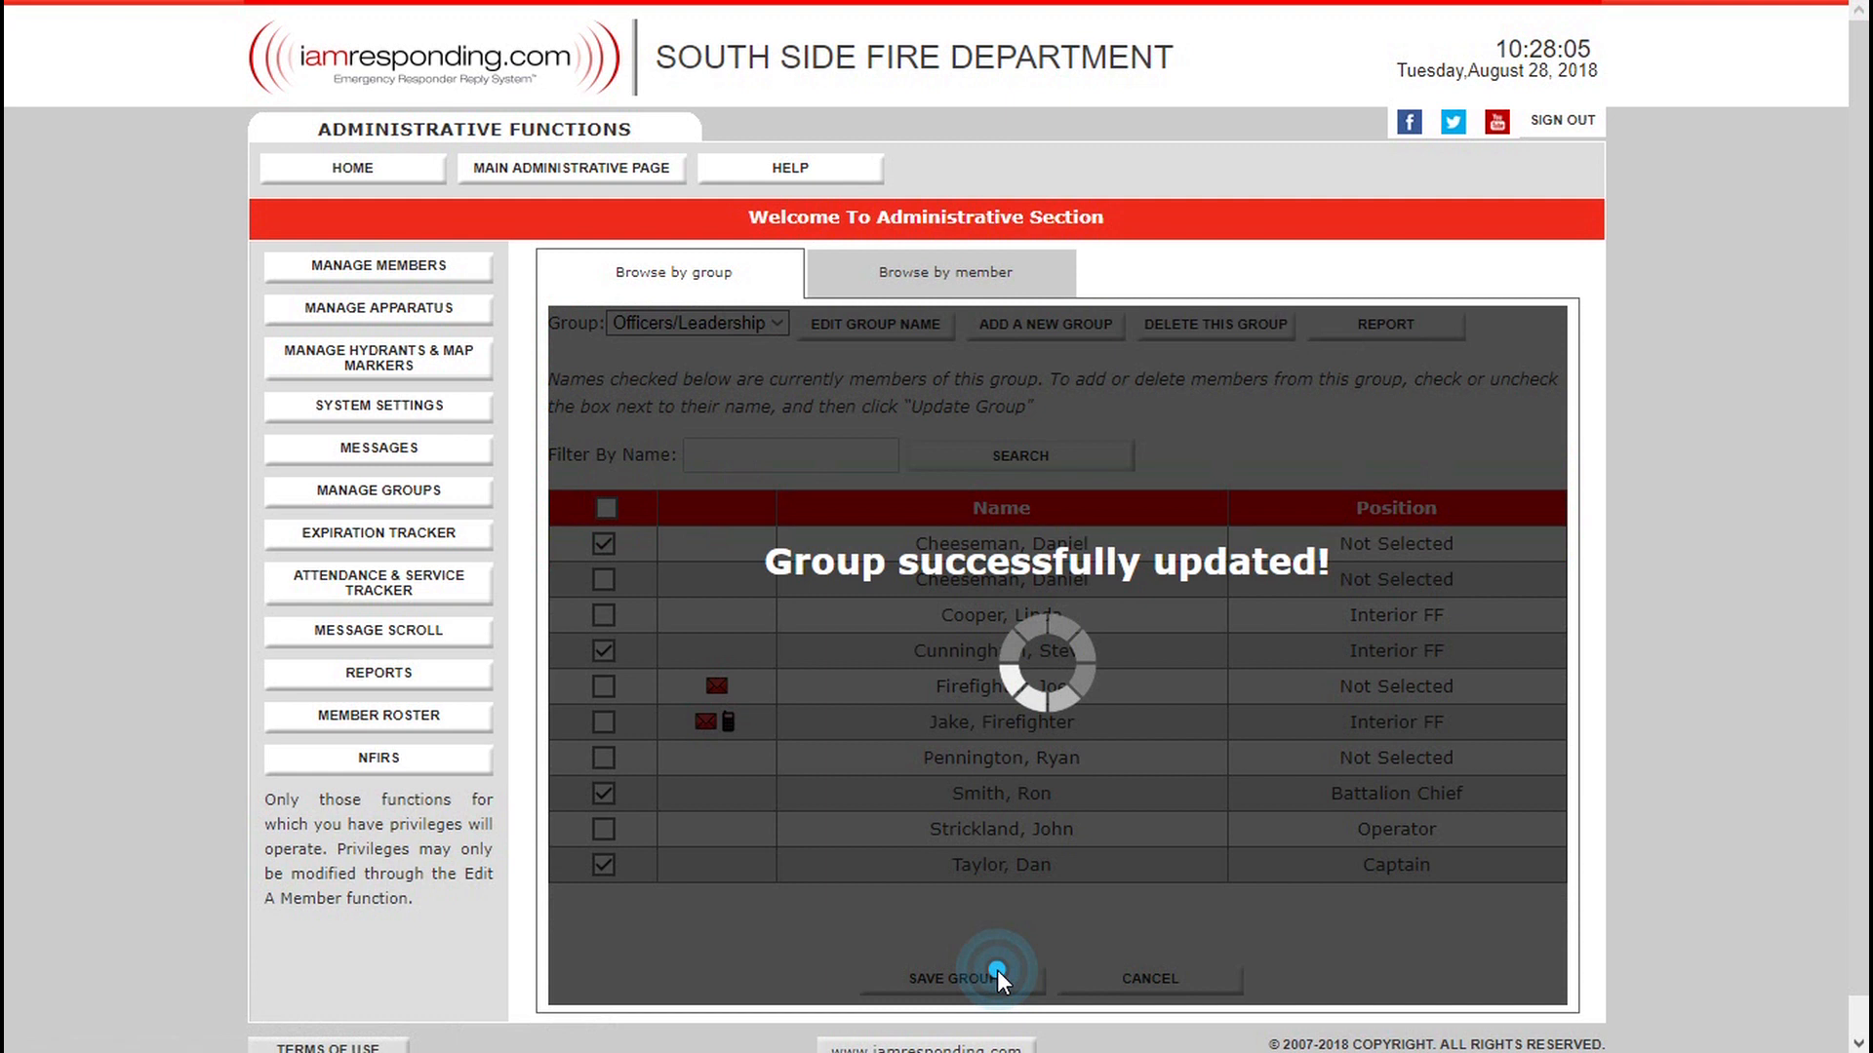
Add the seventh listed member to the Veterans group and save it.
{"action": "left_click", "coordinate": [722, 354]}
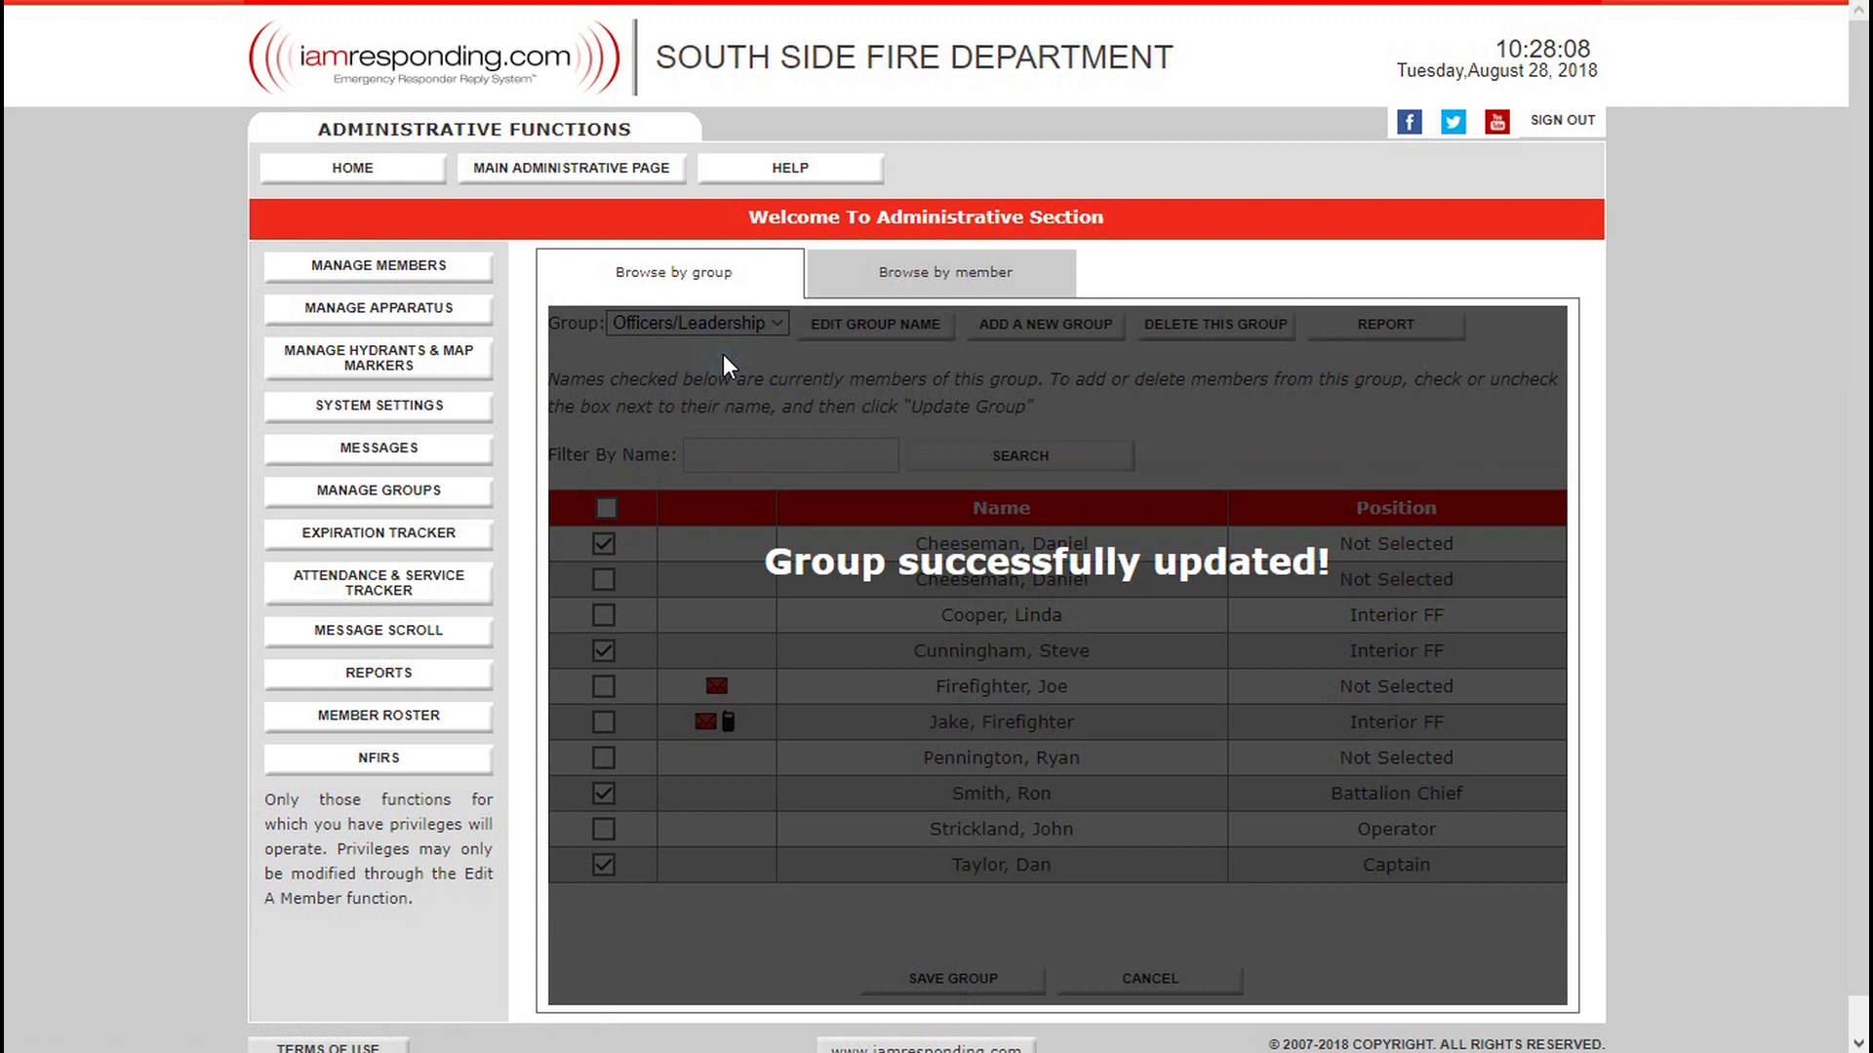
{"action": "left_click", "coordinate": [663, 714]}
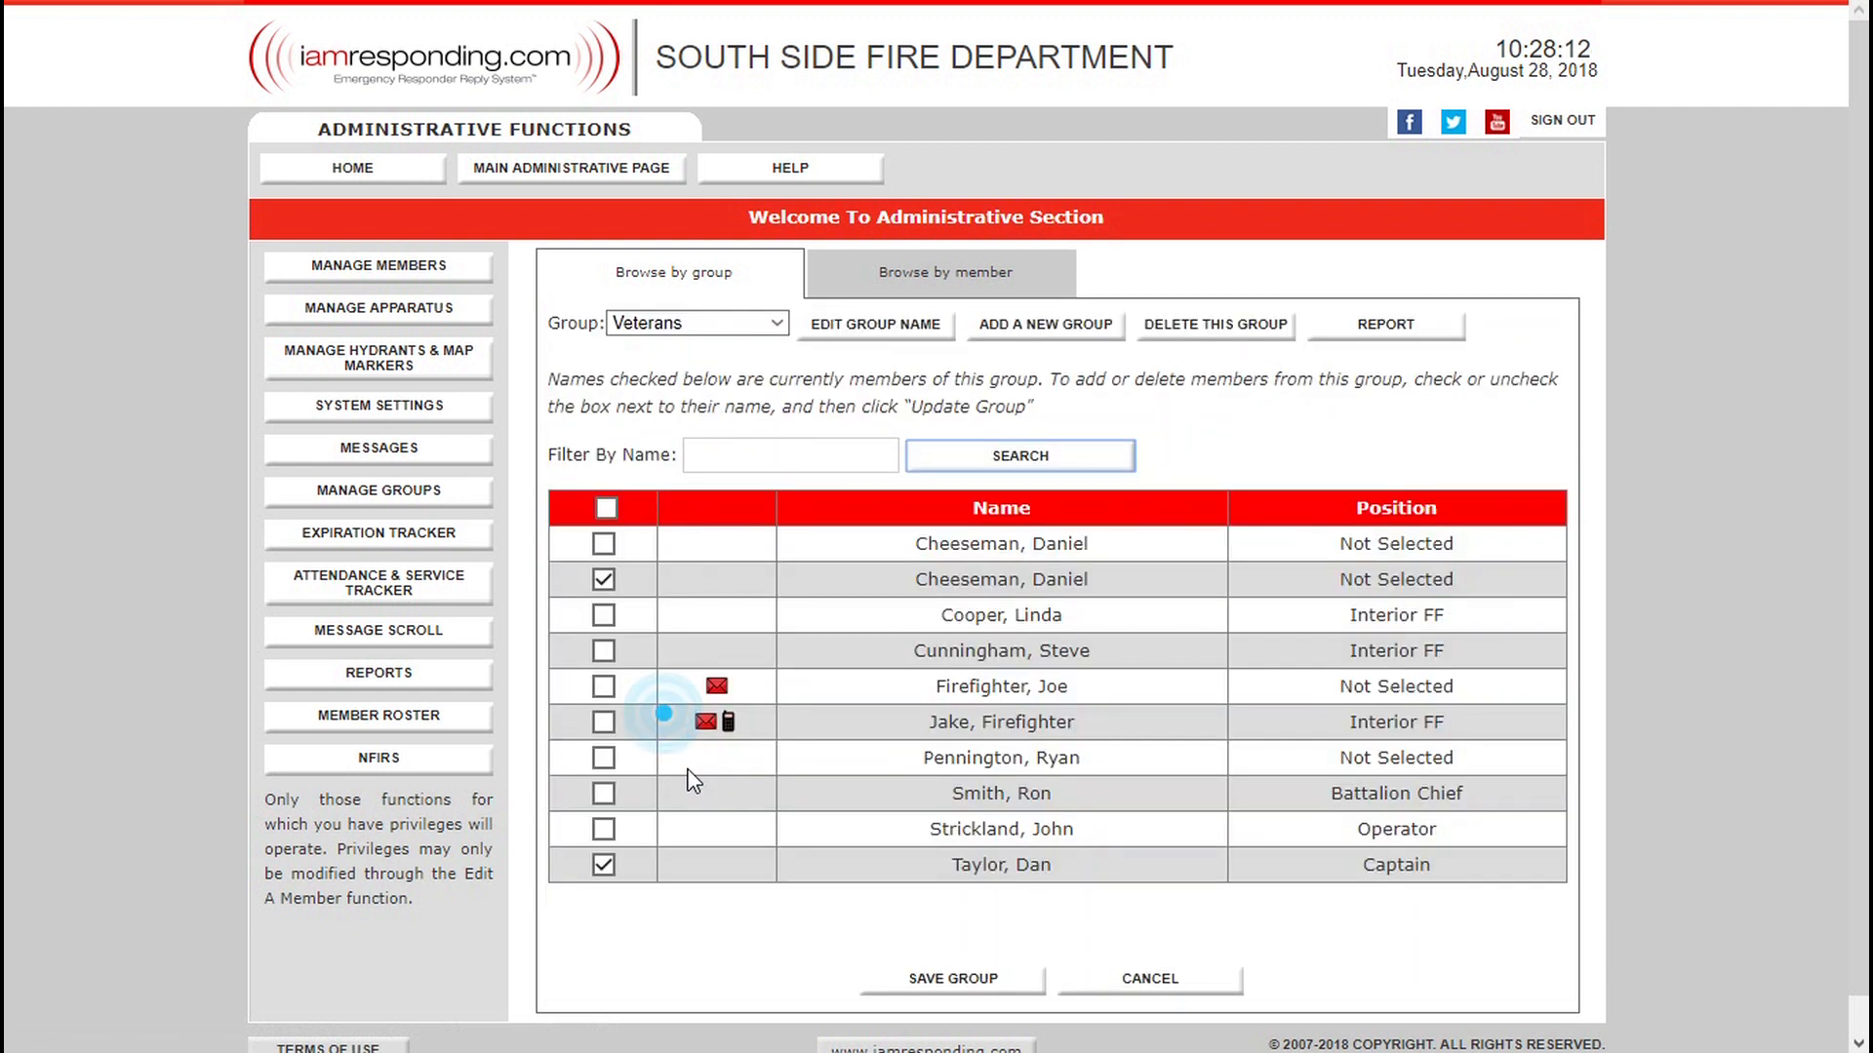
{"action": "left_click", "coordinate": [603, 759]}
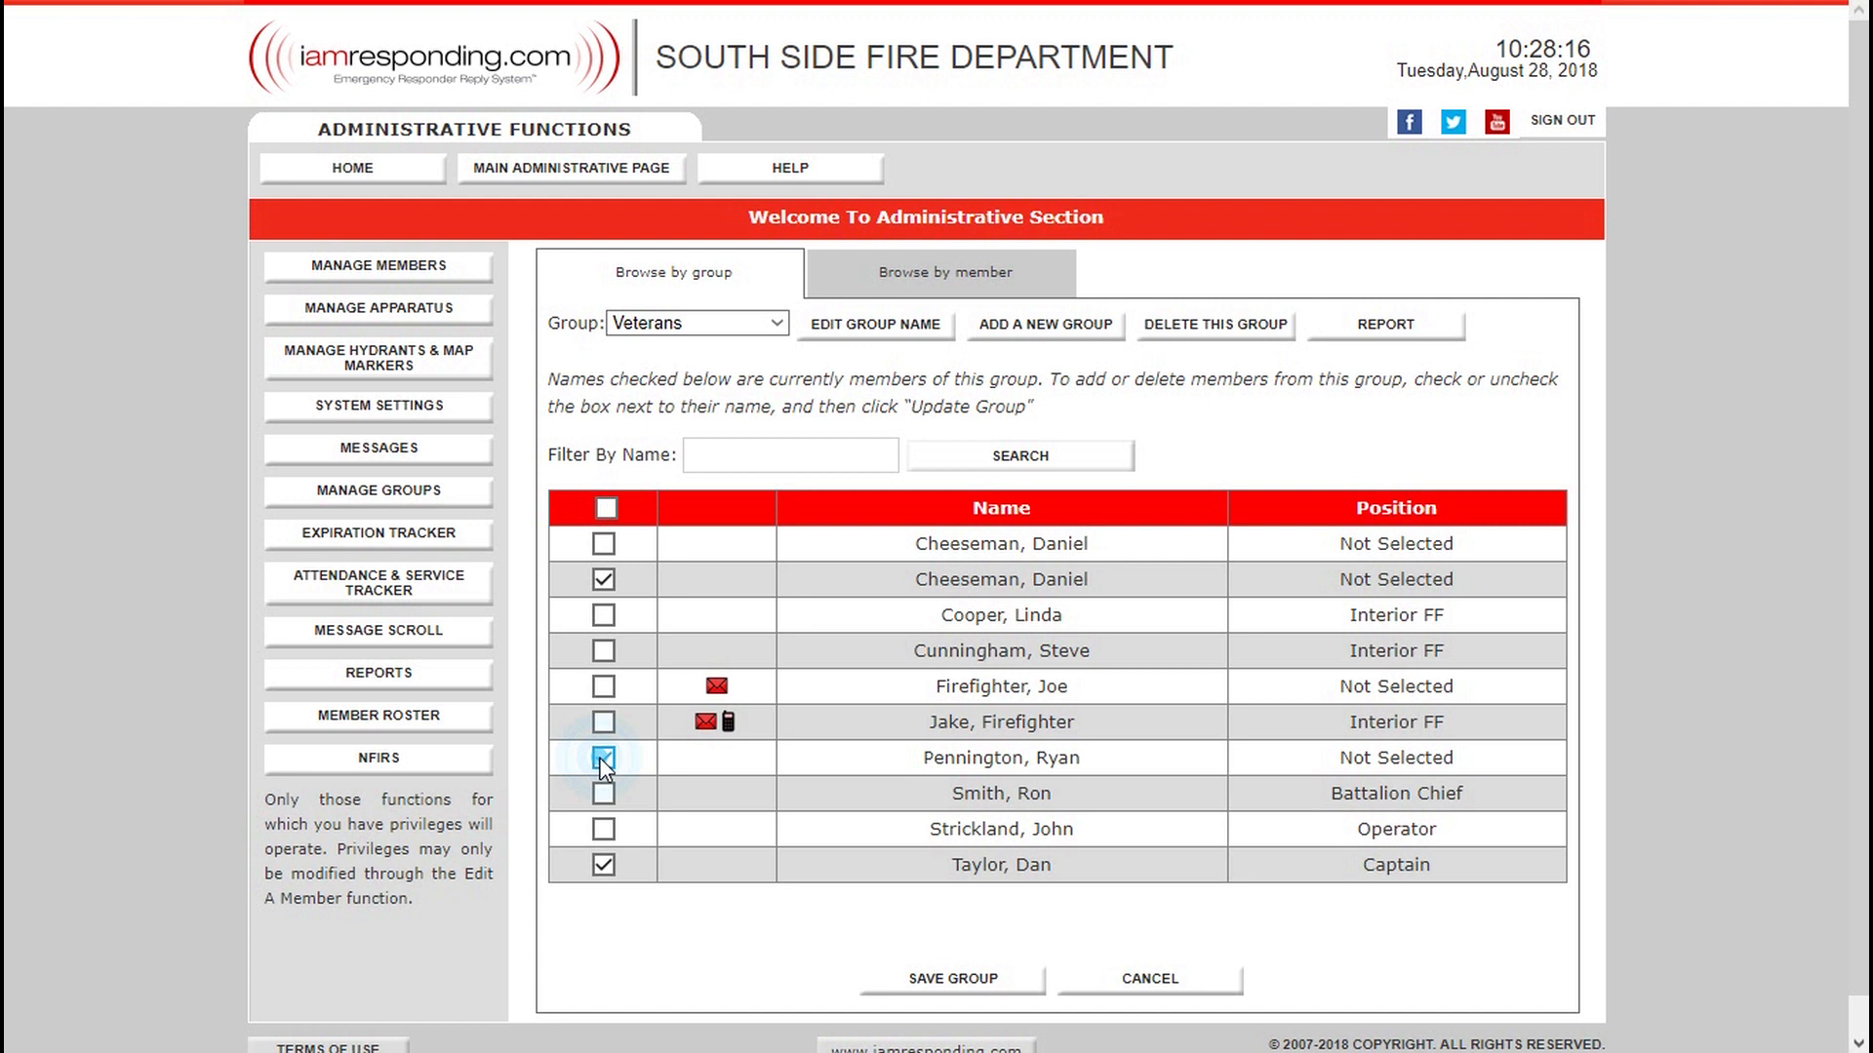
{"action": "left_click", "coordinate": [680, 268]}
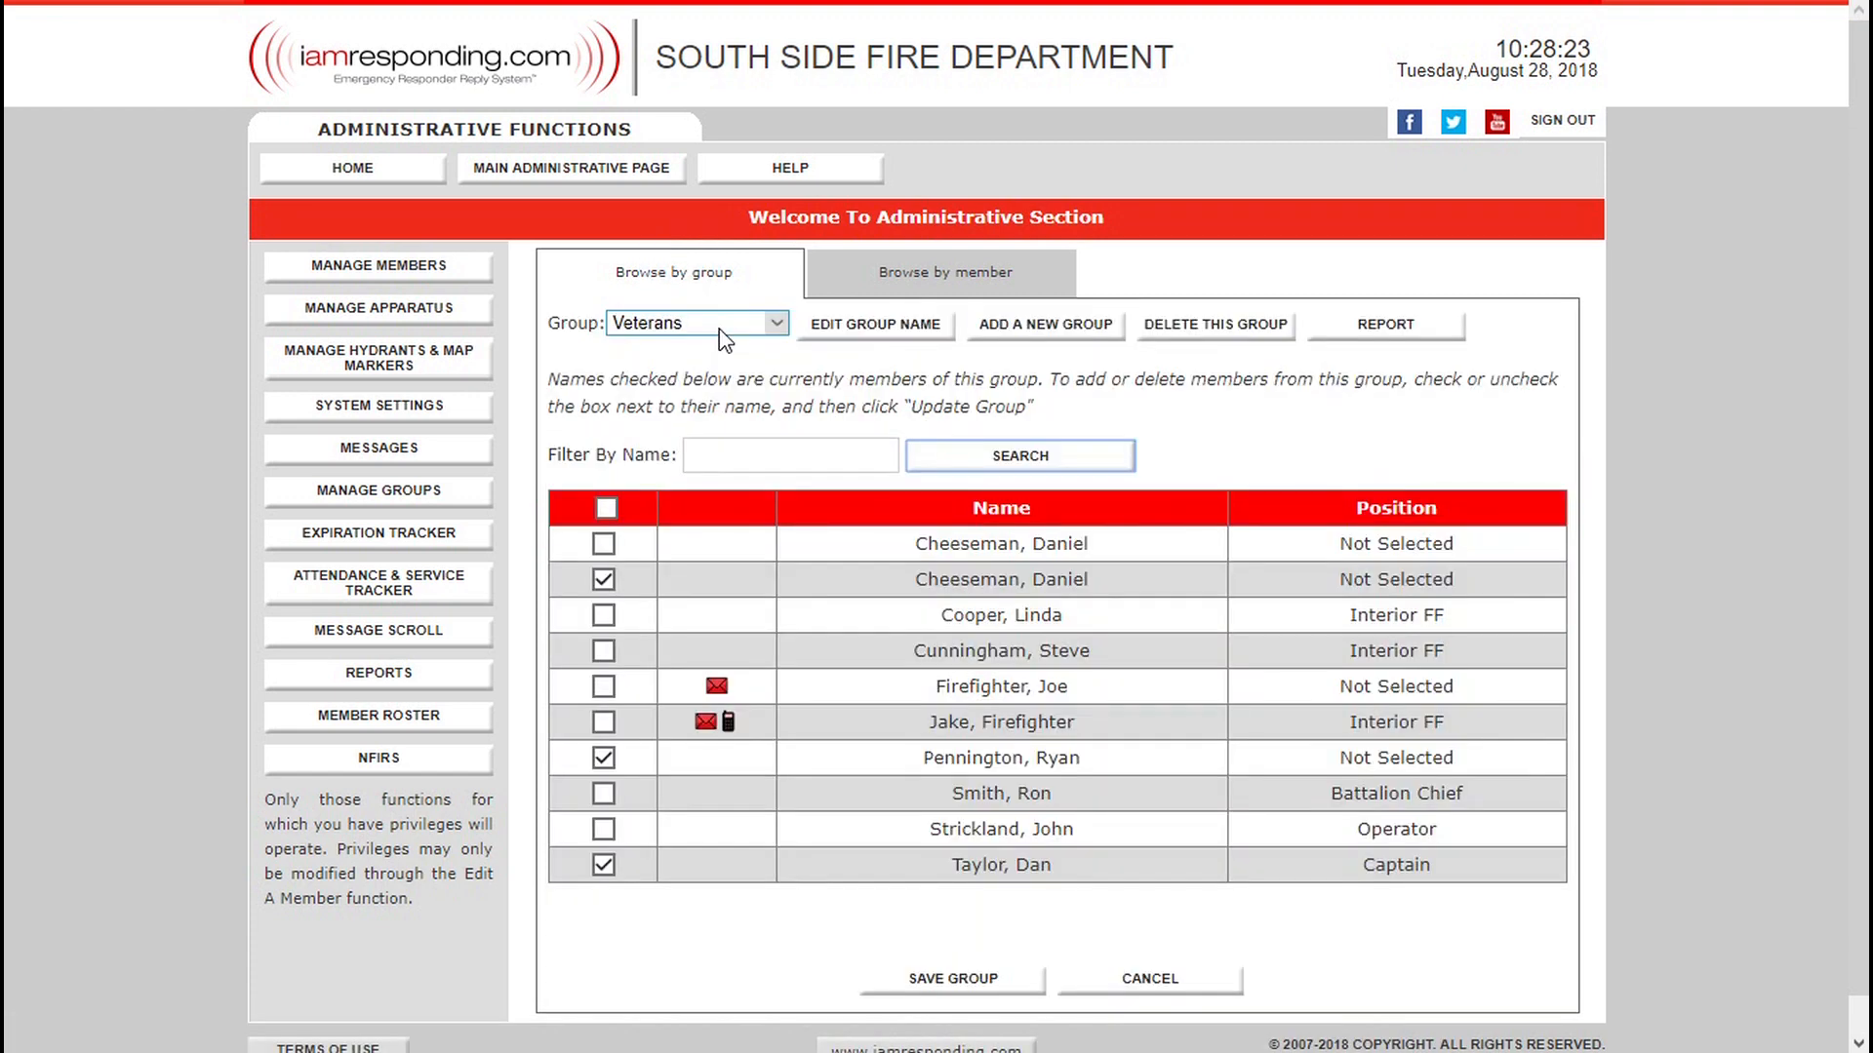
Remove the seventh listed member from the Active Membership group and save it.
{"action": "left_click", "coordinate": [723, 323]}
{"action": "left_click", "coordinate": [641, 776]}
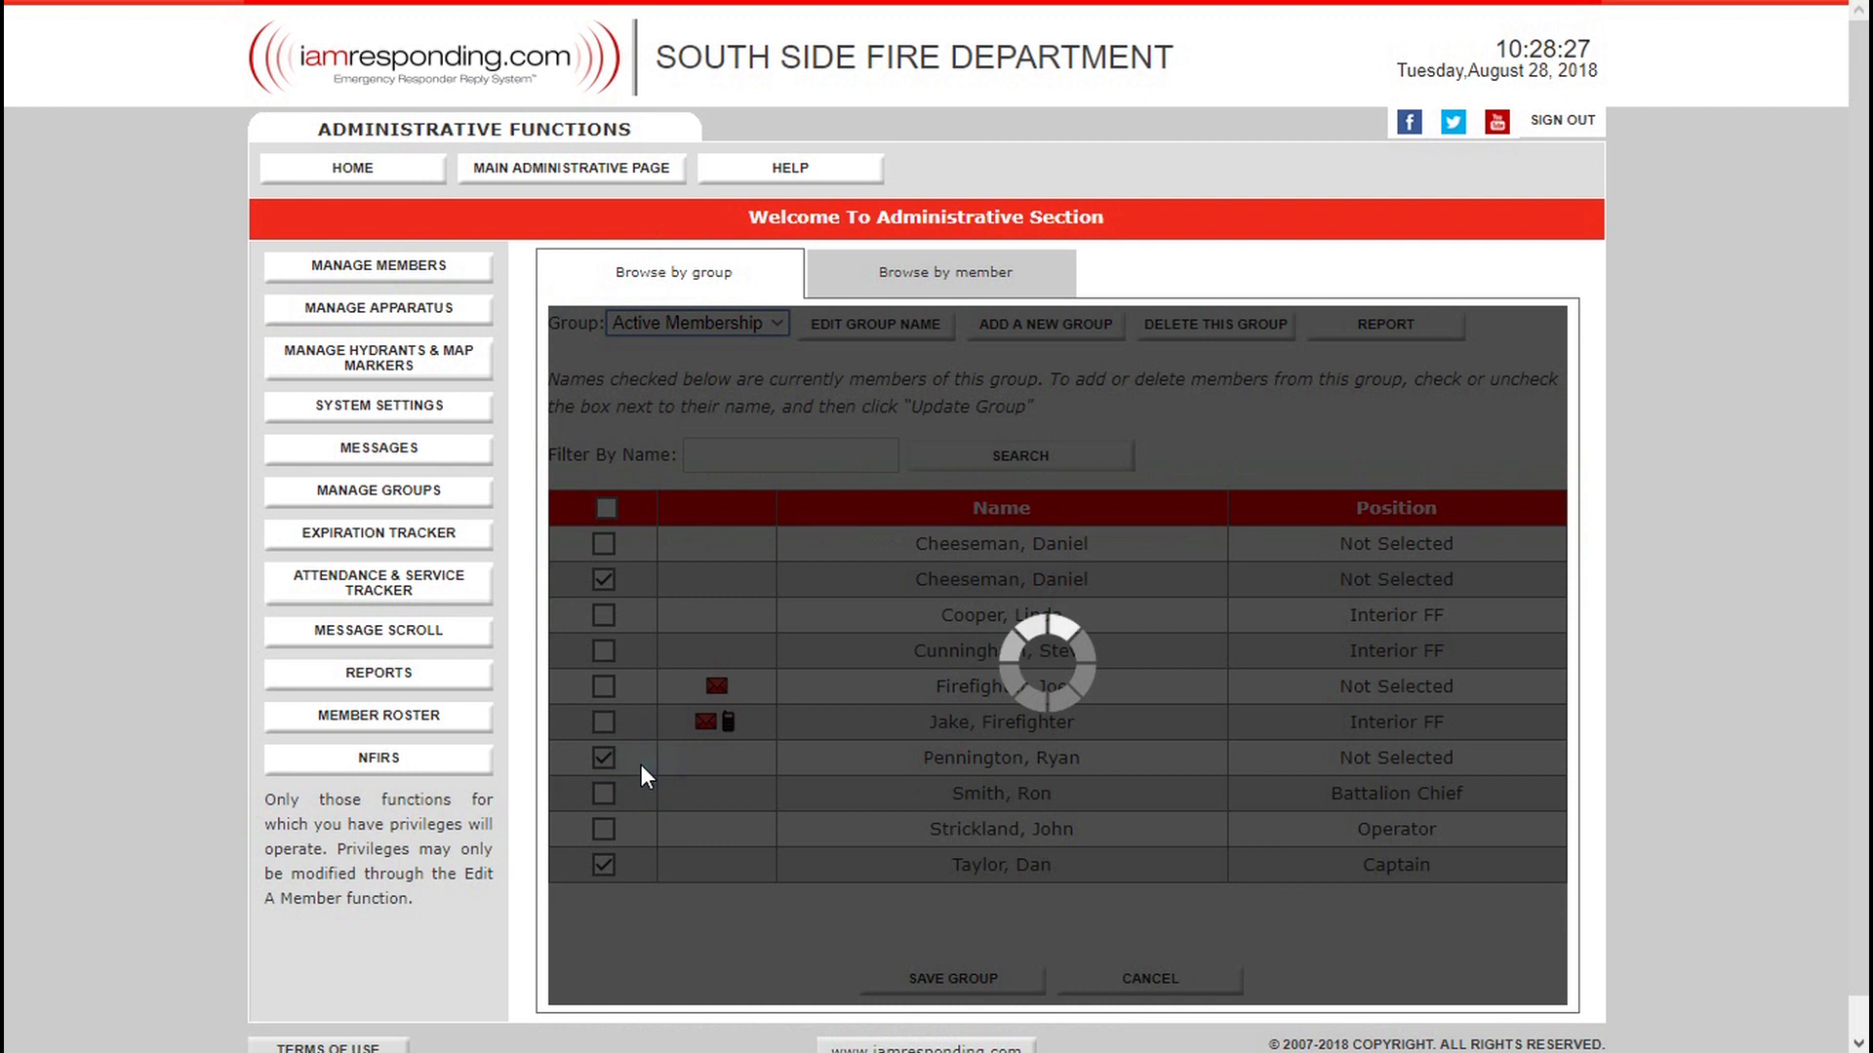
{"action": "left_click", "coordinate": [605, 759]}
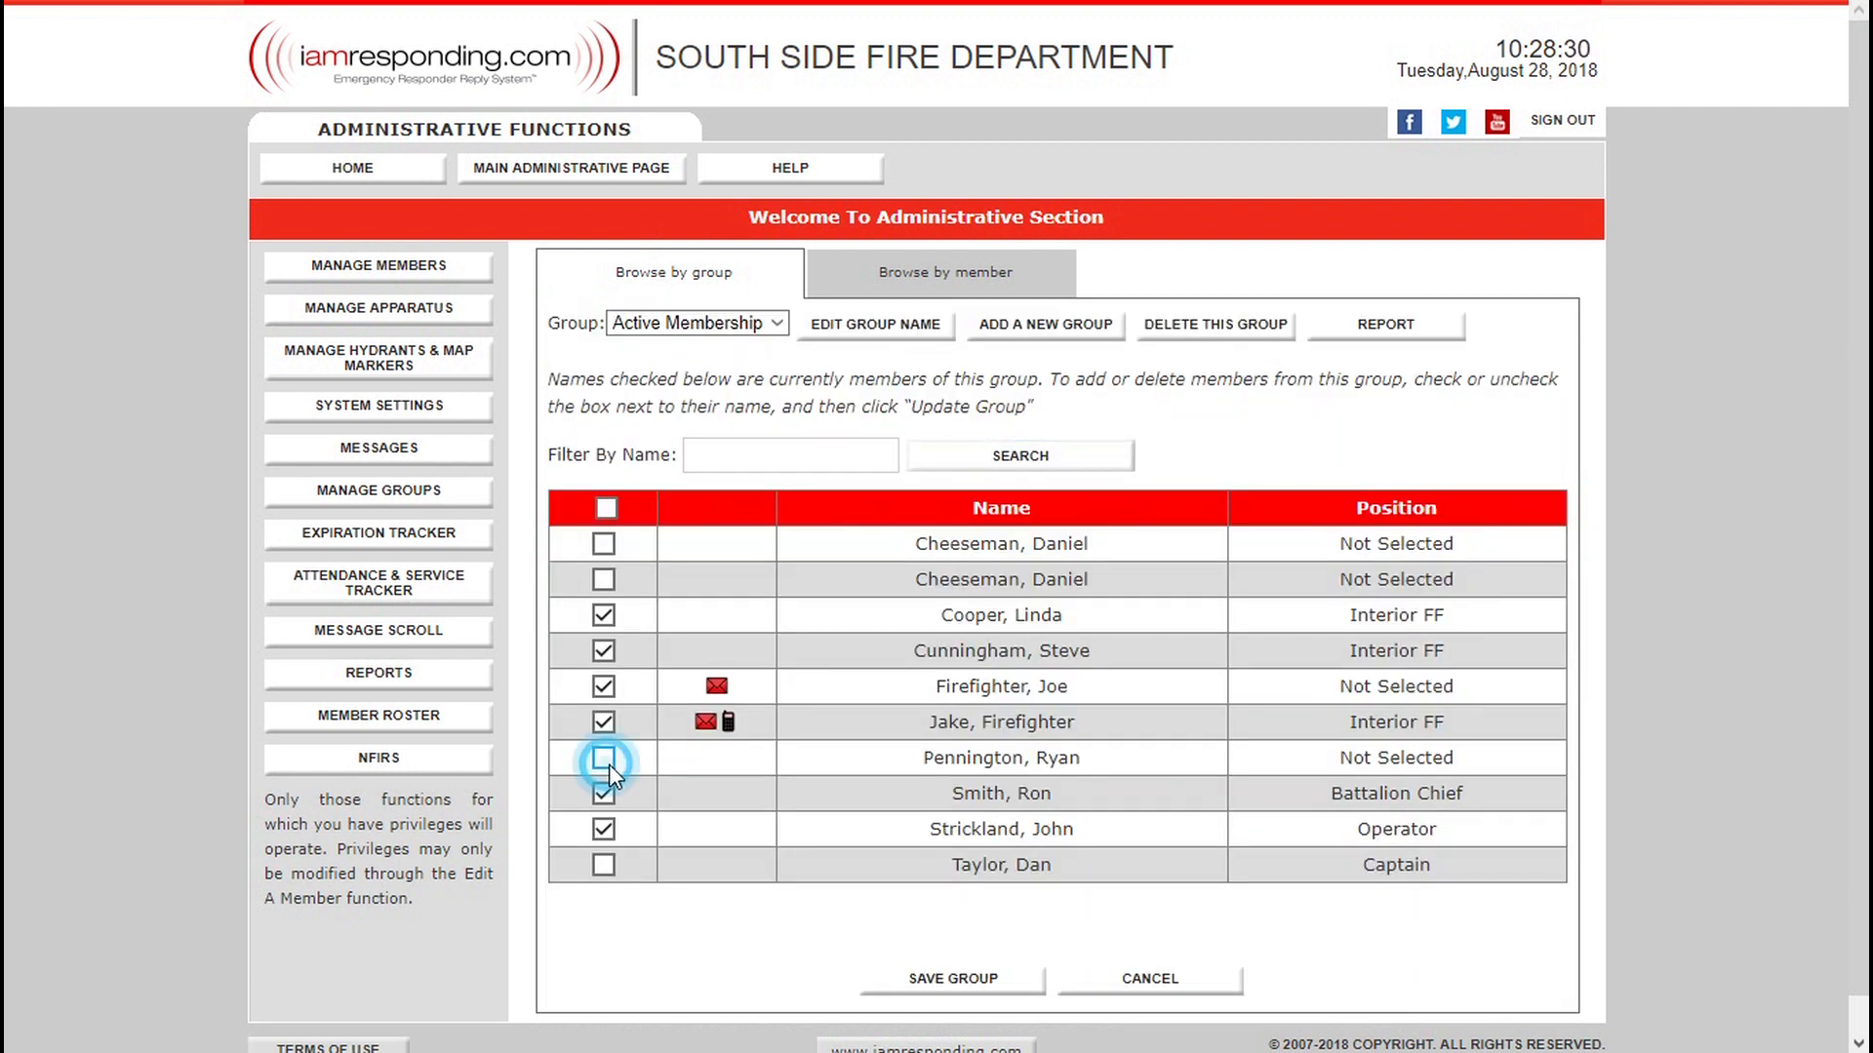
{"action": "left_click", "coordinate": [975, 970]}
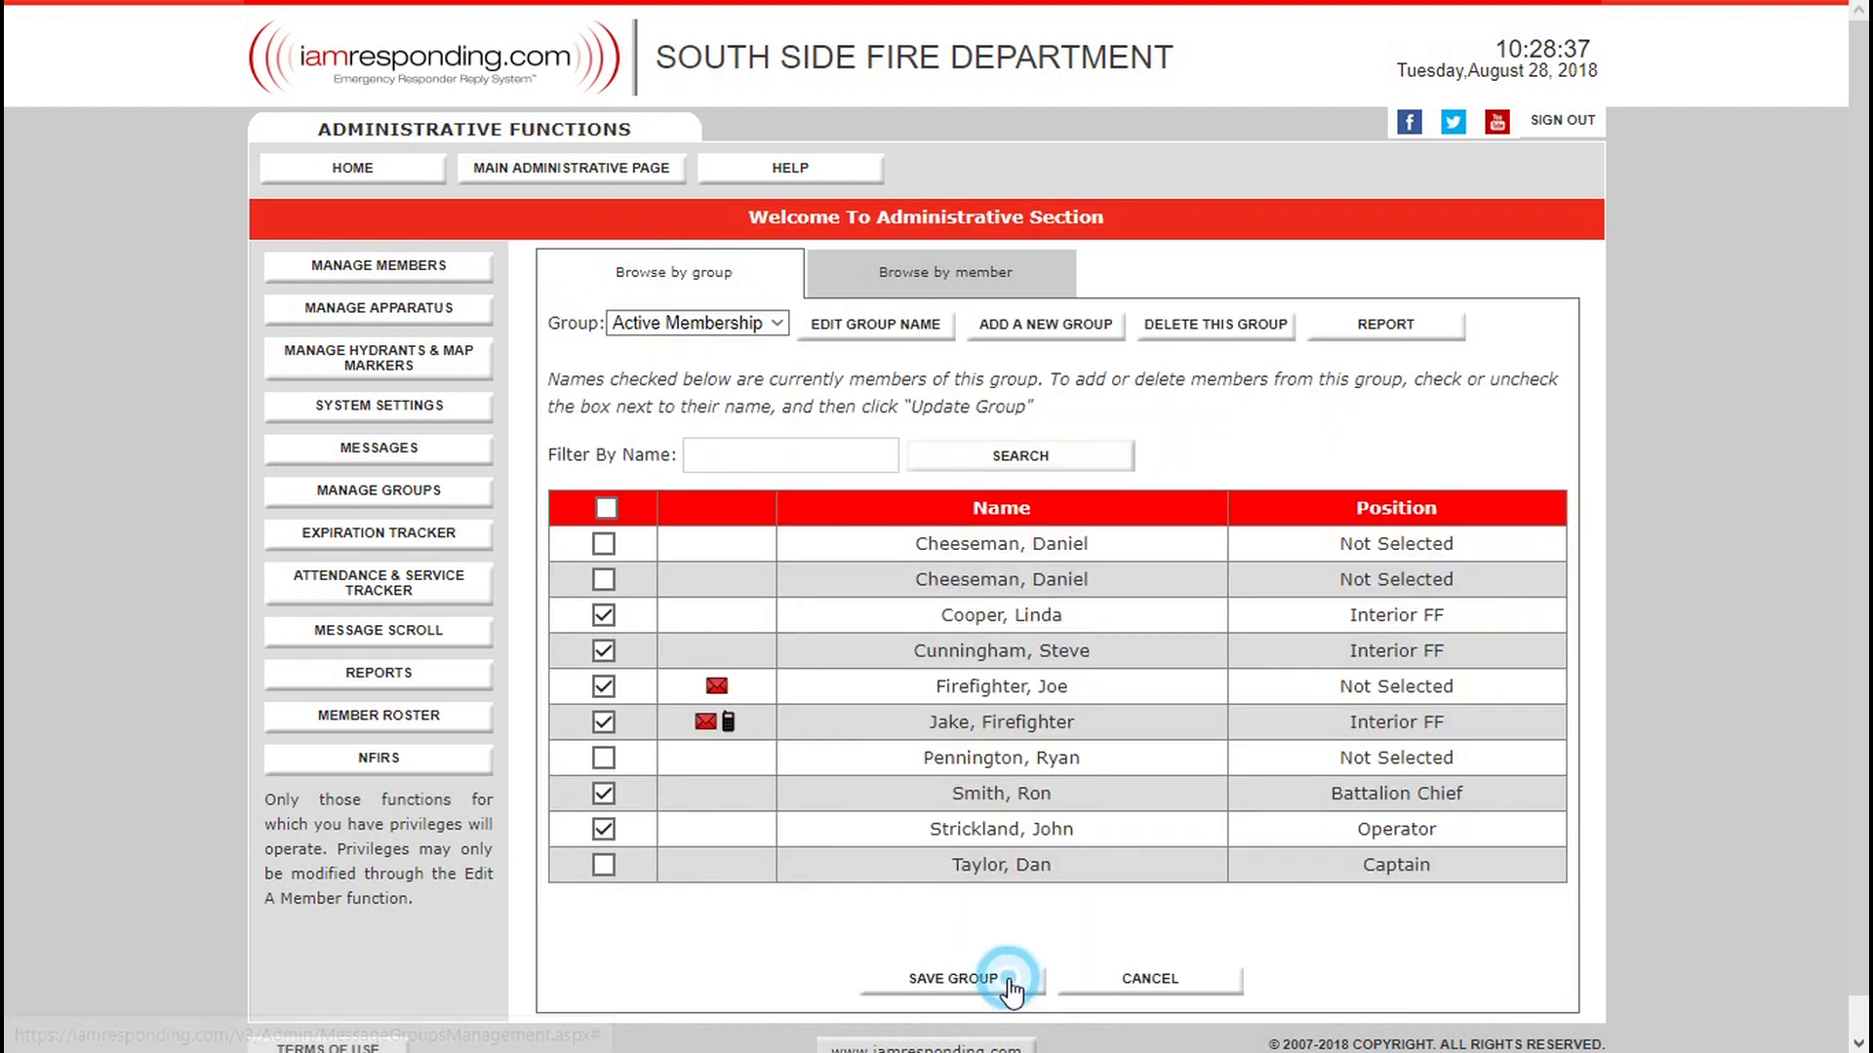
{"action": "left_click", "coordinate": [1008, 979]}
Open the send-message form, write "training tonight at 7" and select All as the delivery method.
{"action": "mouse_move", "coordinate": [468, 466]}
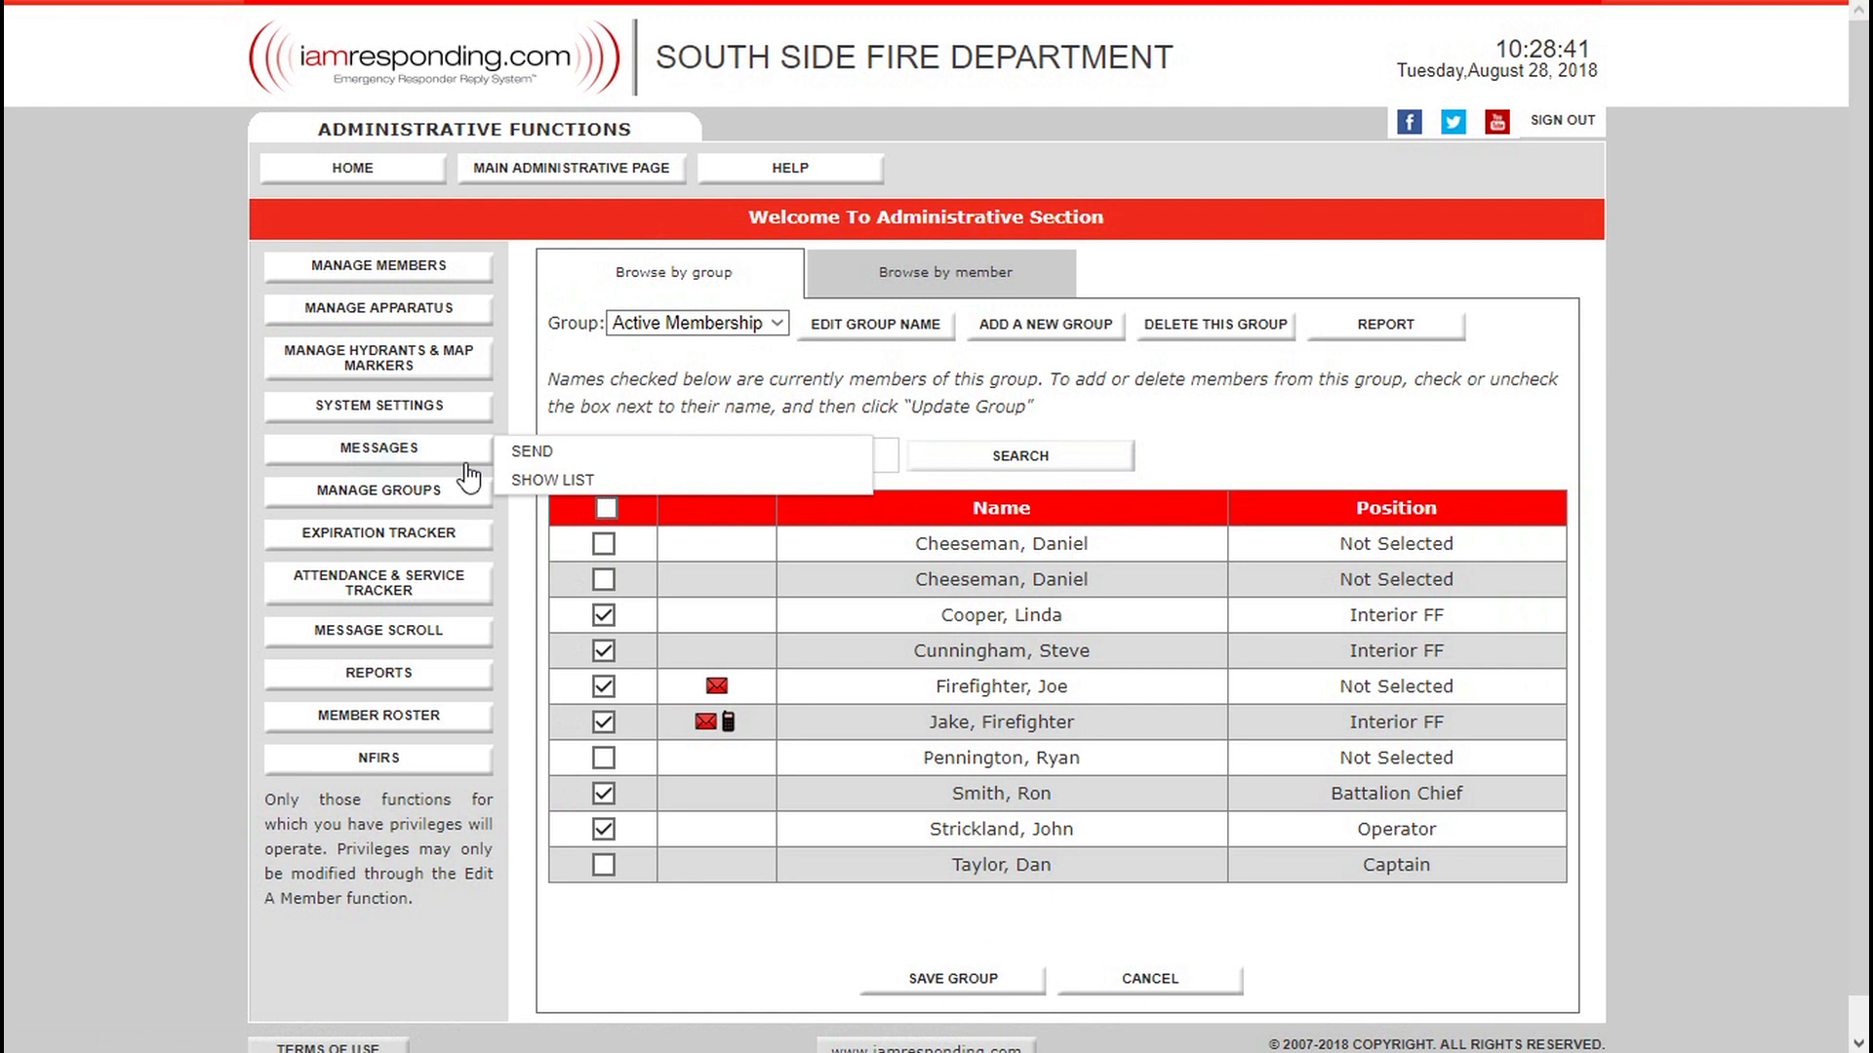
{"action": "left_click", "coordinate": [531, 451]}
{"action": "left_click", "coordinate": [767, 597]}
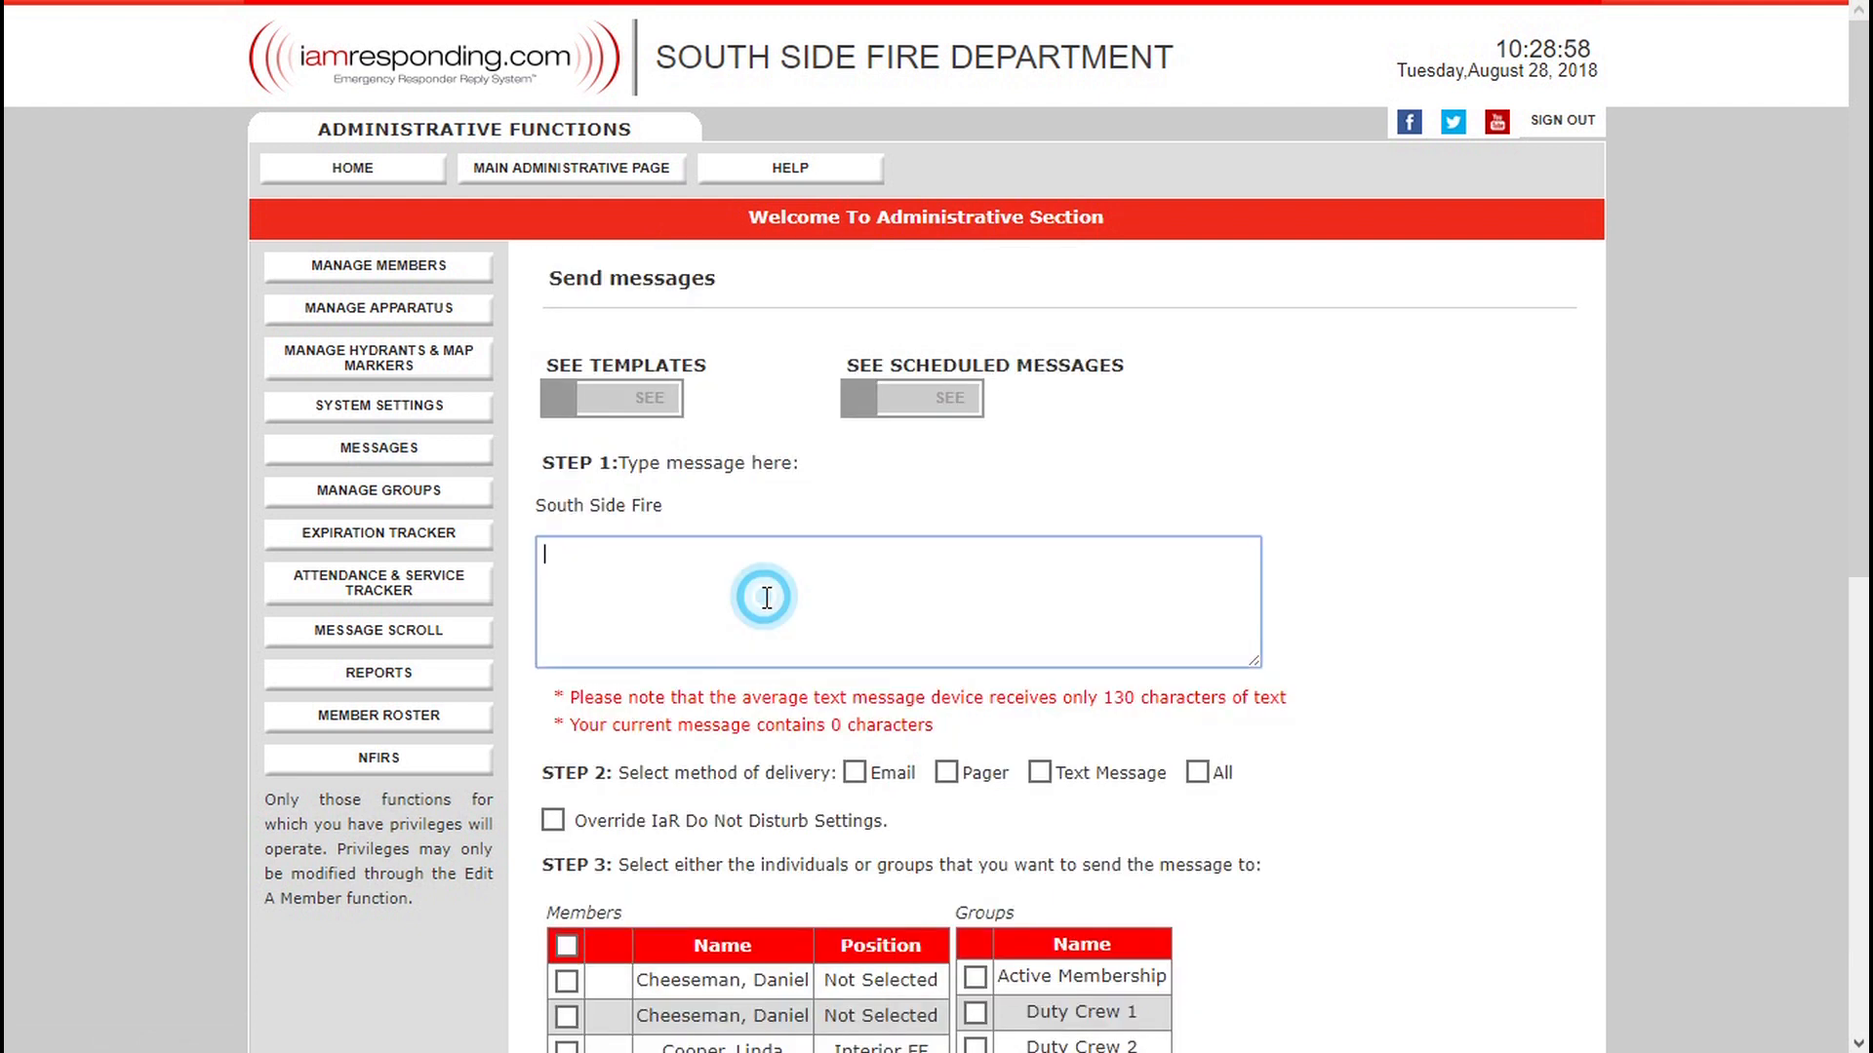
{"action": "type", "text": "tr"}
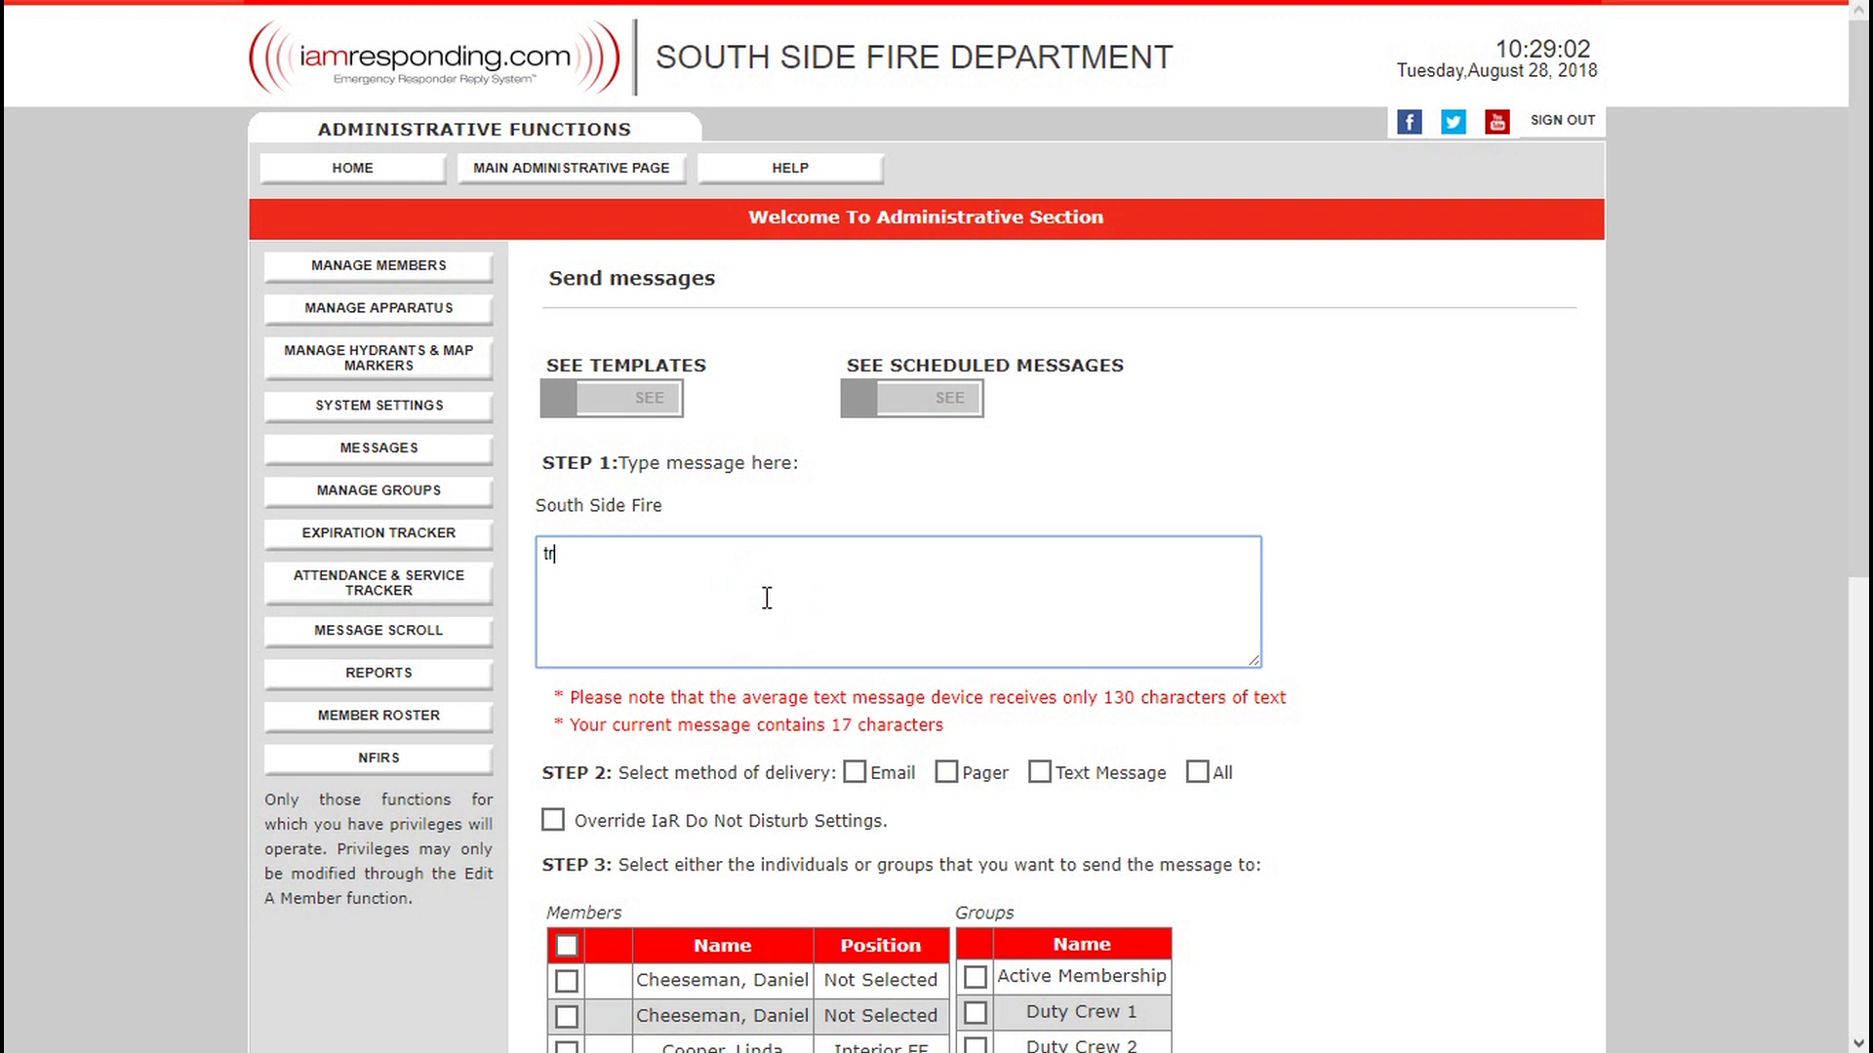
{"action": "type", "text": "aining tonight at 7"}
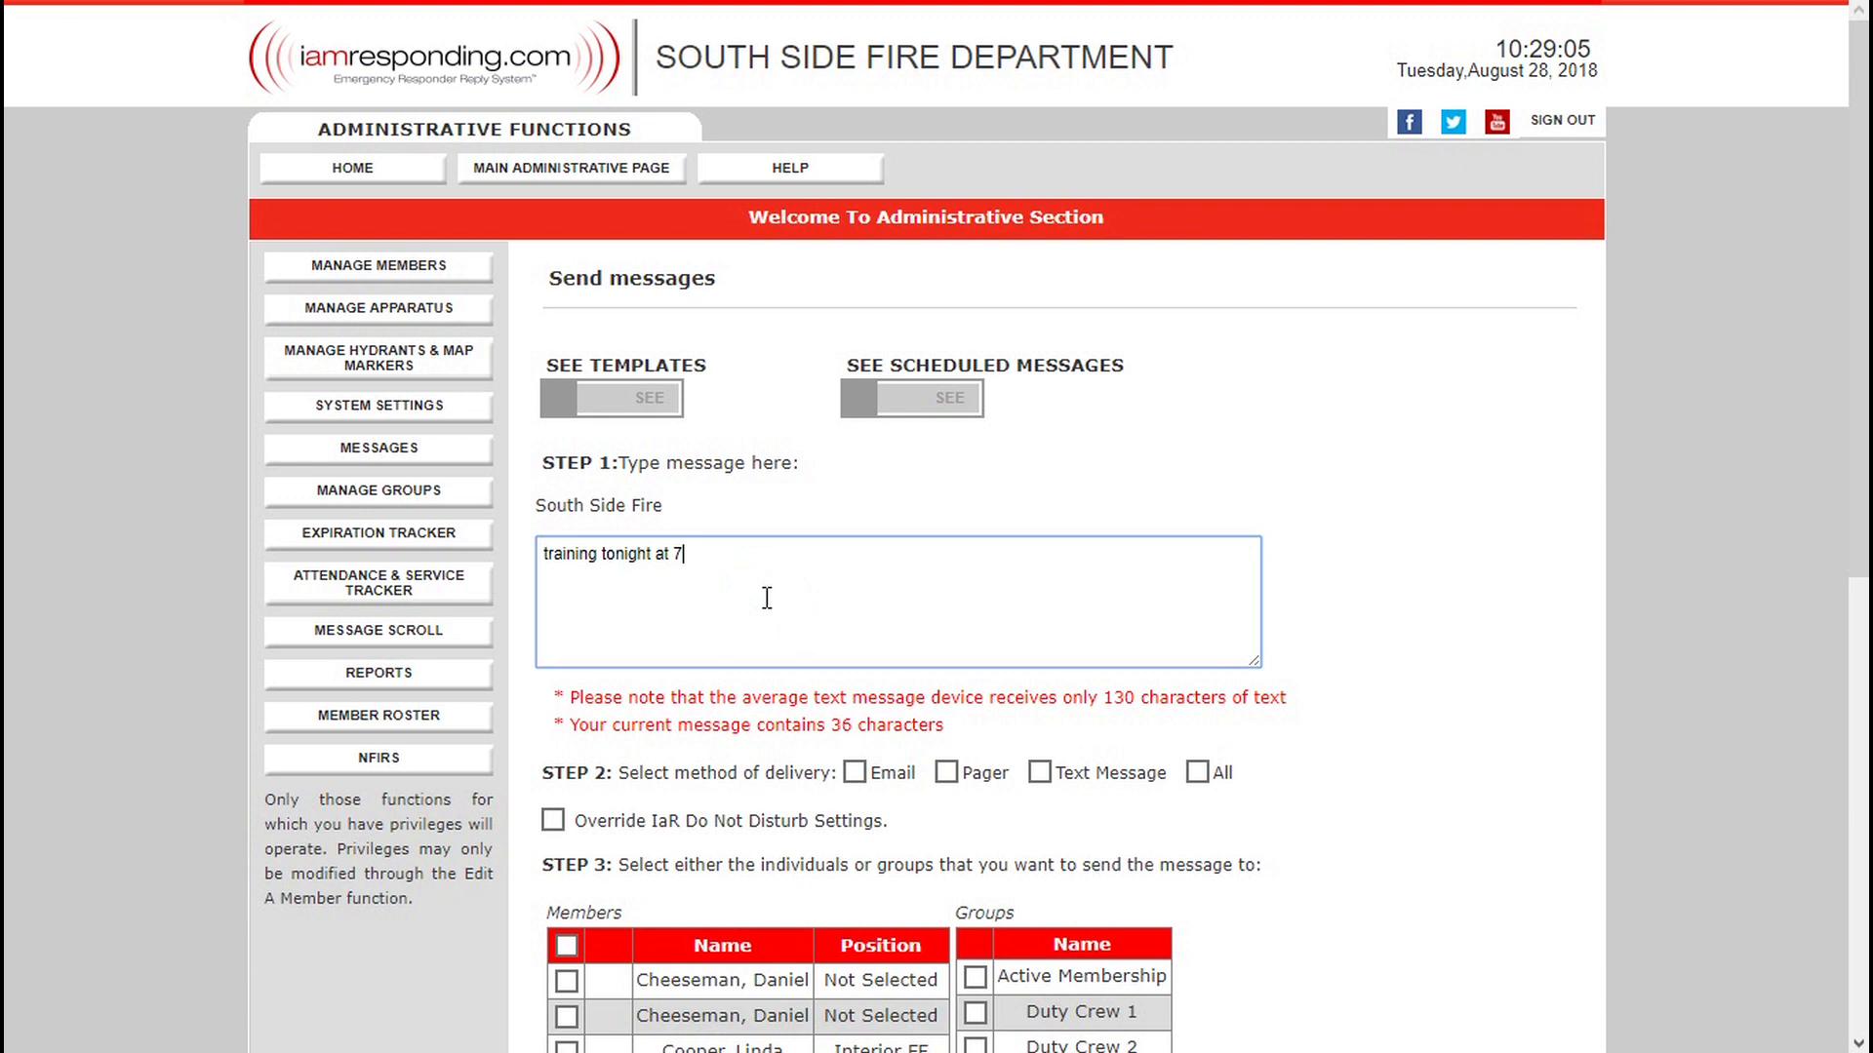
{"action": "left_click", "coordinate": [1198, 773]}
Select the Active Membership group as recipient and send the message immediately.
{"action": "left_click_drag", "start_coordinate": [1858, 488], "coordinate": [1863, 615]}
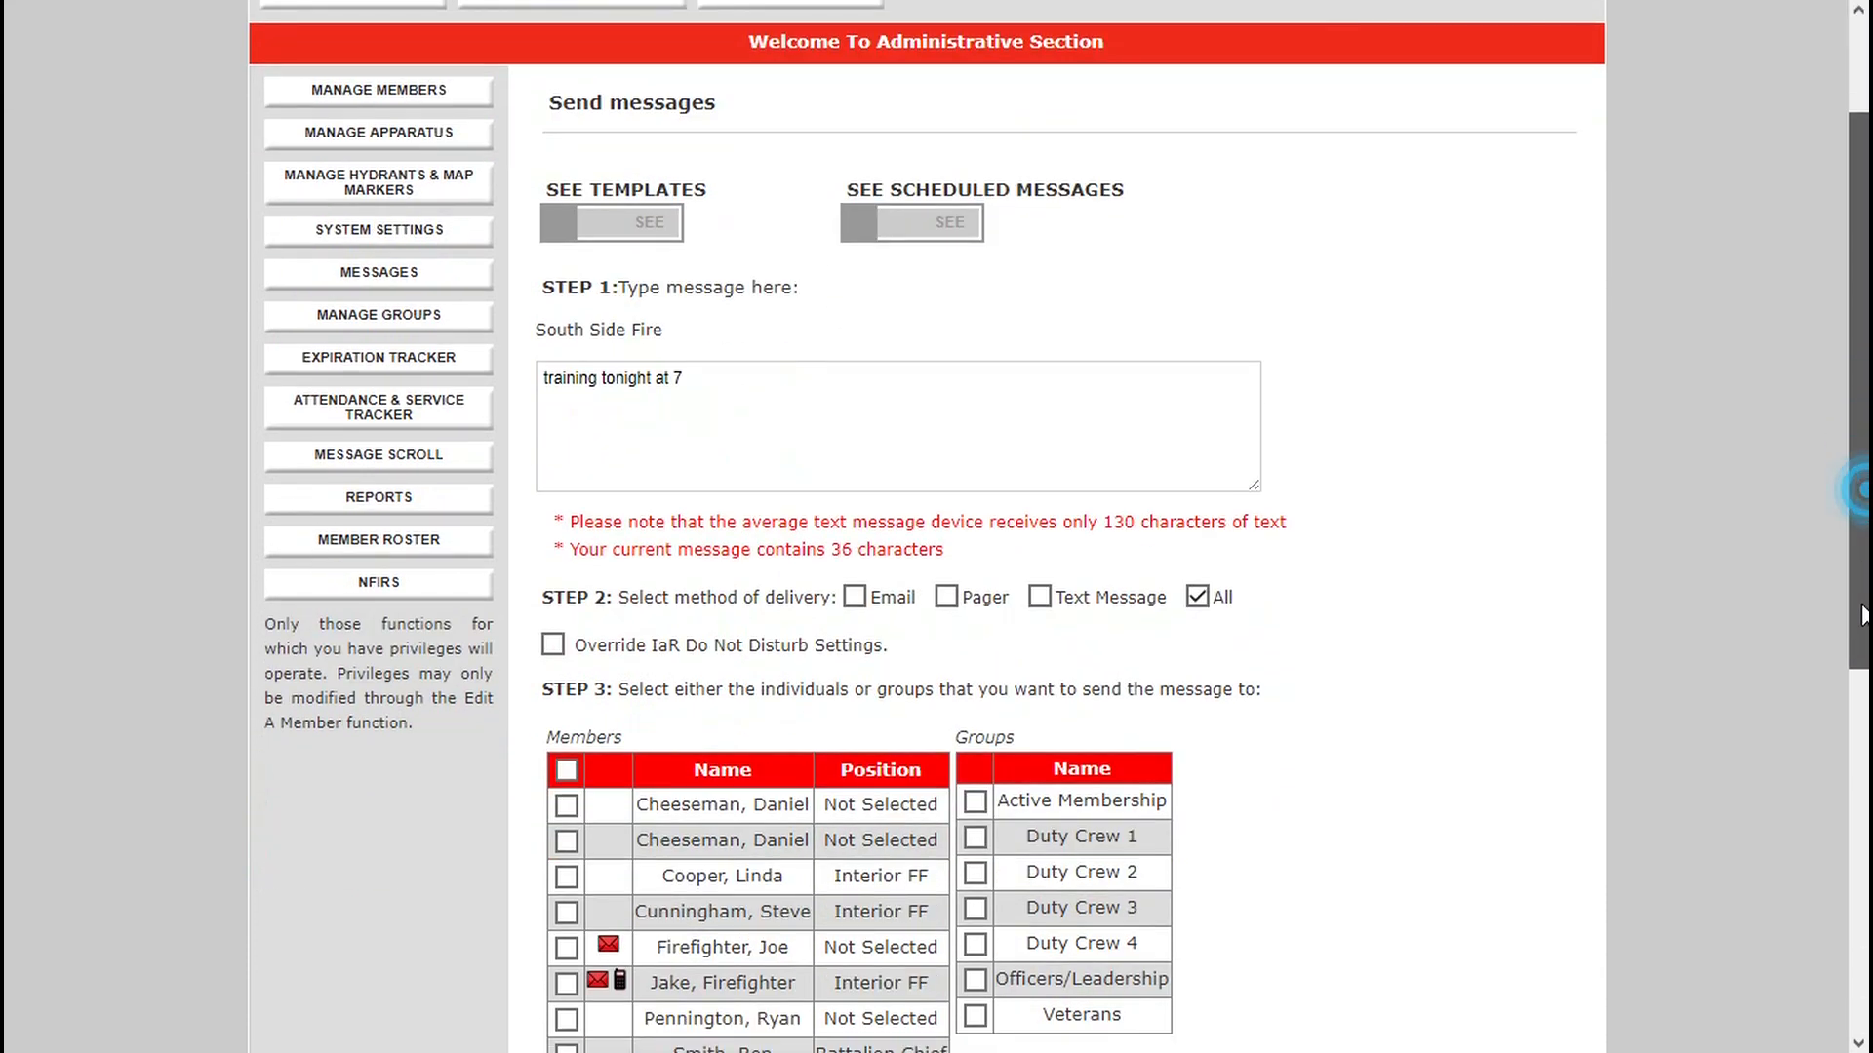
{"action": "left_click_drag", "start_coordinate": [1863, 615], "coordinate": [1863, 741]}
{"action": "left_click", "coordinate": [566, 527]}
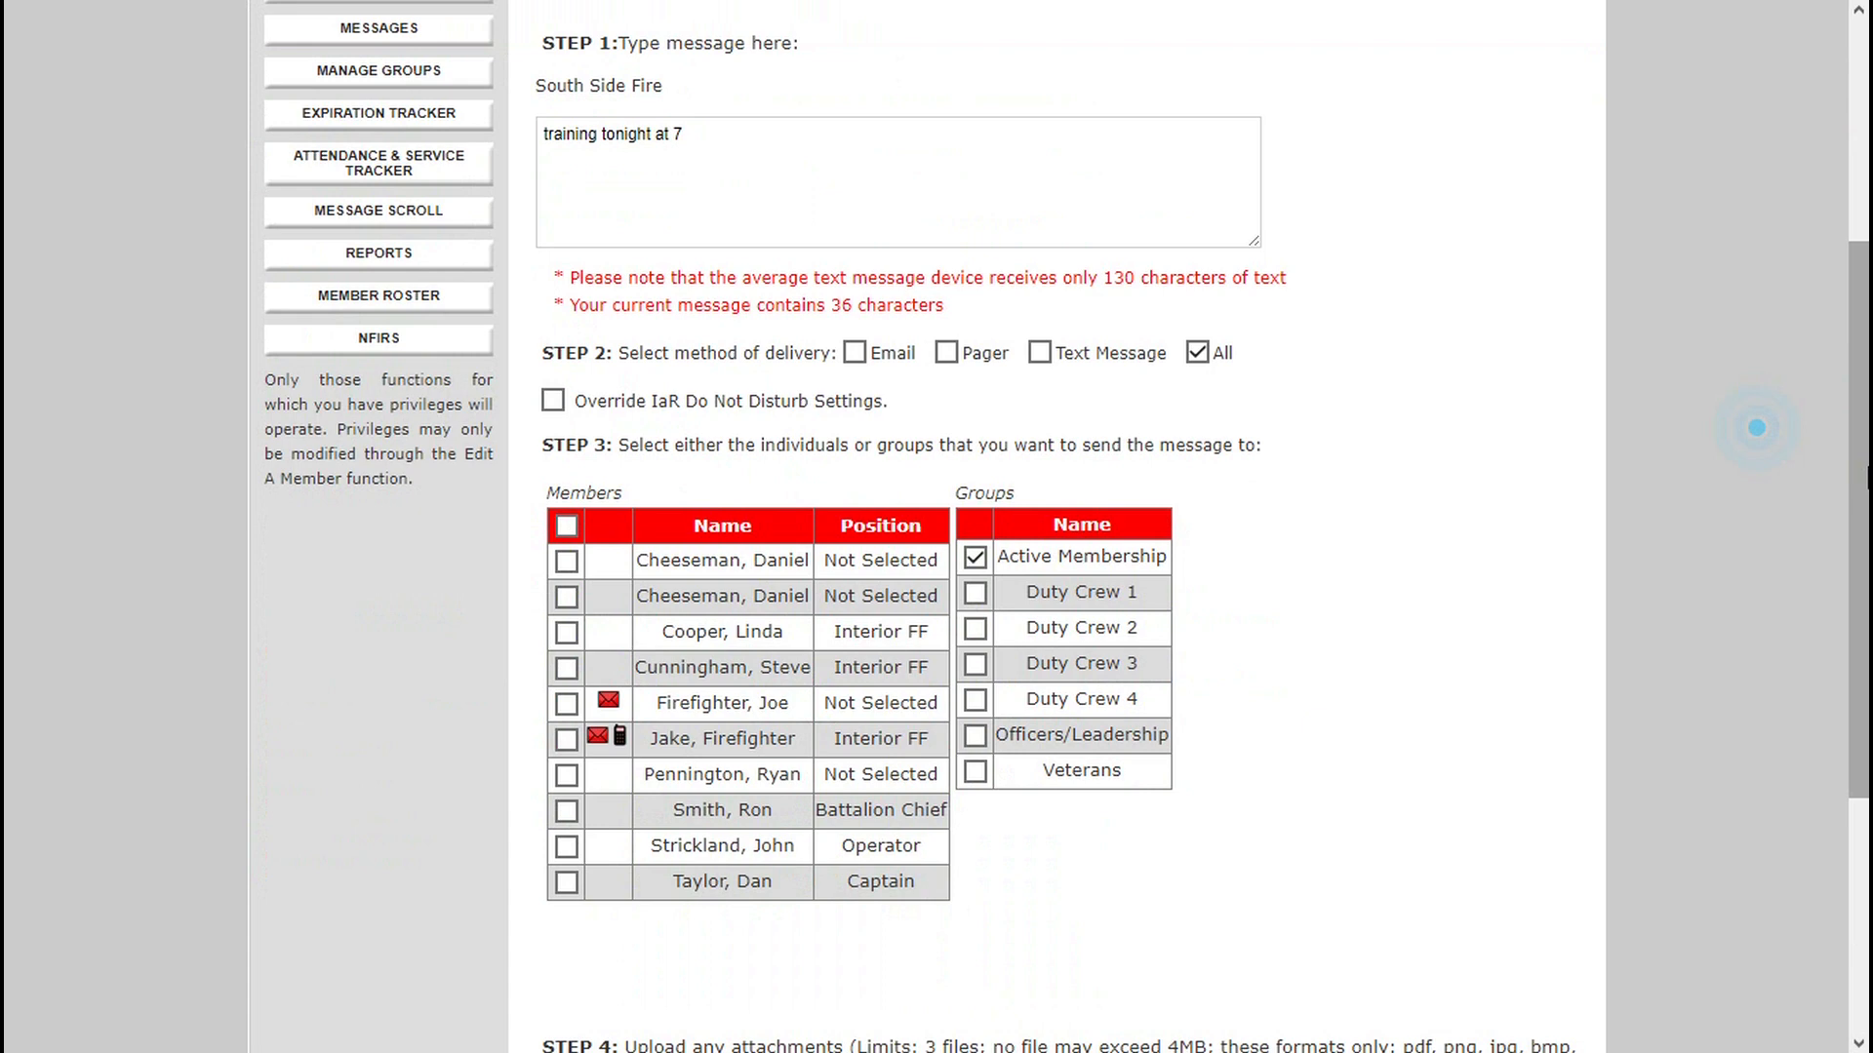
{"action": "scroll", "coordinate": [1164, 766], "scroll_direction": "down", "scroll_amount": 5}
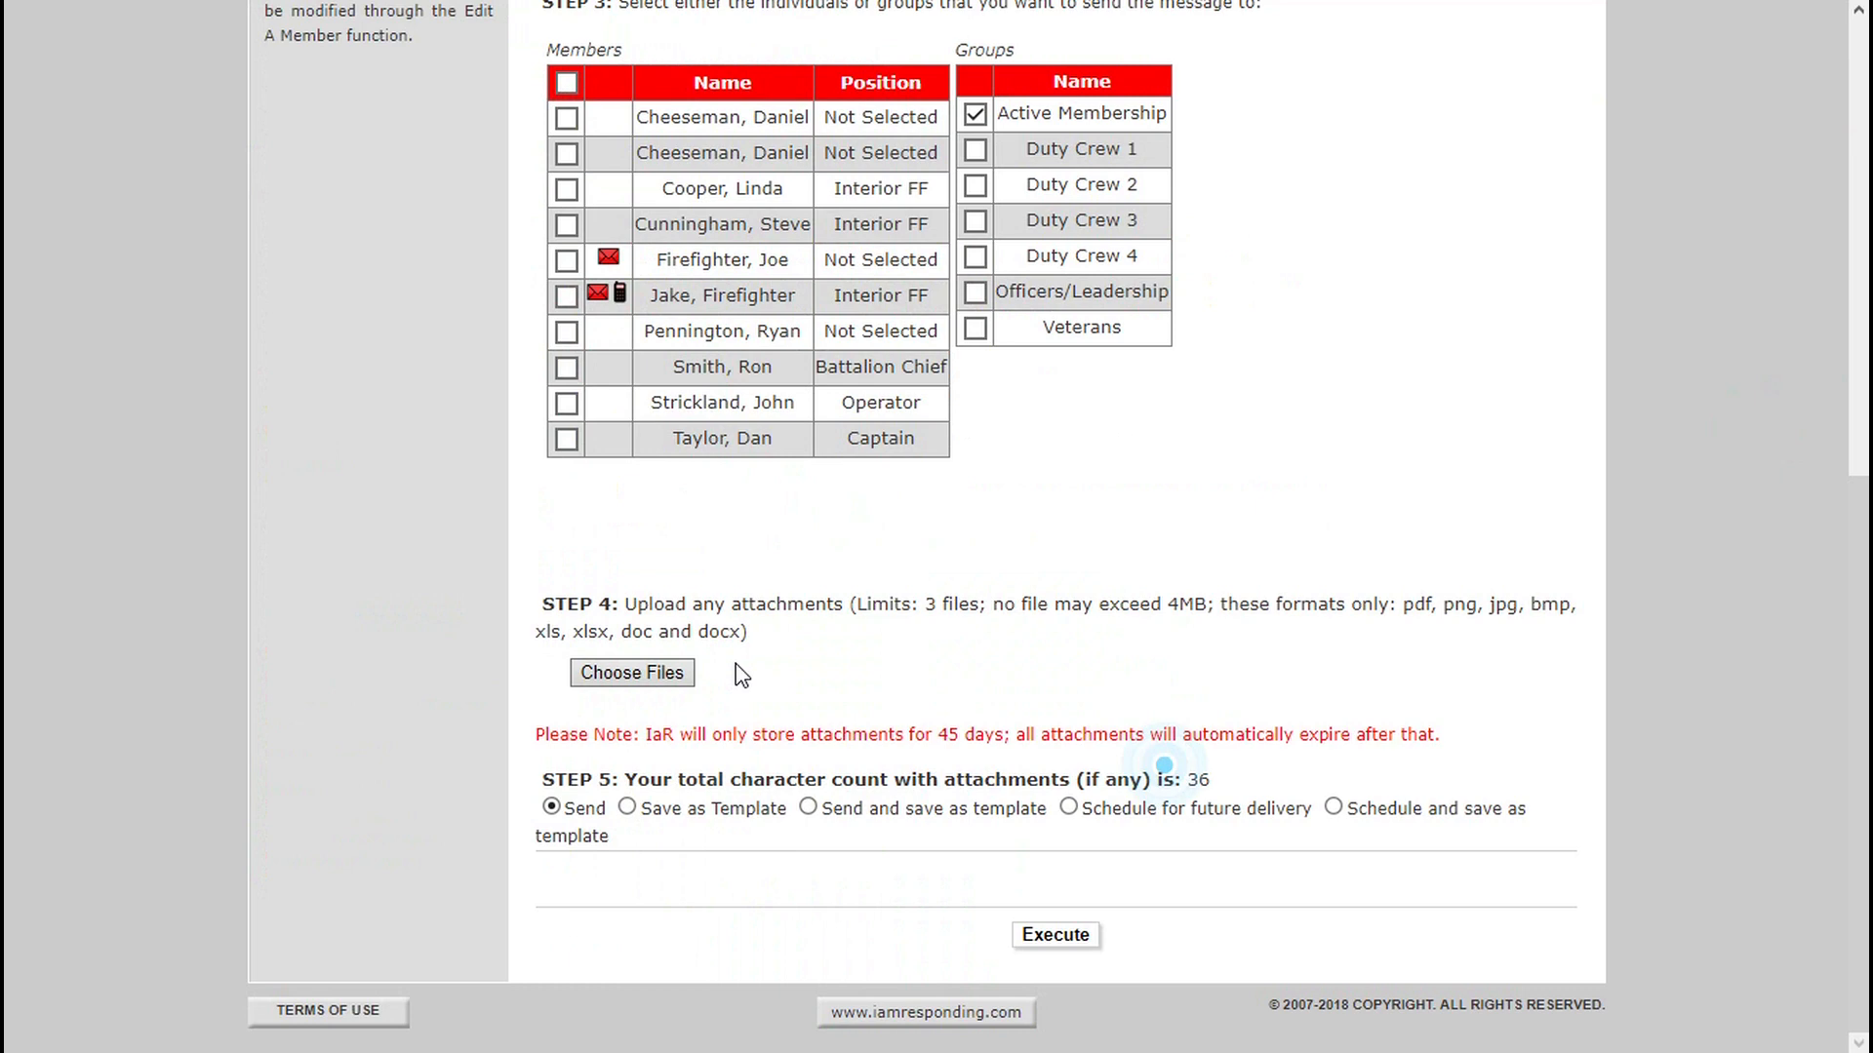
{"action": "left_click_drag", "start_coordinate": [1859, 624], "coordinate": [1868, 208]}
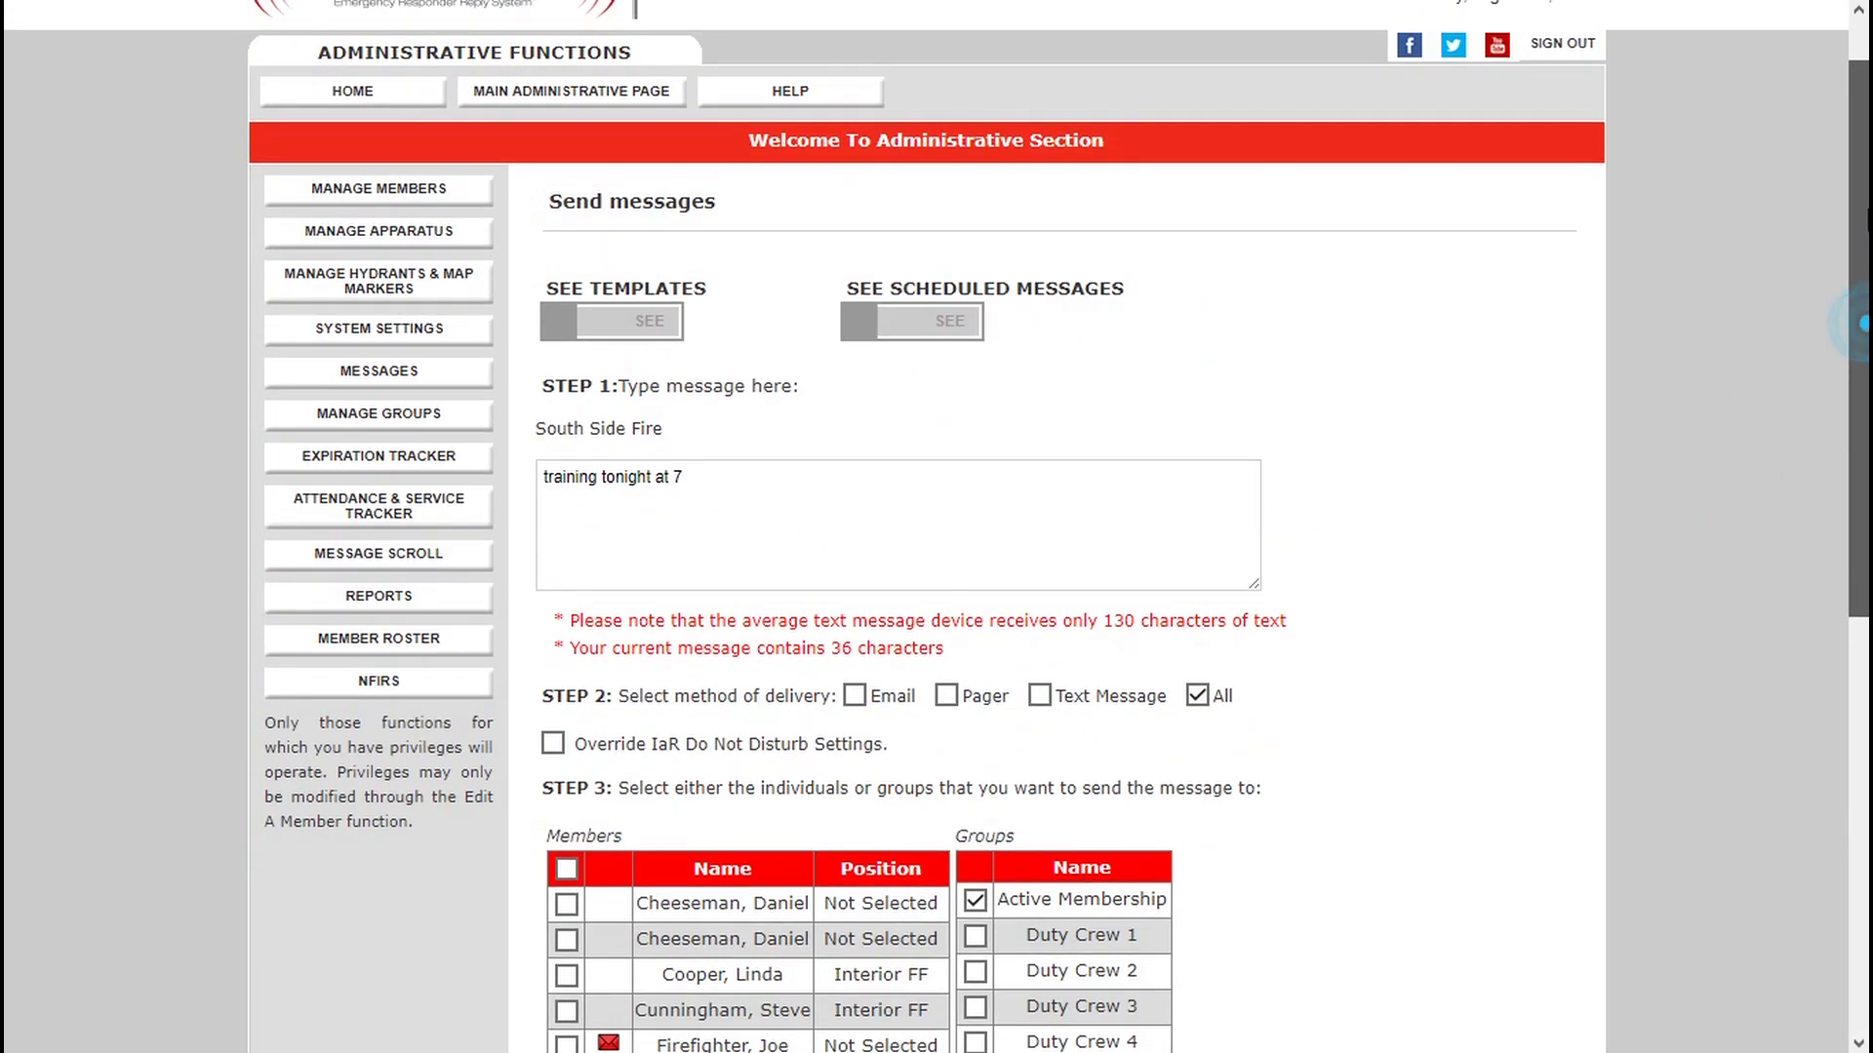
{"action": "scroll", "coordinate": [1044, 878], "scroll_direction": "down", "scroll_amount": 9}
{"action": "left_click", "coordinate": [1044, 934]}
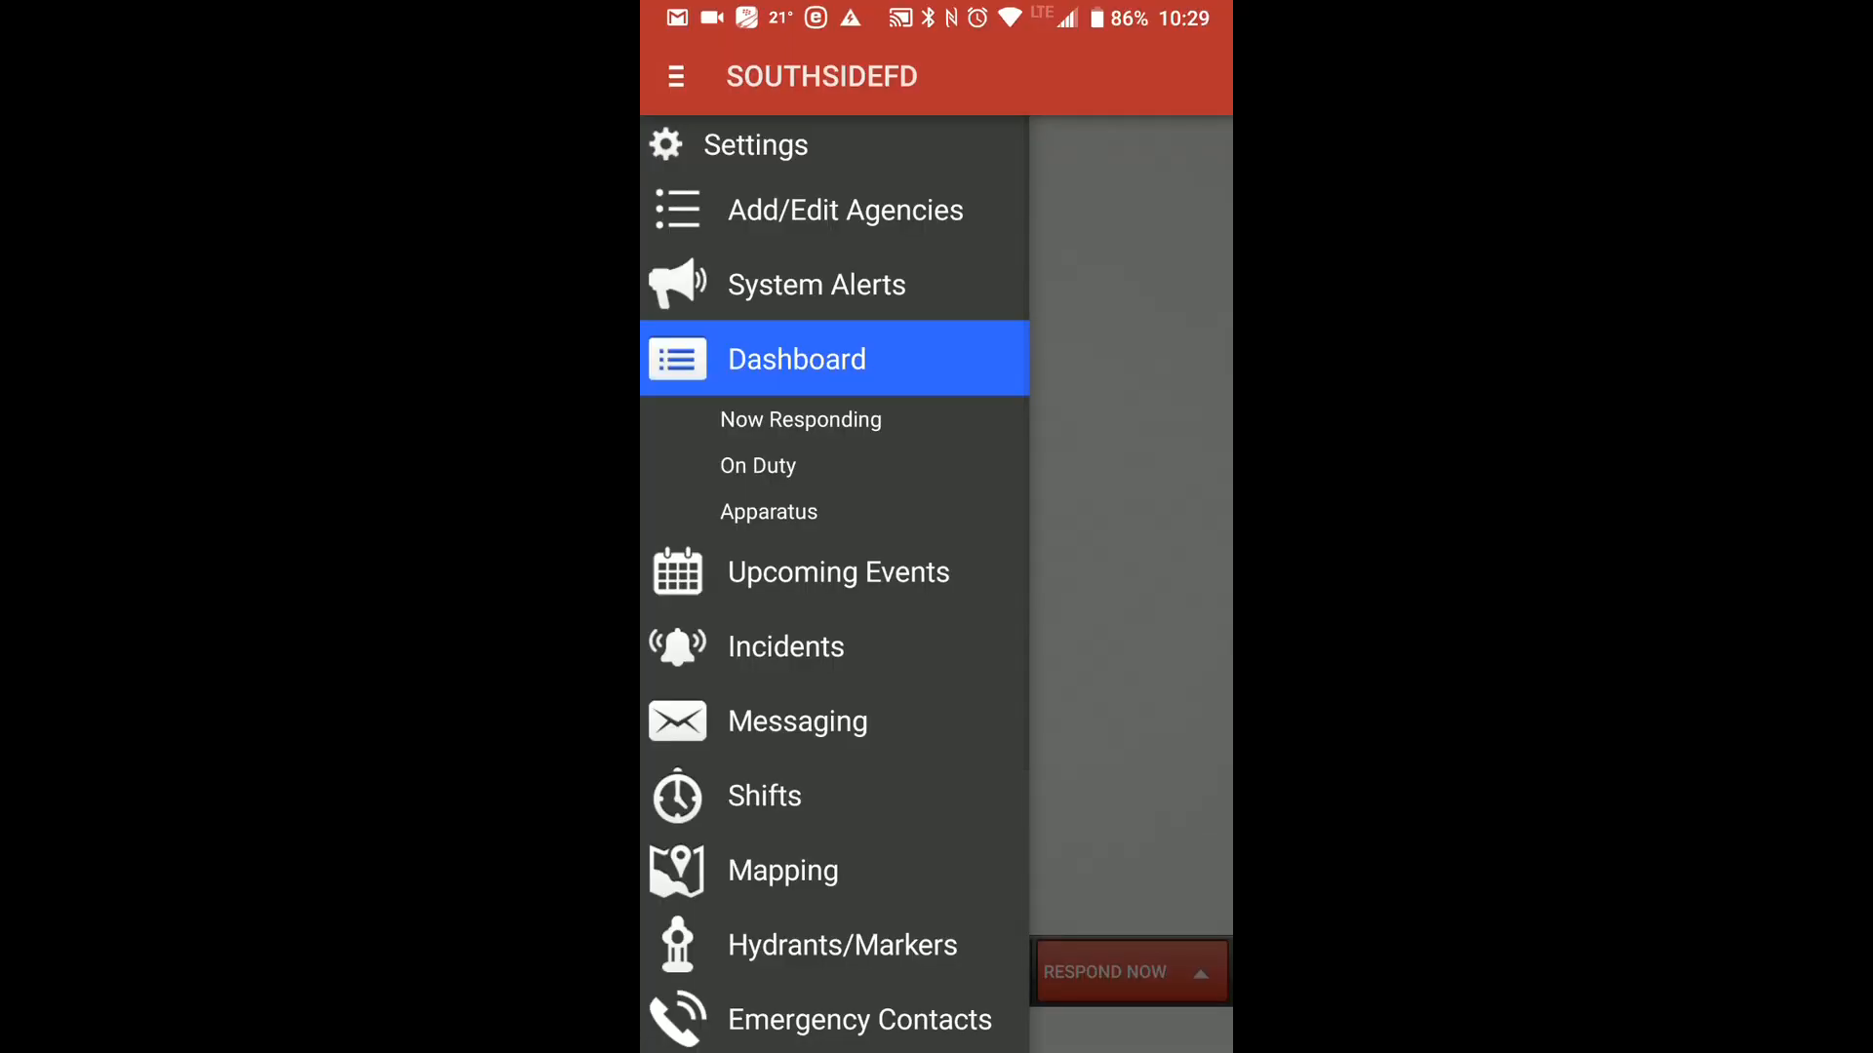
Switch to the IamResponding mobile app, open its messages and start a new message.
{"action": "left_click", "coordinate": [884, 720]}
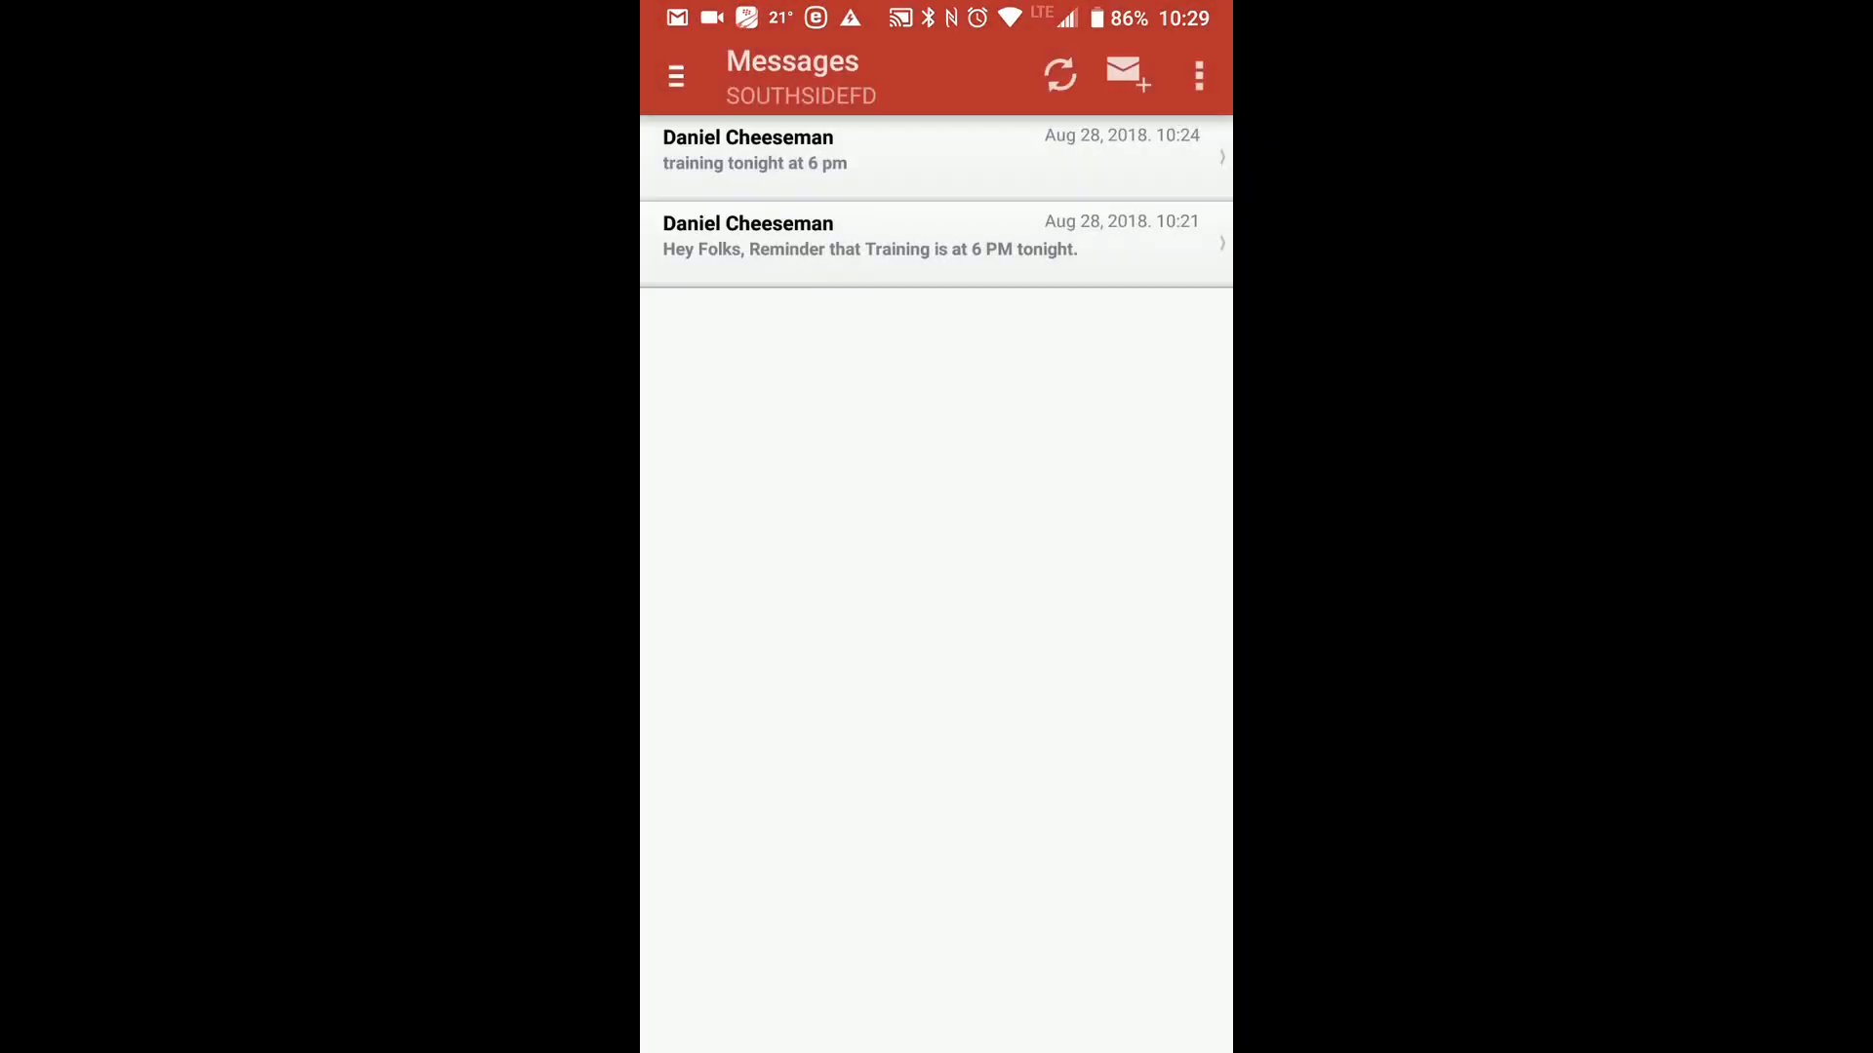
{"action": "left_click", "coordinate": [1188, 33]}
{"action": "left_click", "coordinate": [1184, 36]}
{"action": "mouse_move", "coordinate": [985, 502]}
{"action": "left_mouse_down"}
{"action": "mouse_move", "coordinate": [1108, 125]}
{"action": "mouse_move", "coordinate": [1044, 138]}
{"action": "mouse_move", "coordinate": [1002, 178]}
{"action": "left_mouse_up"}
{"action": "left_click", "coordinate": [1177, 38]}
{"action": "left_click", "coordinate": [1124, 78]}
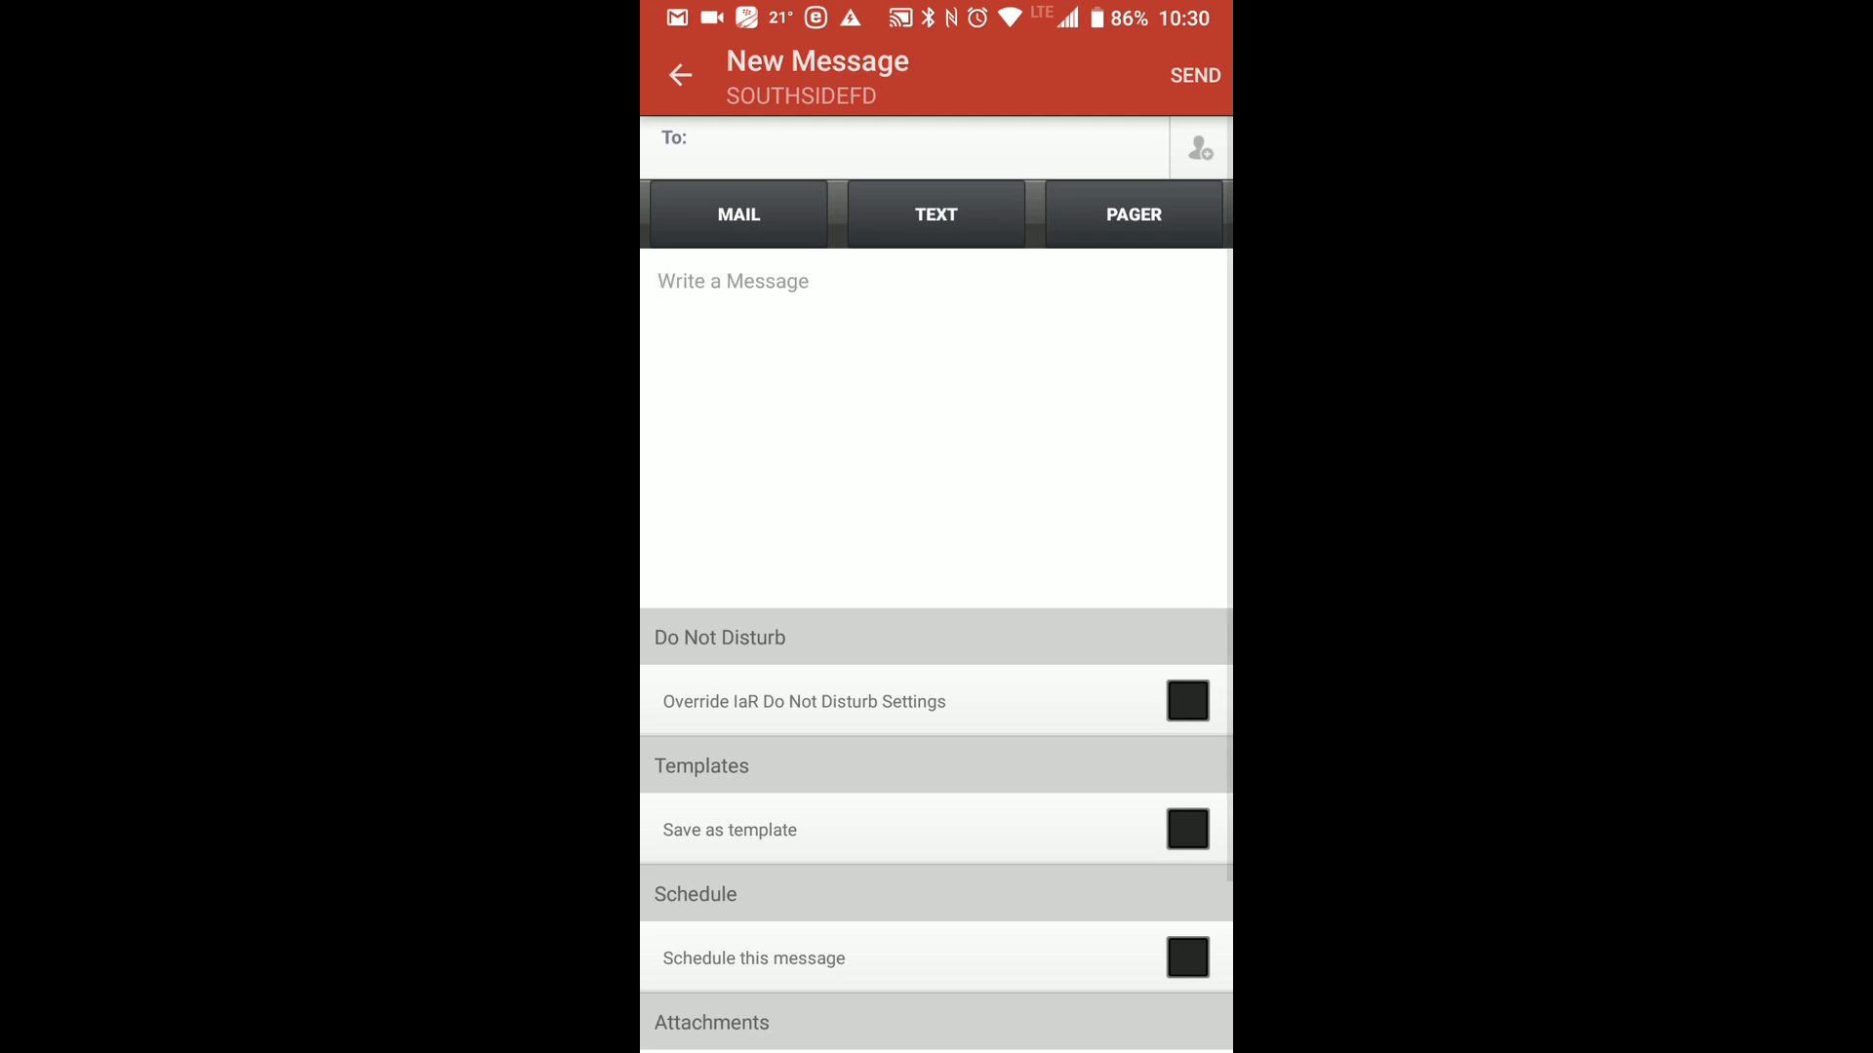
Open the contact list for choosing the new message's recipients.
{"action": "left_click", "coordinate": [1171, 51]}
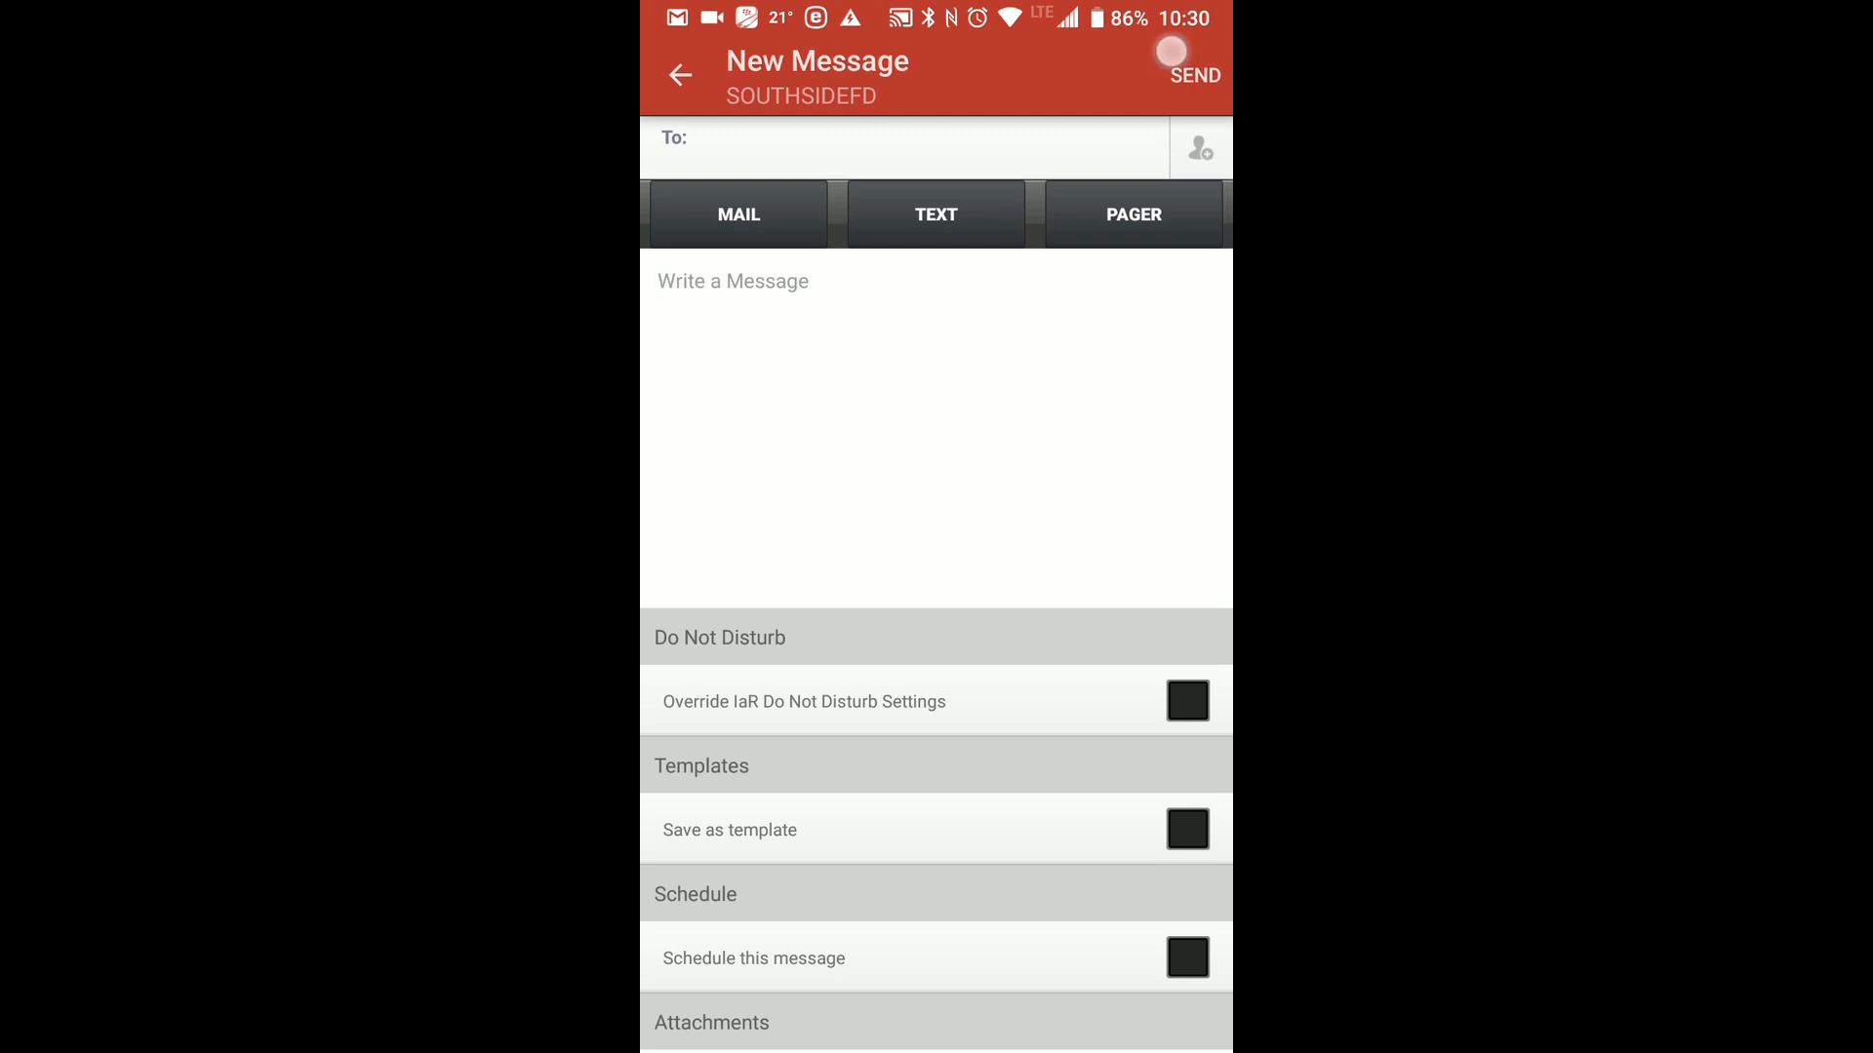
{"action": "left_click_drag", "start_coordinate": [966, 473], "coordinate": [1185, 141]}
{"action": "left_click", "coordinate": [1171, 44]}
{"action": "left_click", "coordinate": [1199, 122]}
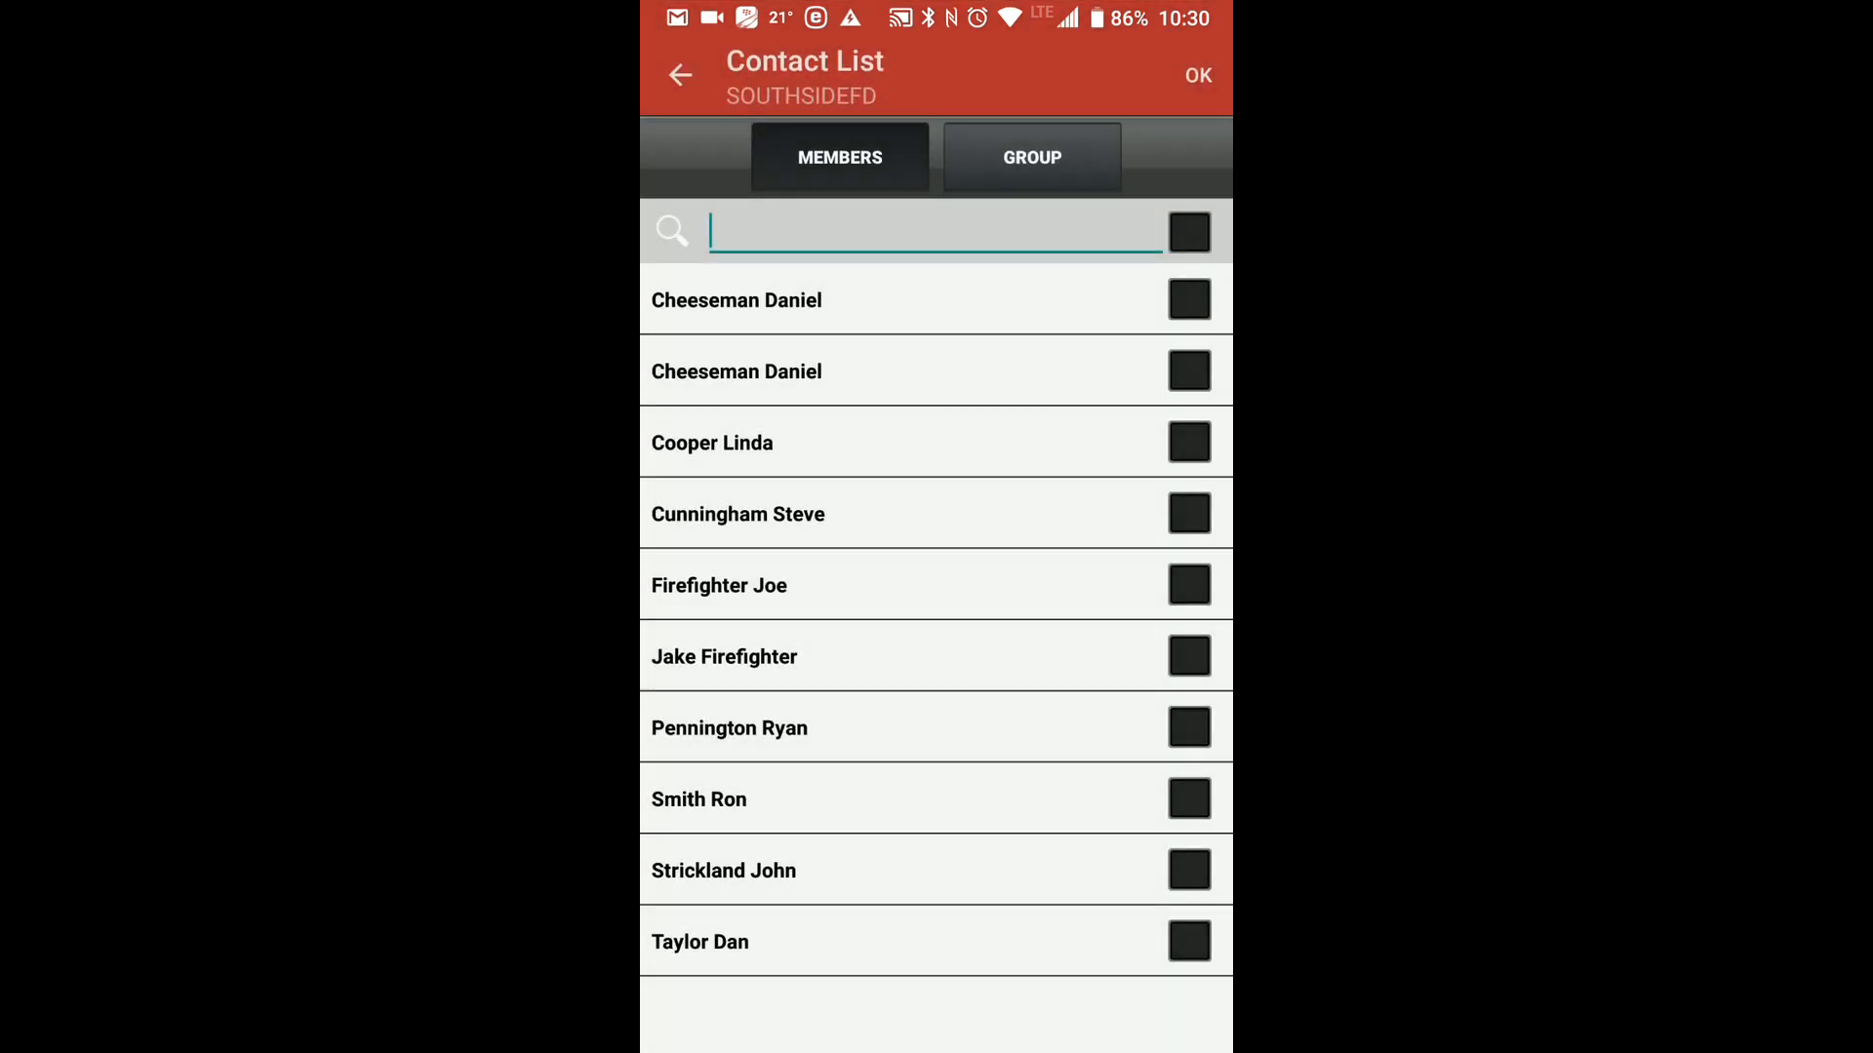
{"action": "left_click", "coordinate": [1175, 59]}
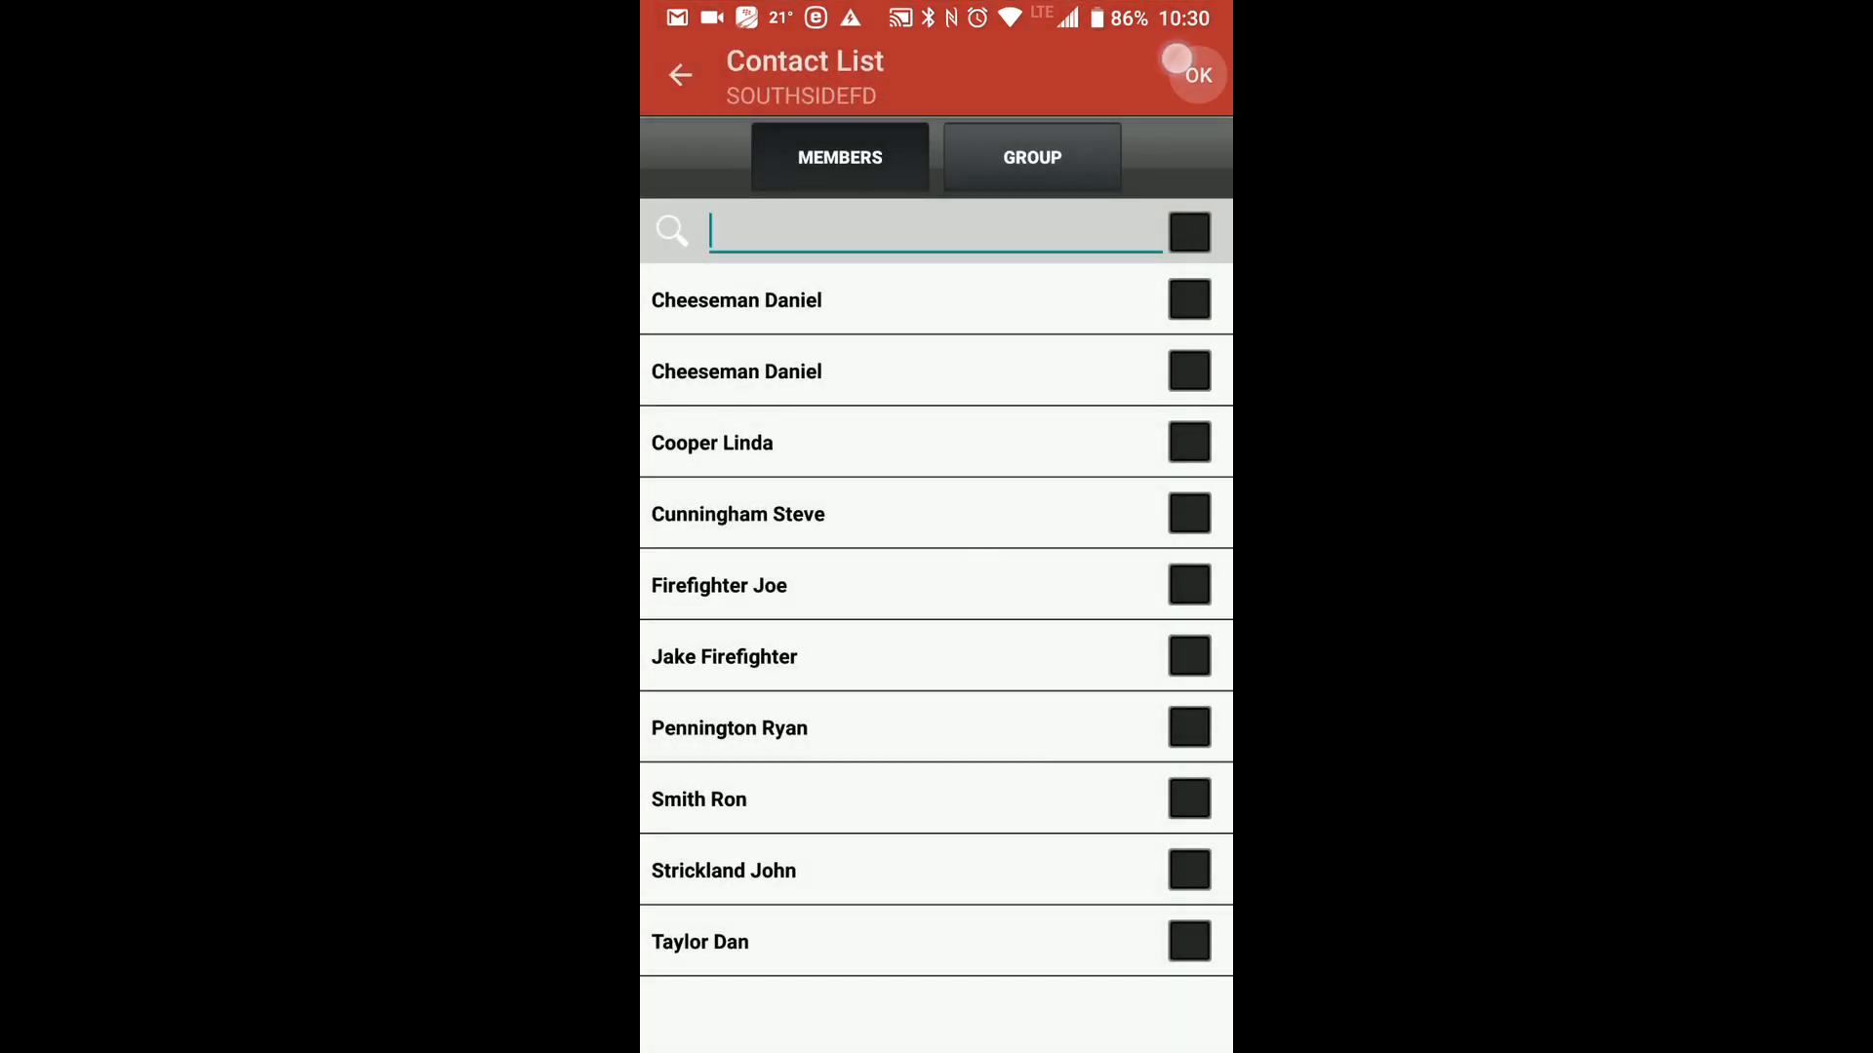
{"action": "left_click", "coordinate": [1199, 147]}
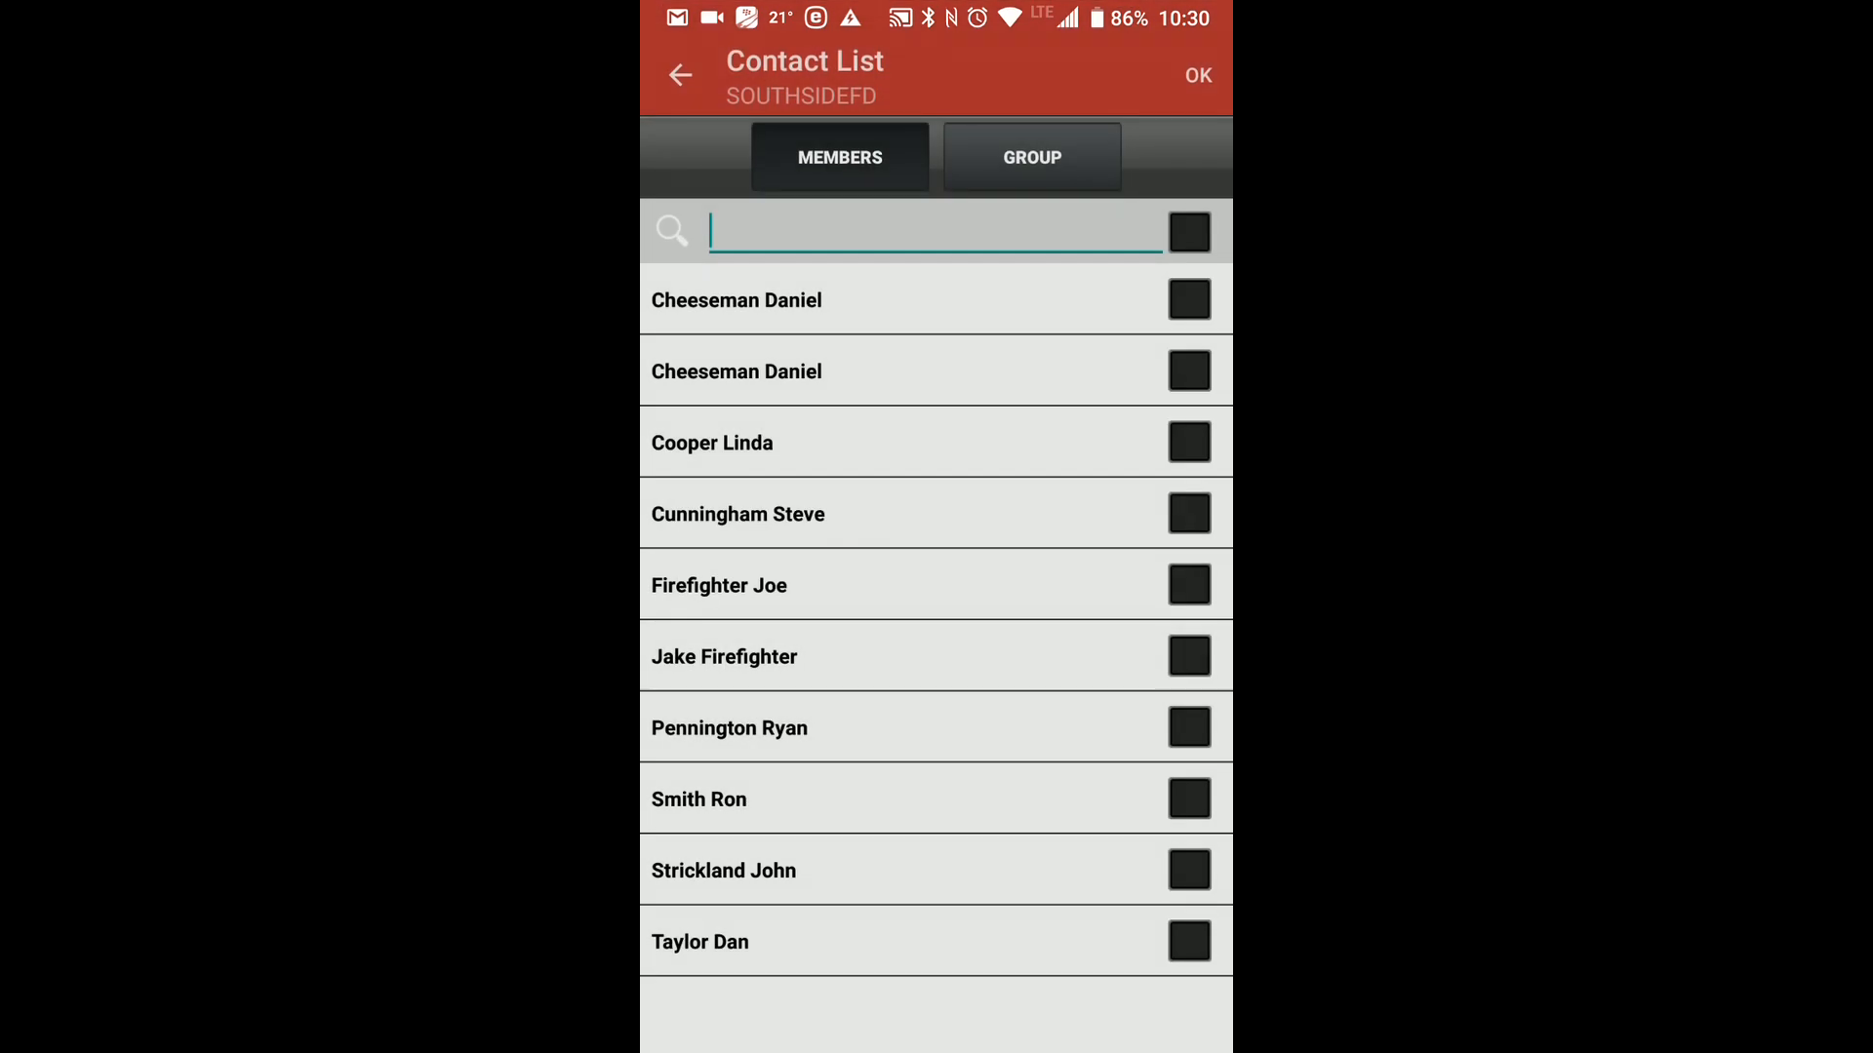
{"action": "left_click", "coordinate": [1167, 56]}
{"action": "mouse_move", "coordinate": [839, 310]}
{"action": "left_mouse_down"}
{"action": "mouse_move", "coordinate": [809, 731]}
{"action": "mouse_move", "coordinate": [866, 336]}
{"action": "left_mouse_up"}
{"action": "mouse_move", "coordinate": [913, 627]}
{"action": "left_mouse_down"}
{"action": "mouse_move", "coordinate": [916, 573]}
{"action": "mouse_move", "coordinate": [1011, 377]}
{"action": "mouse_move", "coordinate": [971, 270]}
{"action": "mouse_move", "coordinate": [959, 281]}
{"action": "left_mouse_up"}
{"action": "left_click", "coordinate": [1159, 29]}
{"action": "left_click", "coordinate": [1156, 41]}
Choose the Active Membership group from the contact groups as the message's recipient.
{"action": "left_click", "coordinate": [1036, 157]}
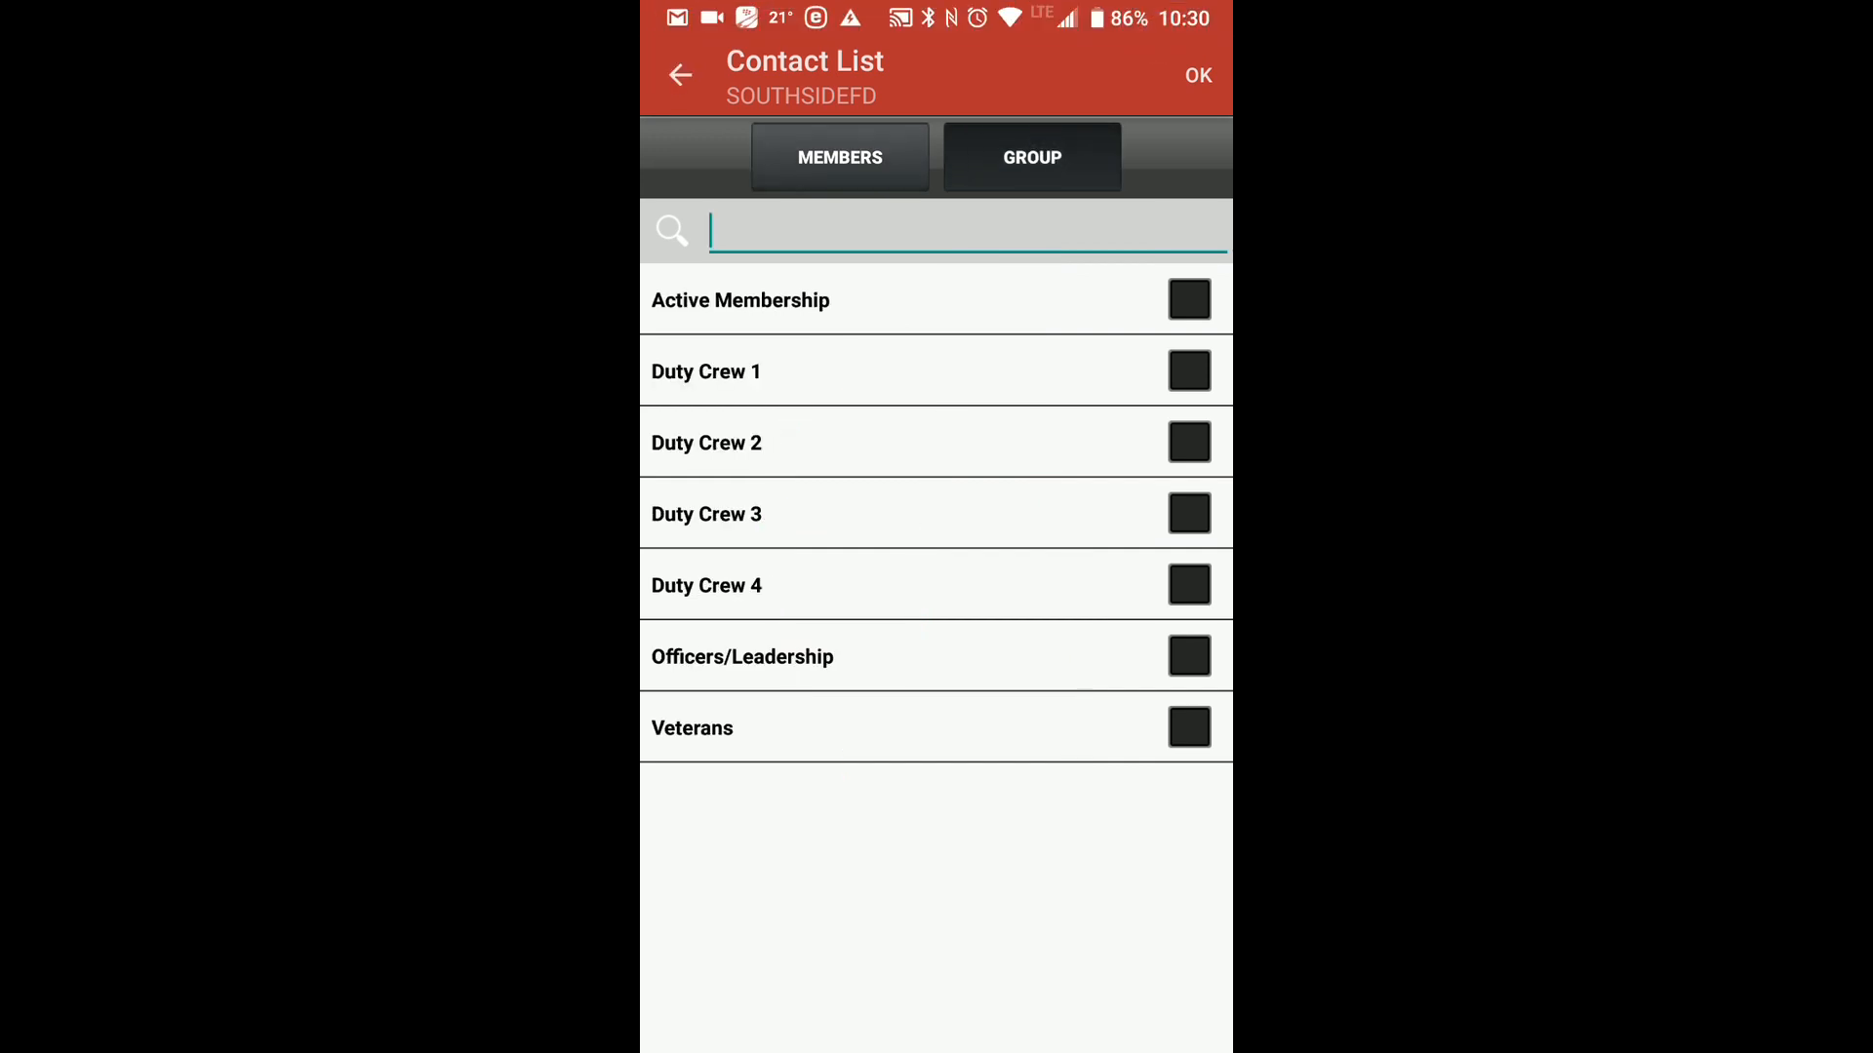
{"action": "left_click", "coordinate": [1163, 41]}
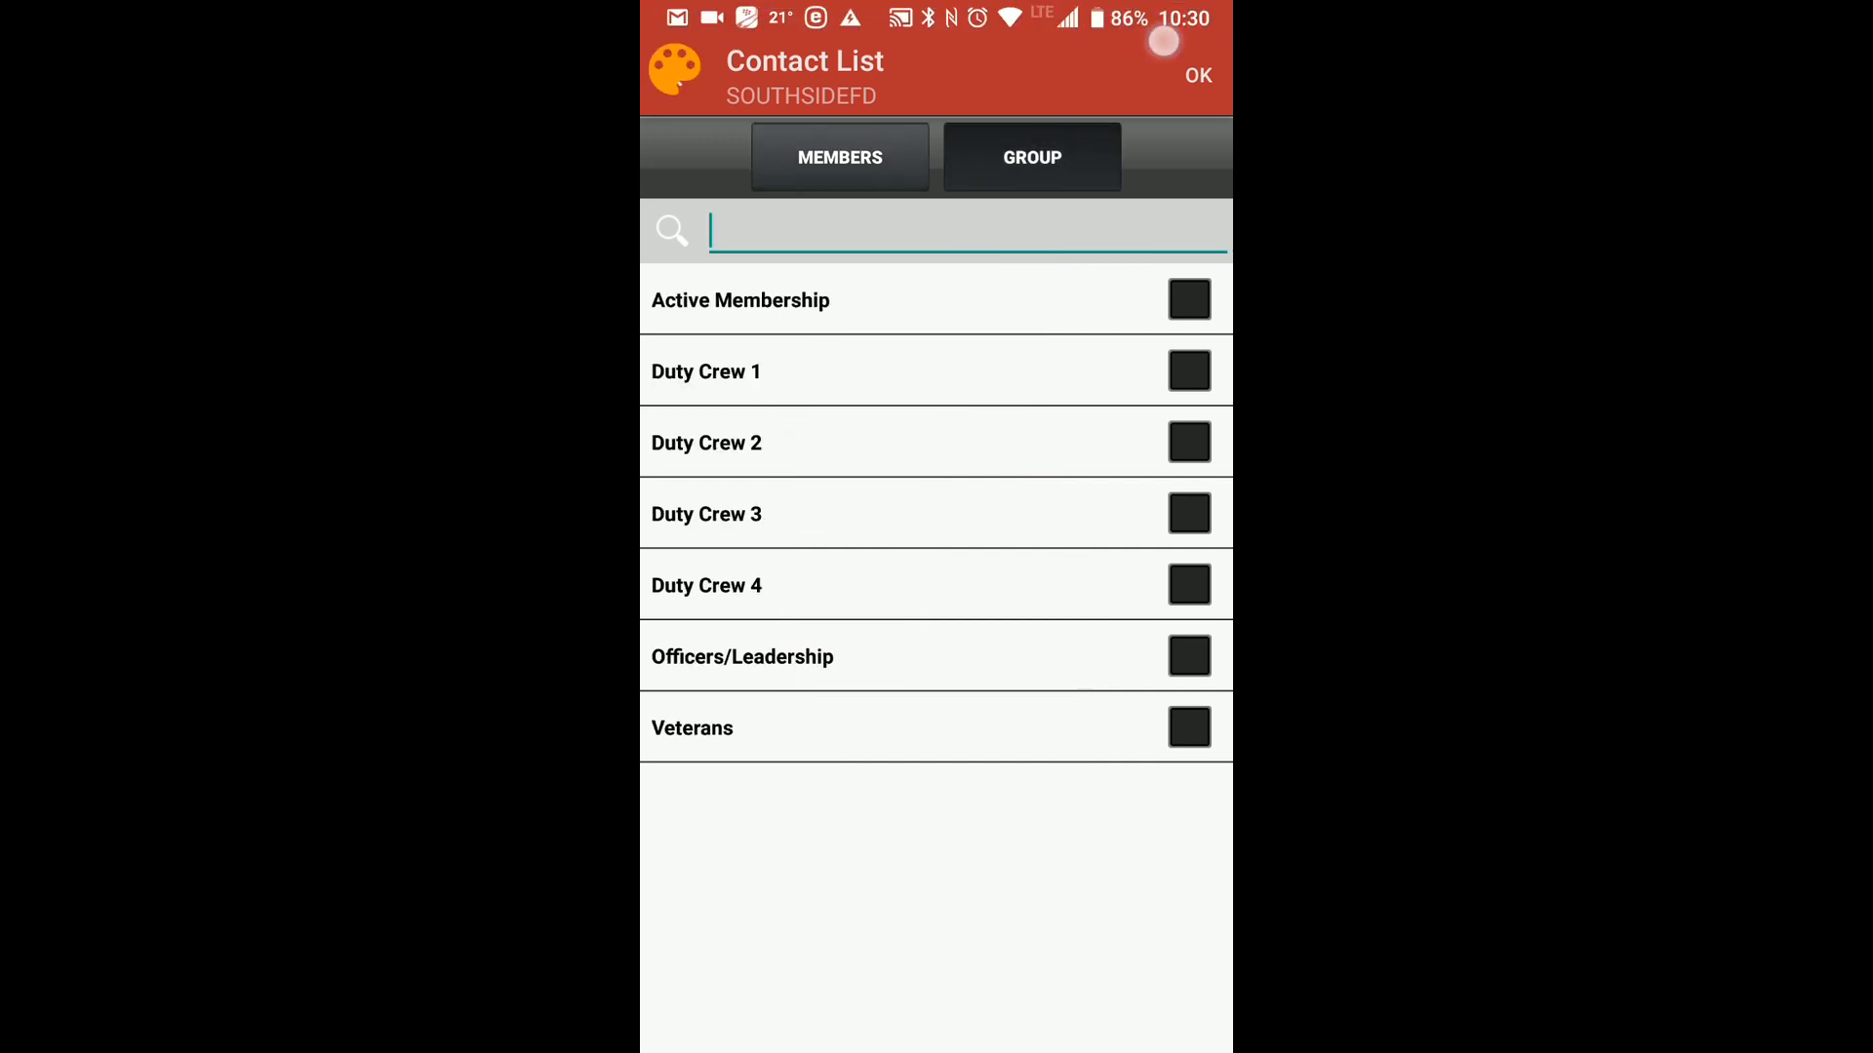
{"action": "mouse_move", "coordinate": [915, 226]}
{"action": "left_mouse_down"}
{"action": "mouse_move", "coordinate": [915, 757]}
{"action": "mouse_move", "coordinate": [927, 255]}
{"action": "left_mouse_up"}
{"action": "left_click", "coordinate": [1176, 38]}
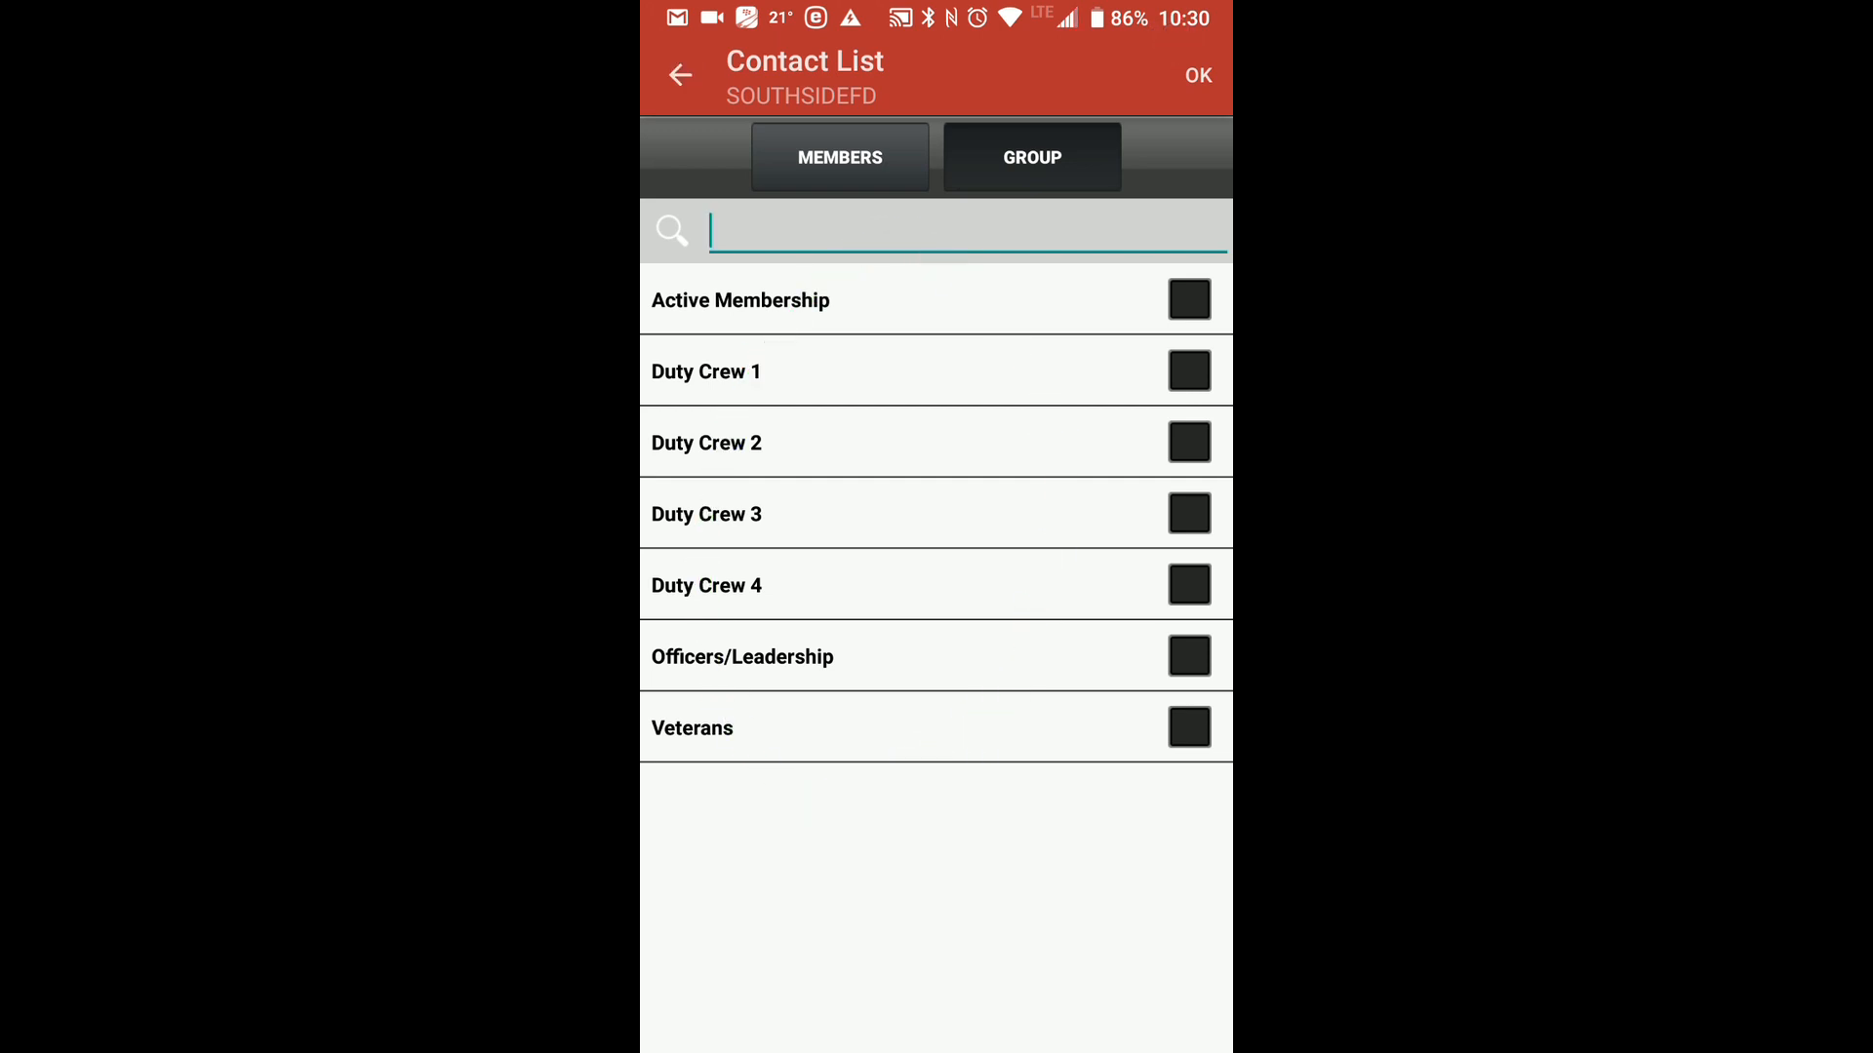
{"action": "left_click", "coordinate": [1189, 300]}
{"action": "left_click", "coordinate": [1198, 75]}
Enable mail, text and pager delivery and write "bbbbb" as the message text.
{"action": "left_click", "coordinate": [756, 238]}
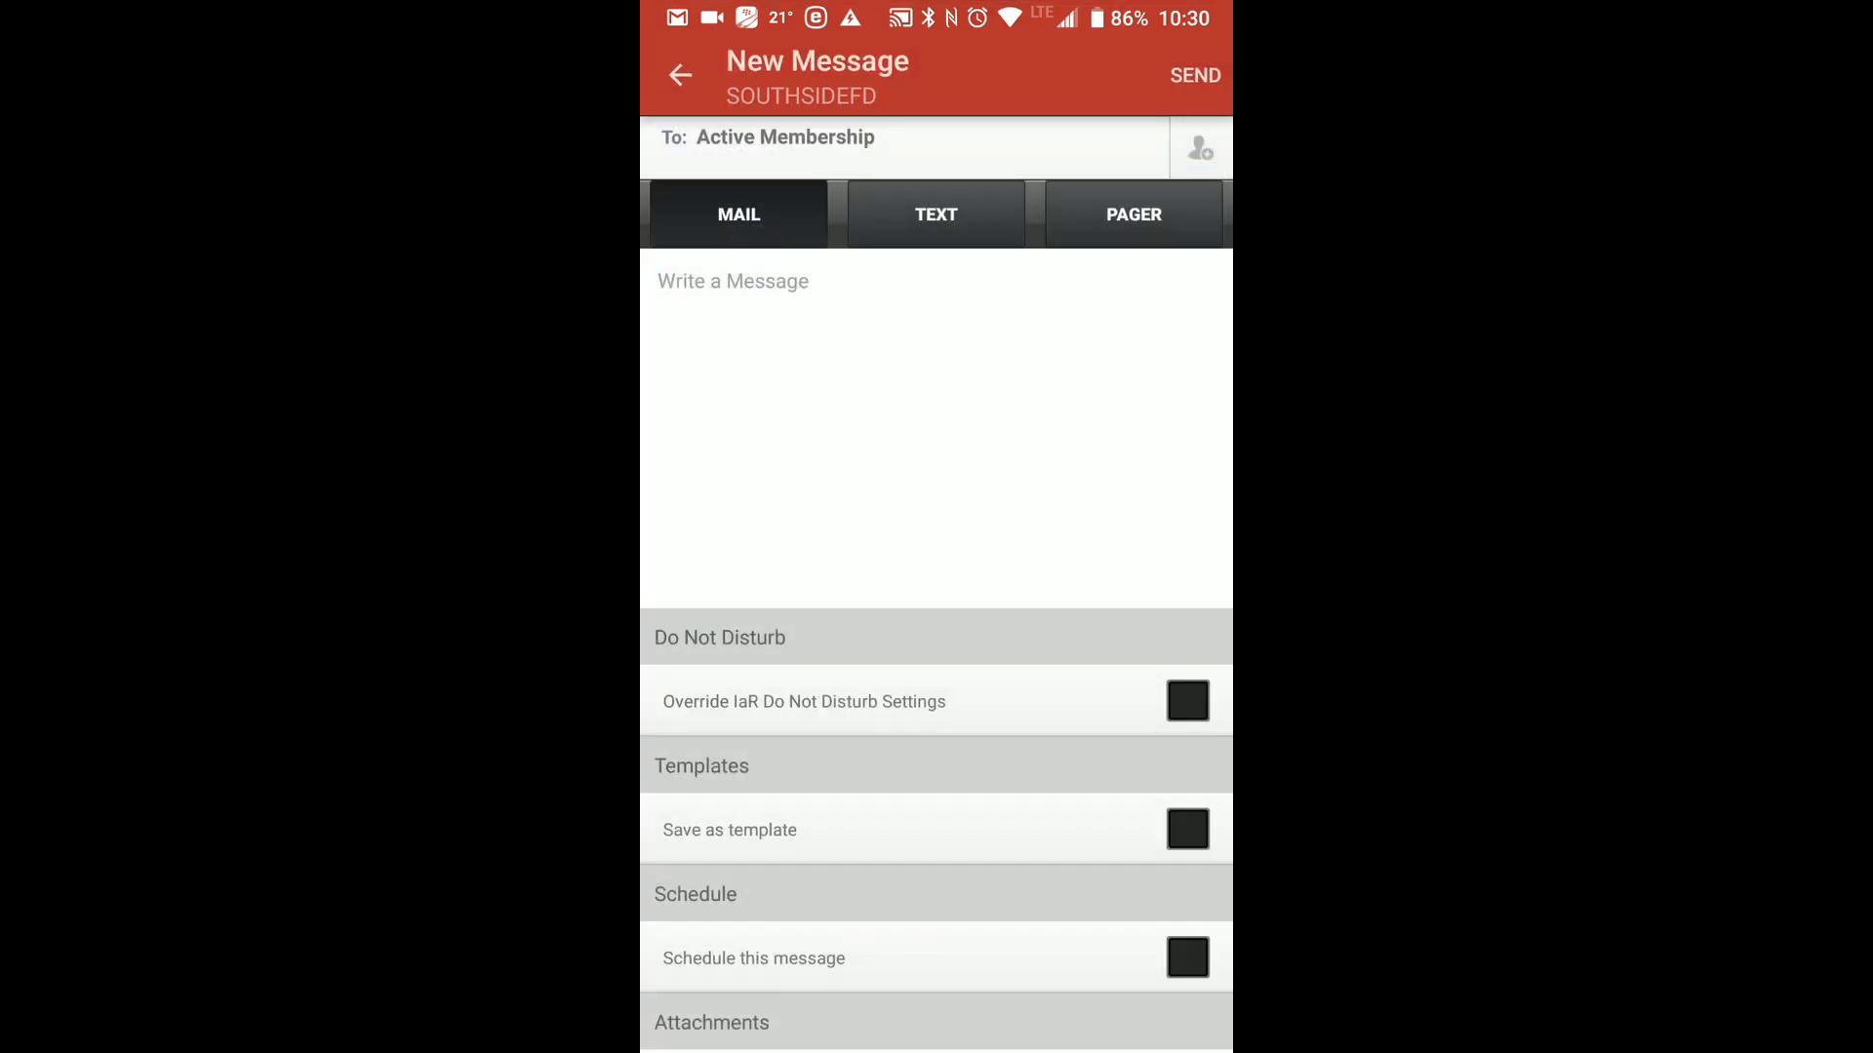
{"action": "left_click", "coordinate": [948, 207]}
{"action": "left_click", "coordinate": [1117, 216]}
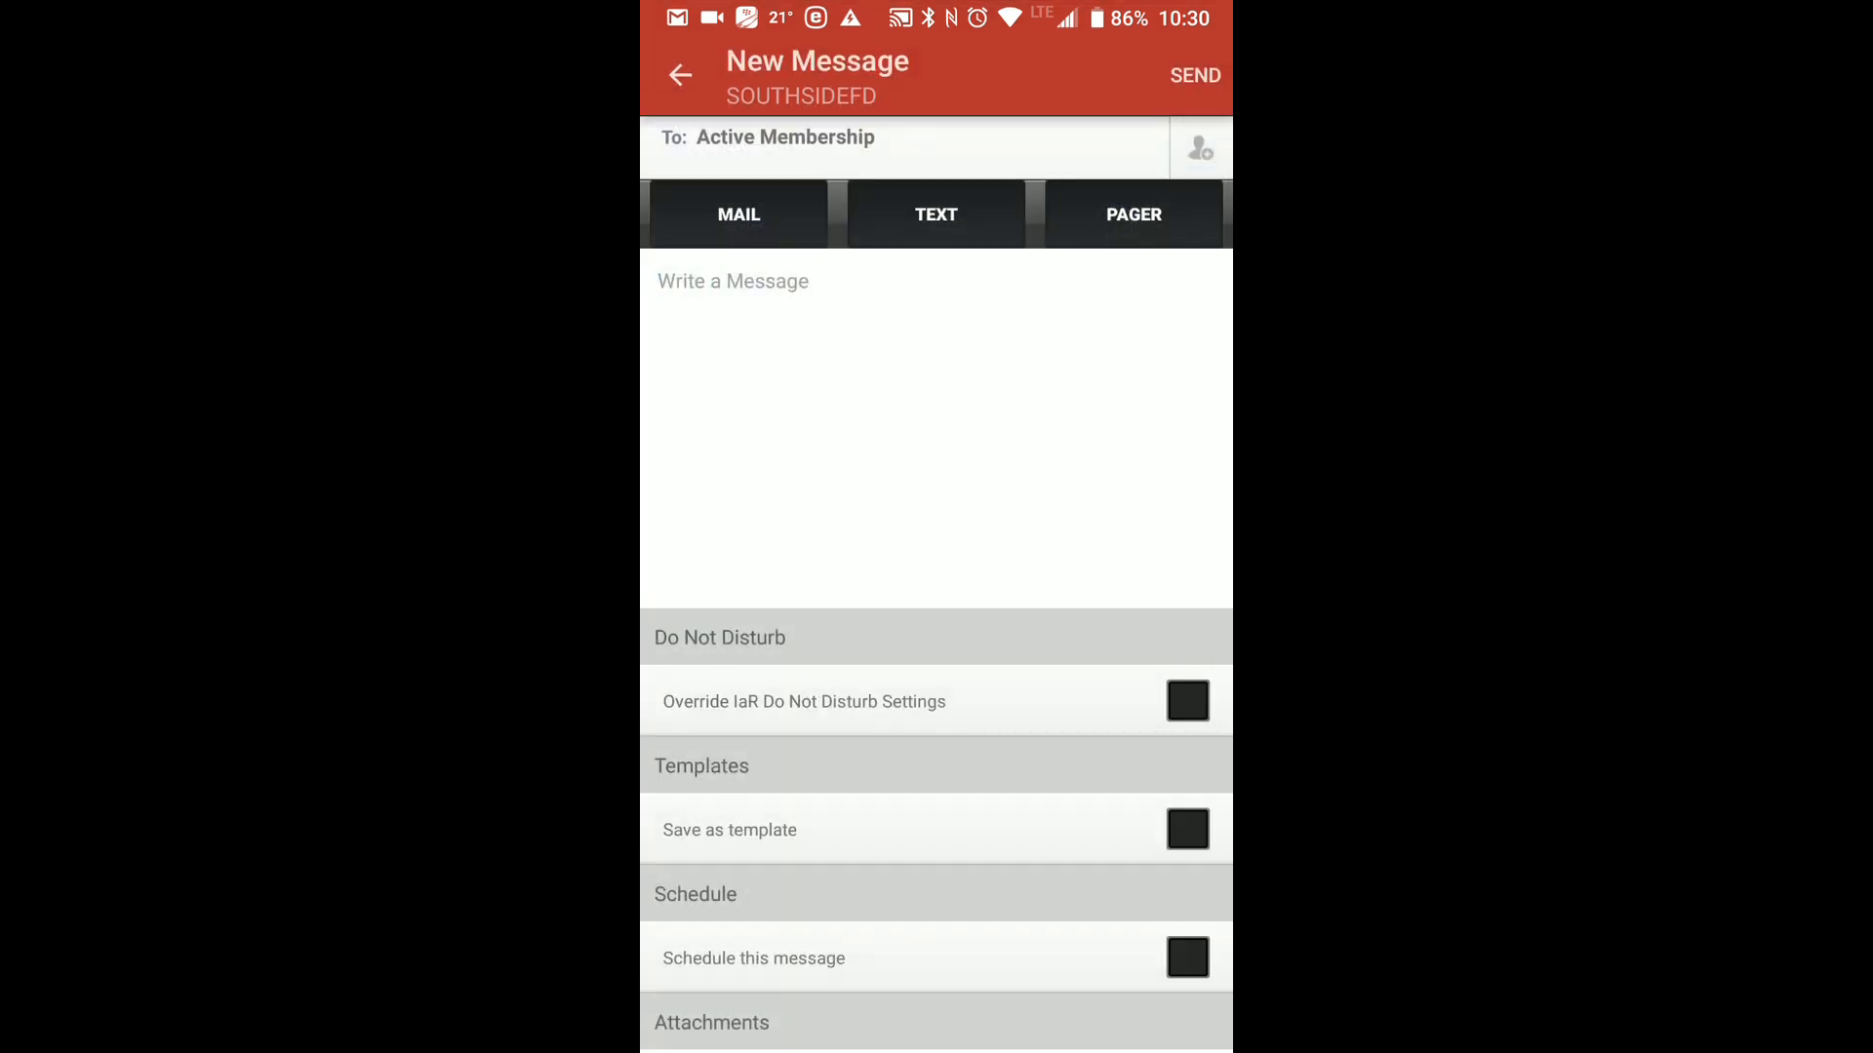
{"action": "left_click", "coordinate": [949, 340]}
{"action": "type", "text": "bbbbb"}
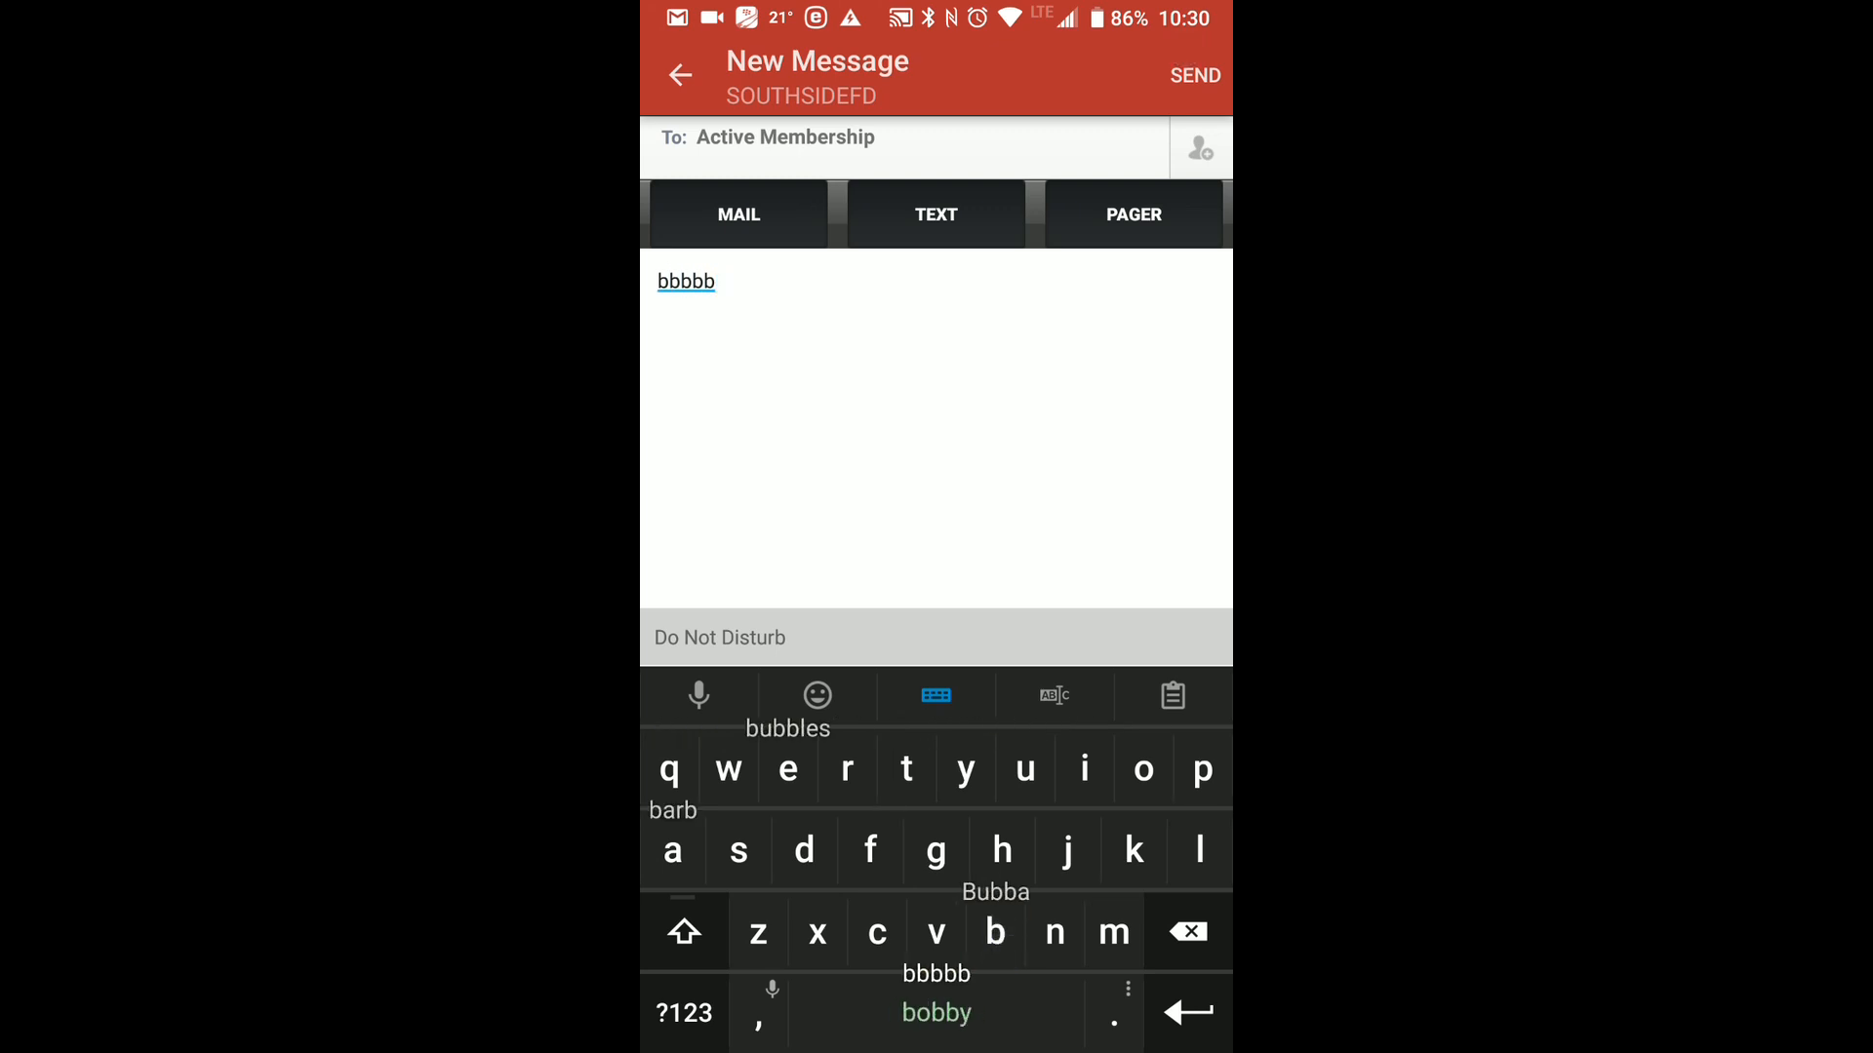
Send the mobile message to the Active Membership group.
{"action": "left_click", "coordinate": [1191, 31]}
{"action": "left_click", "coordinate": [1199, 26]}
{"action": "left_click", "coordinate": [1194, 38]}
{"action": "left_click", "coordinate": [1180, 37]}
{"action": "left_click", "coordinate": [1173, 33]}
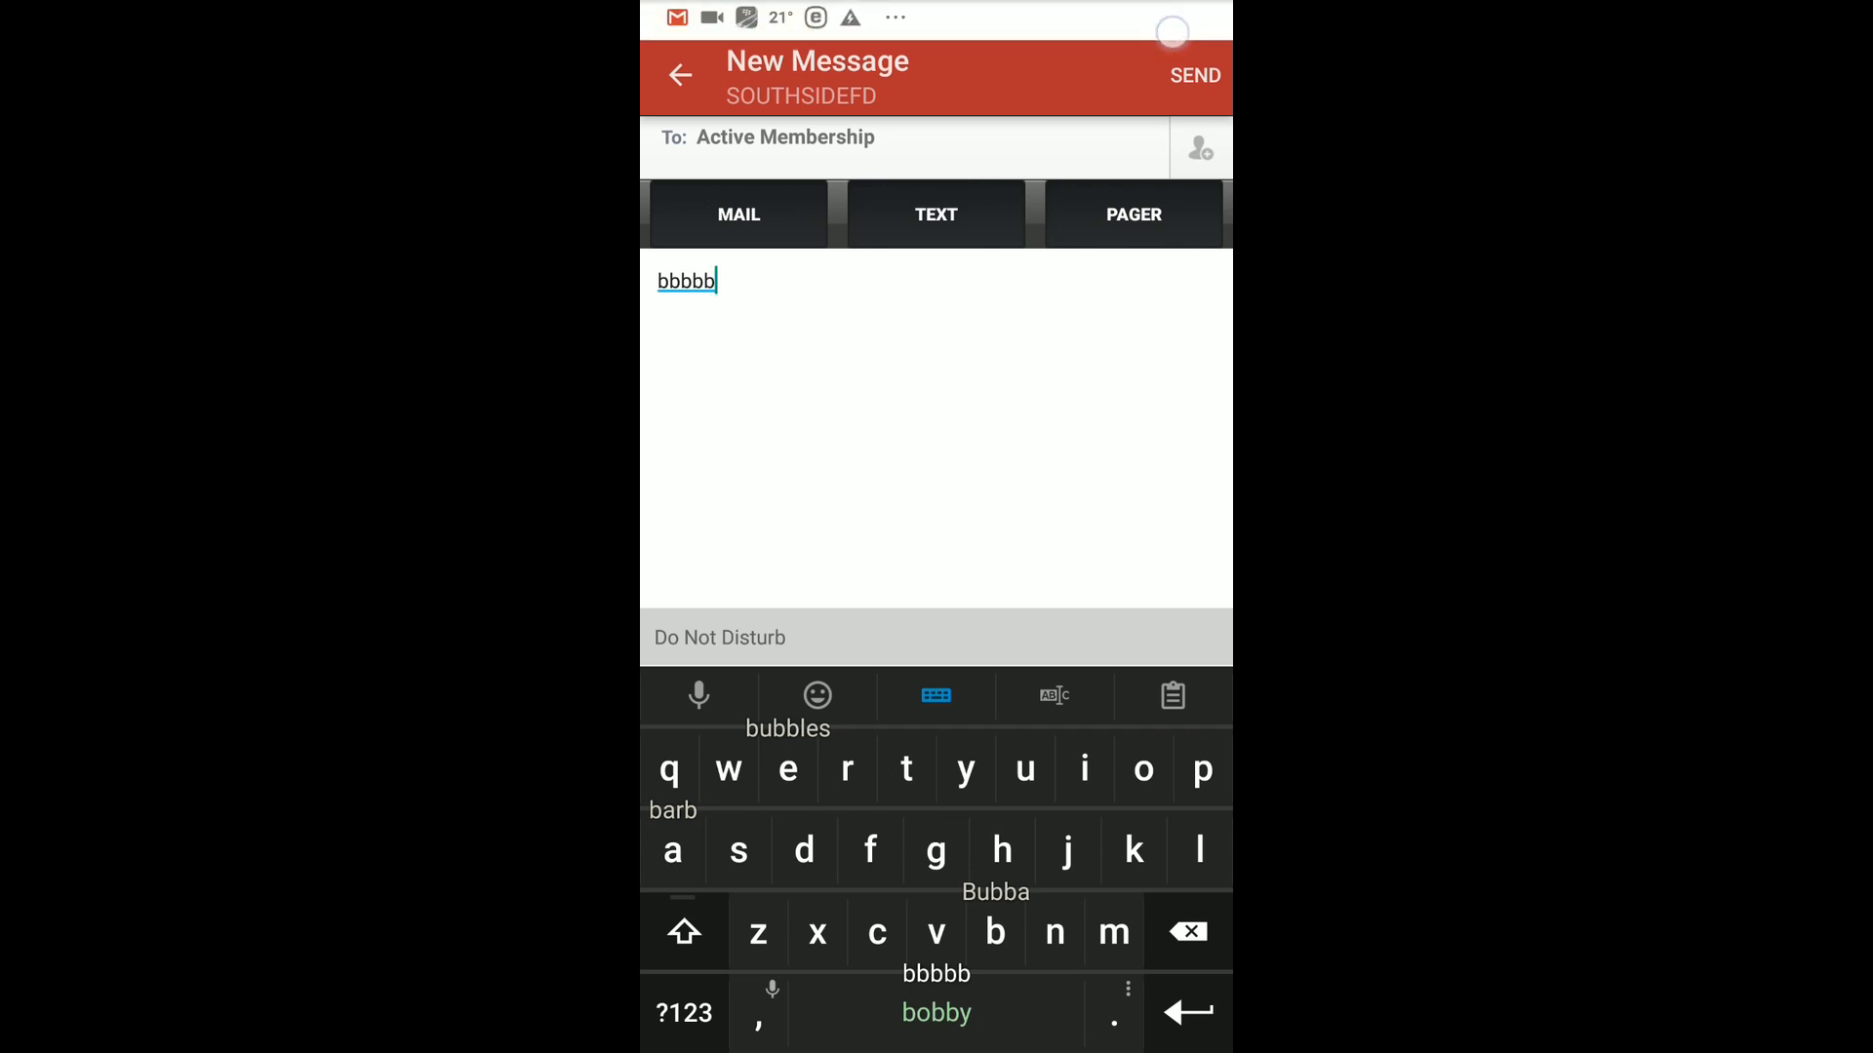
{"action": "left_click", "coordinate": [1185, 73]}
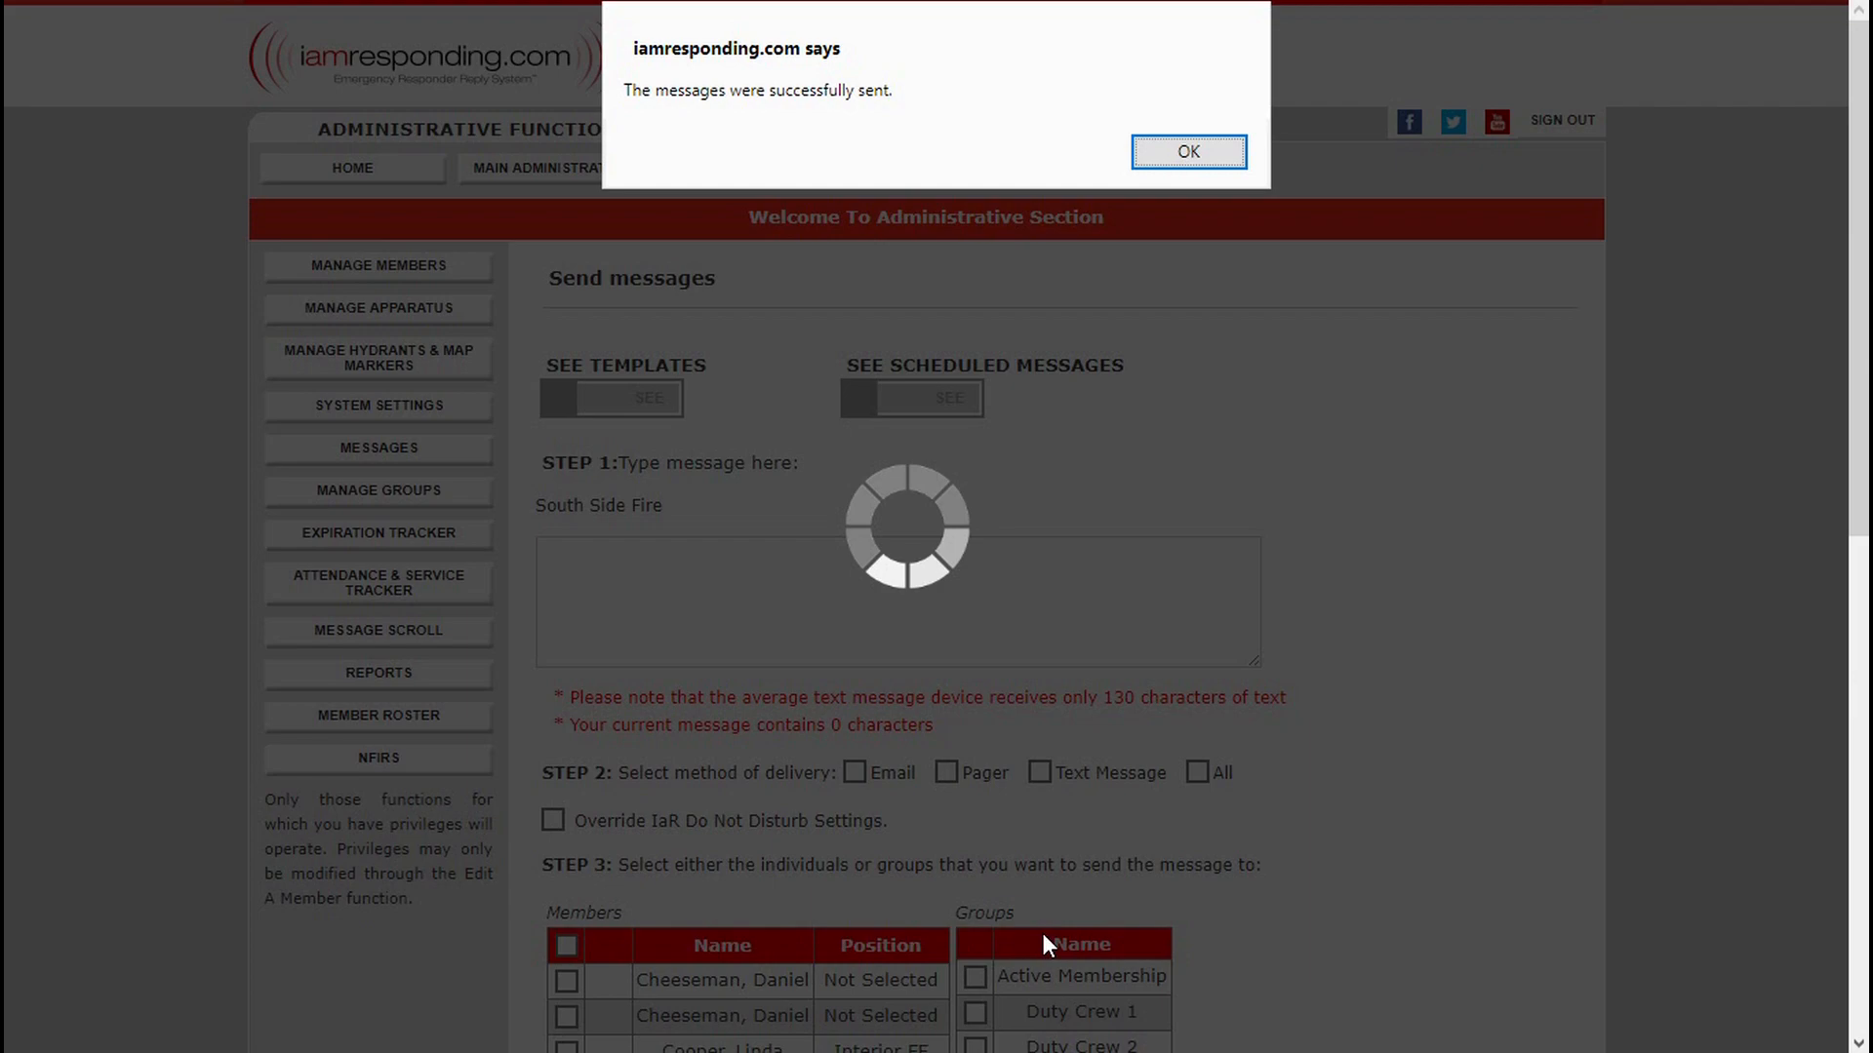
Switch back to the IamResponding website and write the message "Reminder To Members of Special Meeting Tonight at 7 PM".
{"action": "left_click", "coordinate": [385, 171]}
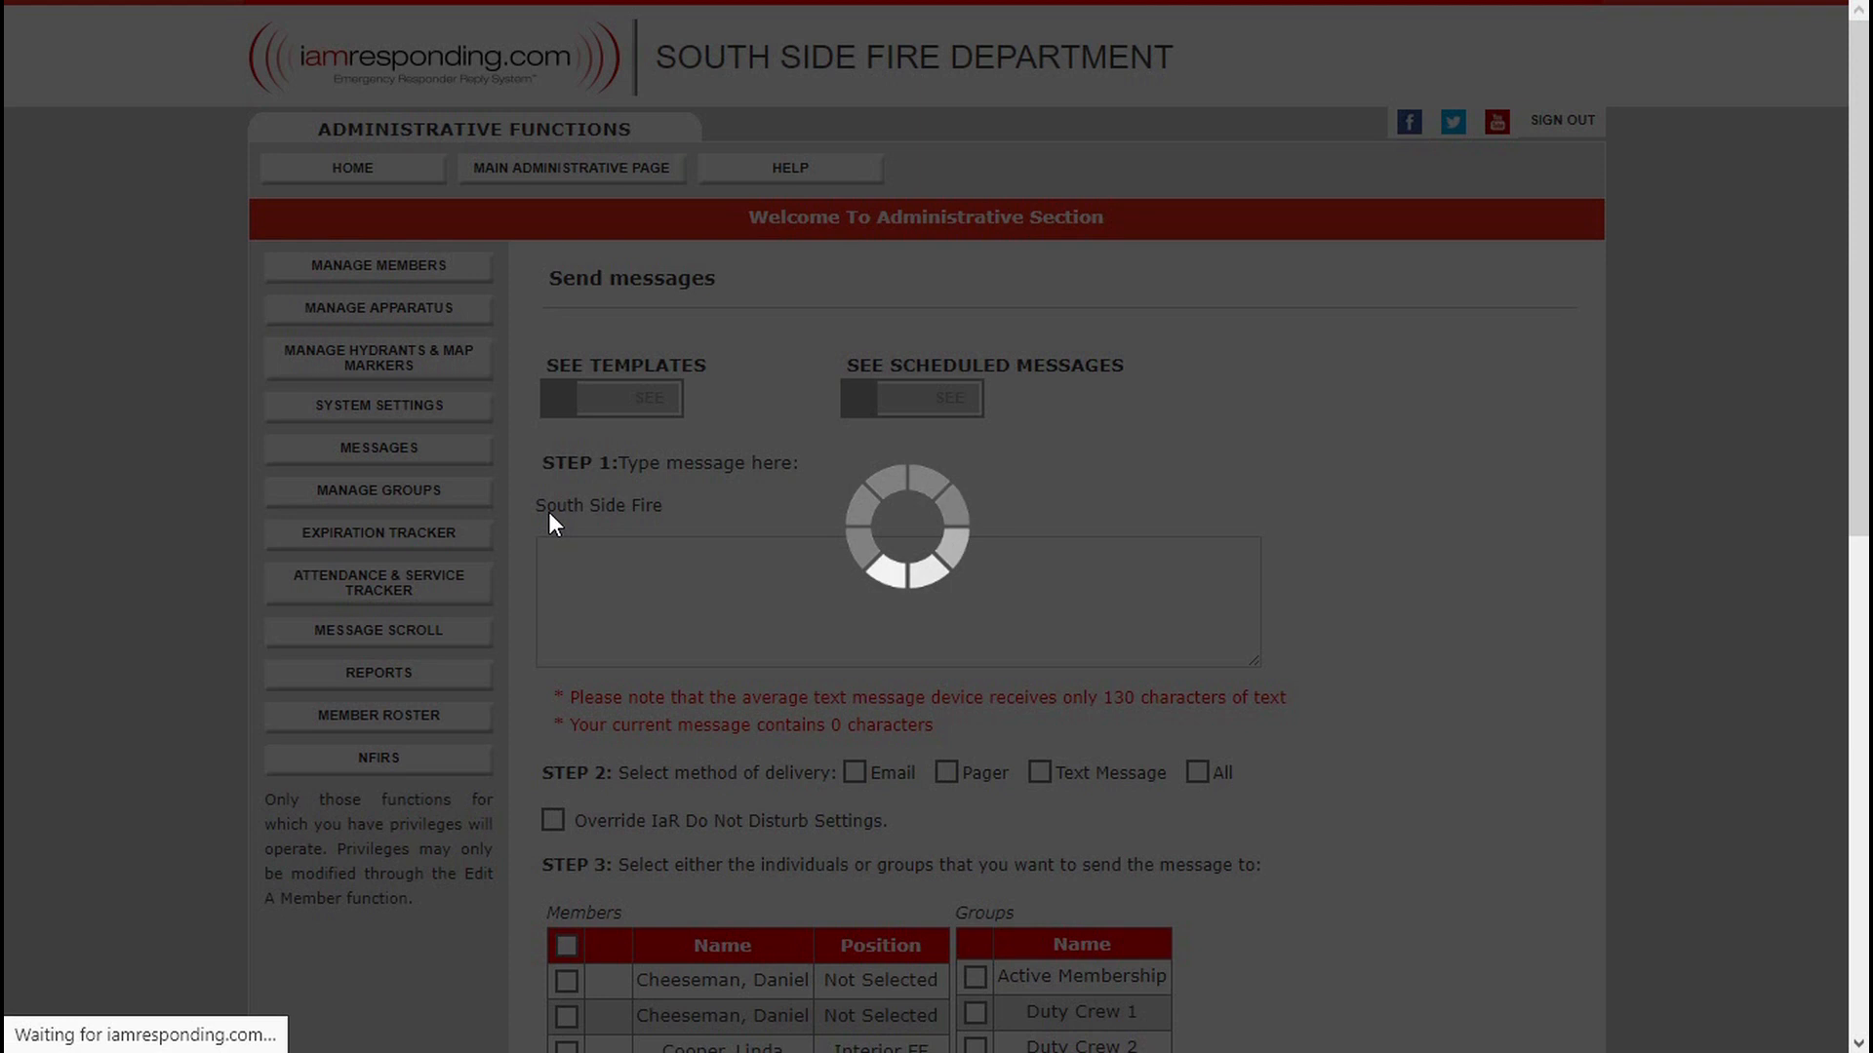
{"action": "left_click", "coordinate": [585, 586]}
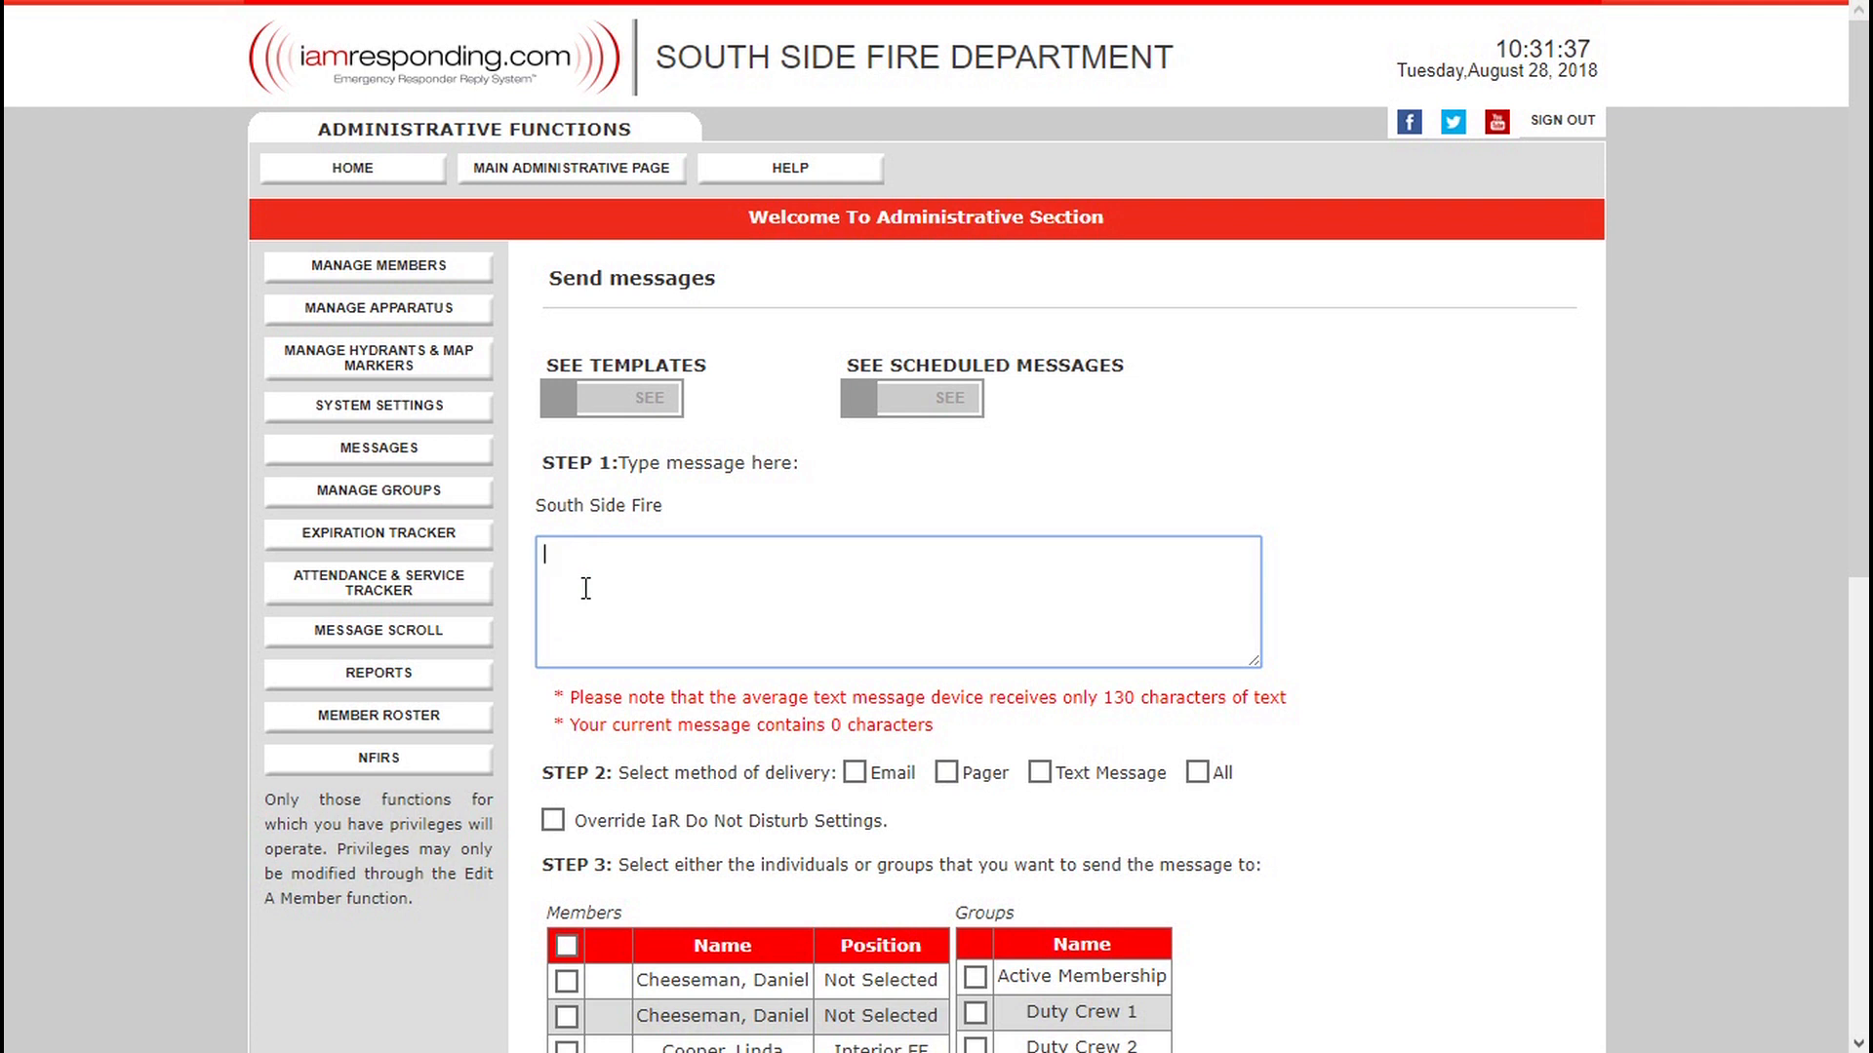
{"action": "type", "text": "Remin"}
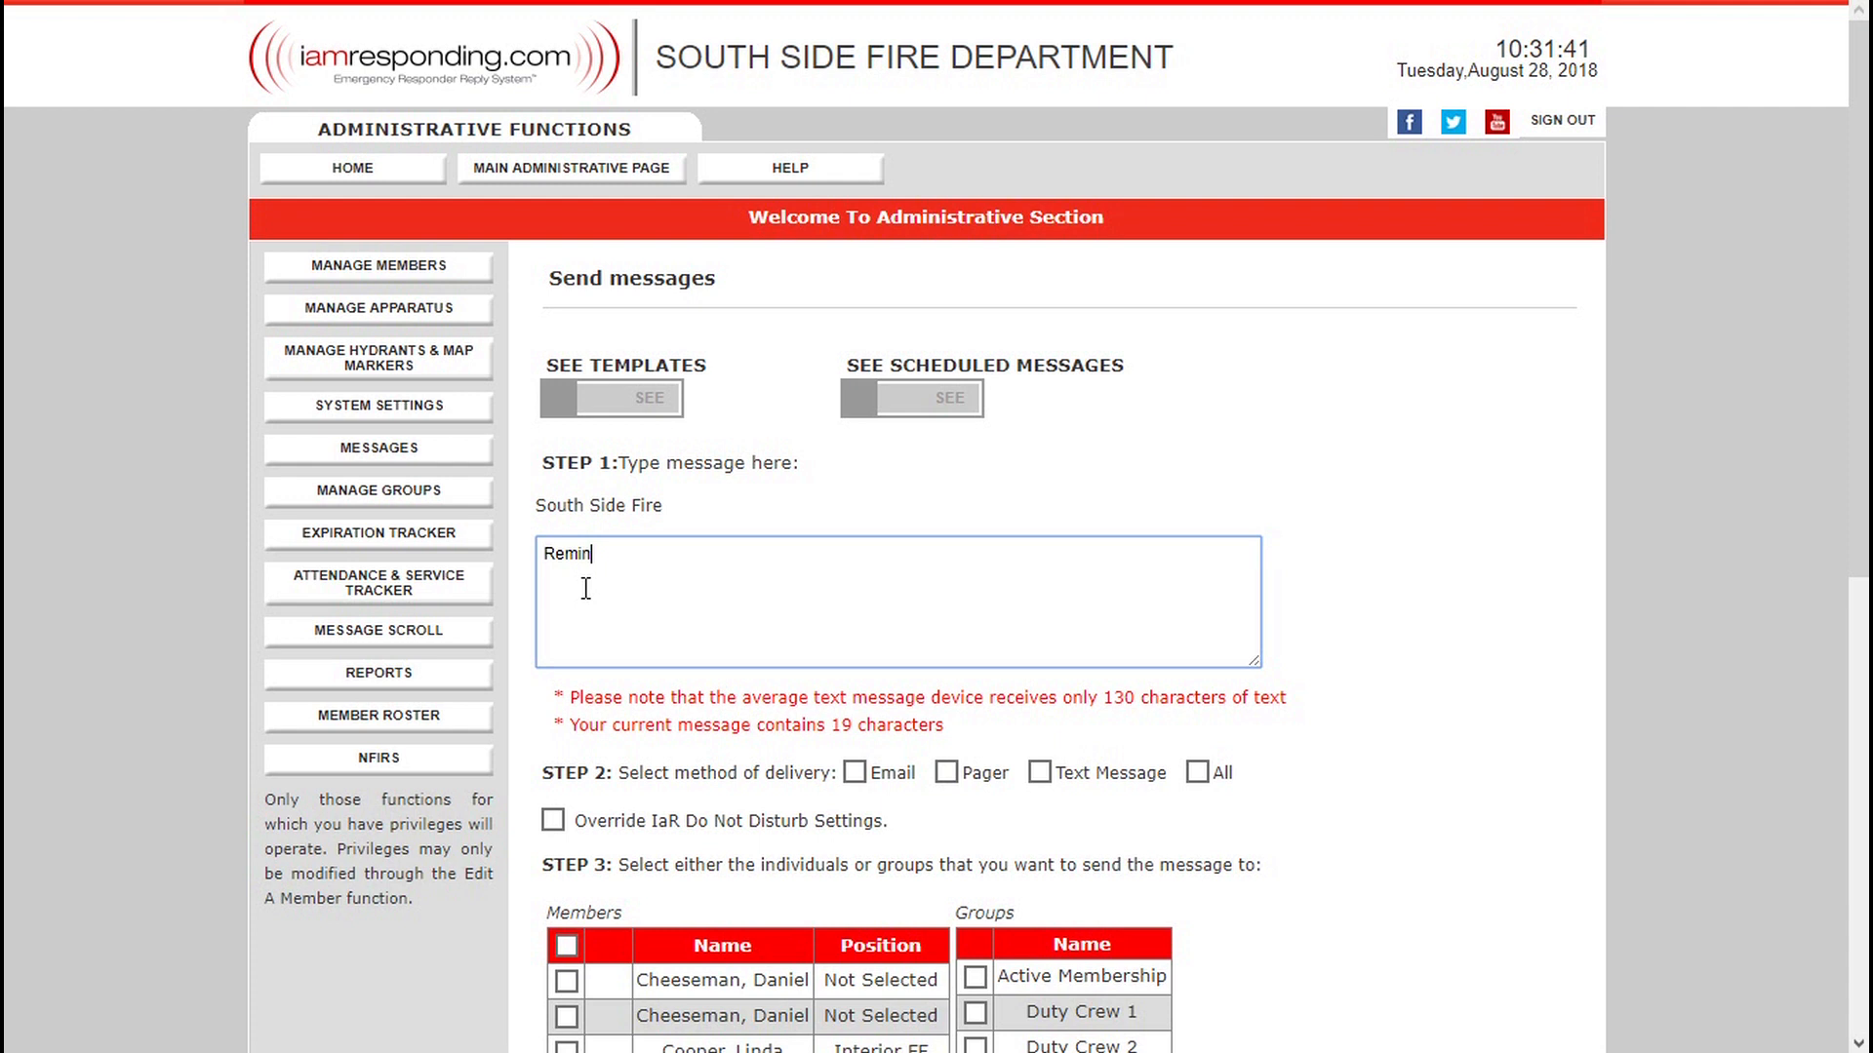
{"action": "type", "text": "der To Members of "}
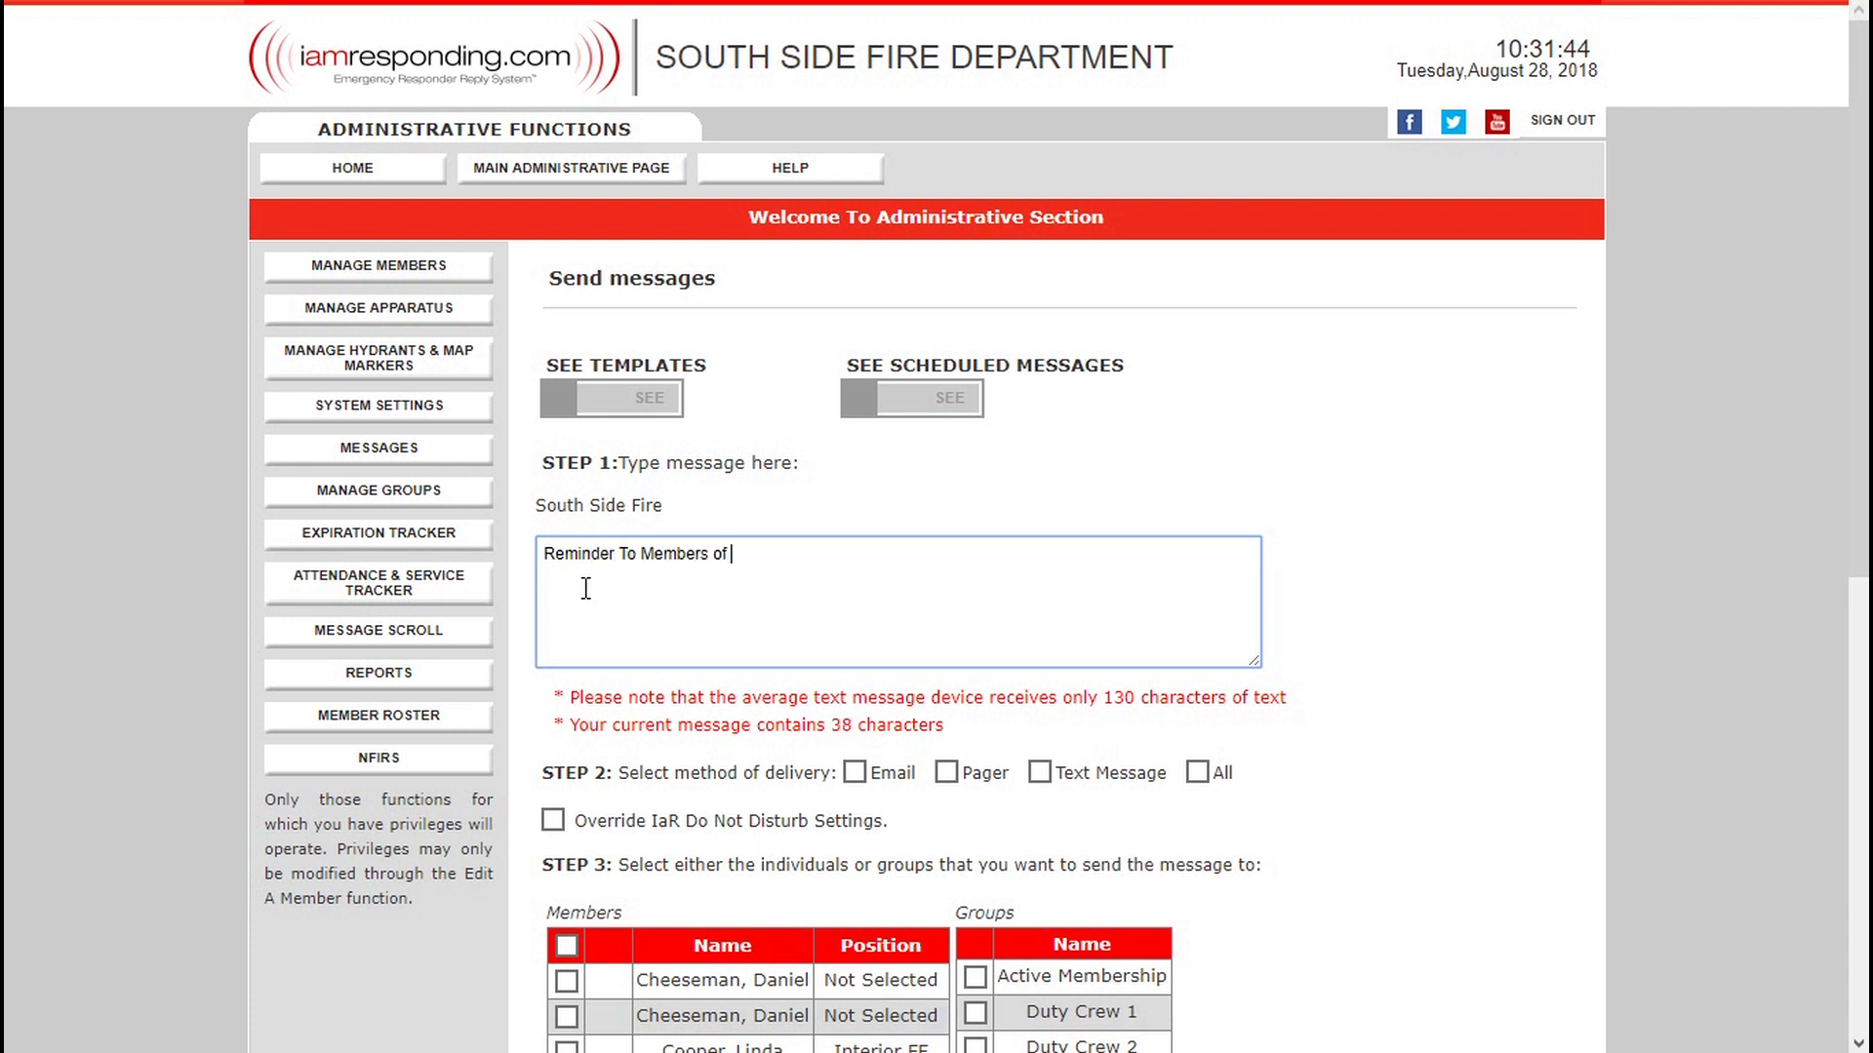
{"action": "type", "text": "Special Meeting To"}
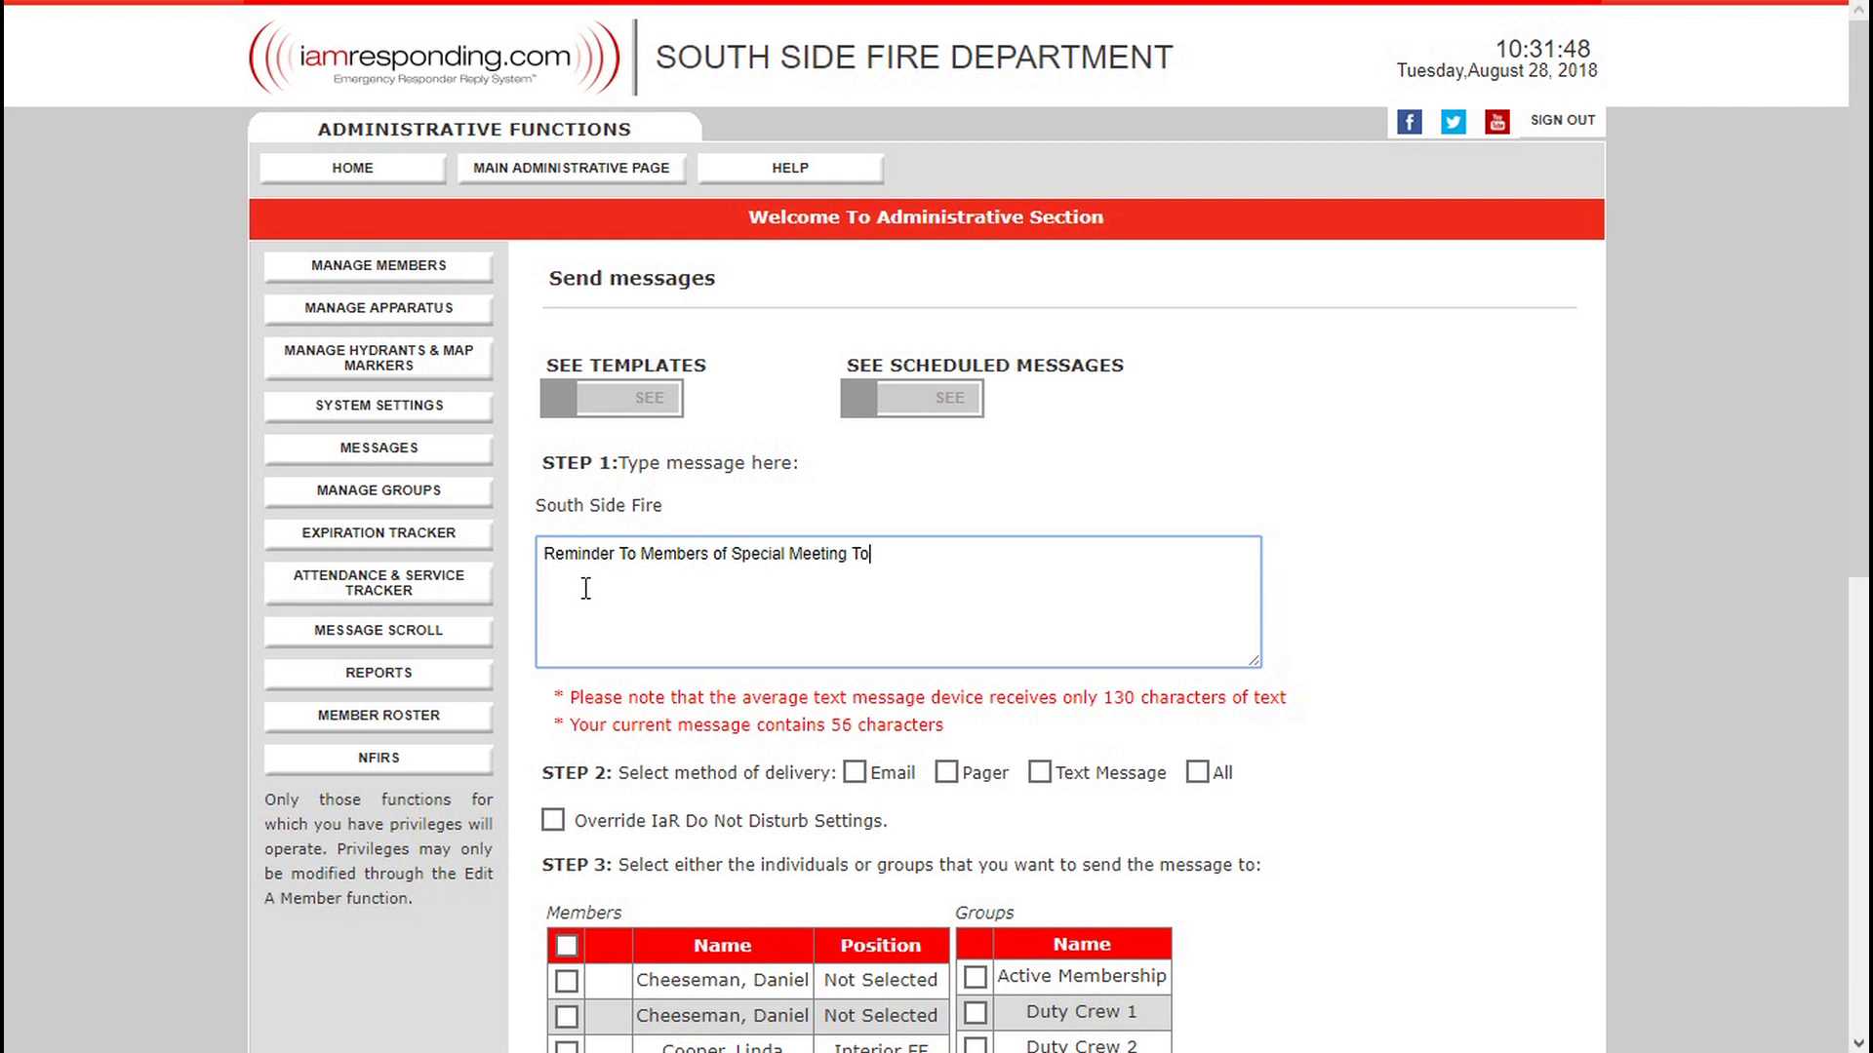
{"action": "type", "text": "night"}
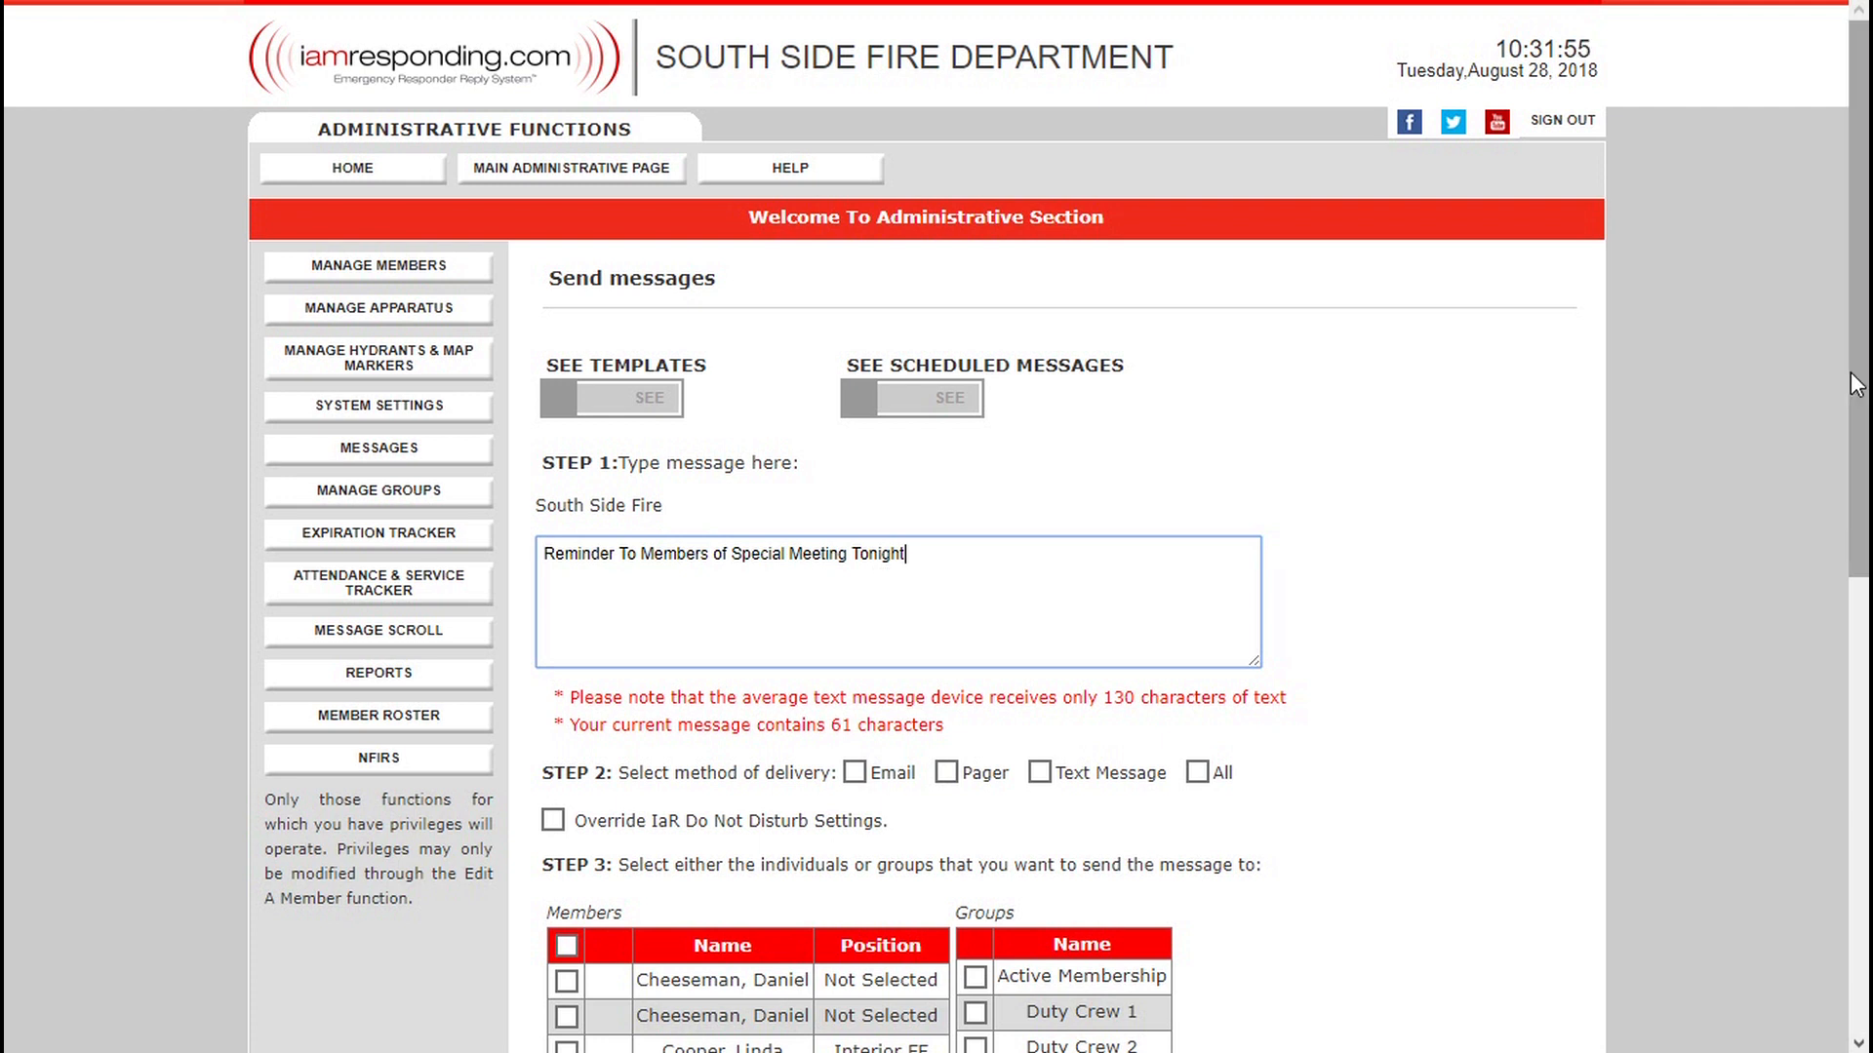
{"action": "scroll", "coordinate": [1856, 383], "scroll_direction": "down", "scroll_amount": 4}
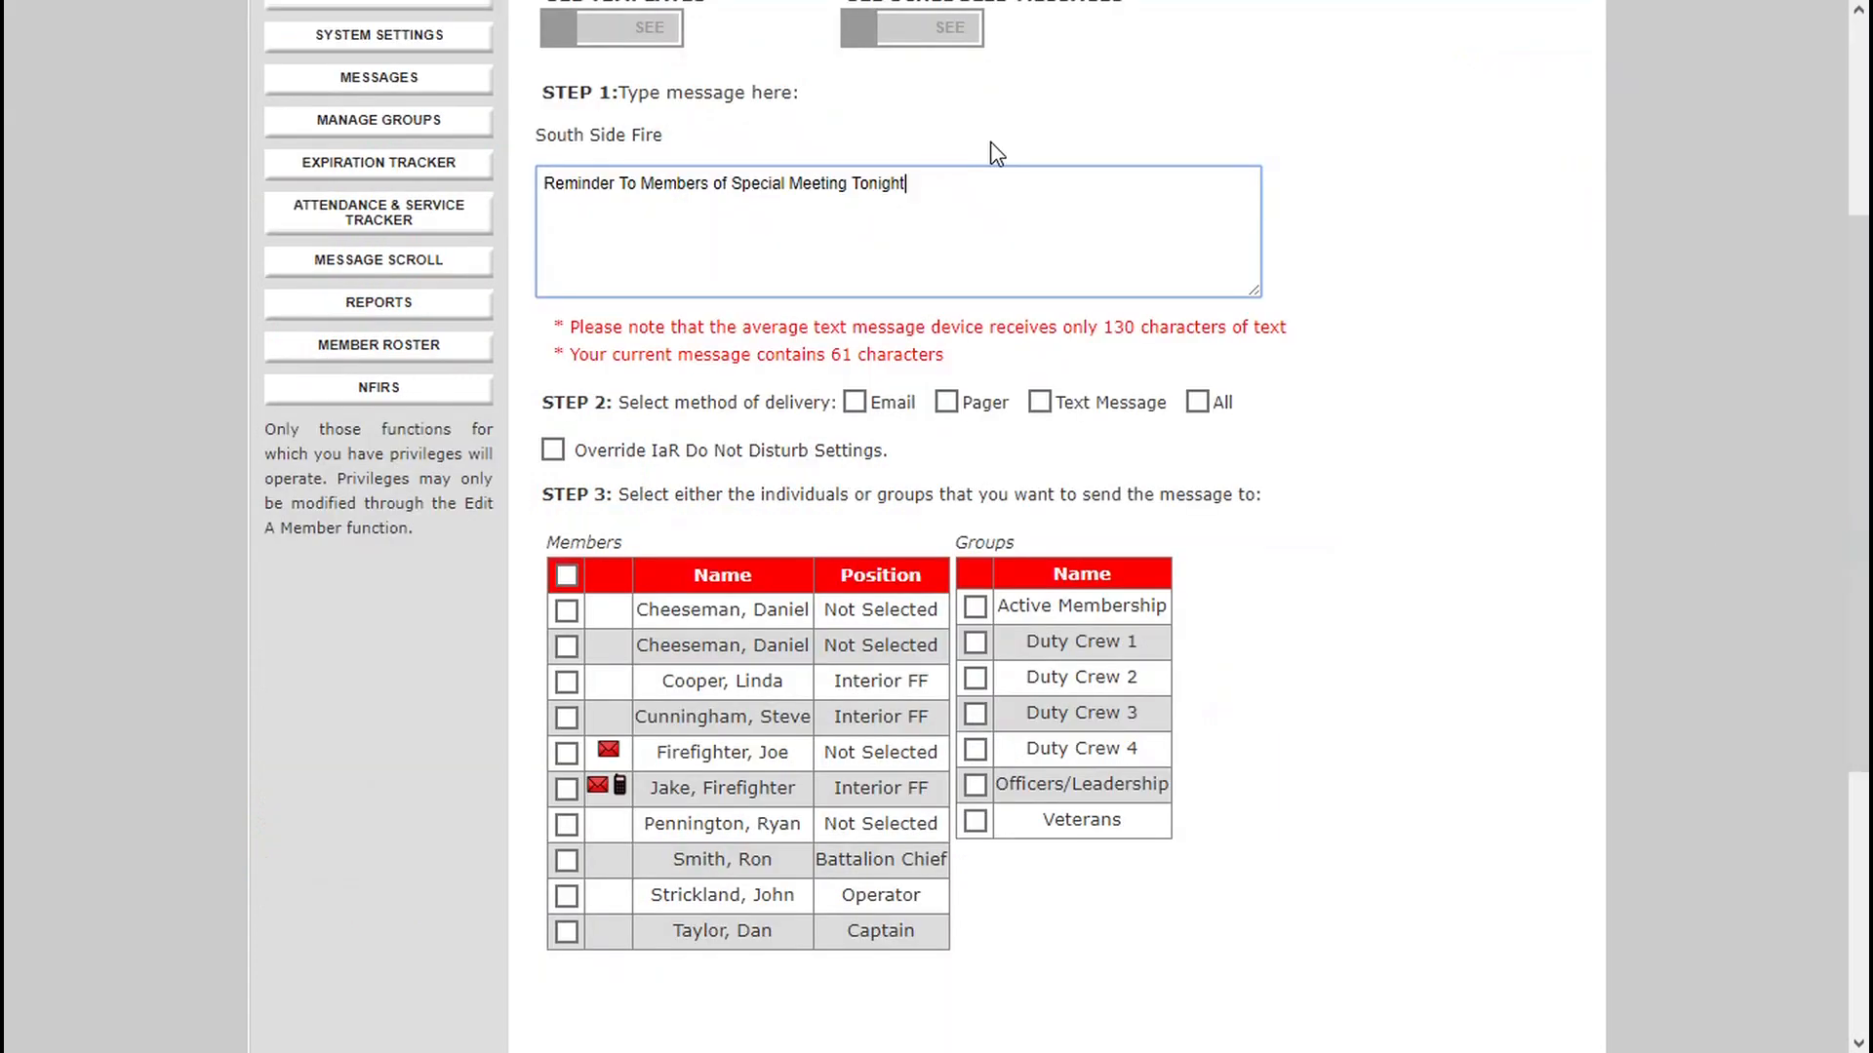
{"action": "type", "text": "at 7 PM"}
Set the reminder's delivery method to All and its recipient to the Active Membership group.
{"action": "left_click", "coordinate": [1198, 403]}
{"action": "left_click", "coordinate": [975, 607]}
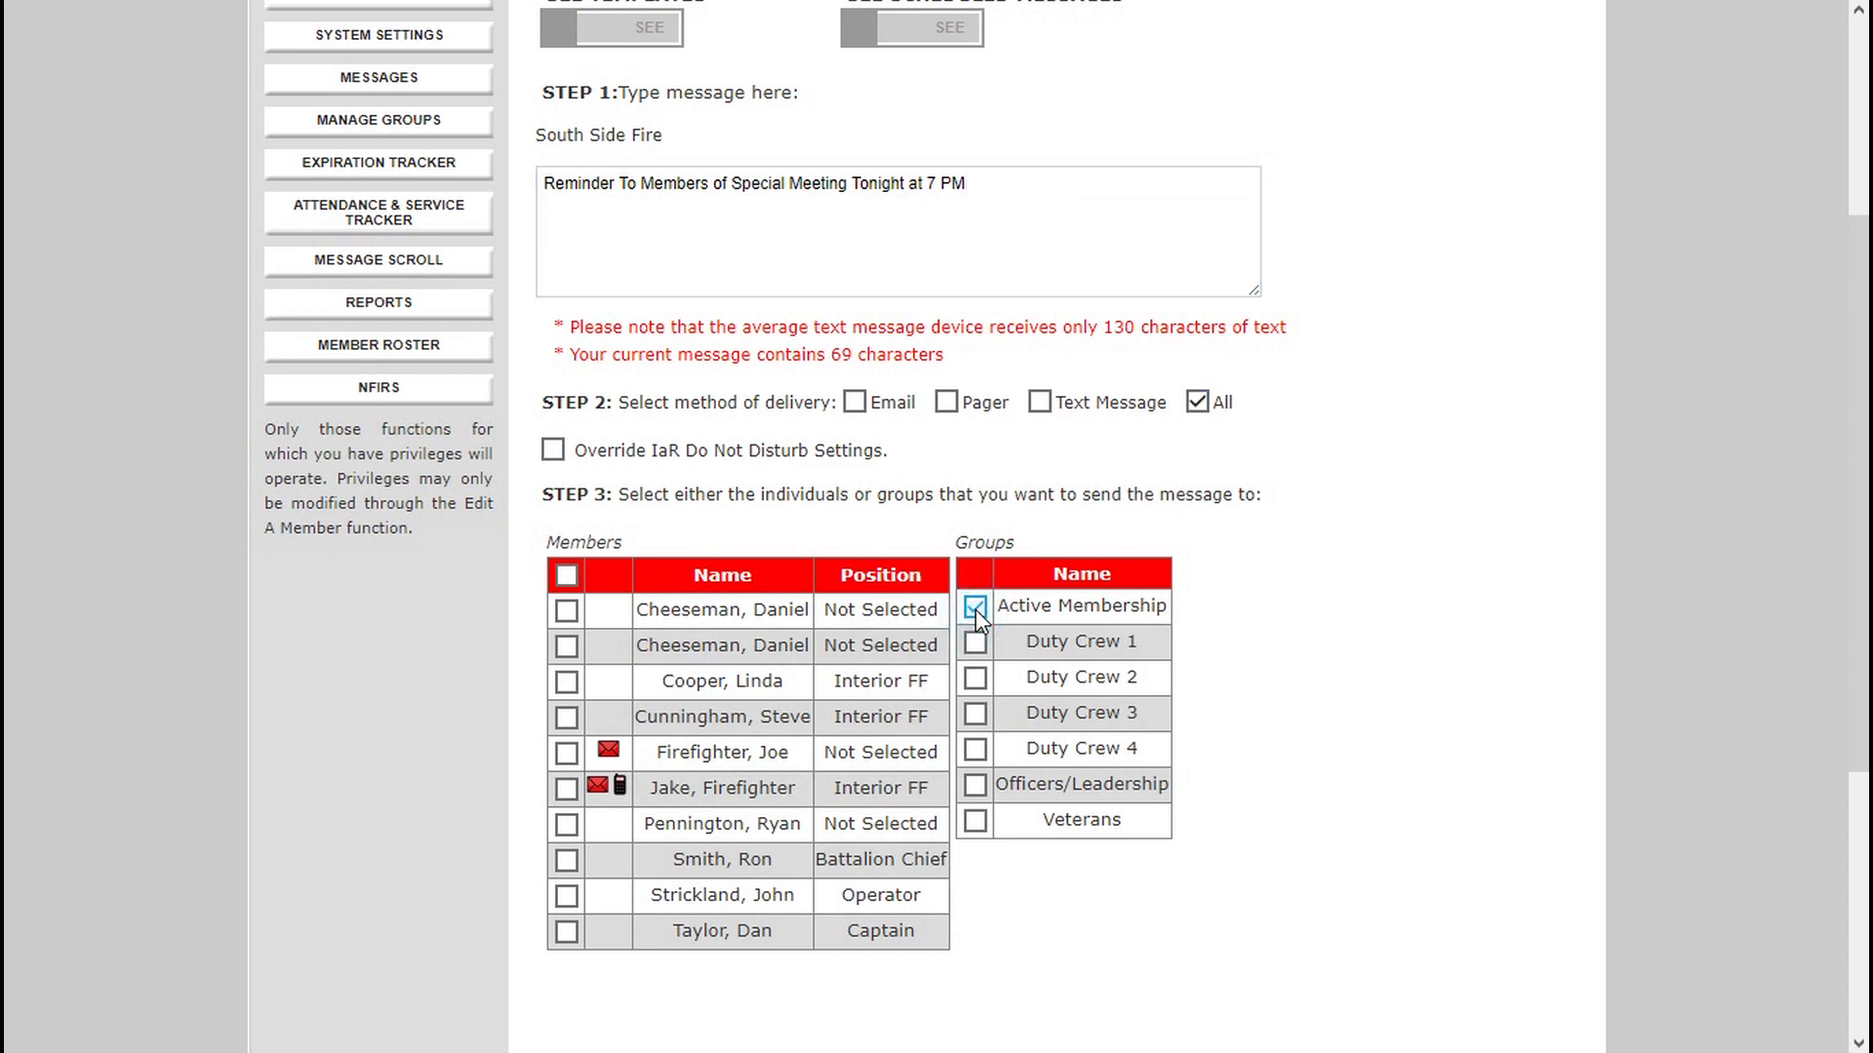
Schedule the reminder for future delivery on 08/29/2018 at 08:00.
{"action": "left_click", "coordinate": [1853, 852]}
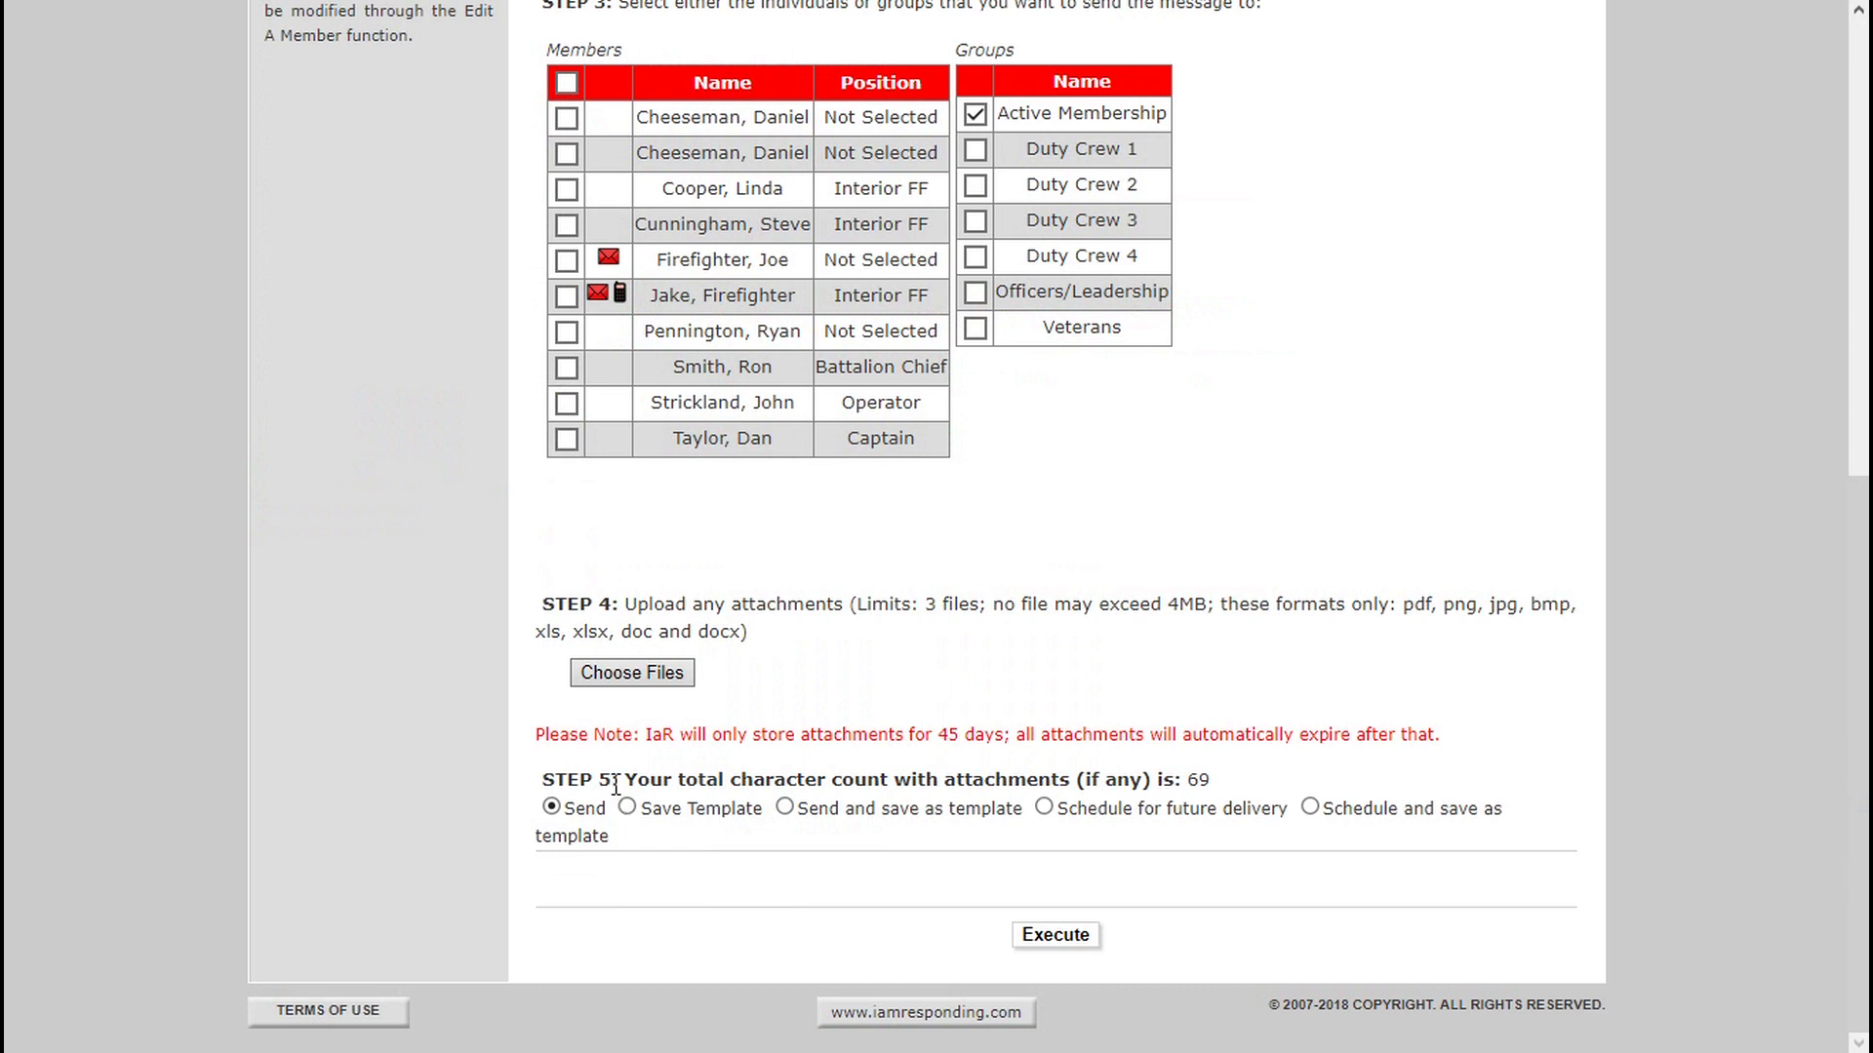
{"action": "left_click_drag", "start_coordinate": [616, 780], "coordinate": [1370, 818]}
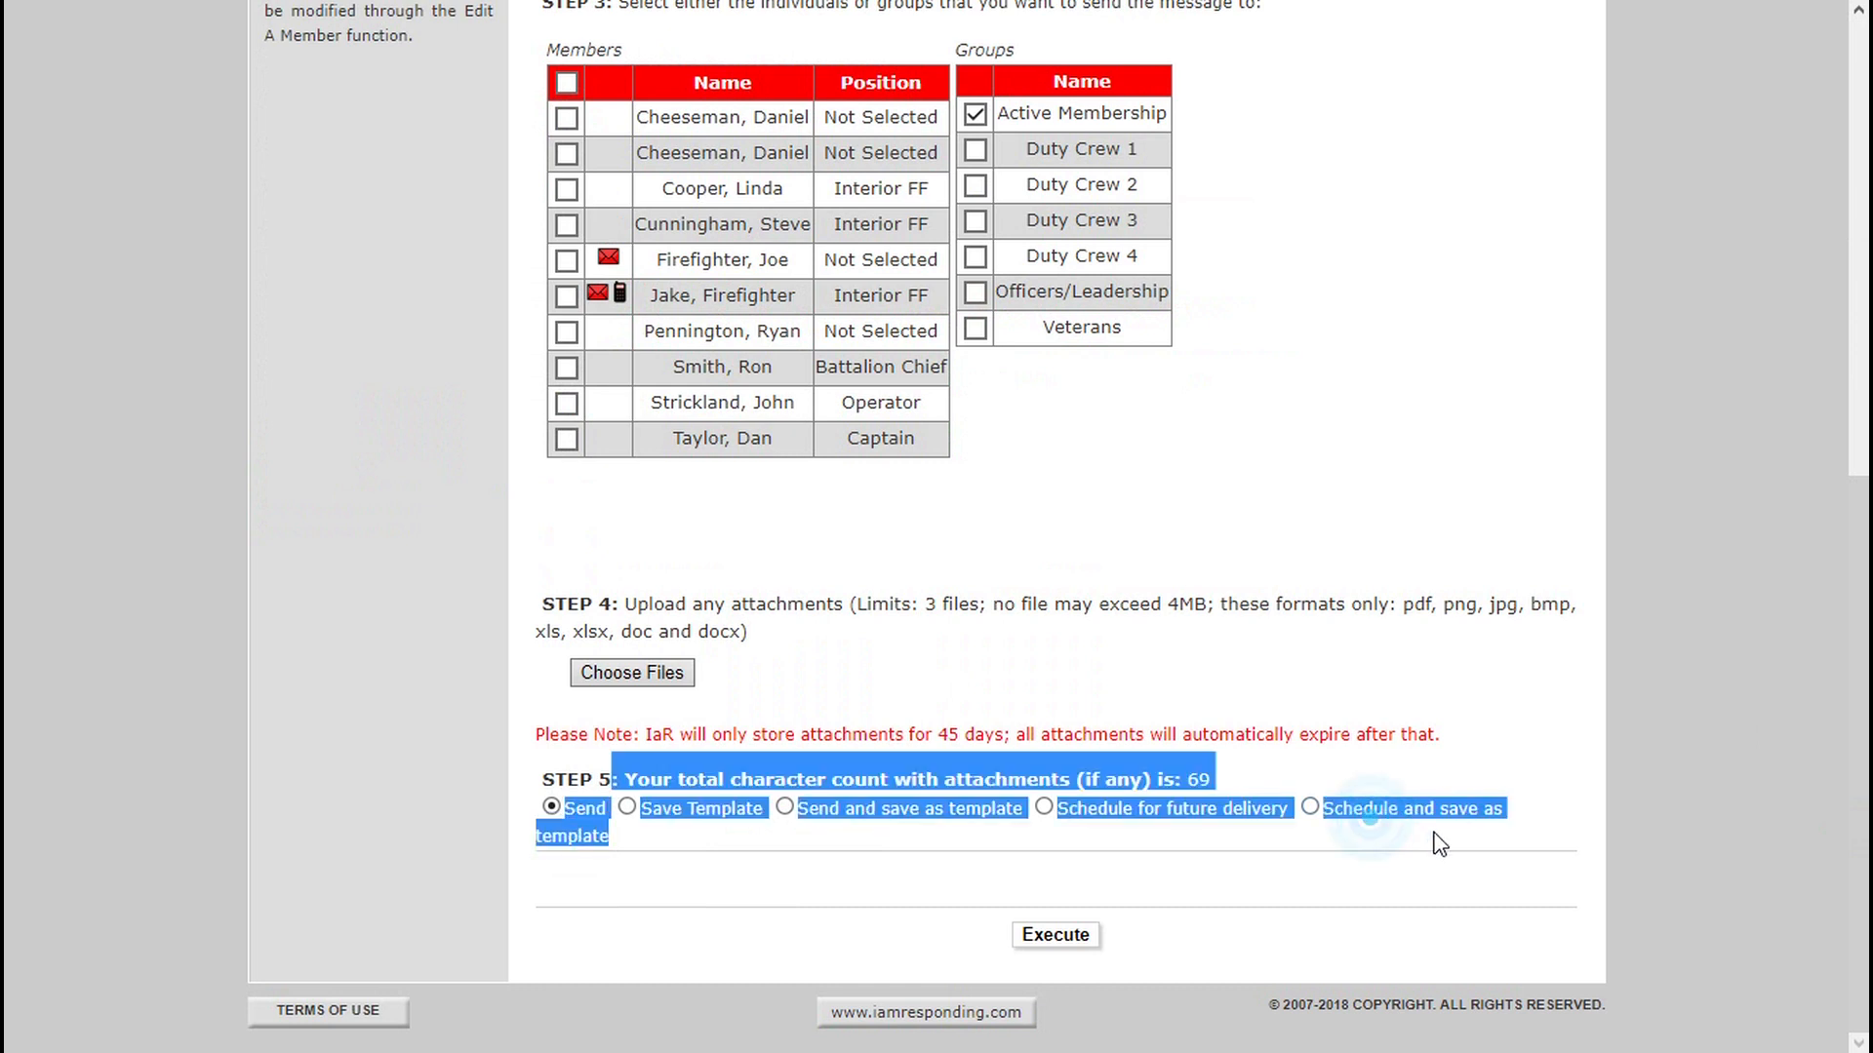
{"action": "left_click", "coordinate": [1441, 844]}
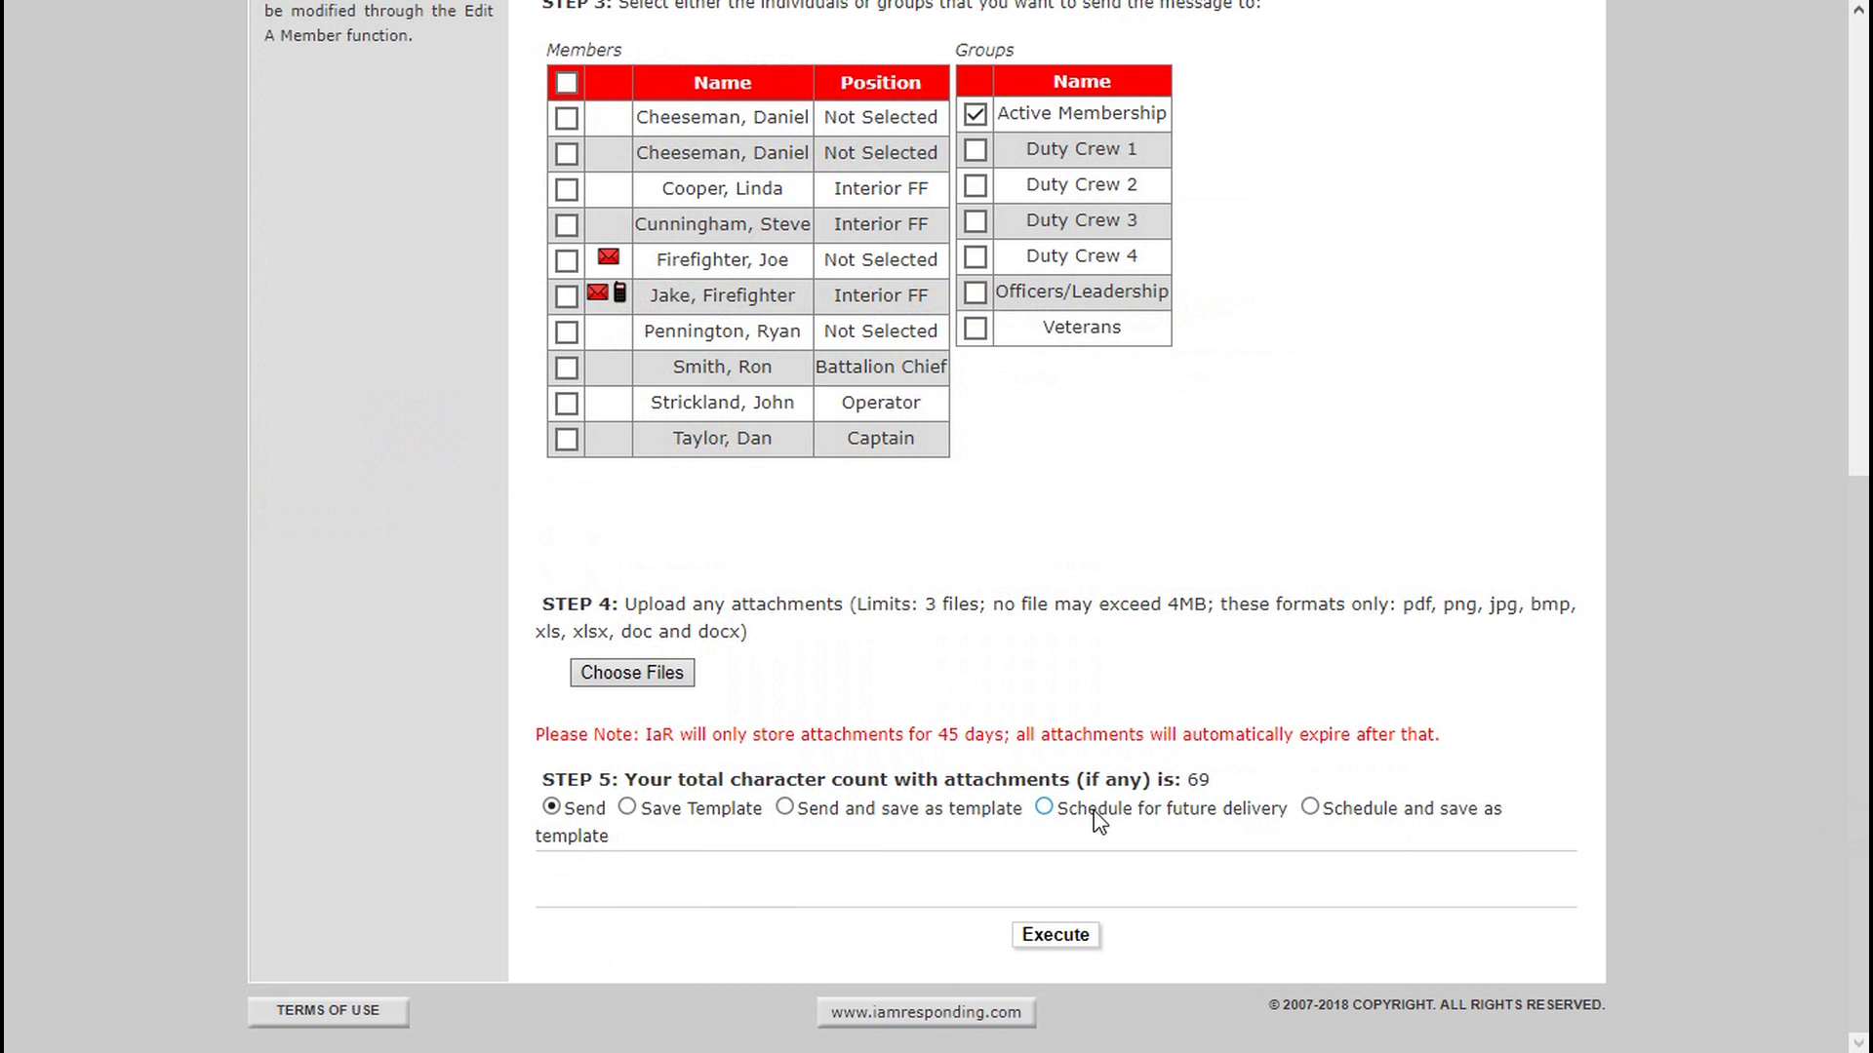
{"action": "left_click", "coordinate": [1099, 822]}
{"action": "left_click", "coordinate": [945, 707]}
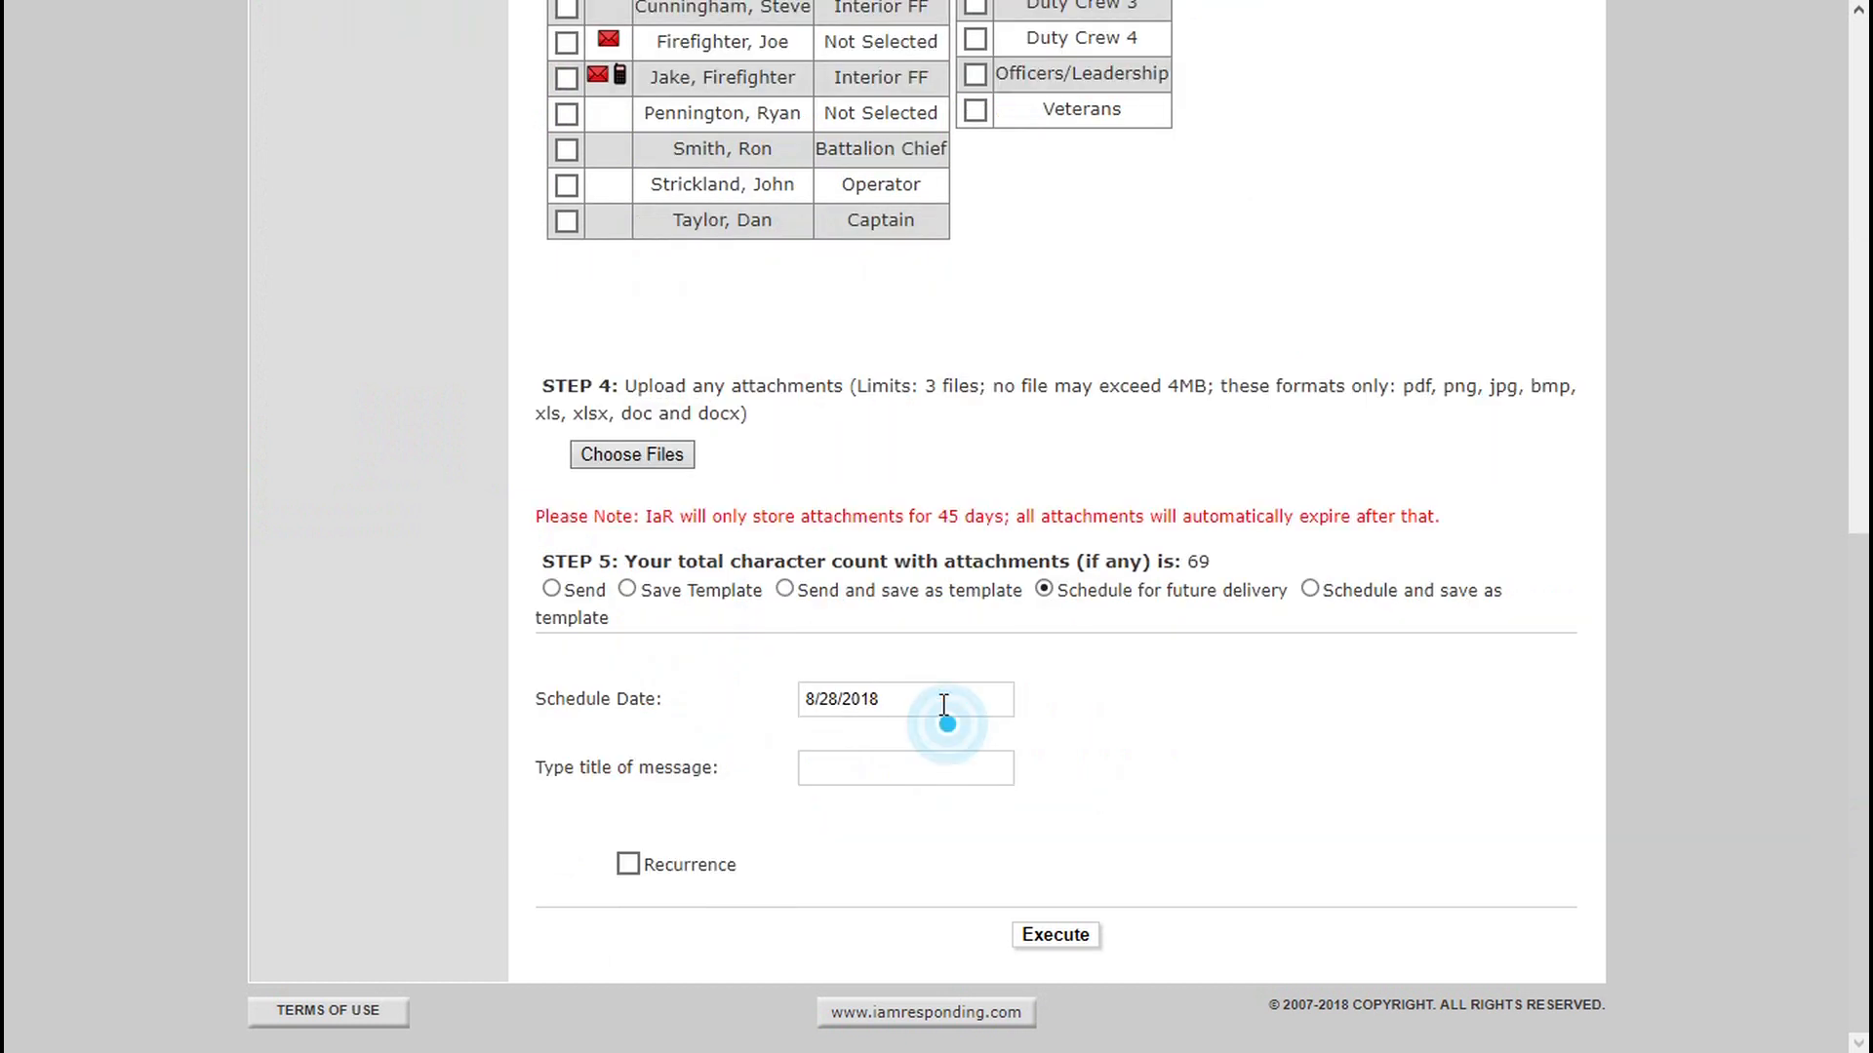
{"action": "left_click", "coordinate": [968, 954]}
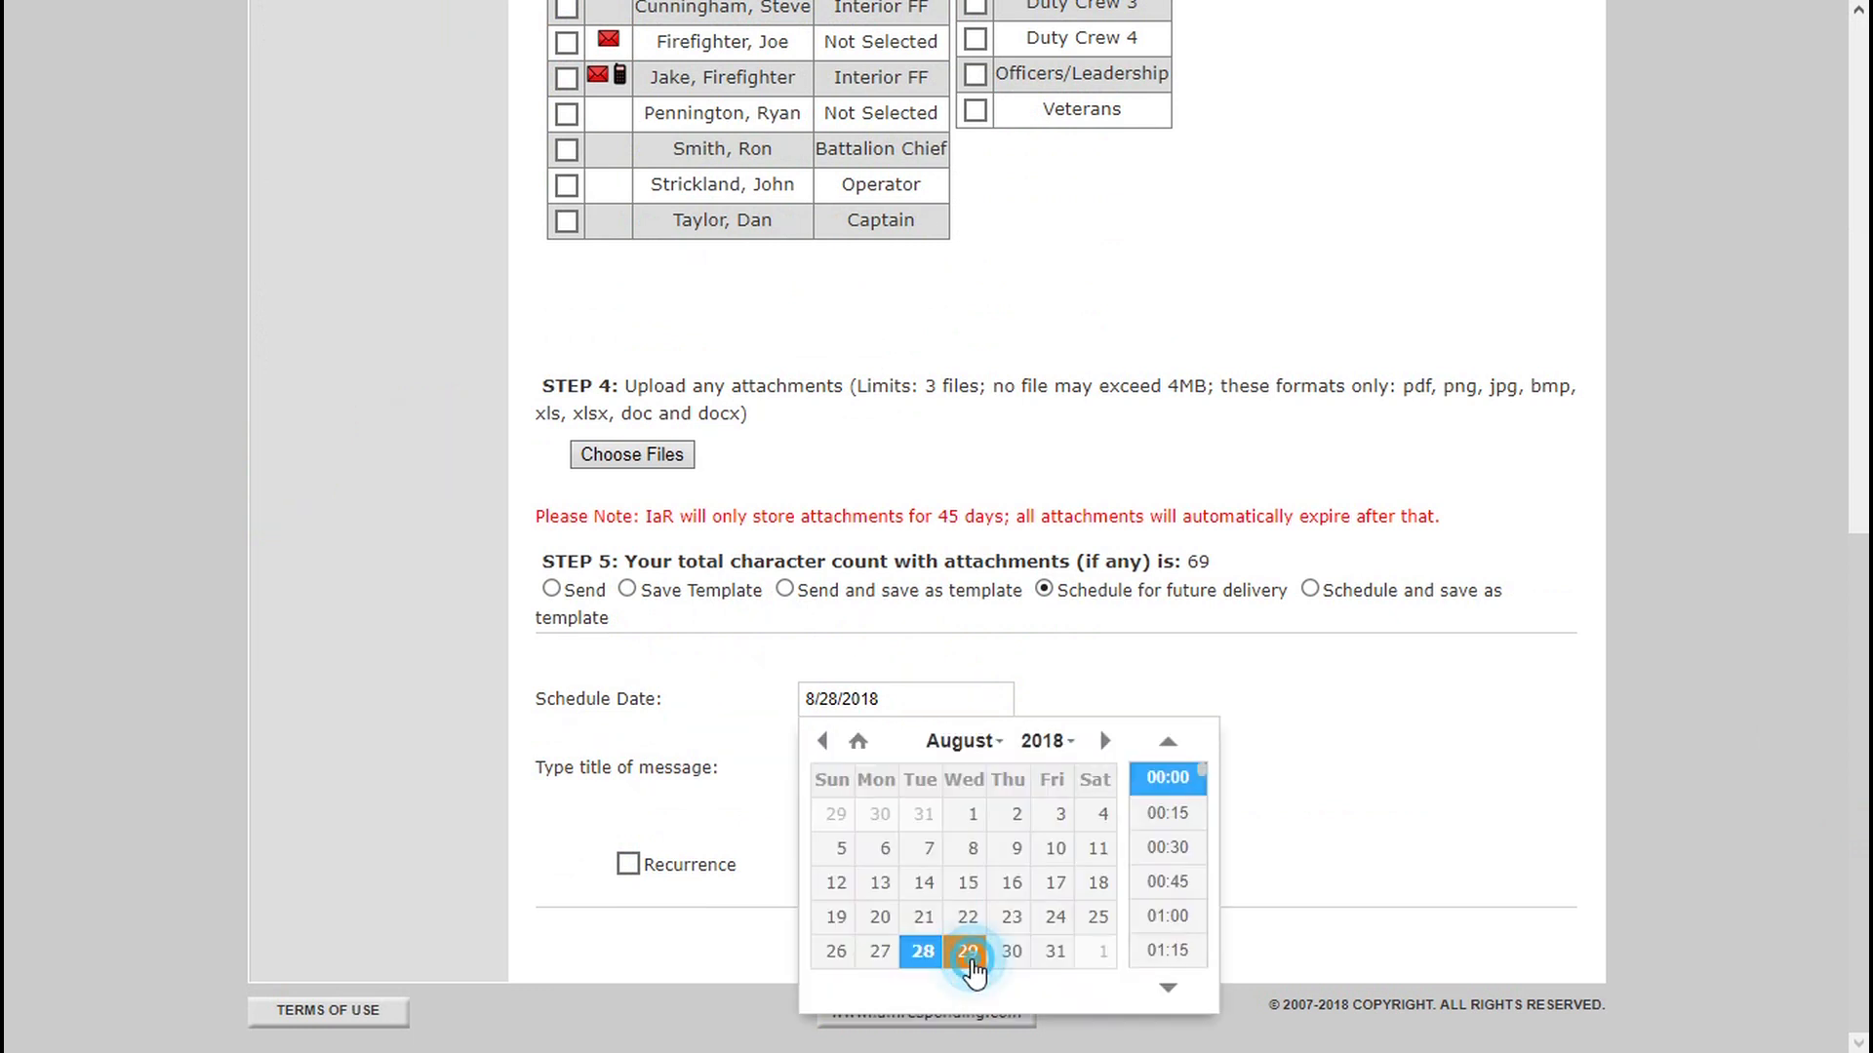
{"action": "left_click", "coordinate": [969, 956]}
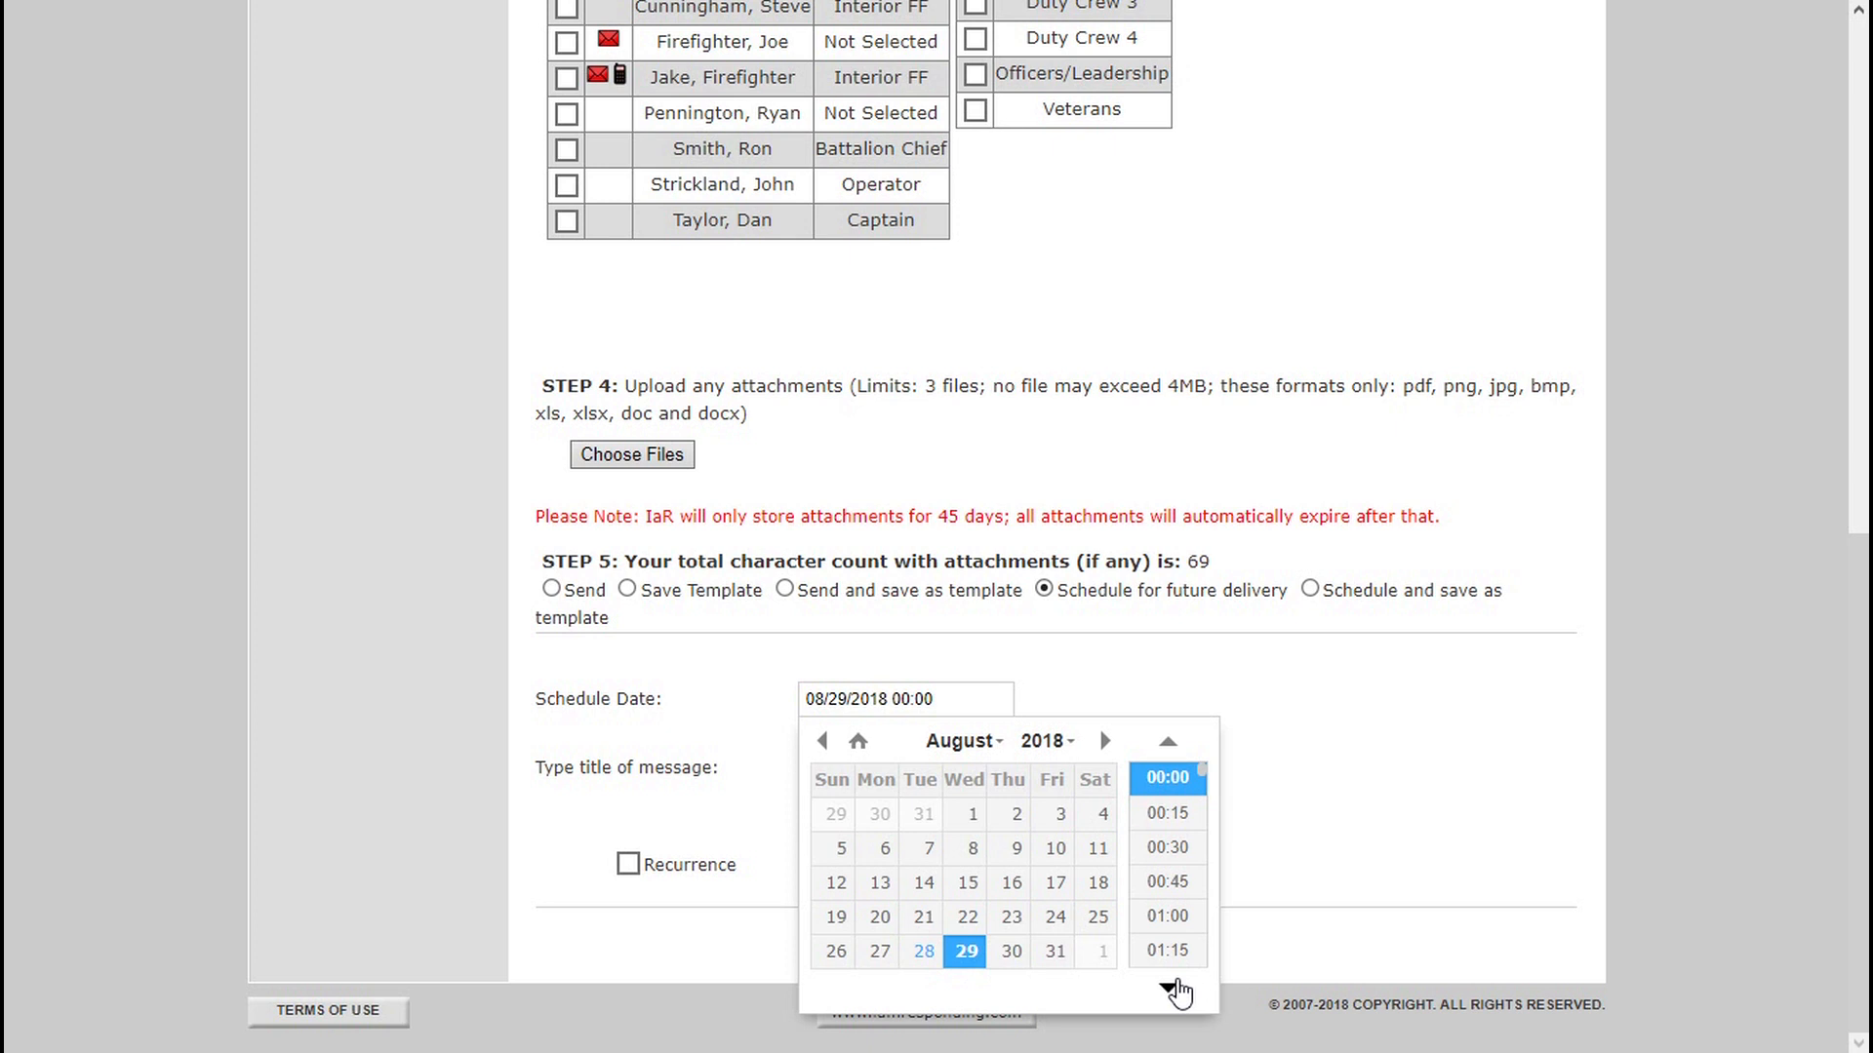
{"action": "left_click", "coordinate": [1170, 989]}
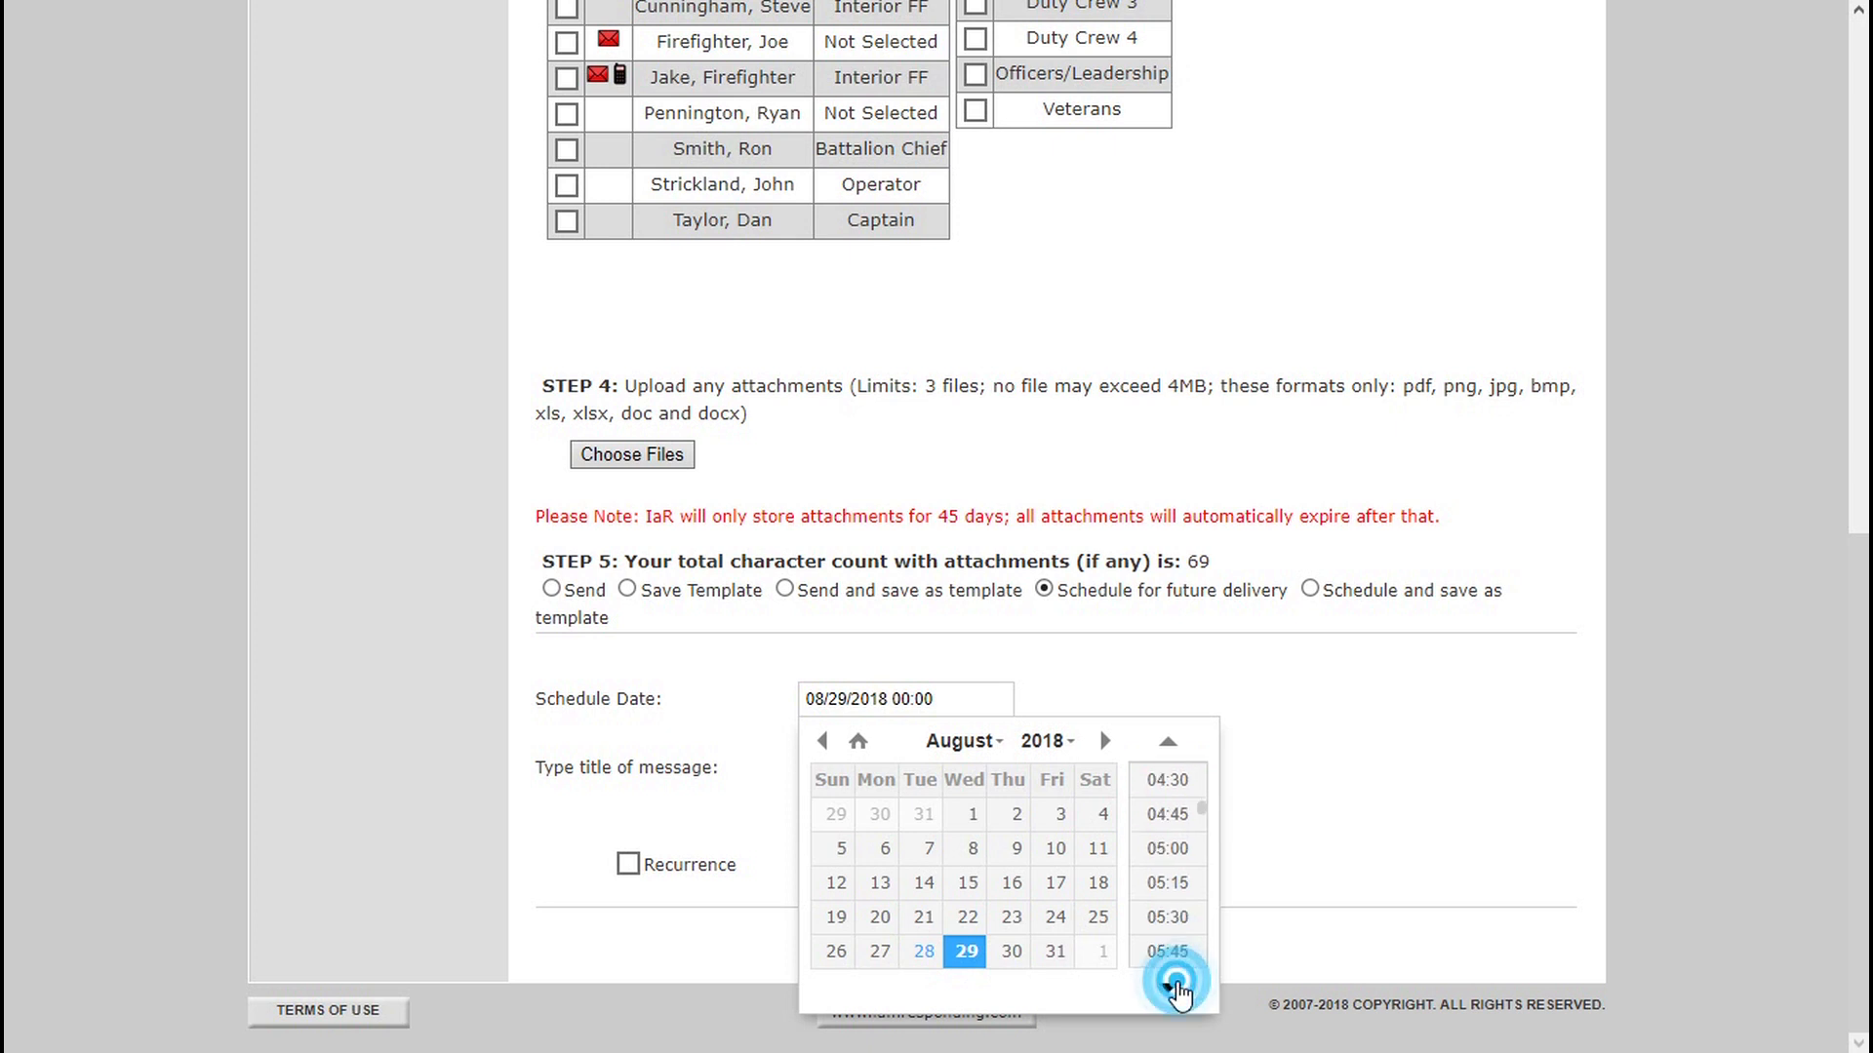
{"action": "left_click", "coordinate": [1178, 989]}
{"action": "left_click", "coordinate": [1166, 917]}
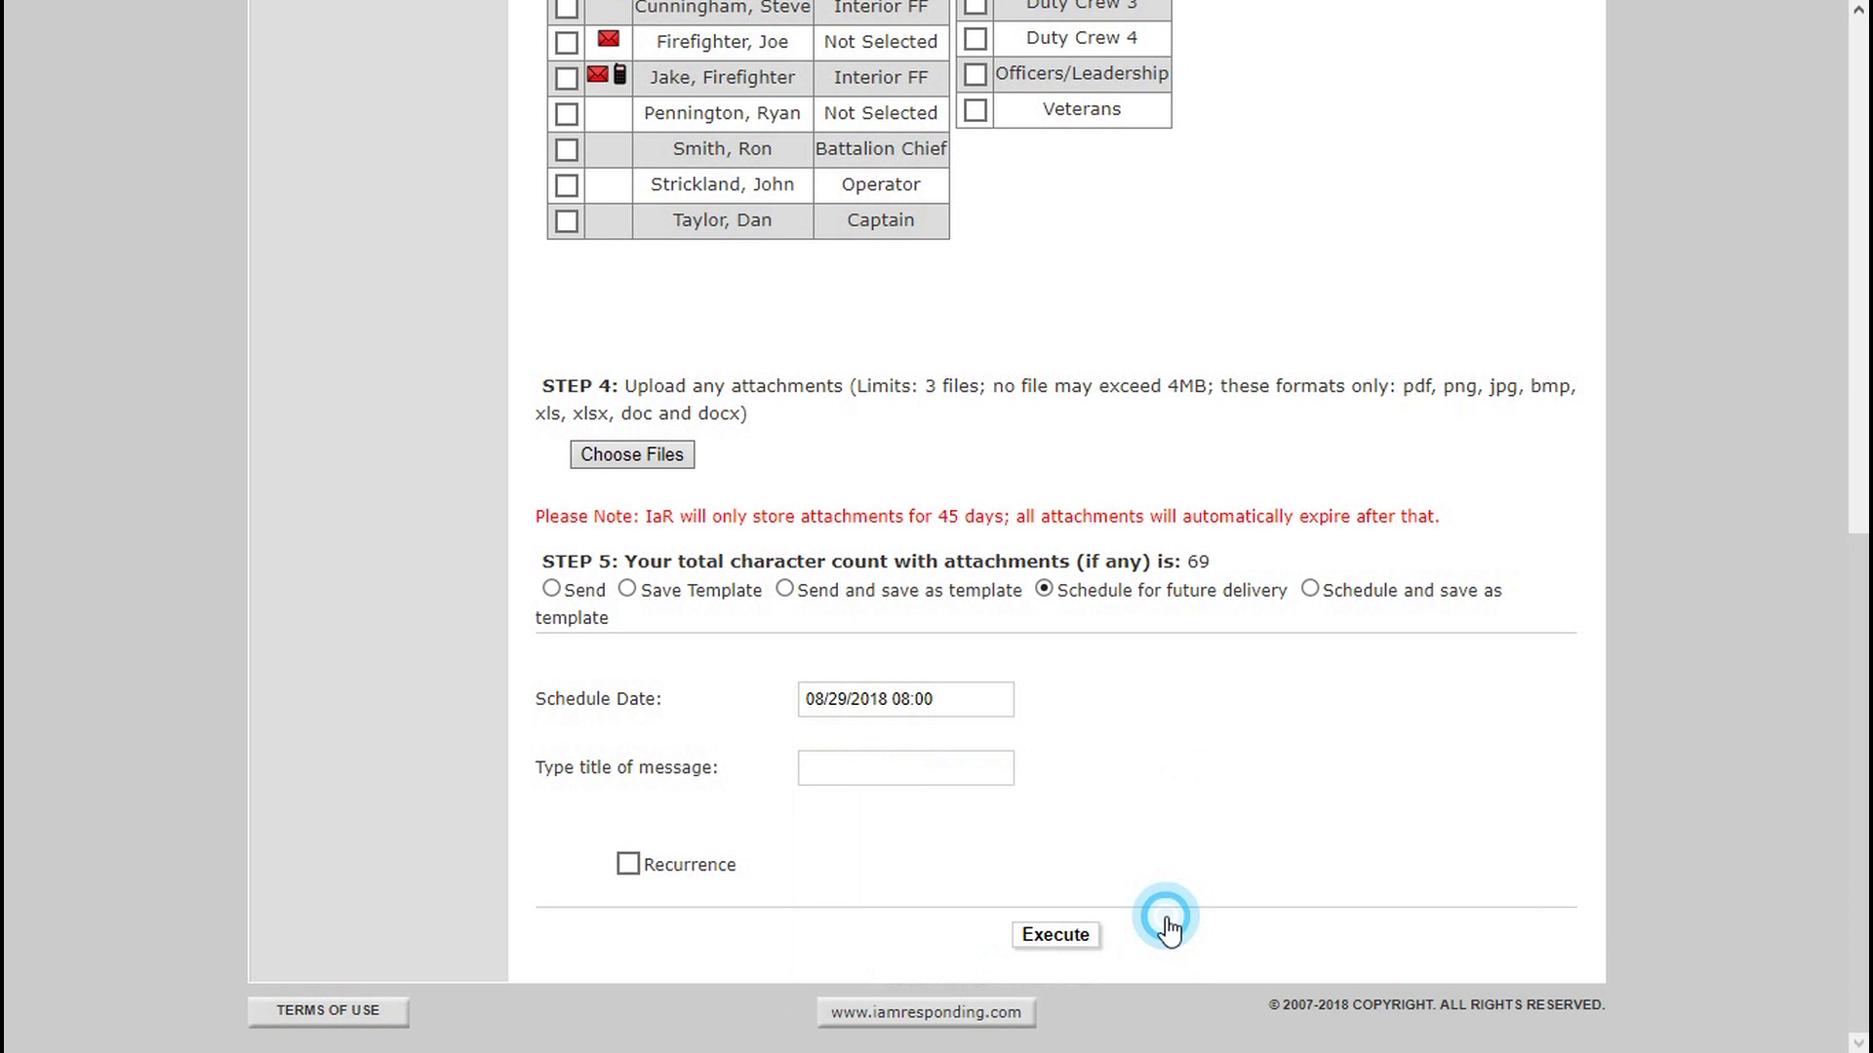
Title the scheduled message "Meeting Reminder" and submit it for delivery.
{"action": "left_click", "coordinate": [951, 758]}
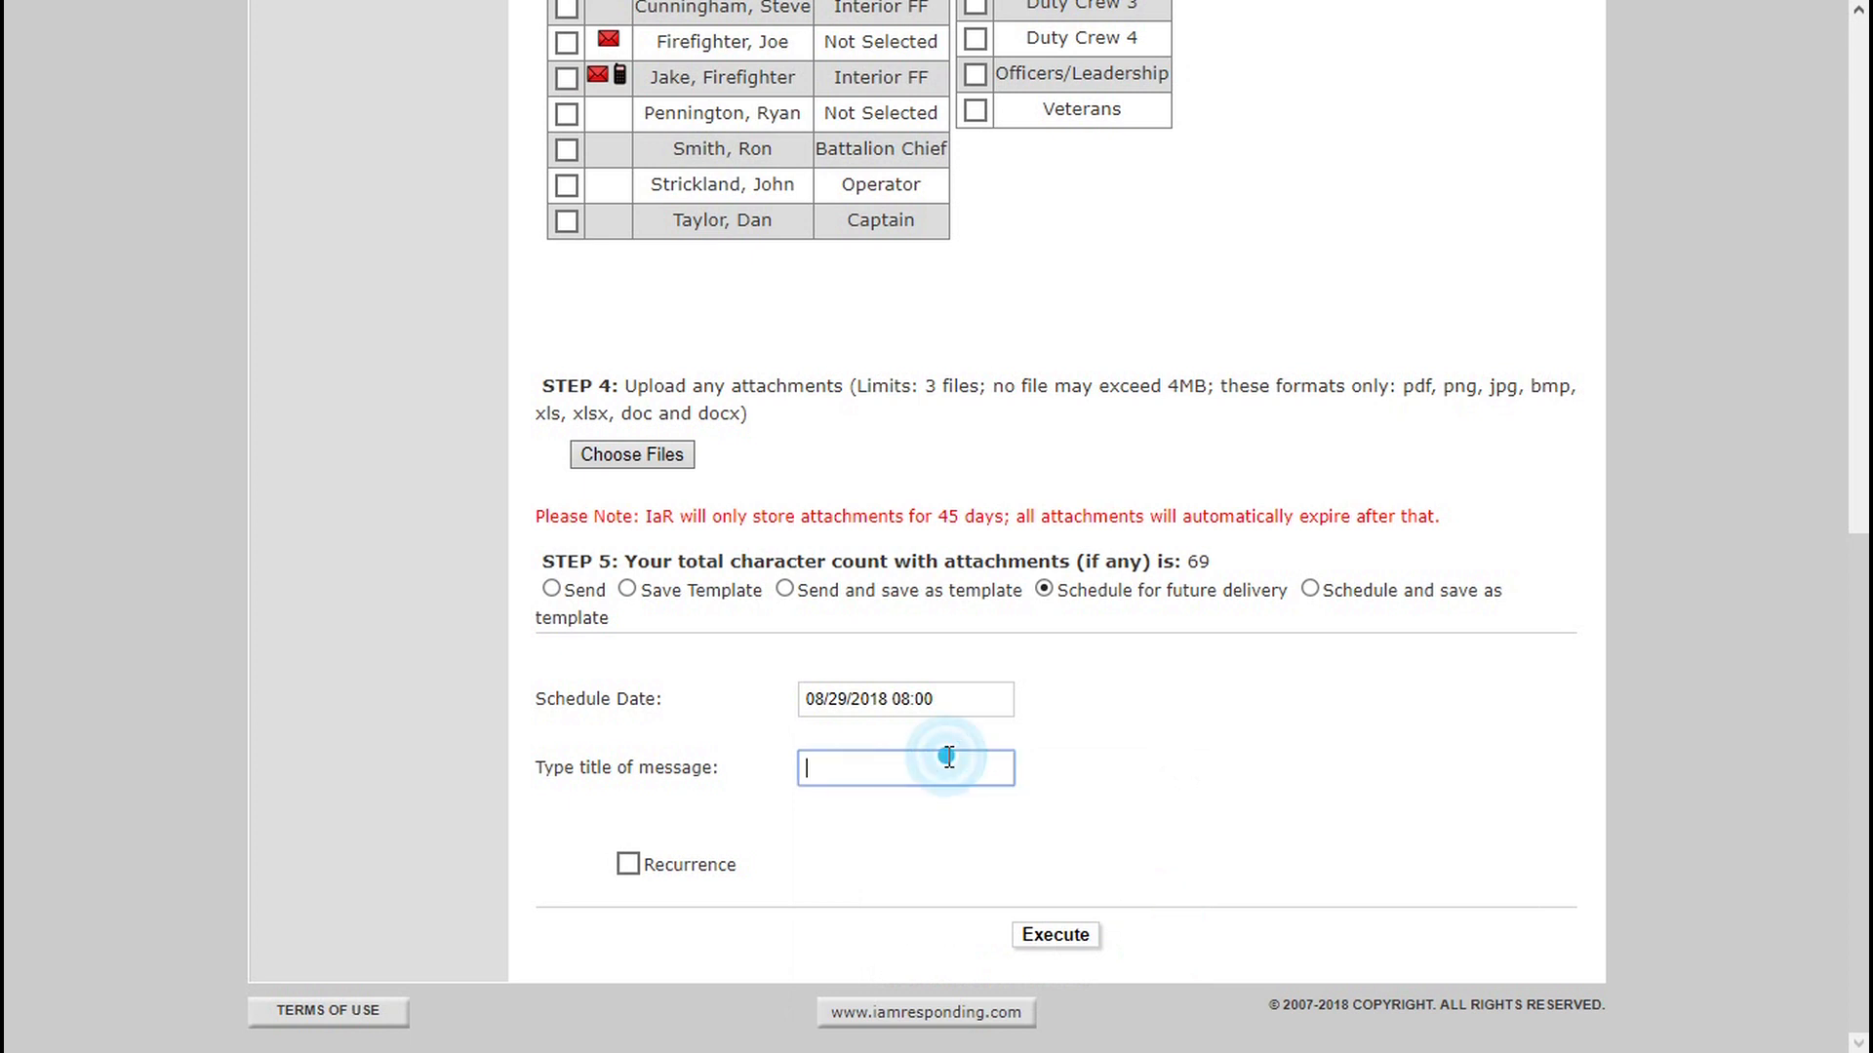
{"action": "type", "text": "Meeting Remind"}
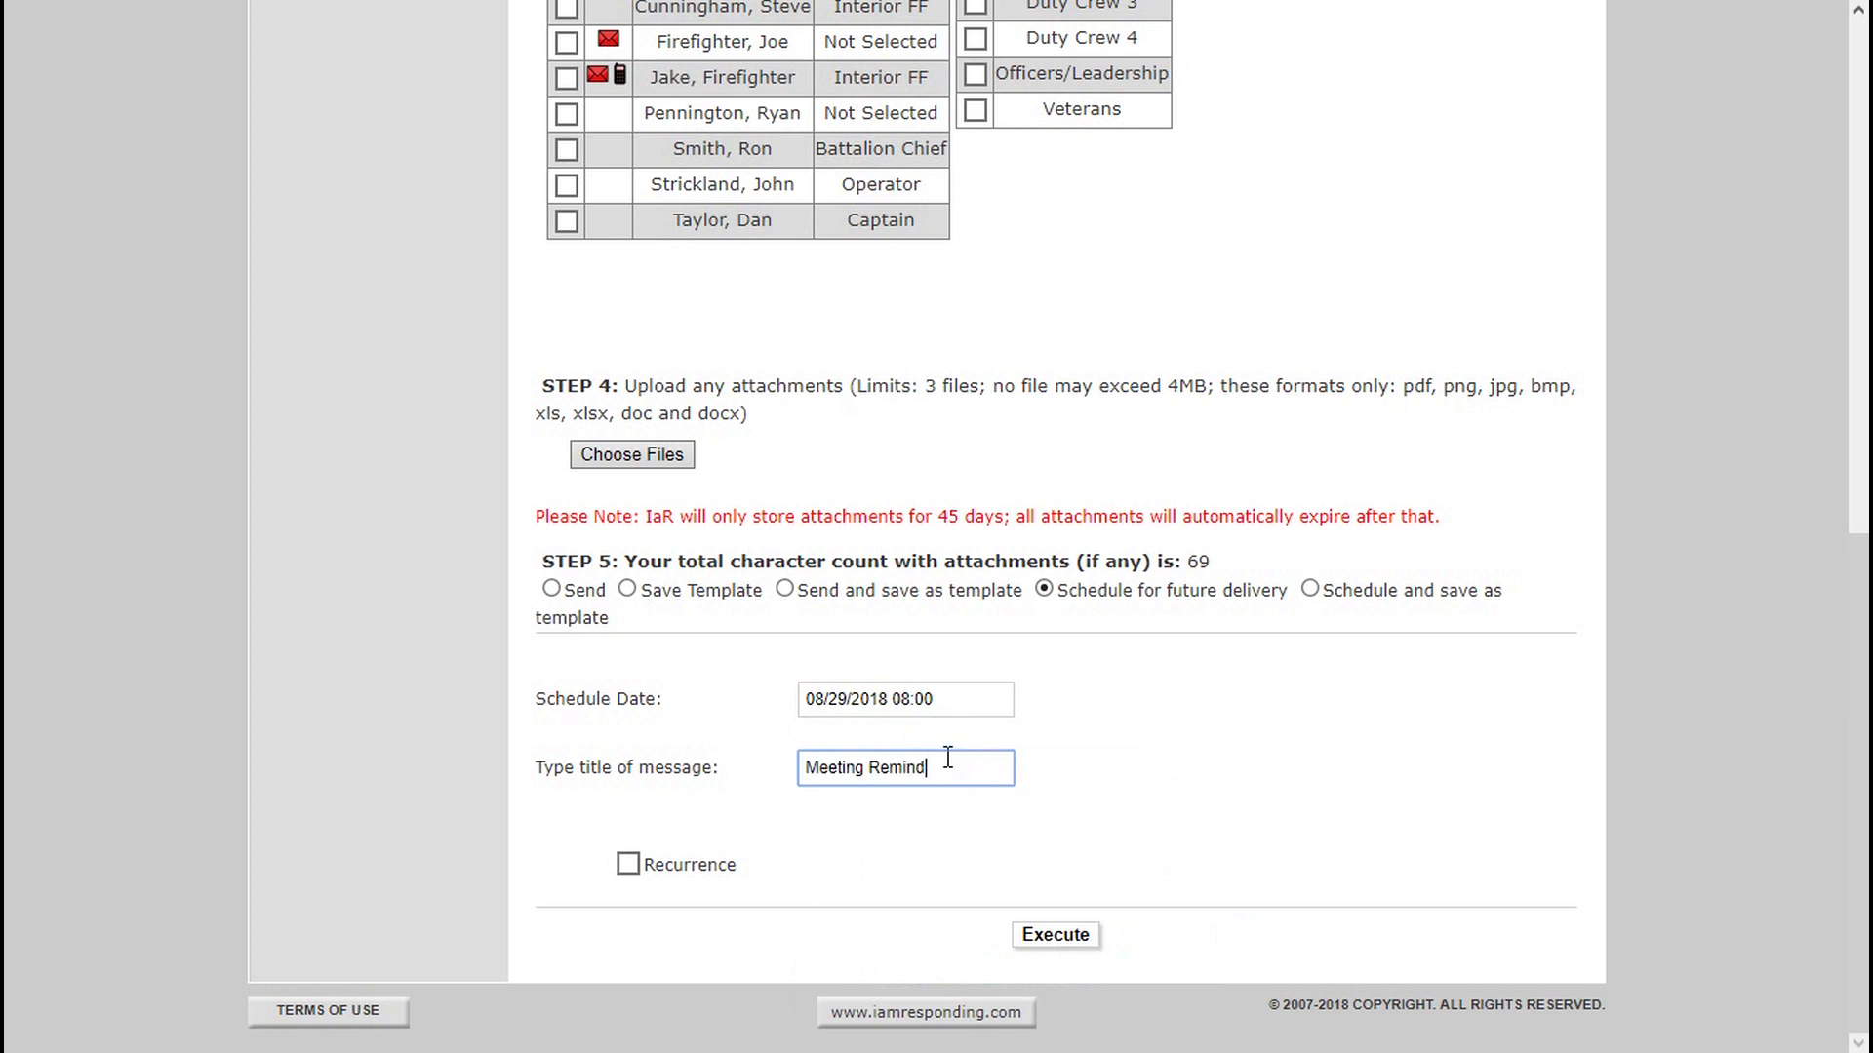
{"action": "type", "text": "er"}
{"action": "left_click", "coordinate": [1065, 940]}
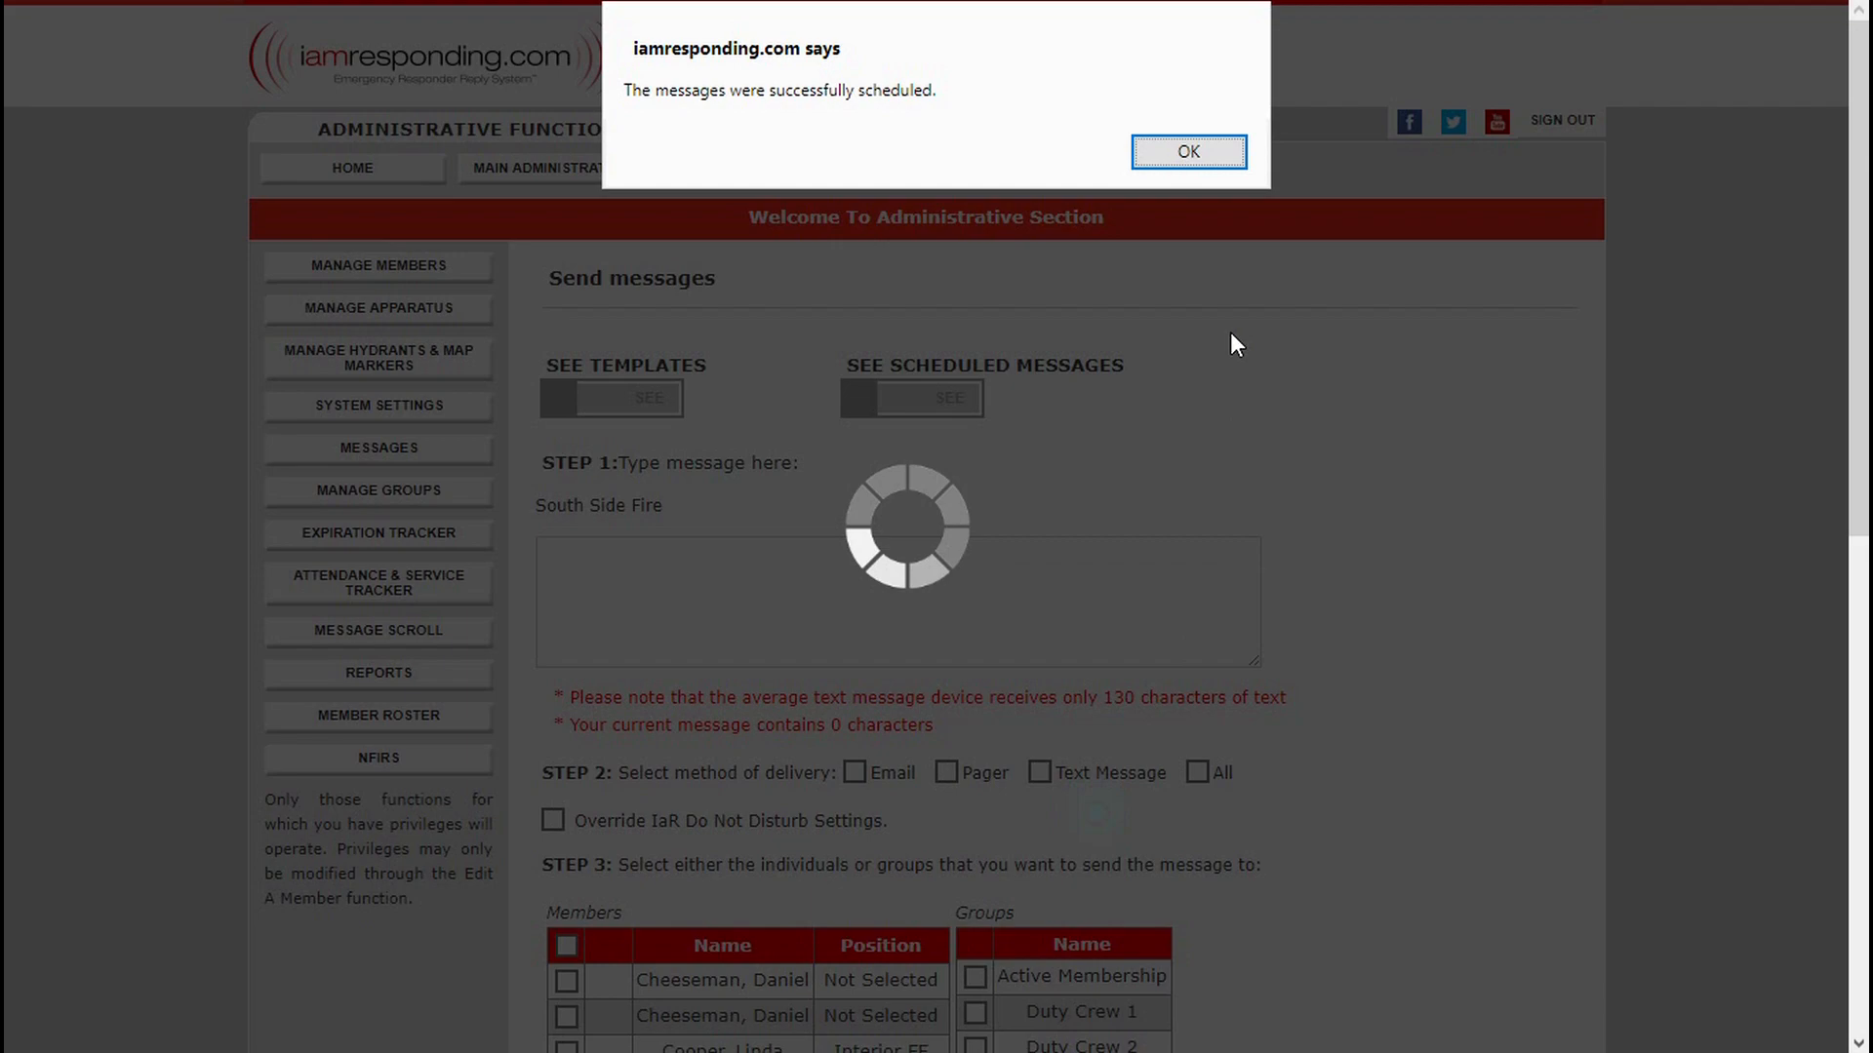
{"action": "key", "text": "Return"}
Show the scheduled messages and open the Meeting Reminder entry for editing to review its text, recipients and schedule.
{"action": "left_click", "coordinate": [922, 415]}
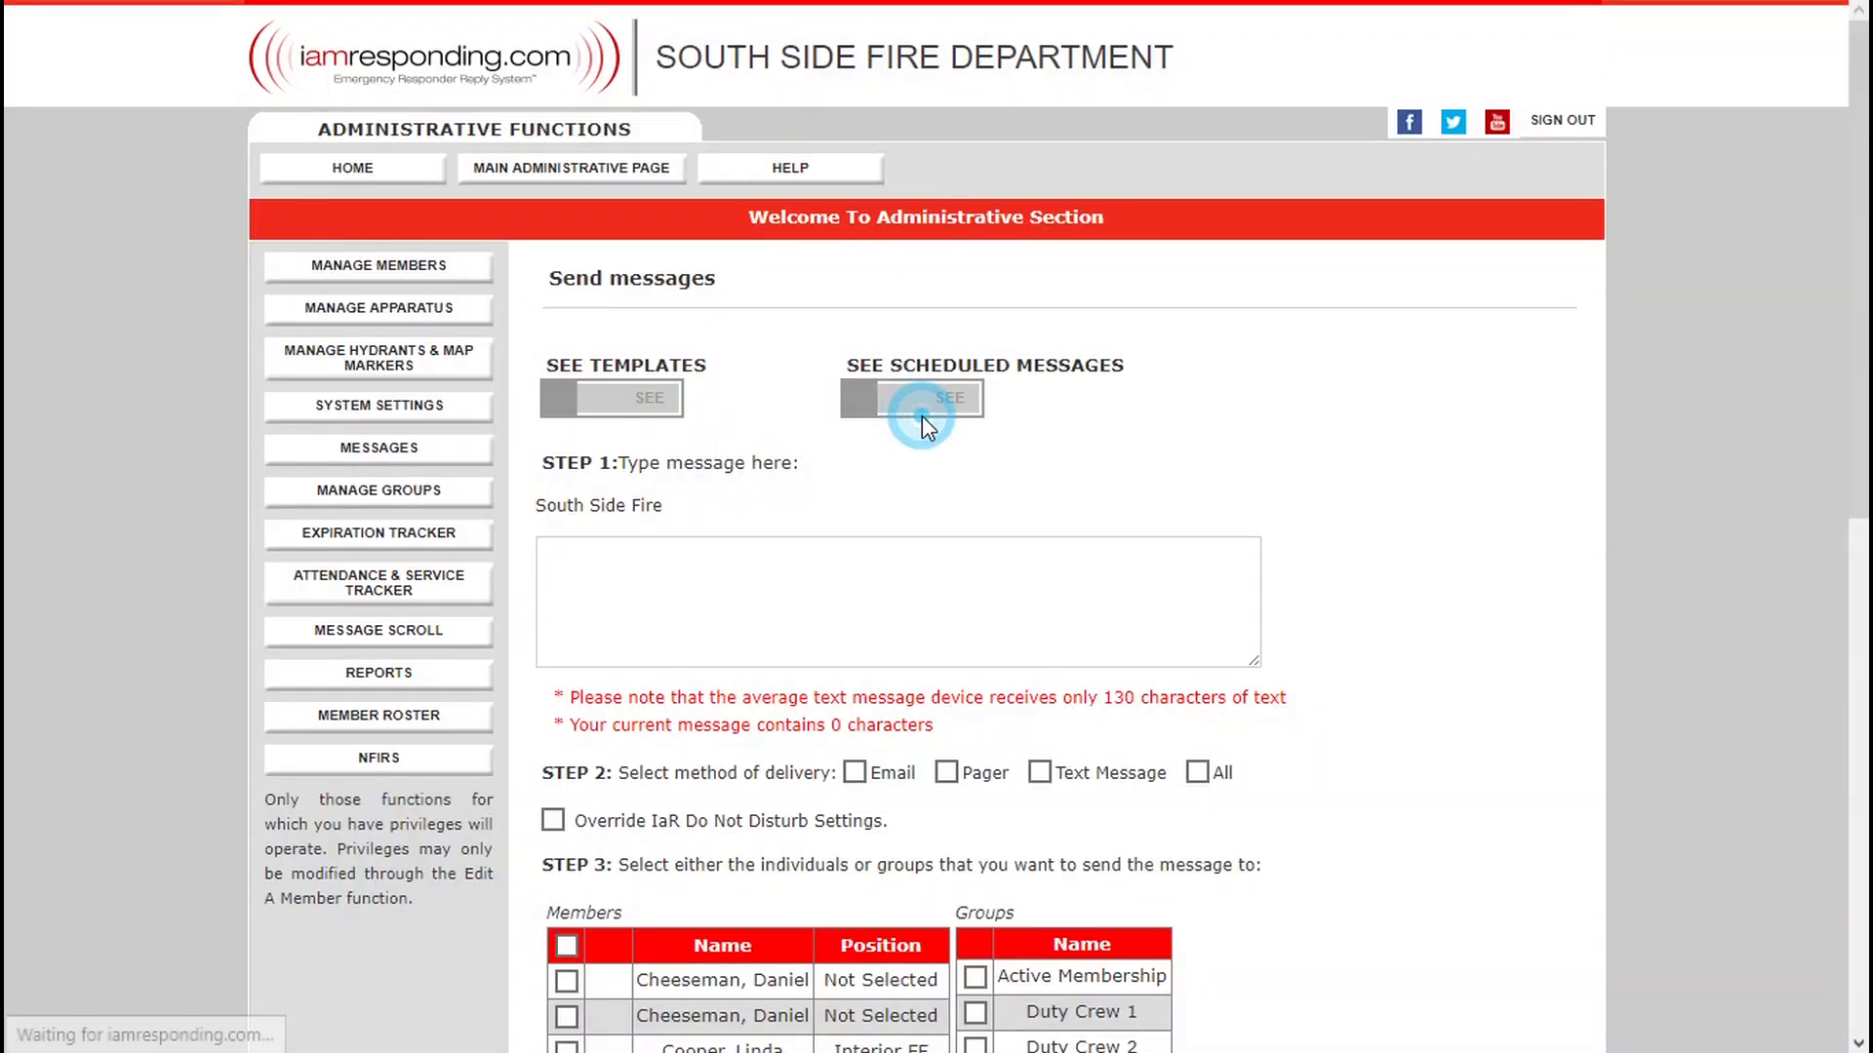
{"action": "left_click", "coordinate": [961, 402]}
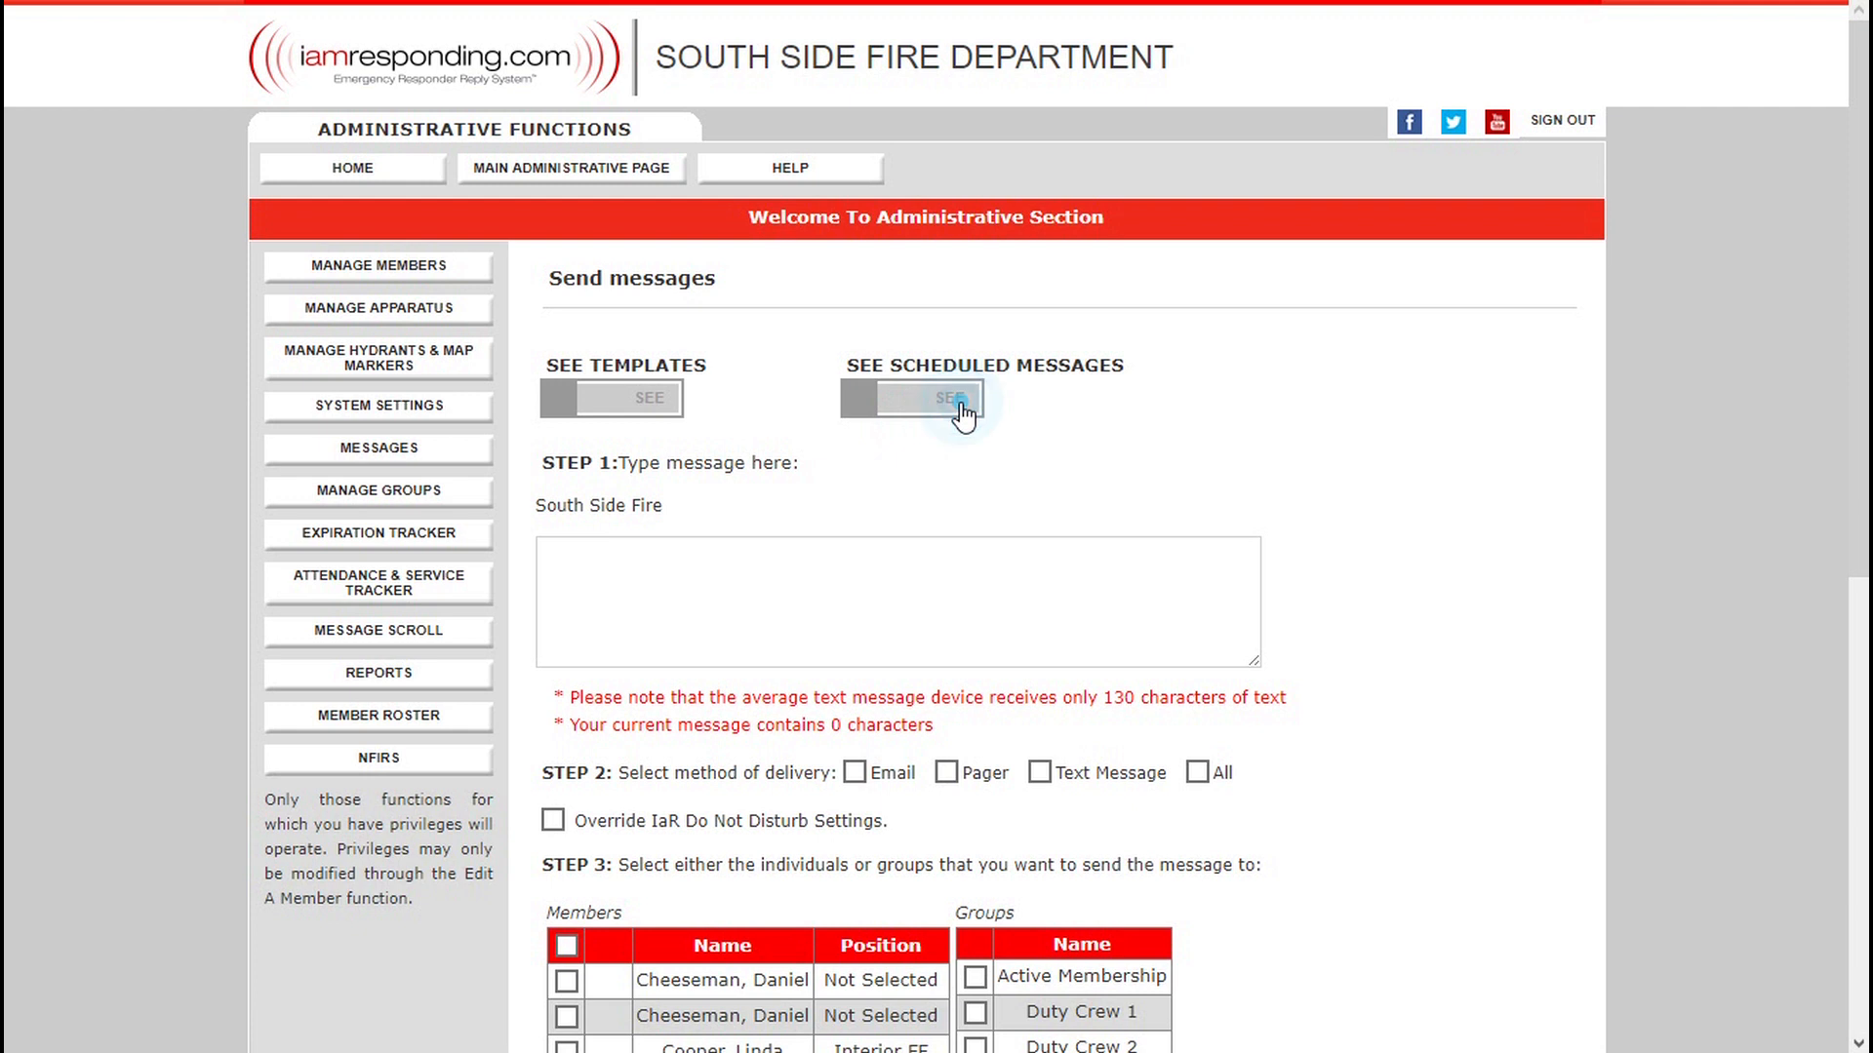
{"action": "left_click", "coordinate": [961, 402]}
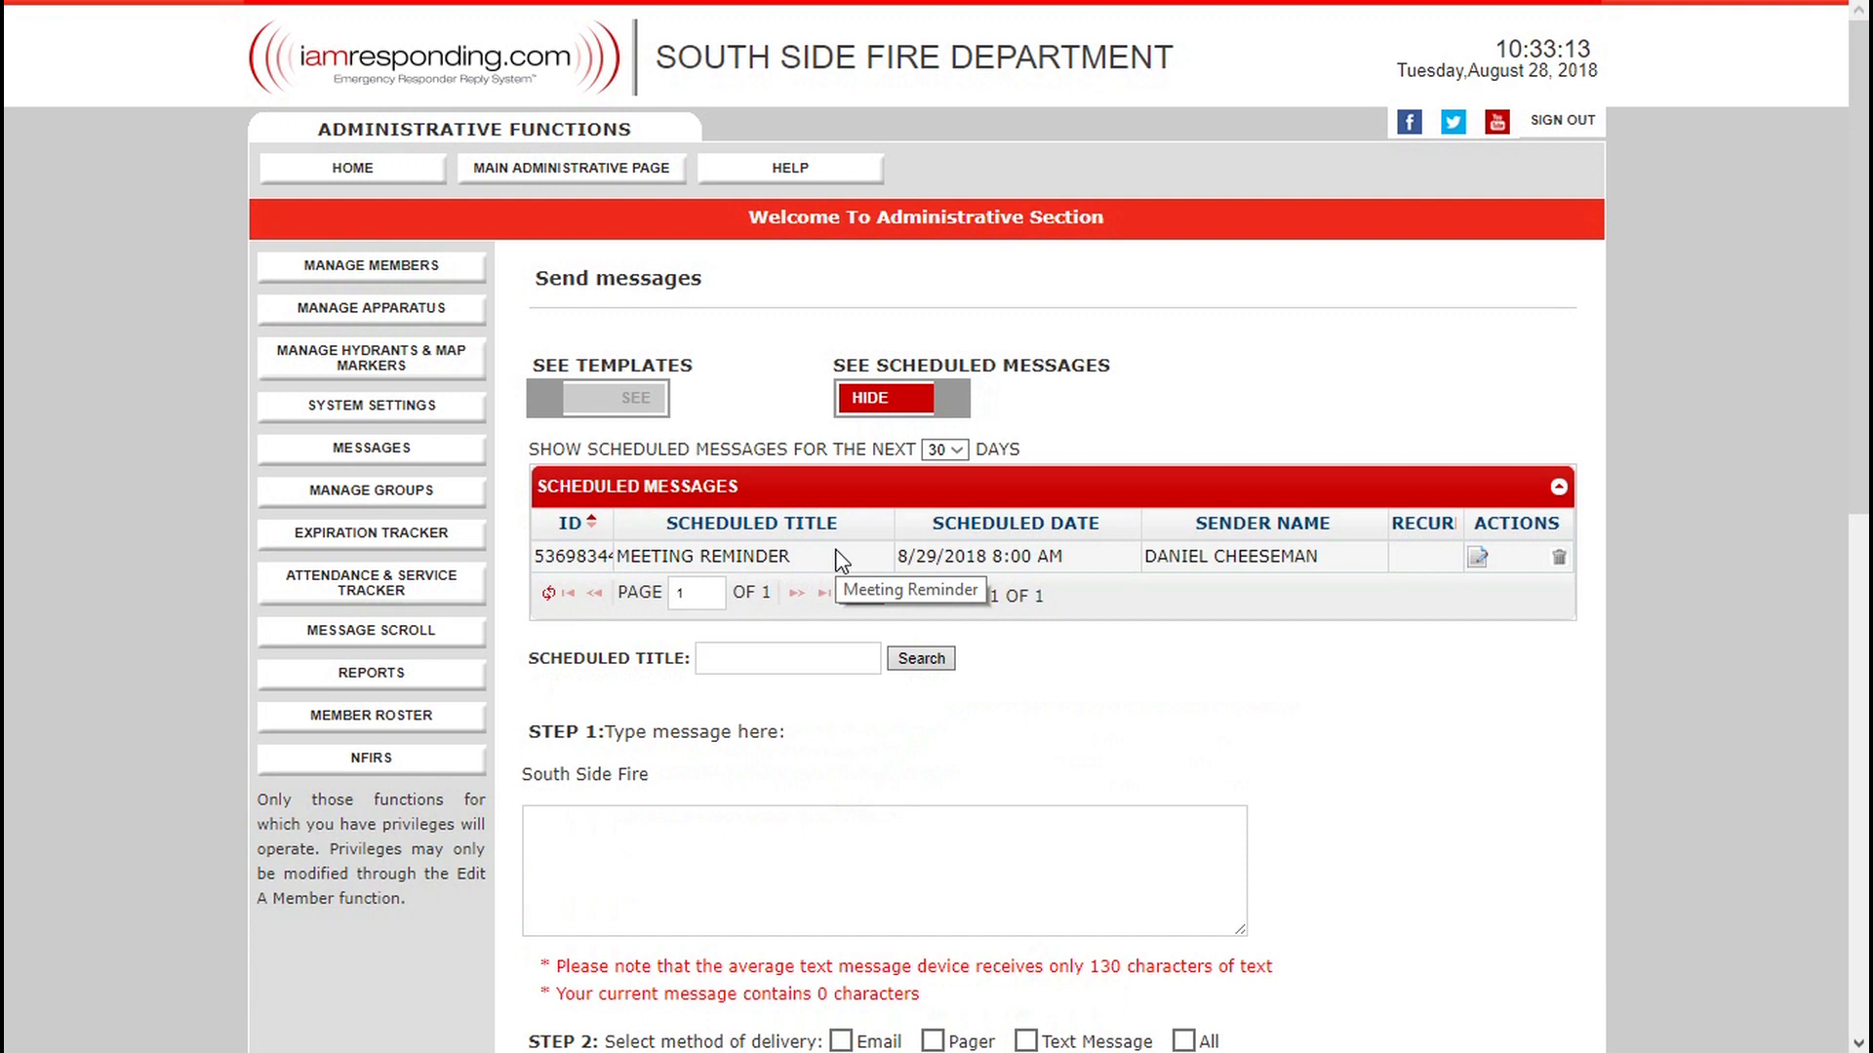
{"action": "left_click", "coordinate": [1011, 856]}
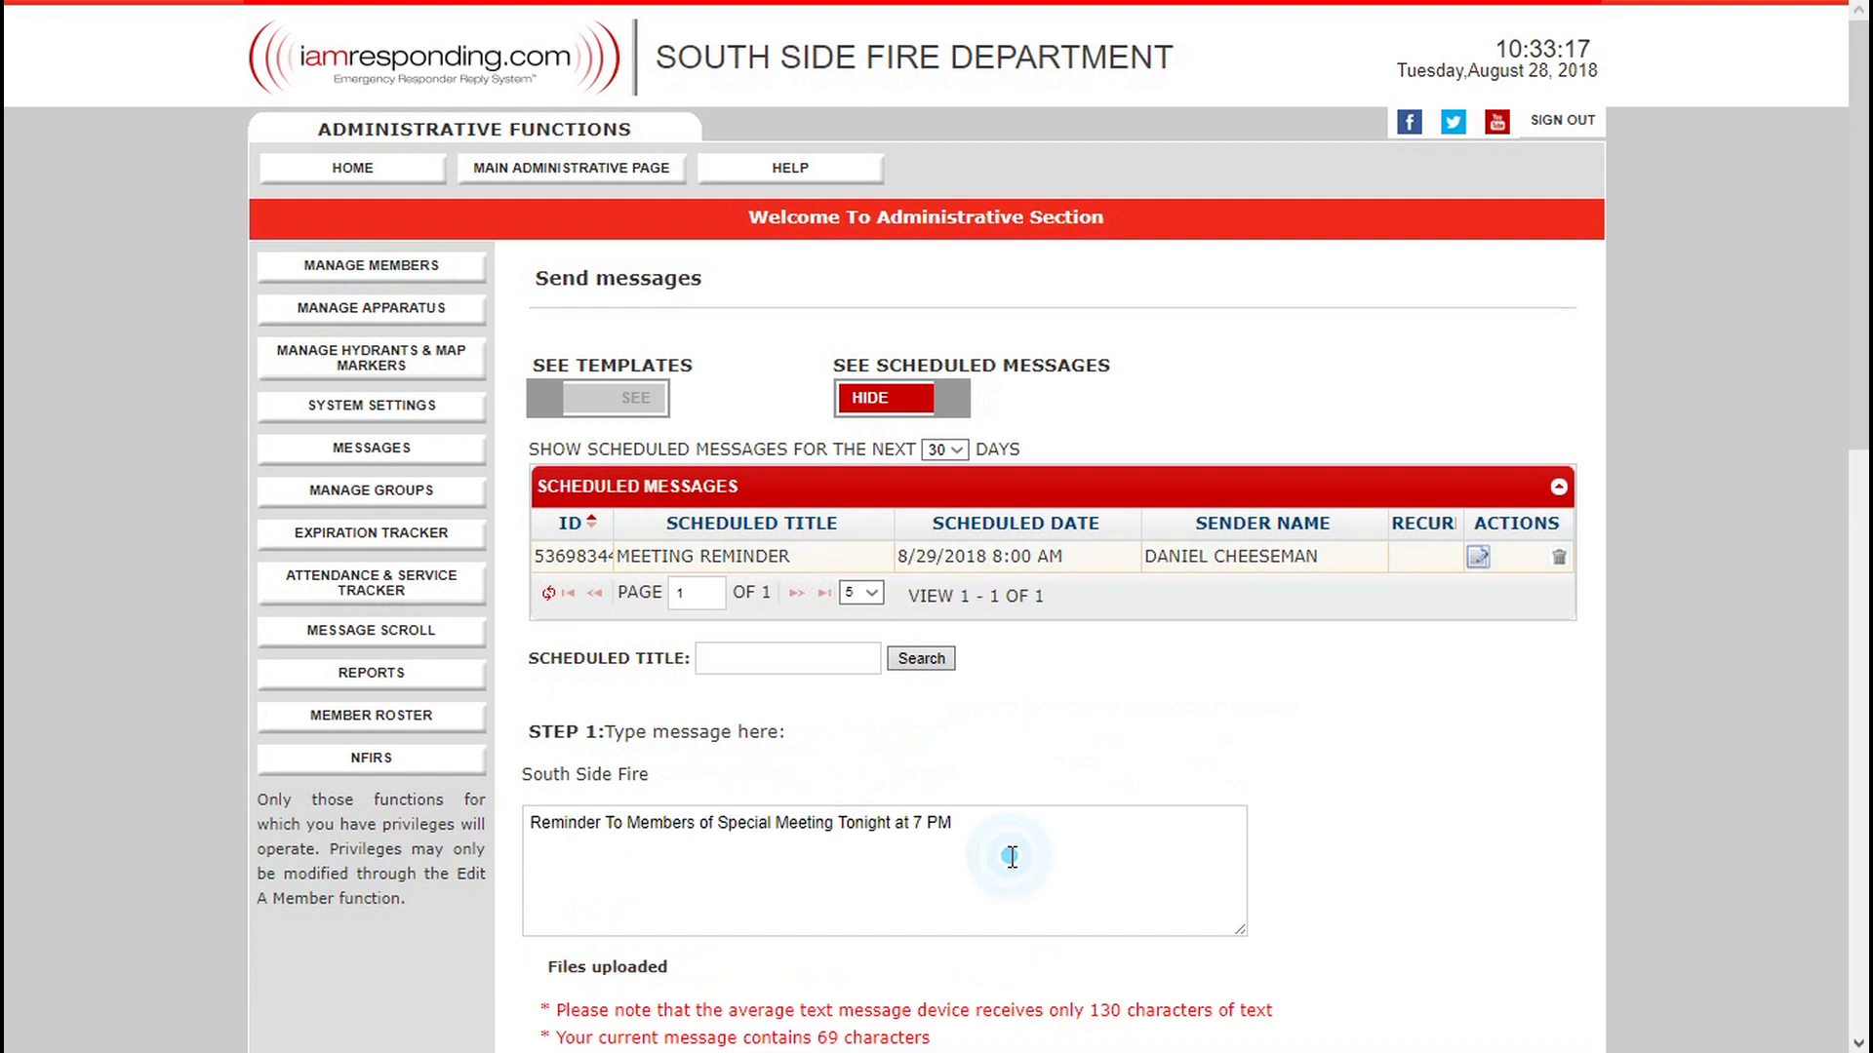
{"action": "scroll", "coordinate": [1010, 856], "scroll_direction": "down", "scroll_amount": 9}
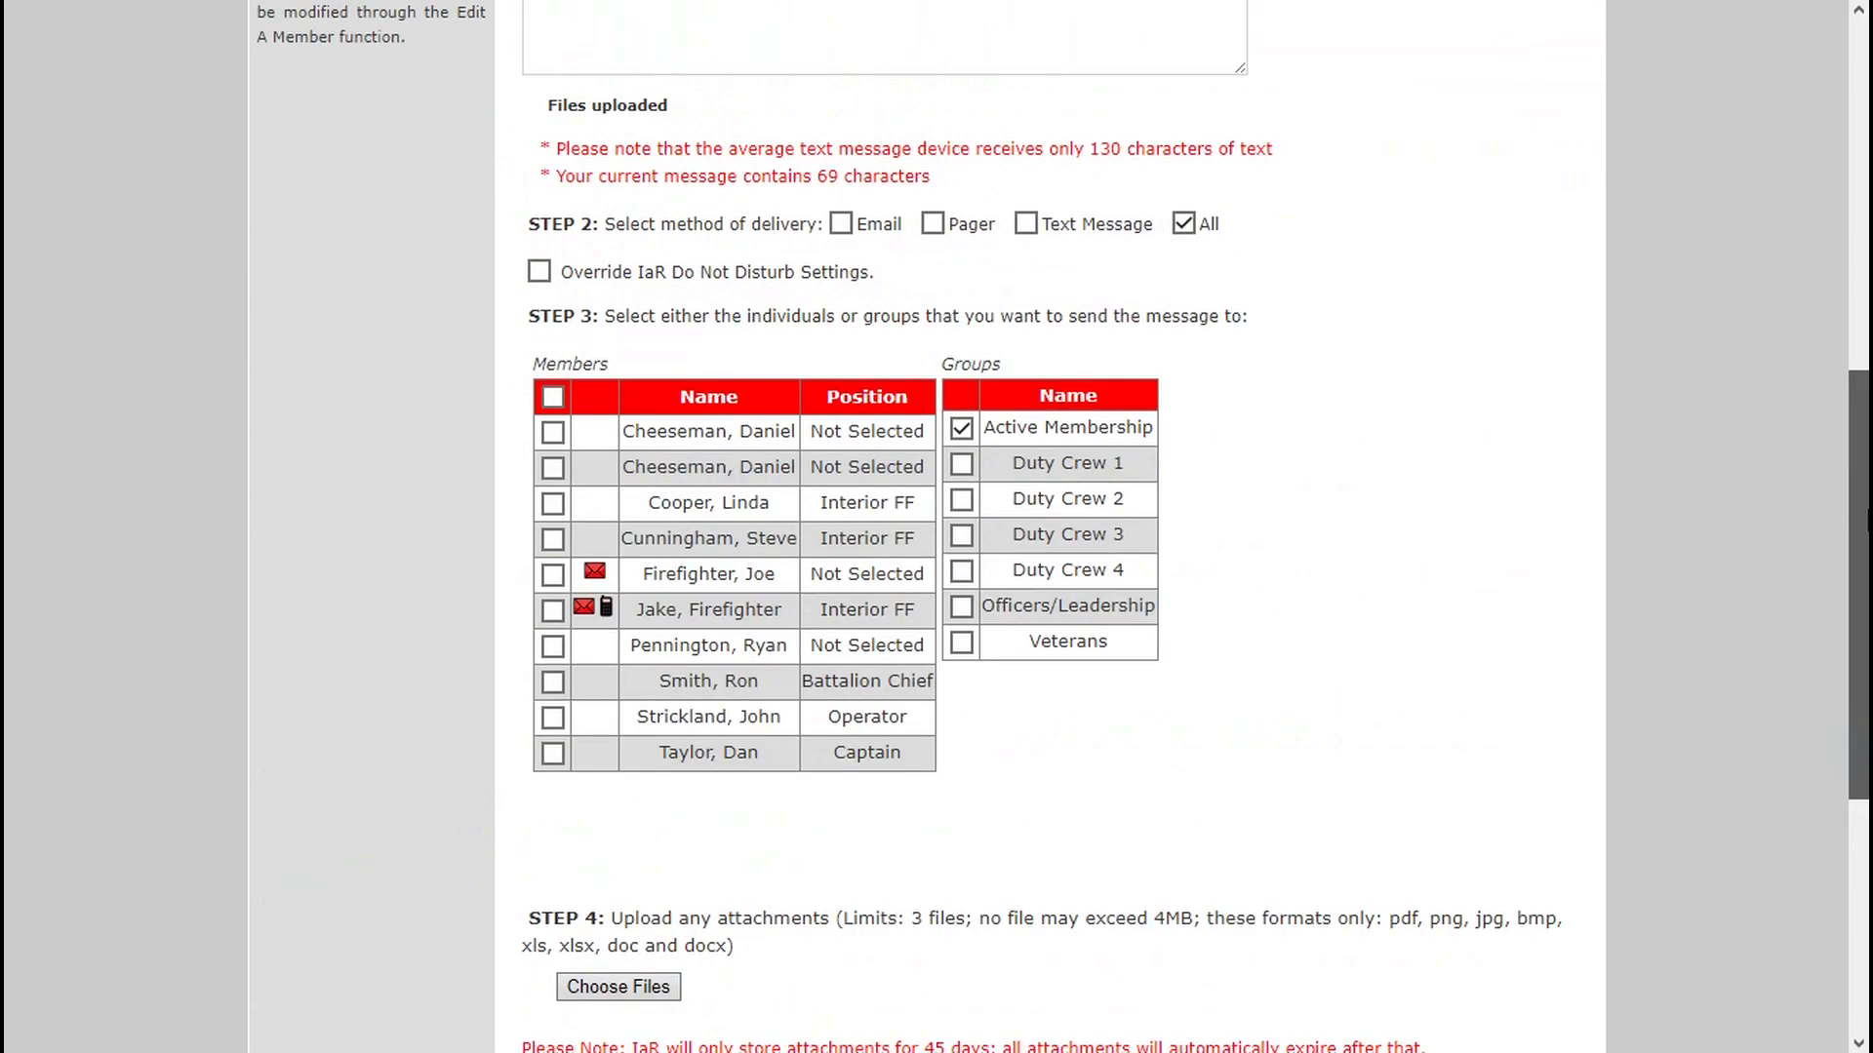
{"action": "scroll", "coordinate": [877, 744], "scroll_direction": "down", "scroll_amount": 6}
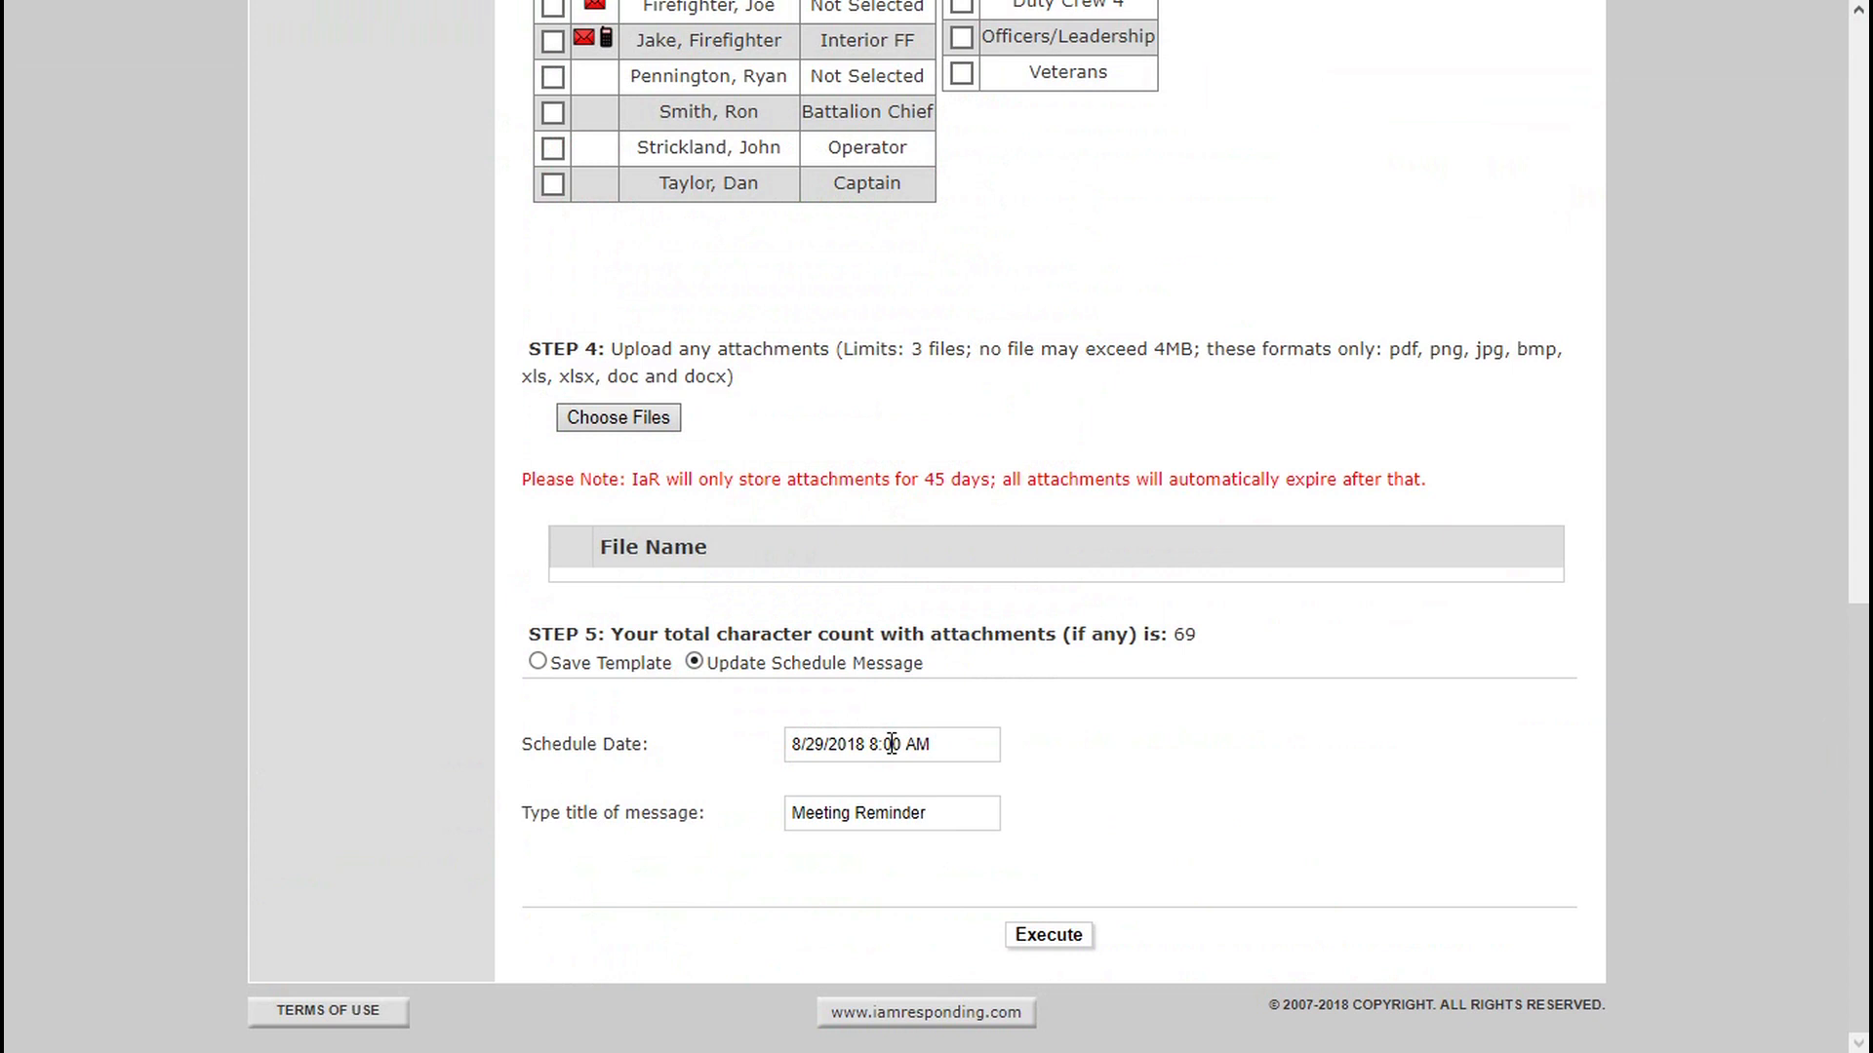
{"action": "left_click_drag", "start_coordinate": [1858, 888], "coordinate": [1858, 758]}
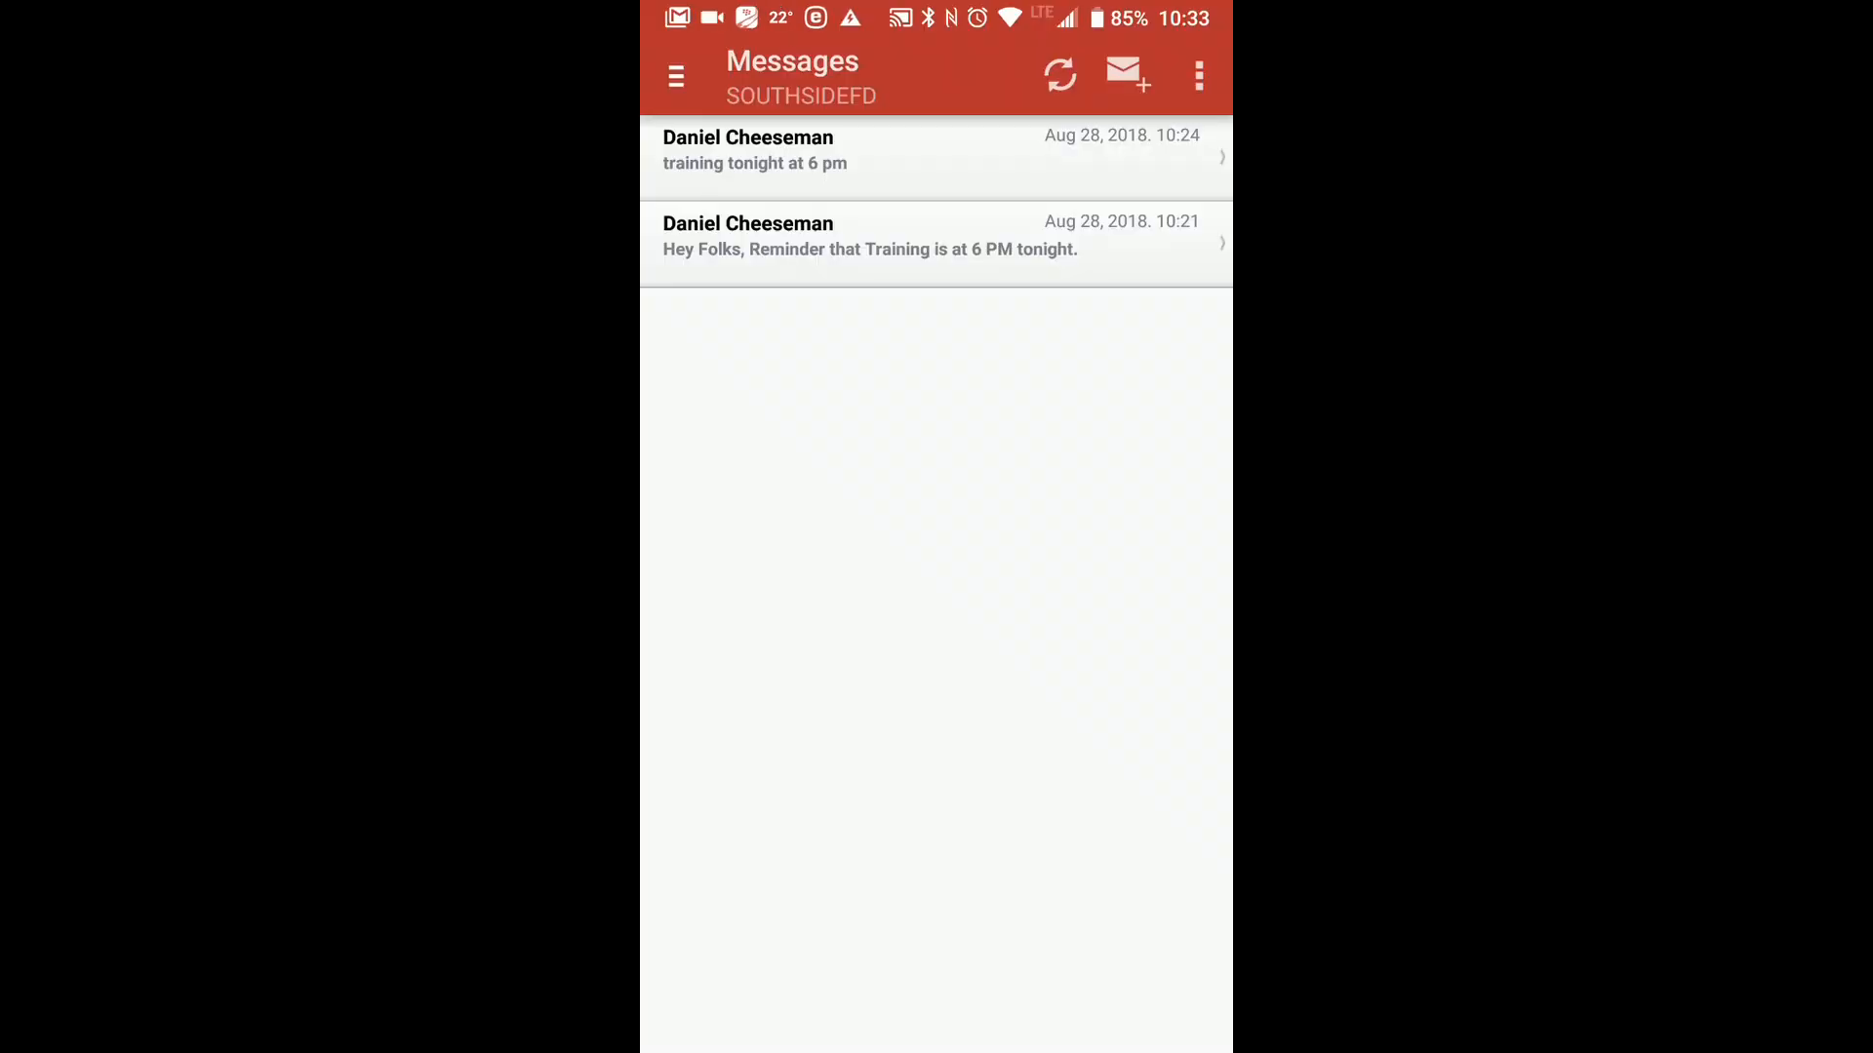
Switch to the IamResponding mobile app and start a new message from its messaging section.
{"action": "left_click", "coordinate": [676, 76]}
{"action": "left_click", "coordinate": [871, 363]}
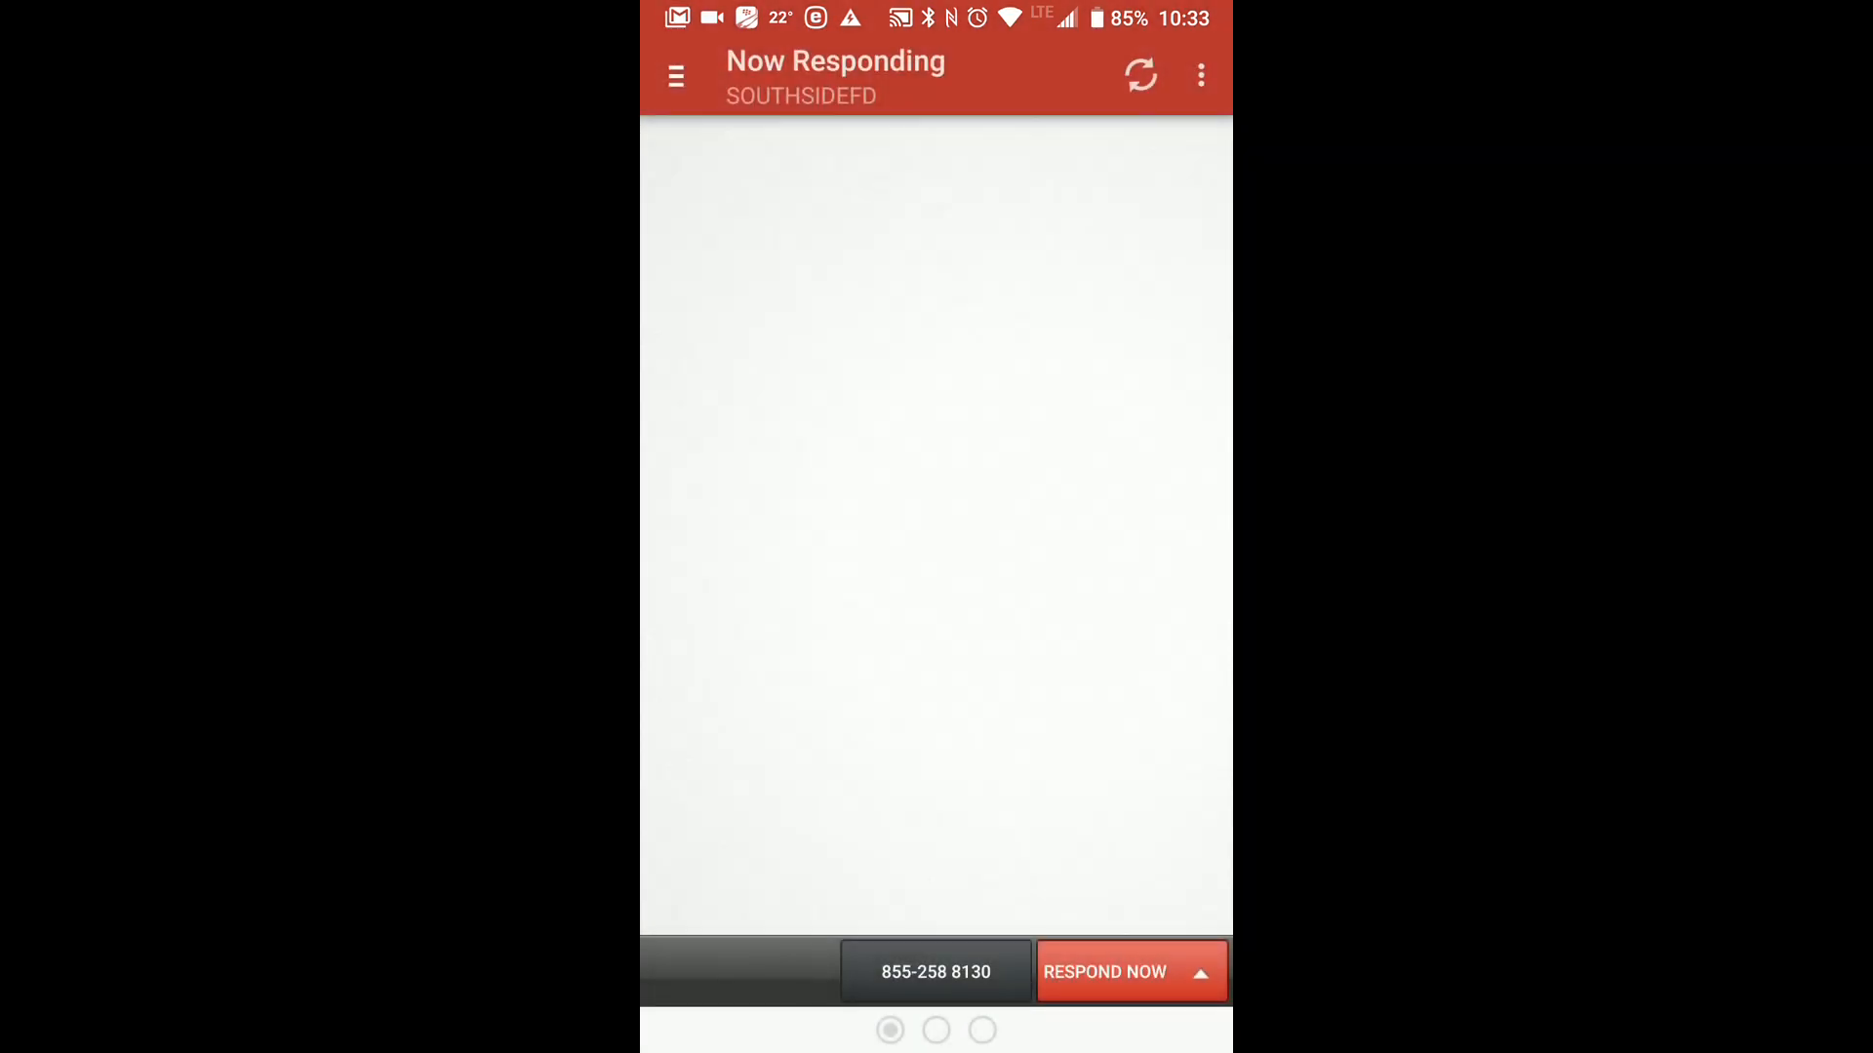
{"action": "left_click", "coordinate": [676, 76]}
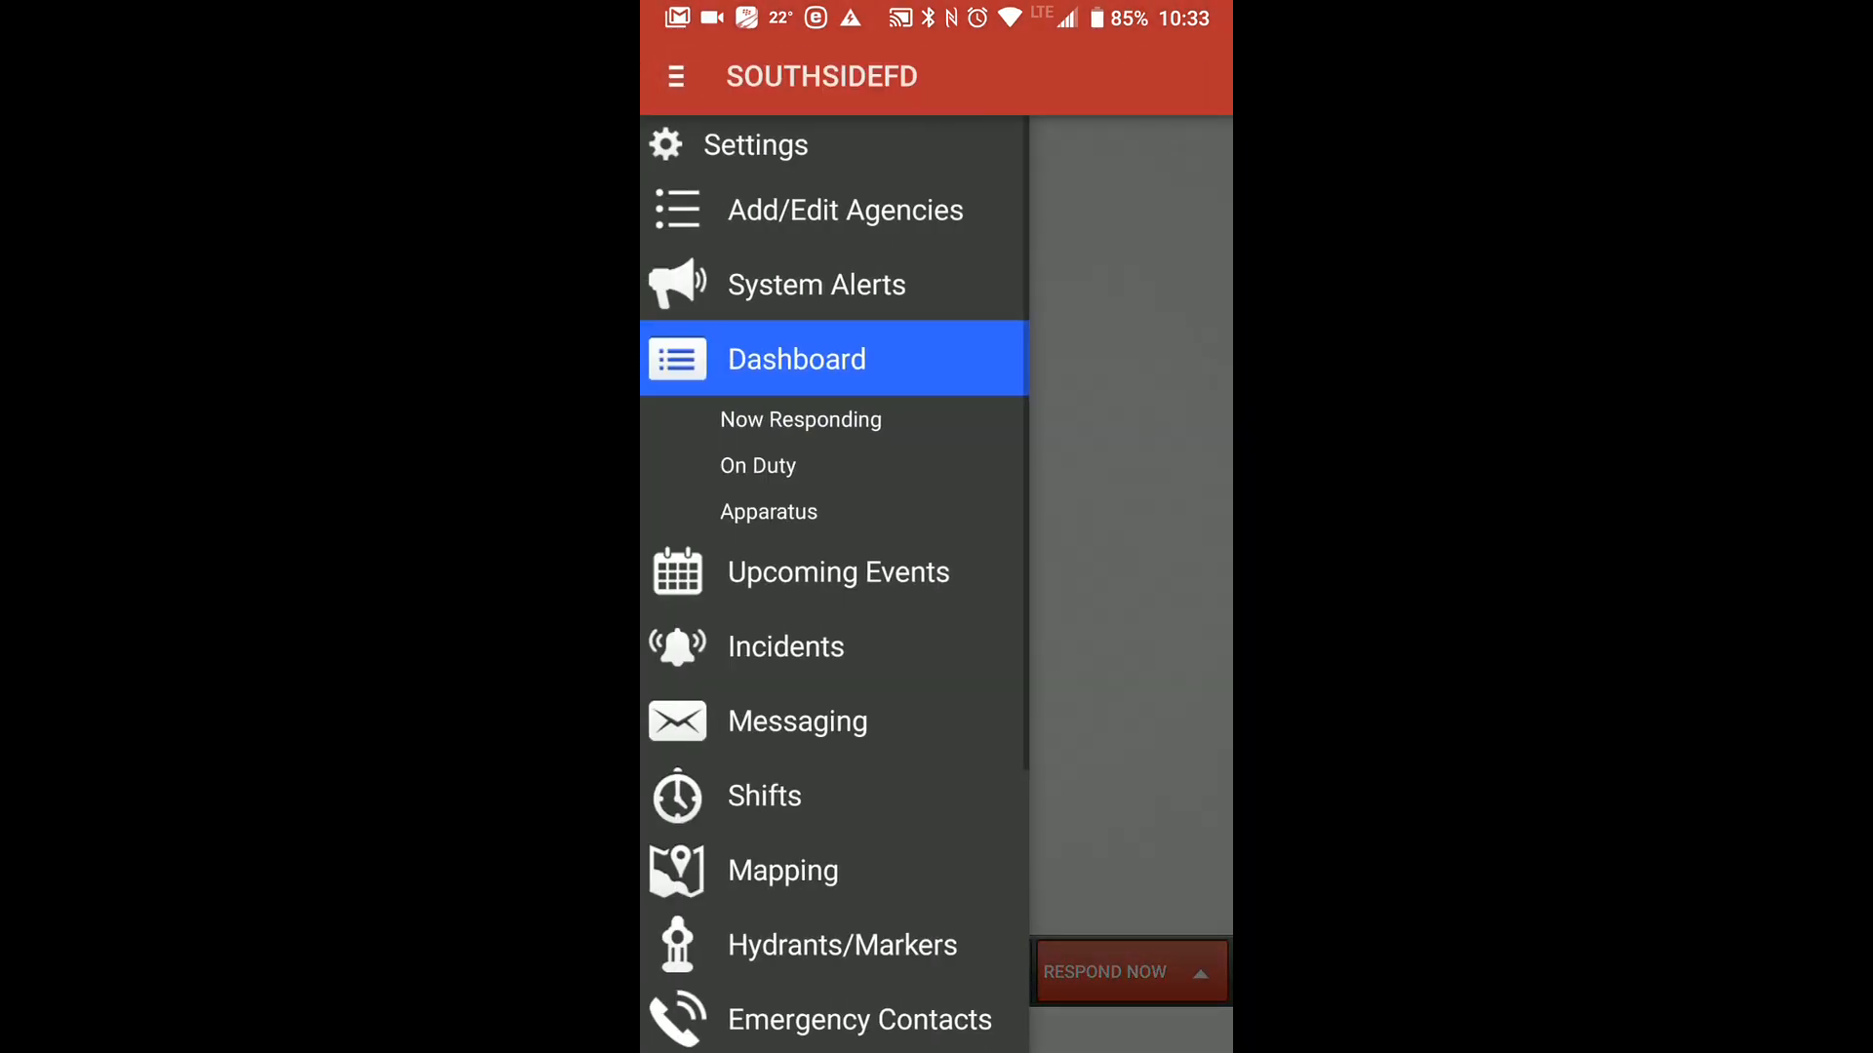
{"action": "left_click", "coordinate": [798, 722]}
{"action": "left_click", "coordinate": [1126, 73]}
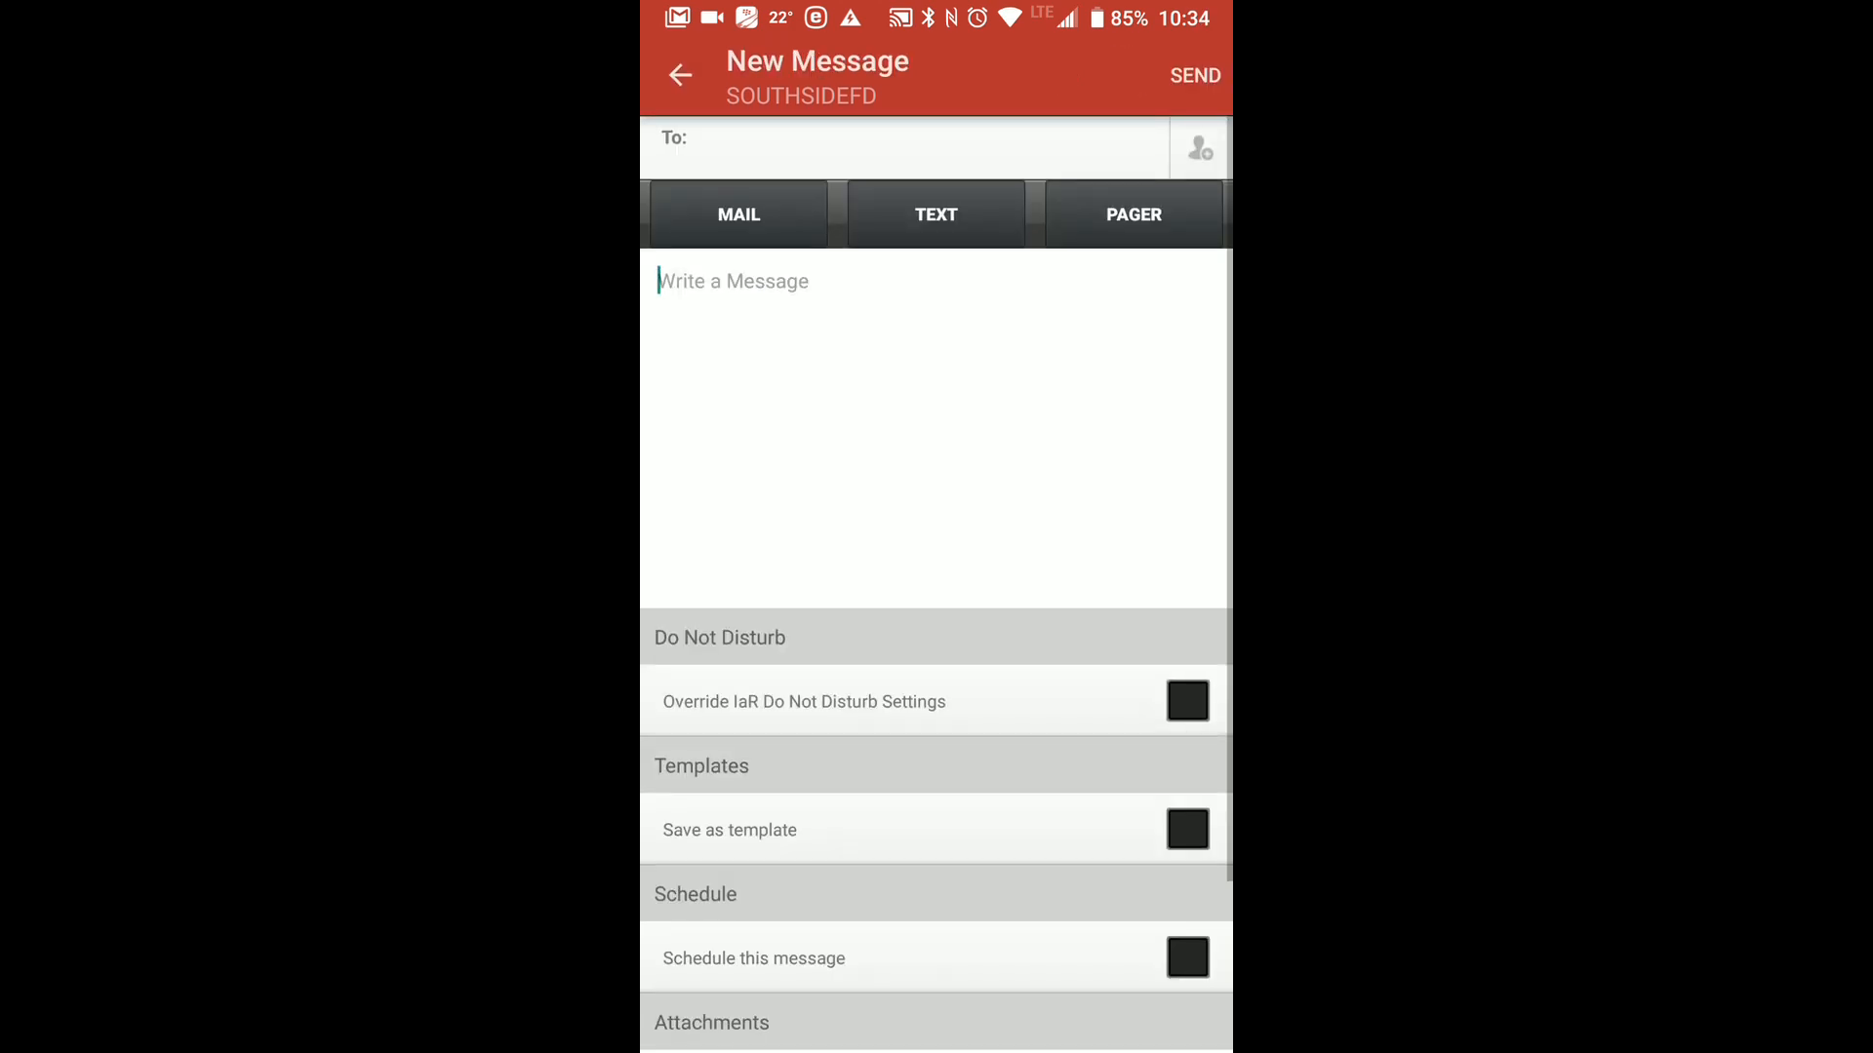
Address the mobile message to the Active Membership group.
{"action": "left_click", "coordinate": [1200, 149]}
{"action": "left_click", "coordinate": [1032, 157]}
{"action": "left_click", "coordinate": [1189, 300]}
{"action": "left_click", "coordinate": [1197, 75]}
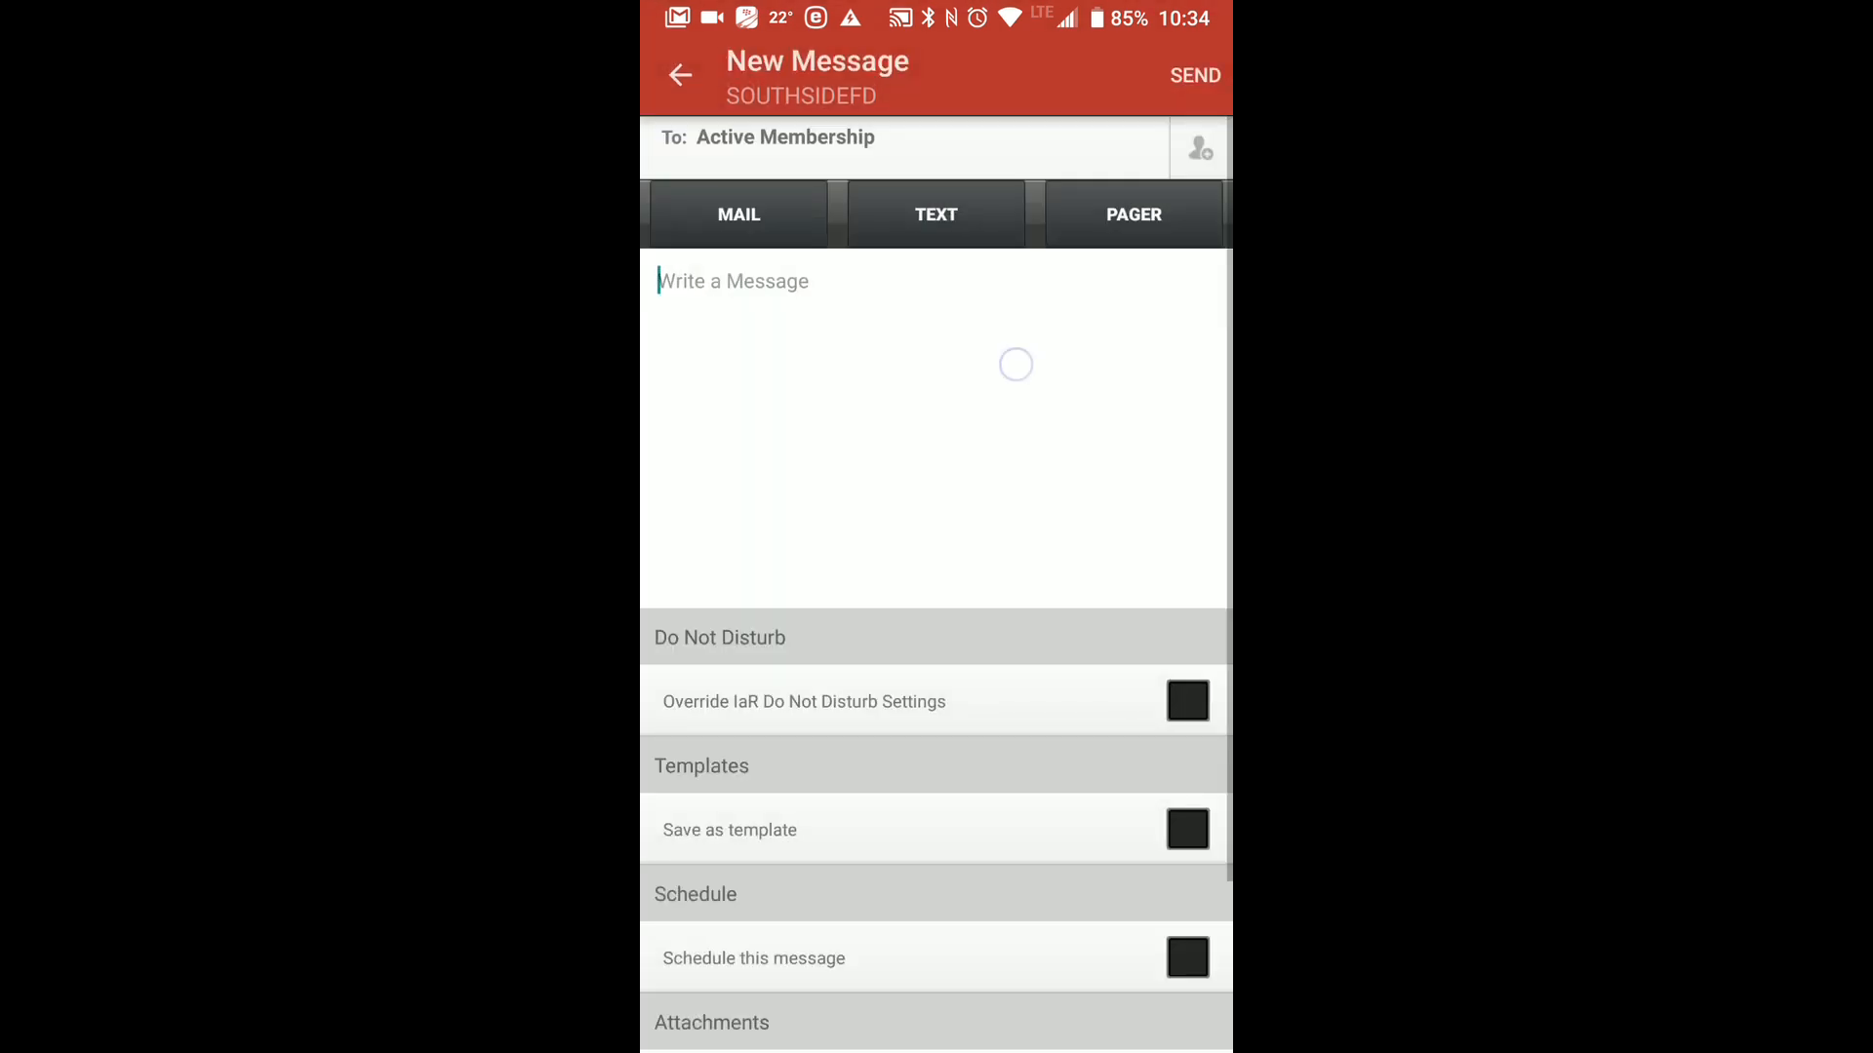
Write "meeting tonight at 7 PM" as the text of the mobile message.
{"action": "left_click", "coordinate": [907, 390]}
{"action": "type", "text": "m"}
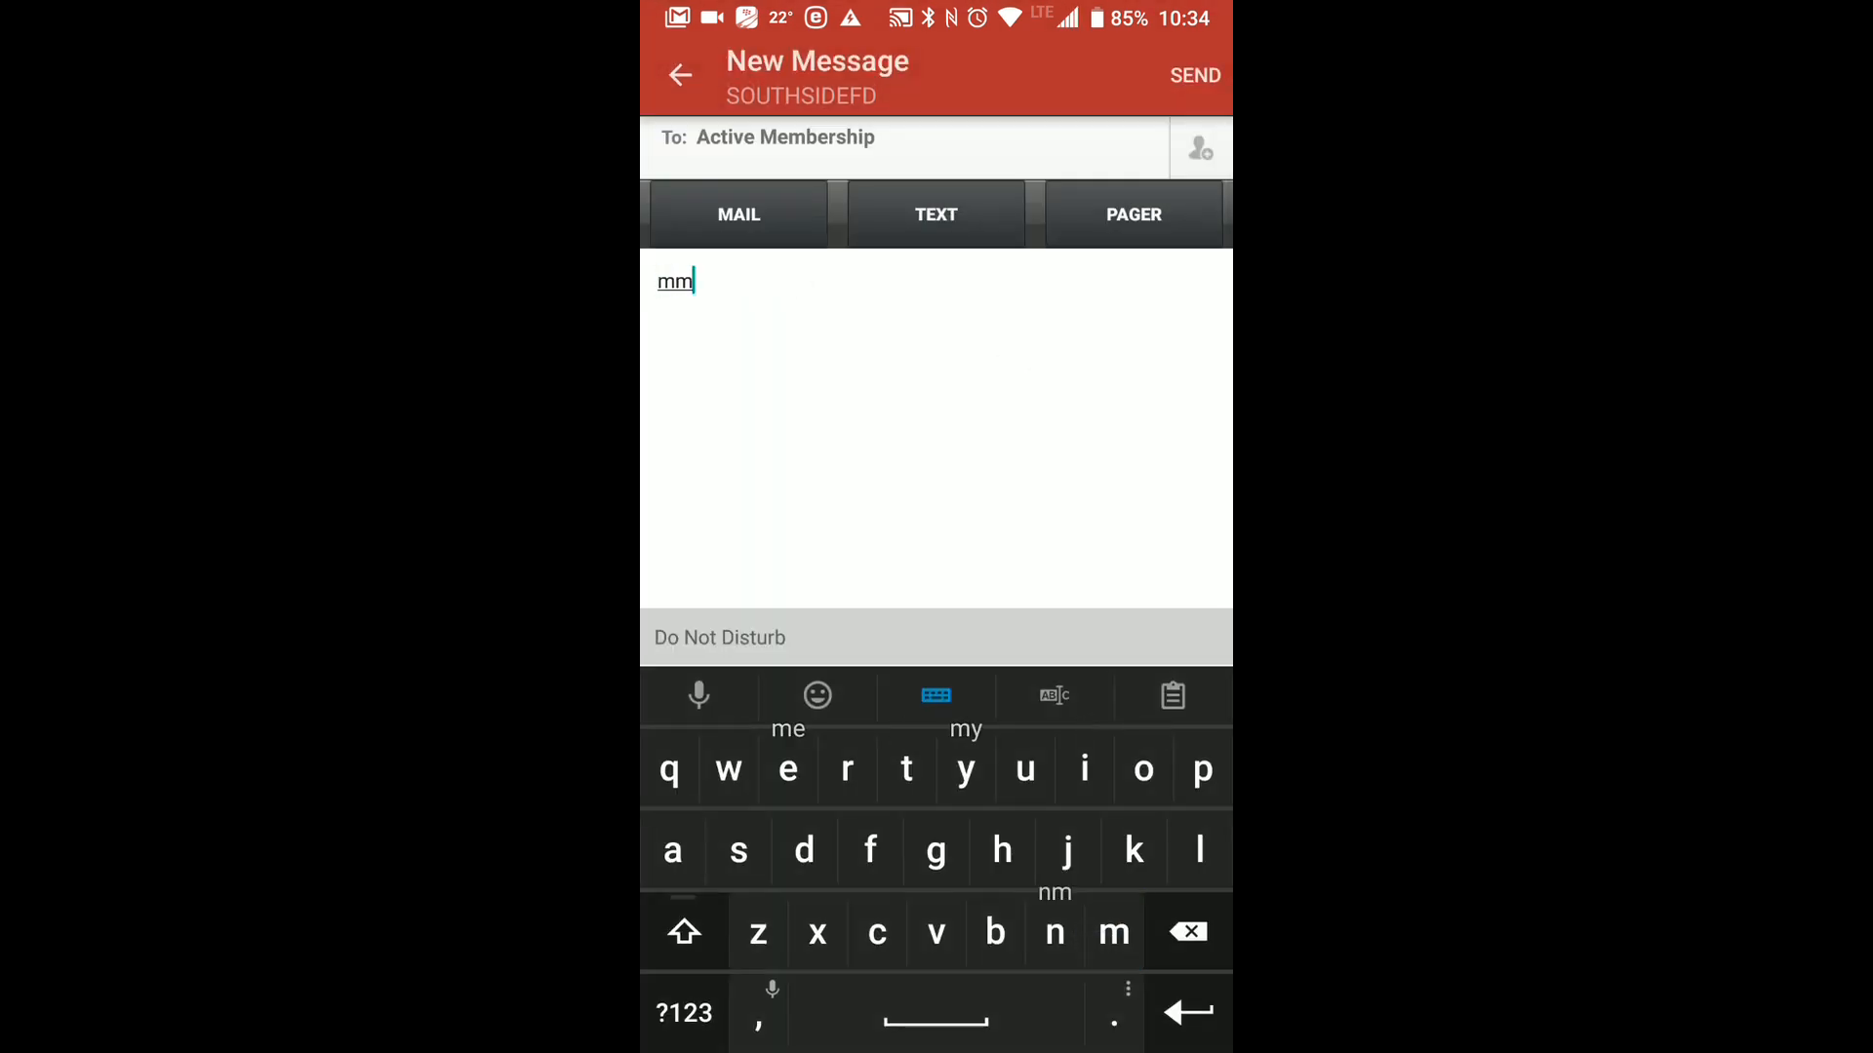
{"action": "type", "text": "eeting to"}
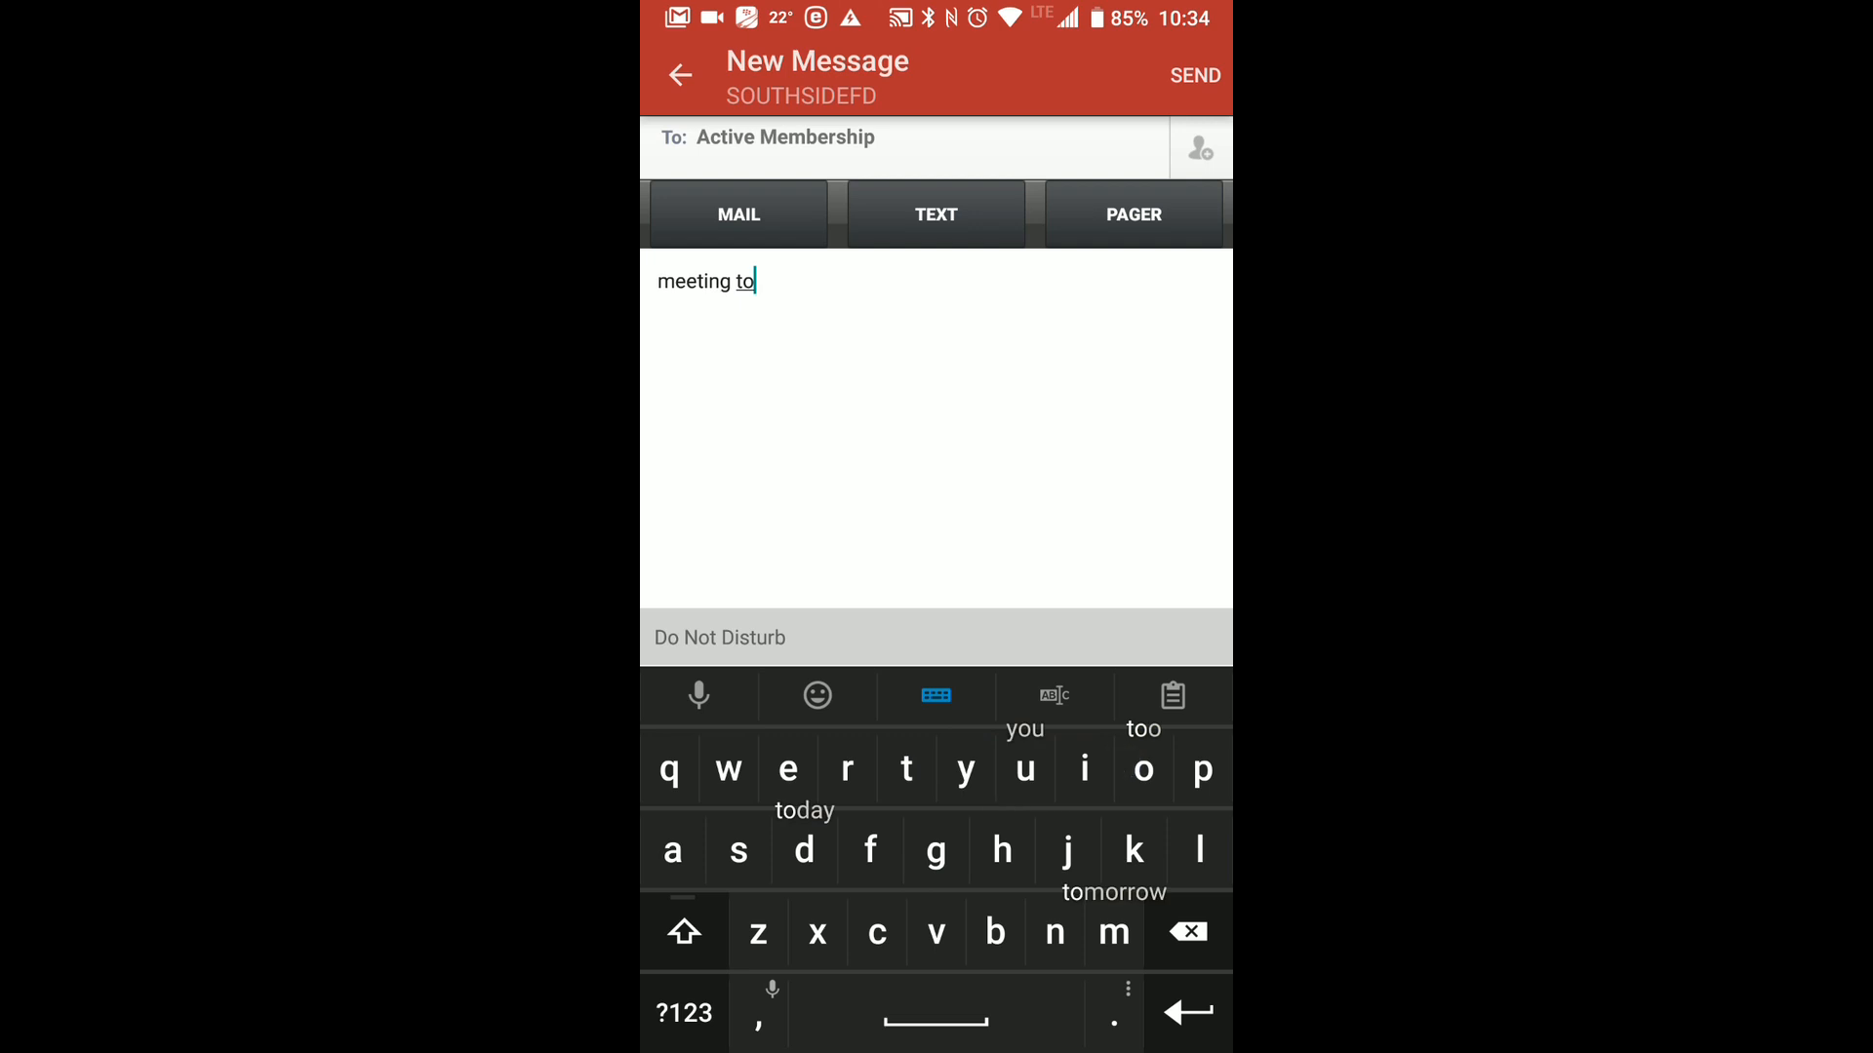
{"action": "type", "text": "morrow nigh"}
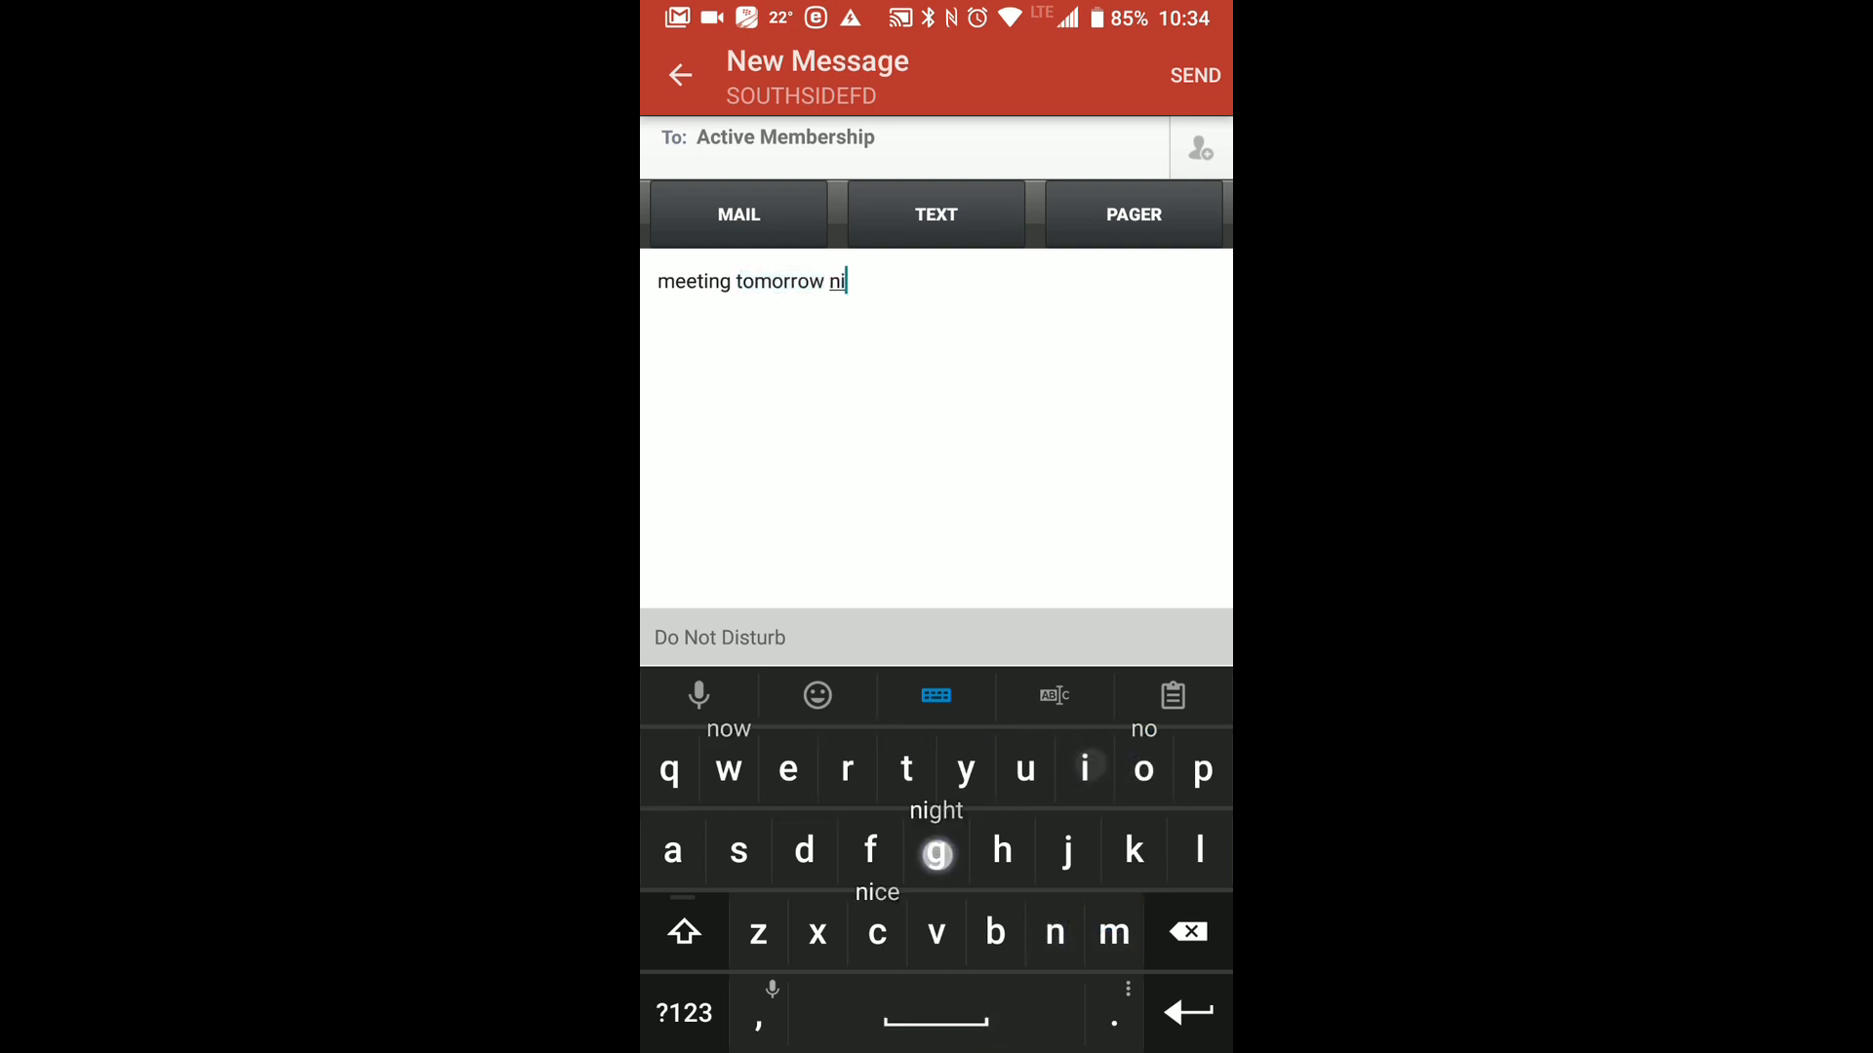
{"action": "key", "text": "BackSpace"}
{"action": "key", "text": "BackSpace"}
{"action": "key", "text": "BackSpace"}
{"action": "key", "text": "BackSpace"}
{"action": "key", "text": "BackSpace"}
{"action": "key", "text": "BackSpace"}
{"action": "key", "text": "BackSpace"}
{"action": "key", "text": "BackSpace"}
{"action": "key", "text": "BackSpace"}
{"action": "key", "text": "BackSpace"}
{"action": "key", "text": "BackSpace"}
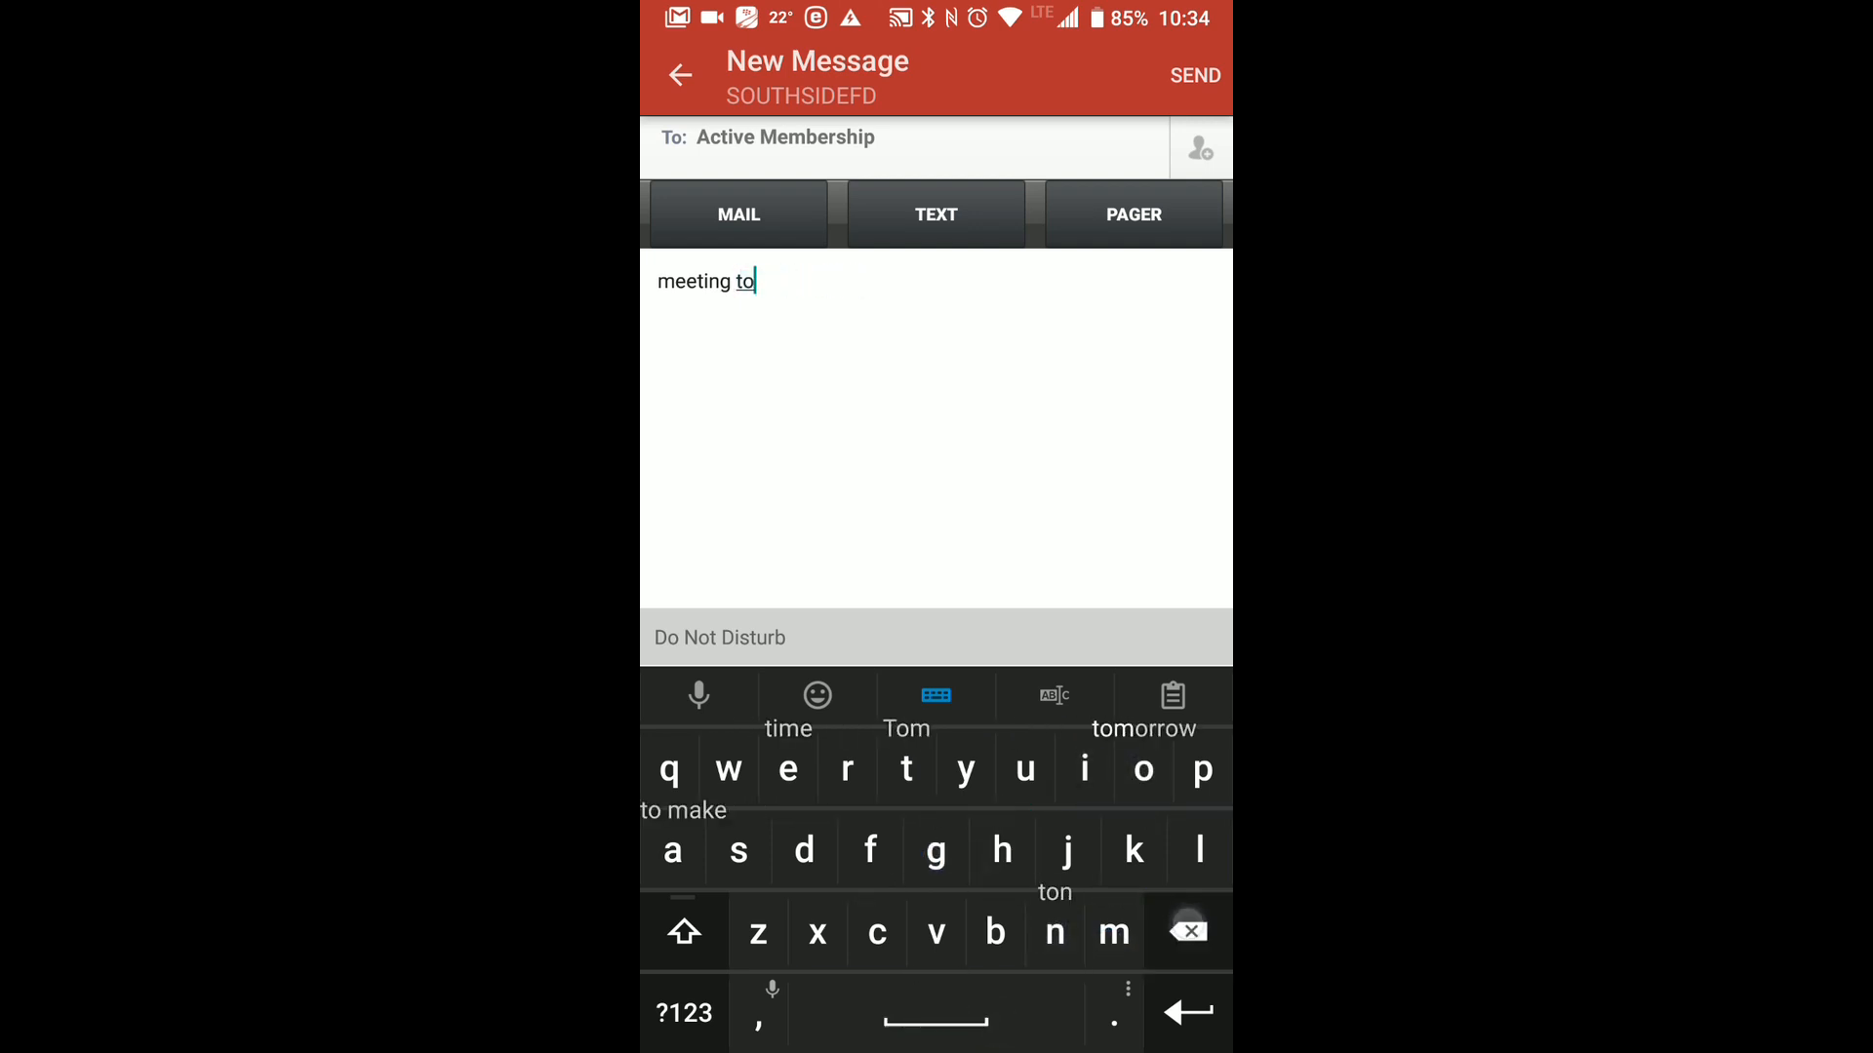
{"action": "type", "text": "night at"}
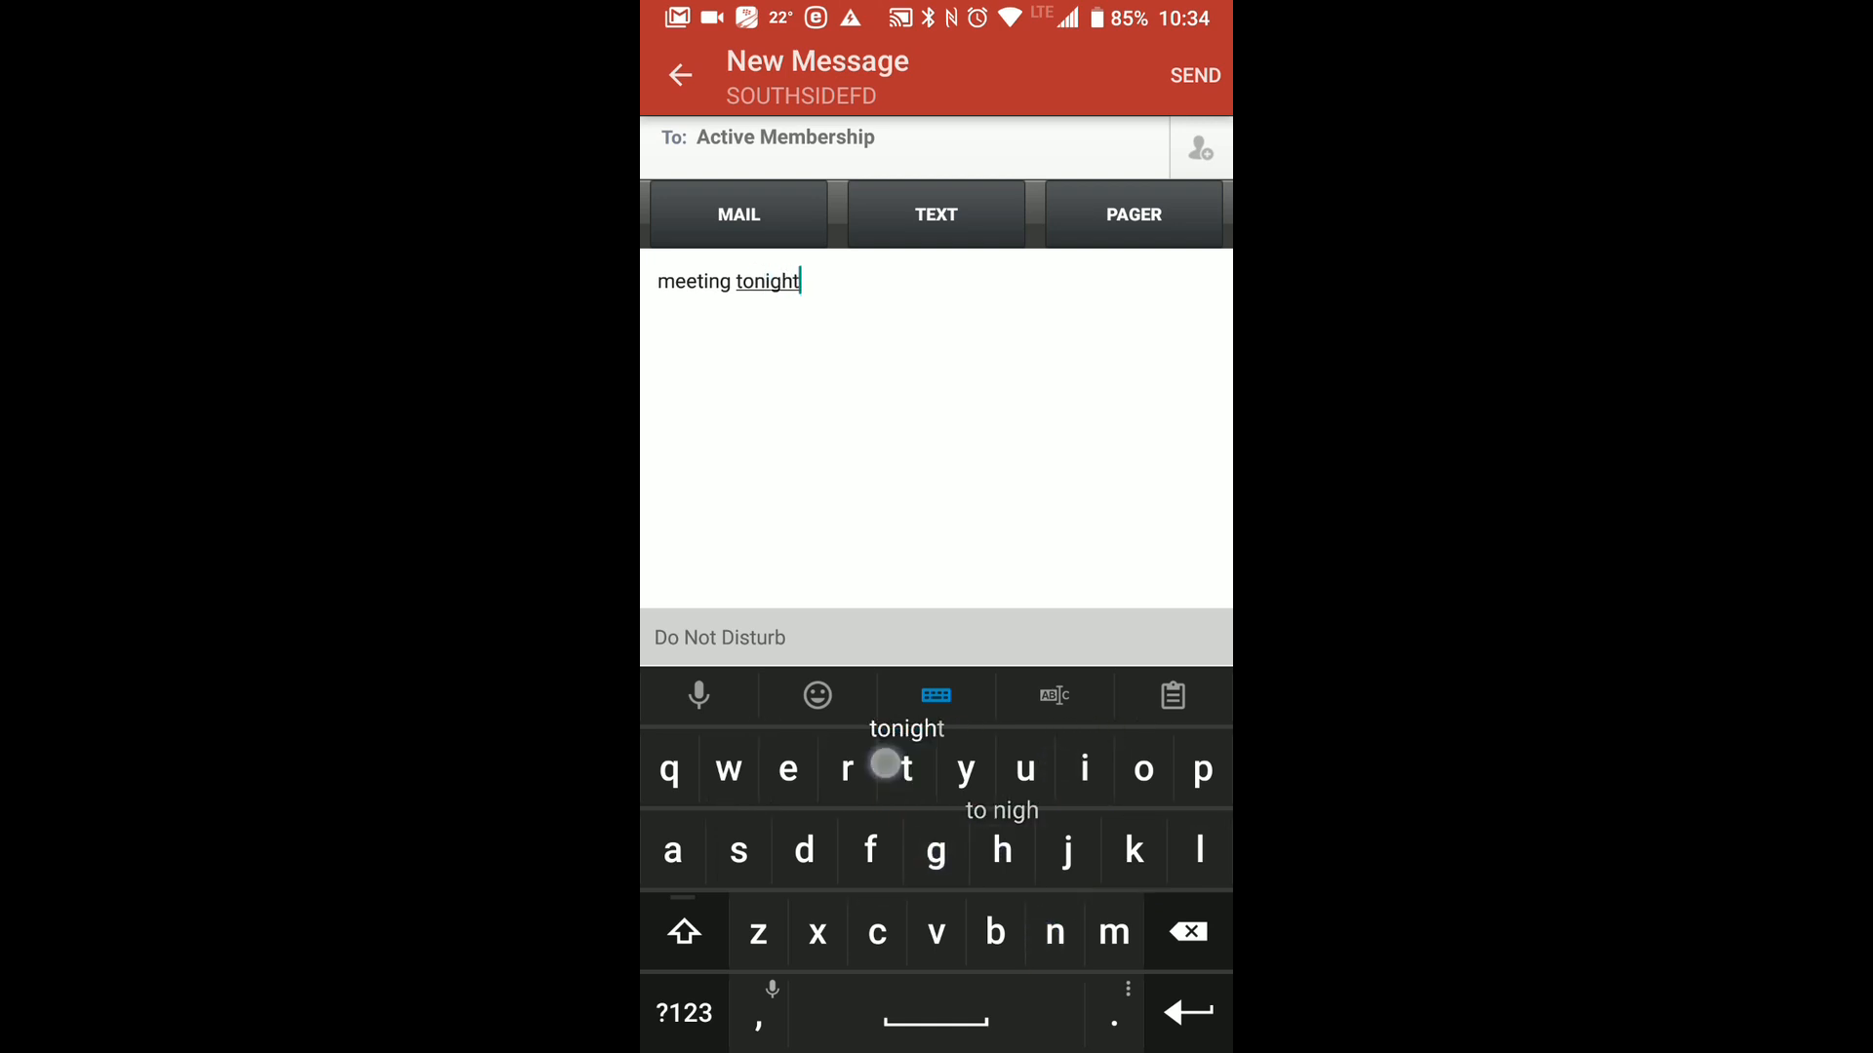
{"action": "left_click", "coordinate": [683, 1013]}
{"action": "type", "text": "7"}
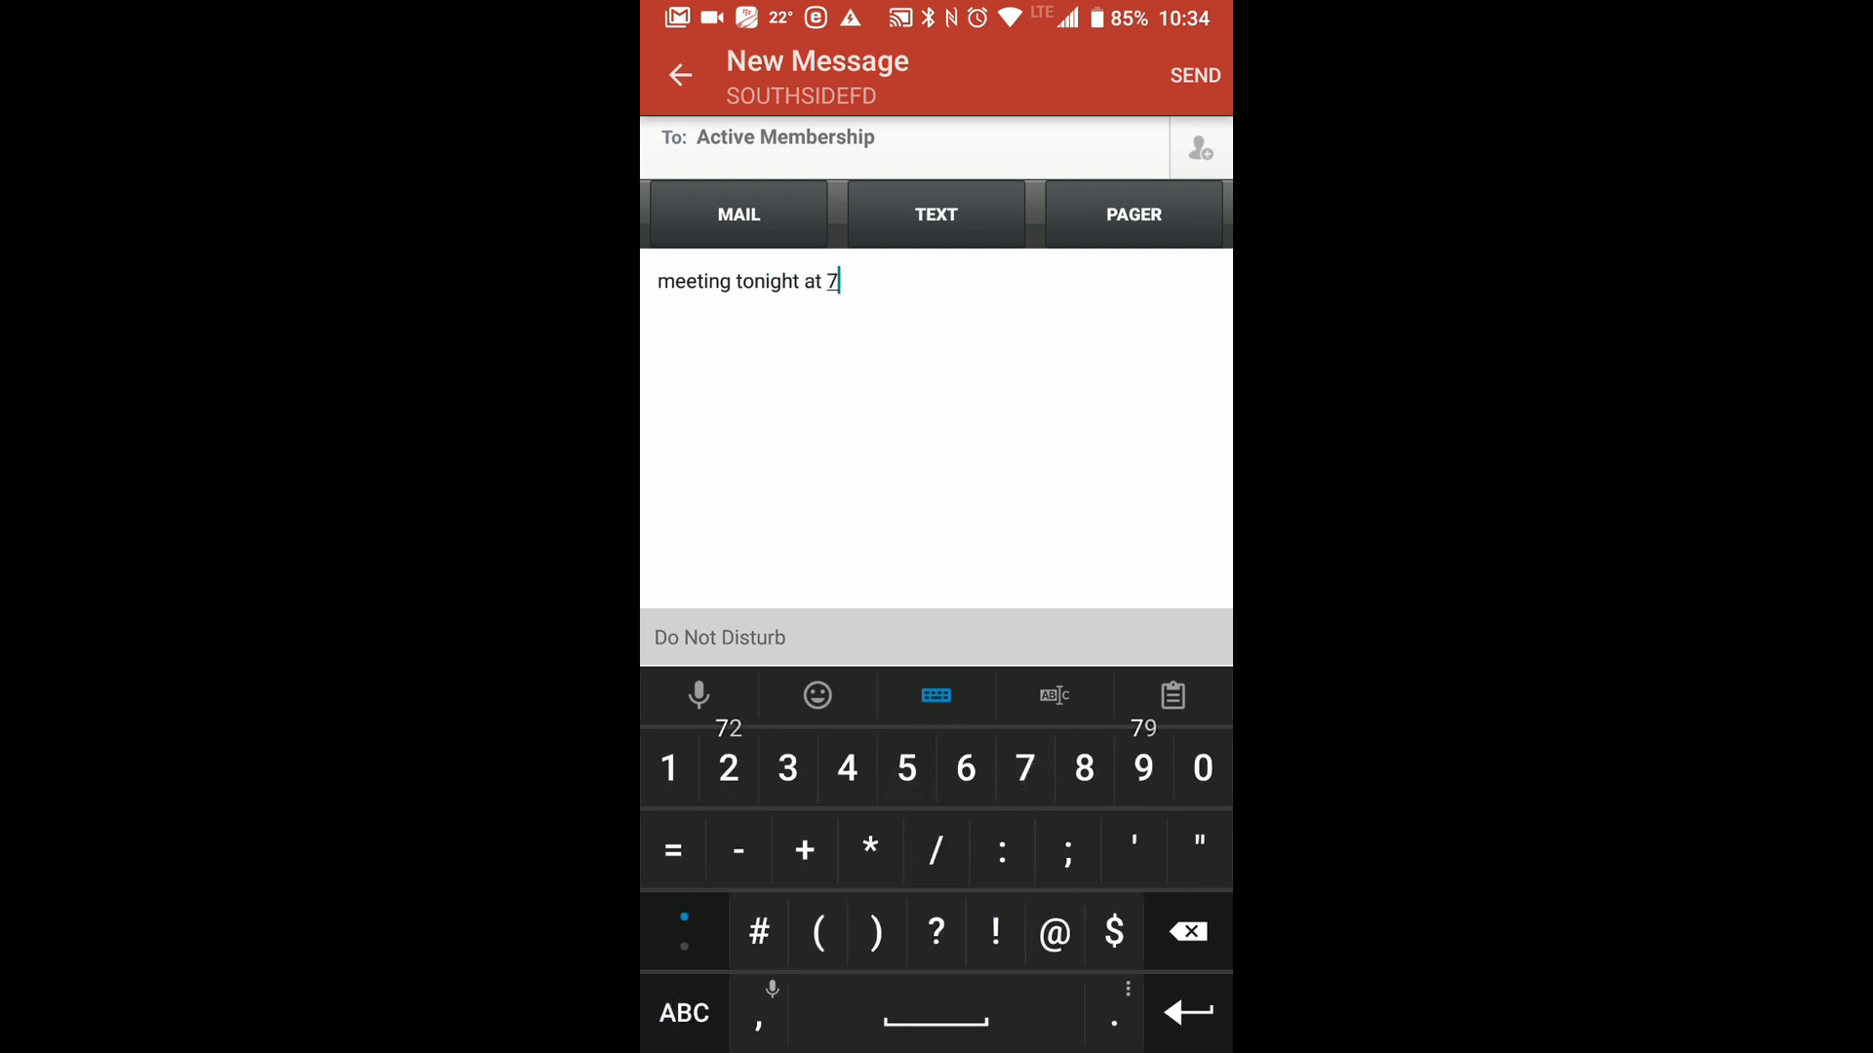
{"action": "type", "text": " PM"}
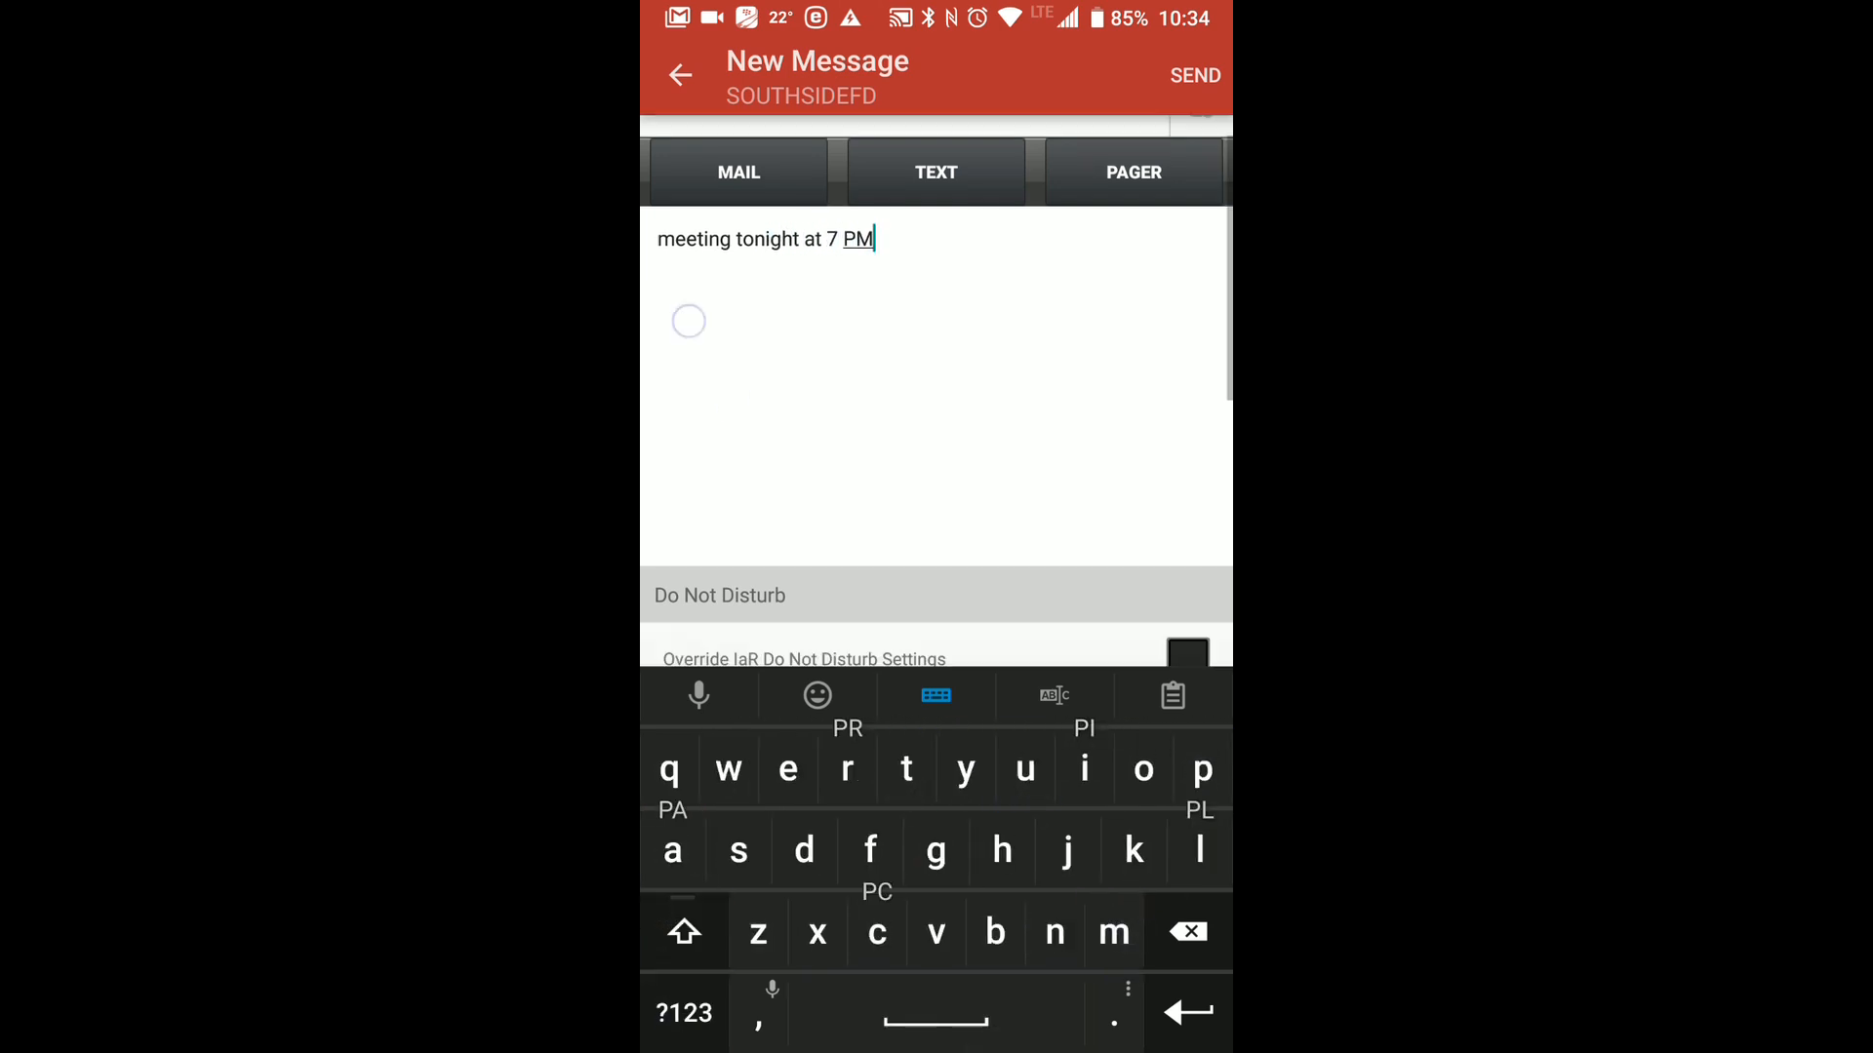
Turn on scheduling for the mobile meeting message.
{"action": "left_click_drag", "start_coordinate": [686, 318], "coordinate": [685, 105]}
{"action": "left_click_drag", "start_coordinate": [1063, 293], "coordinate": [1091, 175]}
{"action": "left_click_drag", "start_coordinate": [1050, 478], "coordinate": [1069, 334]}
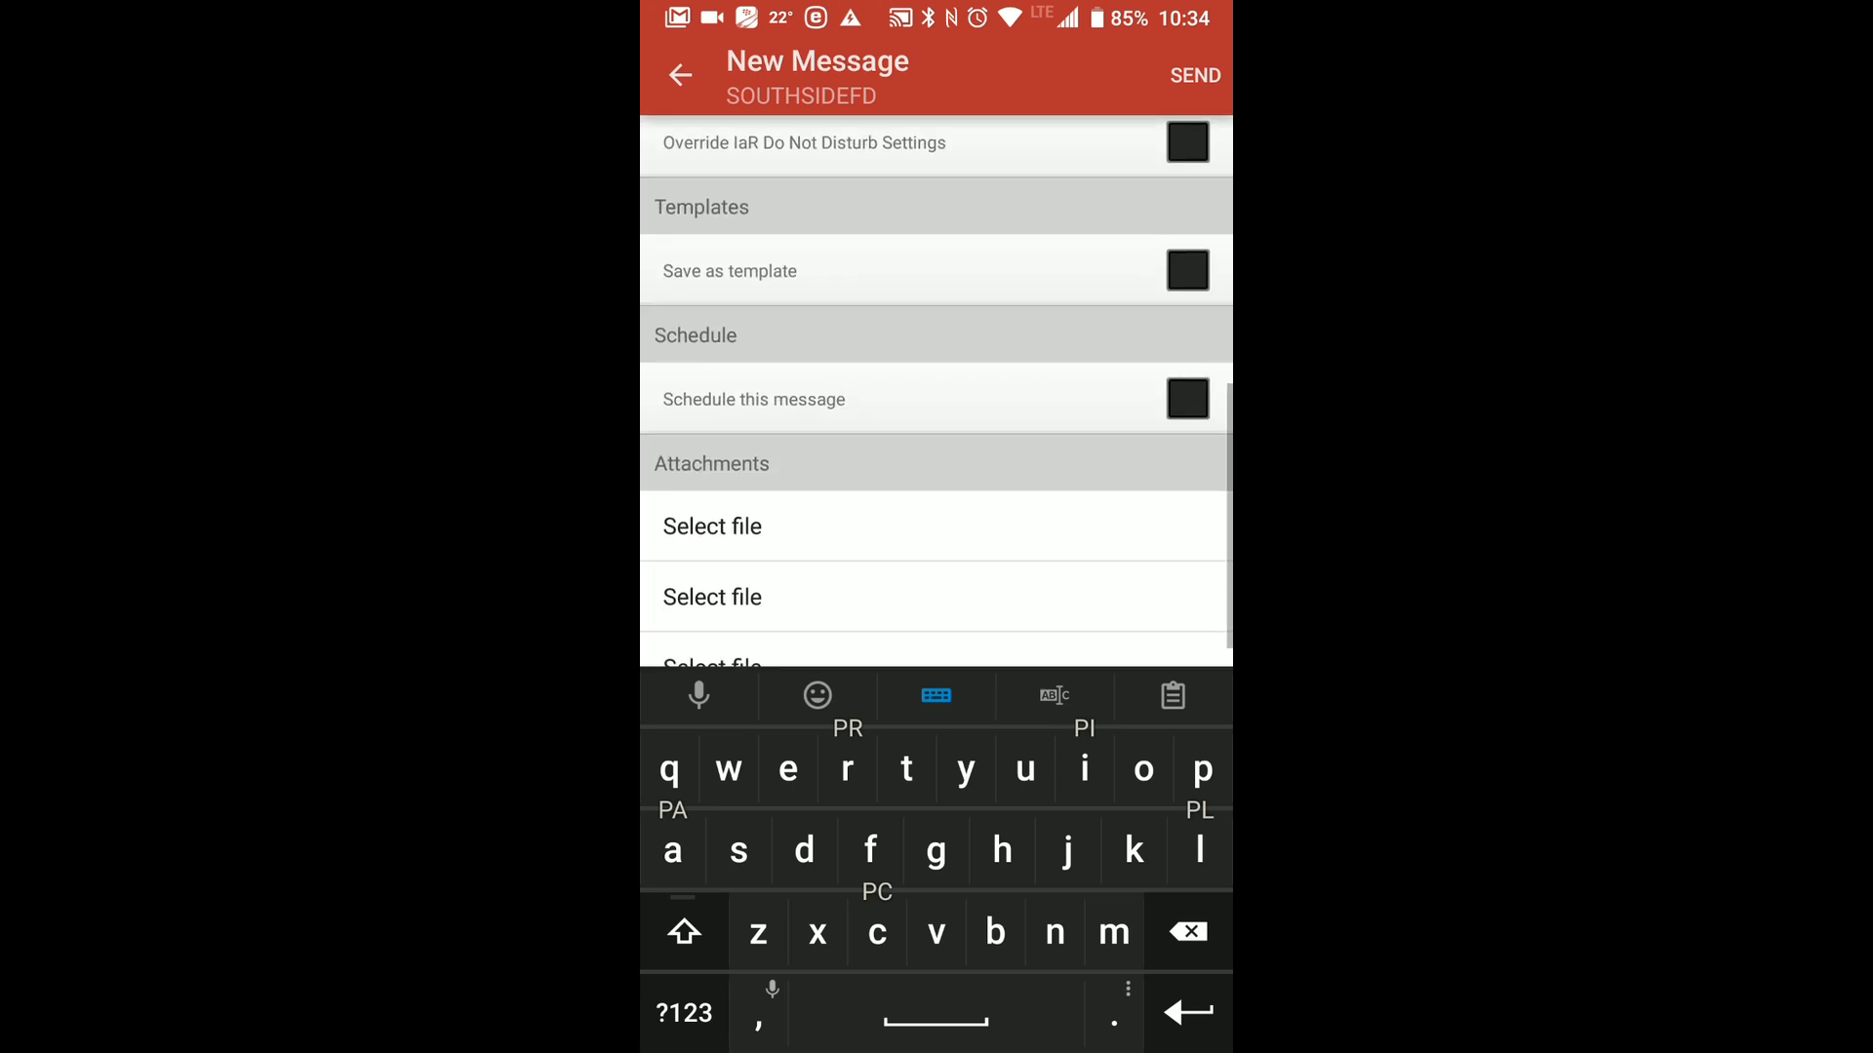
{"action": "left_click_drag", "start_coordinate": [1131, 325], "coordinate": [1177, 274]}
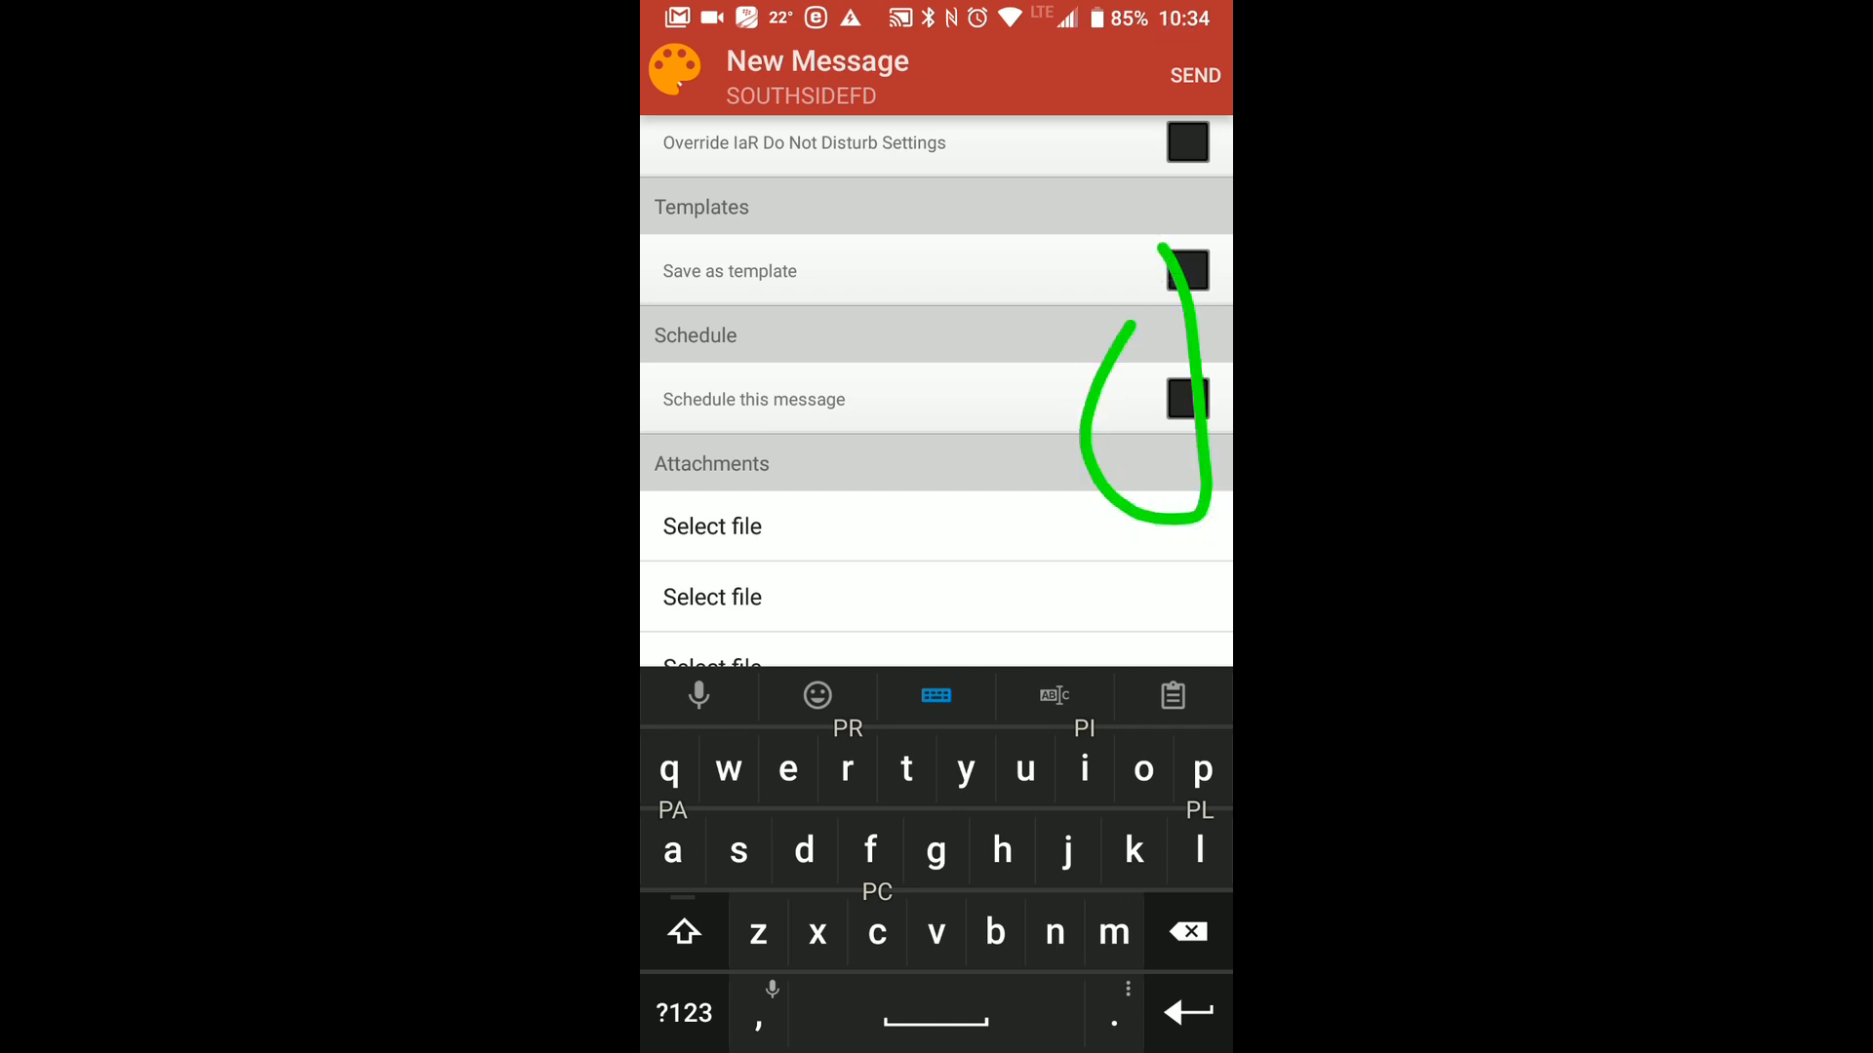
{"action": "left_click", "coordinate": [1185, 48]}
{"action": "left_click", "coordinate": [1187, 399]}
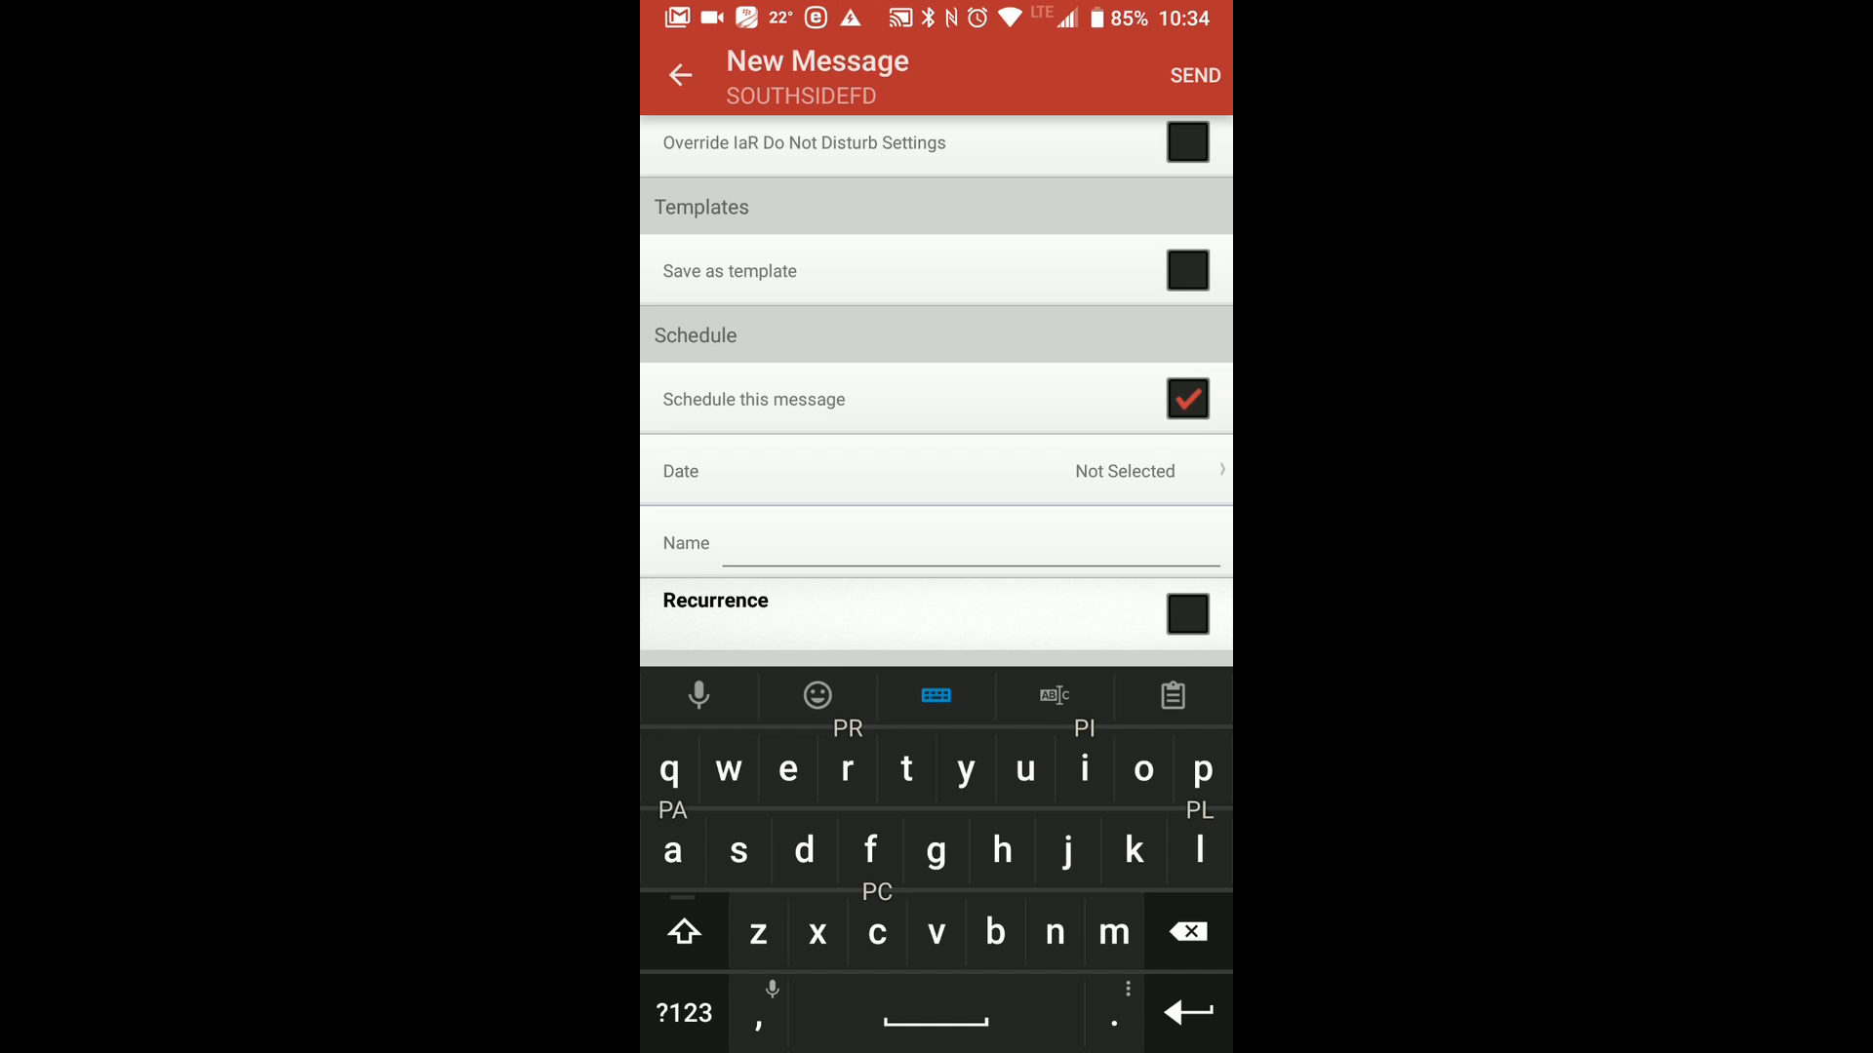
{"action": "left_click", "coordinate": [1162, 32]}
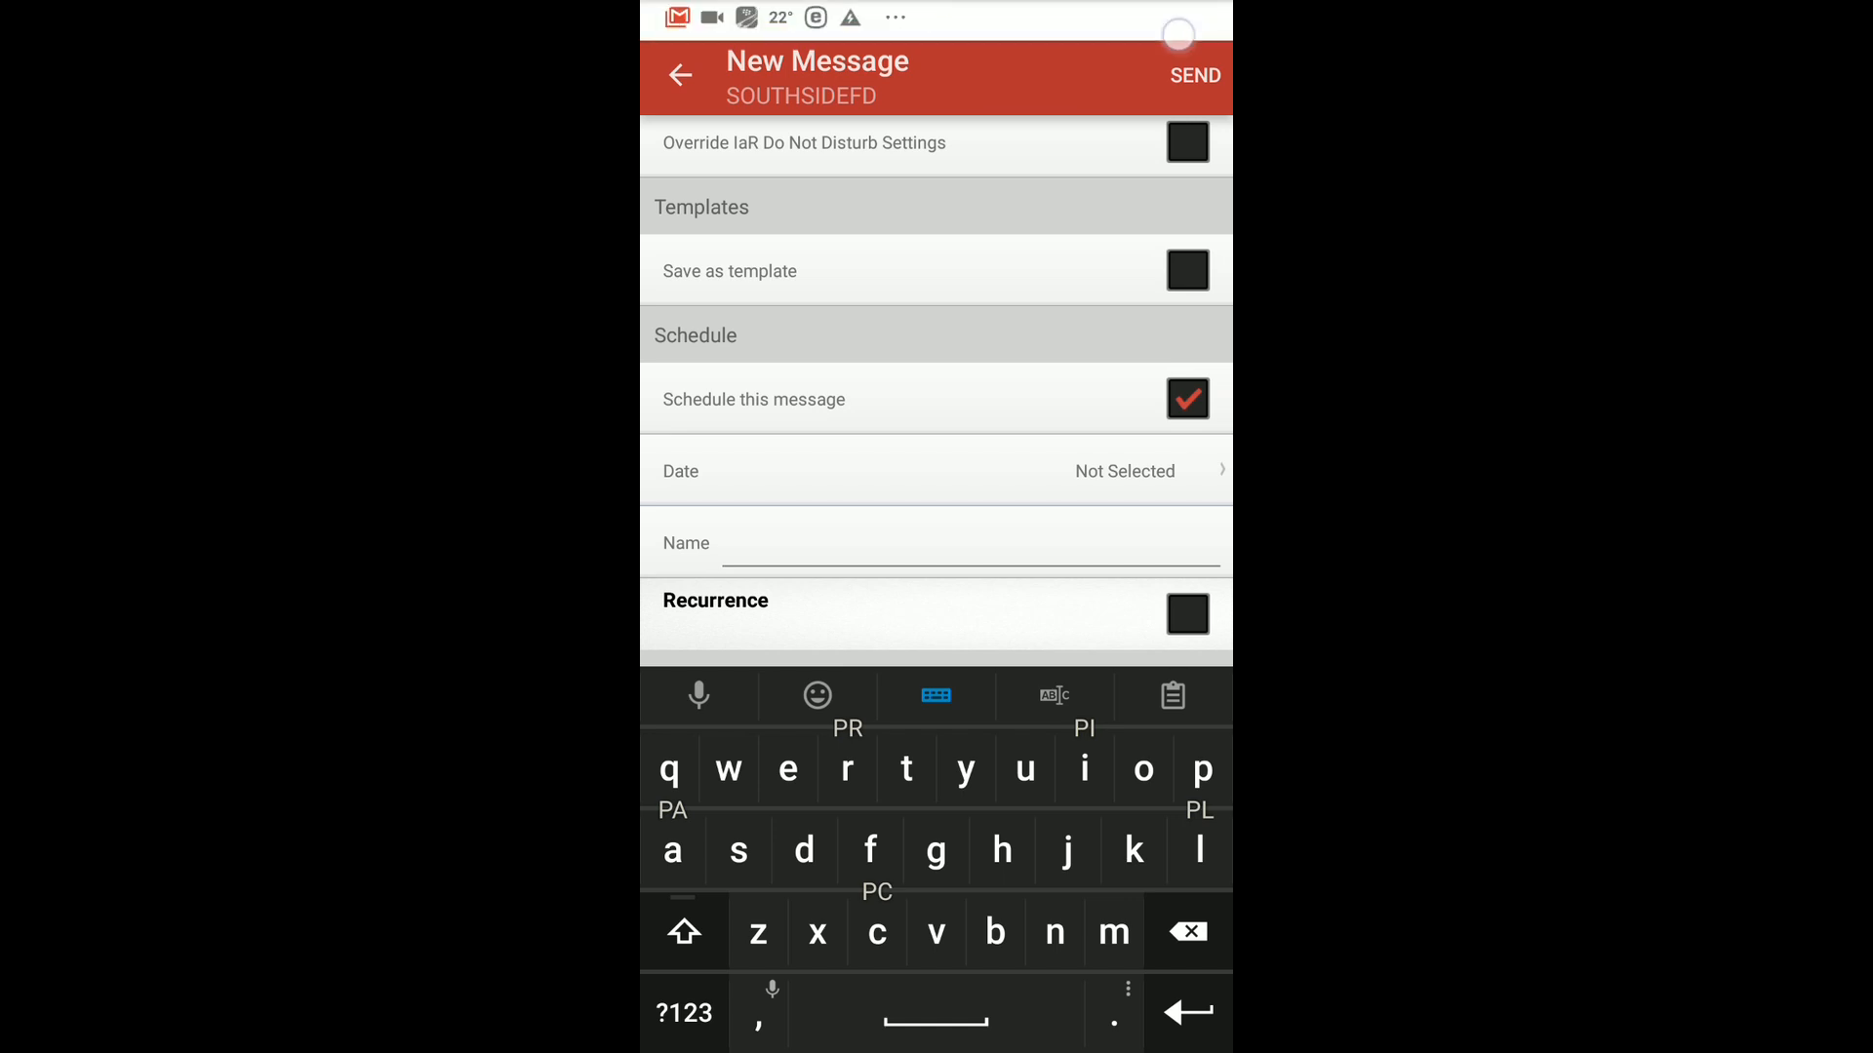
Set the scheduled message's date to Aug 29 2018 and its time to 08:00.
{"action": "left_click", "coordinate": [1168, 463]}
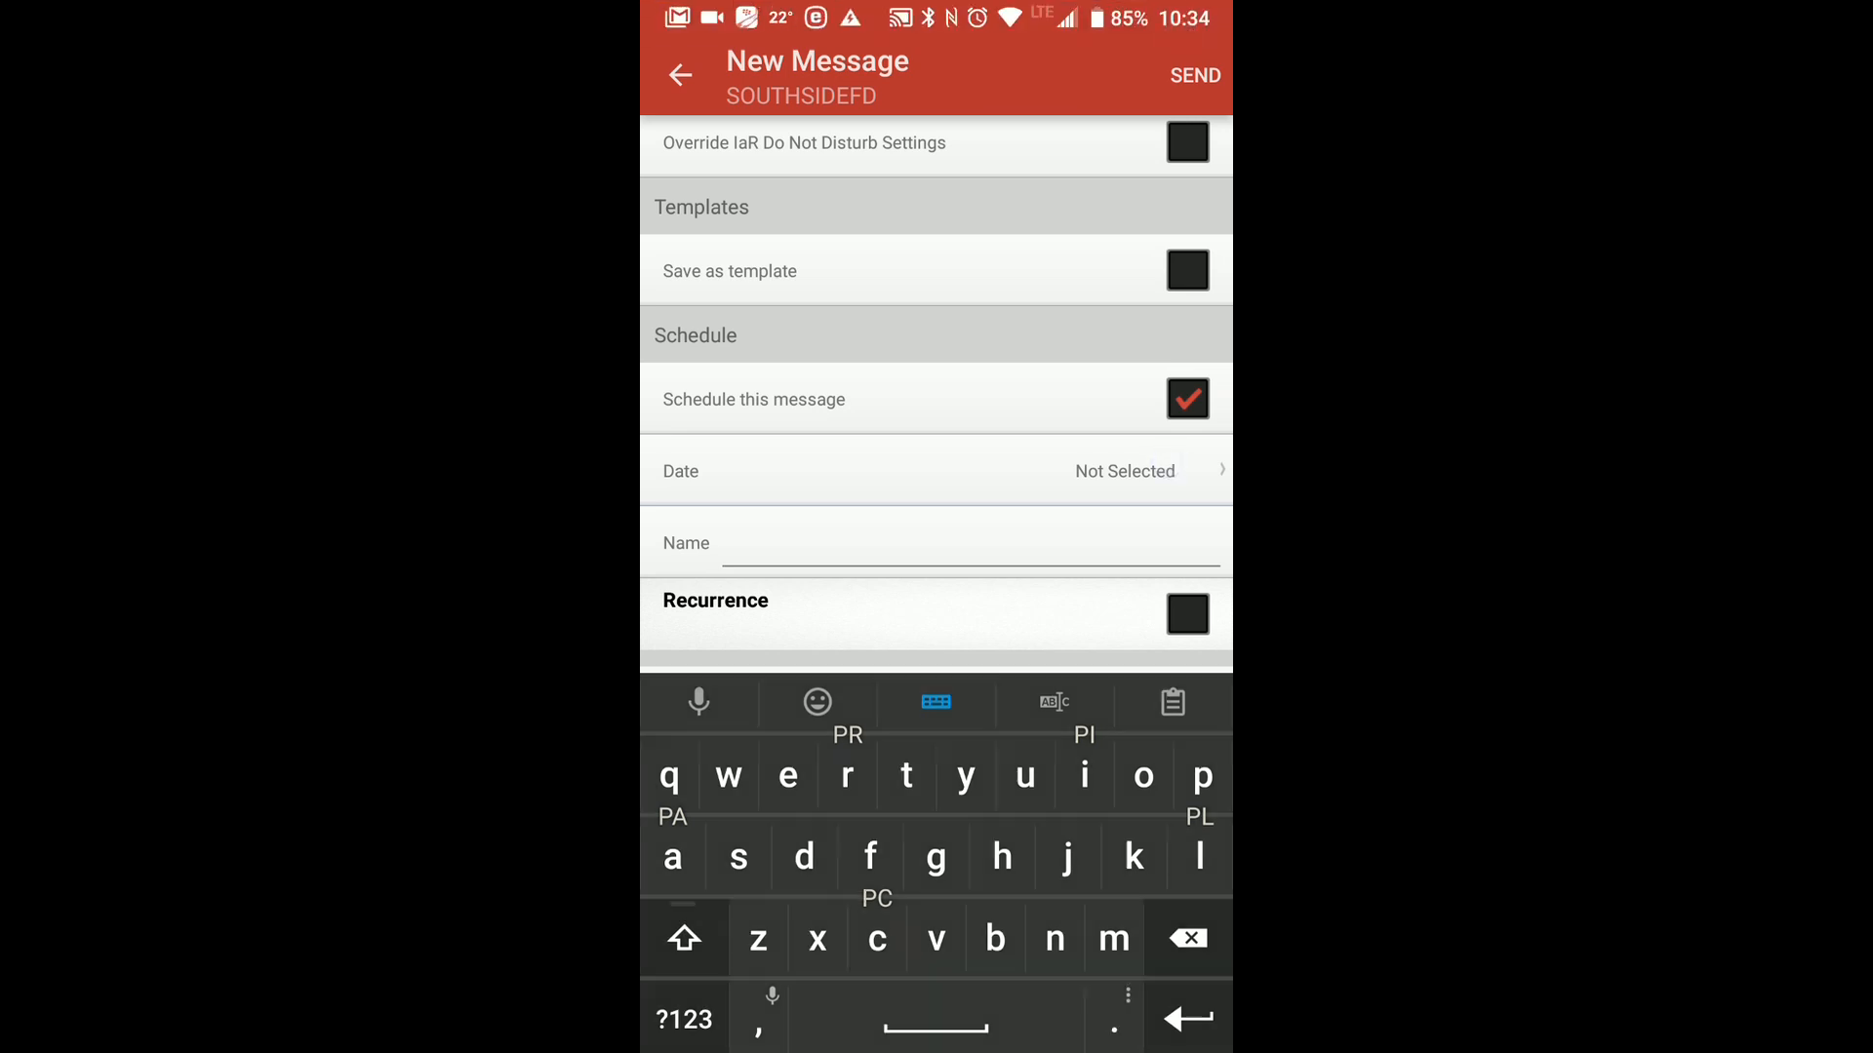
{"action": "left_click", "coordinate": [935, 768]}
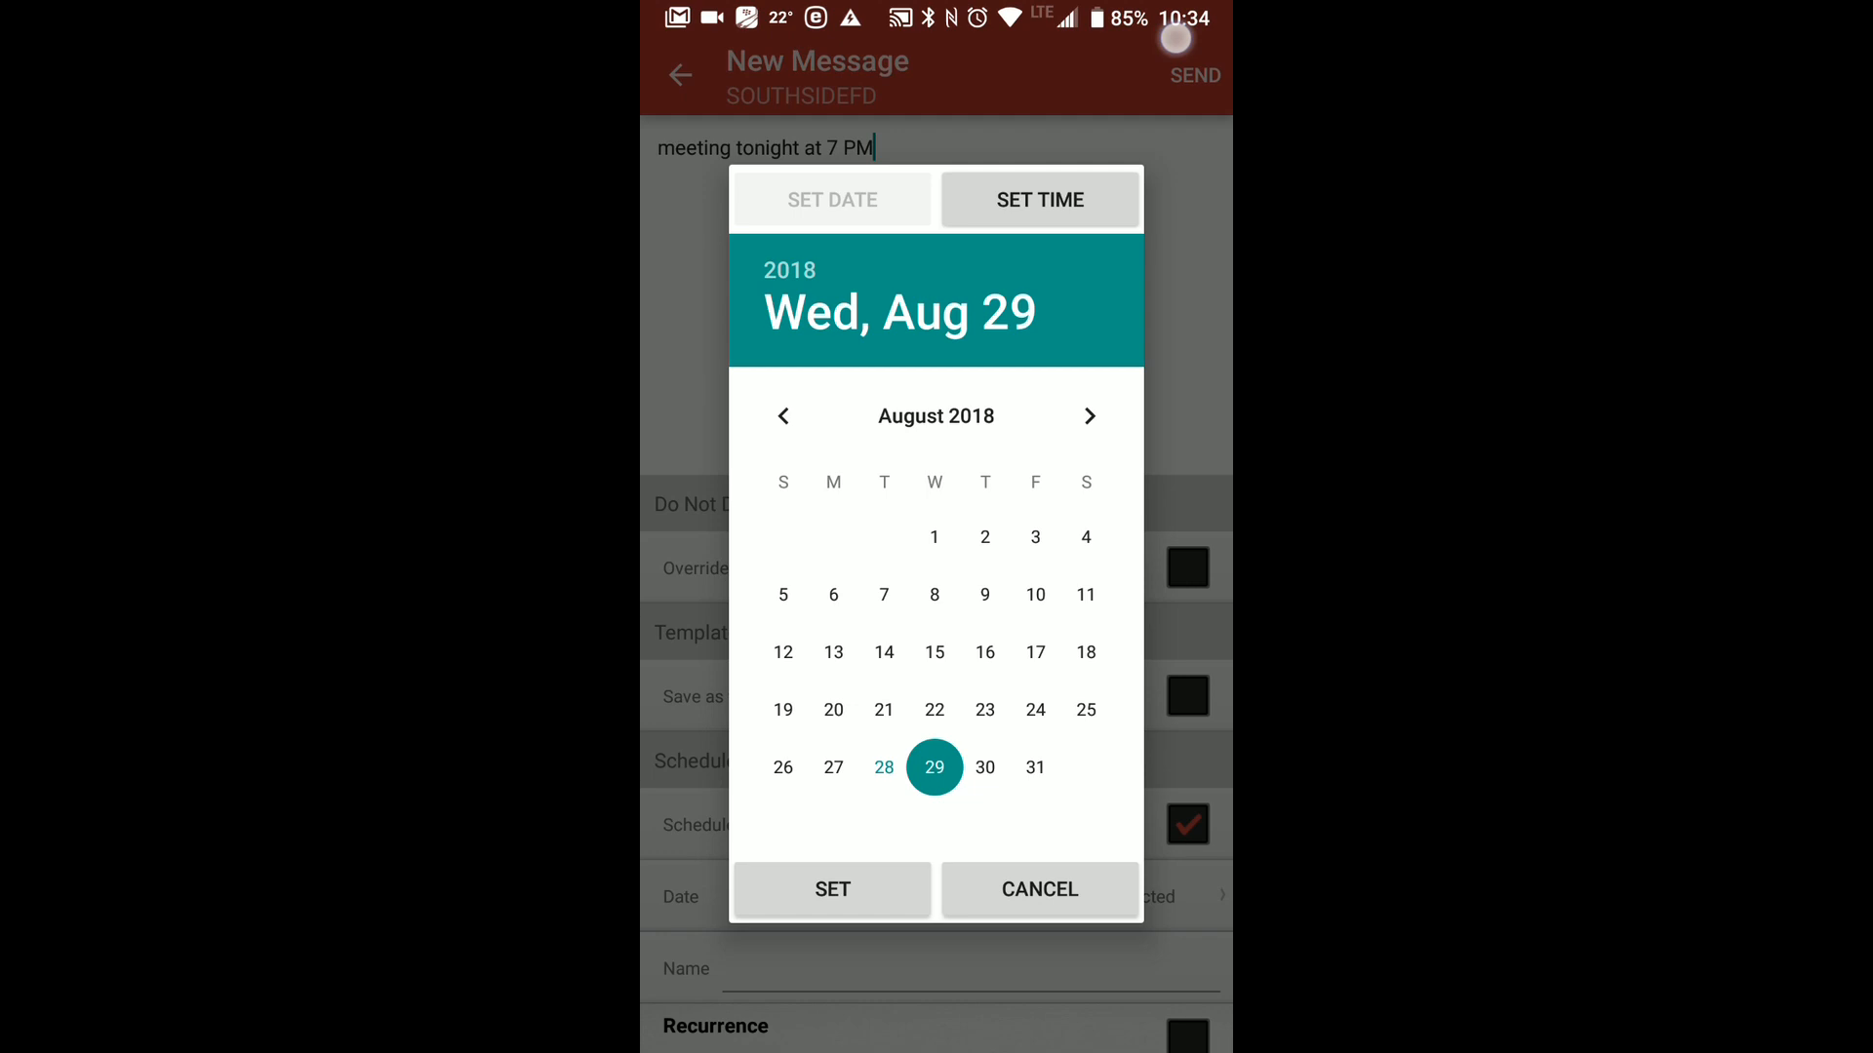
{"action": "left_click_drag", "start_coordinate": [1000, 466], "coordinate": [1042, 222]}
{"action": "left_click", "coordinate": [1170, 57]}
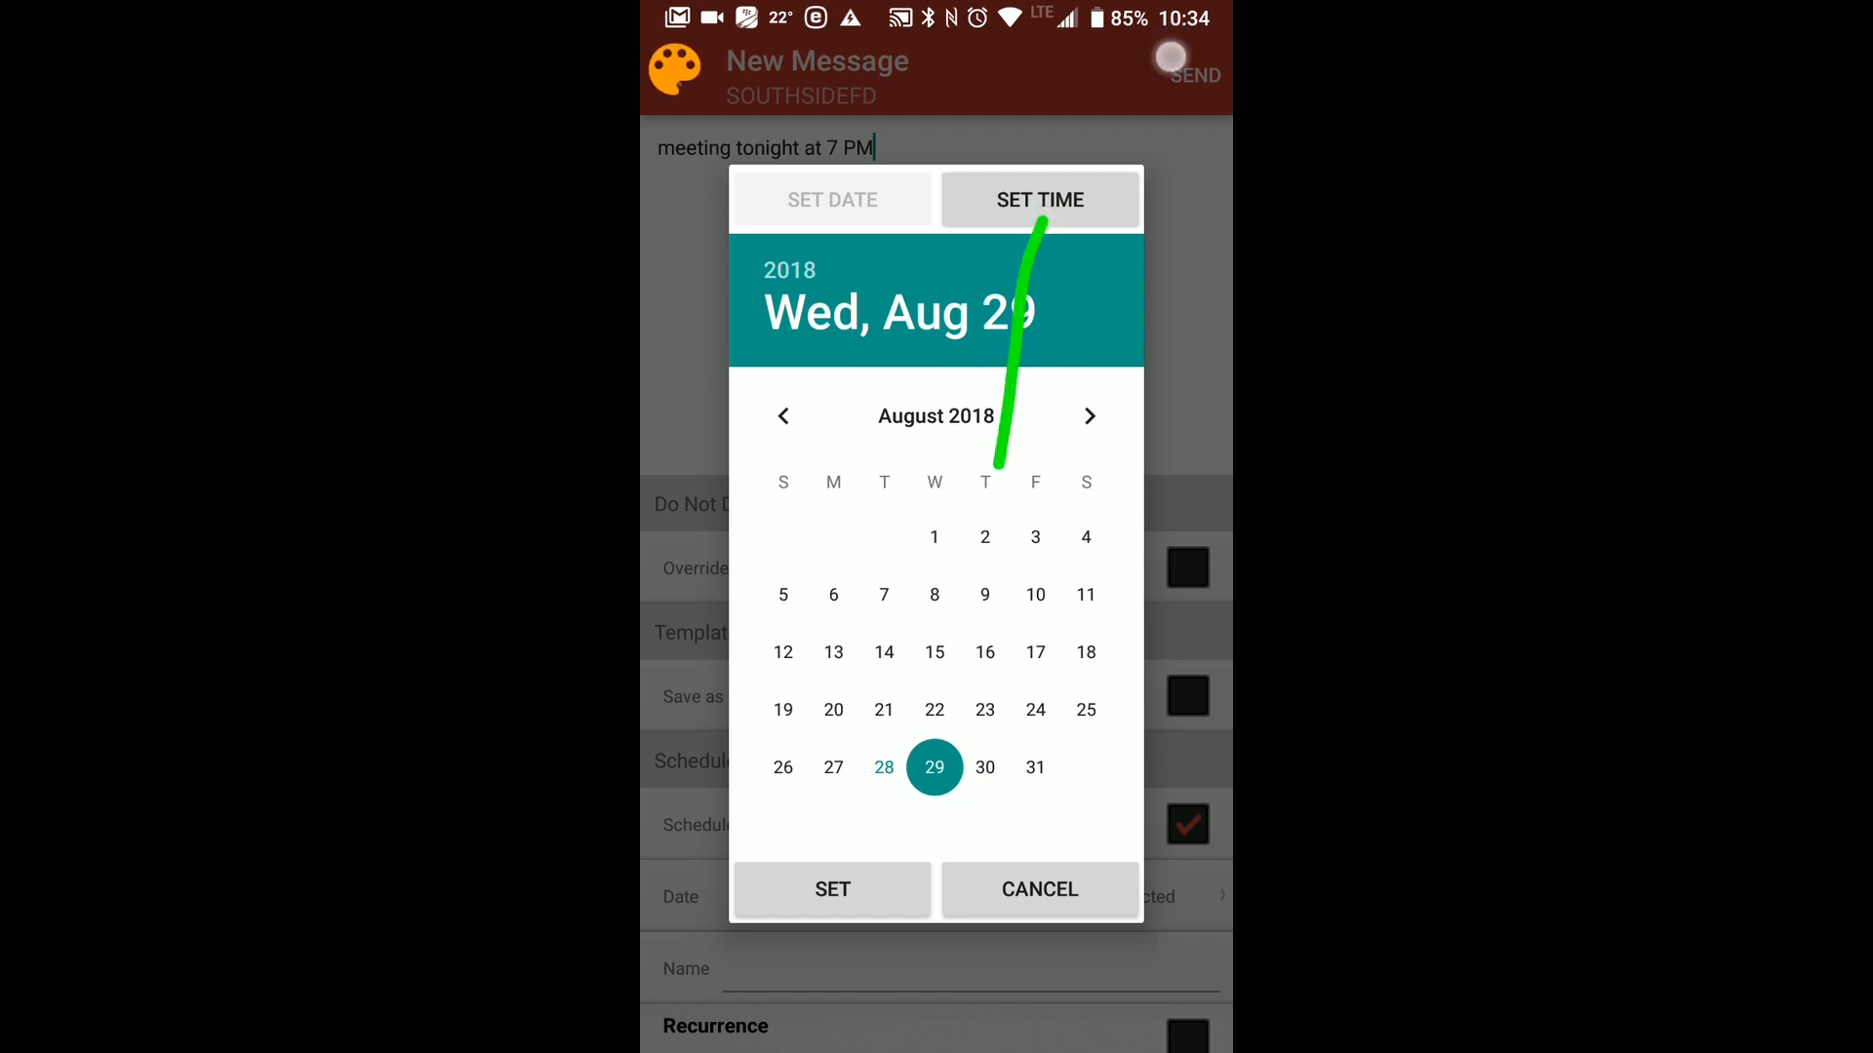
{"action": "left_click", "coordinate": [1053, 206]}
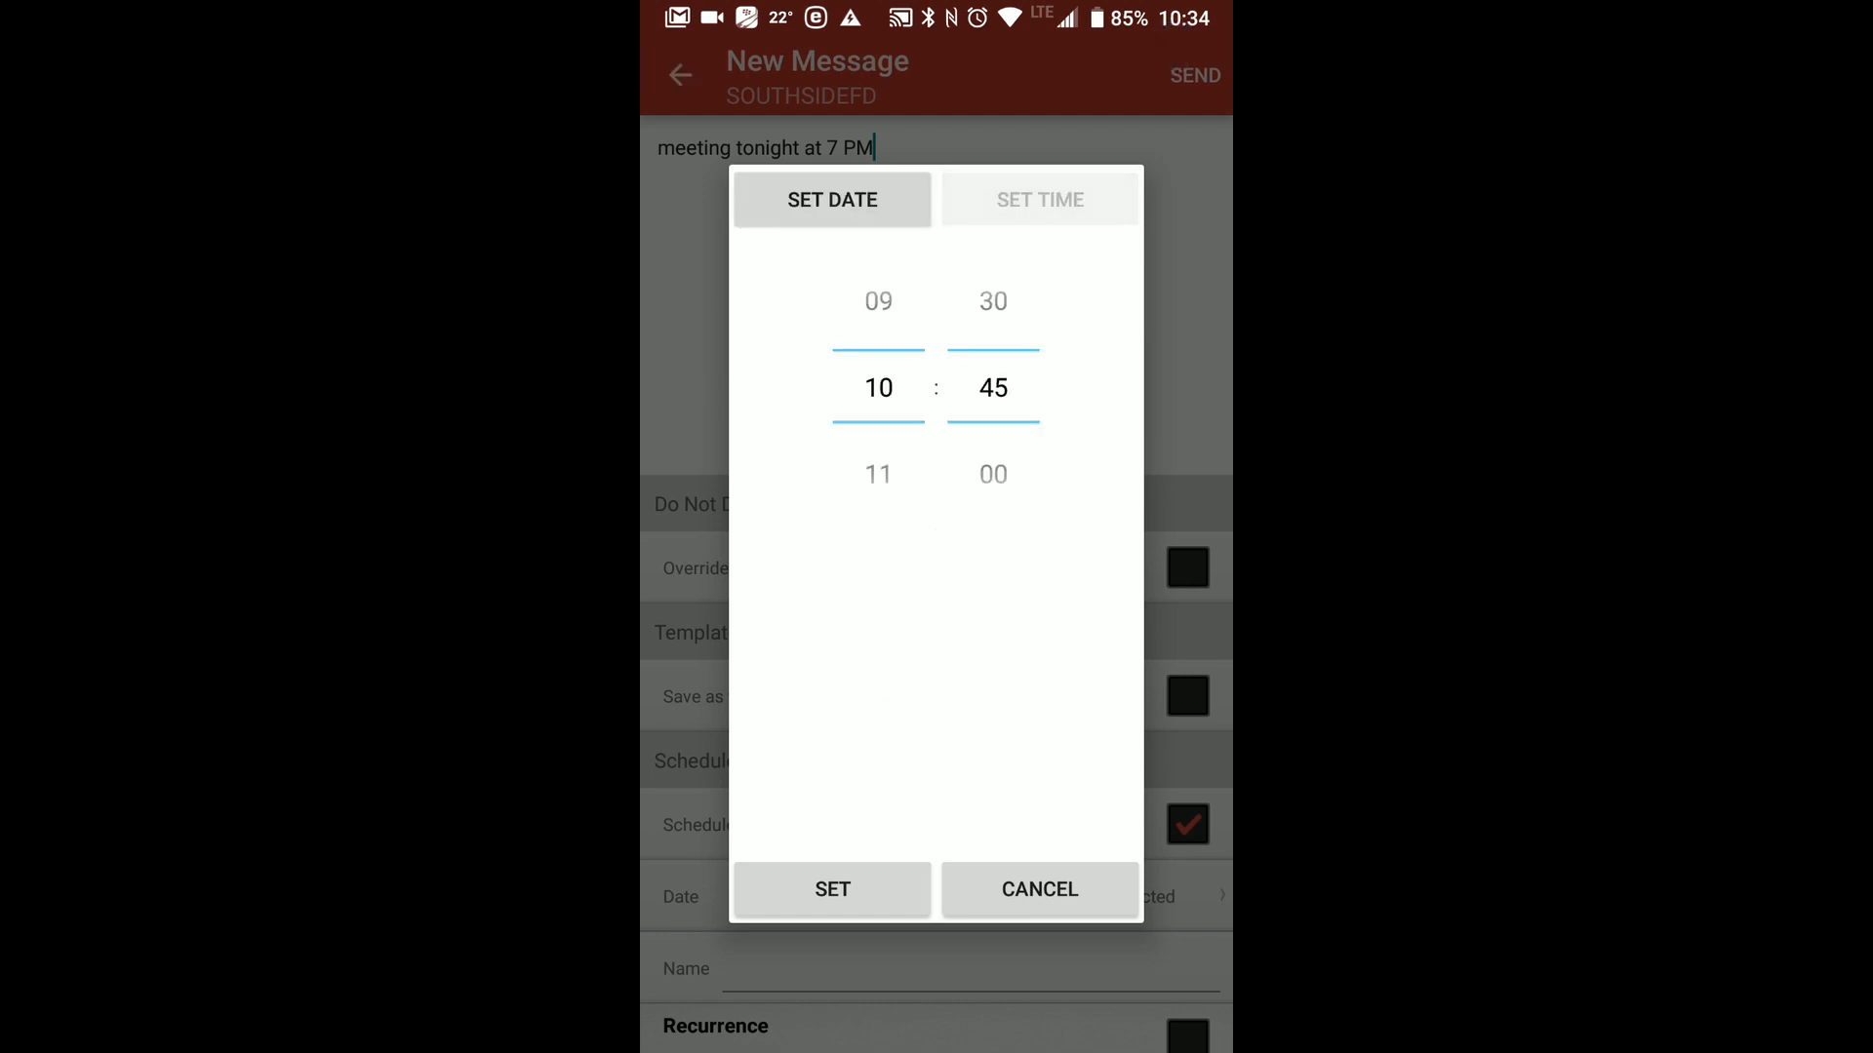
{"action": "left_click_drag", "start_coordinate": [878, 374], "coordinate": [890, 548]}
{"action": "left_click_drag", "start_coordinate": [992, 449], "coordinate": [995, 644]}
{"action": "left_click_drag", "start_coordinate": [991, 448], "coordinate": [974, 552]}
{"action": "left_click", "coordinate": [857, 914]}
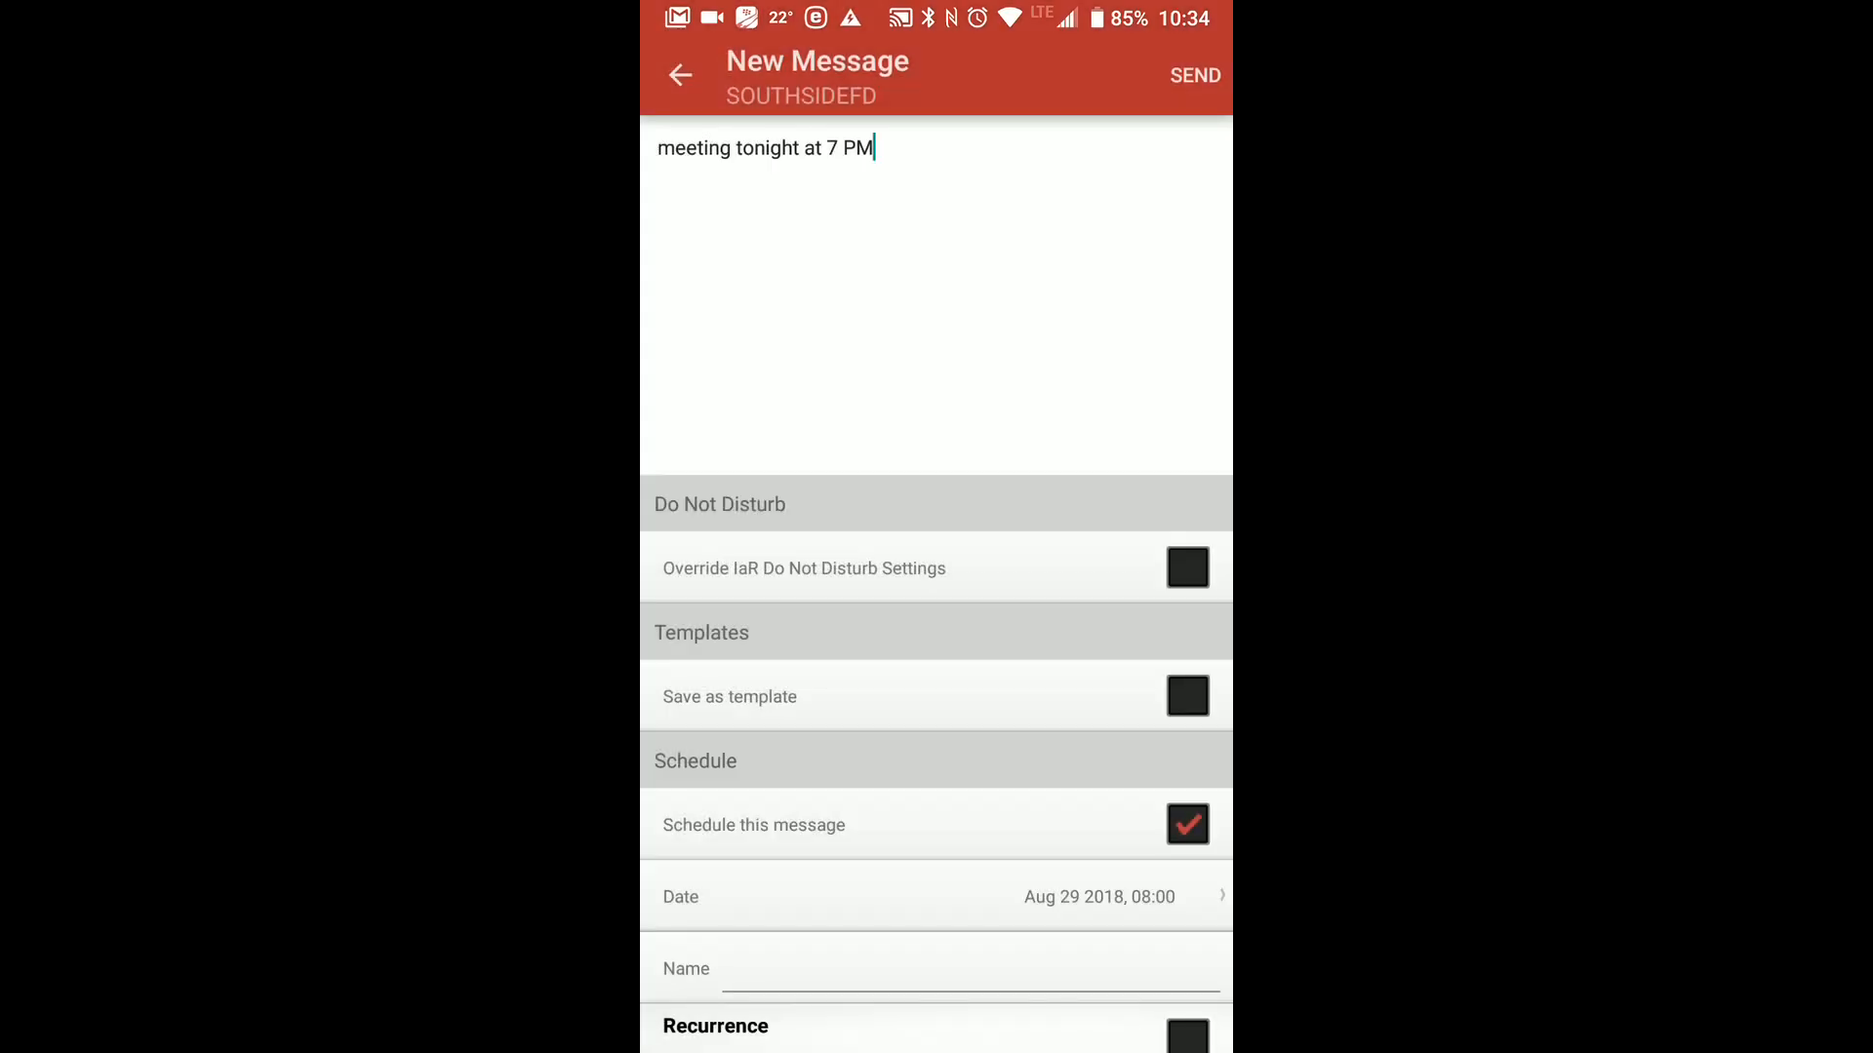
Name the scheduled message "meetings reminder".
{"action": "left_click_drag", "start_coordinate": [1081, 800], "coordinate": [1081, 547]}
{"action": "left_click", "coordinate": [1173, 49]}
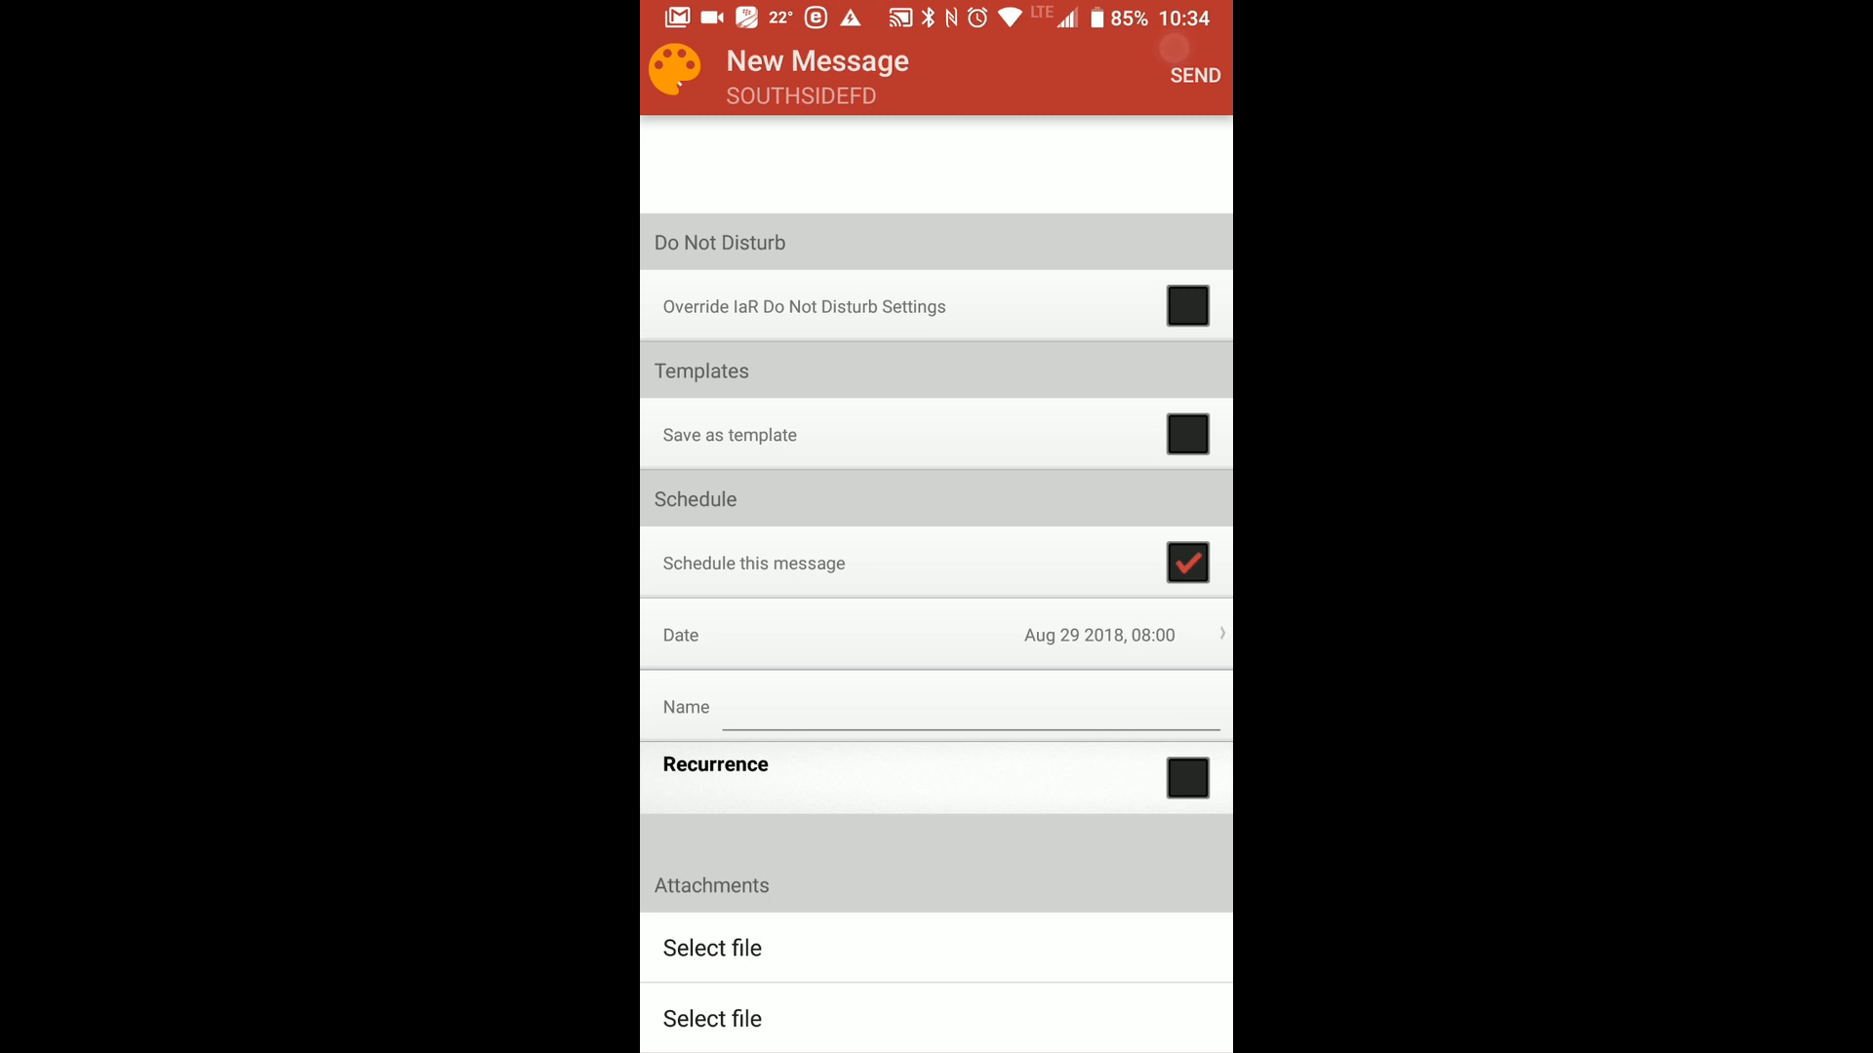
{"action": "left_click", "coordinate": [1170, 52]}
{"action": "left_click", "coordinate": [1031, 717]}
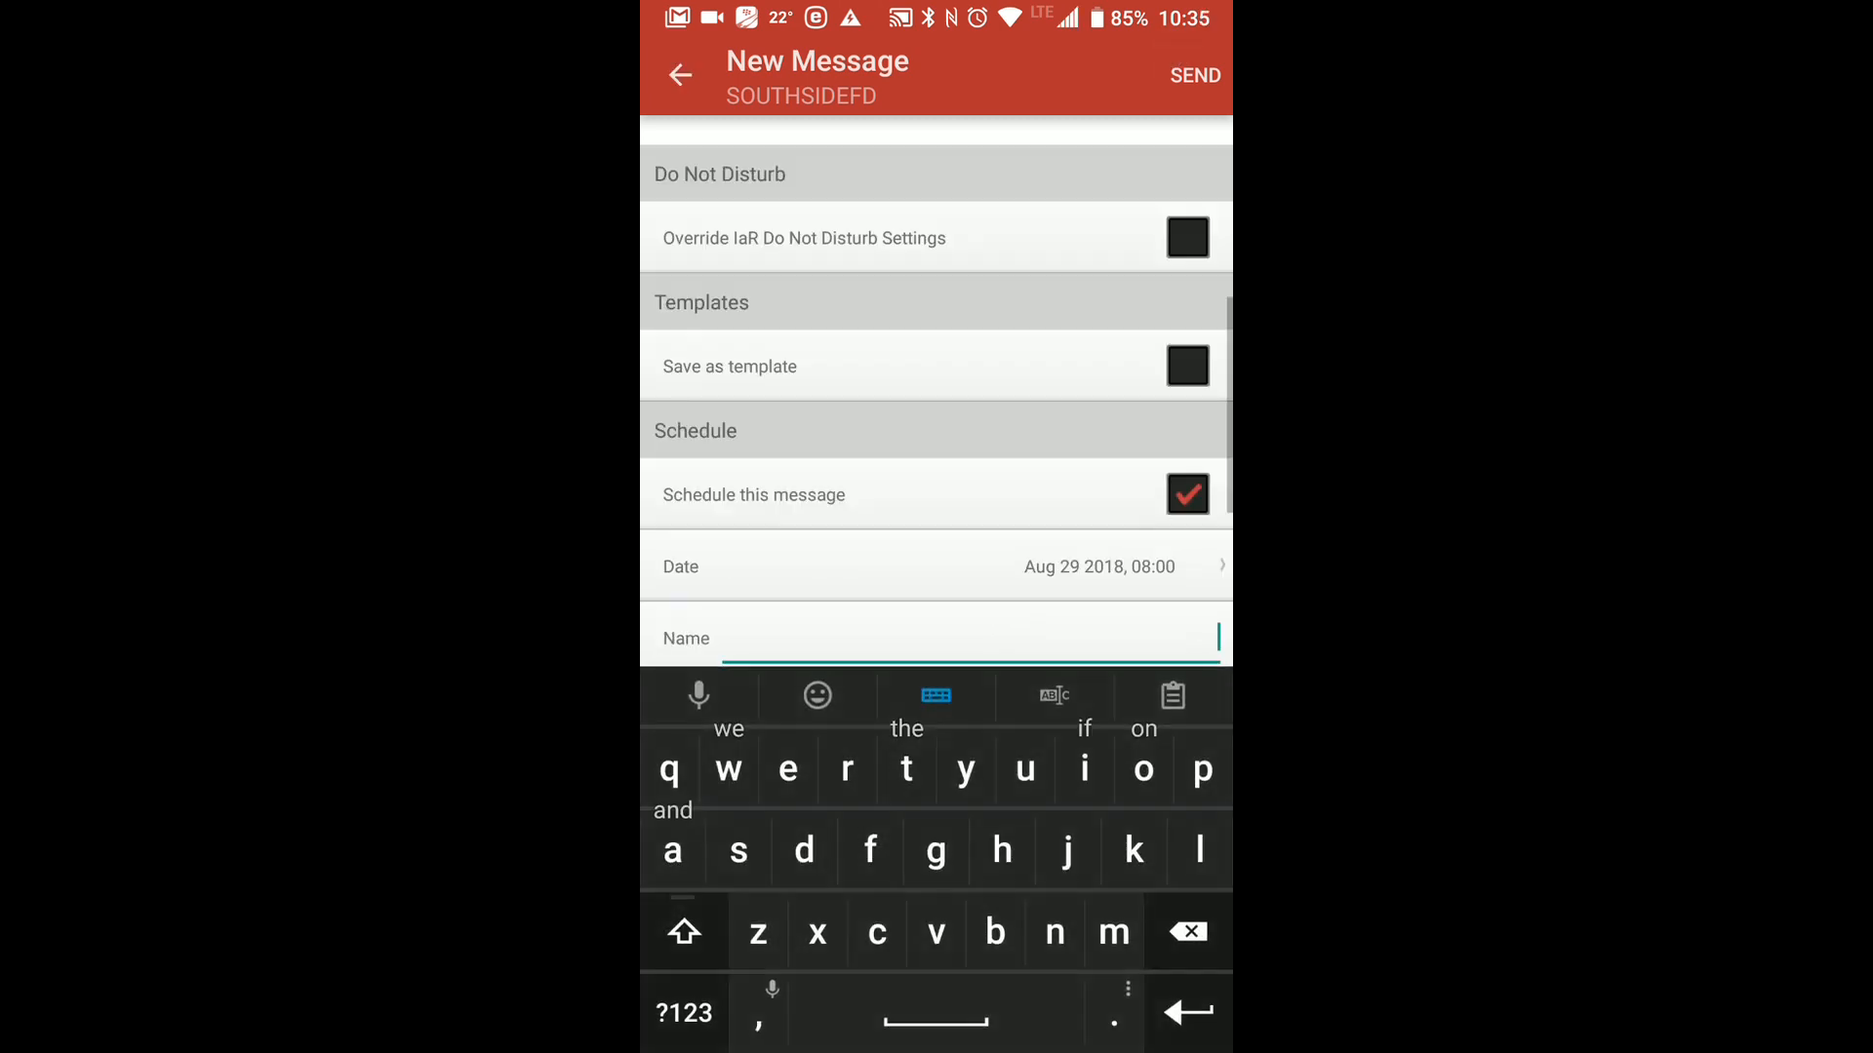
{"action": "type", "text": "meetings"}
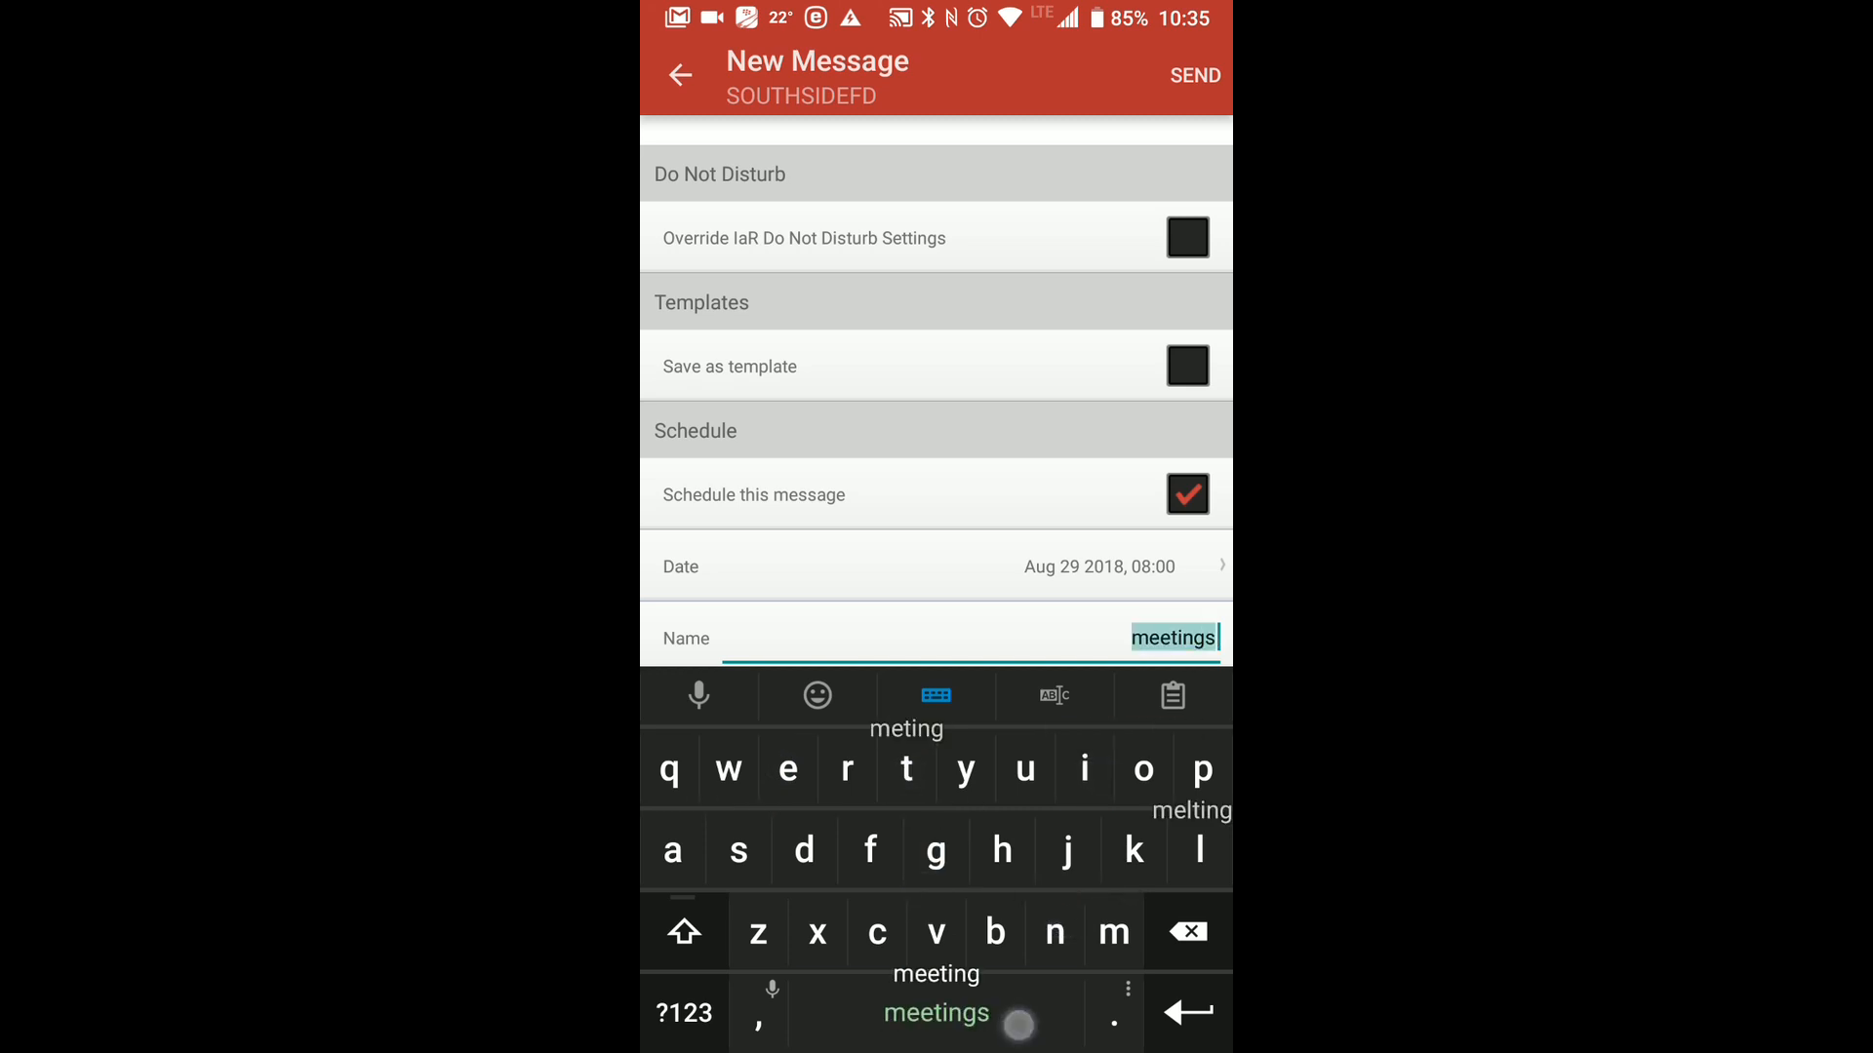
{"action": "type", "text": " reminder"}
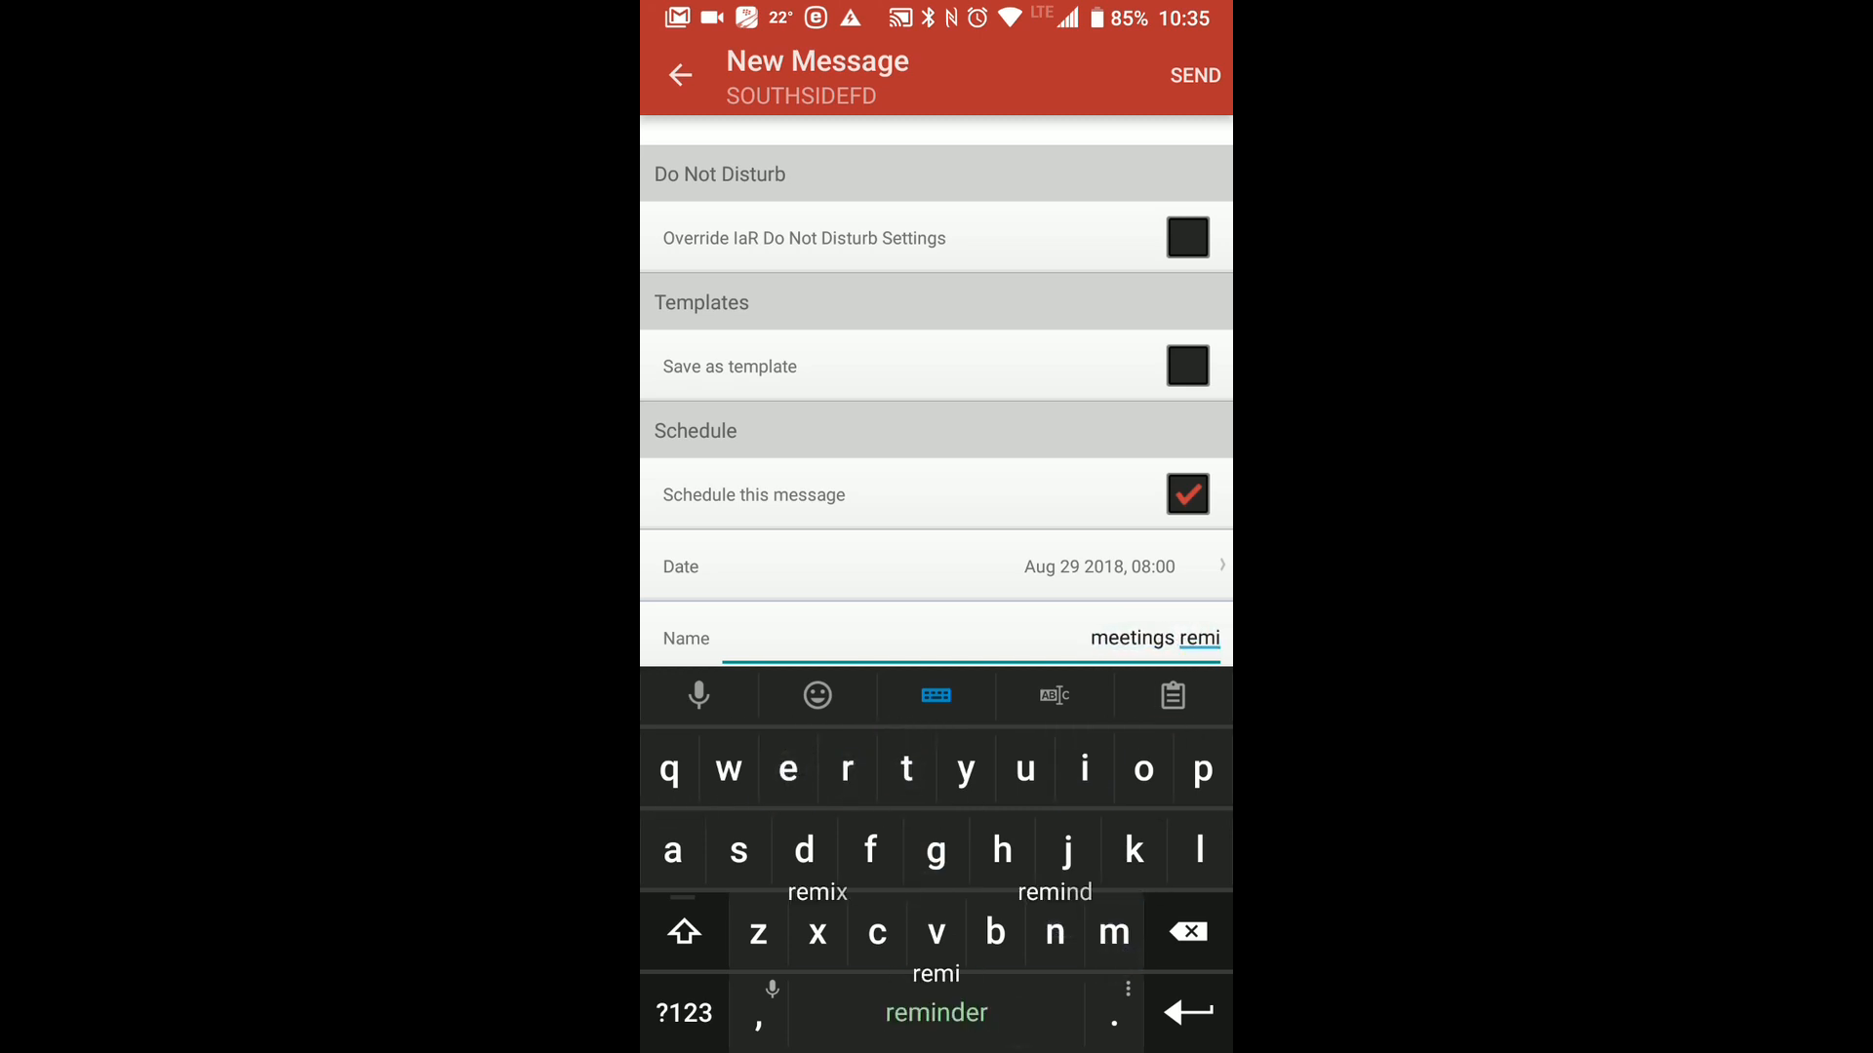
{"action": "scroll", "coordinate": [936, 390], "scroll_direction": "down", "scroll_amount": 4}
Choose Mail, Text and Pager as the delivery methods and submit the scheduled message.
{"action": "left_click", "coordinate": [1194, 75]}
{"action": "left_click", "coordinate": [1131, 586]}
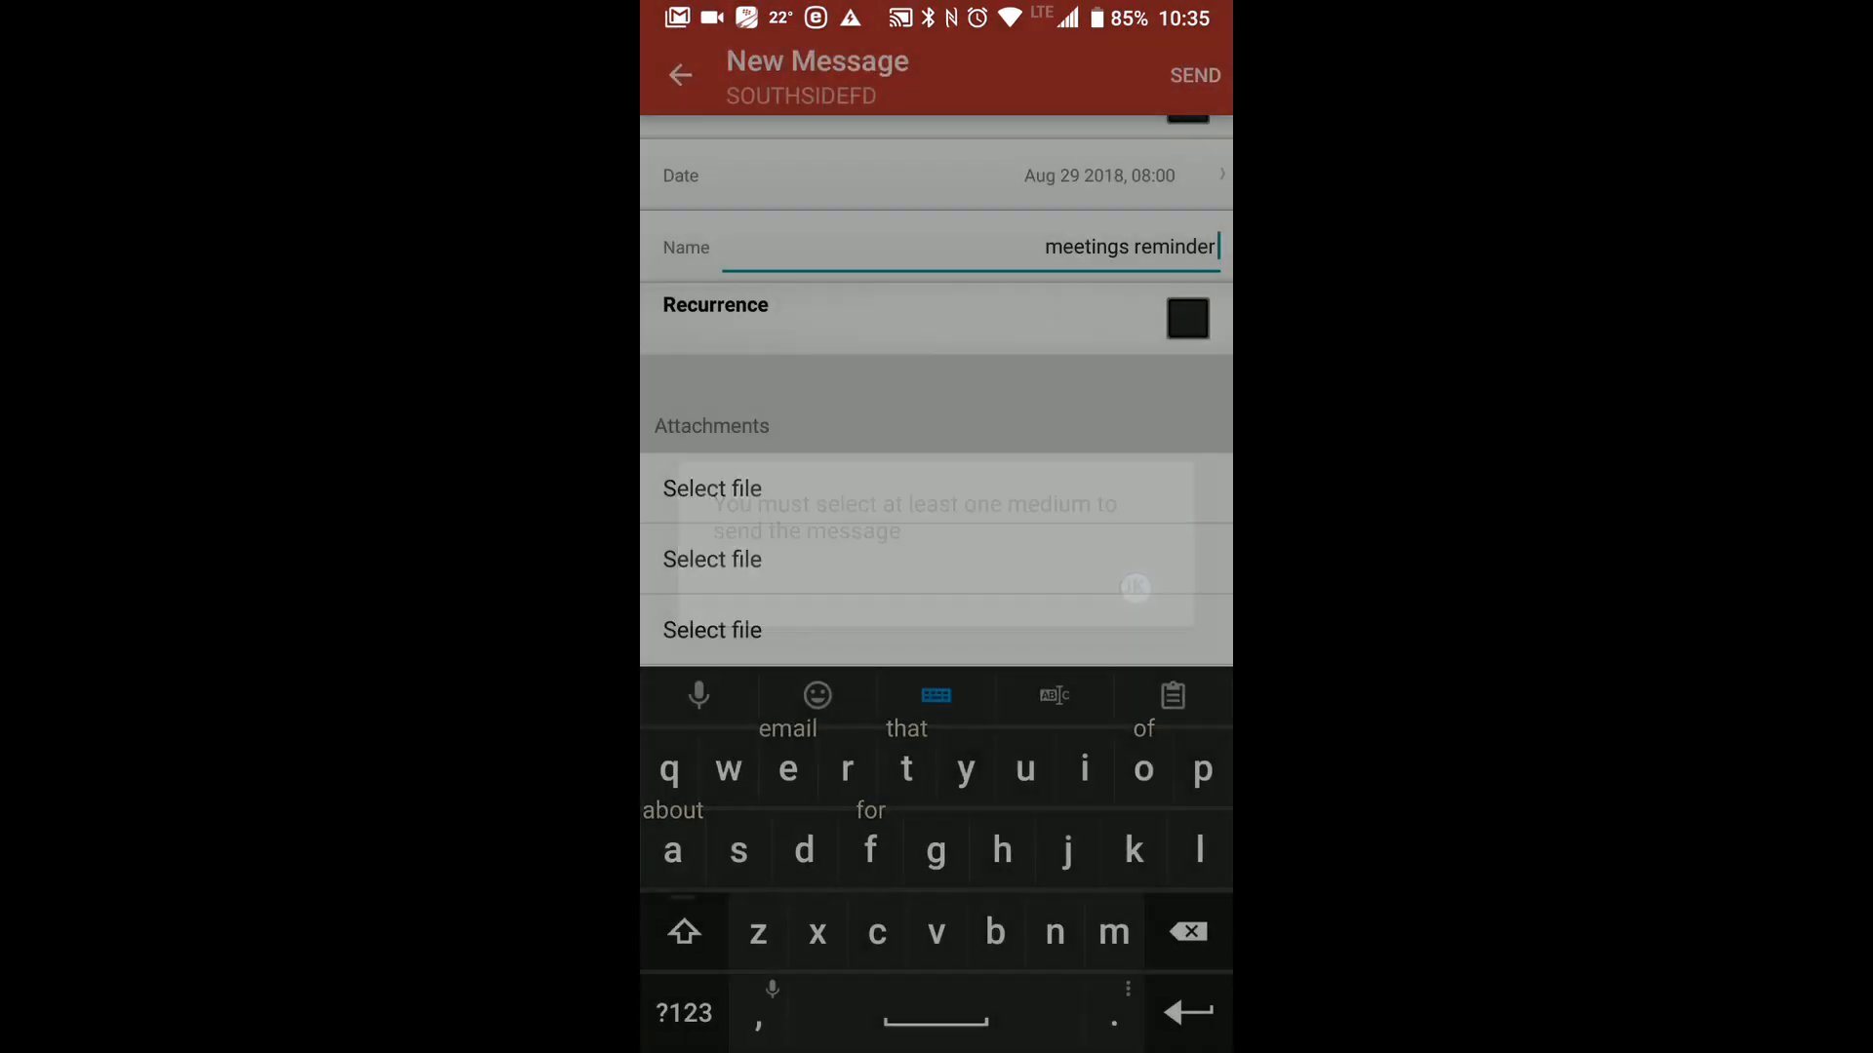
{"action": "scroll", "coordinate": [991, 384], "scroll_direction": "up", "scroll_amount": 2}
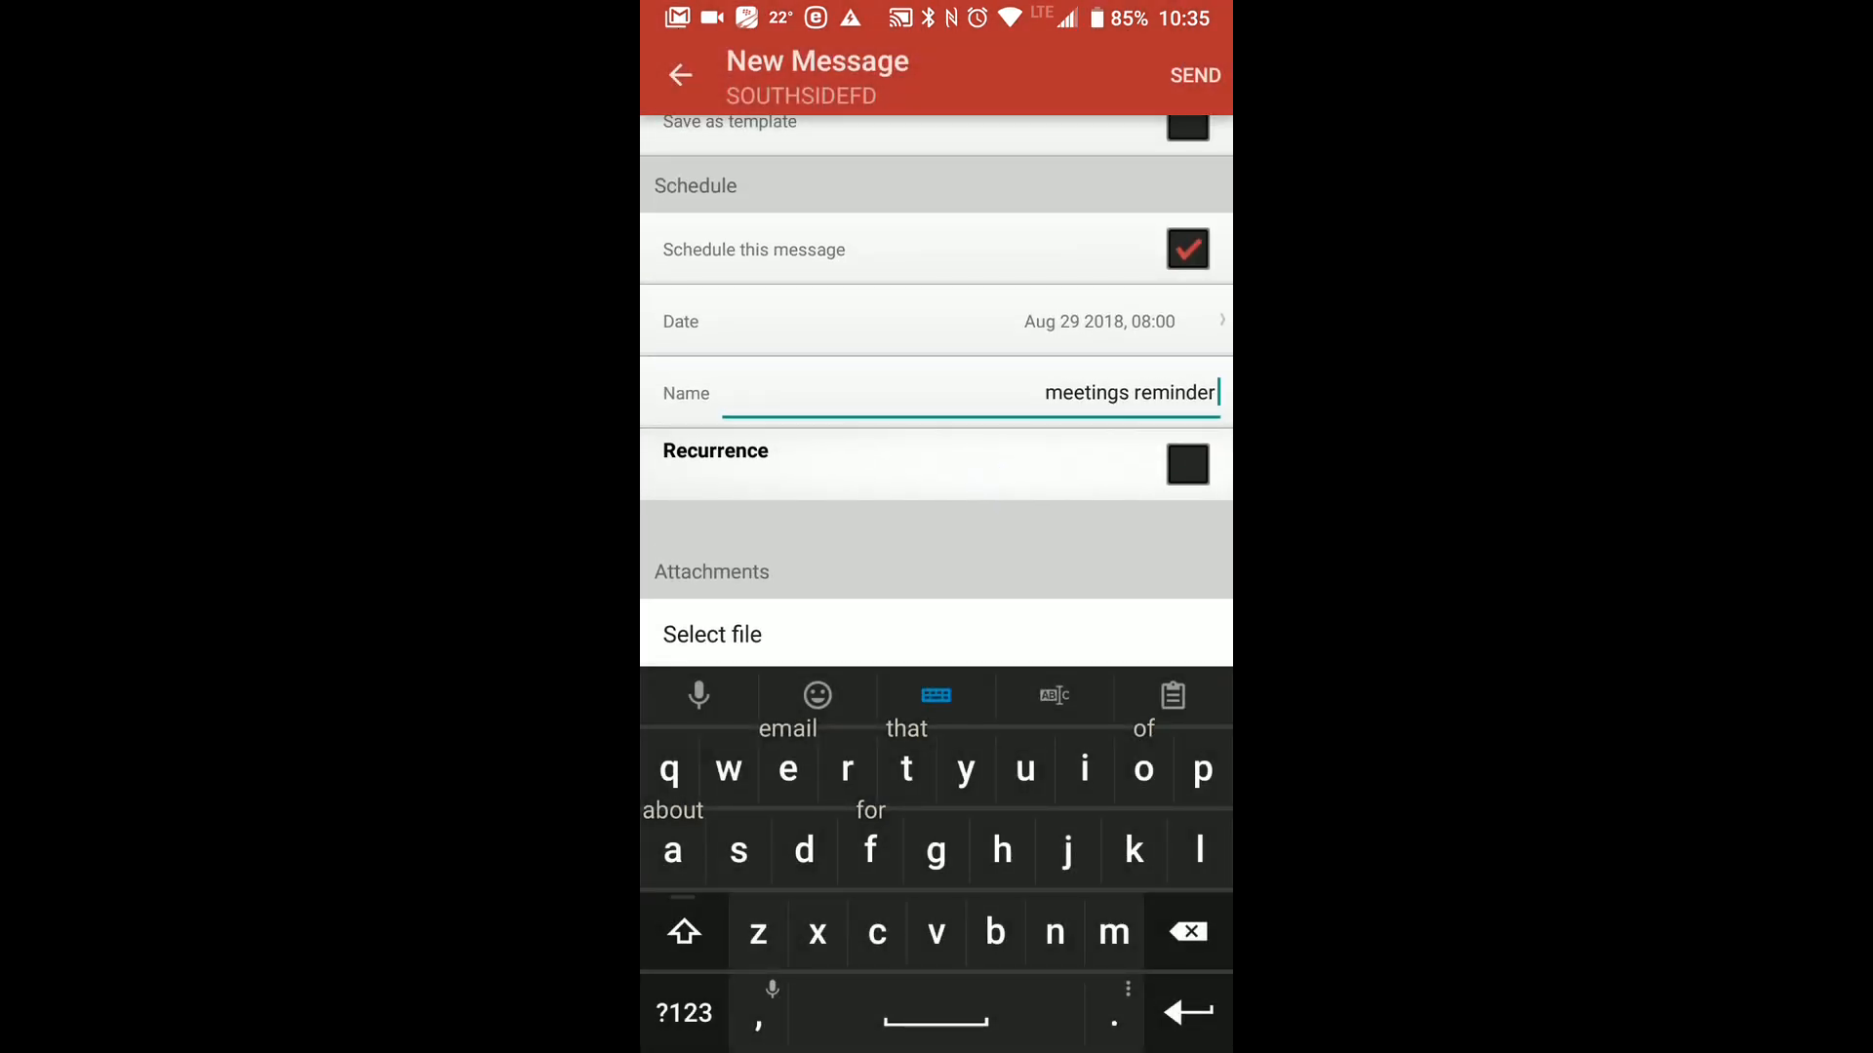
{"action": "scroll", "coordinate": [956, 565], "scroll_direction": "up", "scroll_amount": 10}
{"action": "left_click", "coordinate": [739, 214]}
{"action": "left_click", "coordinate": [920, 231]}
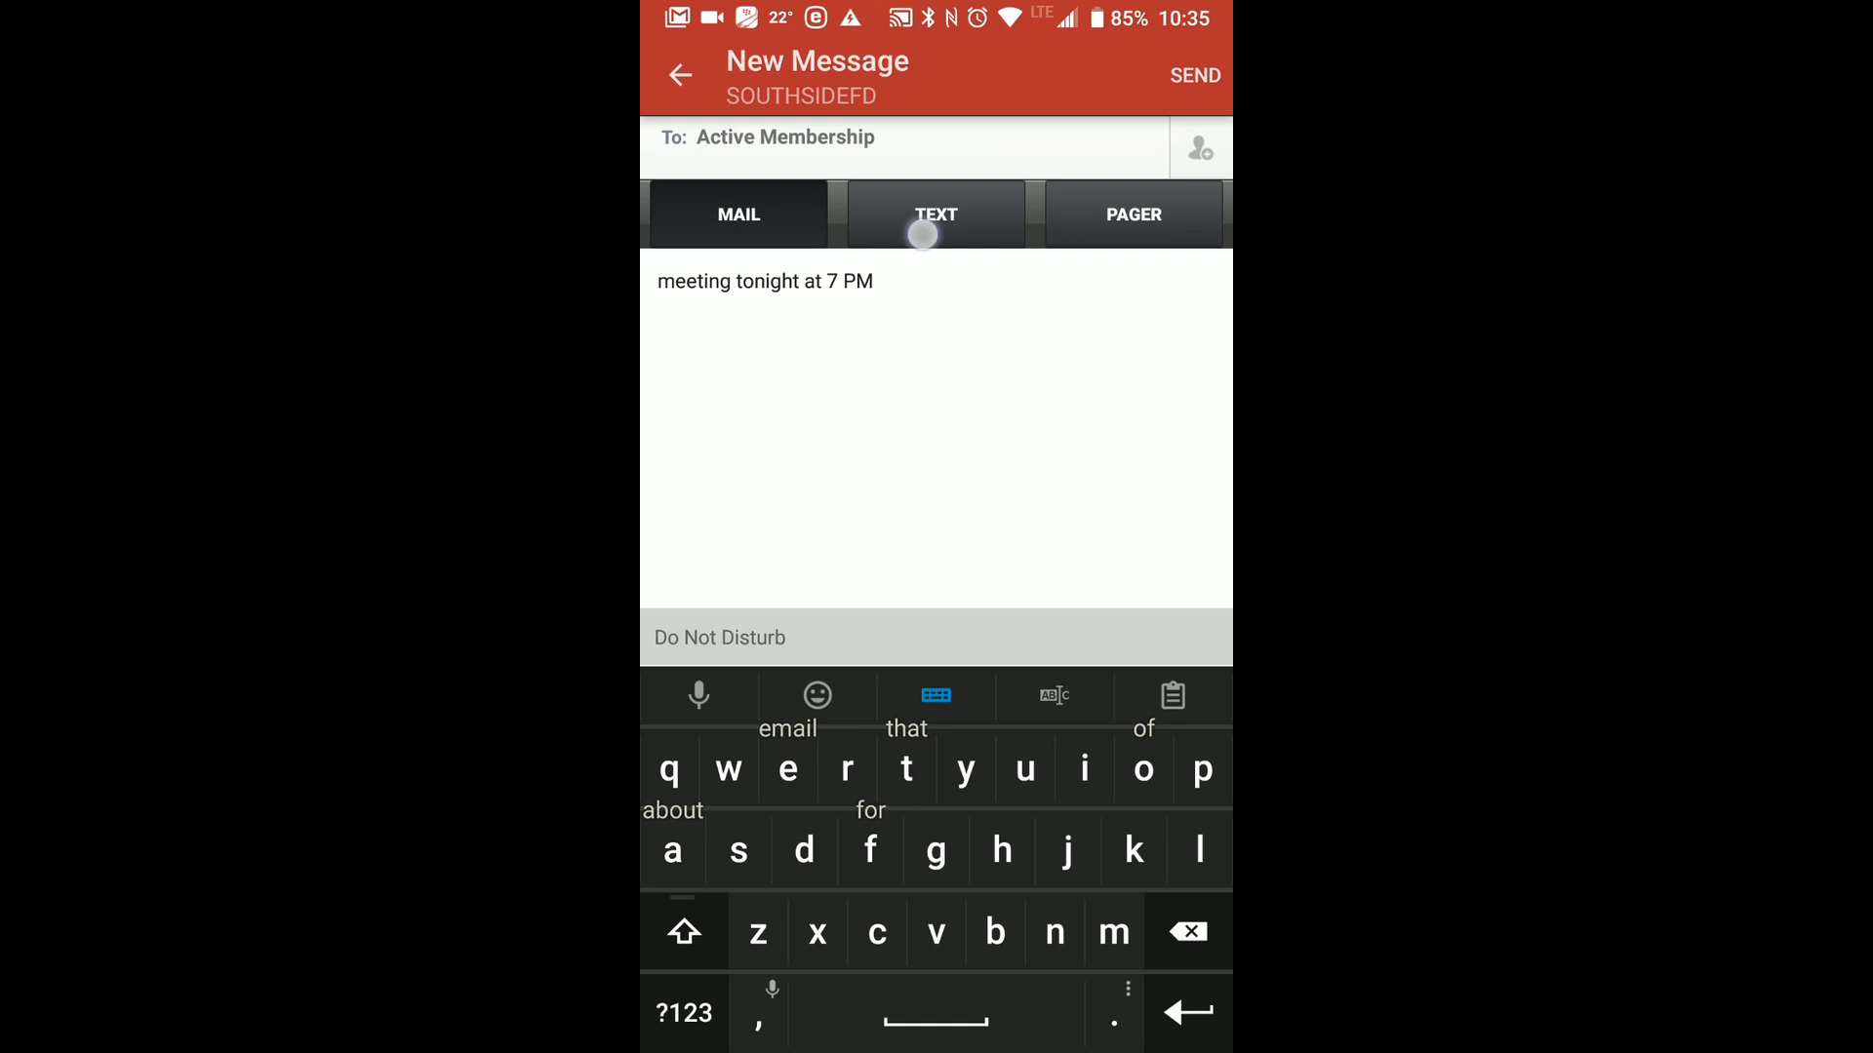
{"action": "left_click", "coordinate": [1107, 222]}
{"action": "left_click", "coordinate": [1195, 75]}
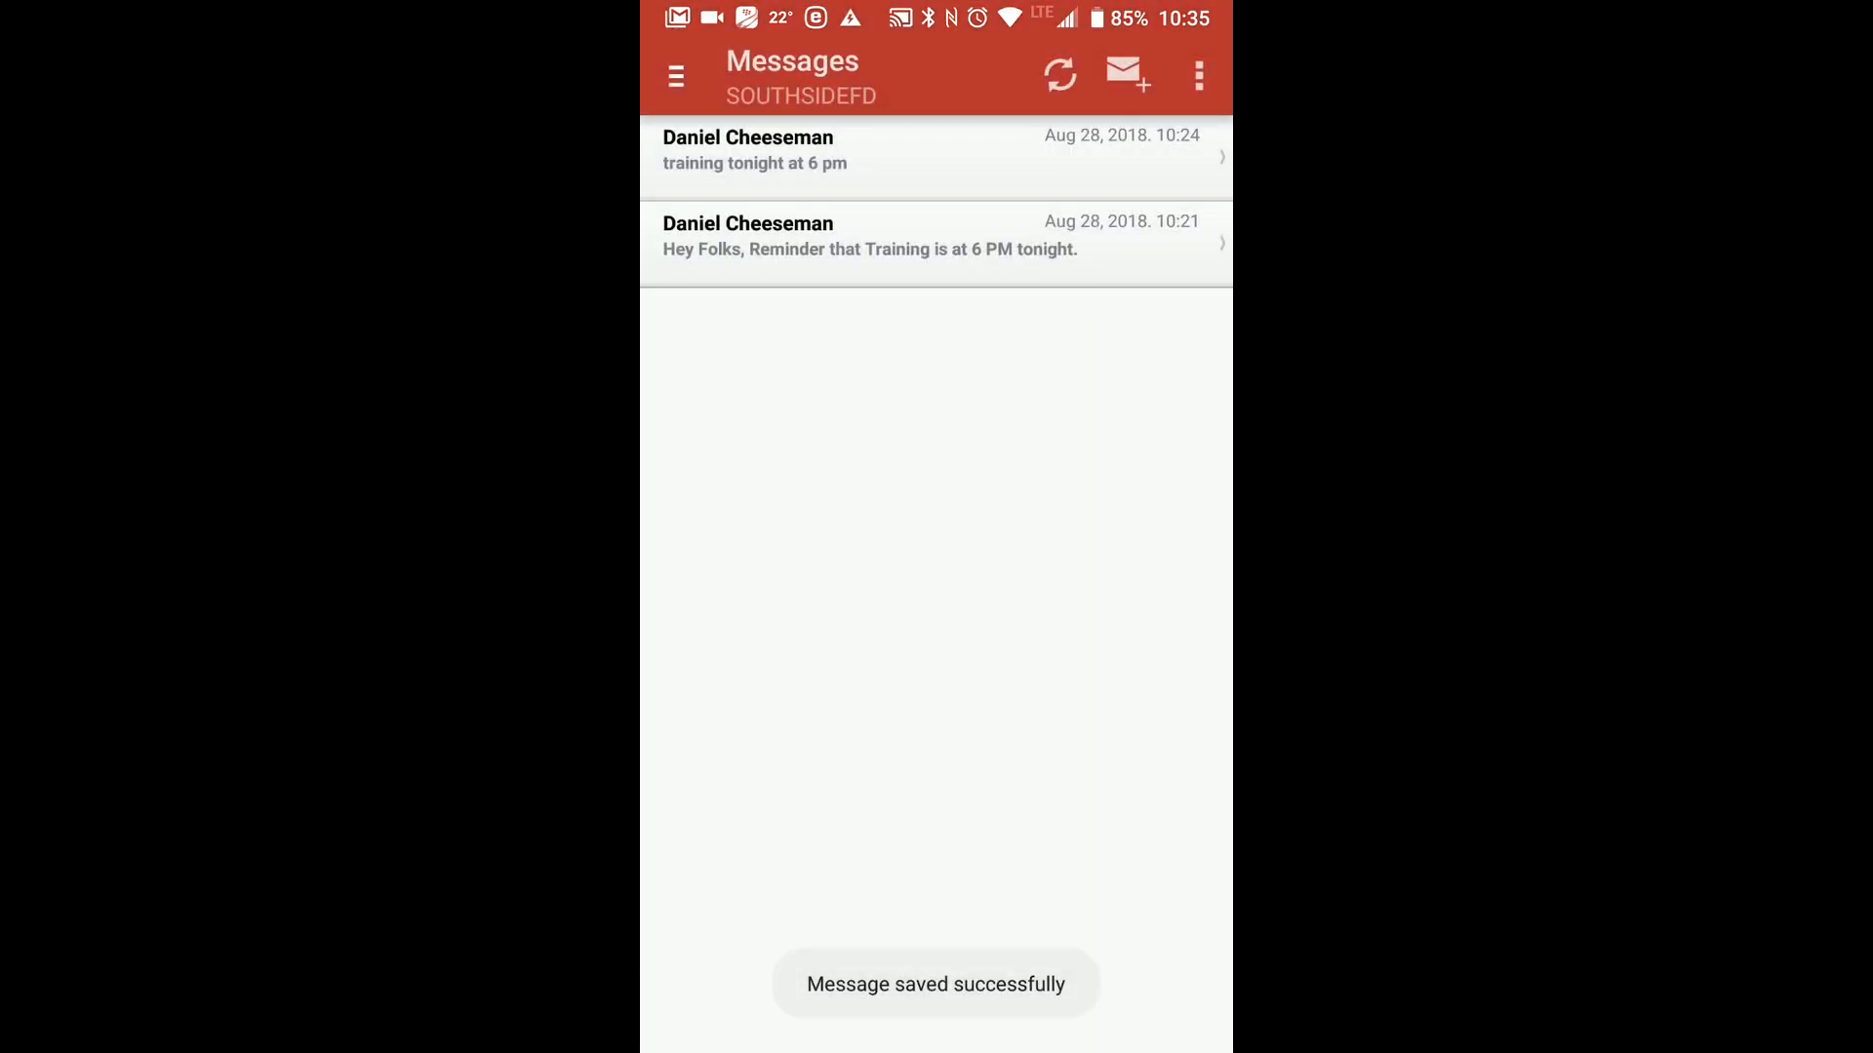
Show the mobile app's list of scheduled messages, check its entries and return to the message list.
{"action": "left_click", "coordinate": [1198, 75]}
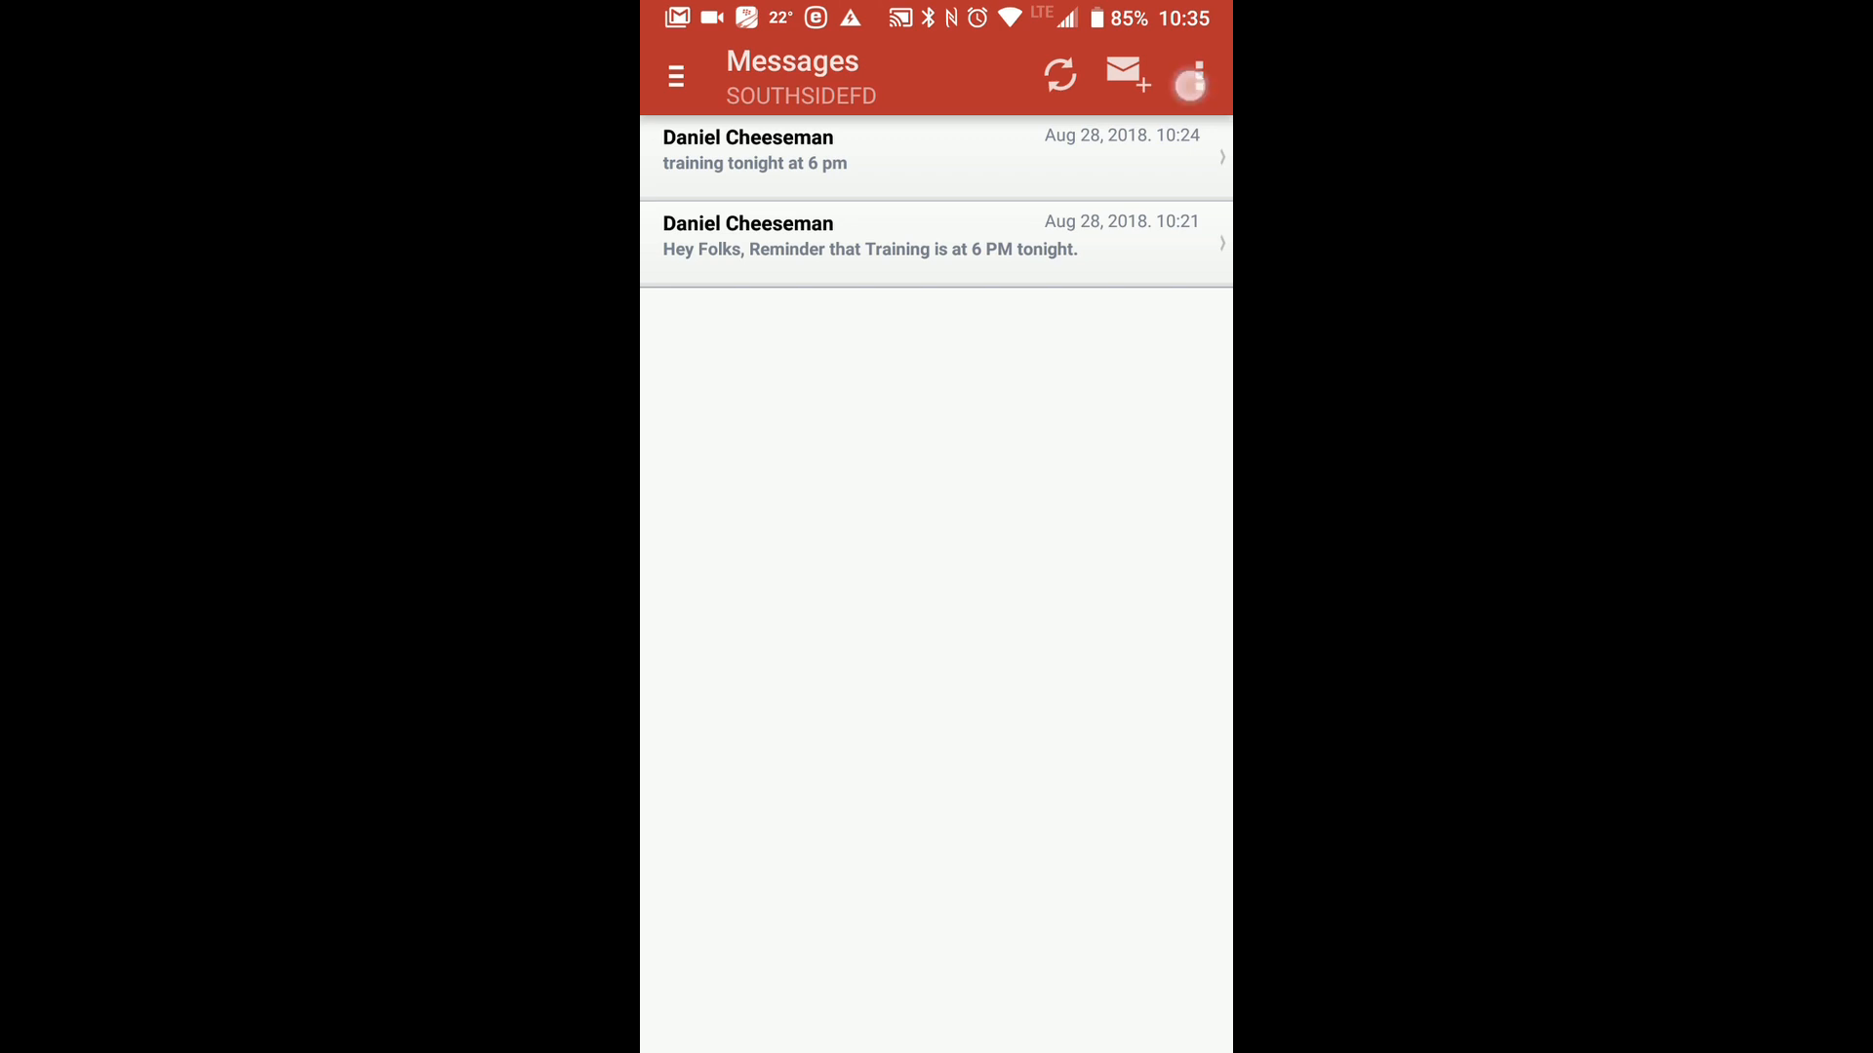
{"action": "left_click", "coordinate": [1028, 365]}
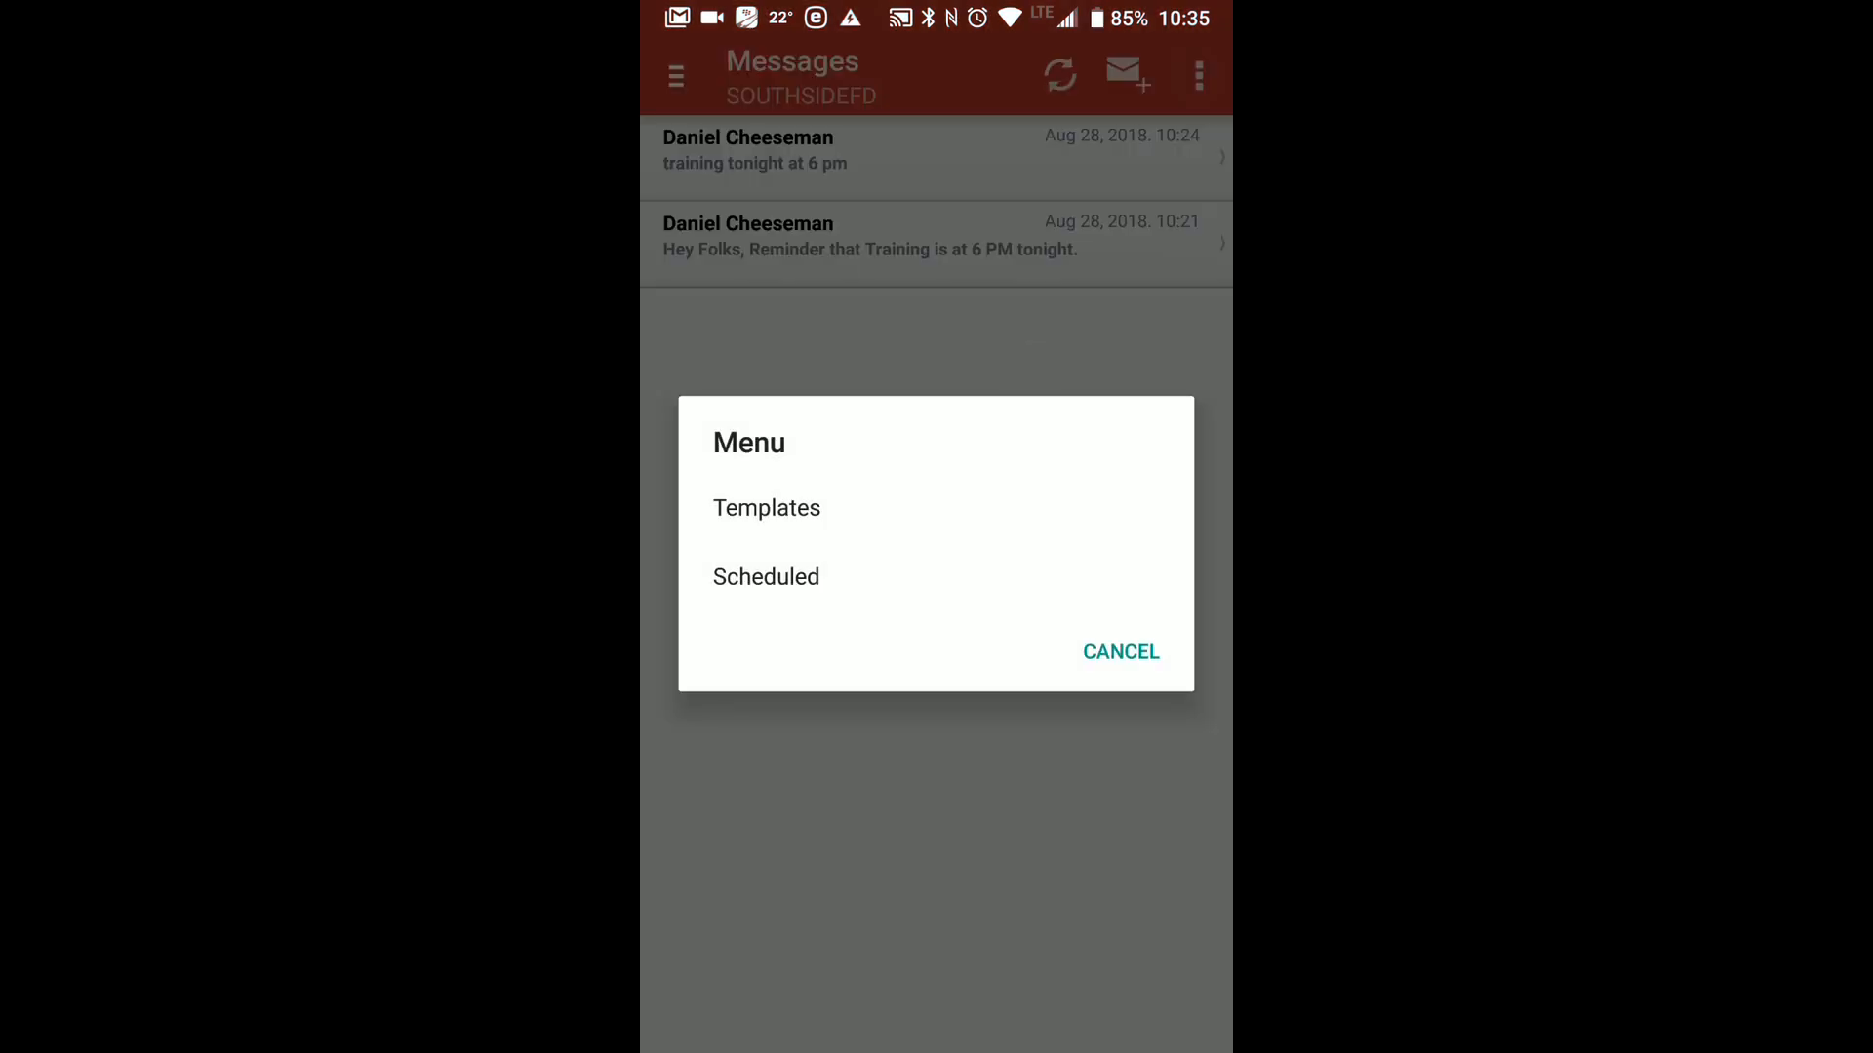
{"action": "left_click", "coordinate": [1139, 673]}
{"action": "left_click", "coordinate": [1199, 41]}
{"action": "left_click_drag", "start_coordinate": [1037, 494], "coordinate": [1212, 75]}
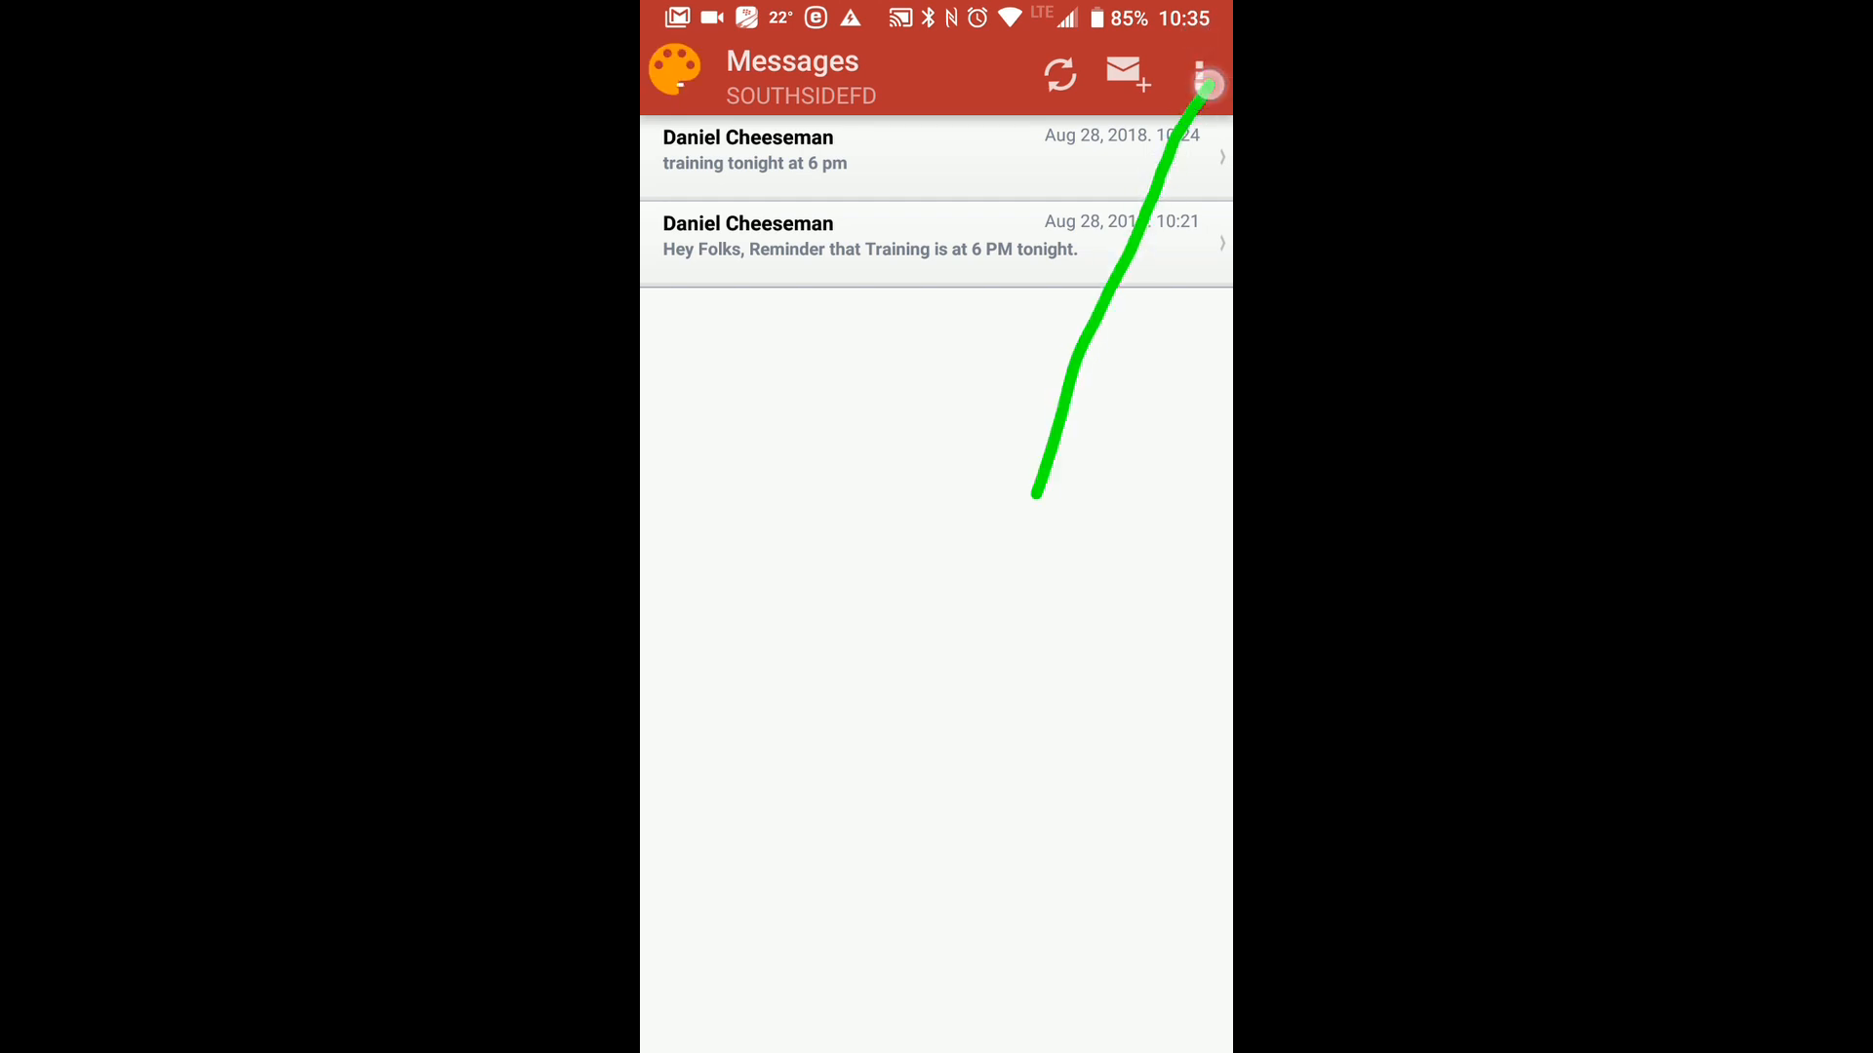
{"action": "left_click", "coordinate": [1193, 32]}
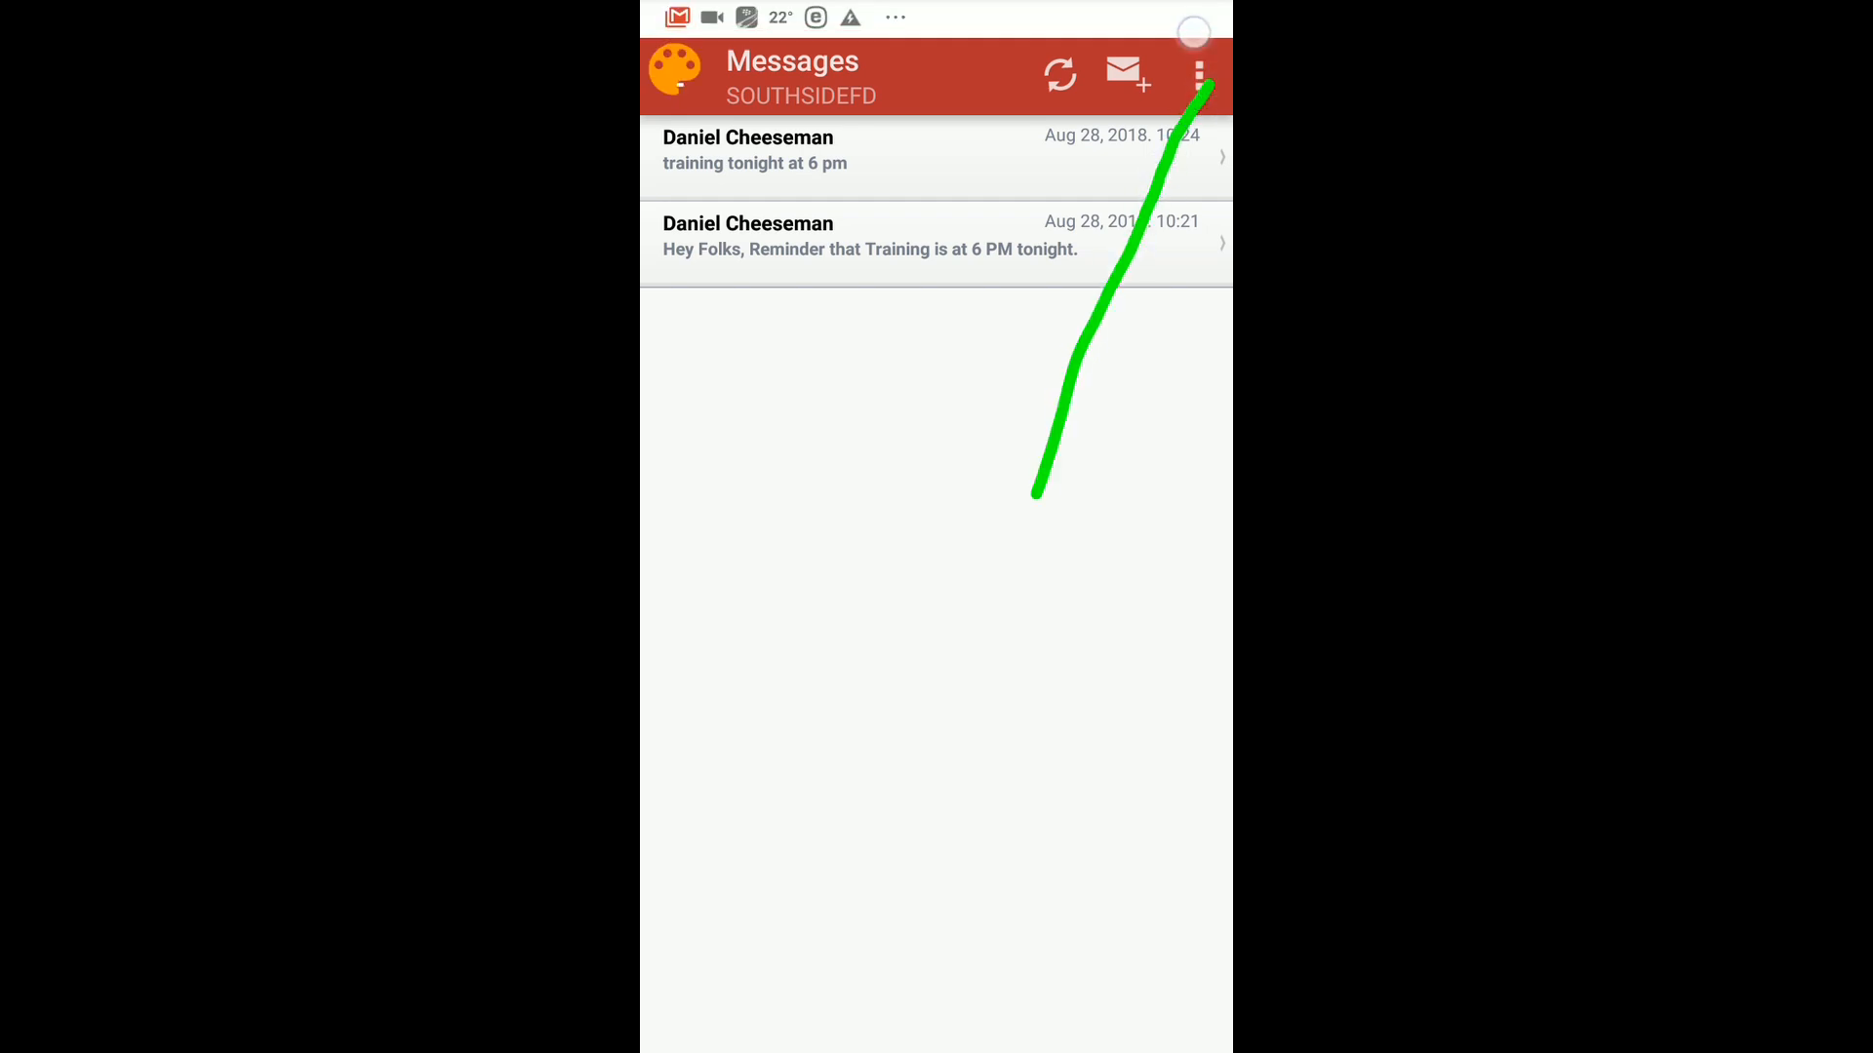
{"action": "left_click", "coordinate": [1193, 37]}
{"action": "left_click", "coordinate": [1198, 78]}
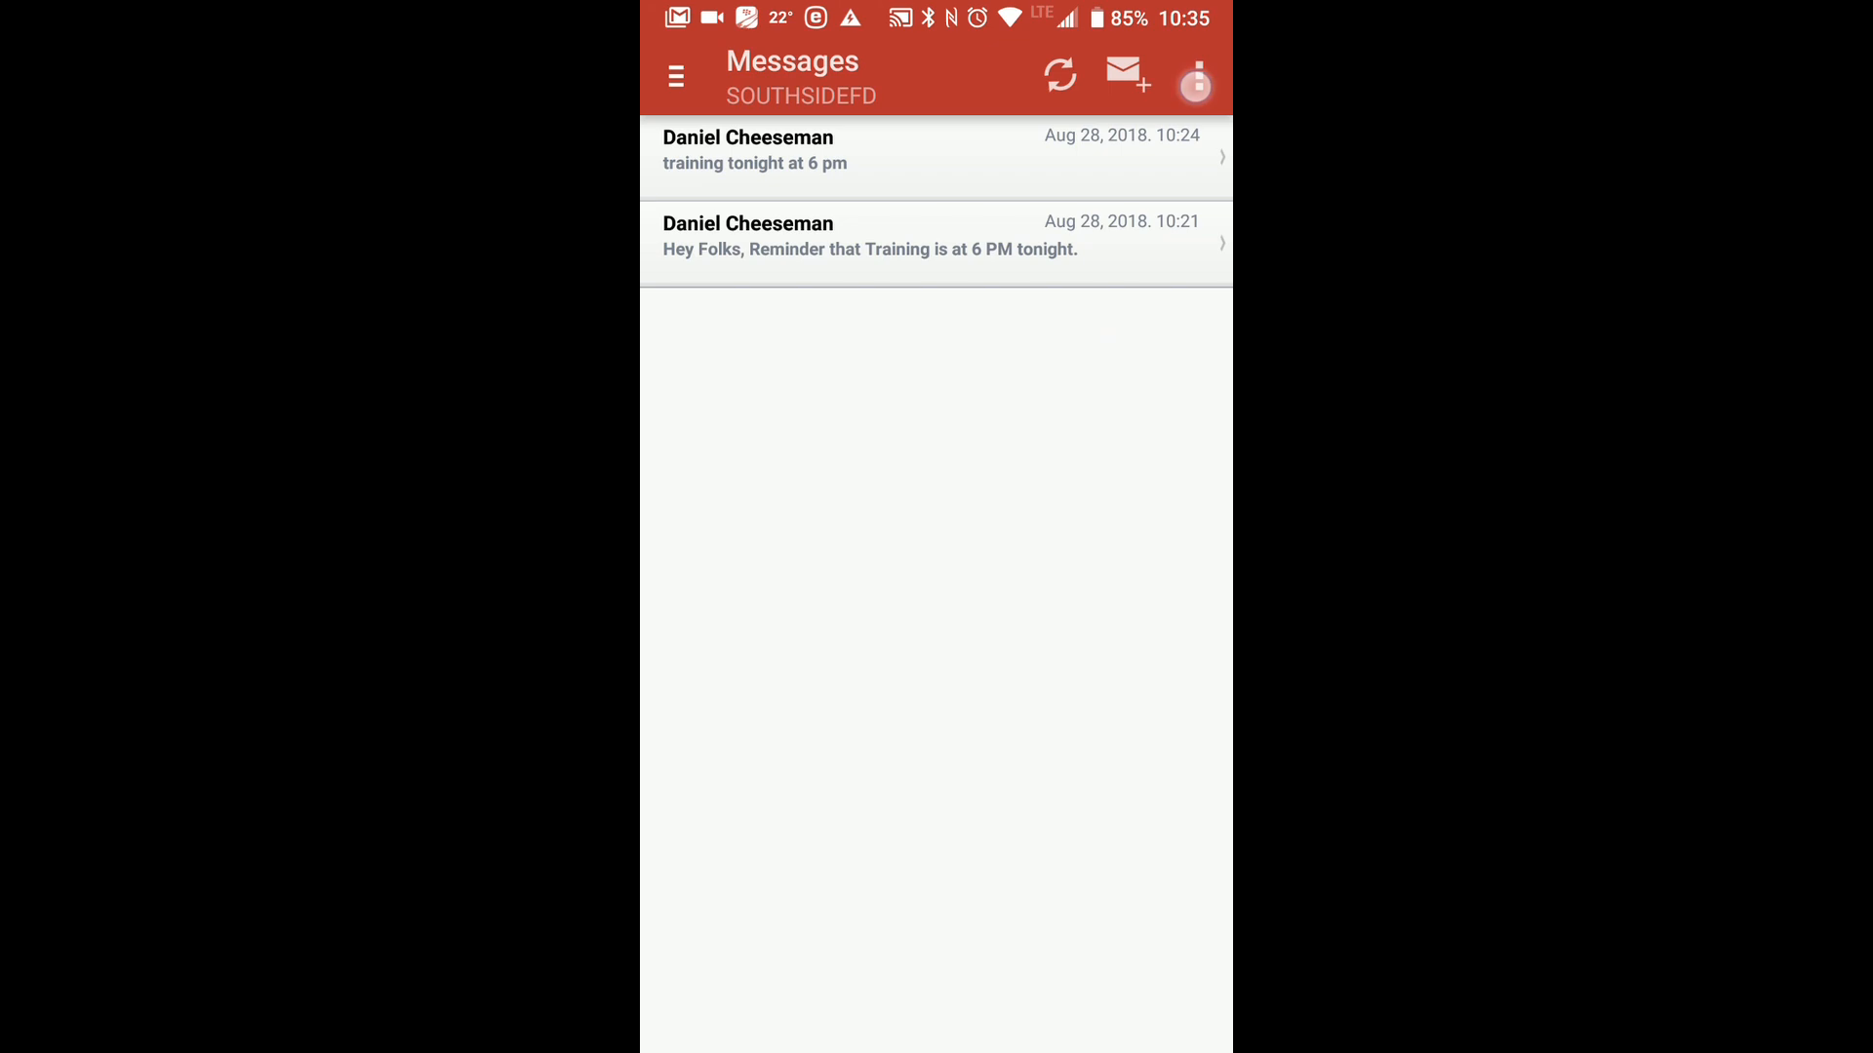
{"action": "left_click", "coordinate": [766, 576]}
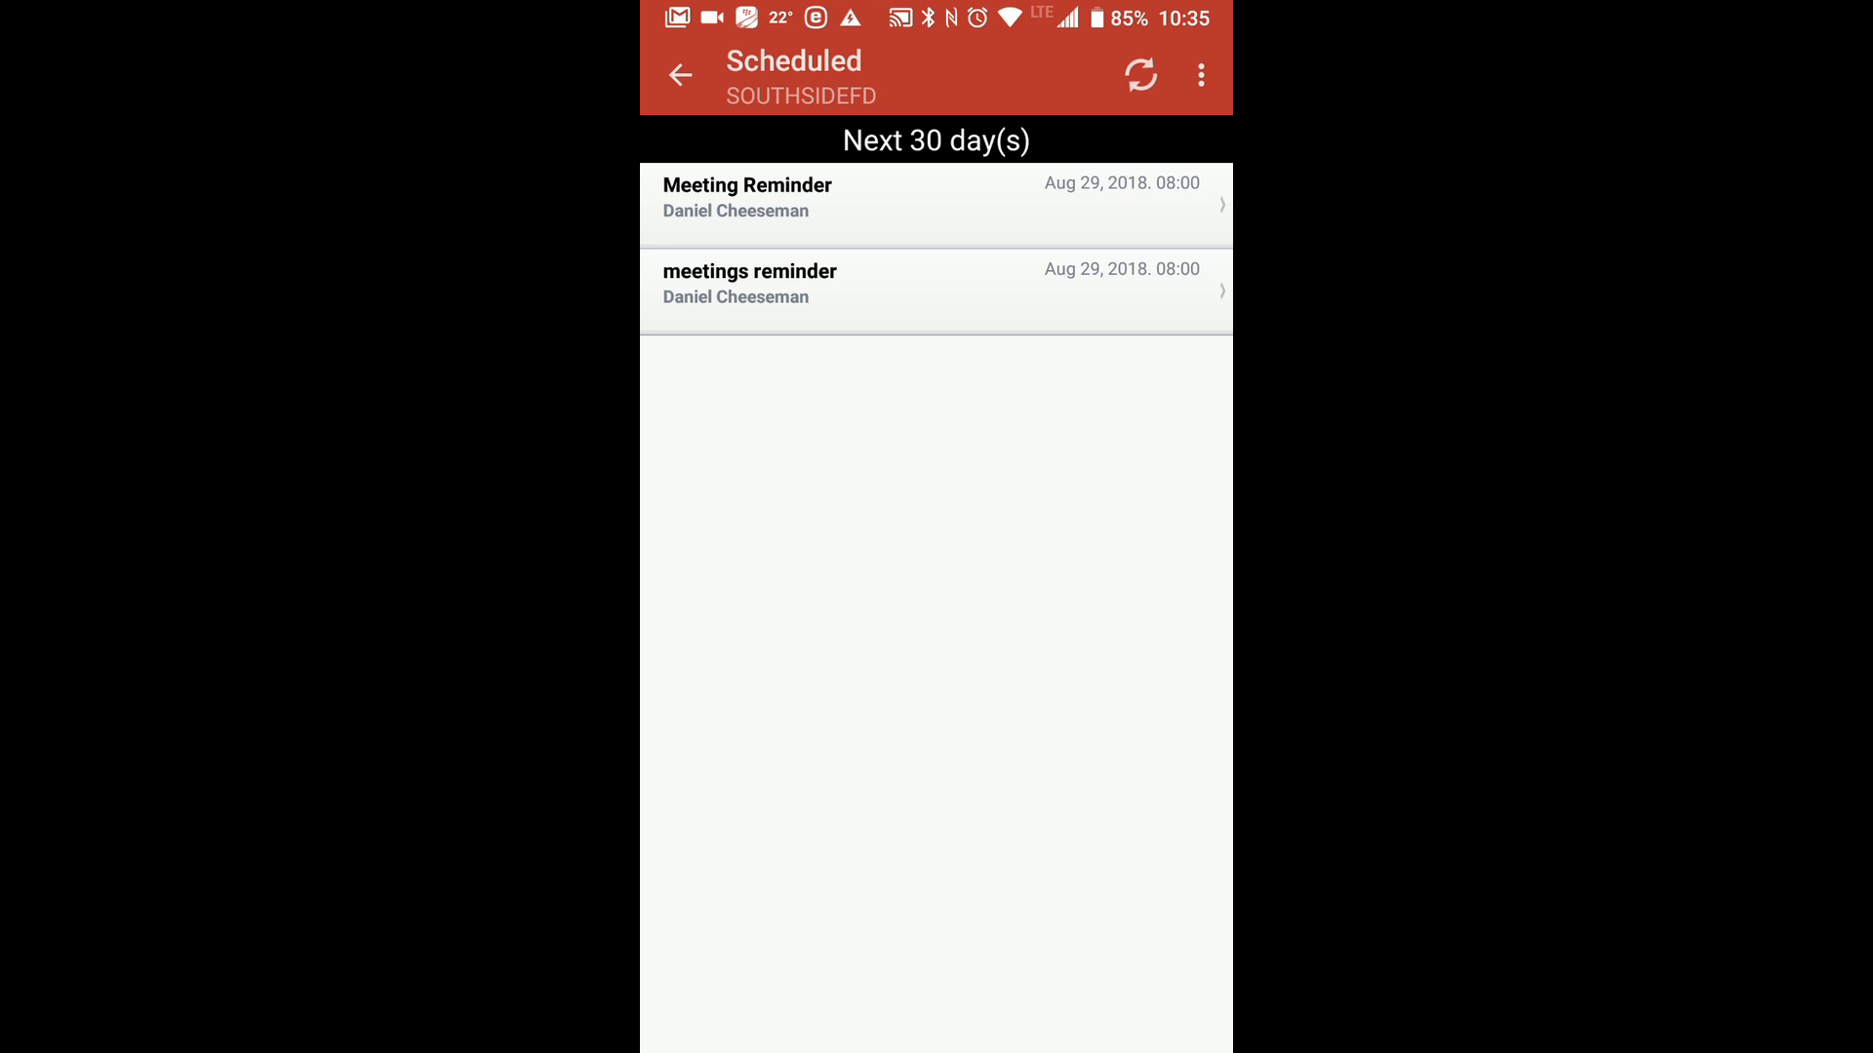
{"action": "left_click", "coordinate": [680, 74]}
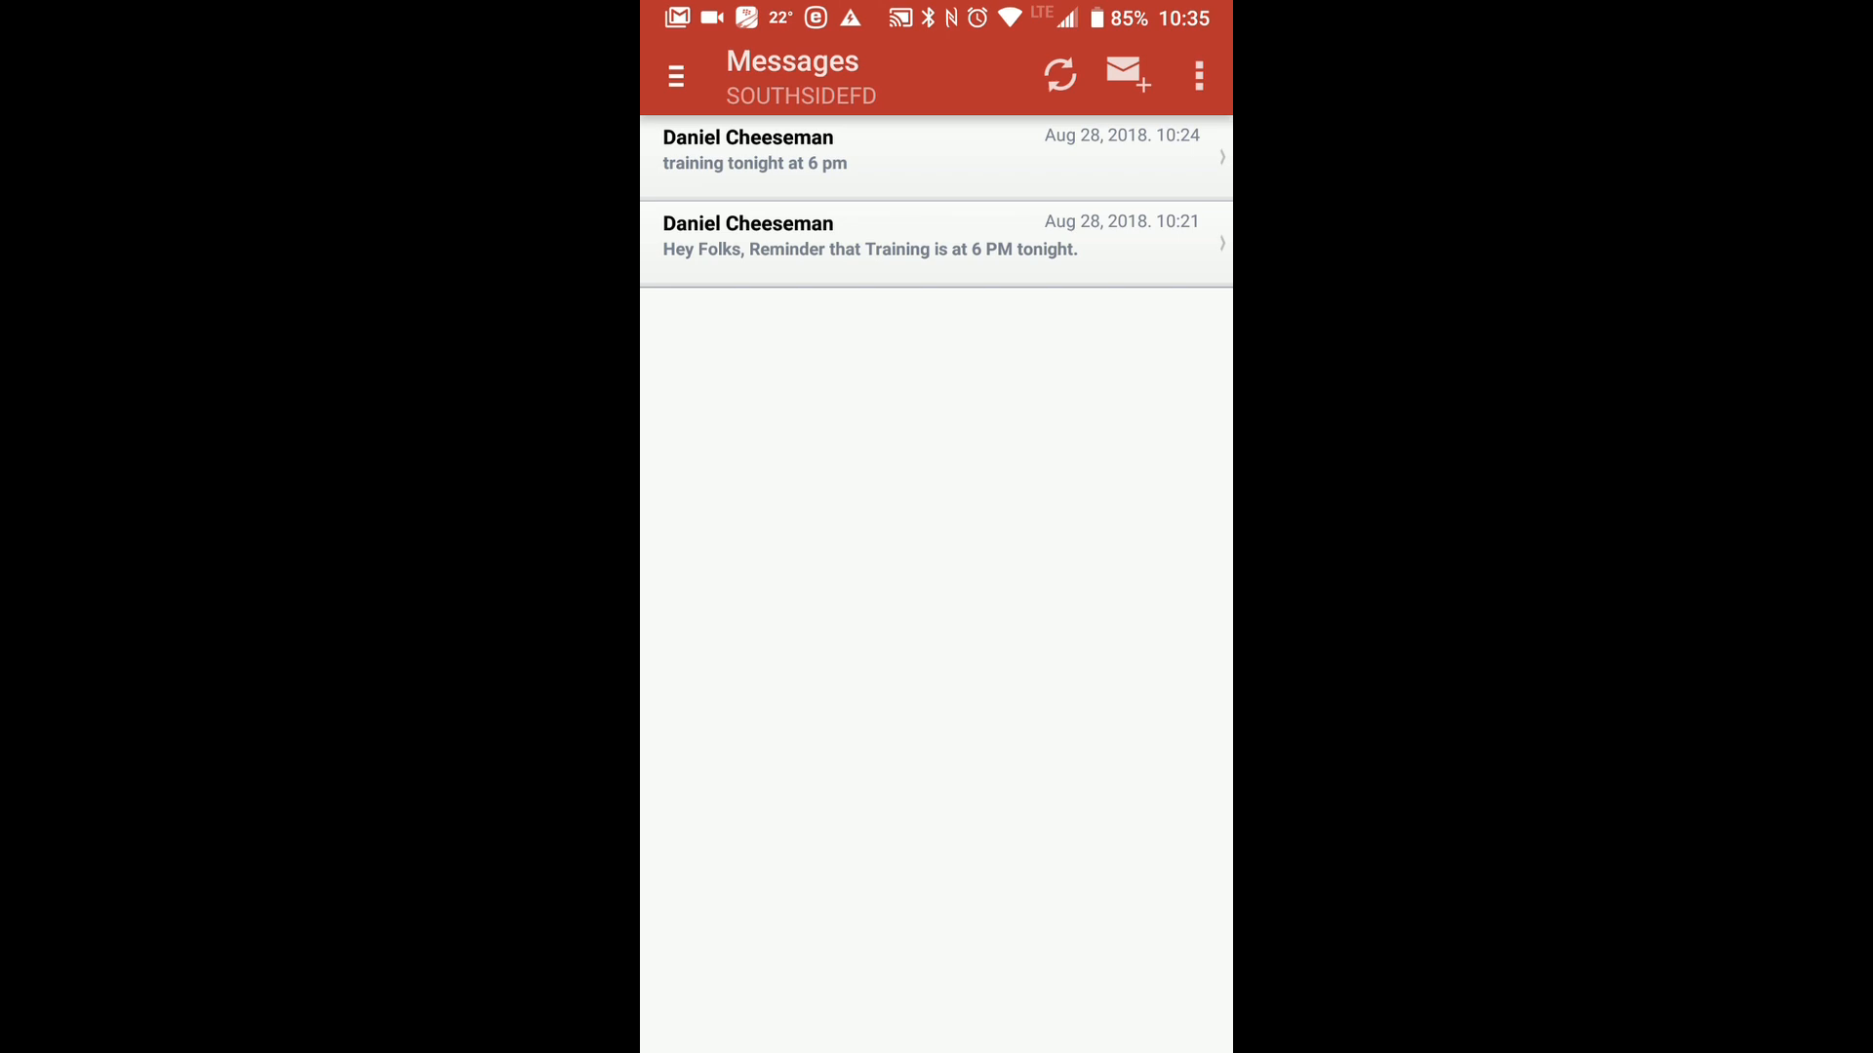
{"action": "left_click", "coordinate": [1173, 42]}
{"action": "left_click", "coordinate": [680, 69]}
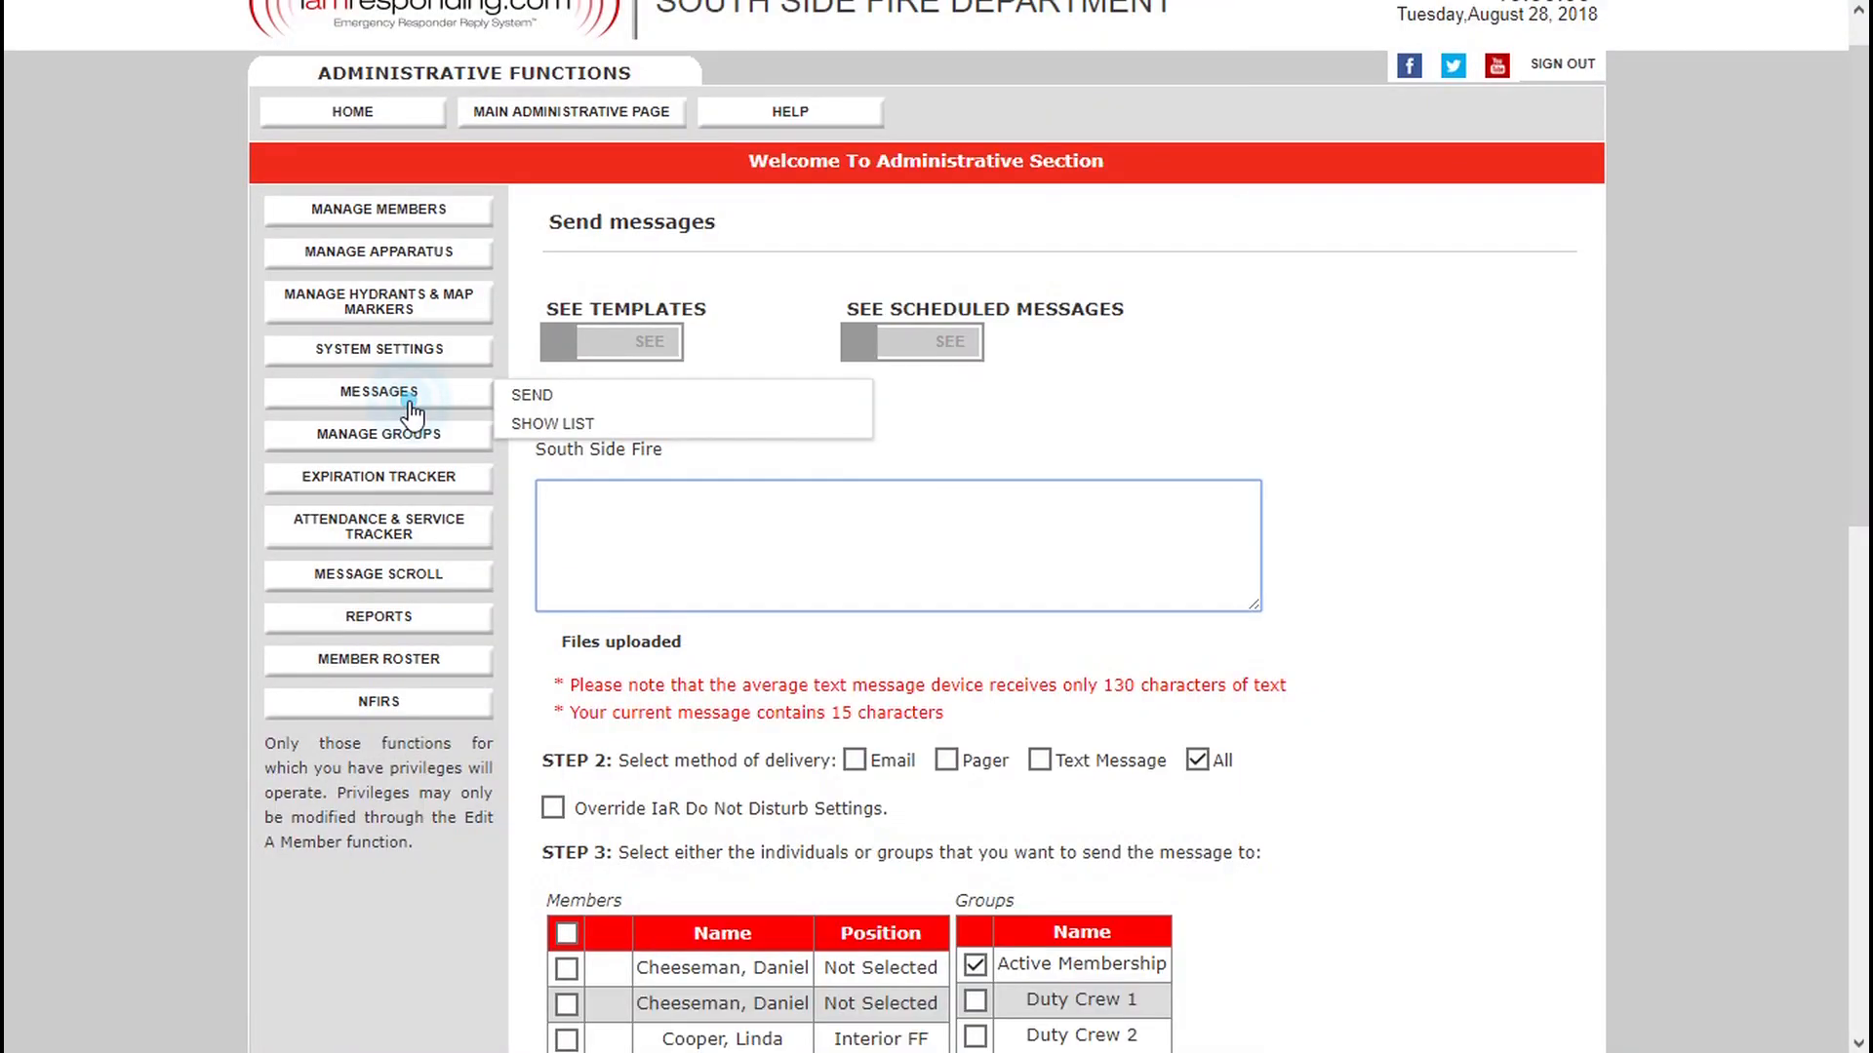
Switch to the IamResponding website, open the event calendar at September 2018 and delete the recurring Training event on September 5.
{"action": "left_click", "coordinate": [1028, 571]}
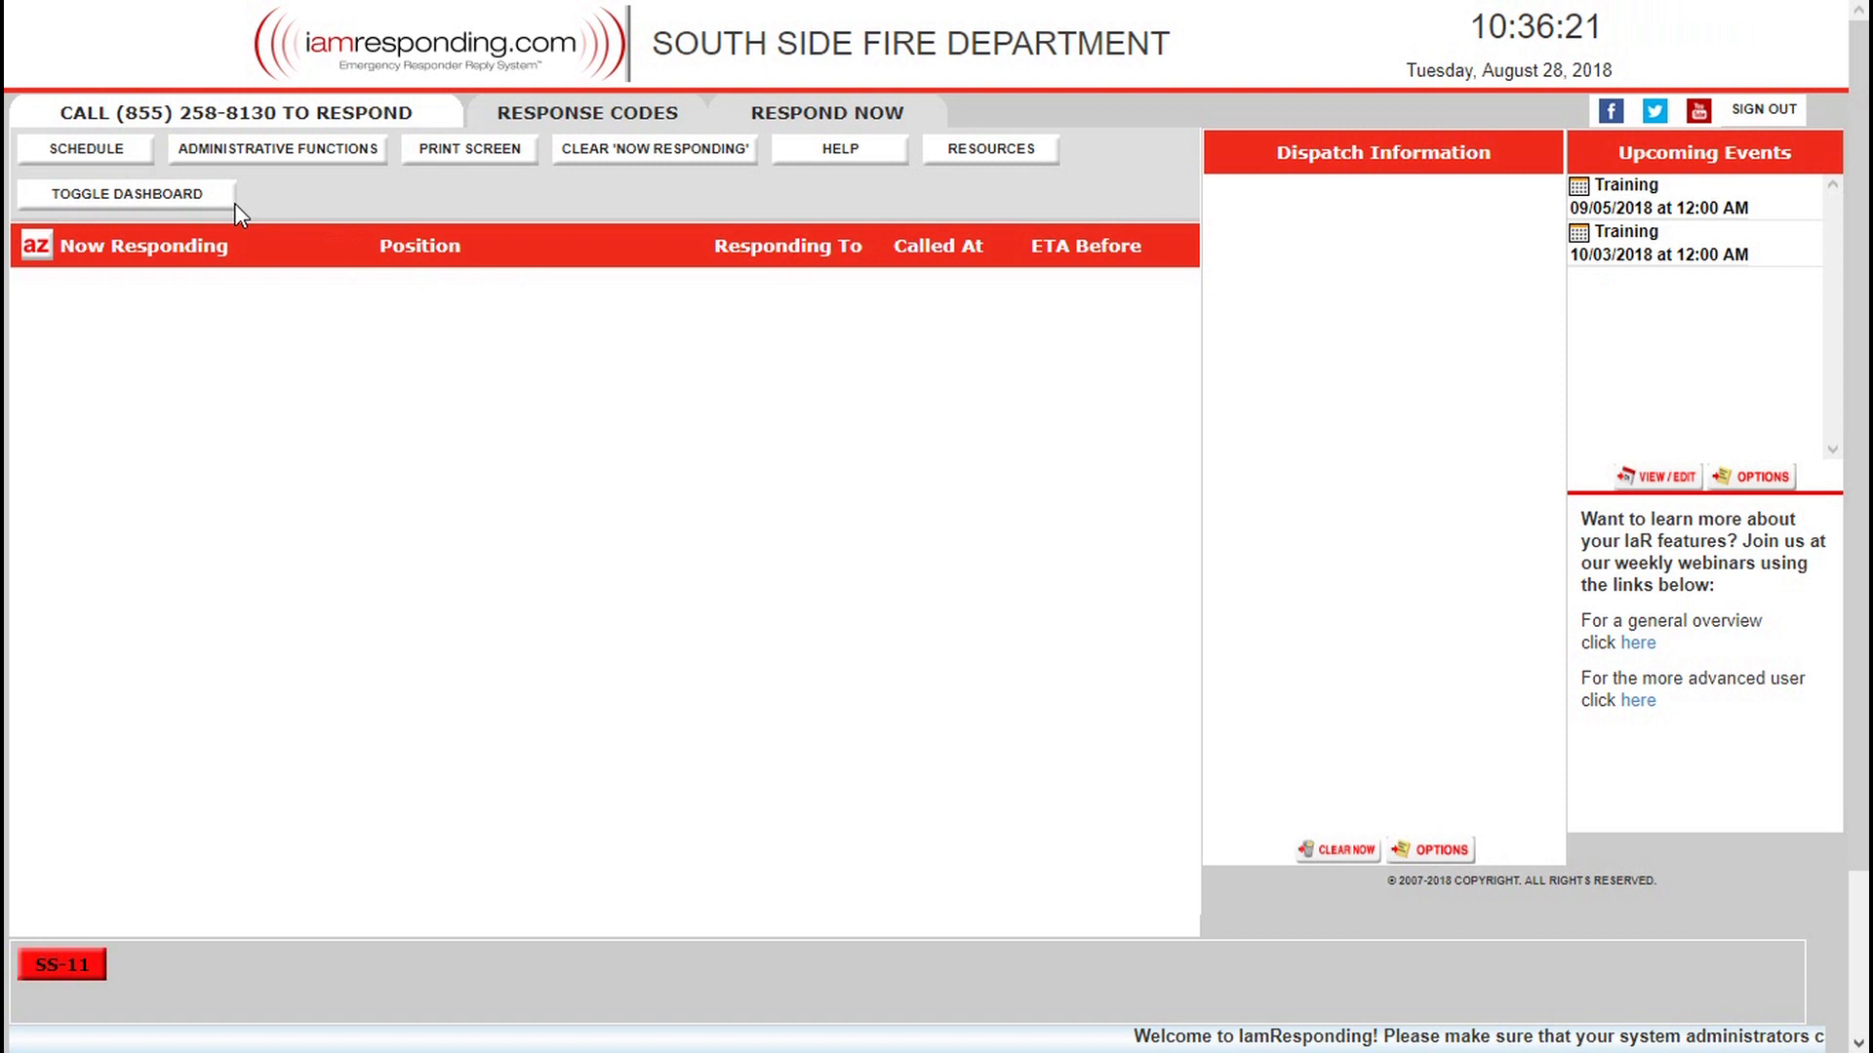
{"action": "left_click", "coordinate": [1655, 478]}
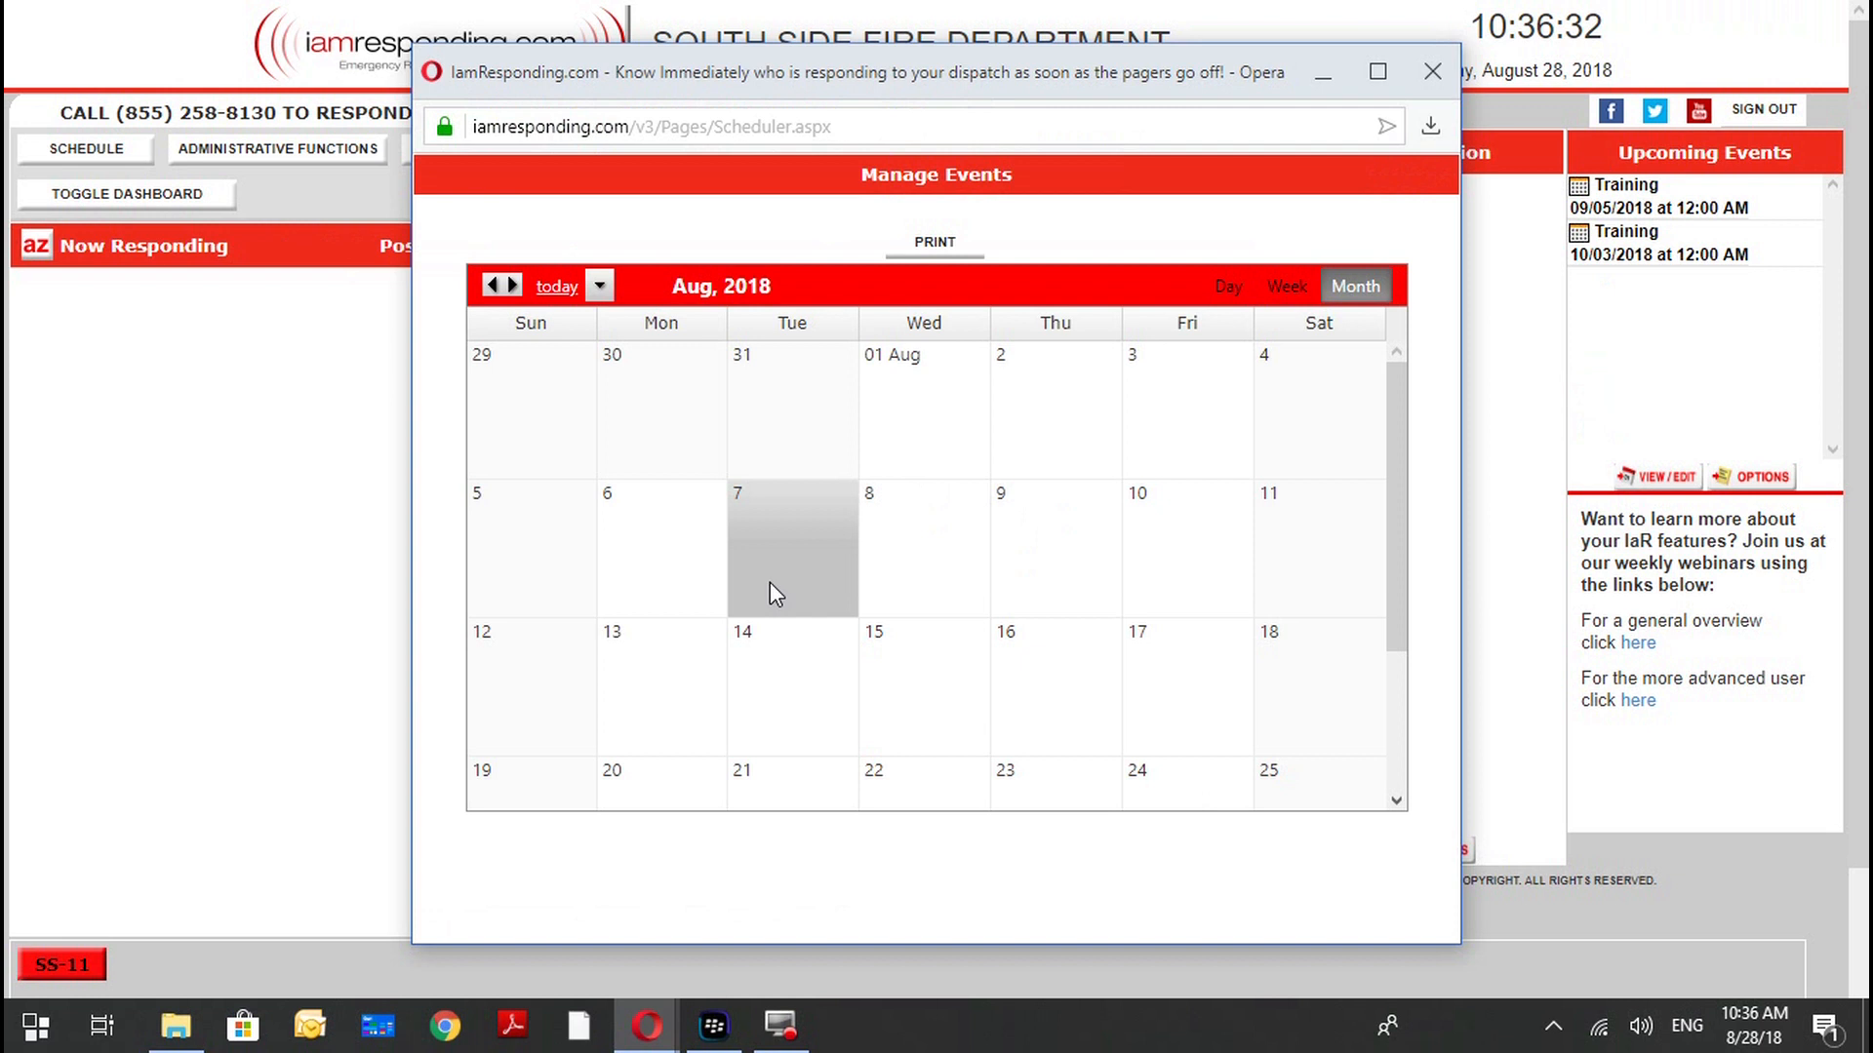
{"action": "left_click", "coordinate": [523, 278]}
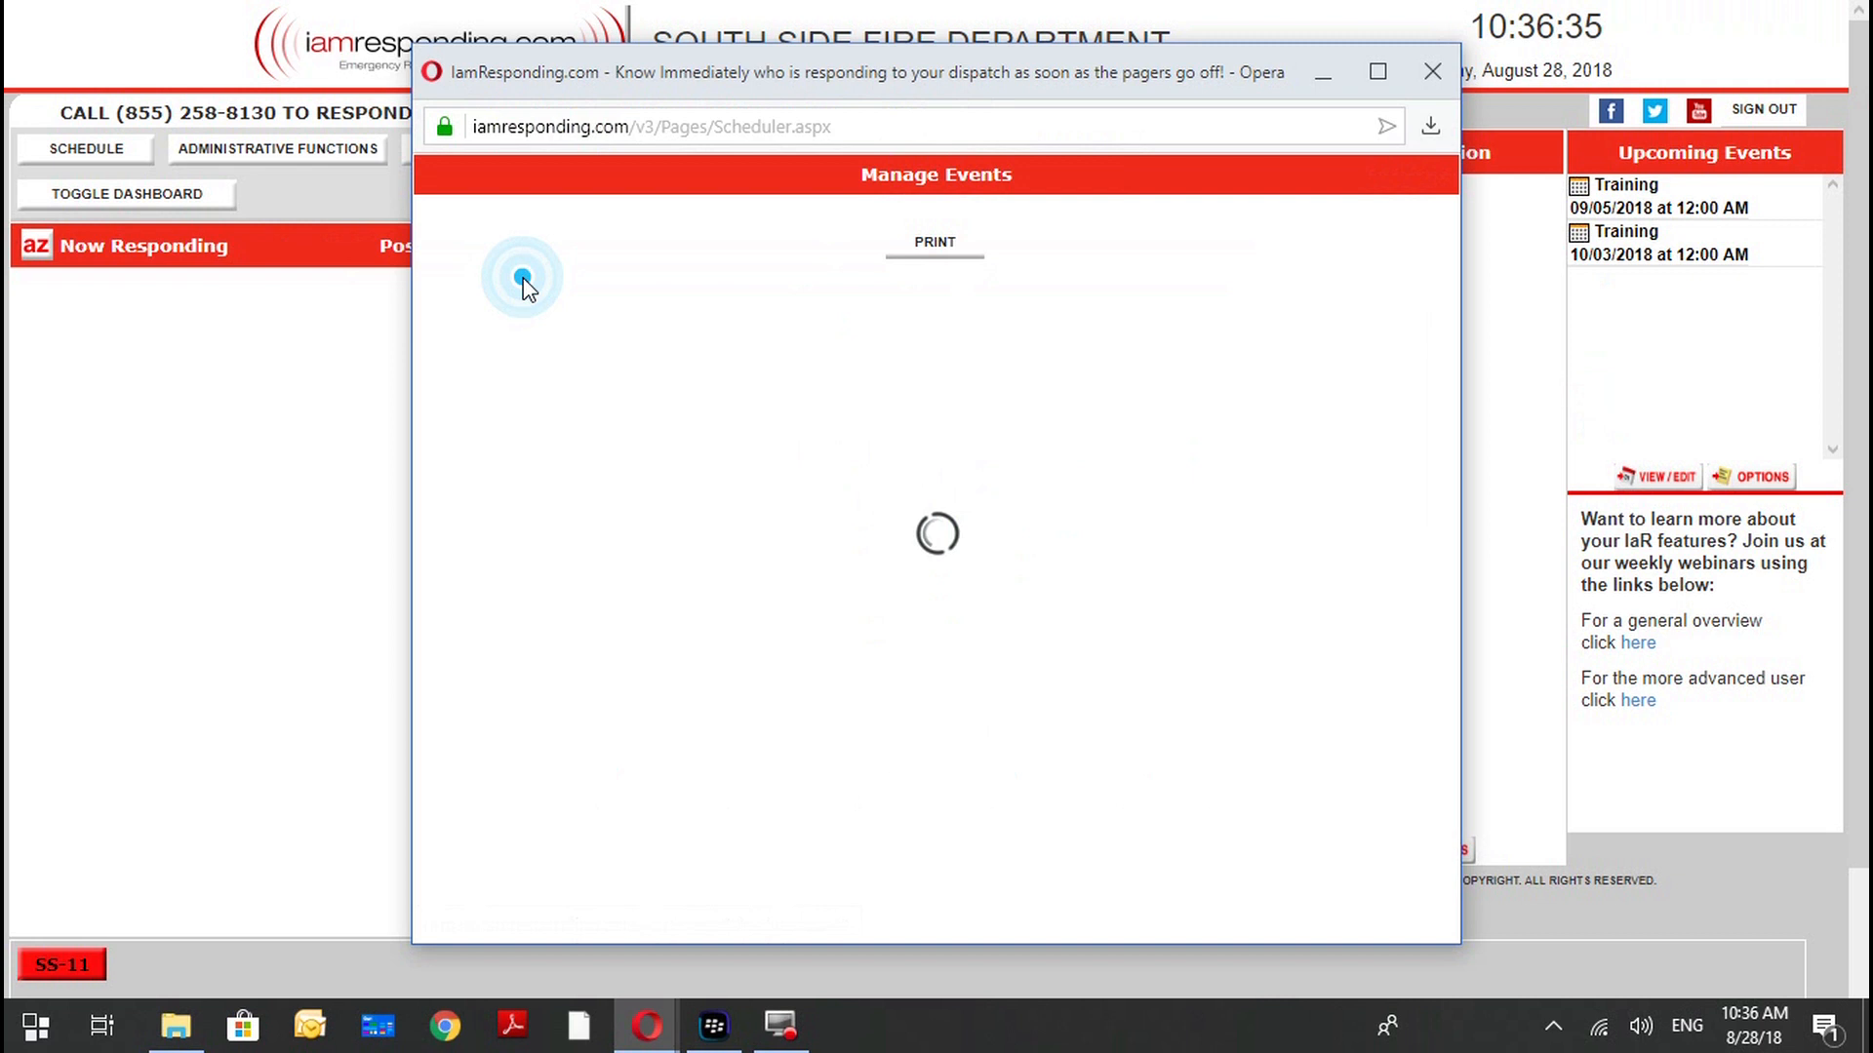
{"action": "mouse_move", "coordinate": [969, 532]}
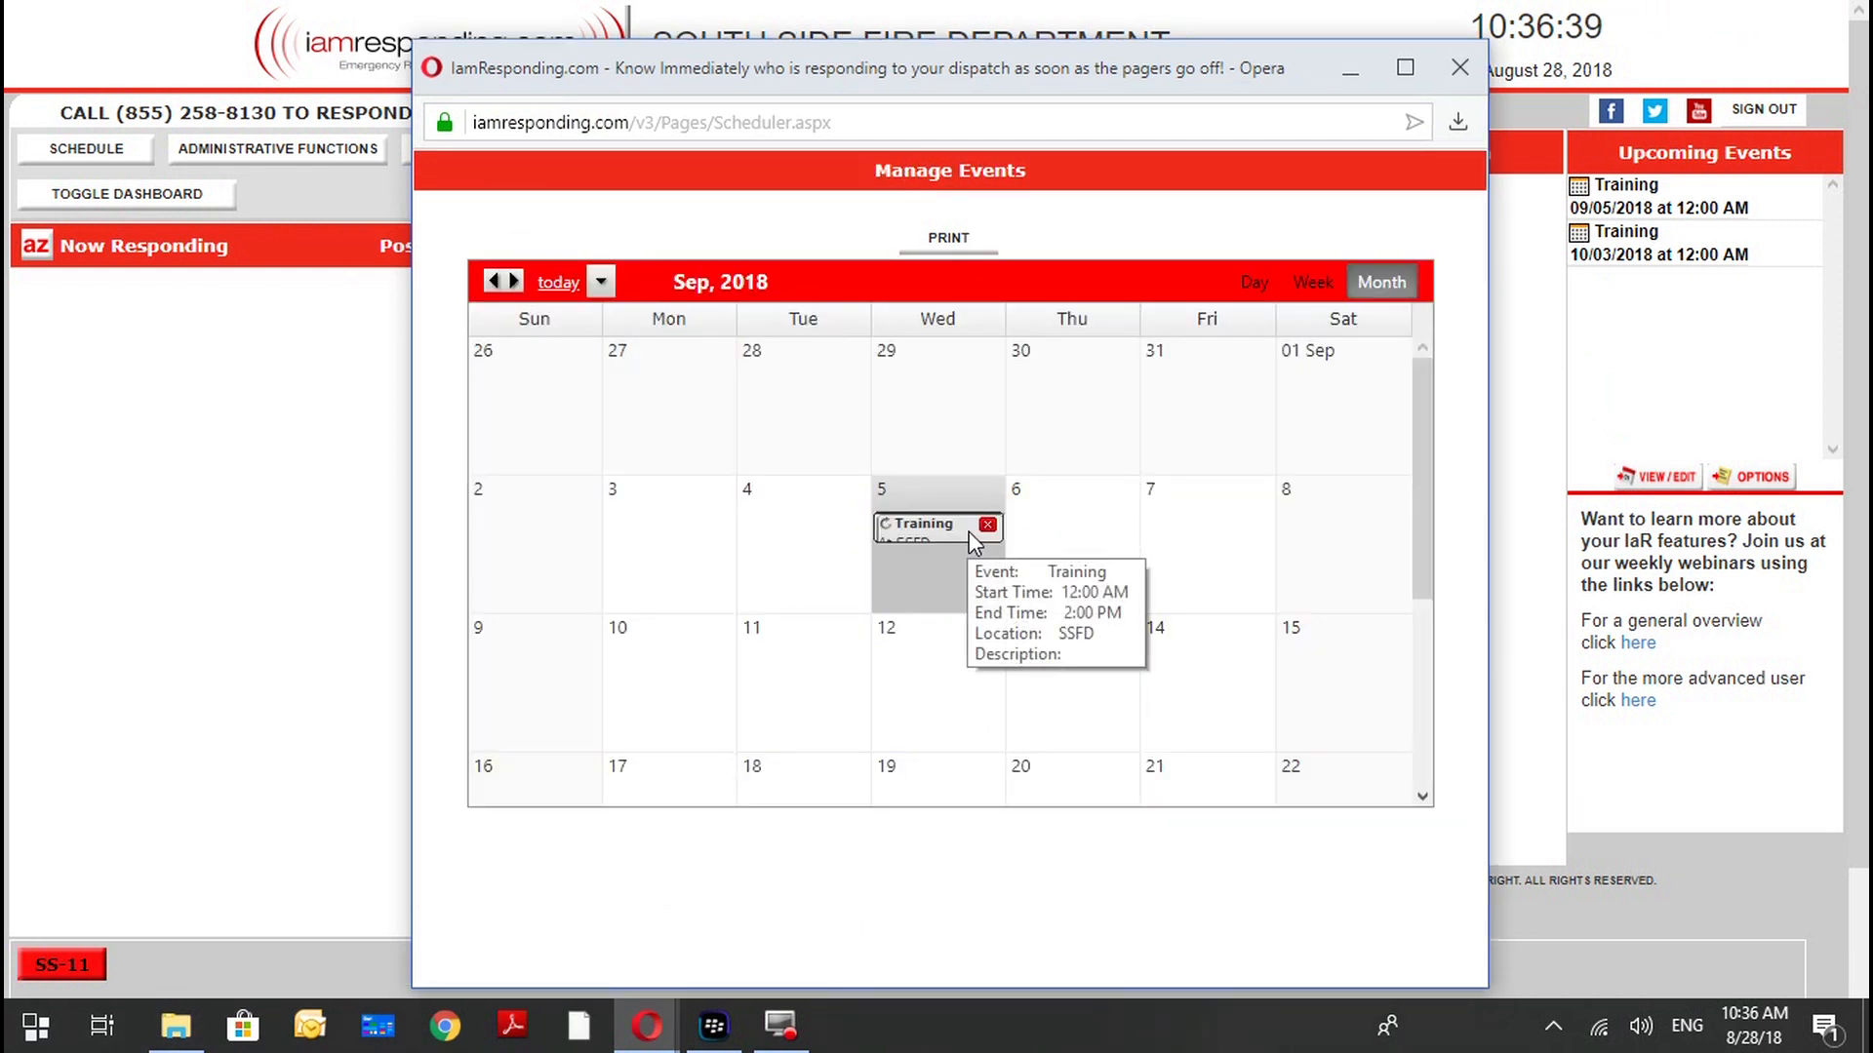
{"action": "left_click", "coordinate": [987, 524]}
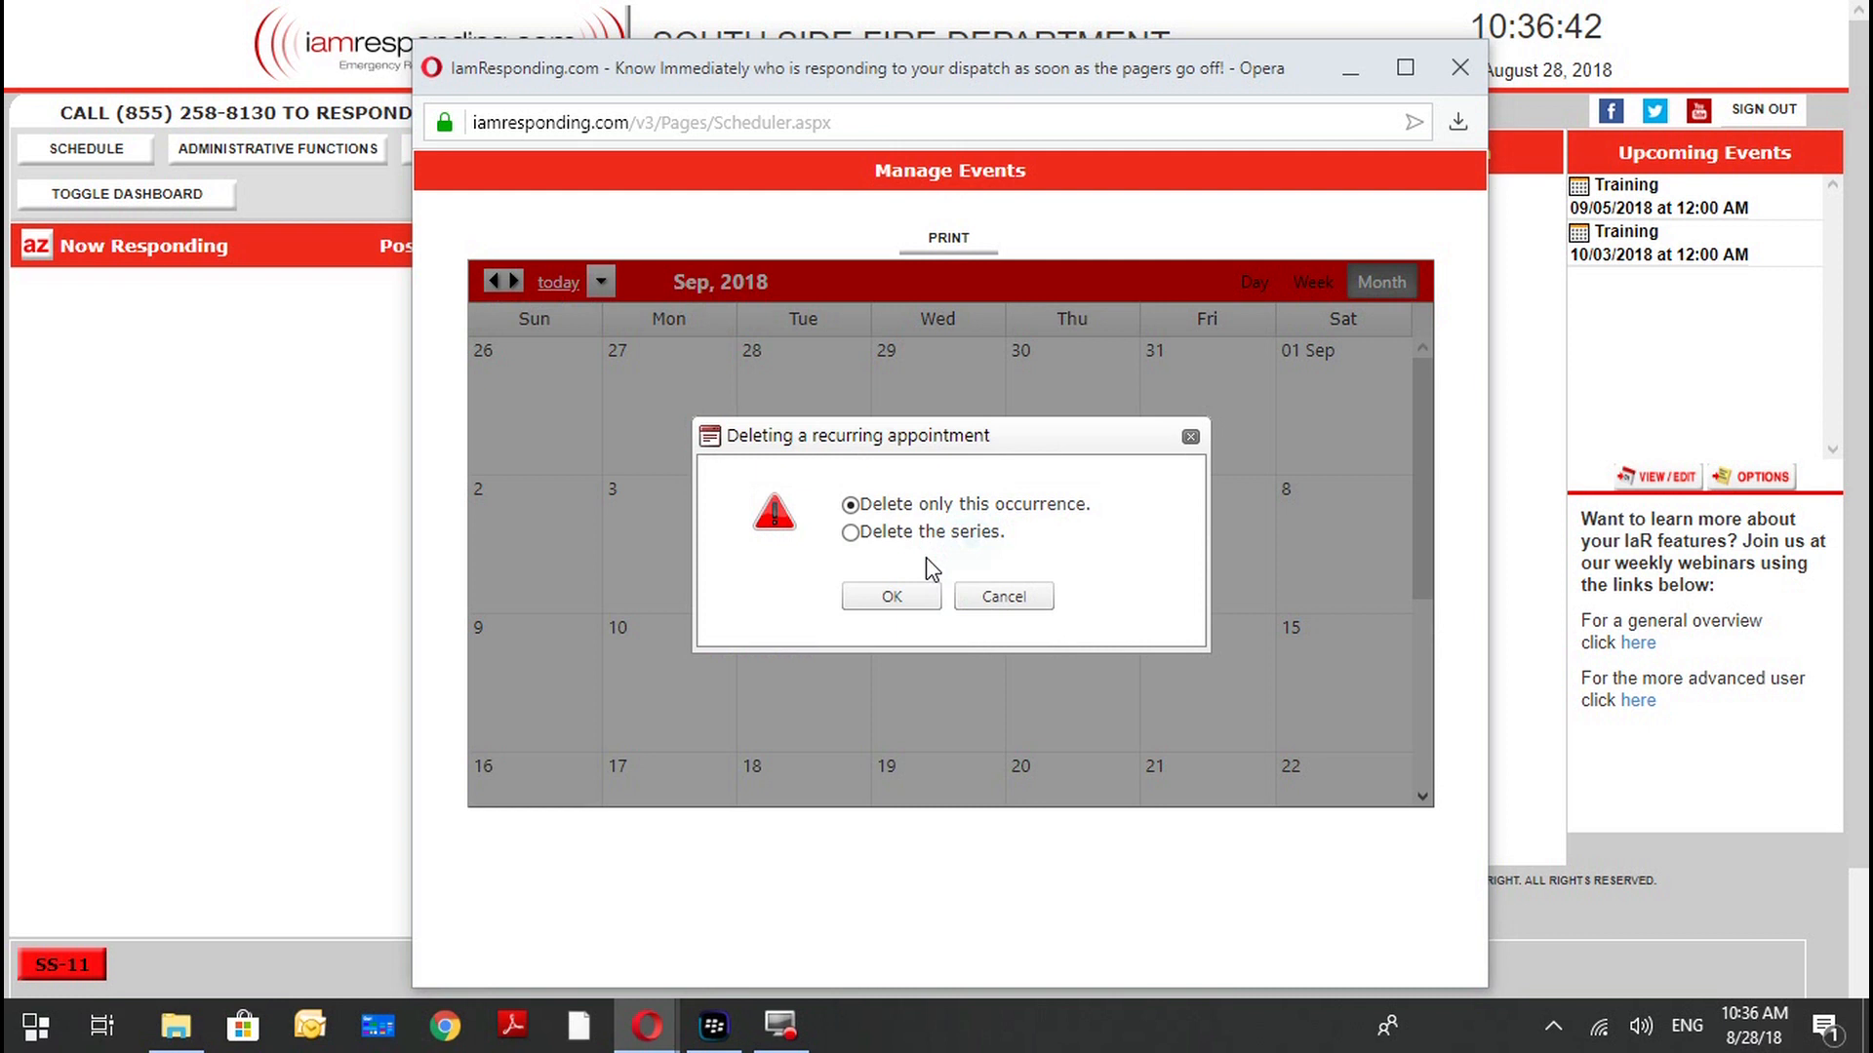
{"action": "left_click", "coordinate": [891, 596]}
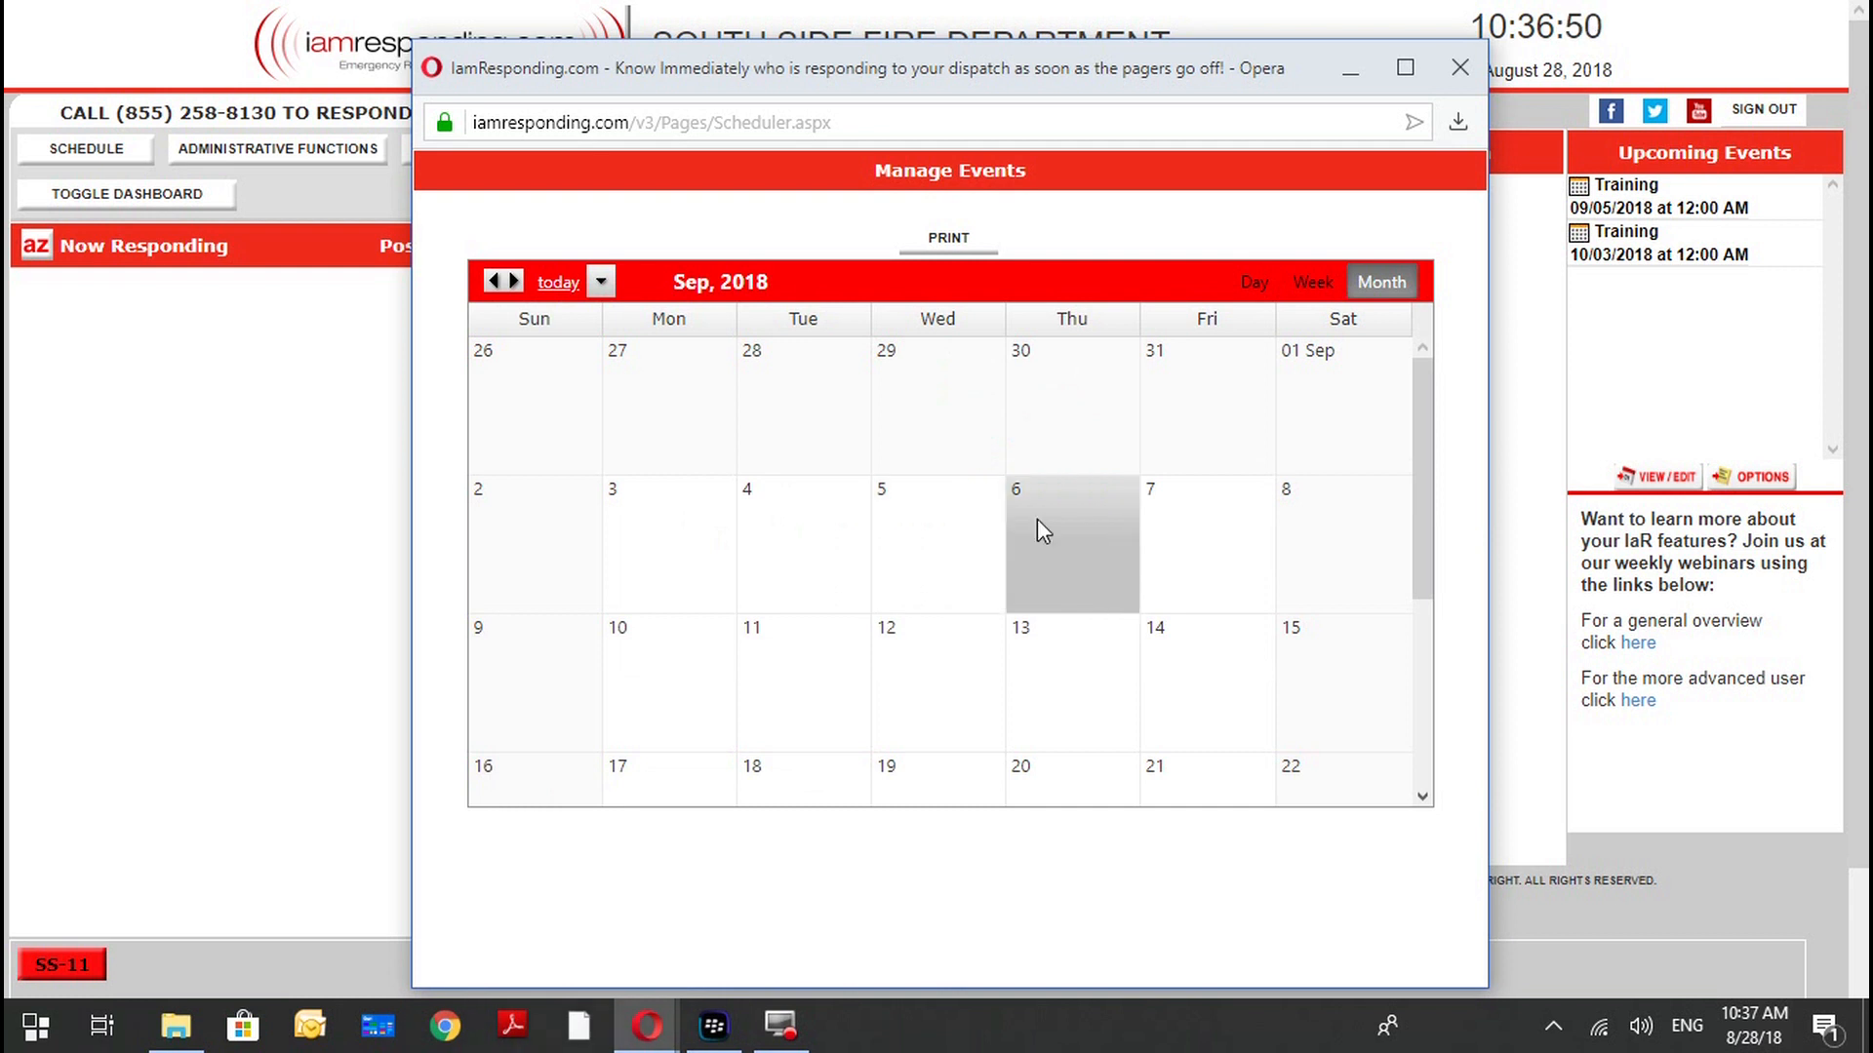
Start a new calendar event on 9/6/2018 and enter "Meeting 8 Pm tonight" as its subject.
{"action": "left_click", "coordinate": [1038, 521]}
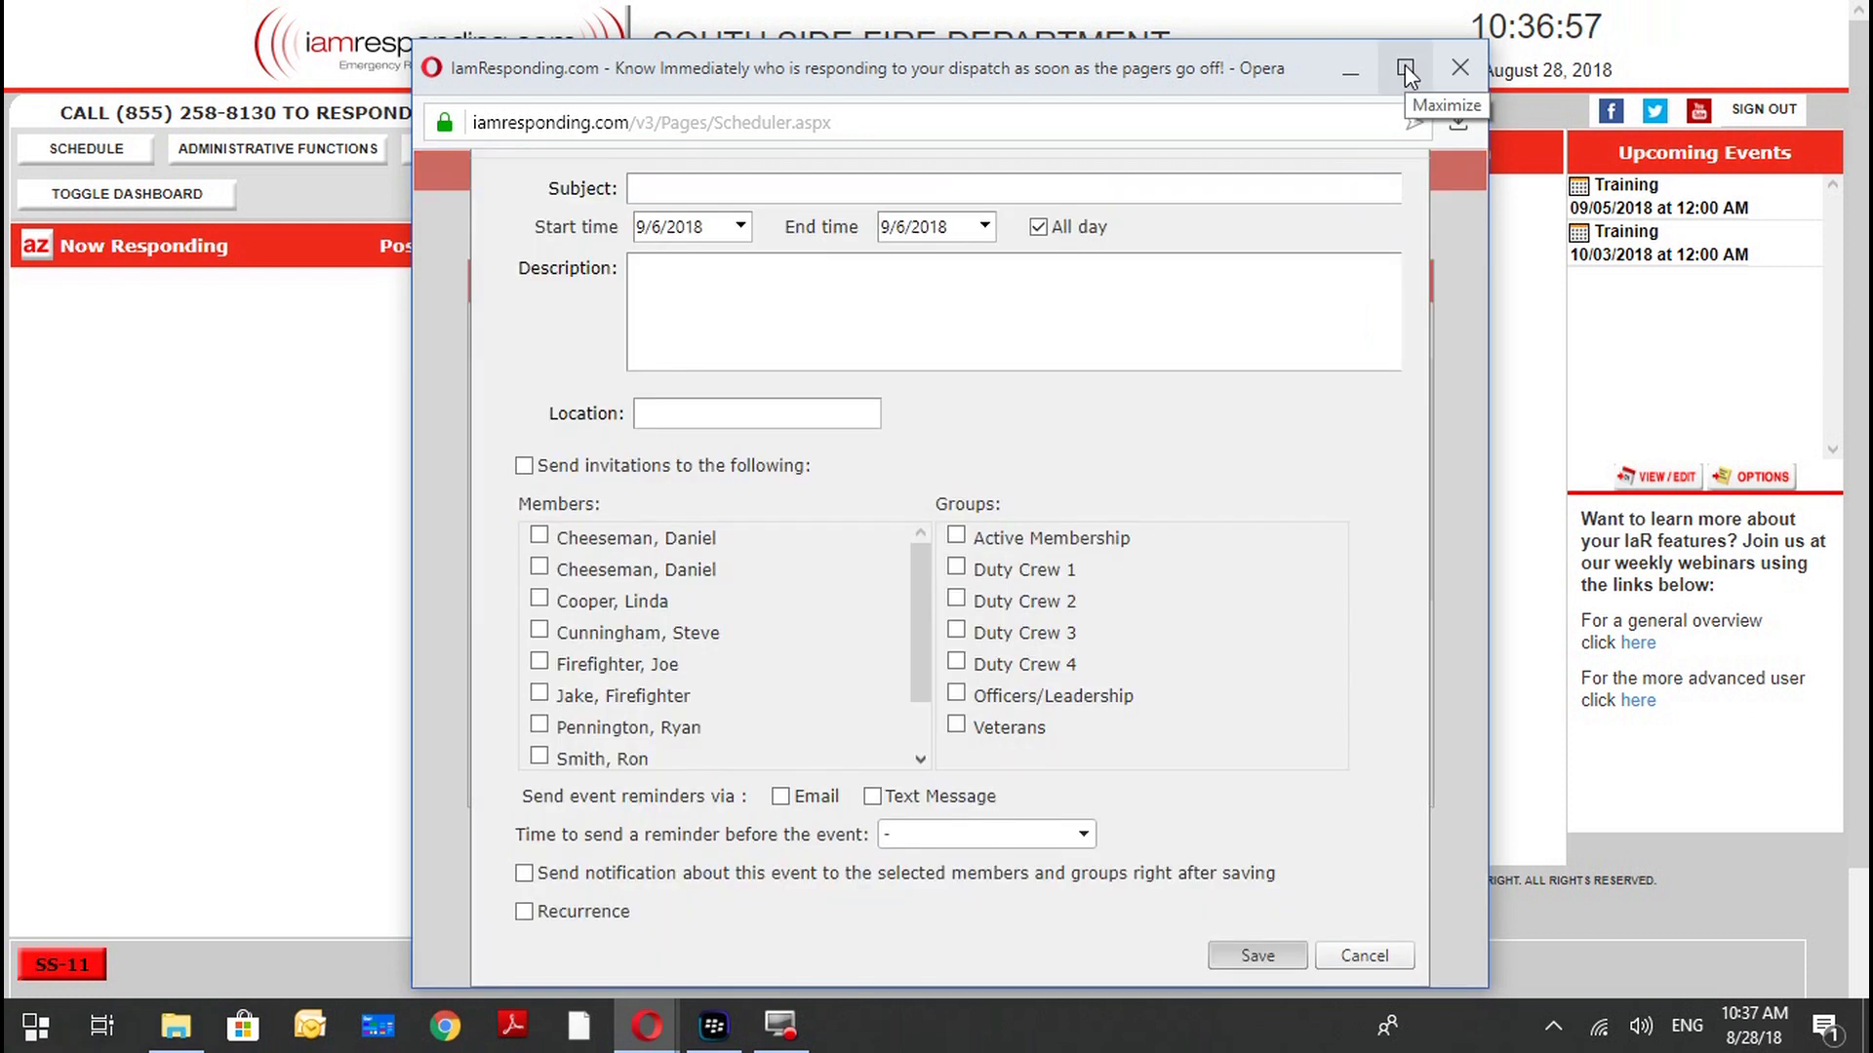
{"action": "left_click", "coordinate": [817, 187]}
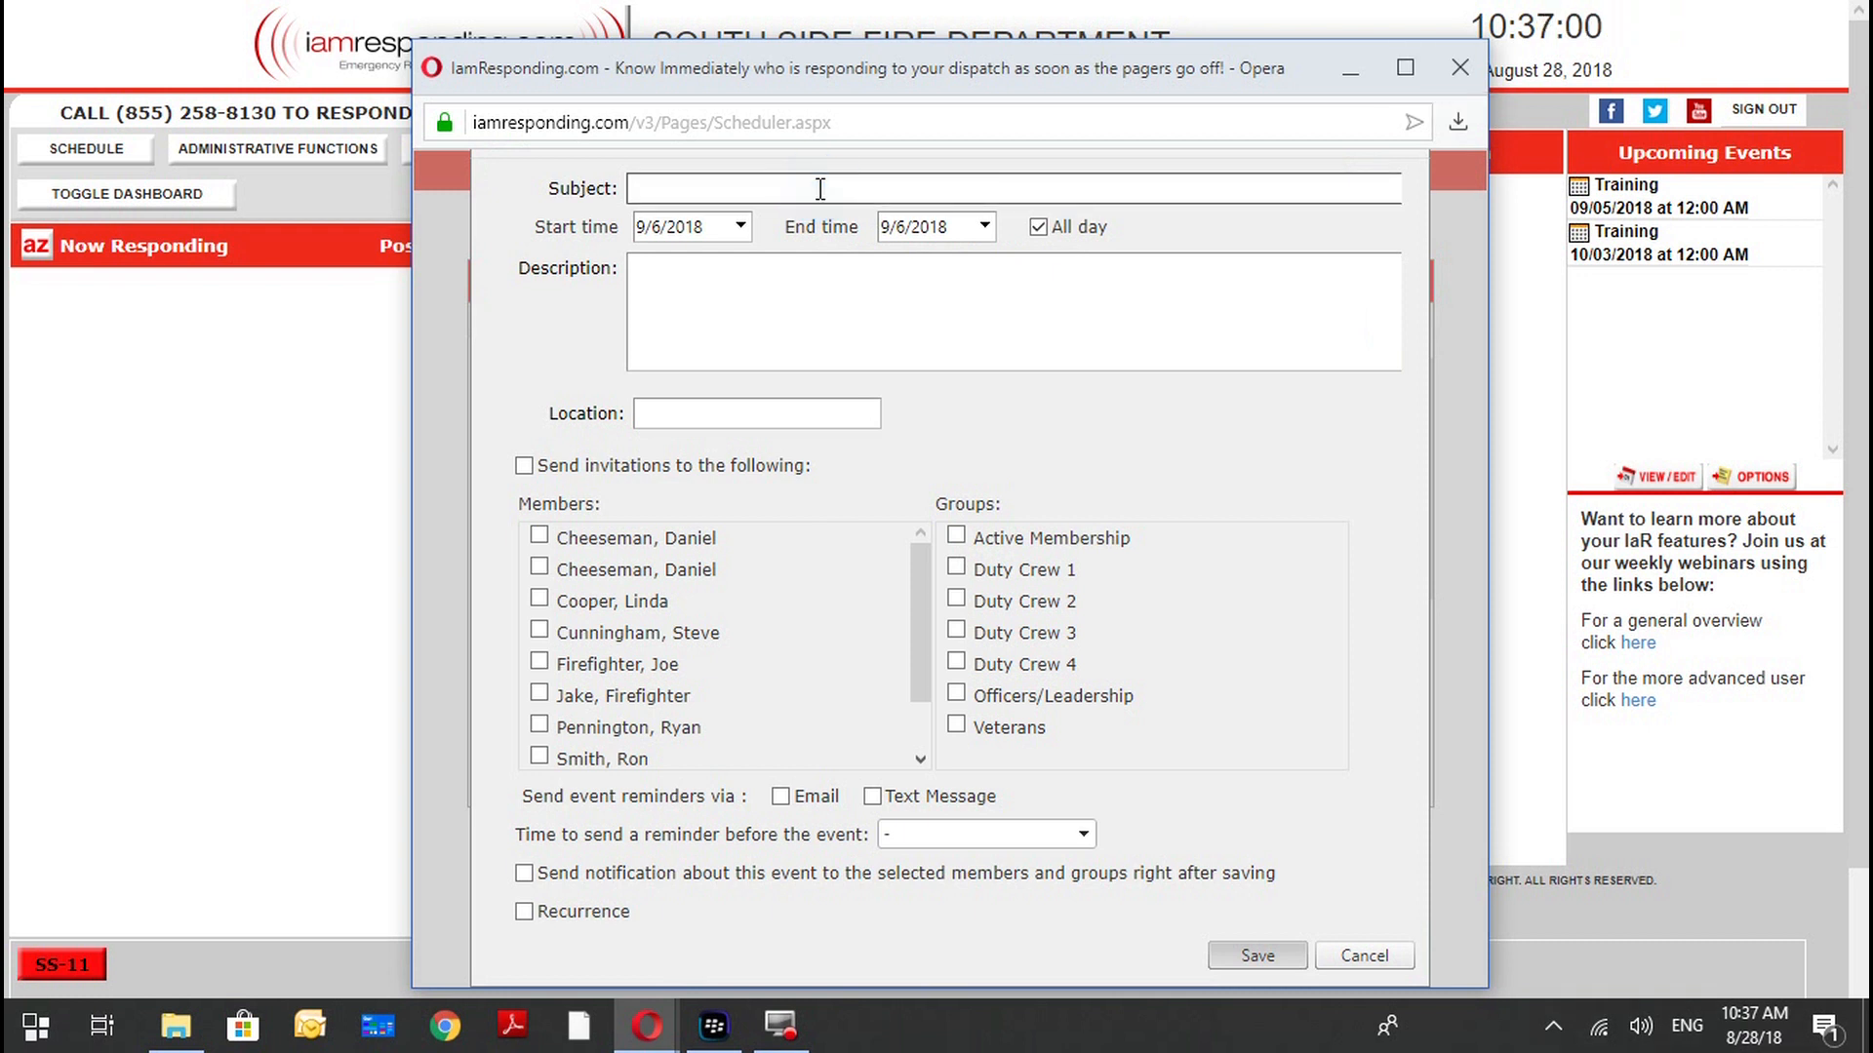
{"action": "type", "text": "Met"}
{"action": "key", "text": "BackSpace"}
{"action": "type", "text": "eting 7 P"}
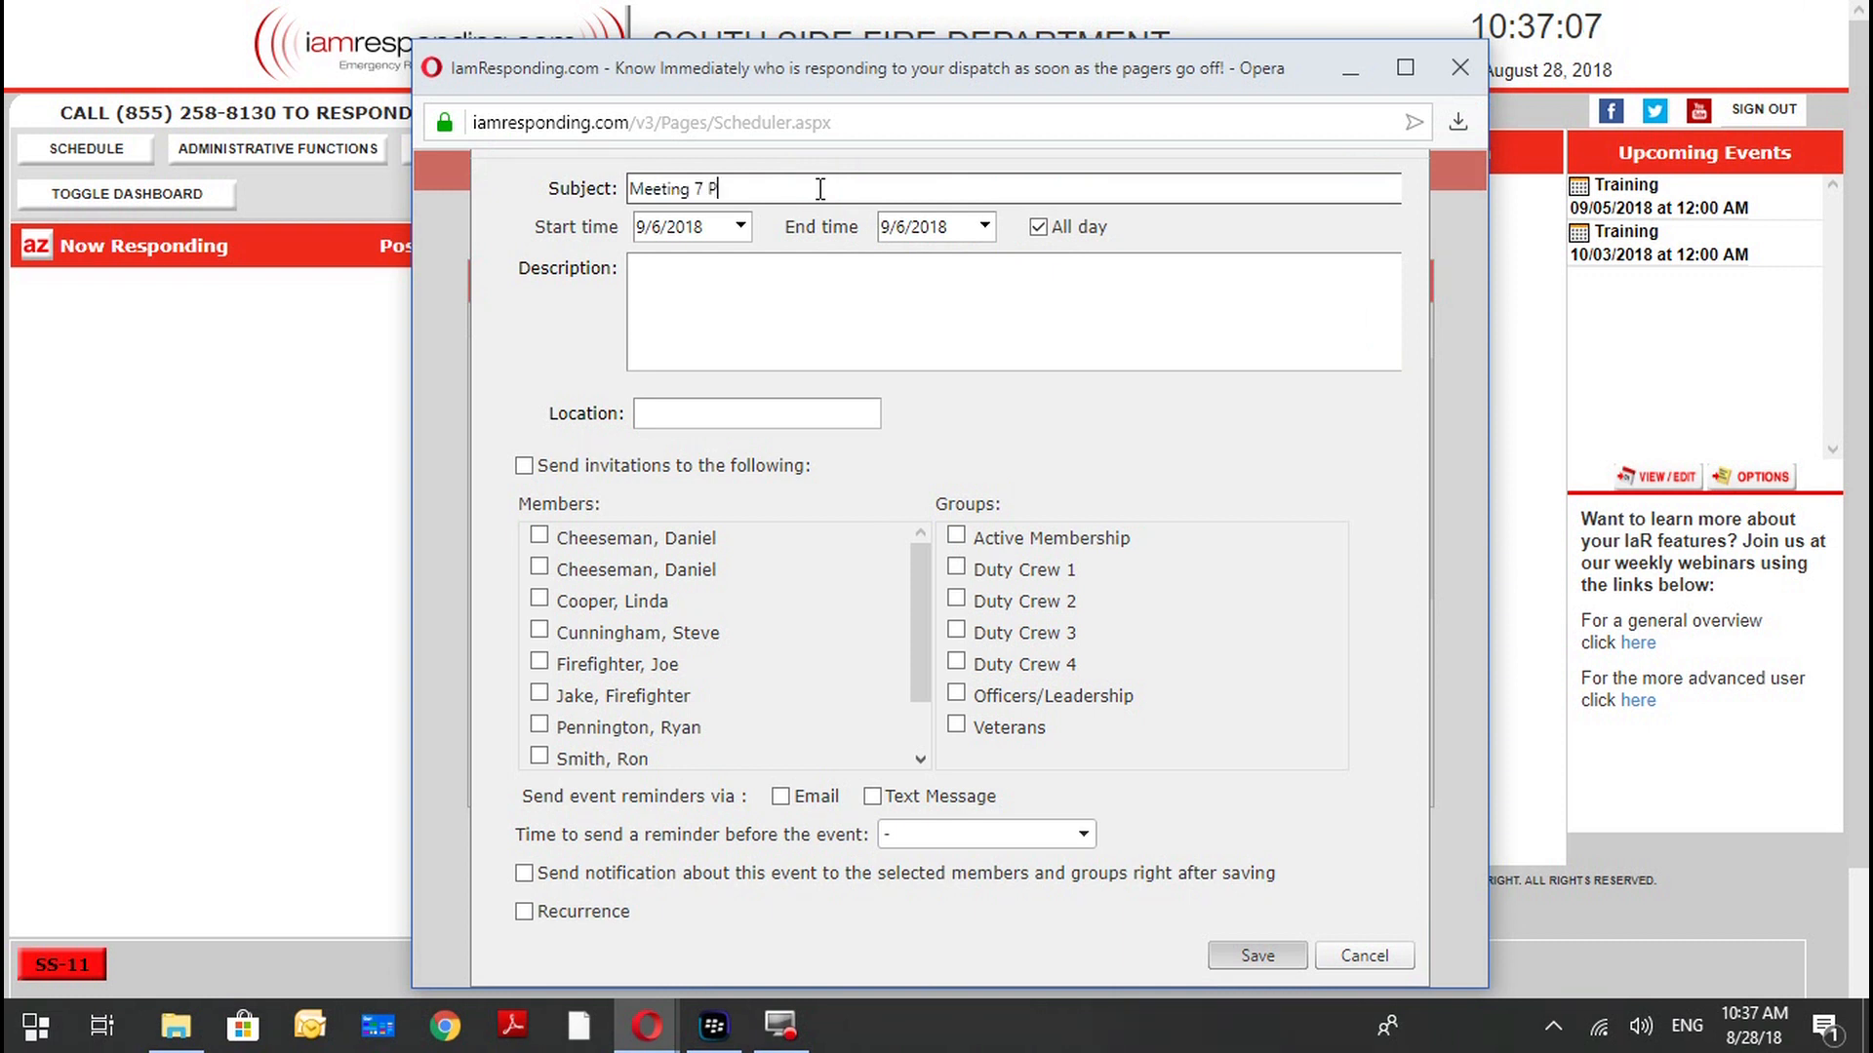
{"action": "type", "text": "M"}
{"action": "key", "text": "BackSpace"}
{"action": "key", "text": "BackSpace"}
{"action": "key", "text": "BackSpace"}
{"action": "key", "text": "BackSpace"}
{"action": "type", "text": "8 Pm Tn"}
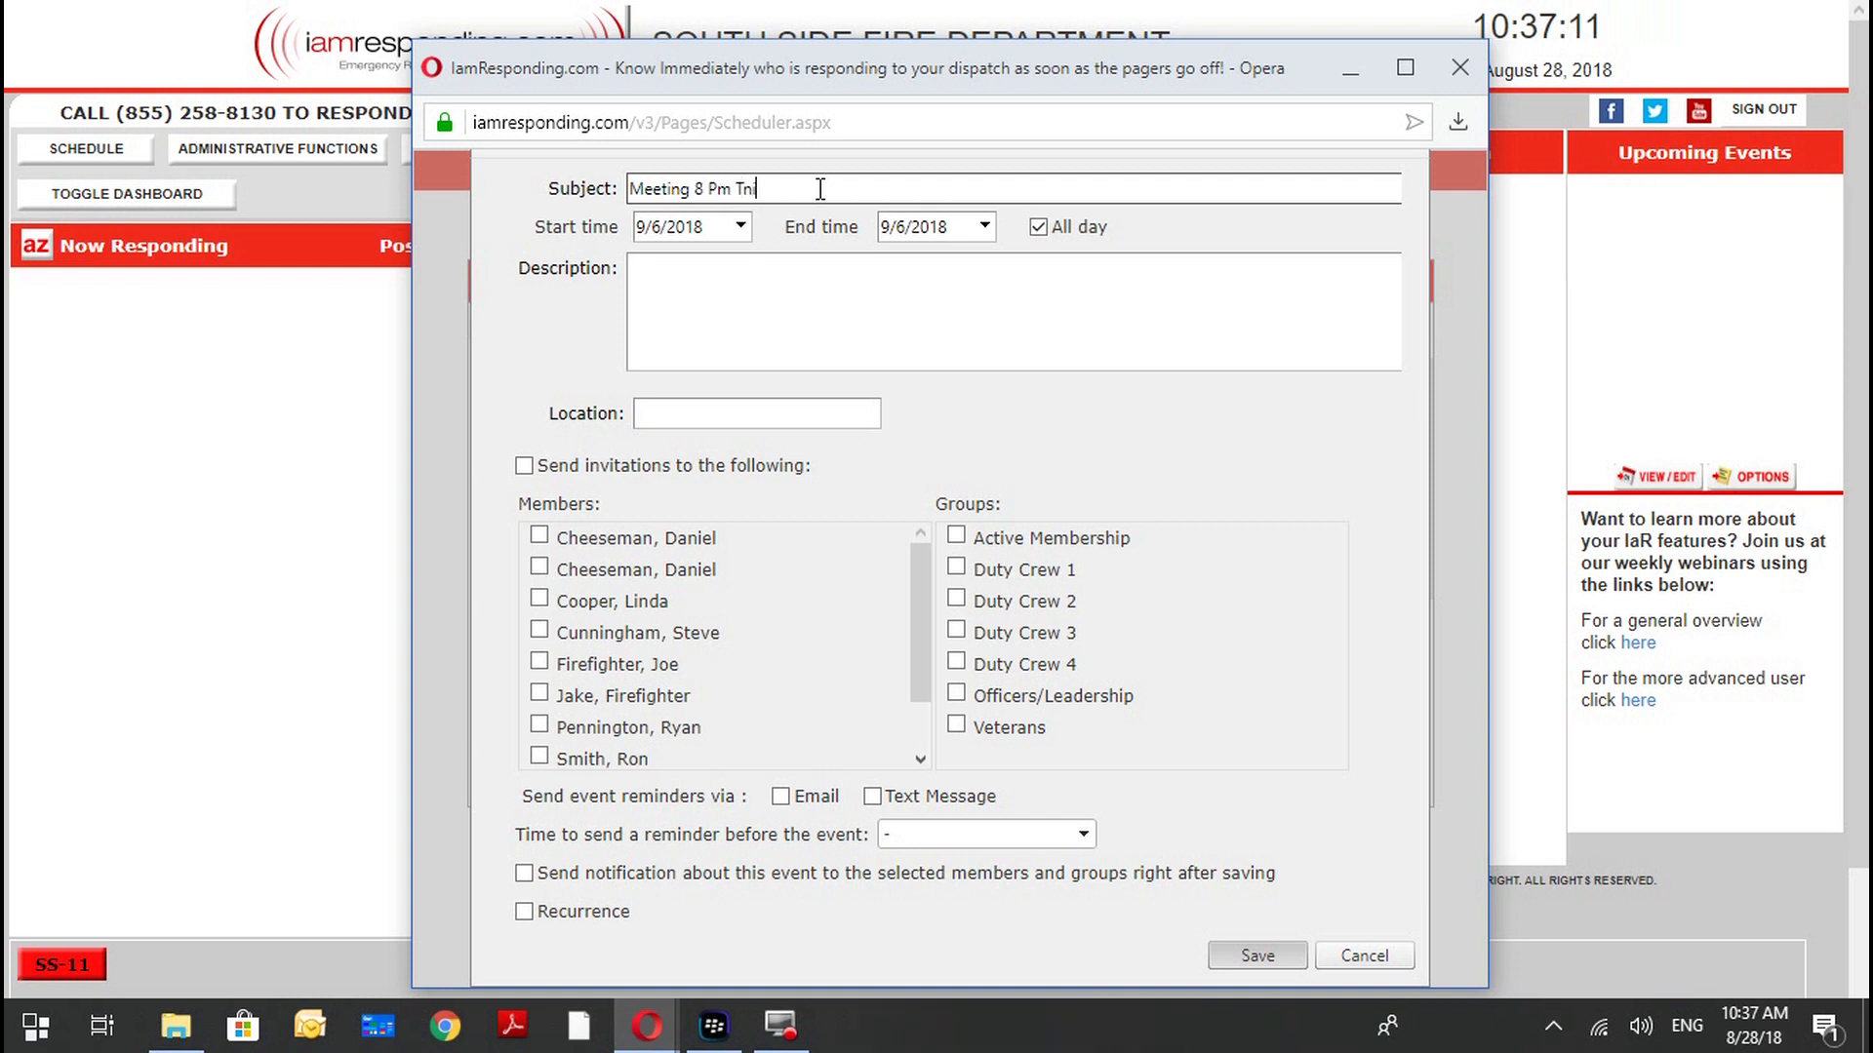
{"action": "key", "text": "BackSpace"}
{"action": "key", "text": "BackSpace"}
{"action": "type", "text": "tonight"}
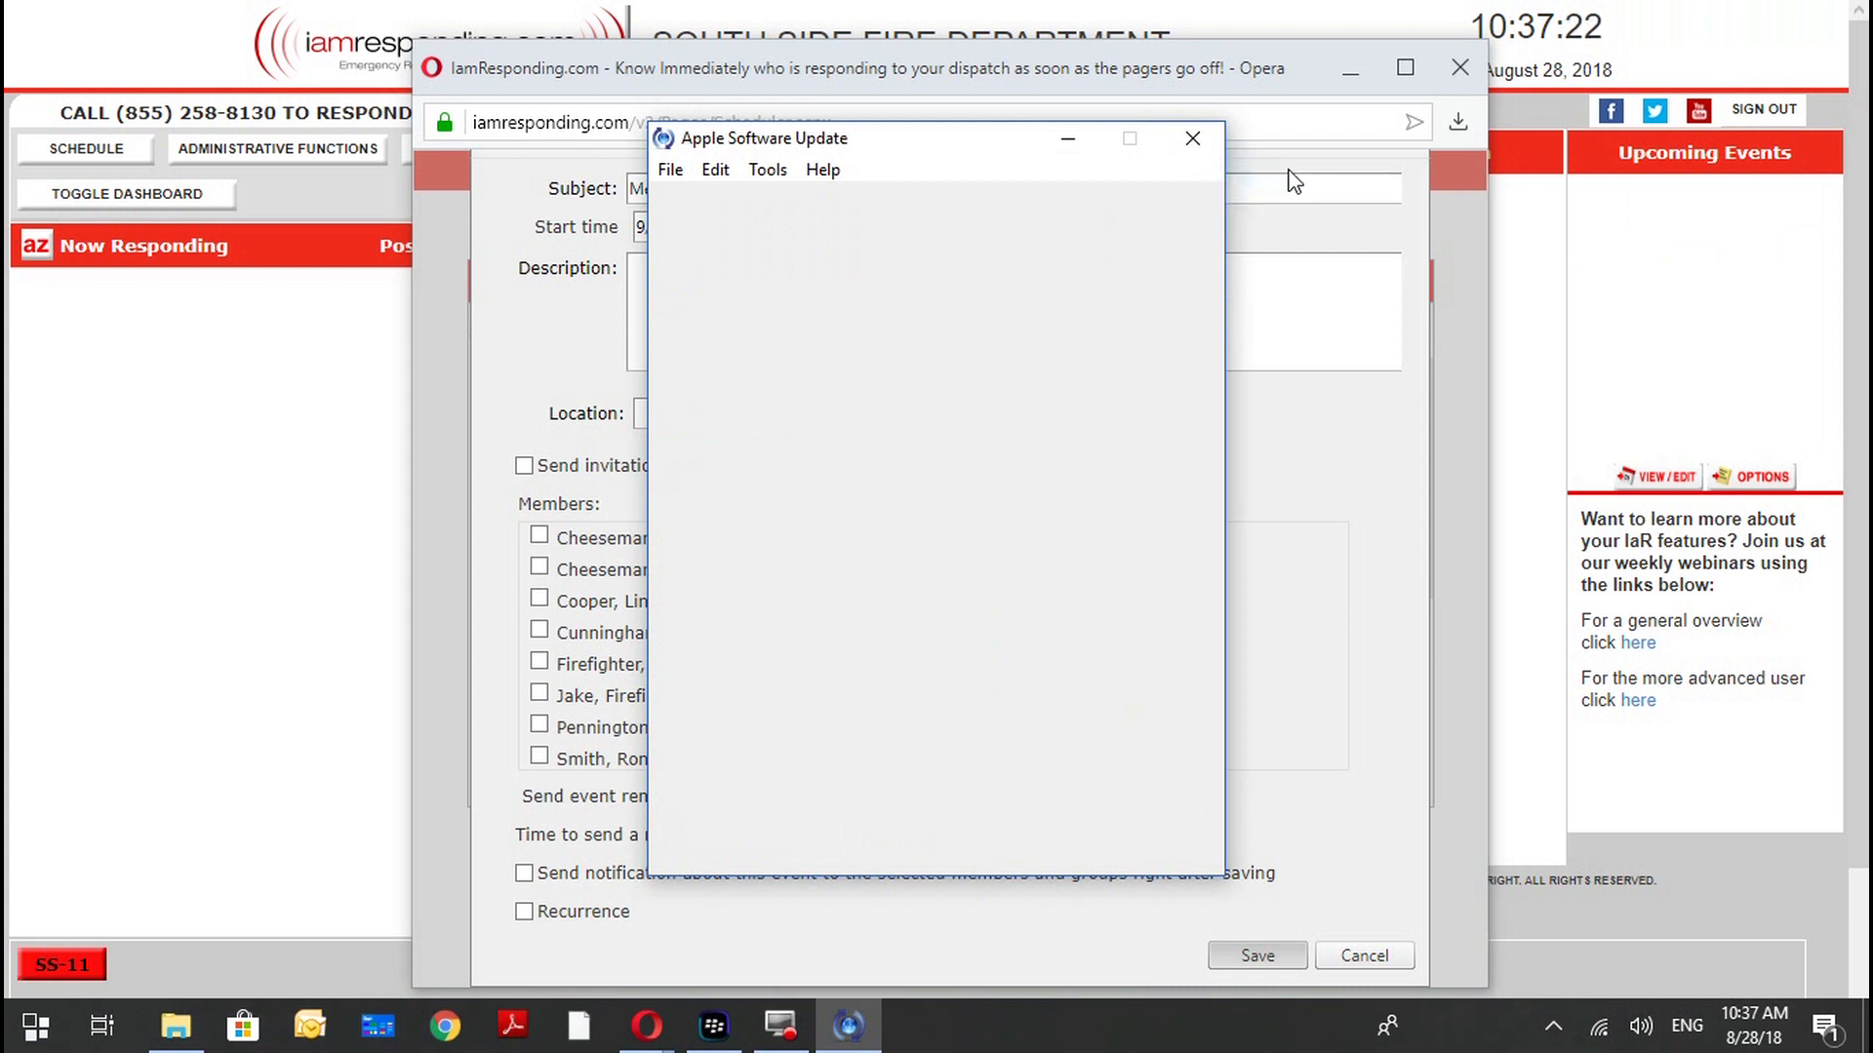
Correct the event's subject to read "Meeting 8 PM Tonight".
{"action": "left_click", "coordinate": [727, 189]}
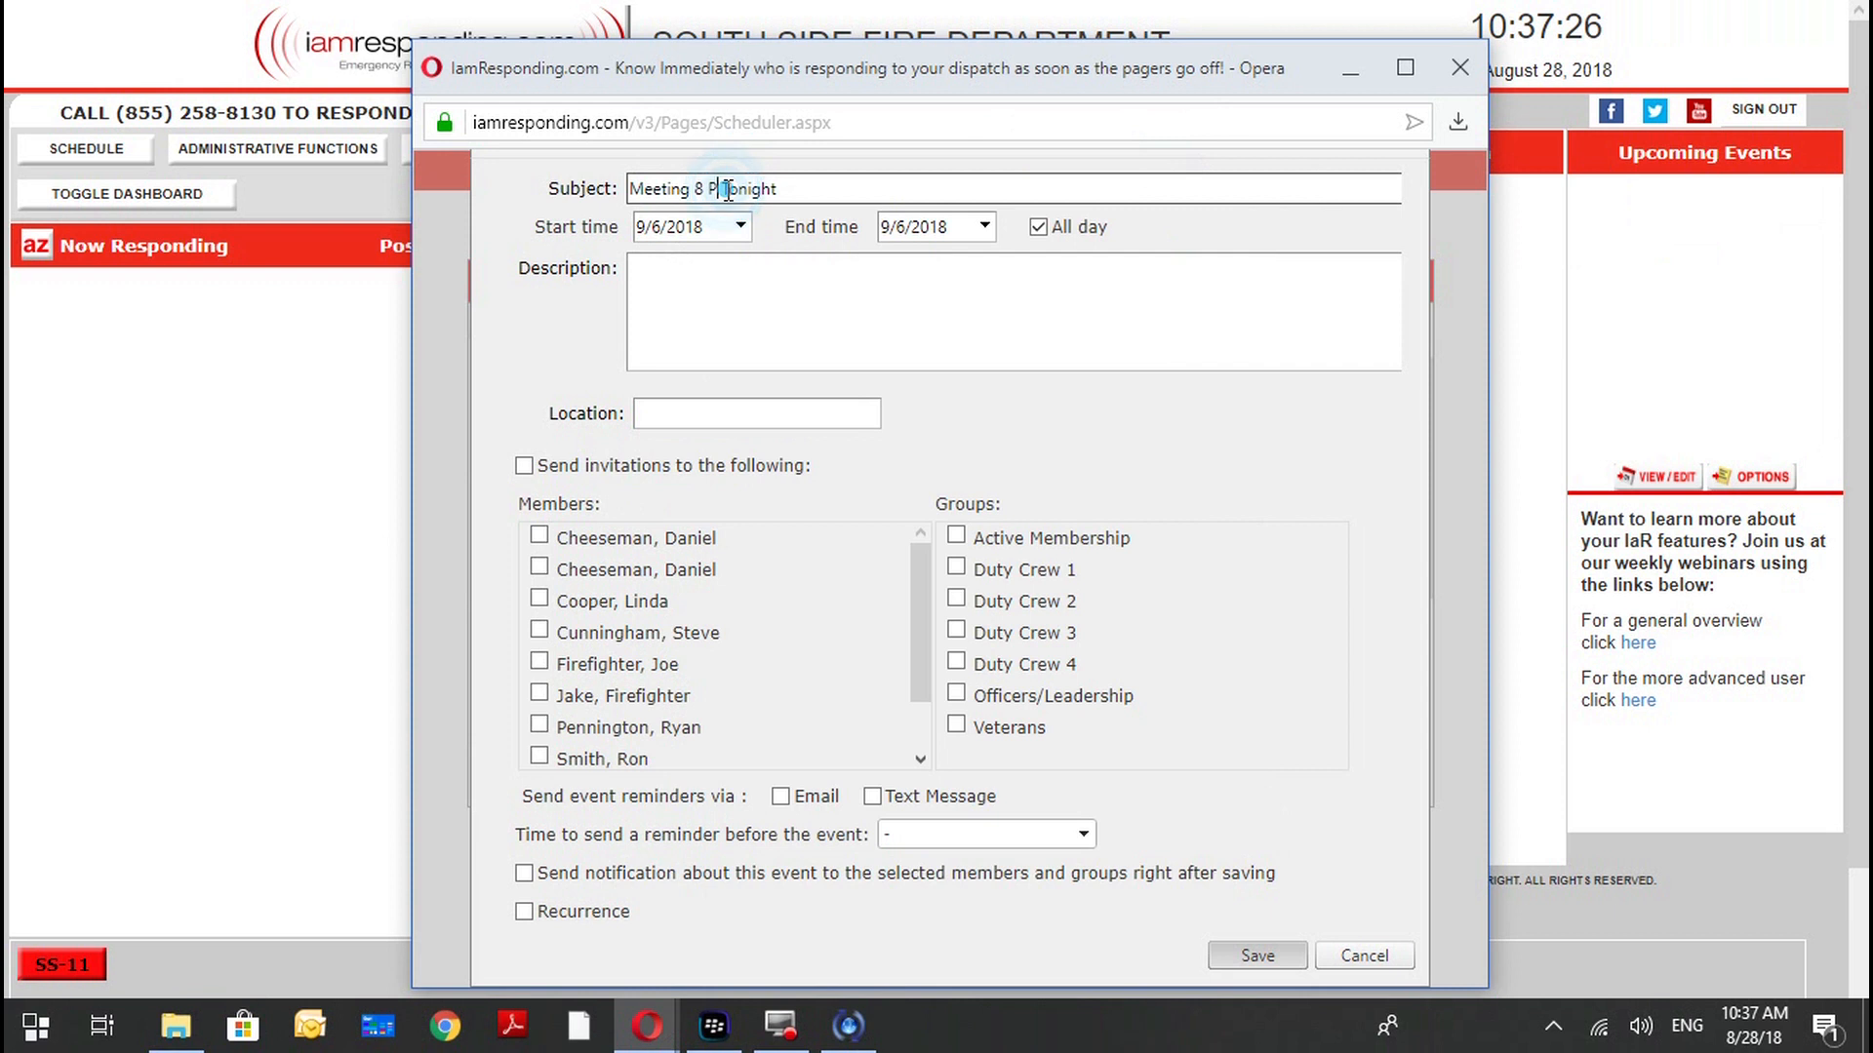
{"action": "type", "text": "M"}
{"action": "left_click", "coordinate": [738, 280]}
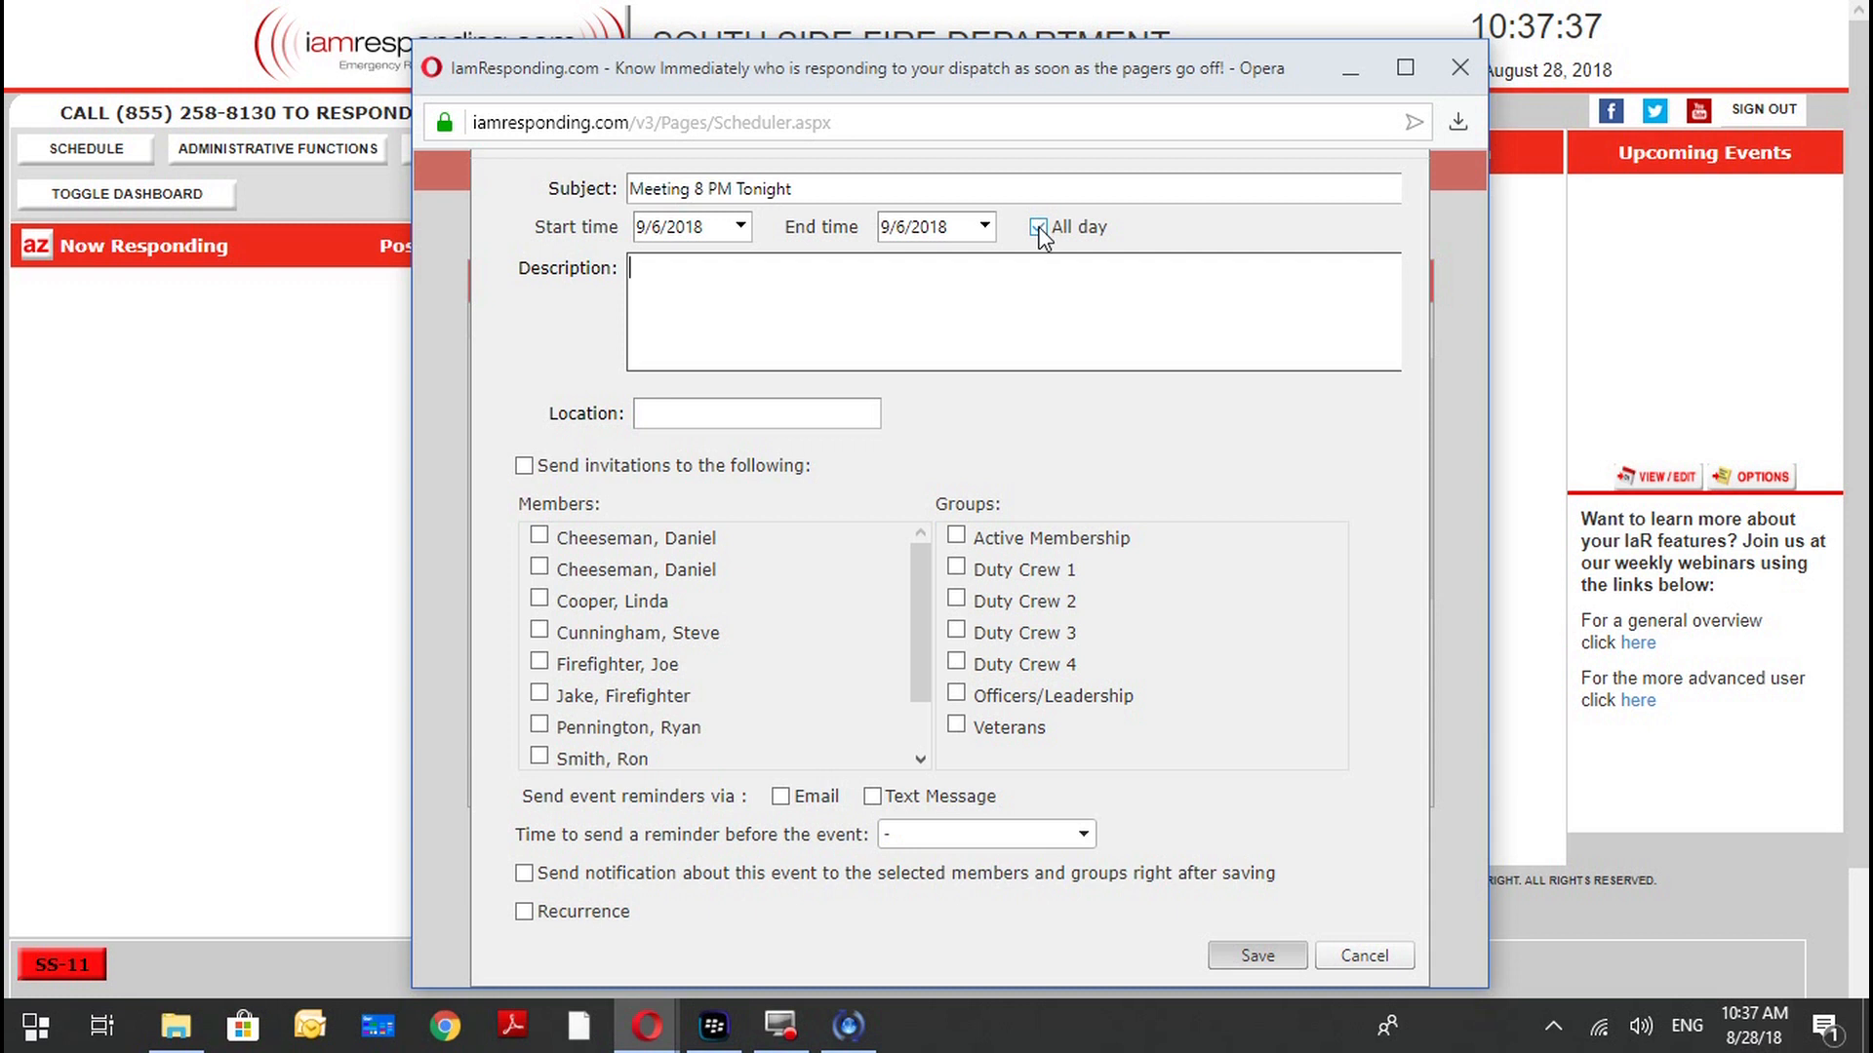
Turn off the all-day option and set the event to run from 8:00 PM to 9:30 PM on 9/6/2018.
{"action": "left_click", "coordinate": [1038, 229]}
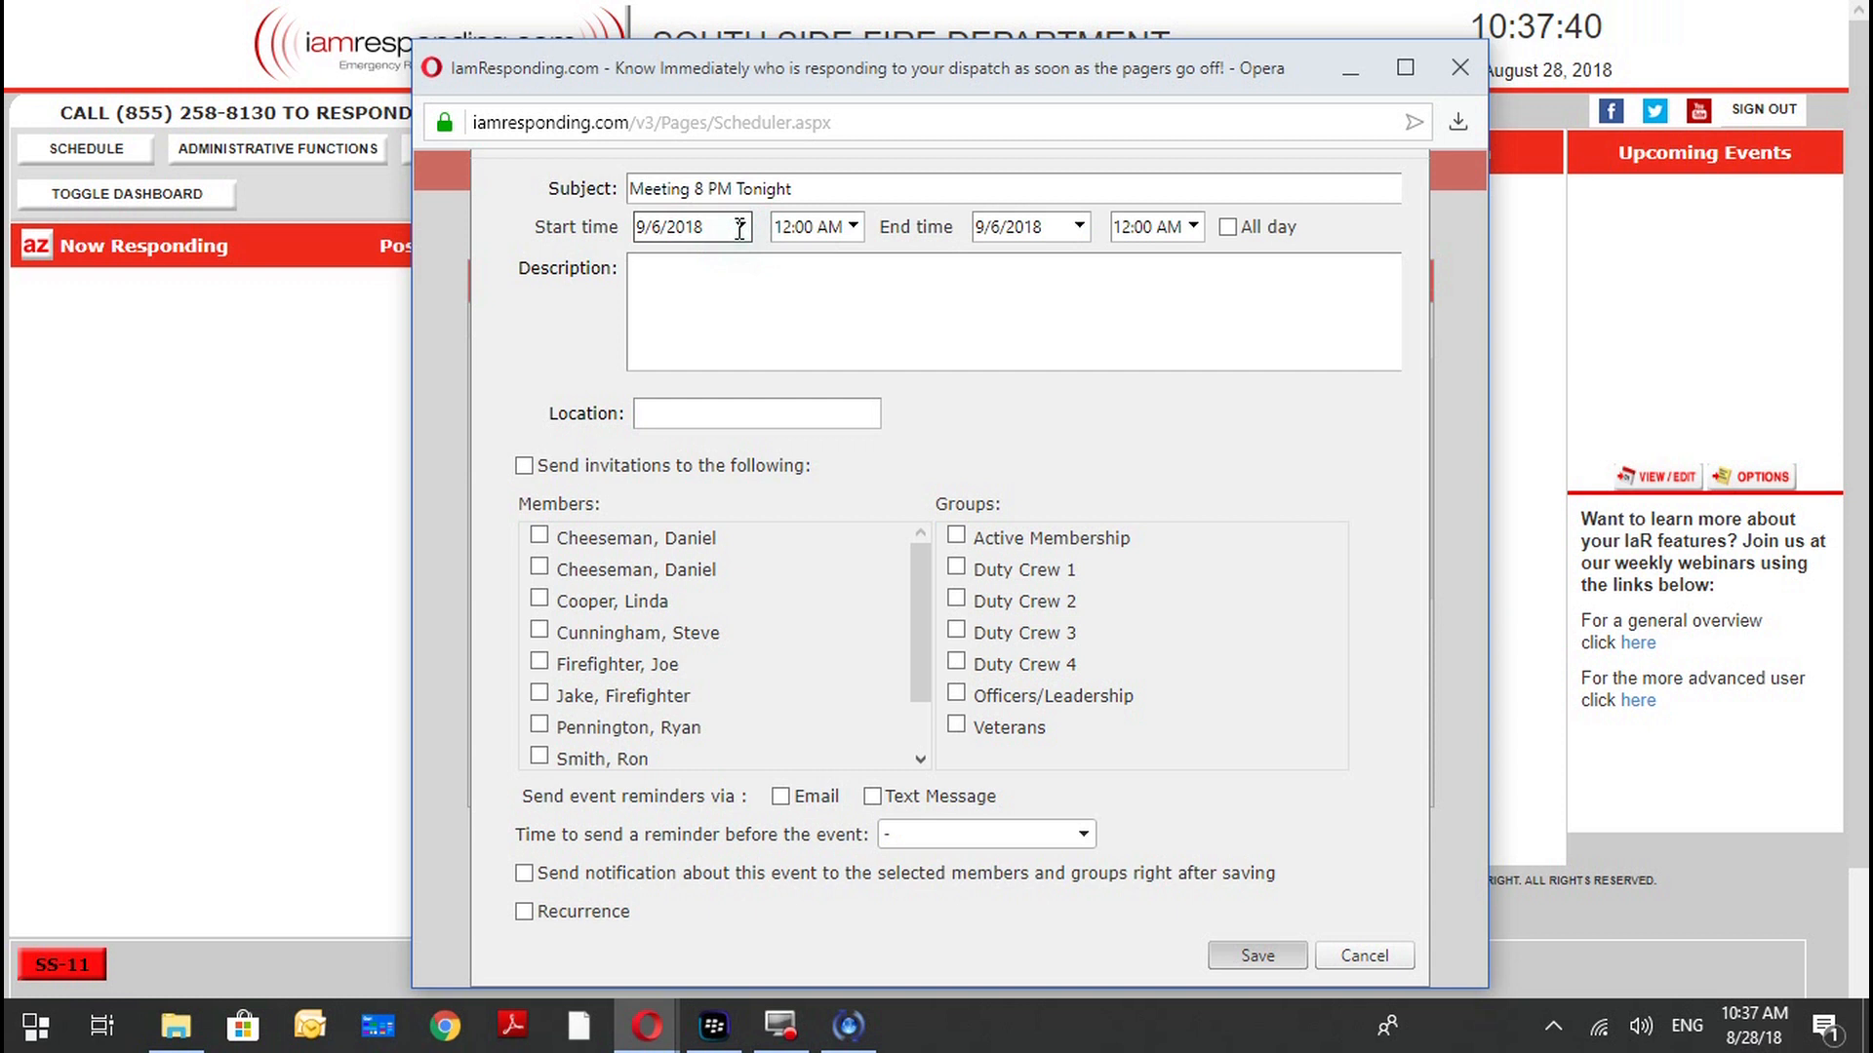
{"action": "left_click", "coordinate": [1051, 327]}
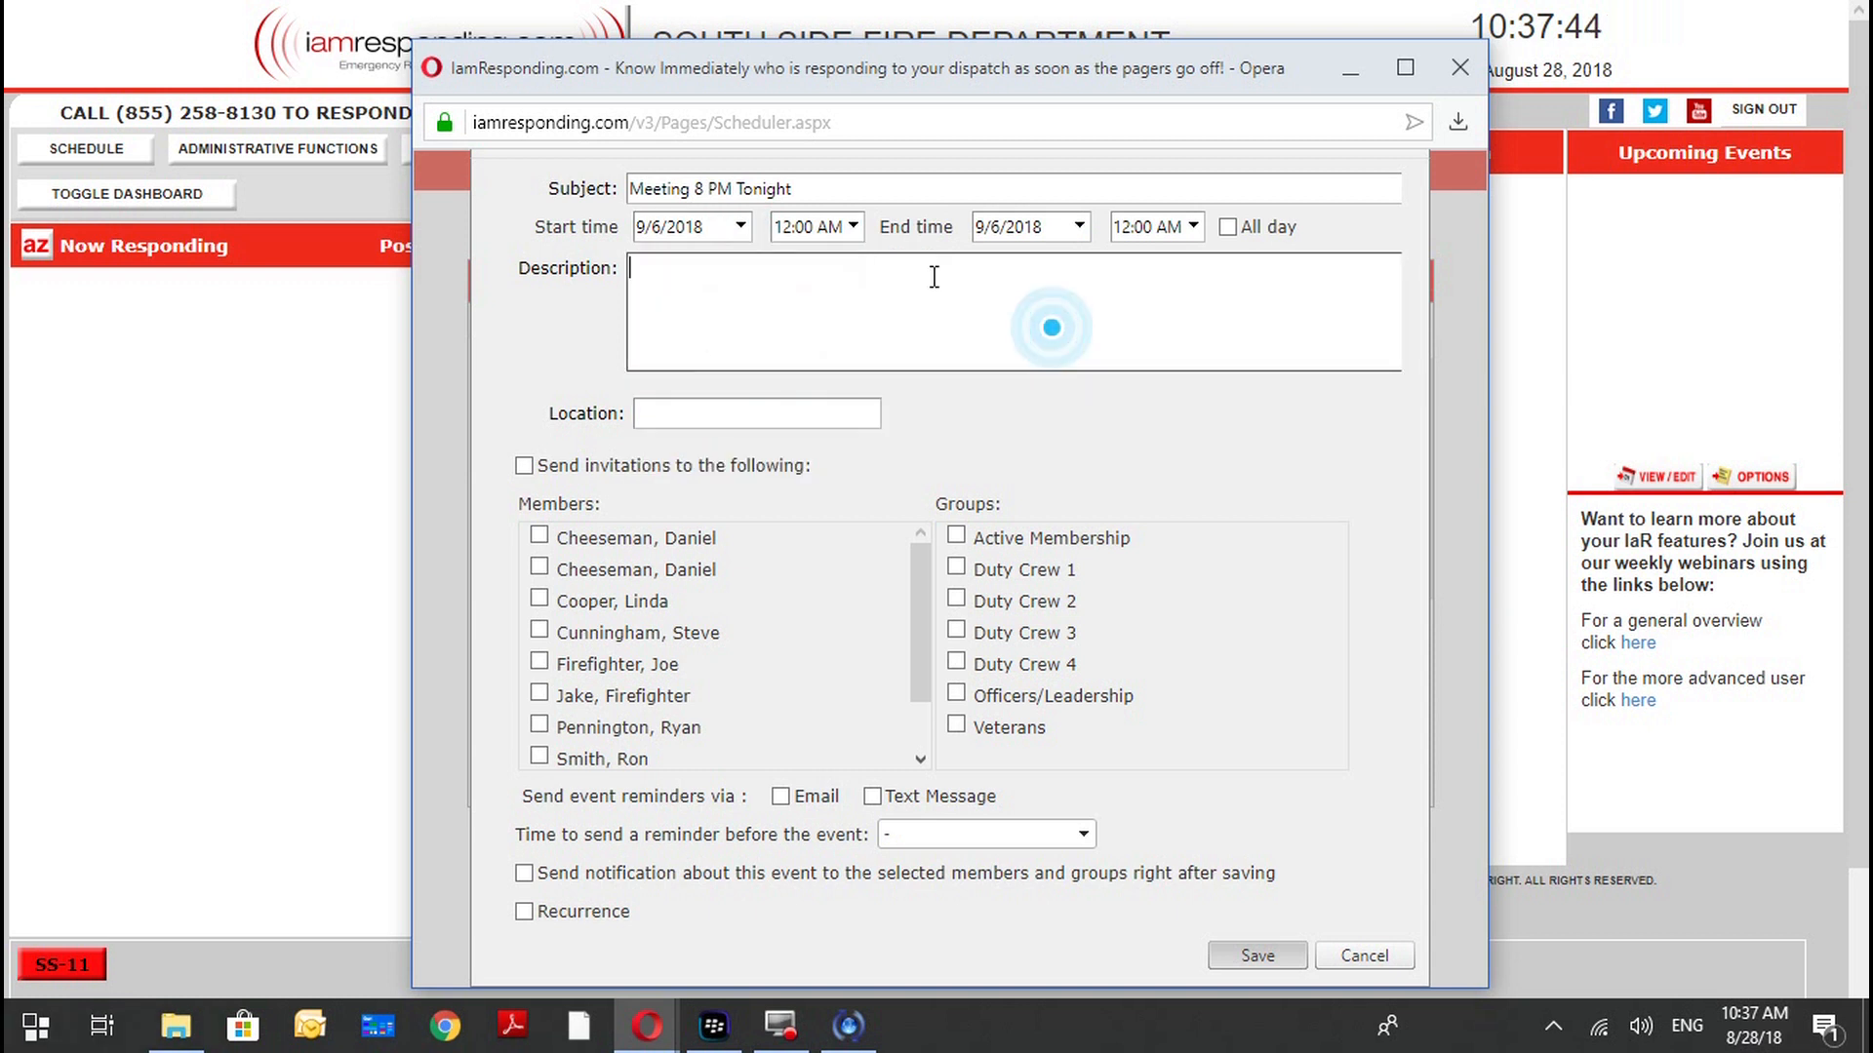
{"action": "left_click", "coordinate": [1074, 372]}
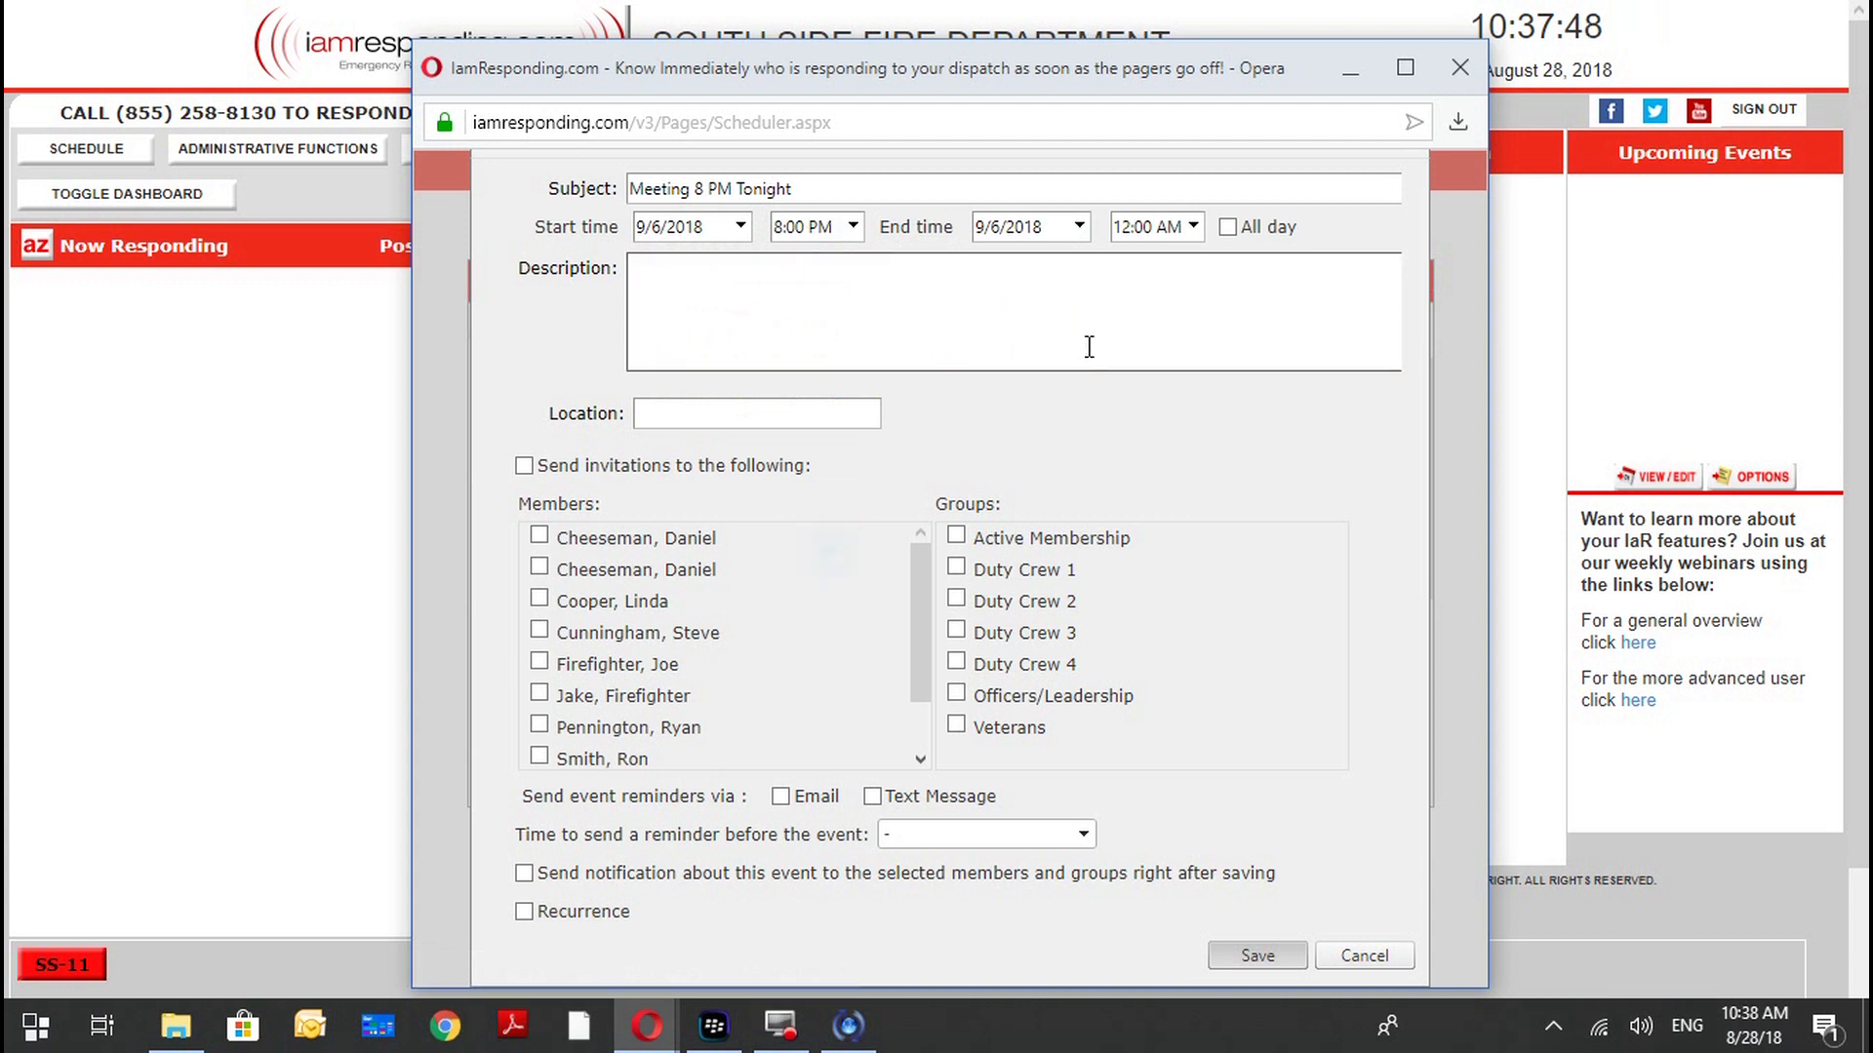
{"action": "left_click", "coordinate": [1078, 226]}
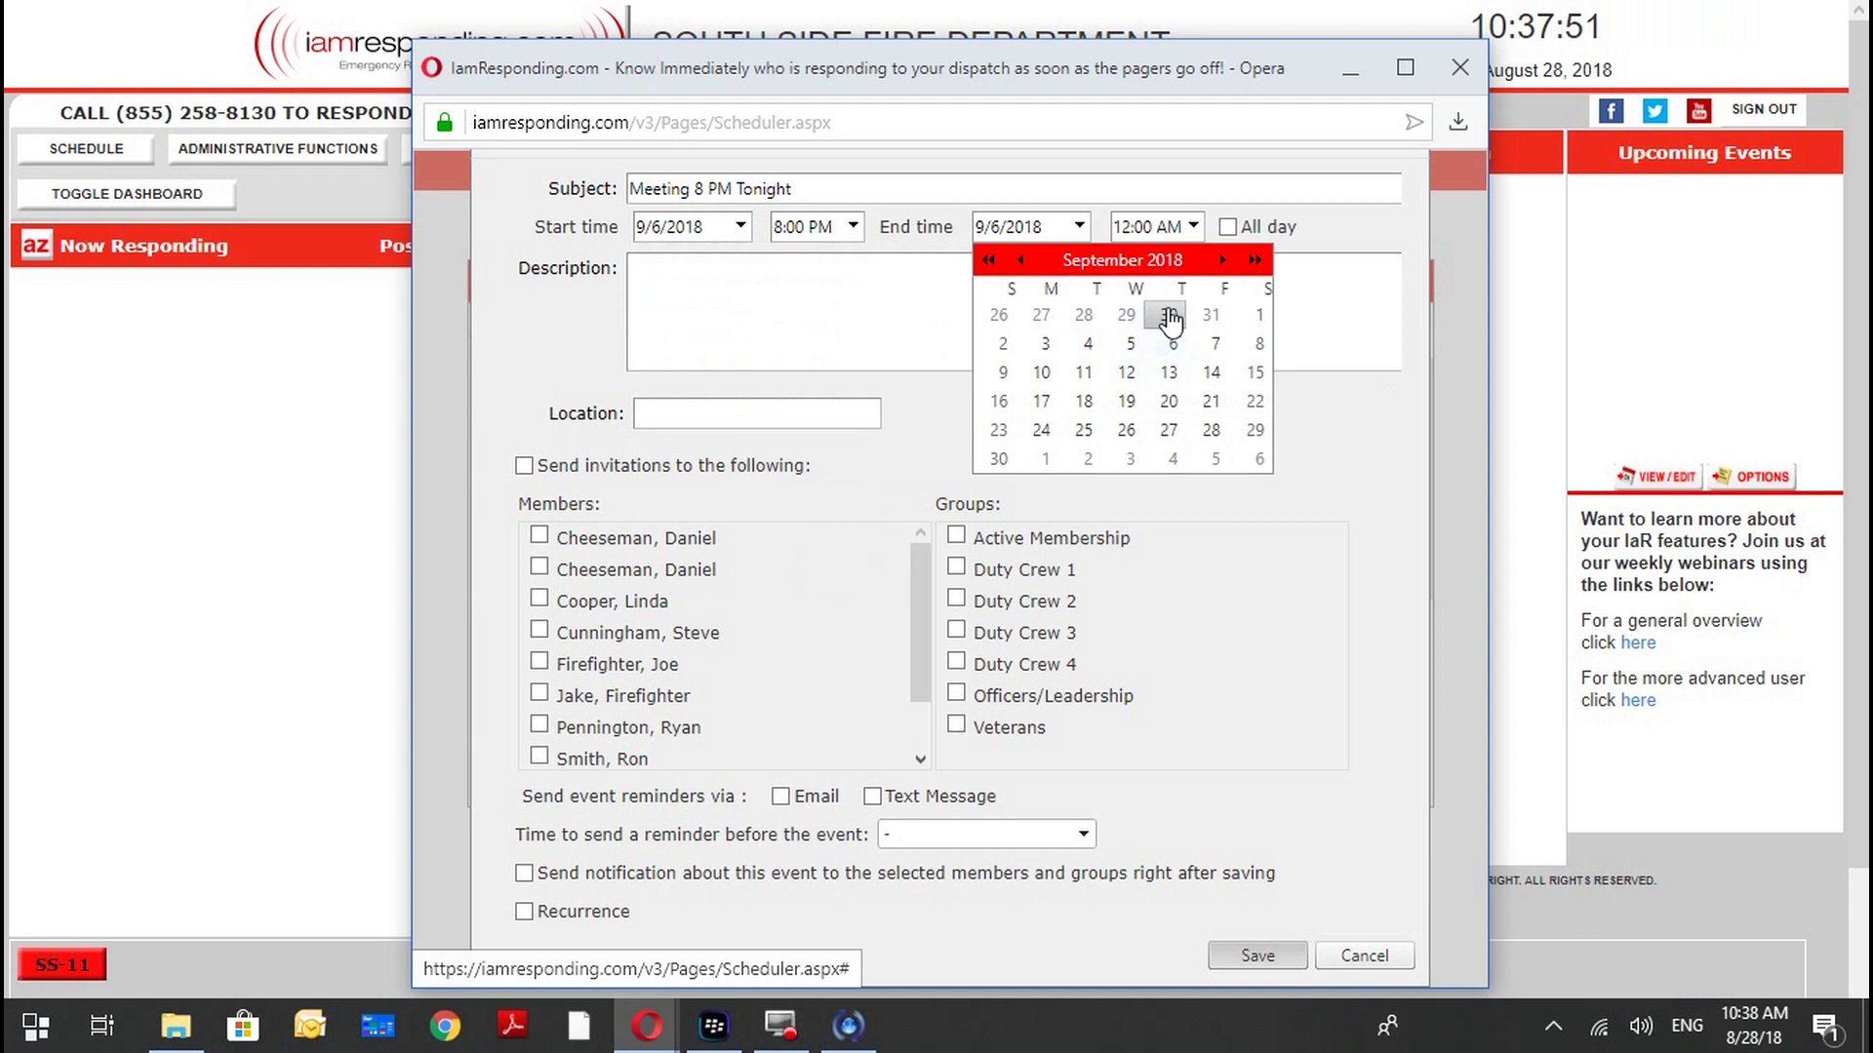
{"action": "left_click", "coordinate": [1193, 226]}
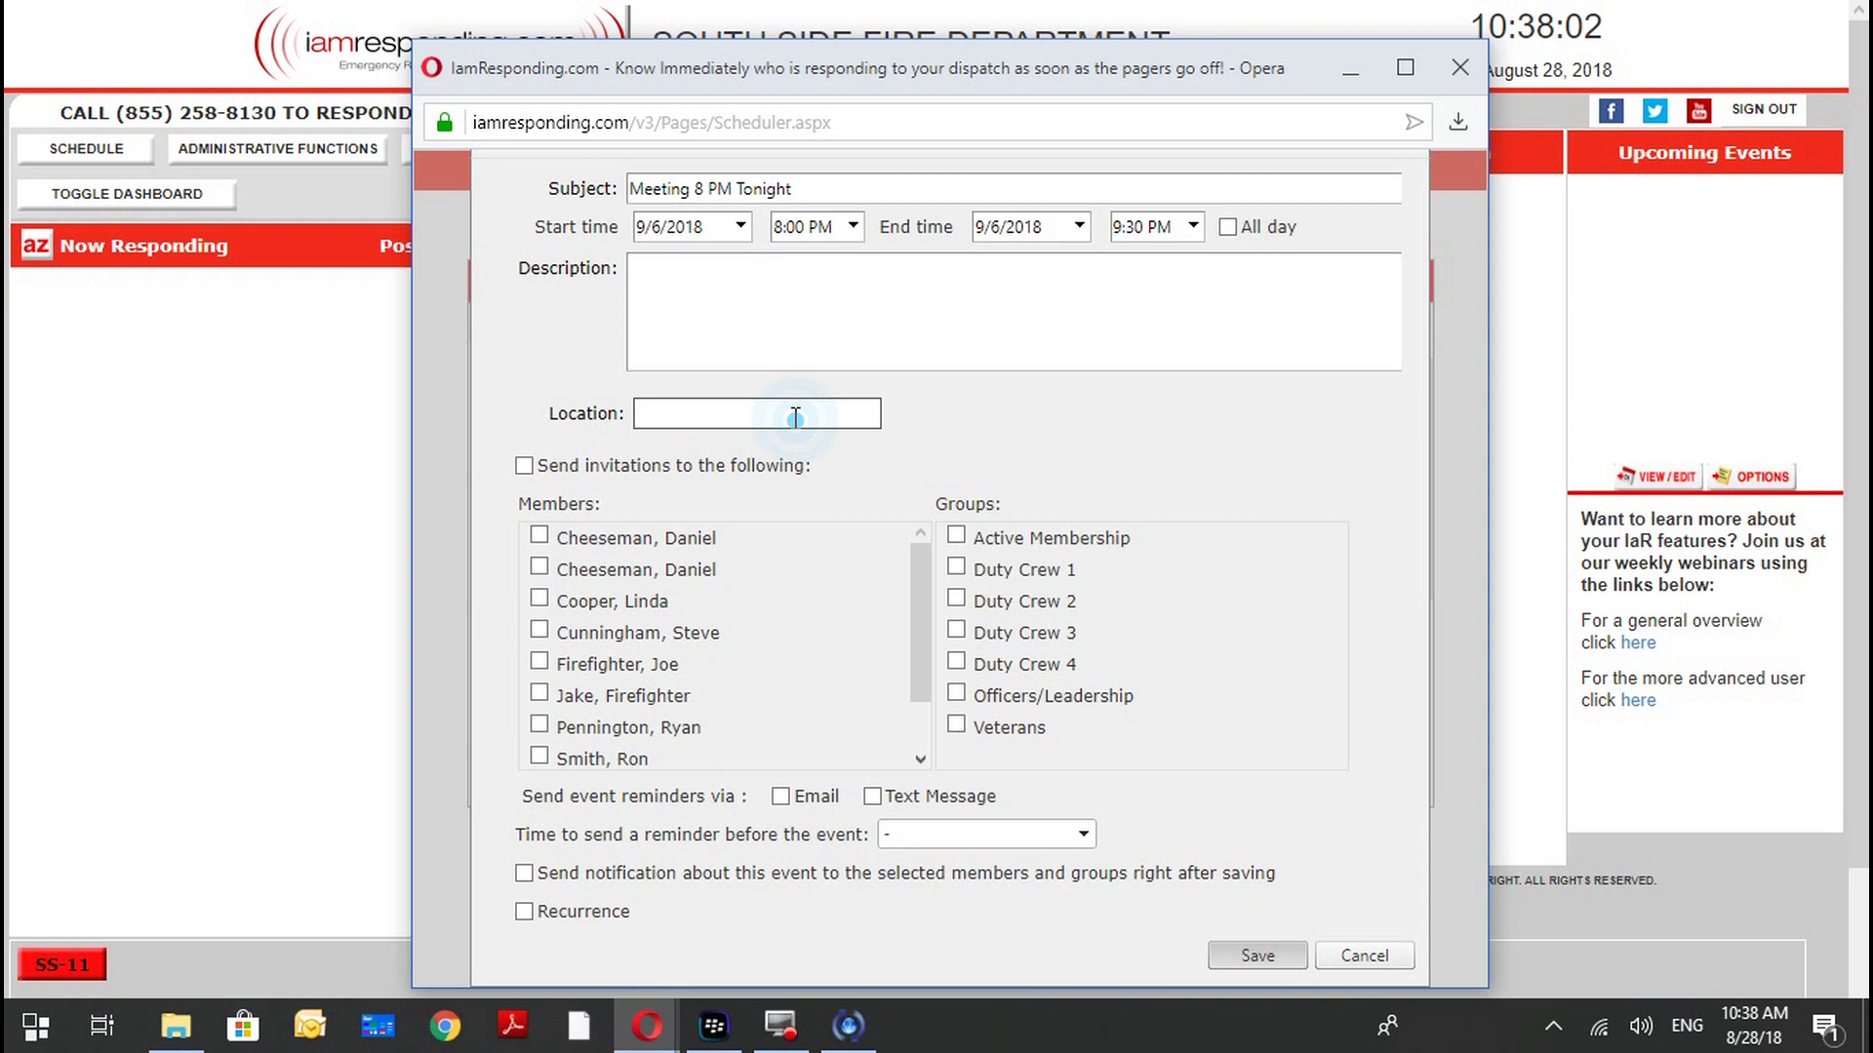
Set the event's location to "South Side Station".
{"action": "type", "text": "Brid"}
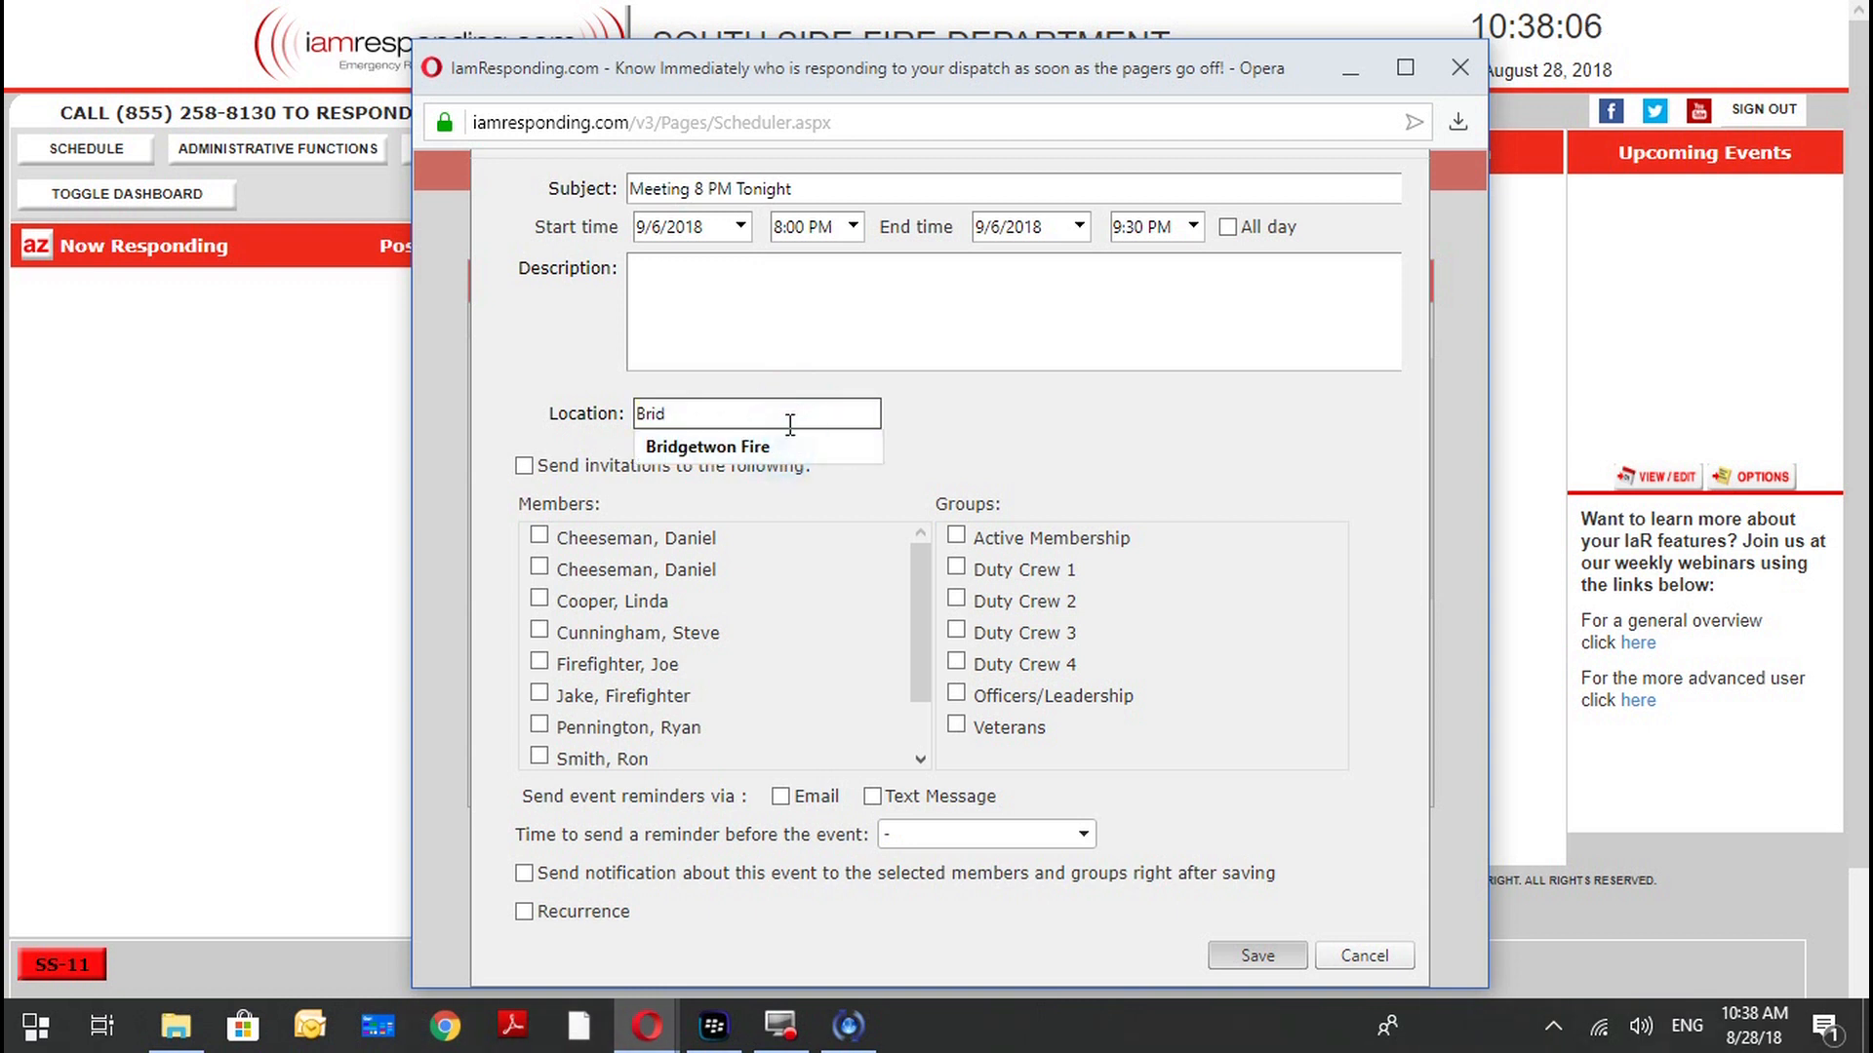
{"action": "left_click", "coordinate": [789, 415]}
{"action": "type", "text": "South Side Station"}
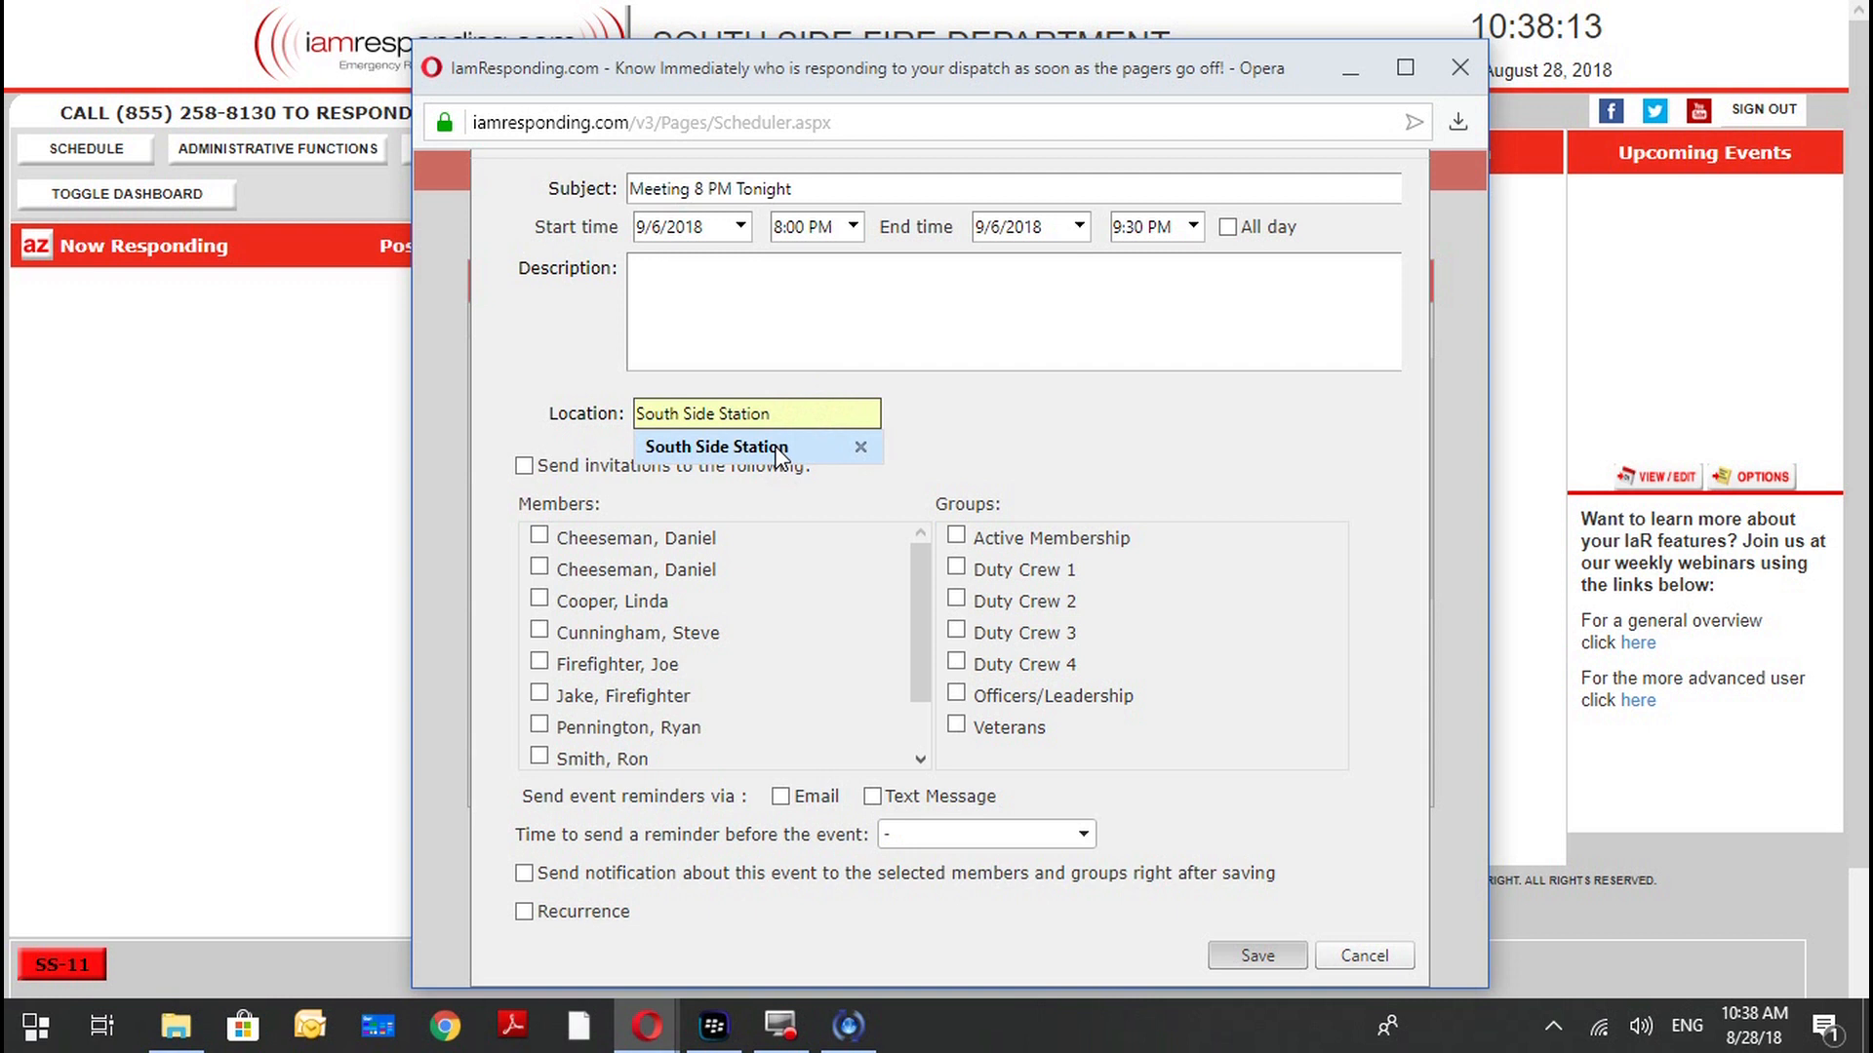
Enable sending invitations and select the Active Membership and Veterans groups as invitees.
{"action": "left_click", "coordinate": [526, 471]}
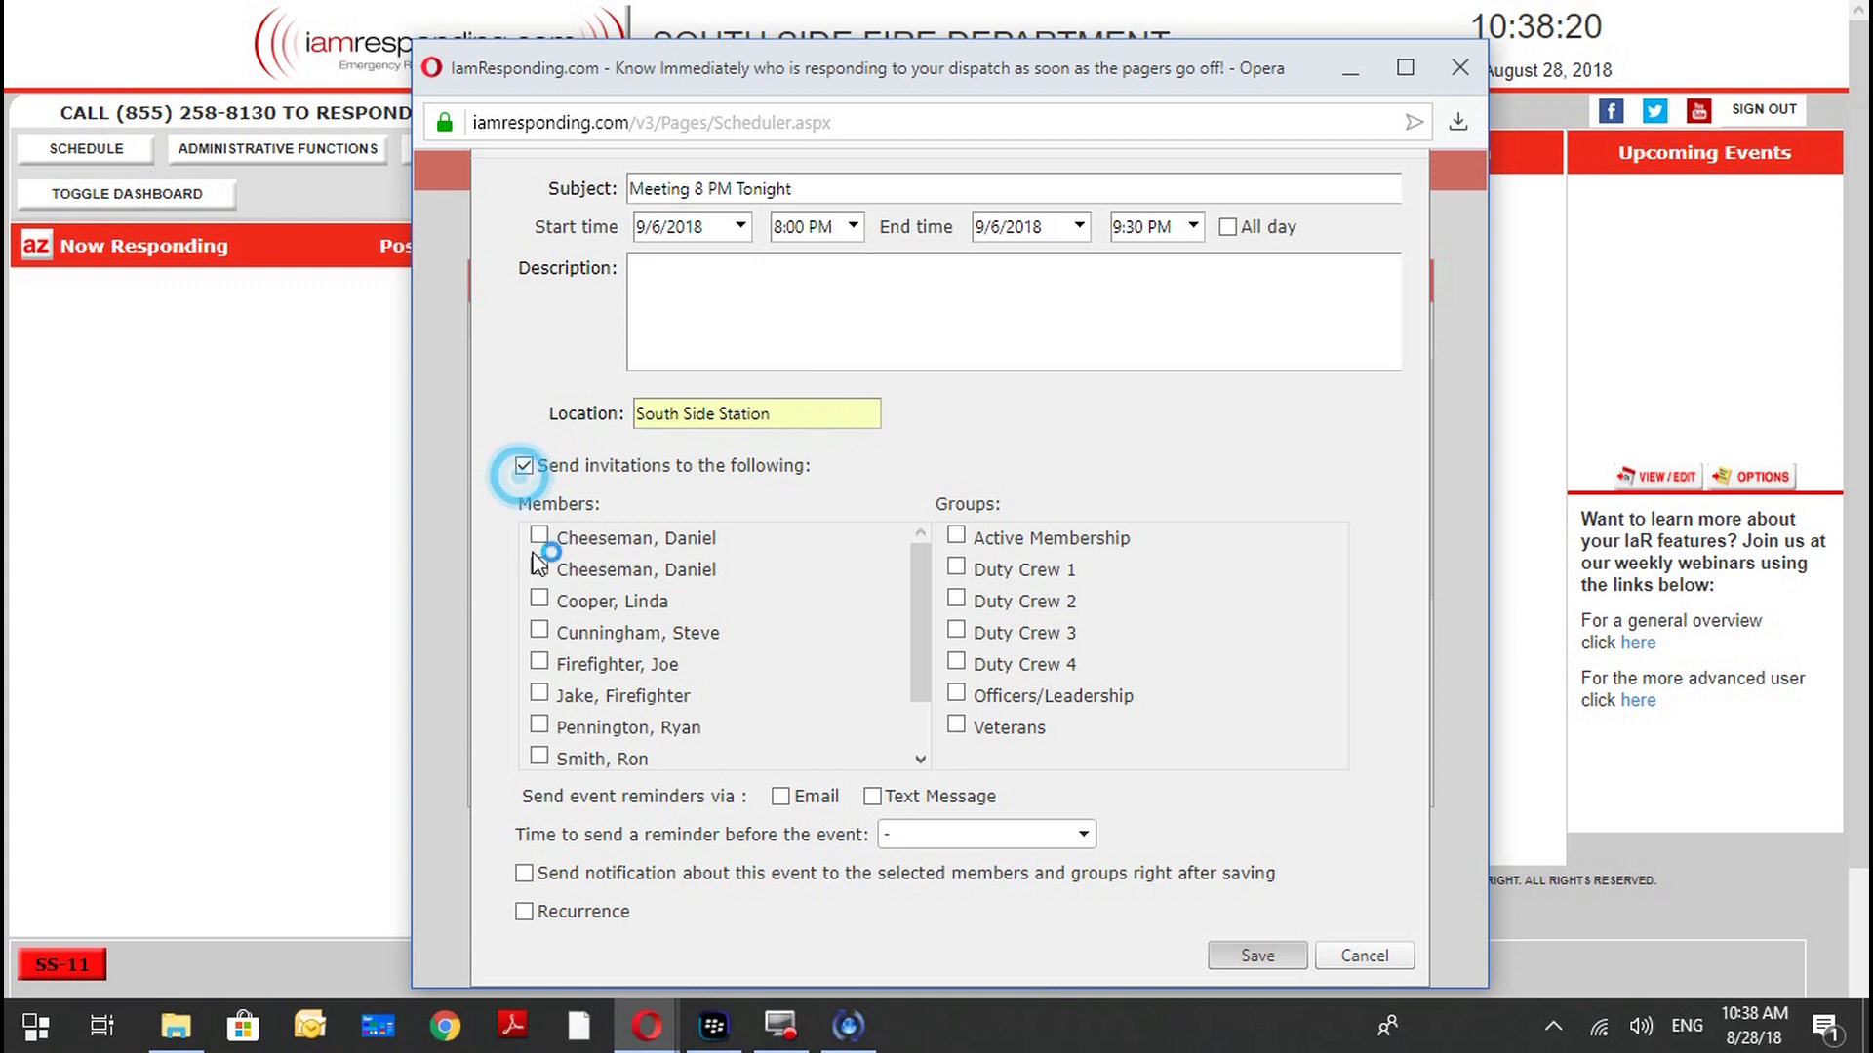
{"action": "left_click", "coordinate": [589, 605]}
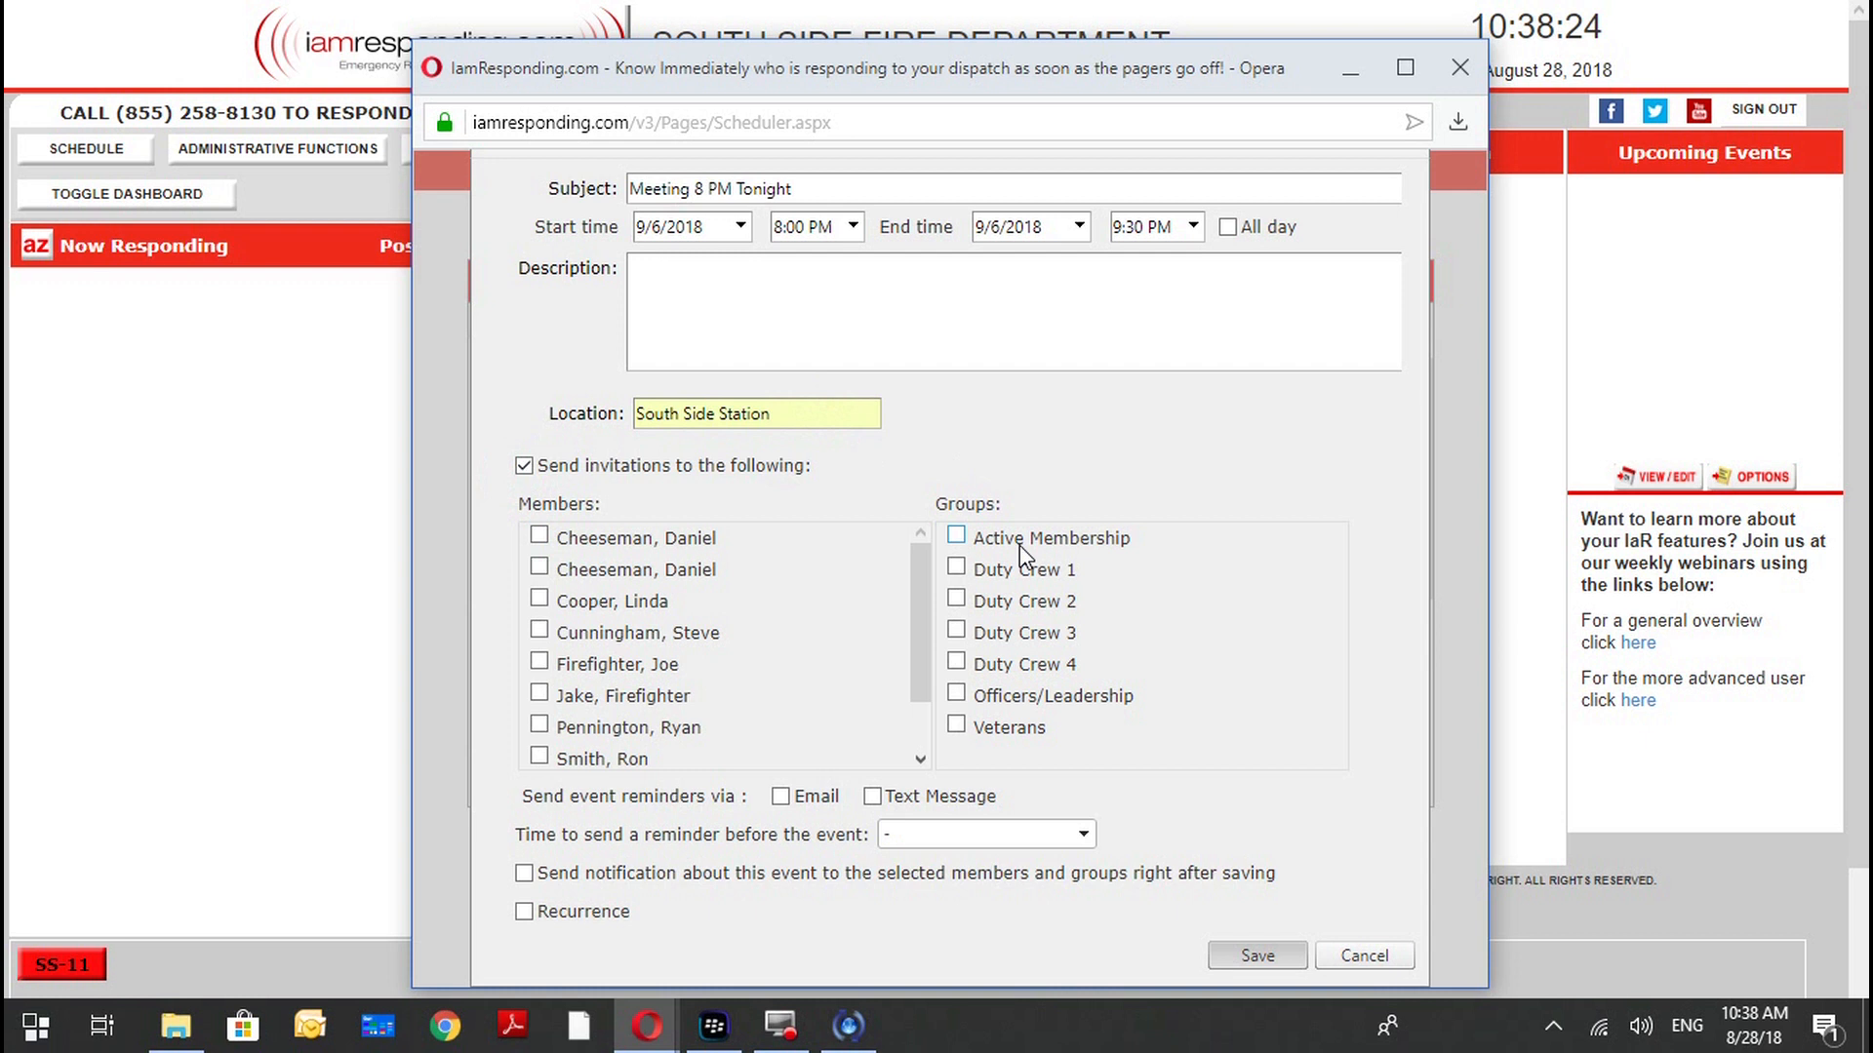
{"action": "left_click", "coordinate": [1020, 547]}
{"action": "left_click", "coordinate": [956, 726]}
Set the event reminders to go out by Email and Text Message 8 hours before the event.
{"action": "left_click", "coordinate": [871, 797]}
{"action": "left_click", "coordinate": [924, 837]}
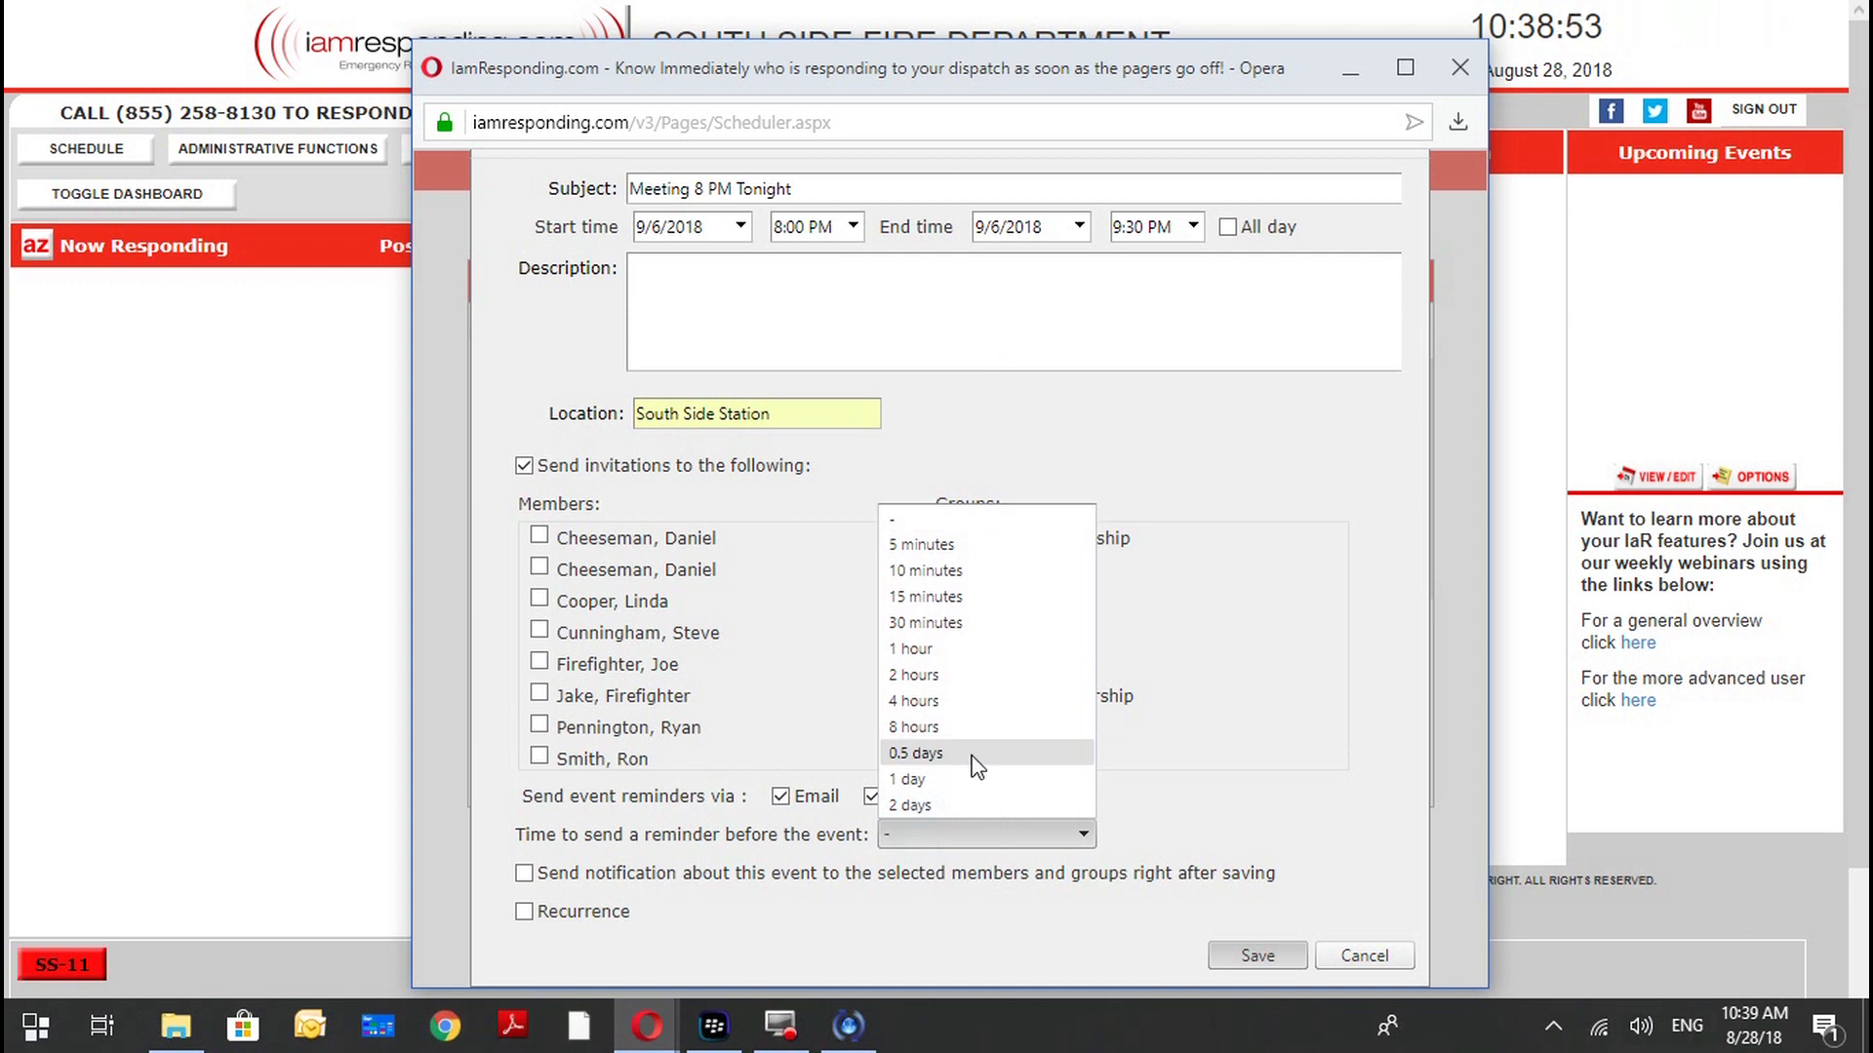
{"action": "left_click", "coordinate": [973, 757]}
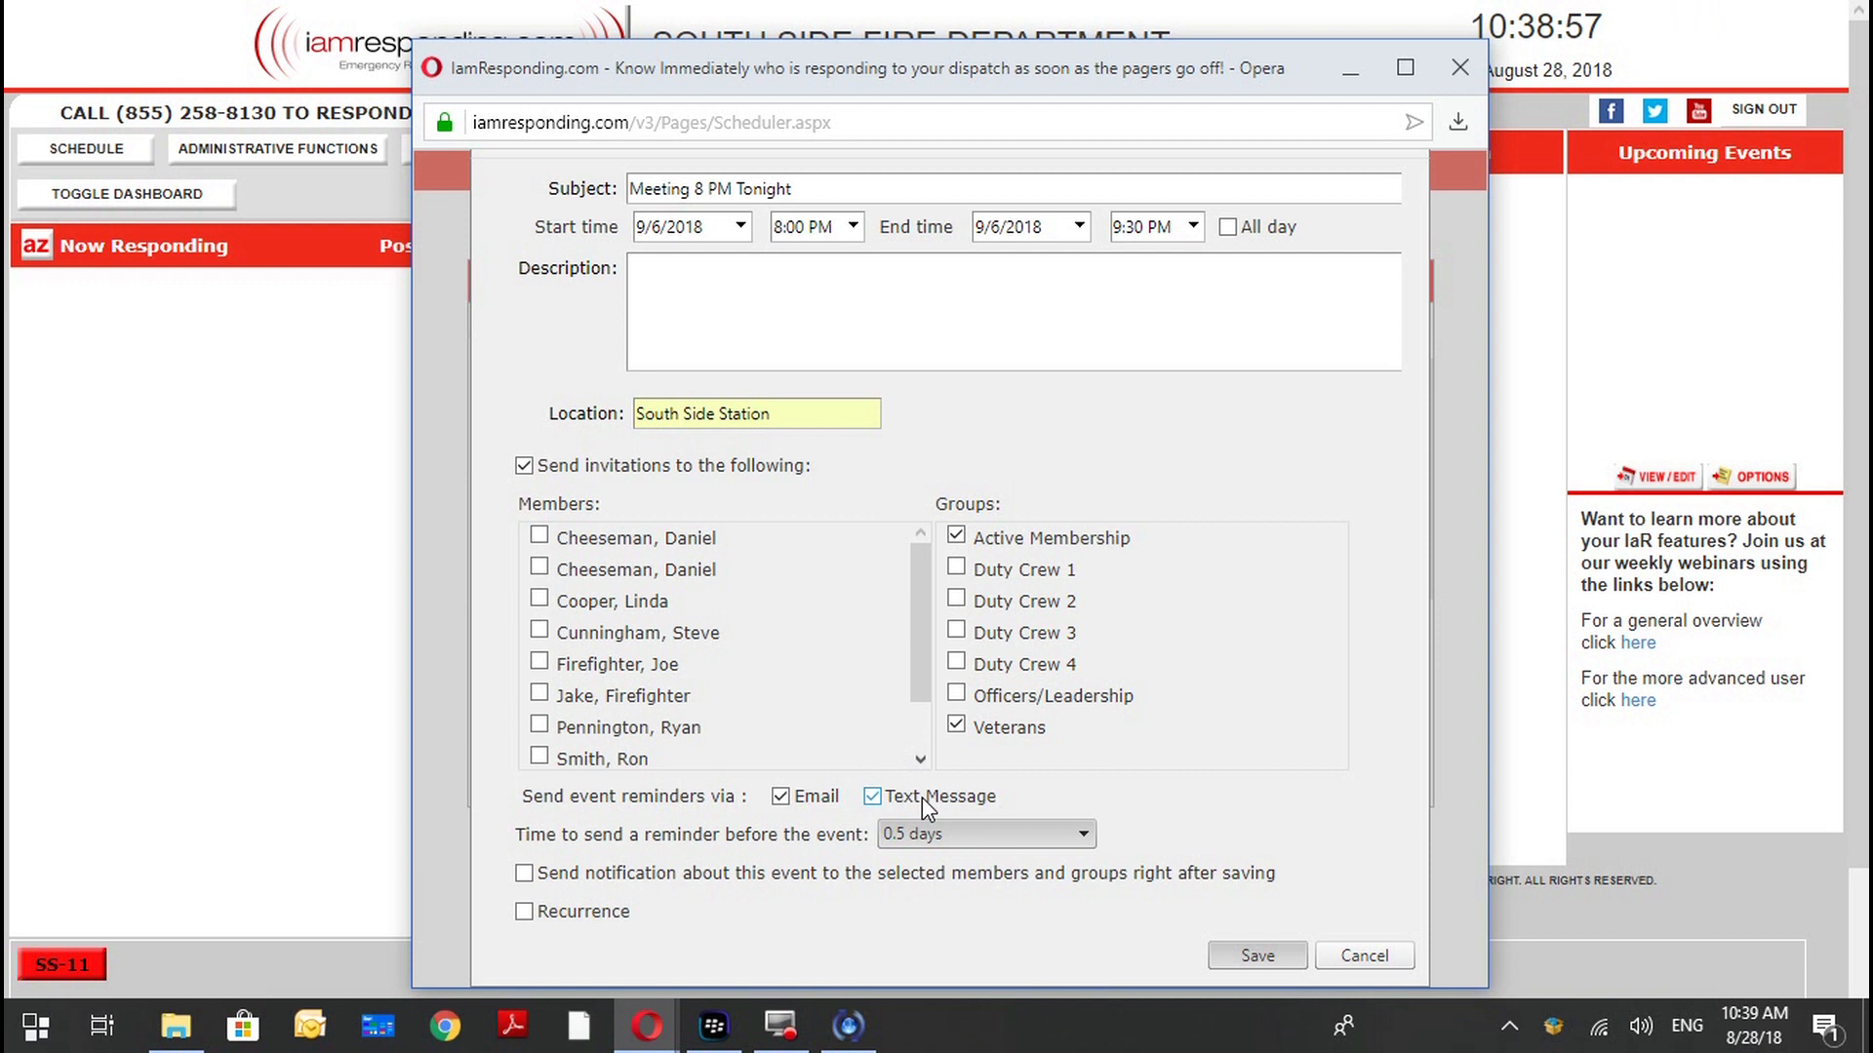
{"action": "left_click", "coordinate": [948, 756]}
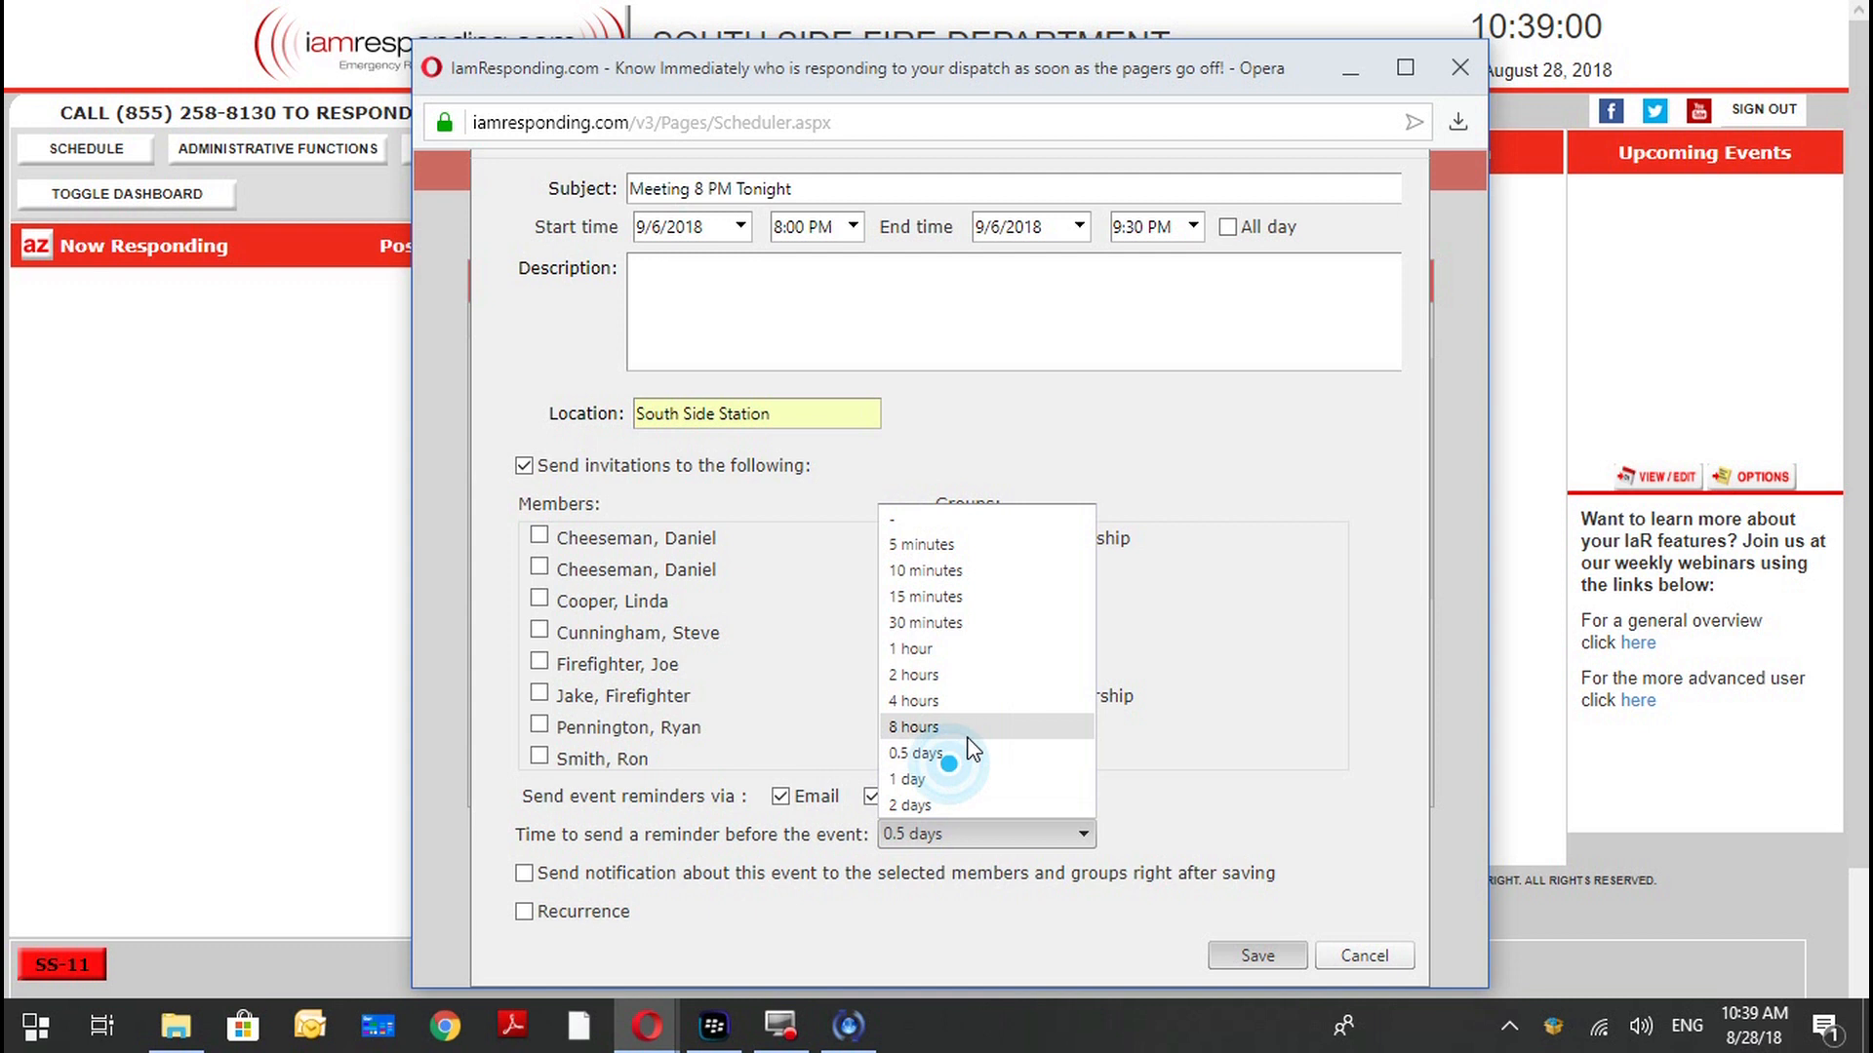
{"action": "left_click", "coordinate": [968, 731]}
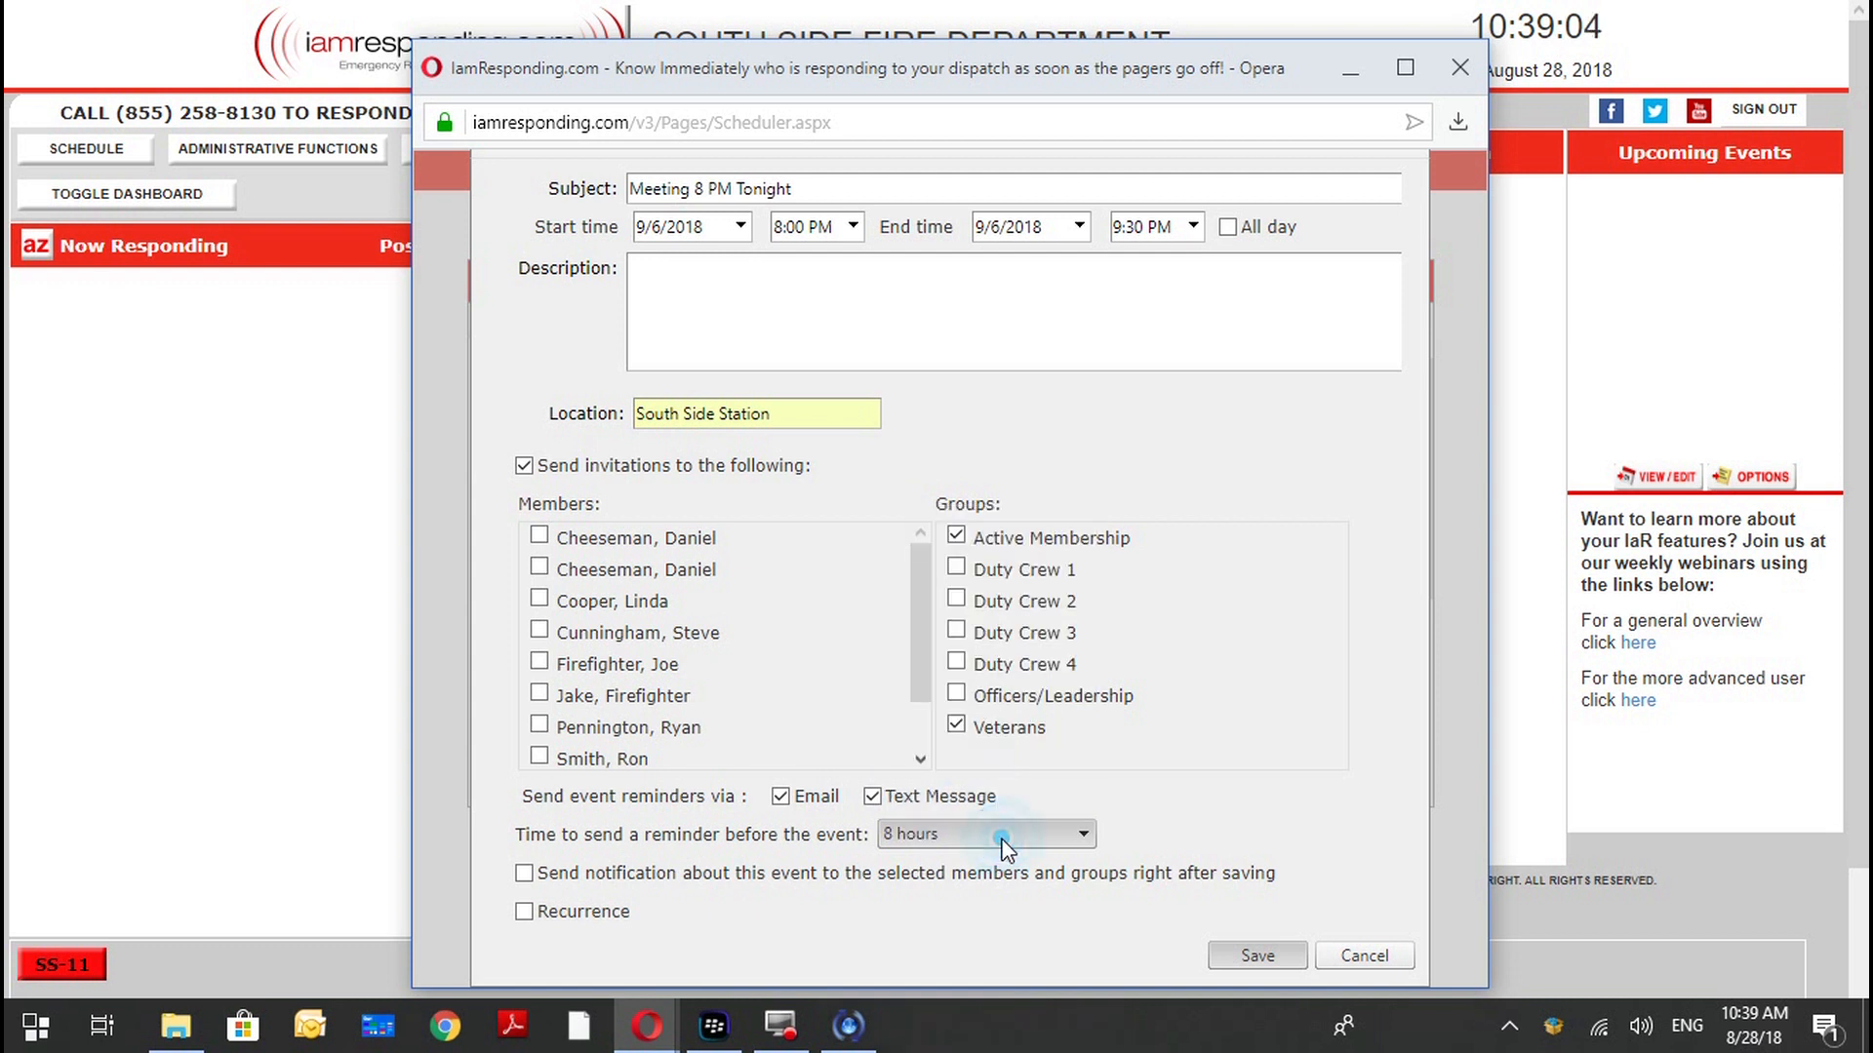
{"action": "left_click", "coordinate": [1002, 839]}
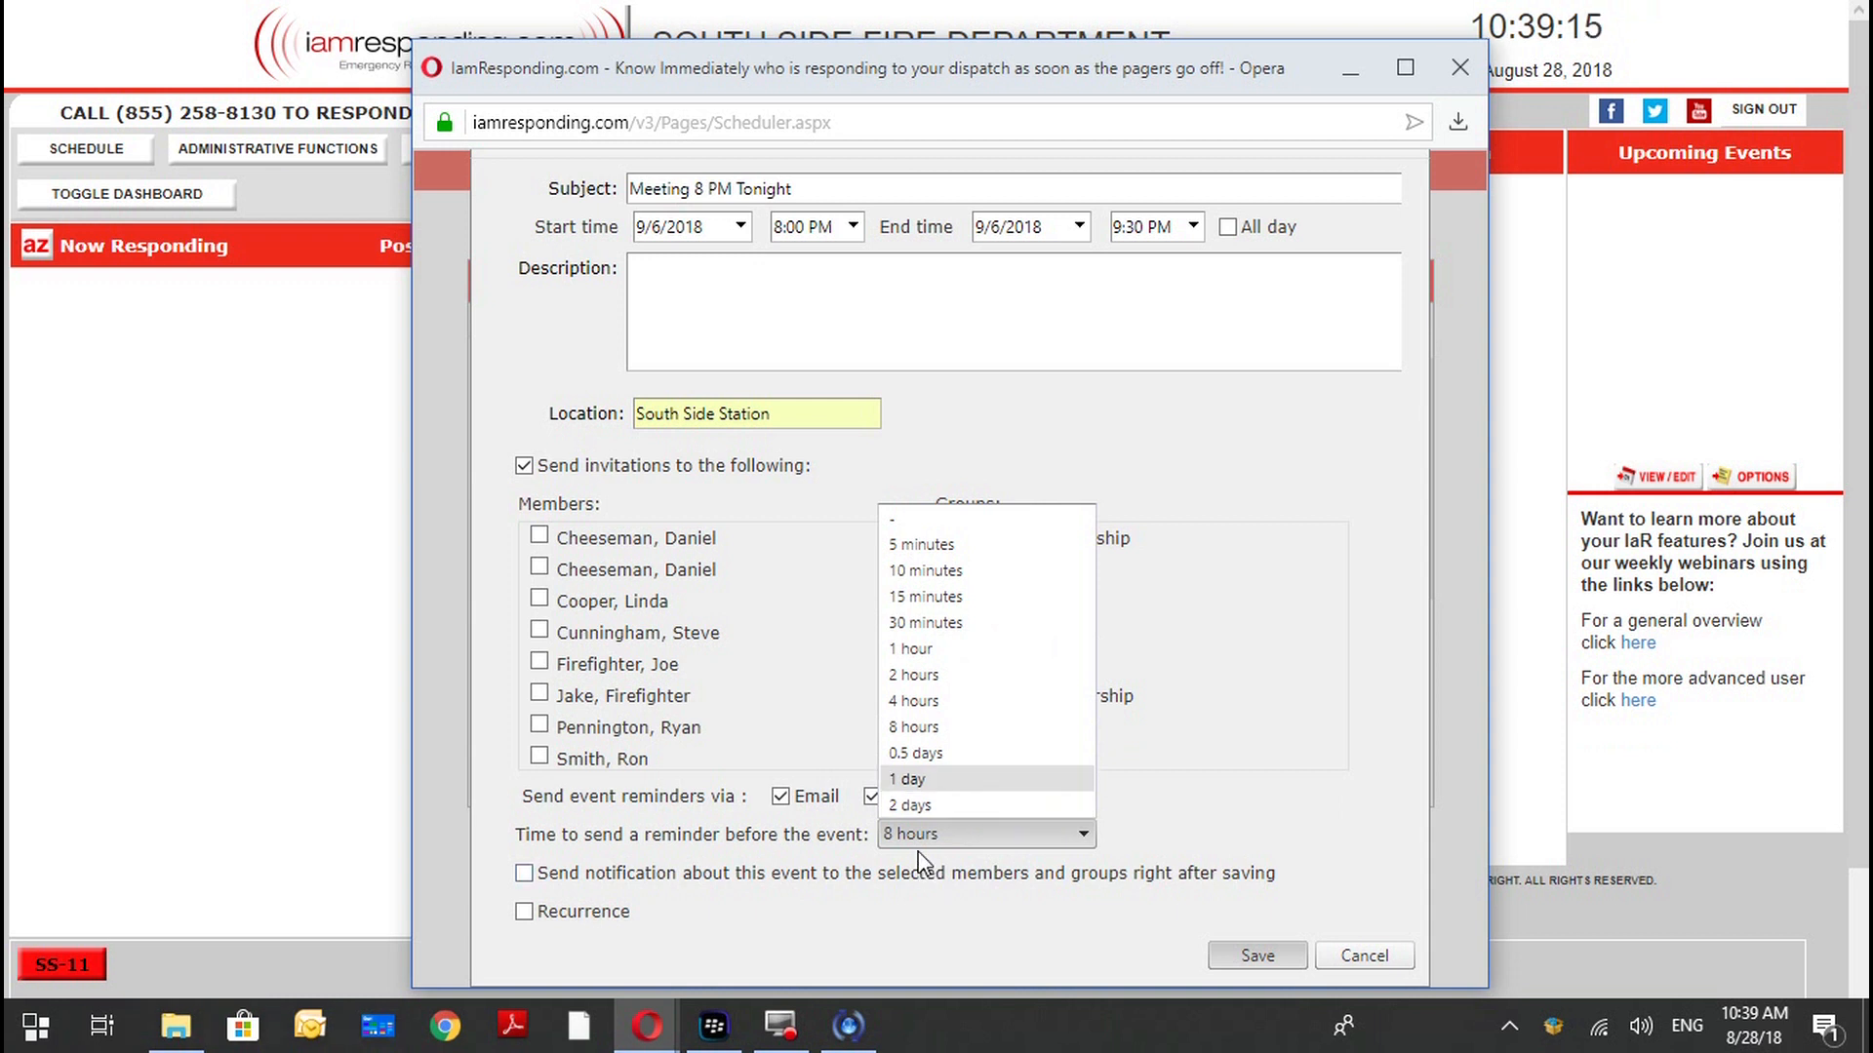
{"action": "left_click", "coordinate": [554, 868]}
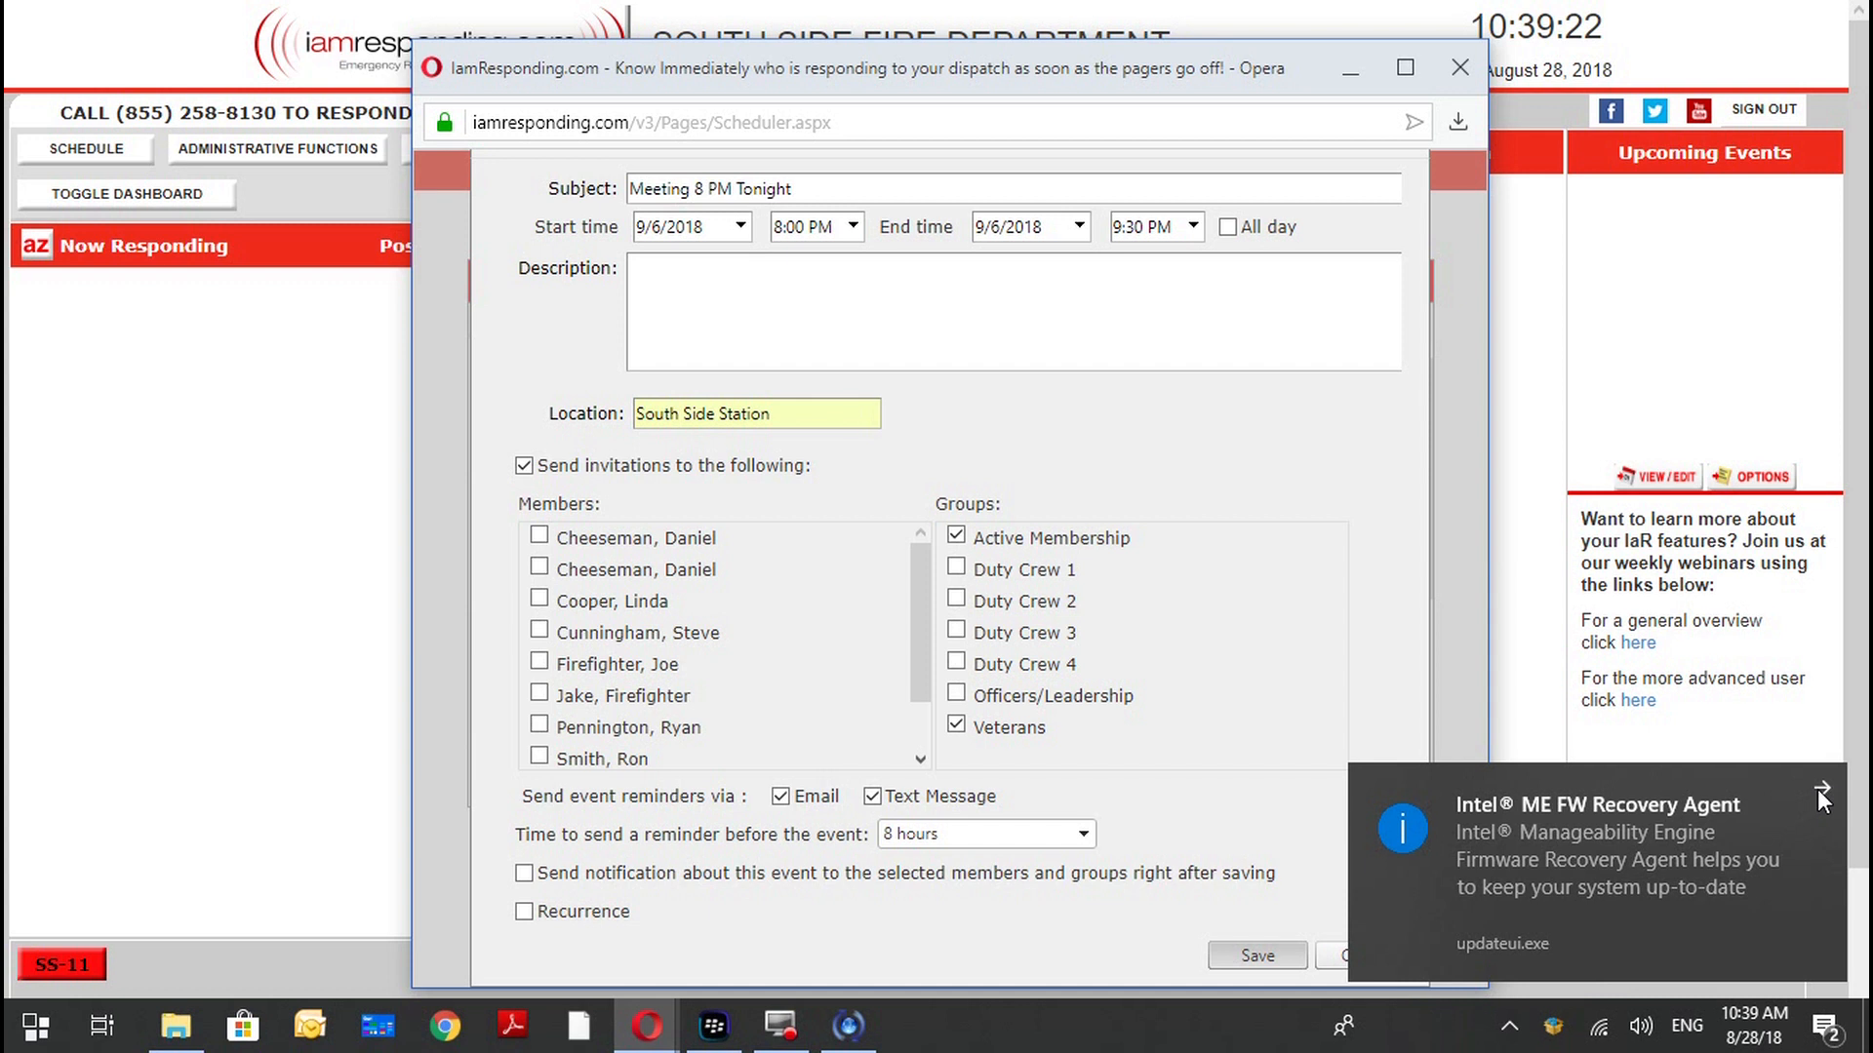
{"action": "left_click", "coordinate": [1820, 788]}
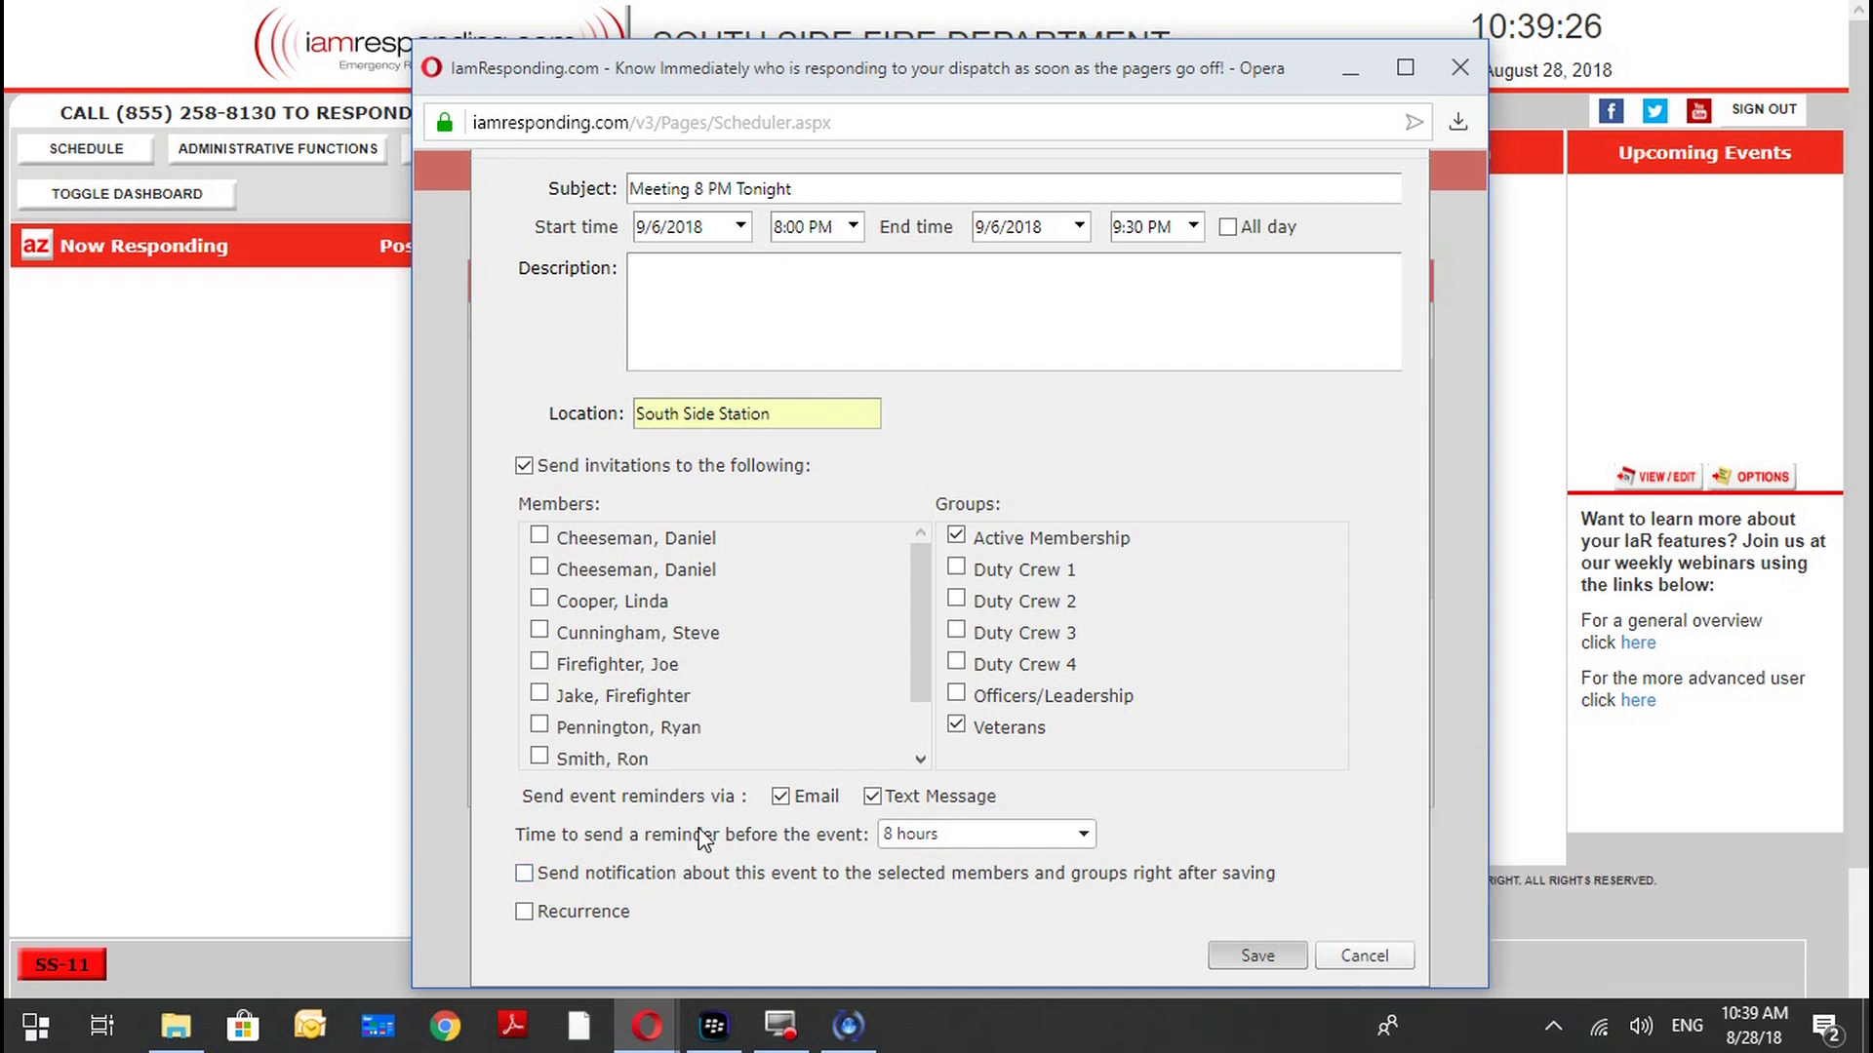
Turn on recurrence for the event and set it to repeat monthly on the first Thursday.
{"action": "left_click", "coordinate": [524, 911]}
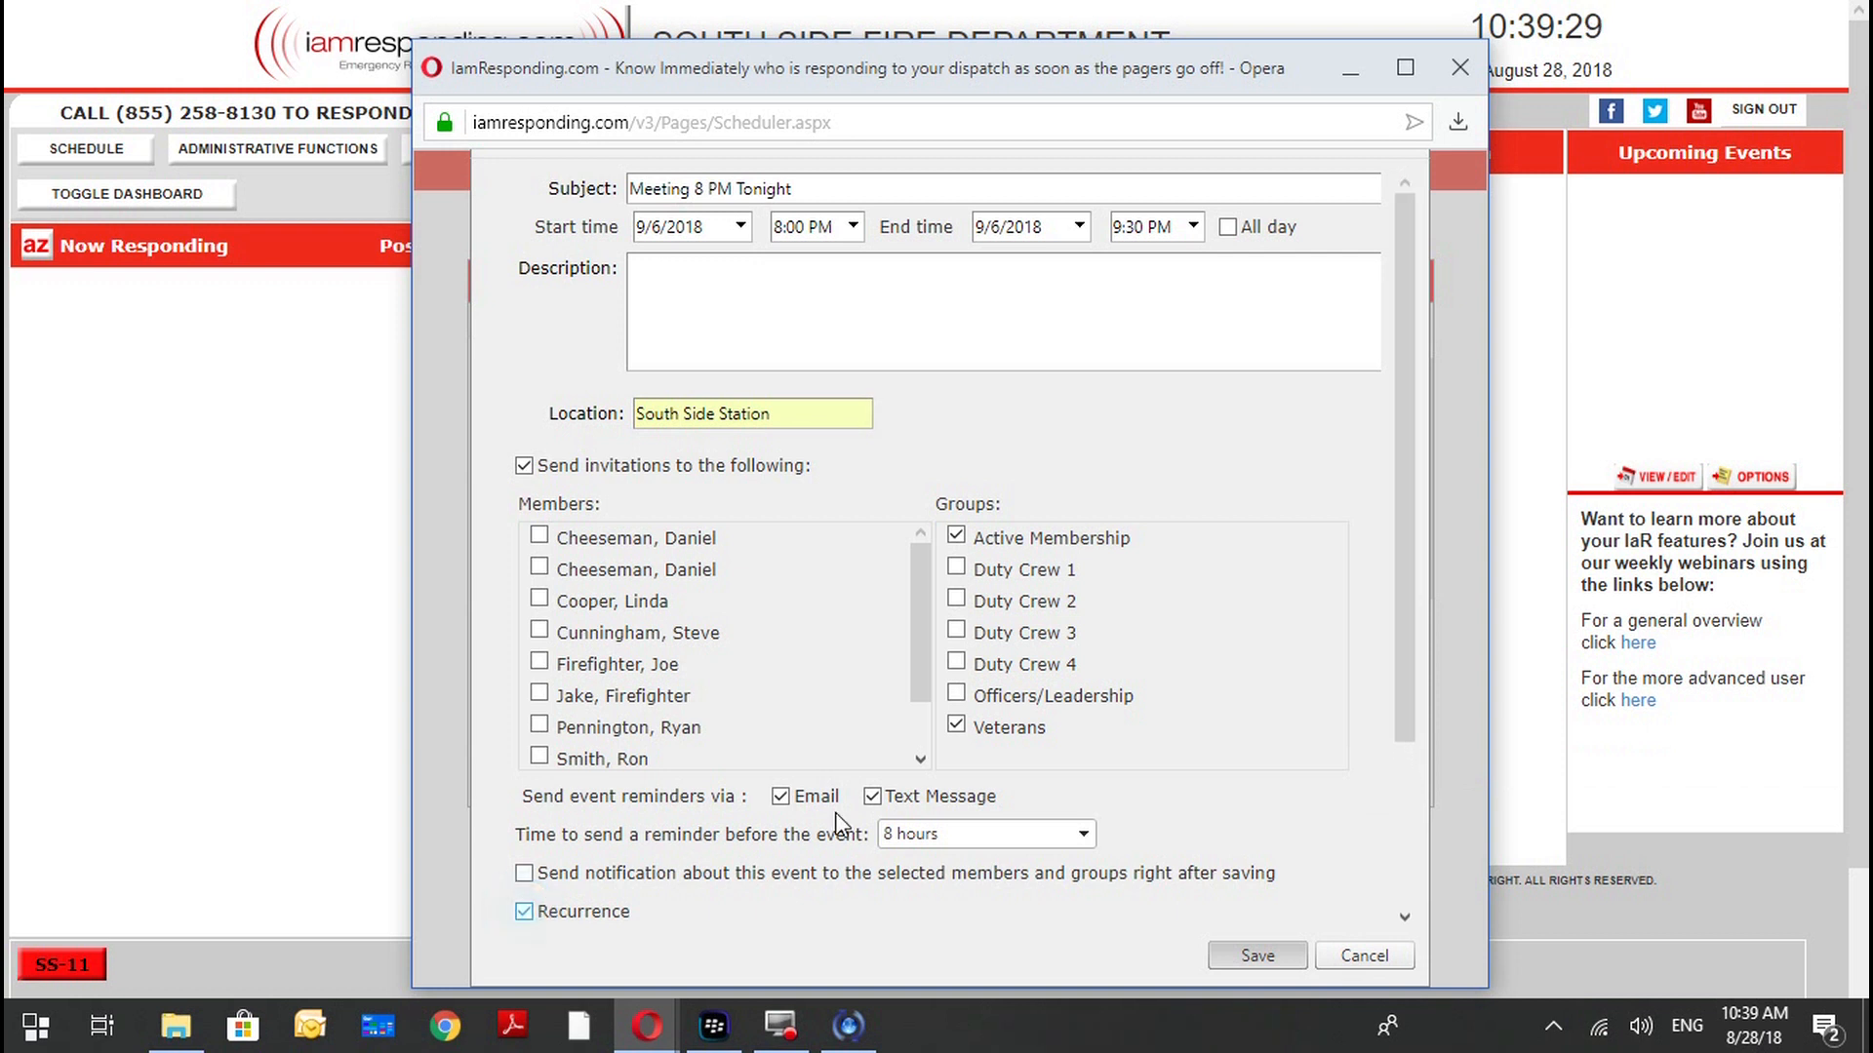
{"action": "scroll", "coordinate": [1375, 768], "scroll_direction": "down", "scroll_amount": 3}
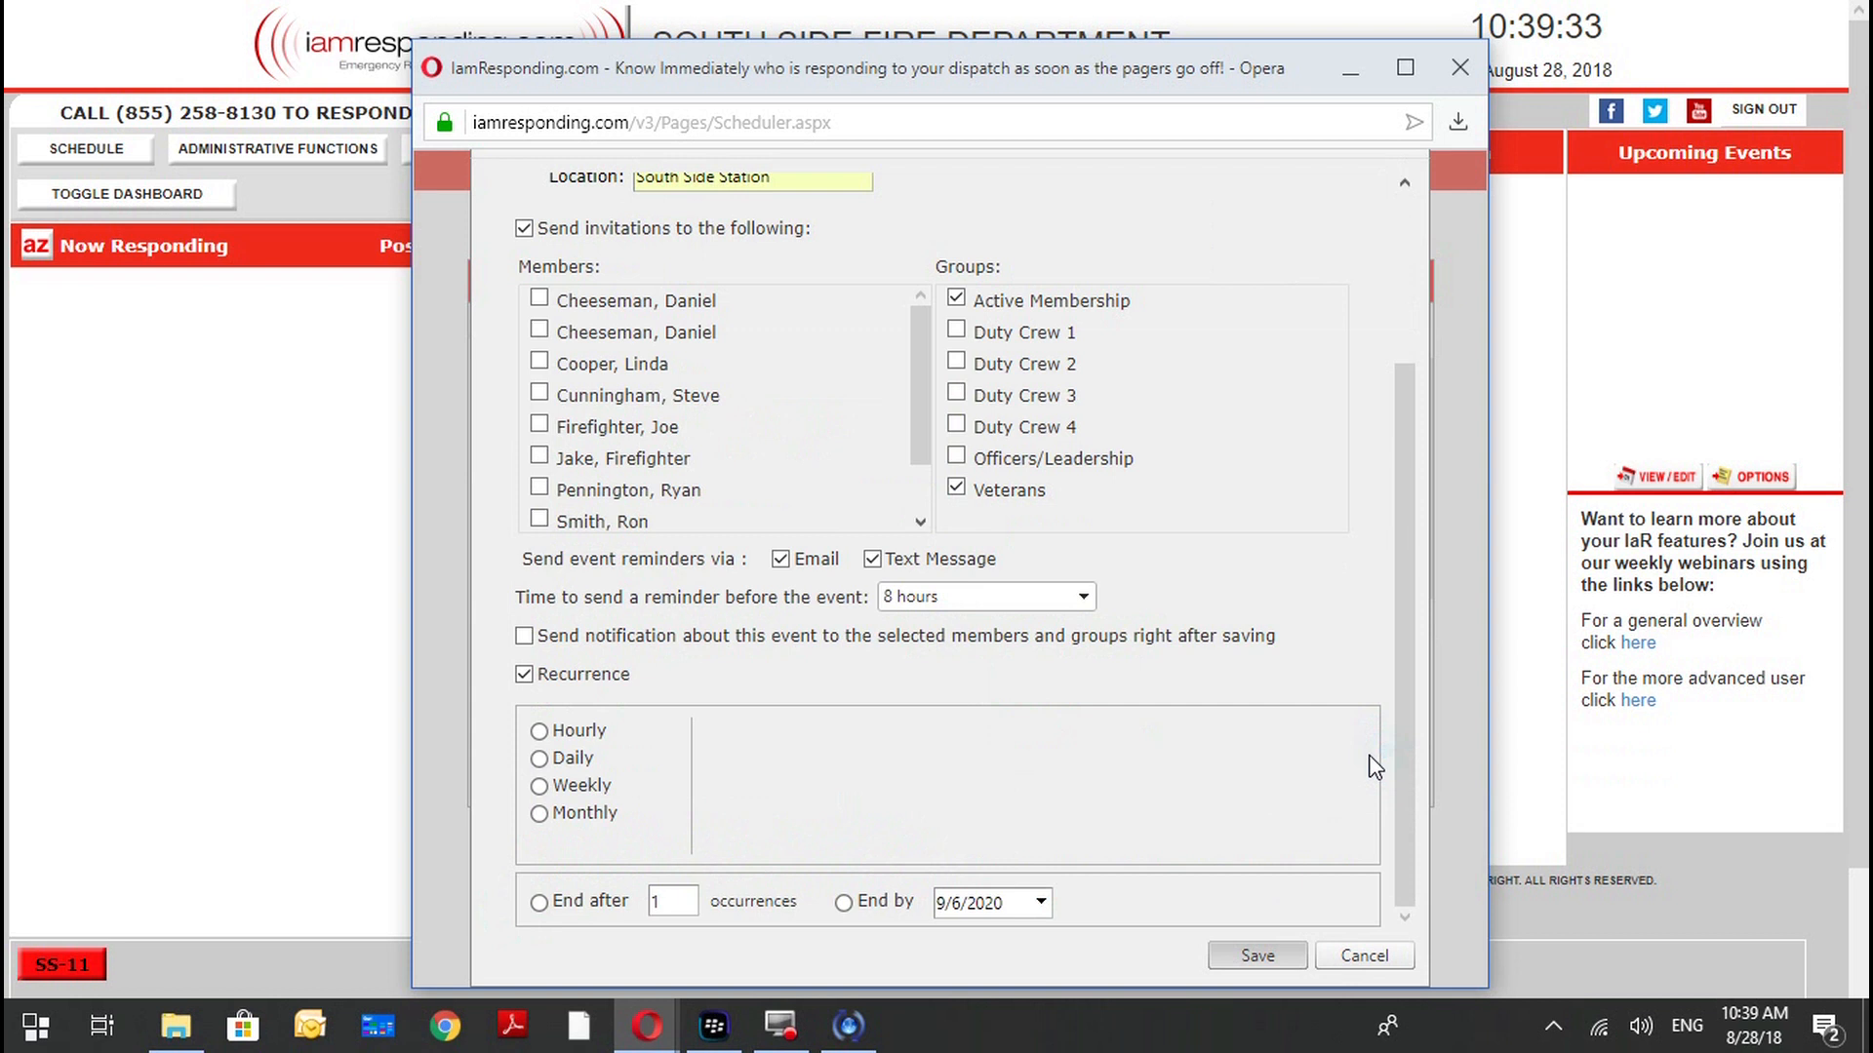
{"action": "left_click", "coordinate": [570, 785]}
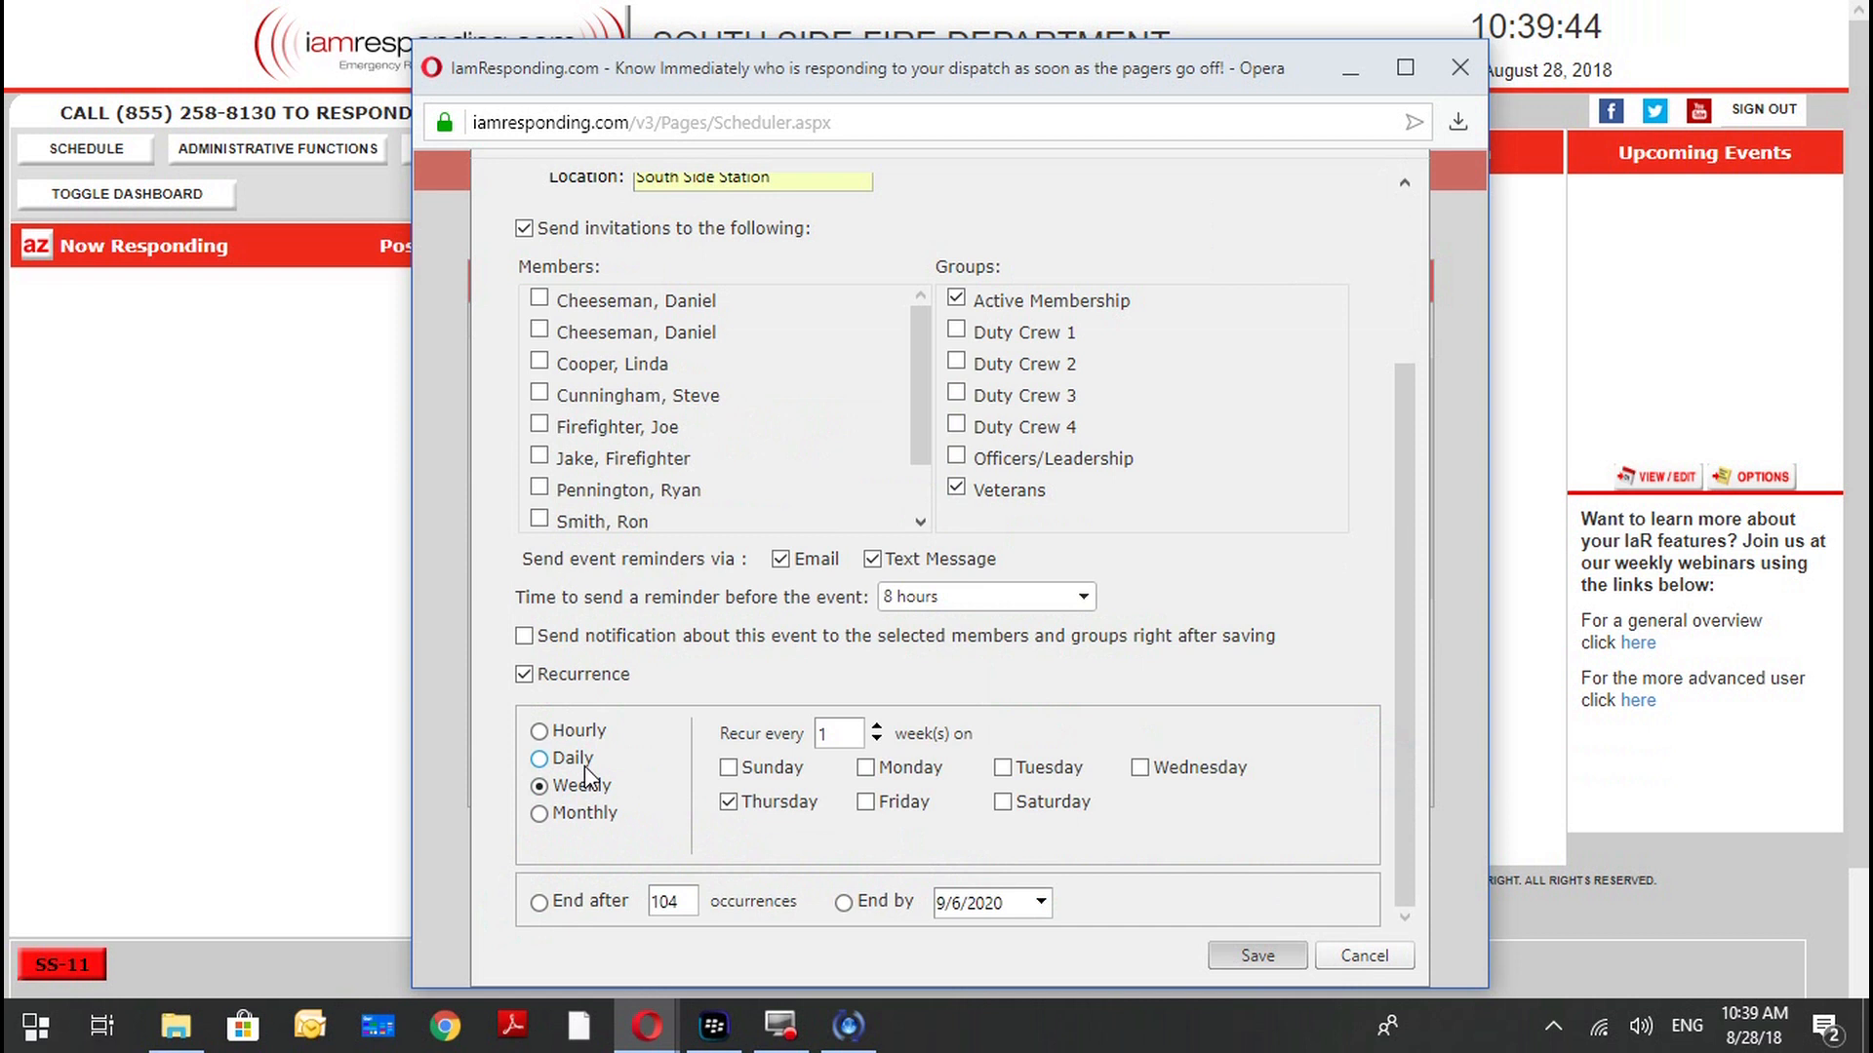
{"action": "left_click", "coordinate": [574, 815]}
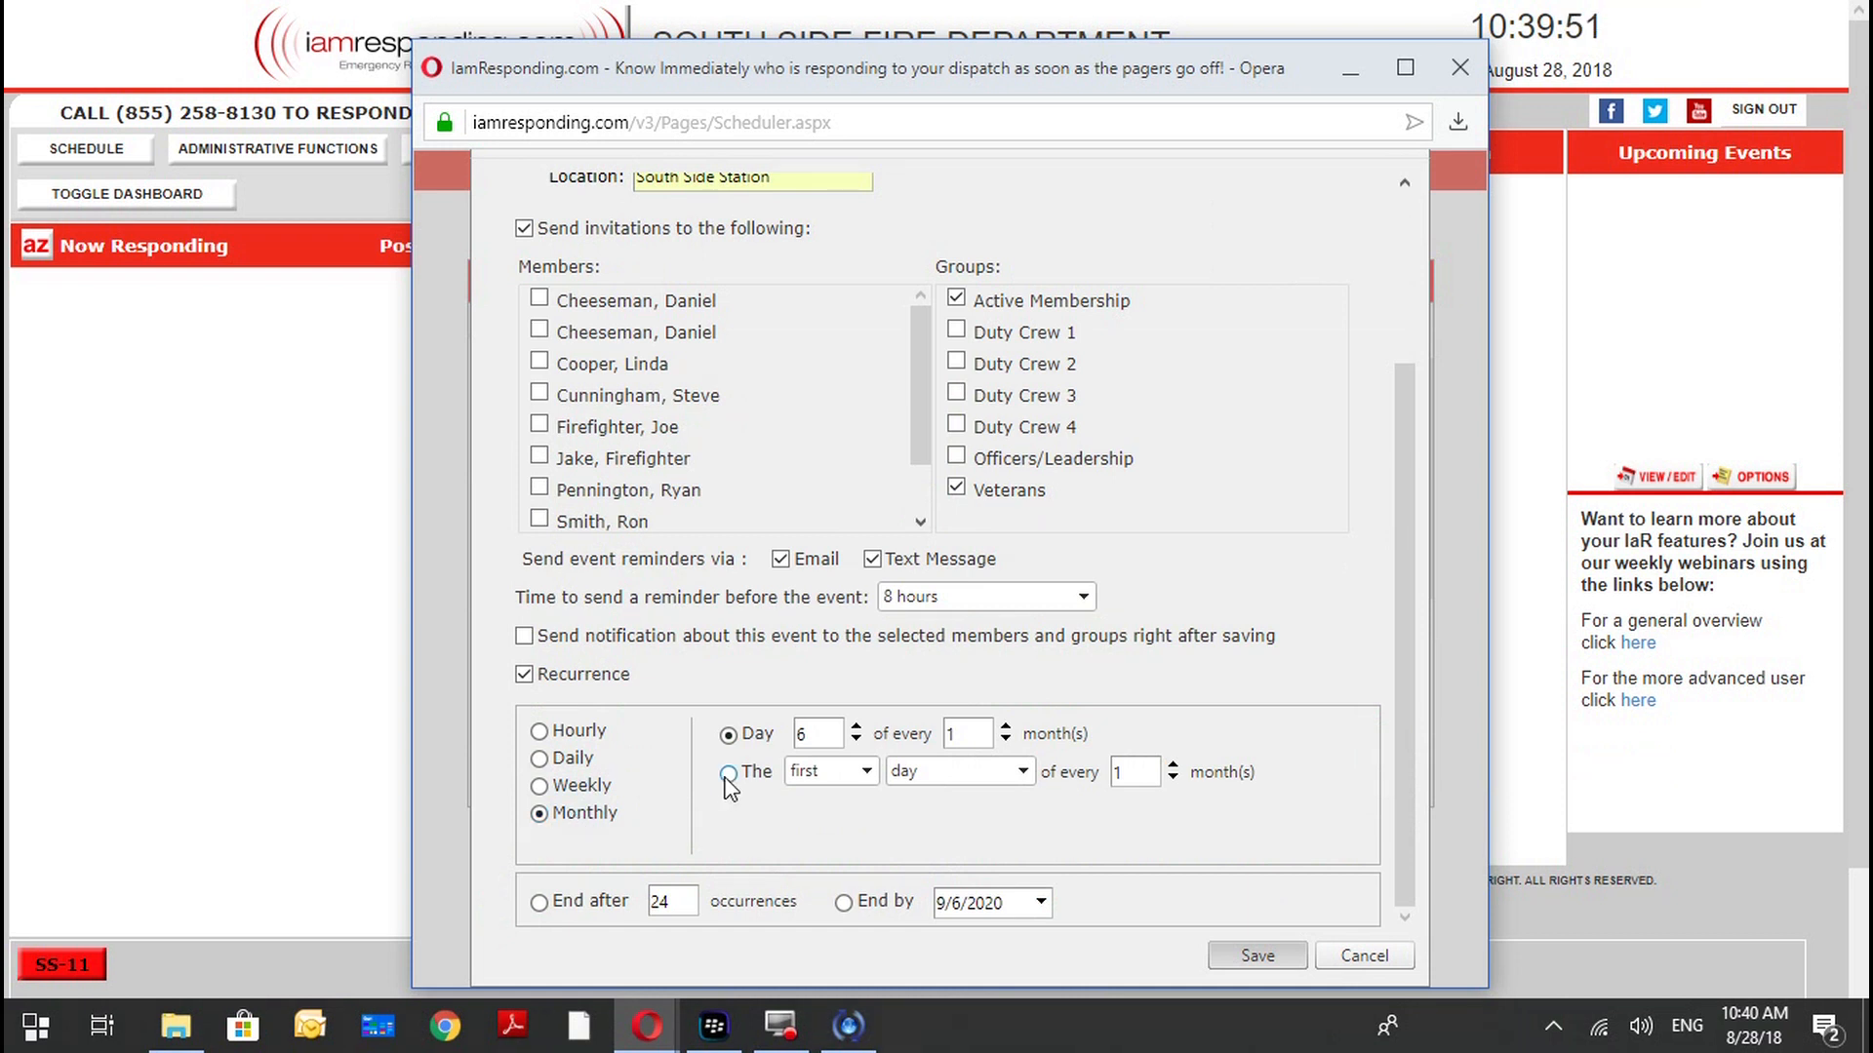
{"action": "left_click", "coordinate": [728, 774]}
{"action": "left_click", "coordinate": [839, 772]}
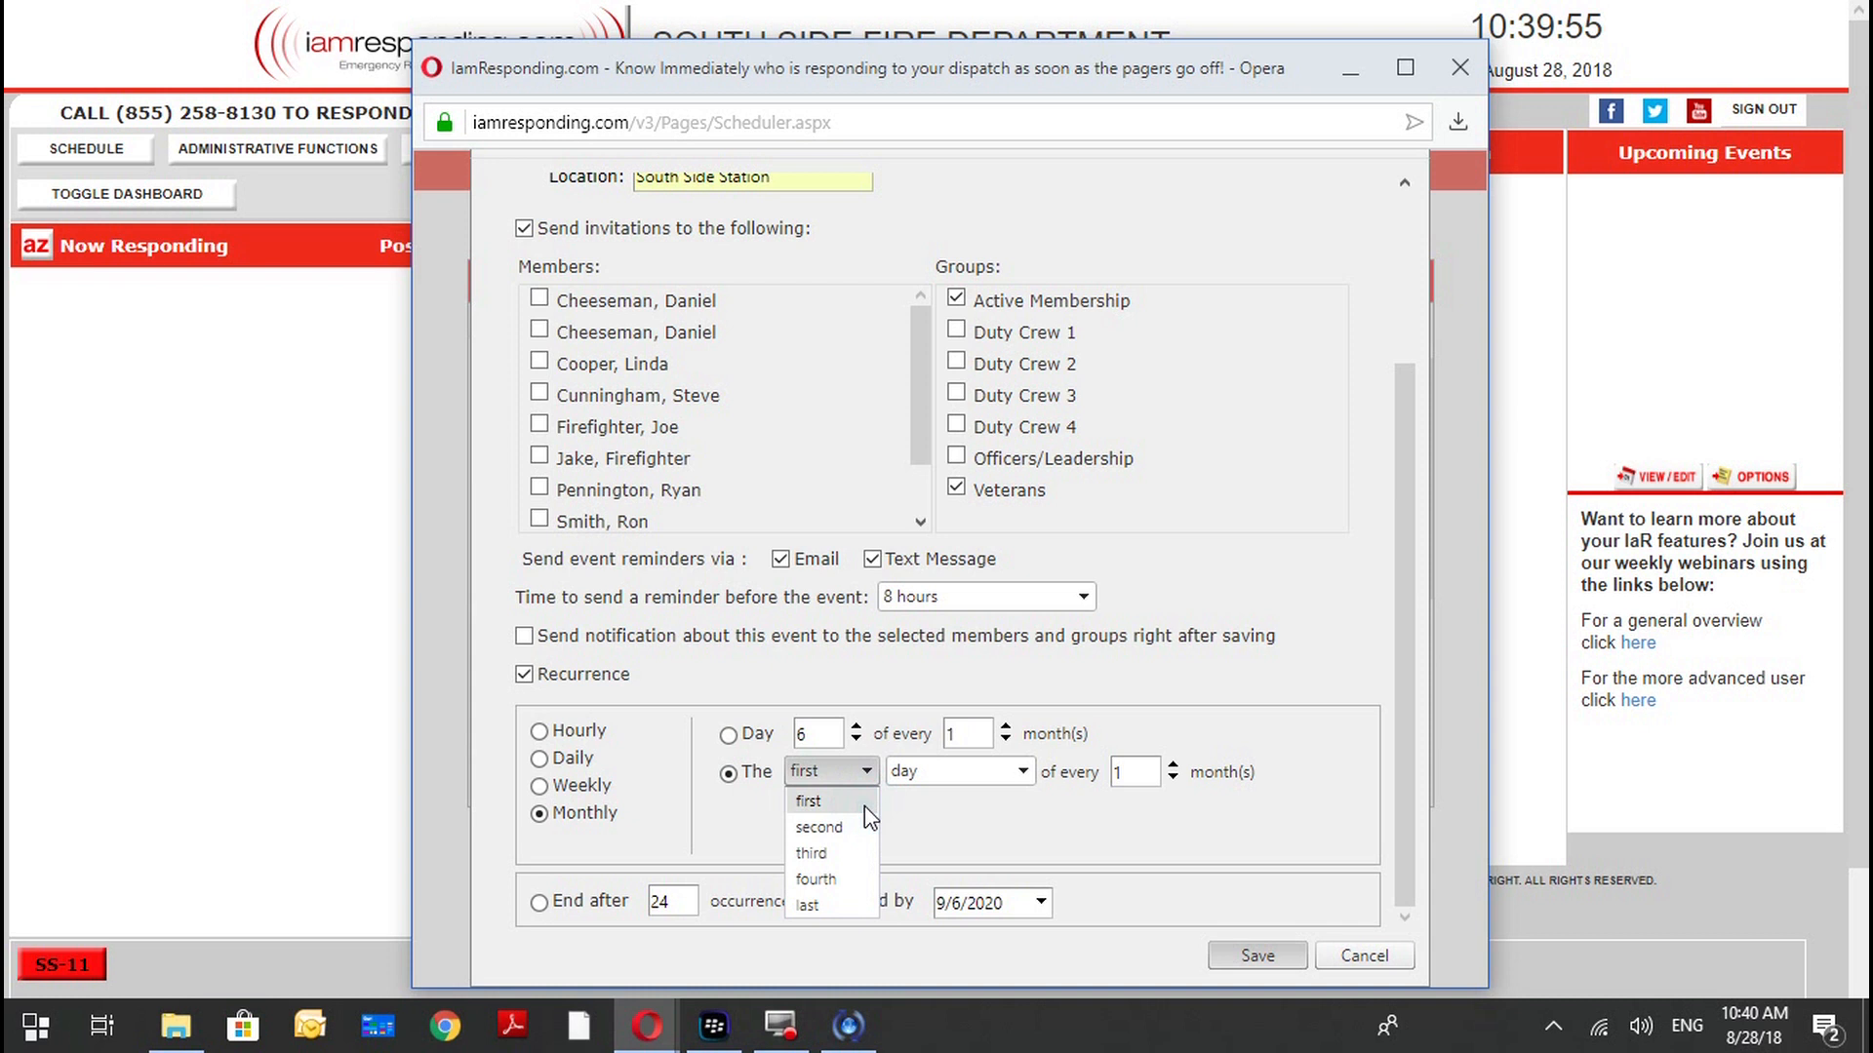
{"action": "left_click", "coordinate": [952, 775]}
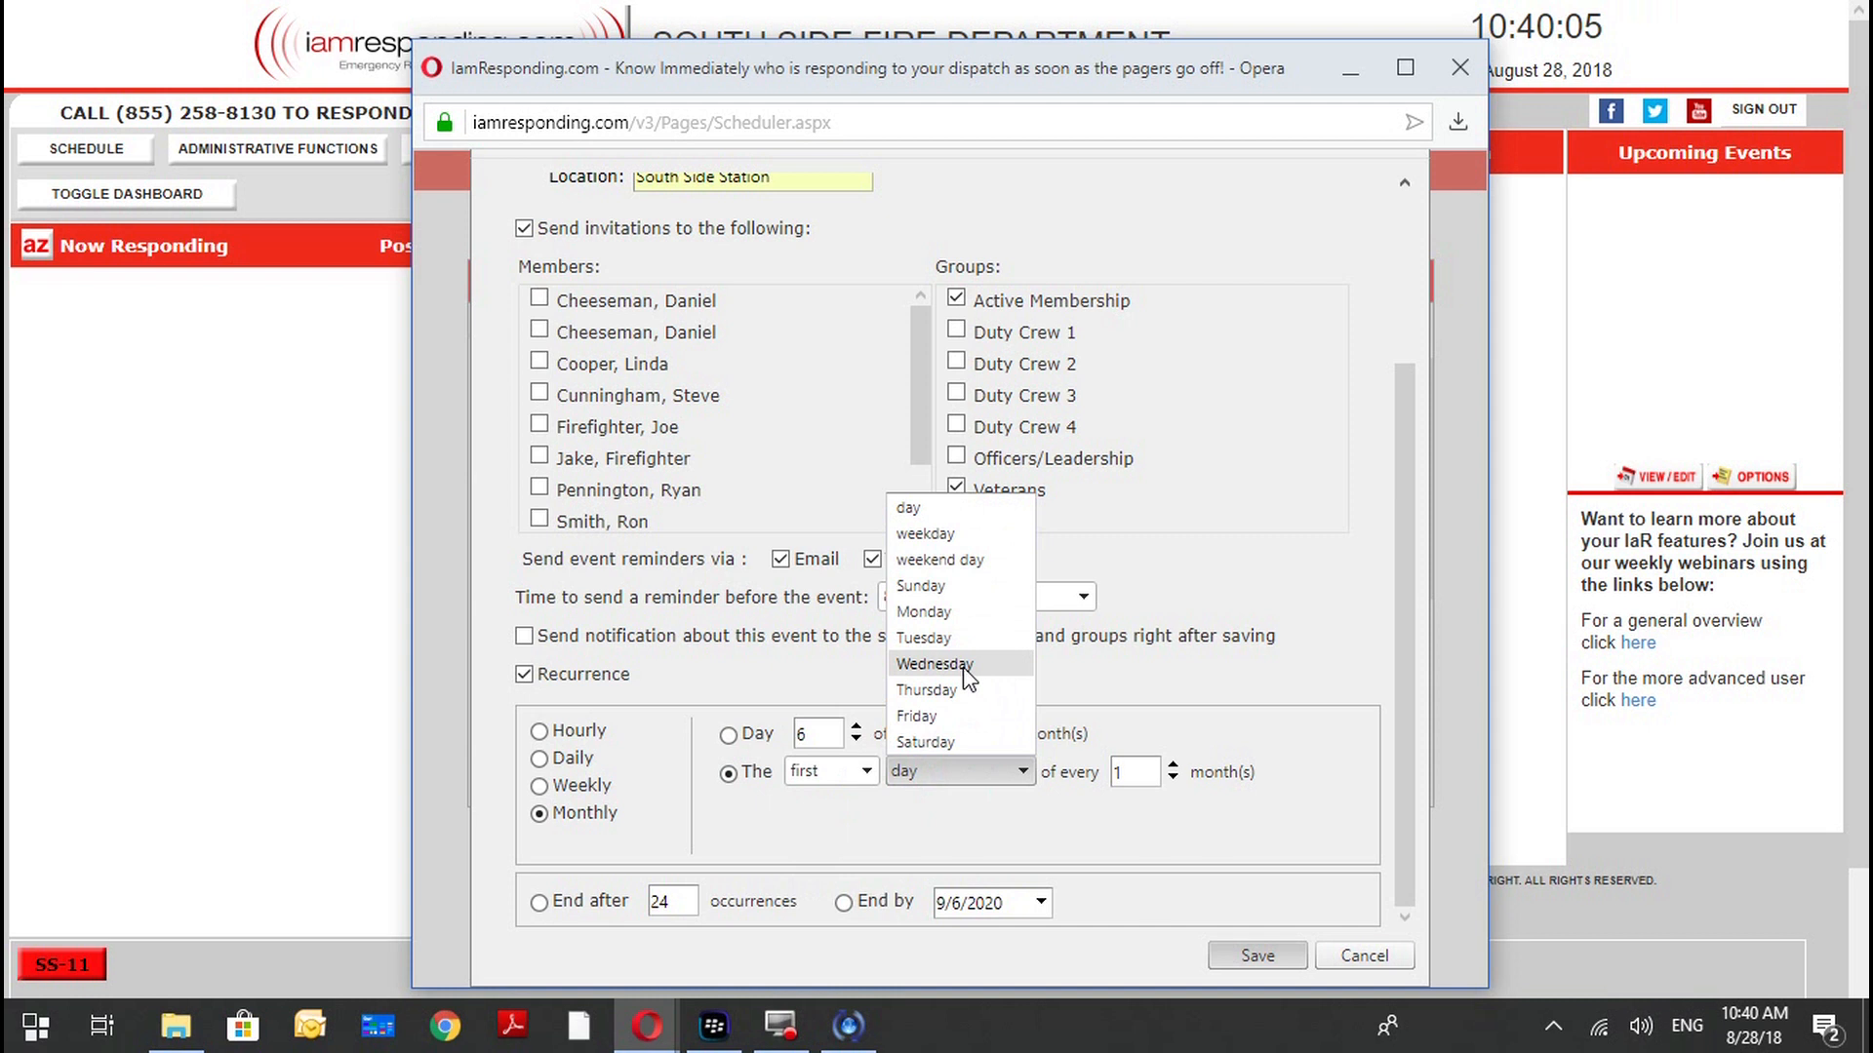
{"action": "left_click", "coordinate": [927, 690]}
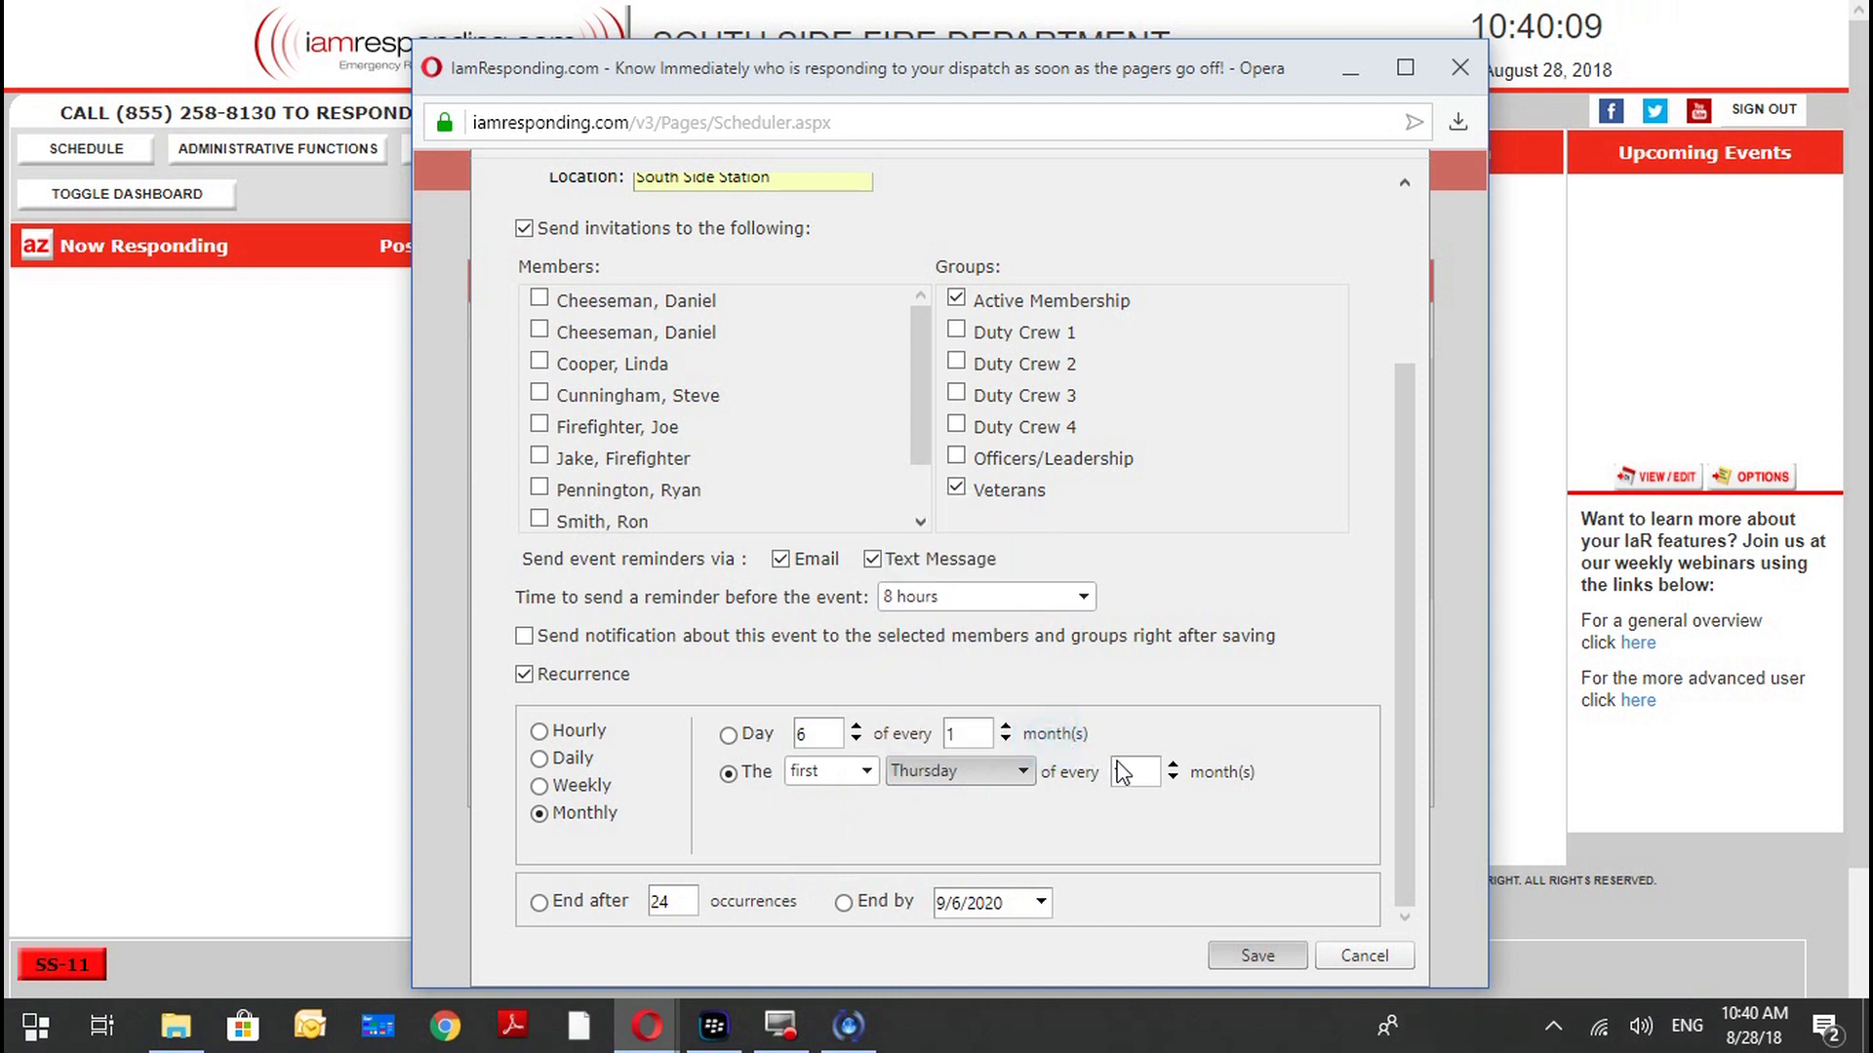
Set the recurrence interval to every 1 month and make the series end after 24 occurrences.
{"action": "left_click", "coordinate": [1175, 766]}
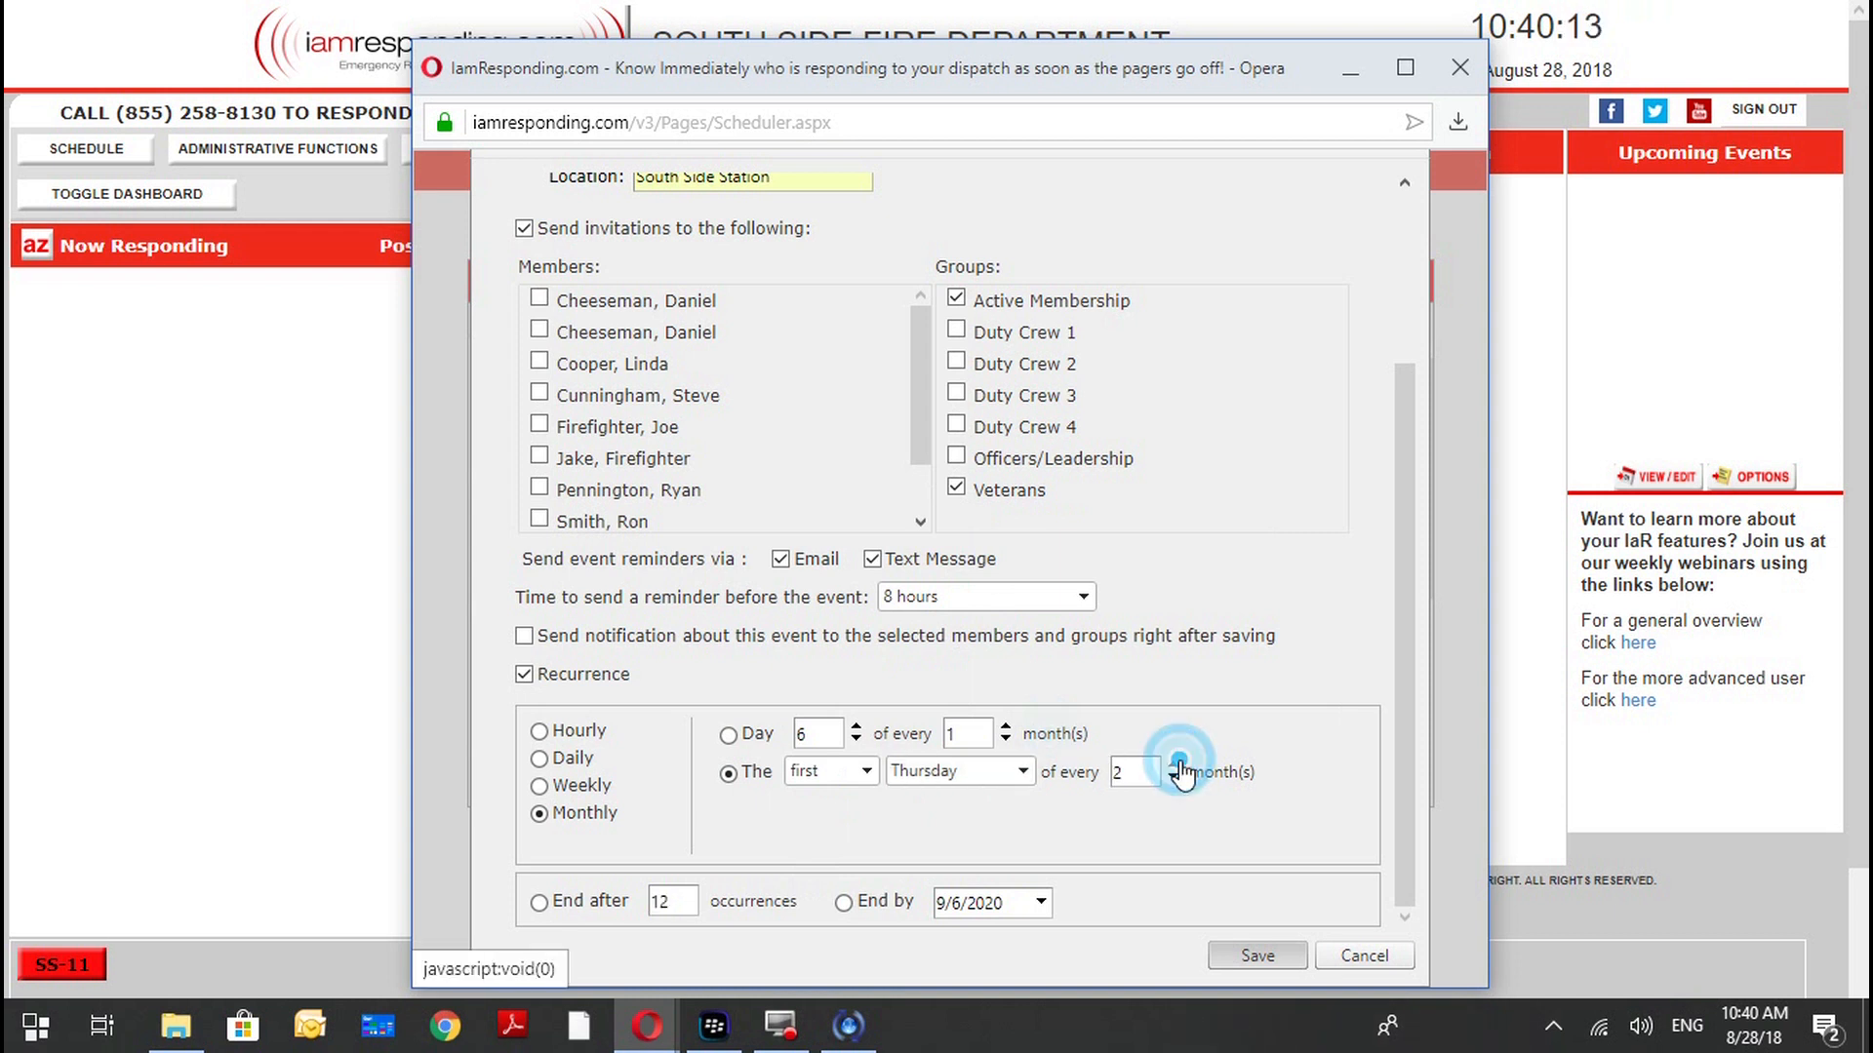
{"action": "left_click", "coordinate": [1174, 781]}
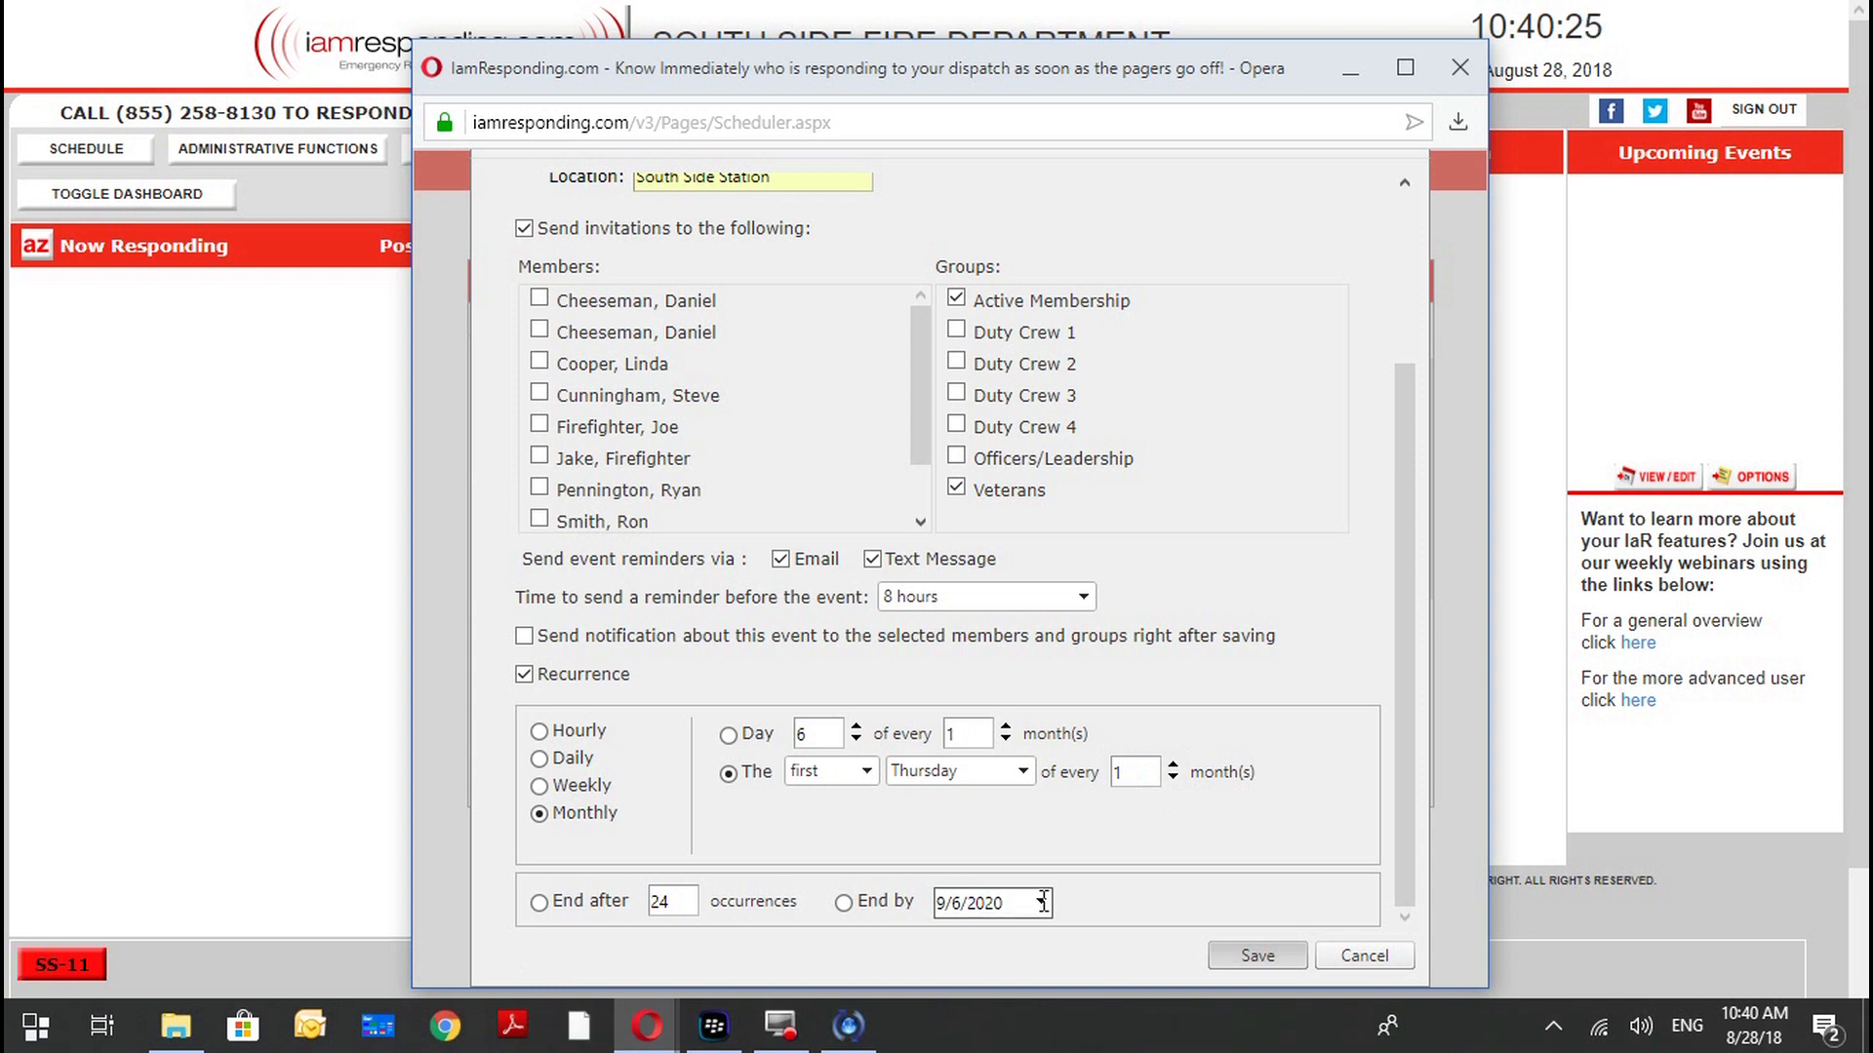
{"action": "left_click", "coordinate": [1043, 902]}
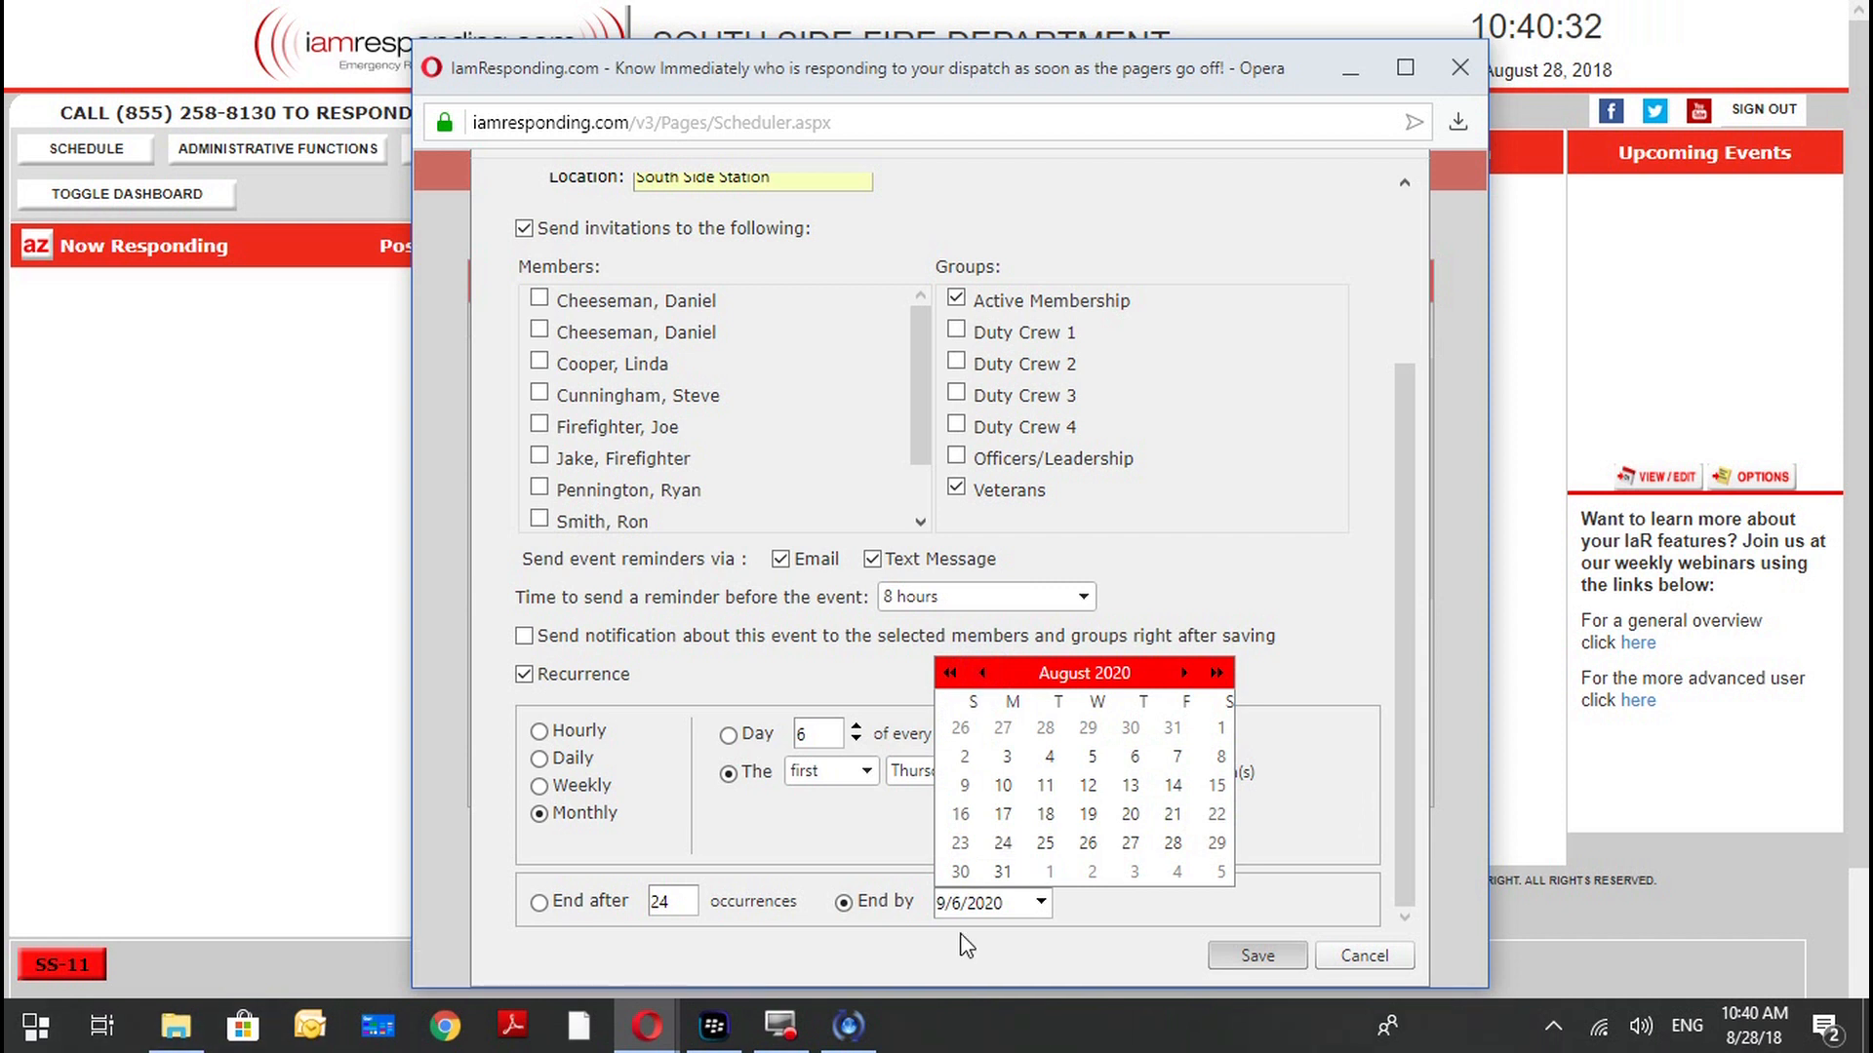
{"action": "left_click", "coordinate": [539, 903]}
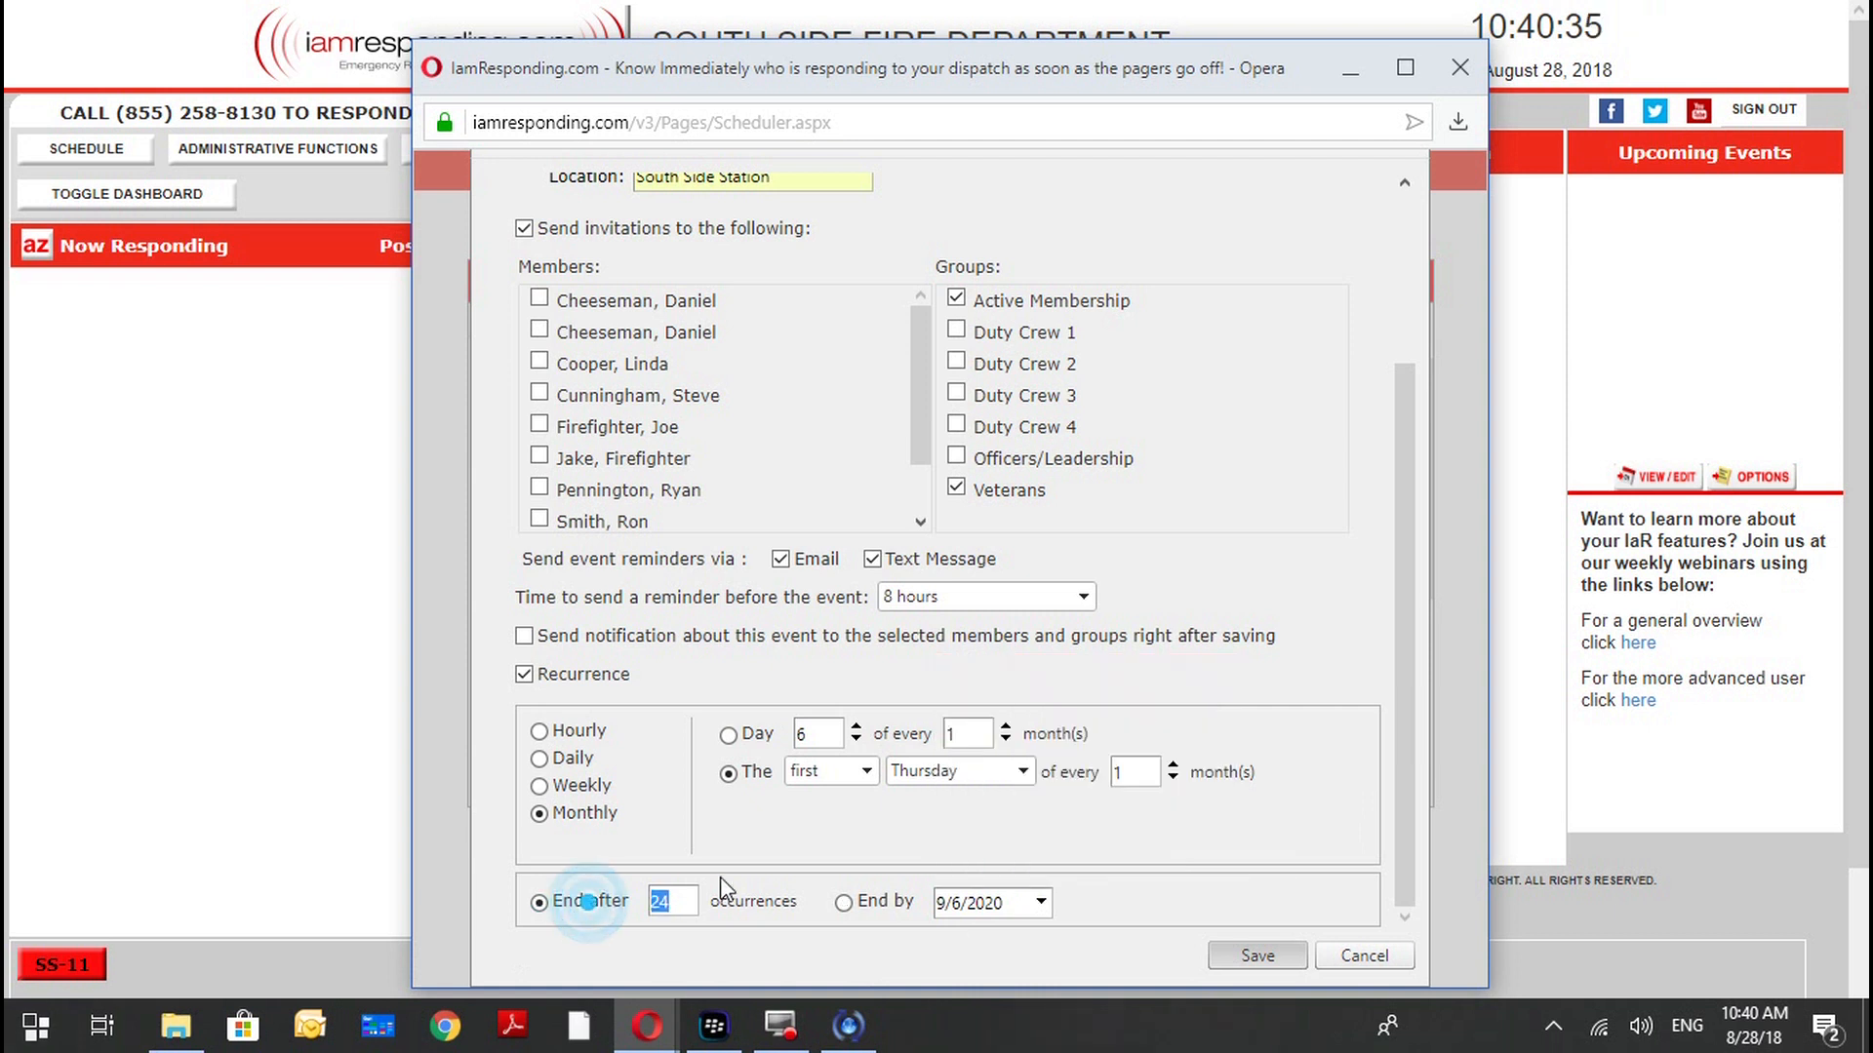
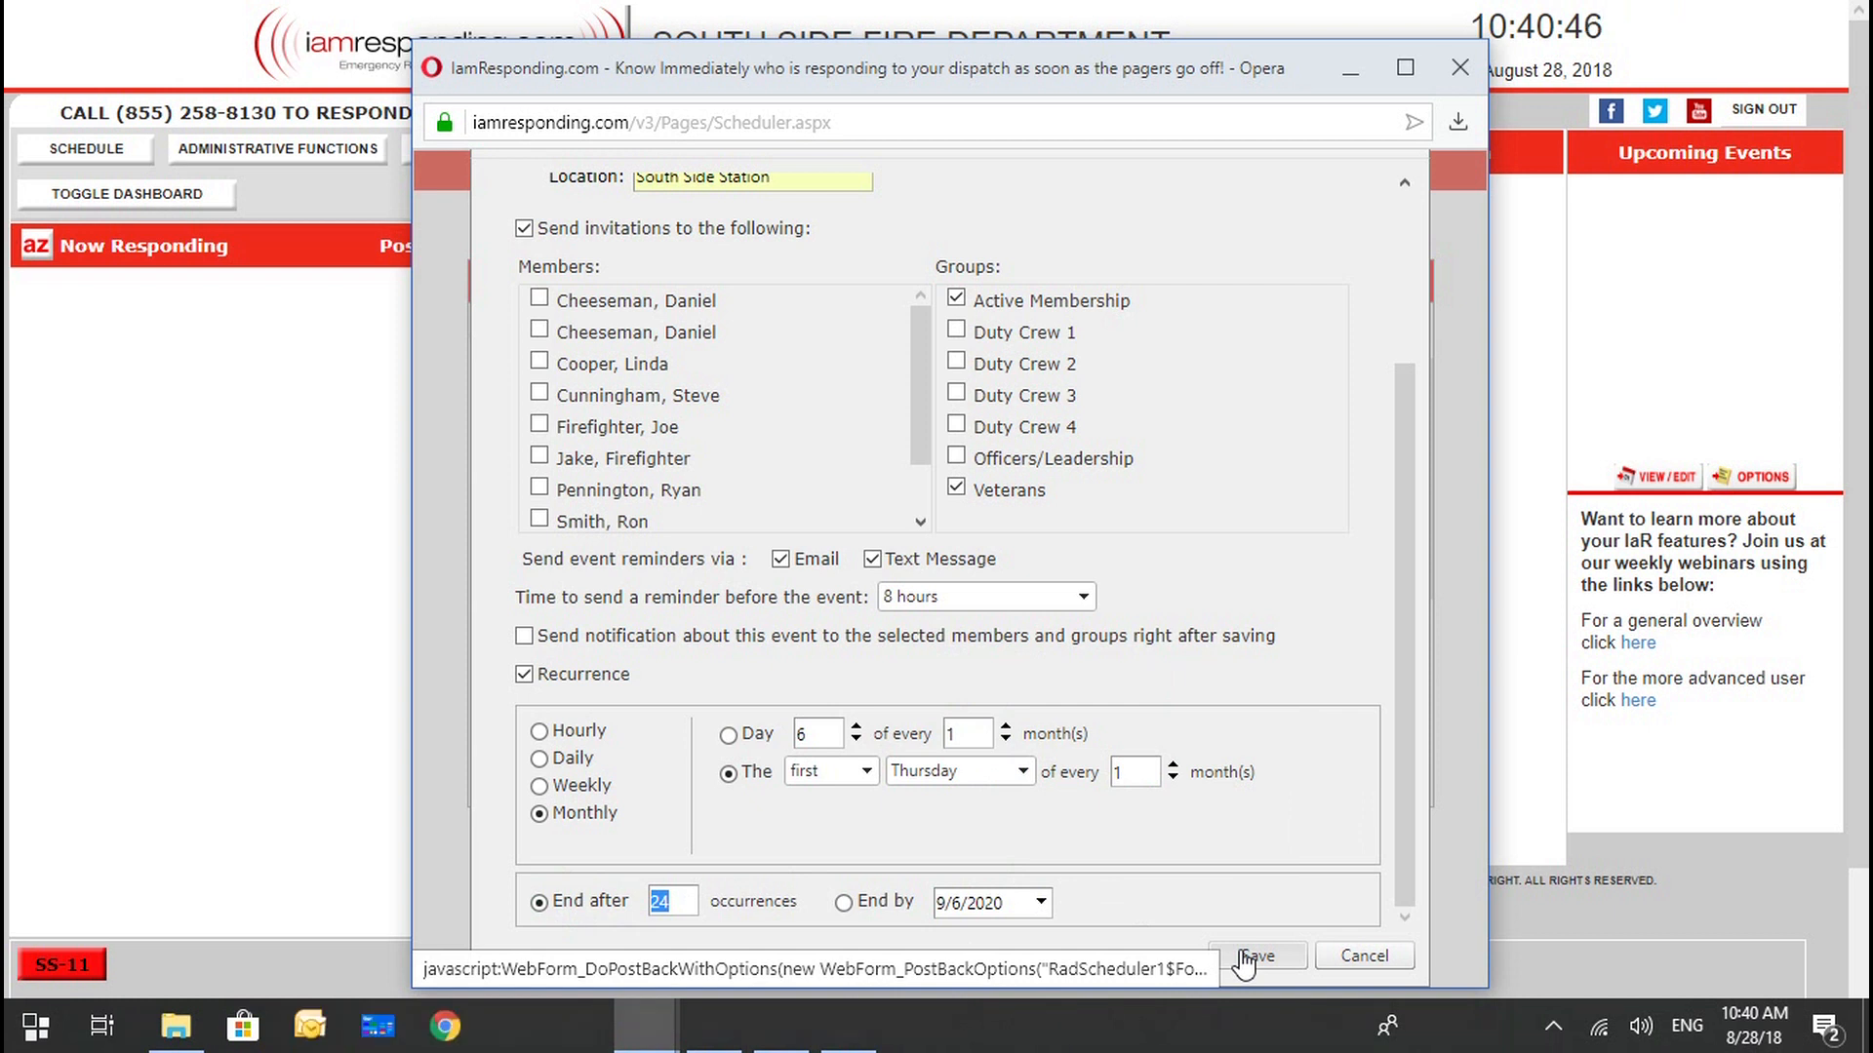
Save the recurring meeting event and open its September 6, 2018 entry to check it.
{"action": "left_click", "coordinate": [1249, 956]}
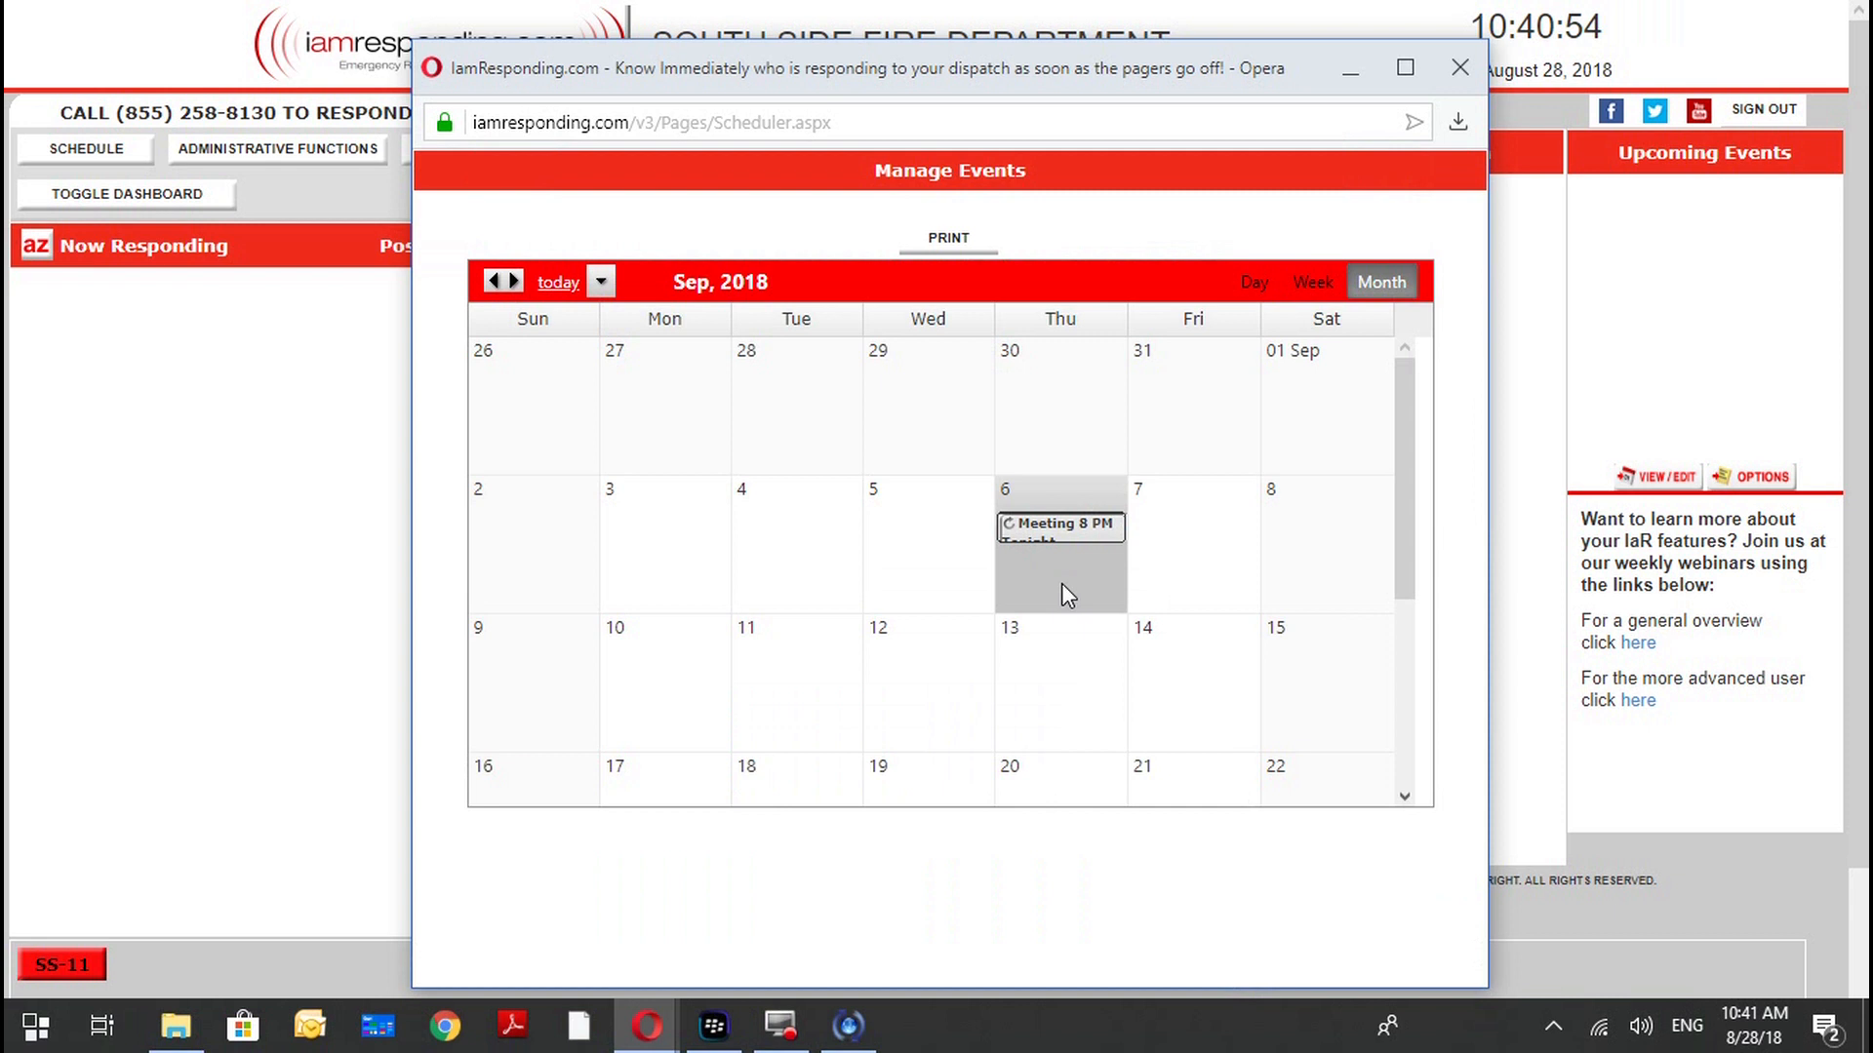
{"action": "left_click", "coordinate": [1026, 659]}
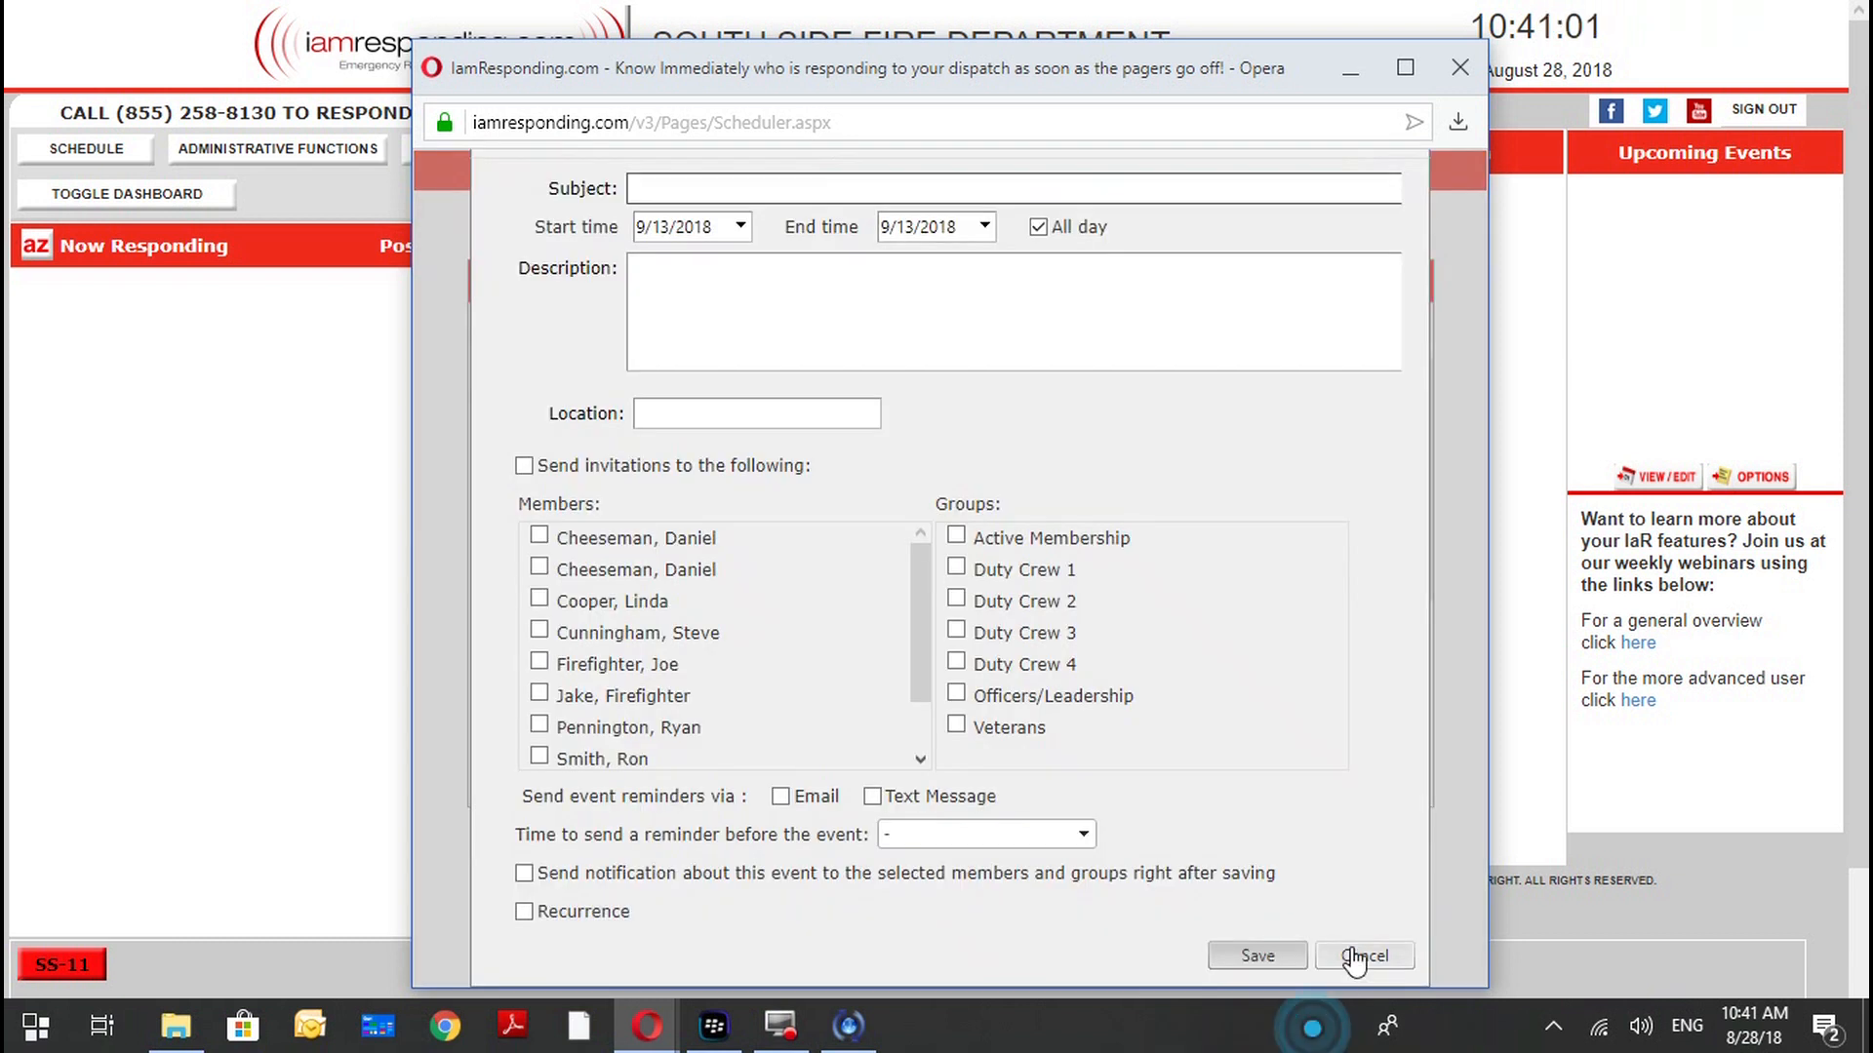
{"action": "left_click", "coordinate": [1353, 956]}
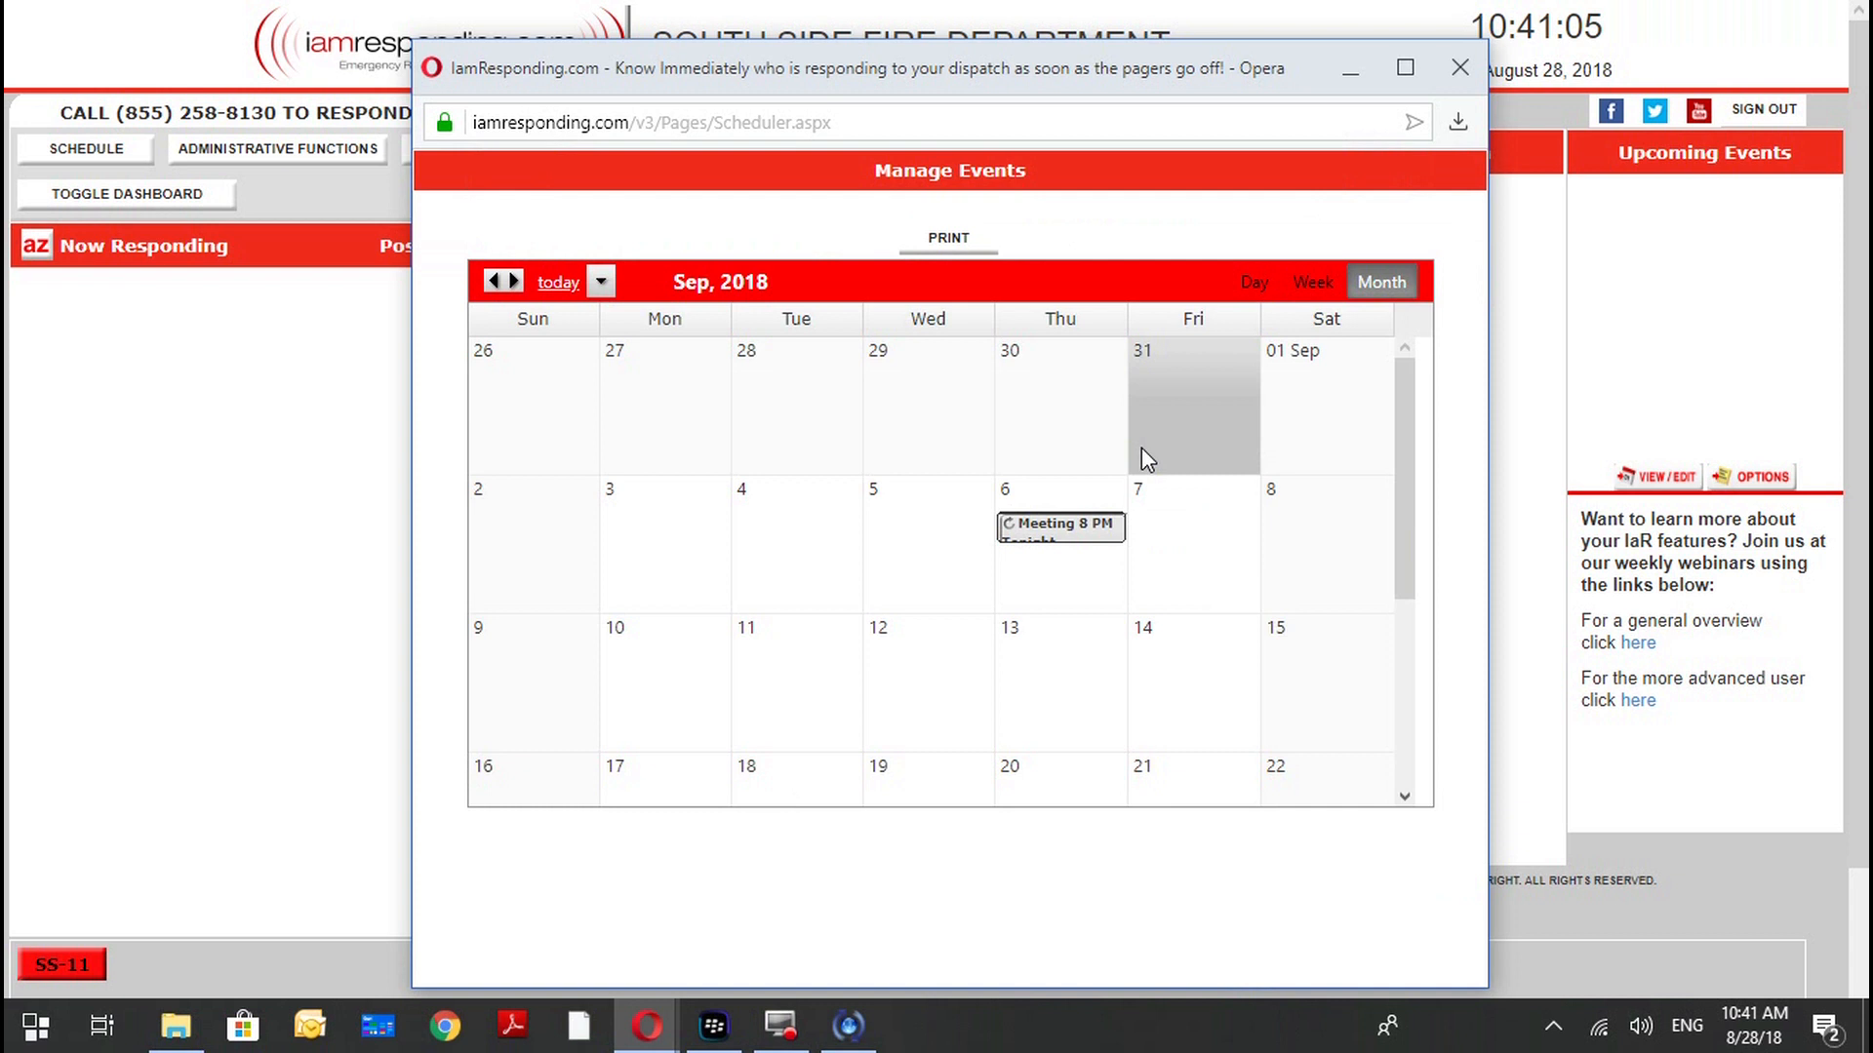
{"action": "left_click", "coordinate": [1047, 530]}
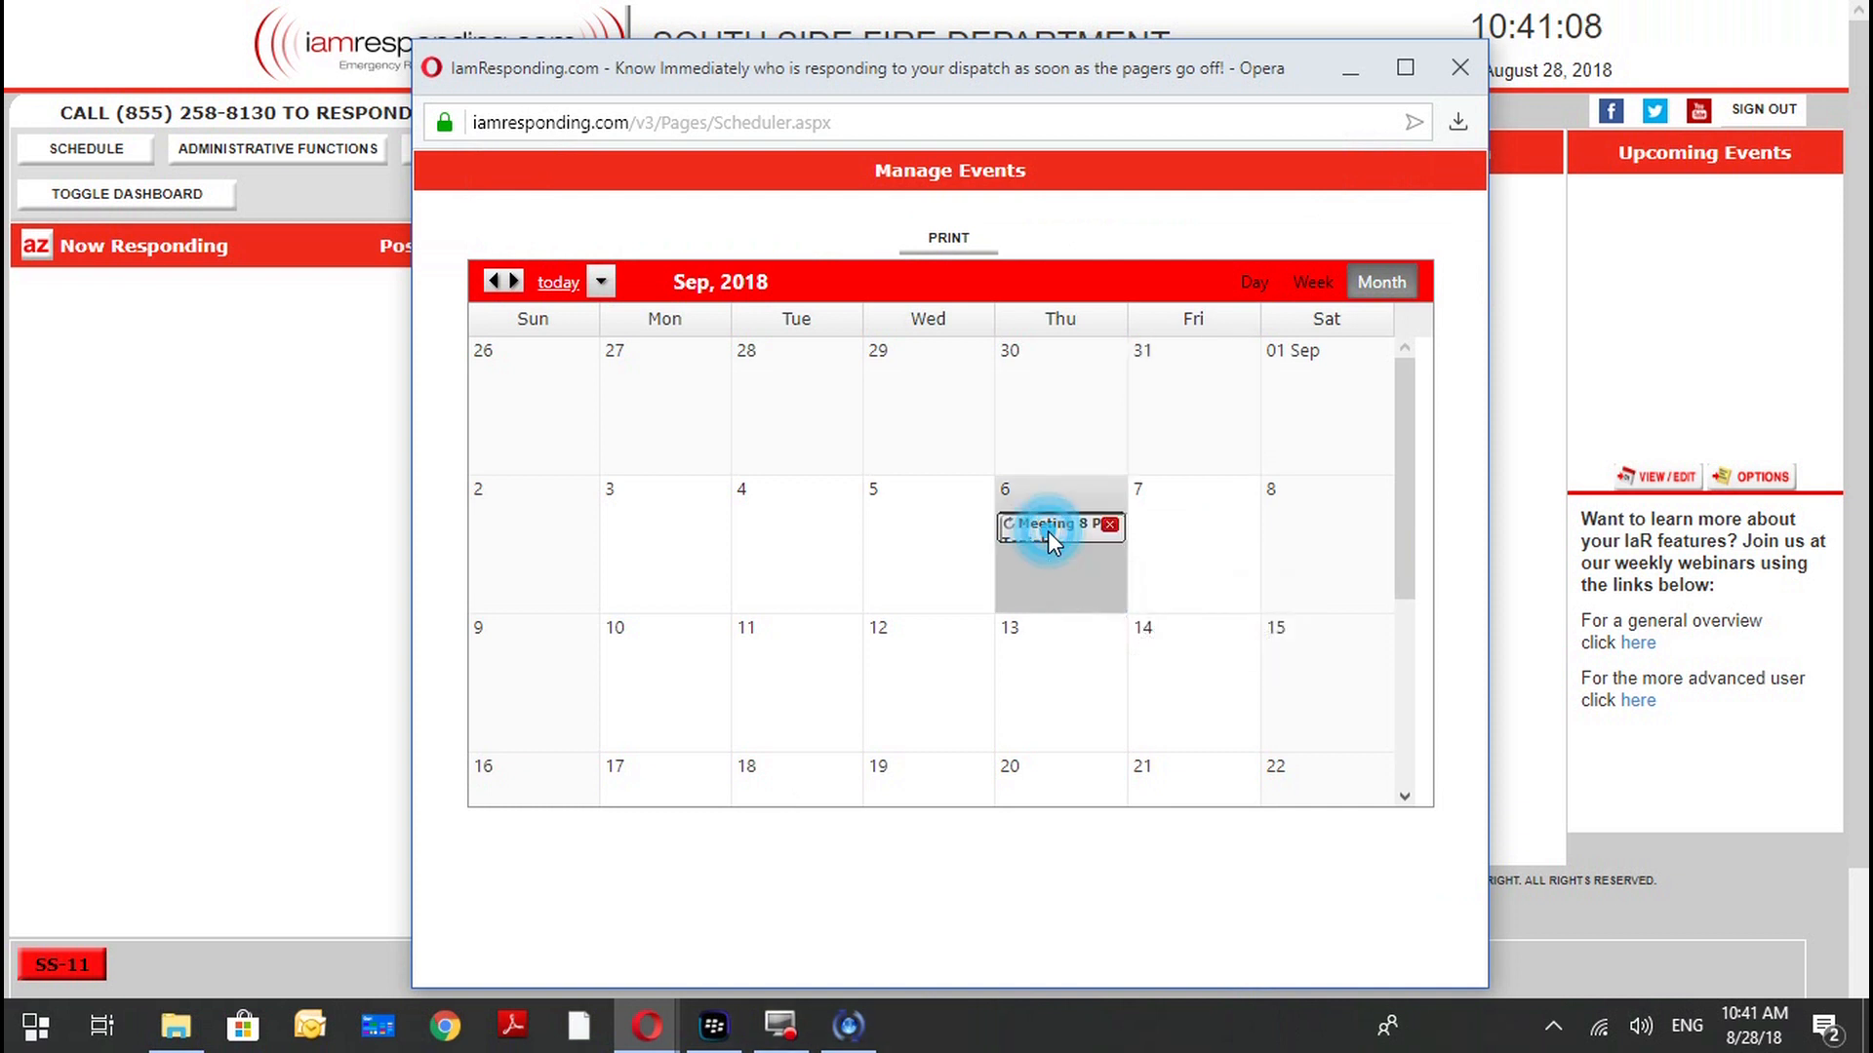
{"action": "left_click", "coordinate": [865, 364]}
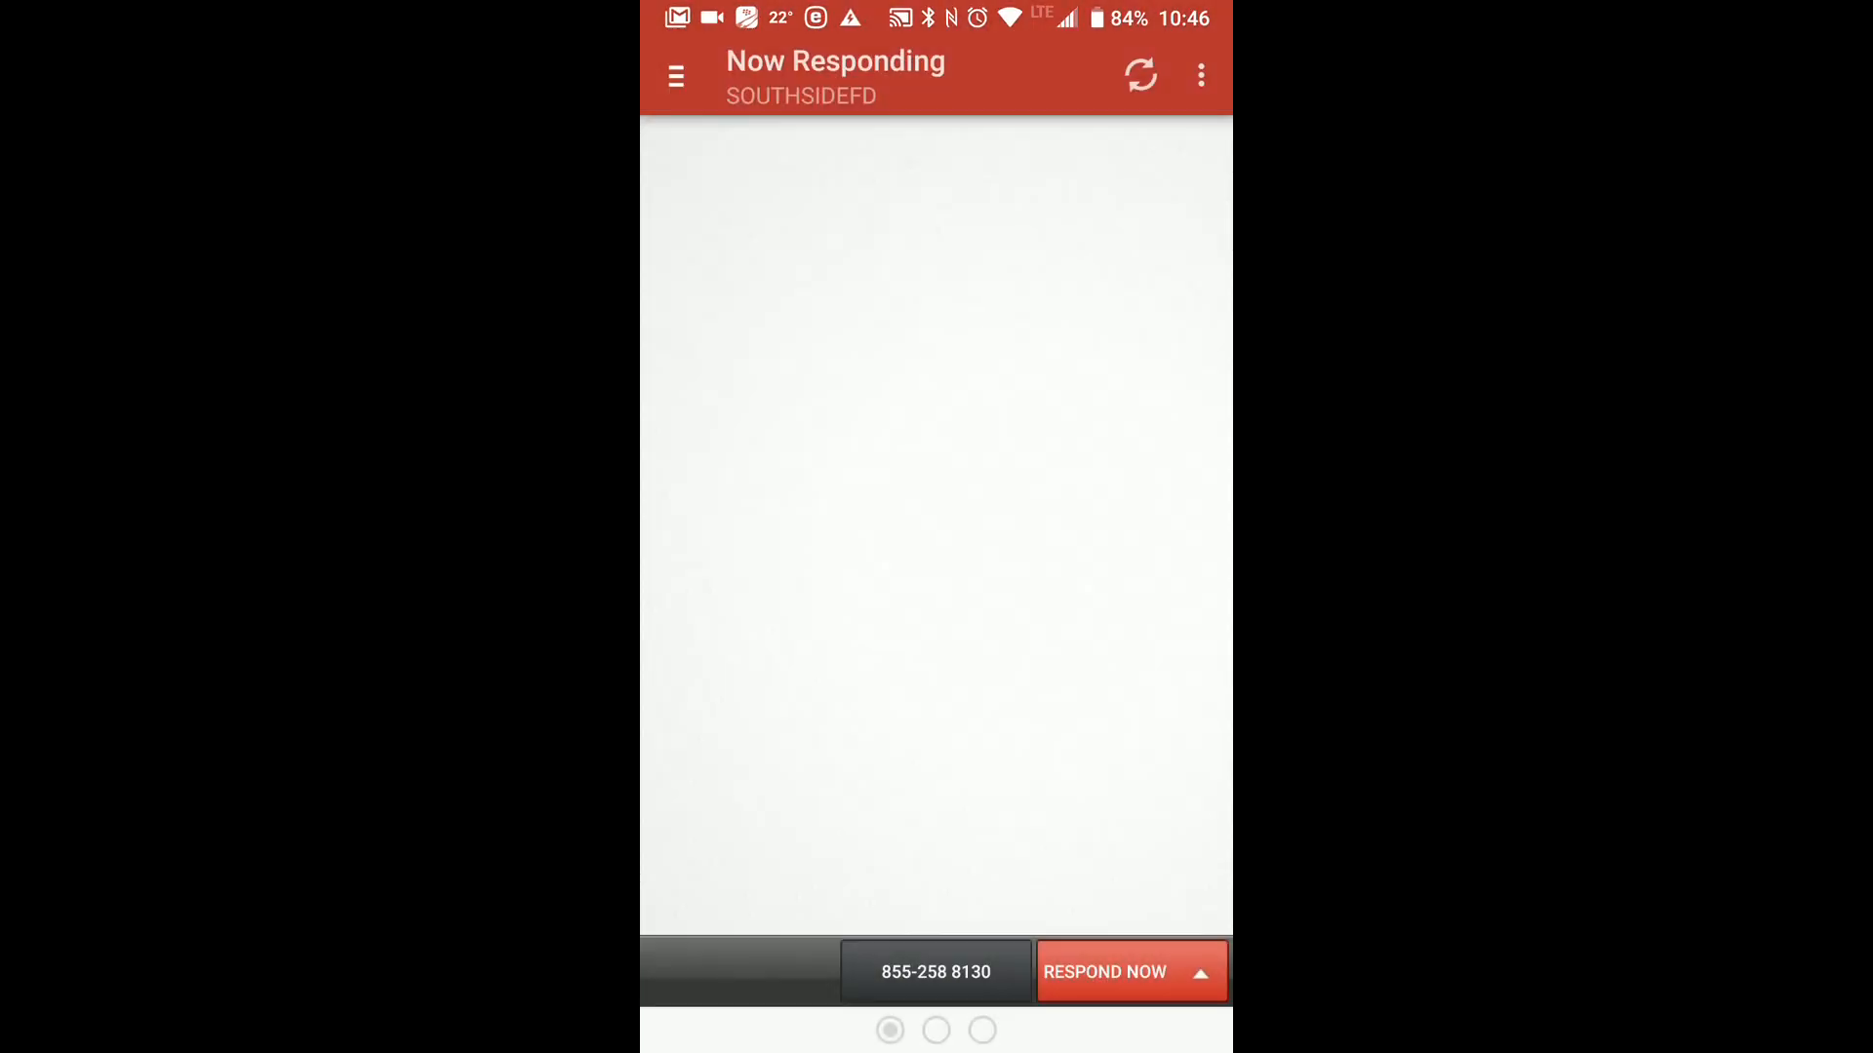
Switch to the IamResponding mobile app and open the list of upcoming events.
{"action": "left_click", "coordinate": [676, 76]}
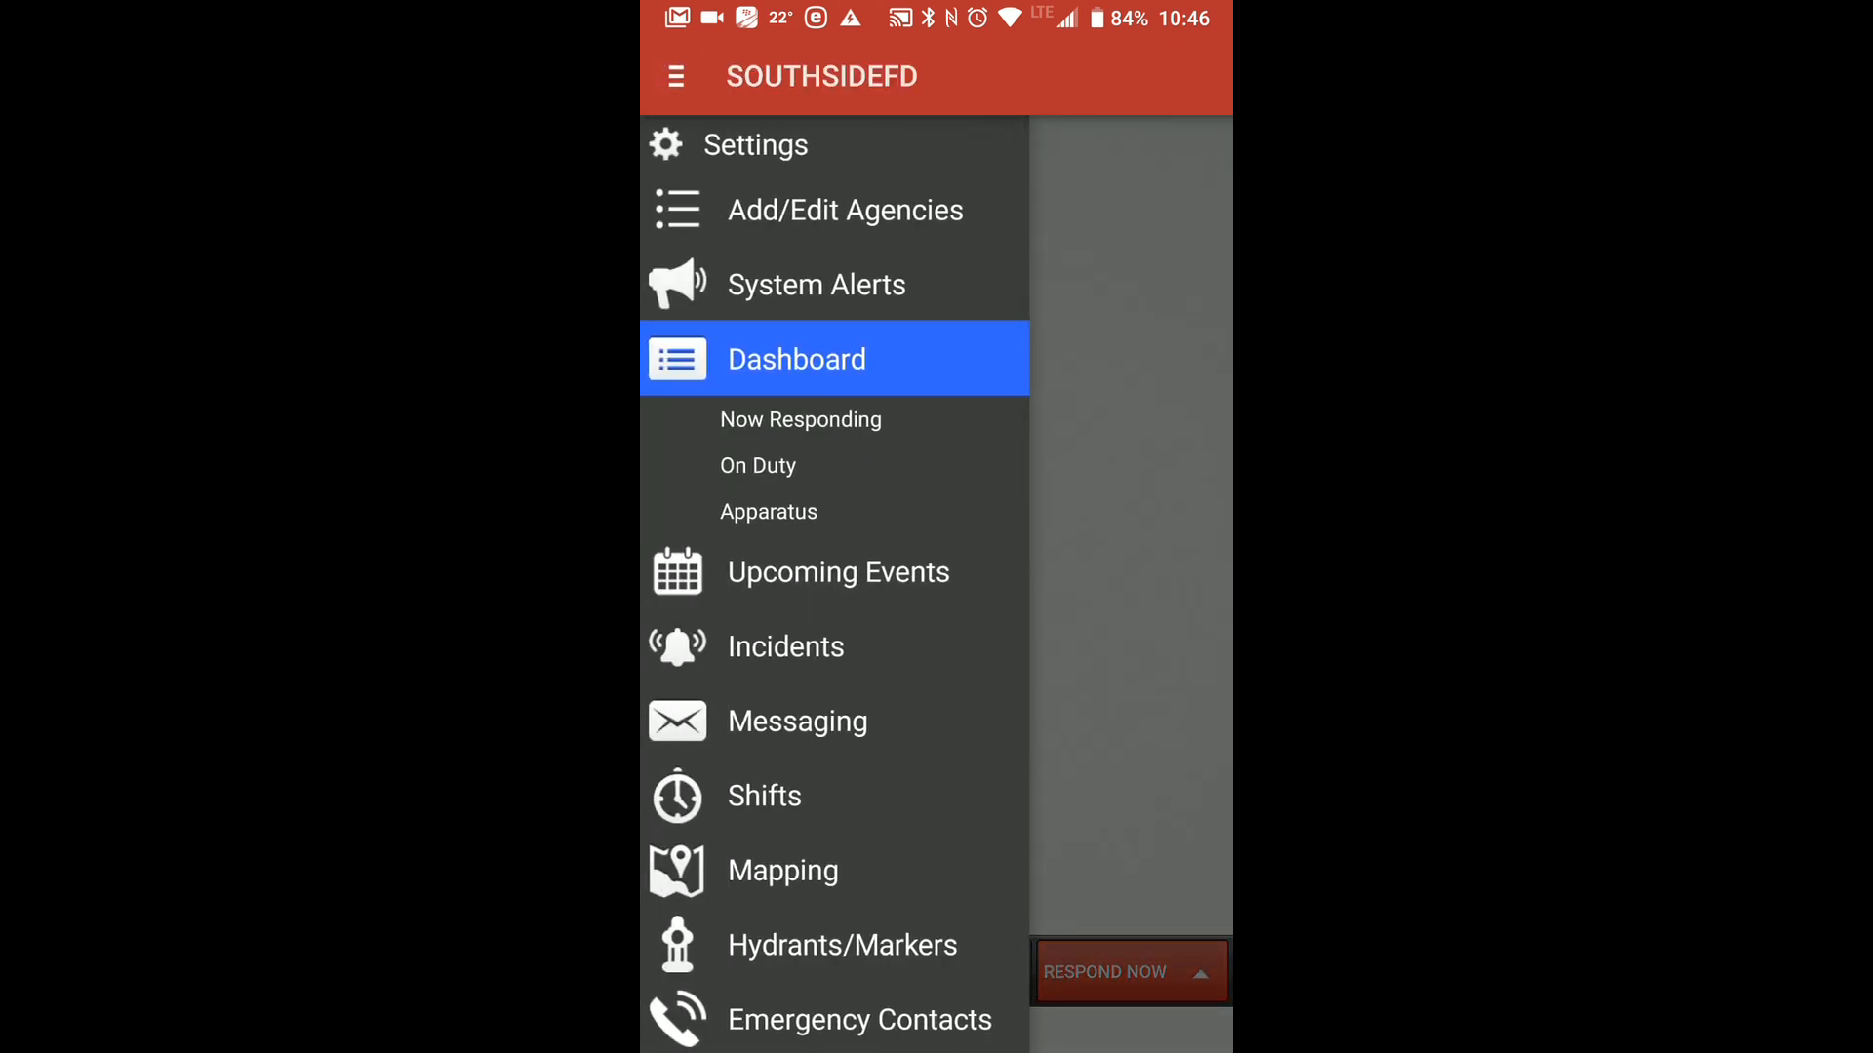
{"action": "left_click", "coordinate": [1167, 47]}
{"action": "mouse_move", "coordinate": [1009, 509]}
{"action": "left_mouse_down"}
{"action": "mouse_move", "coordinate": [682, 618]}
{"action": "mouse_move", "coordinate": [883, 443]}
{"action": "left_mouse_up"}
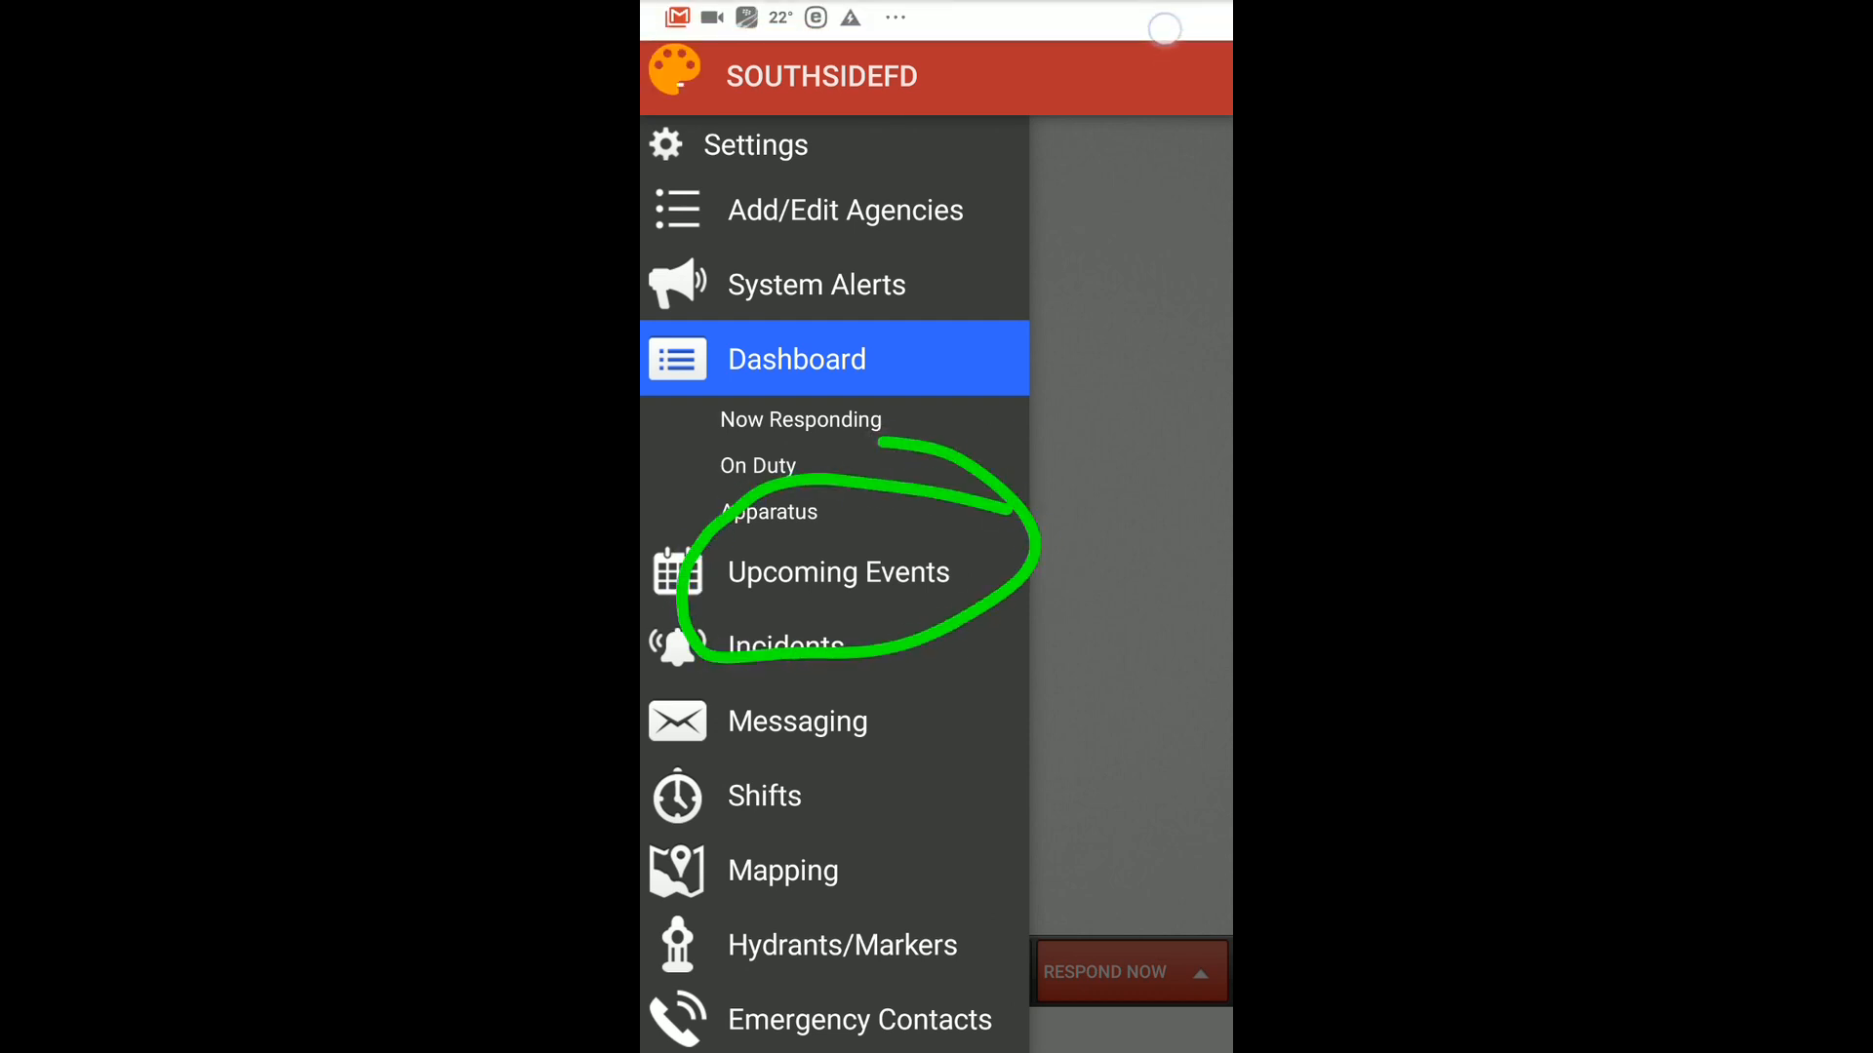
{"action": "left_click", "coordinate": [1153, 49]}
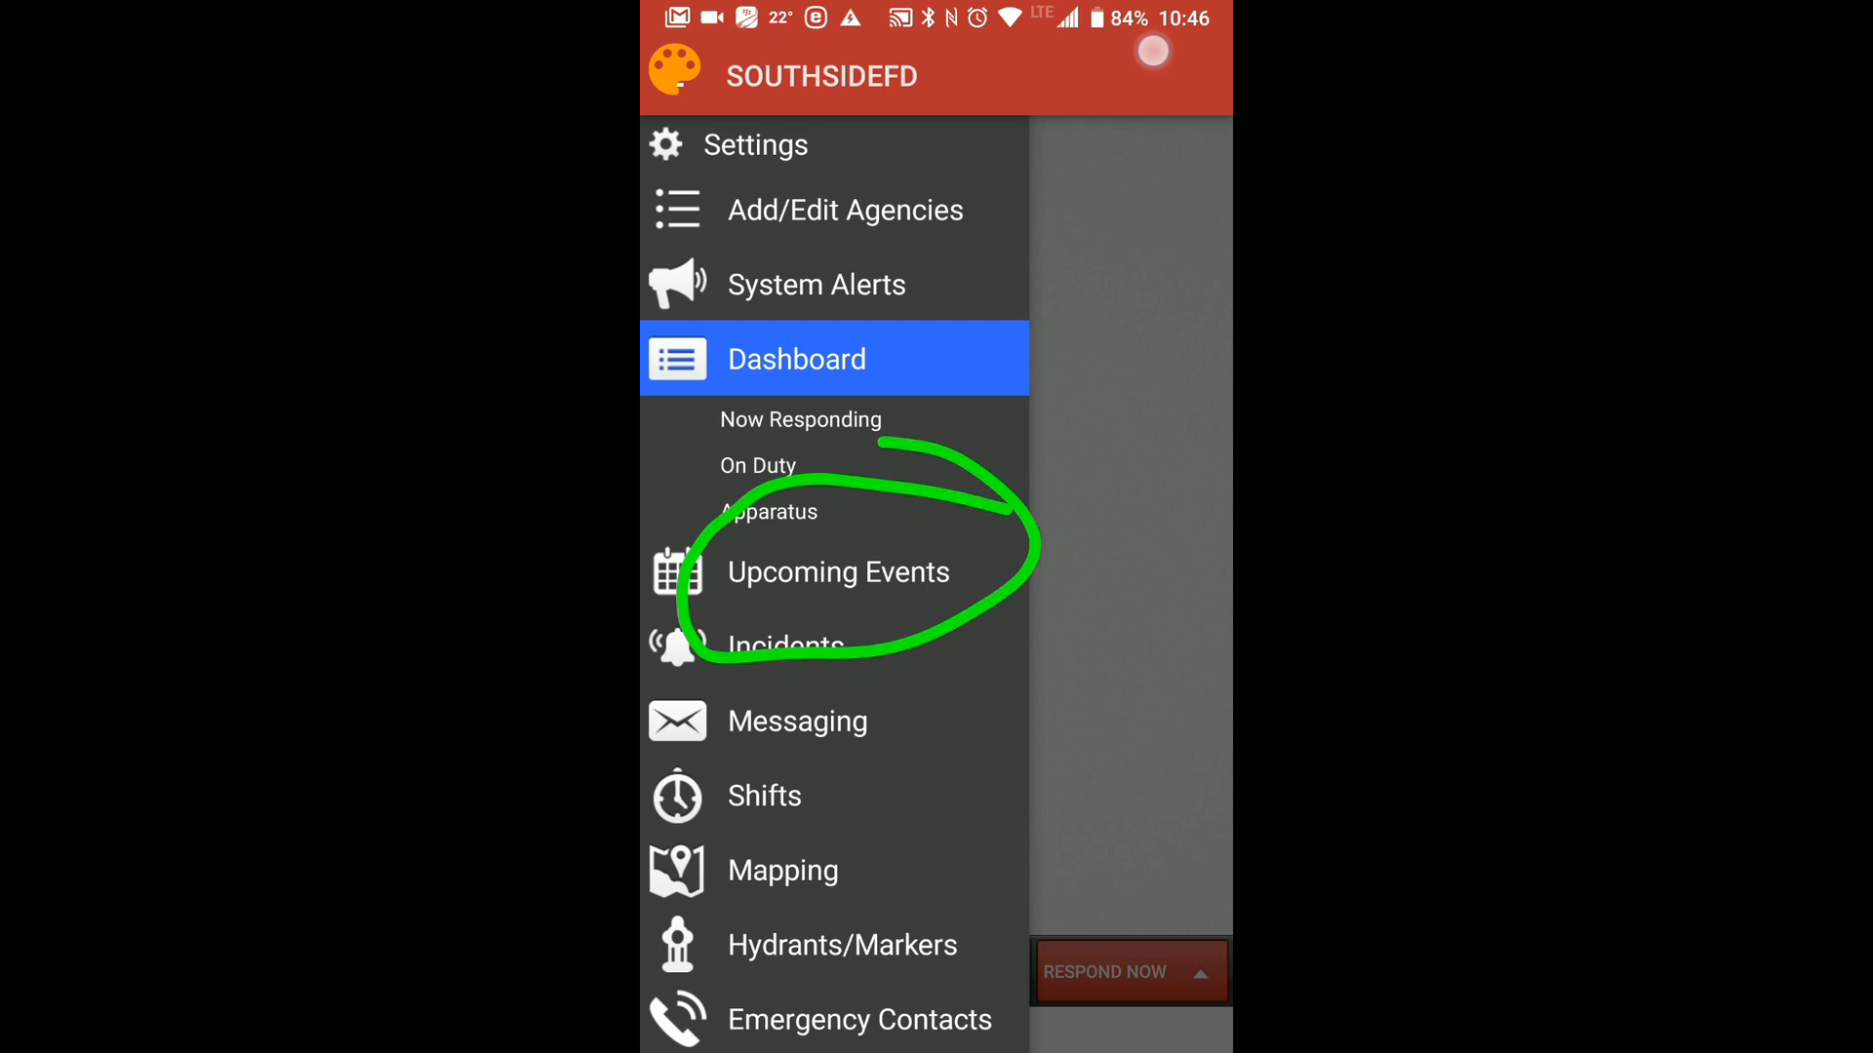
{"action": "left_click", "coordinate": [839, 573]}
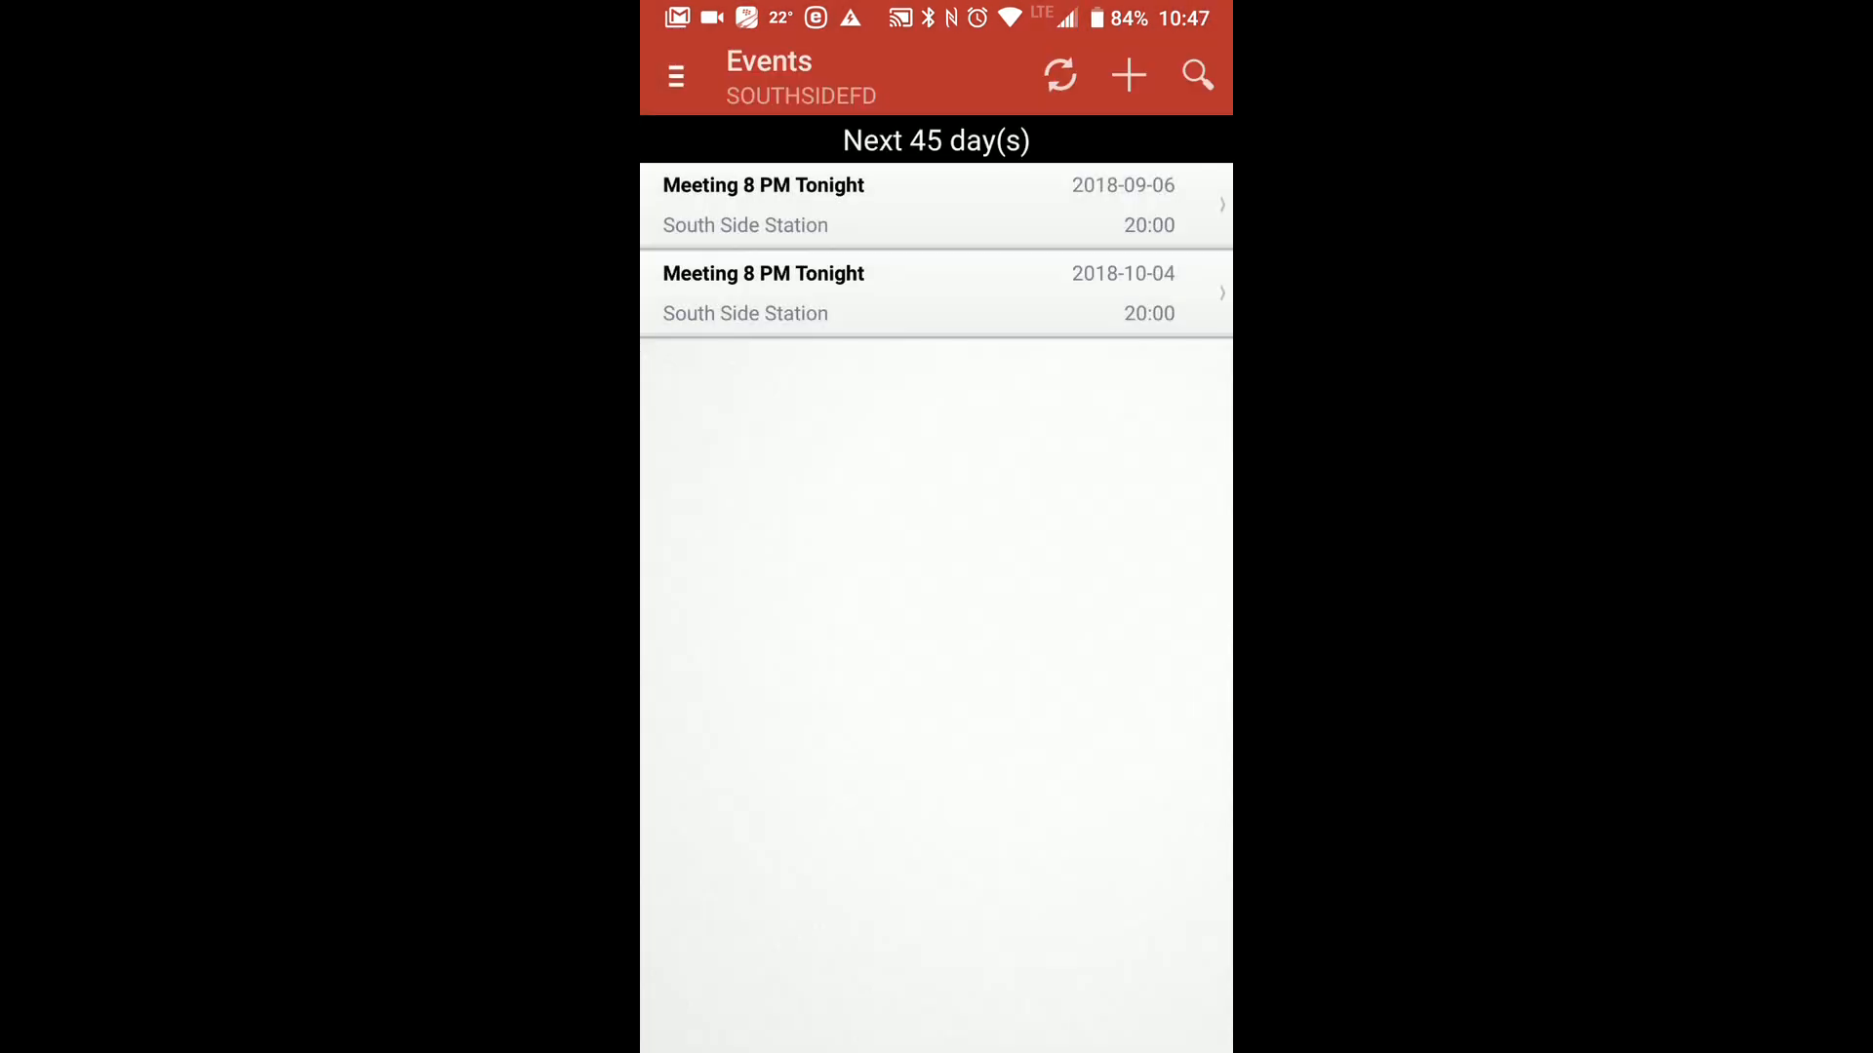
Start a new event in the mobile app and look through its reminder and recurrence options.
{"action": "left_click", "coordinate": [1162, 44]}
{"action": "mouse_move", "coordinate": [938, 675]}
{"action": "left_mouse_down"}
{"action": "mouse_move", "coordinate": [1107, 171]}
{"action": "mouse_move", "coordinate": [934, 291]}
{"action": "left_mouse_up"}
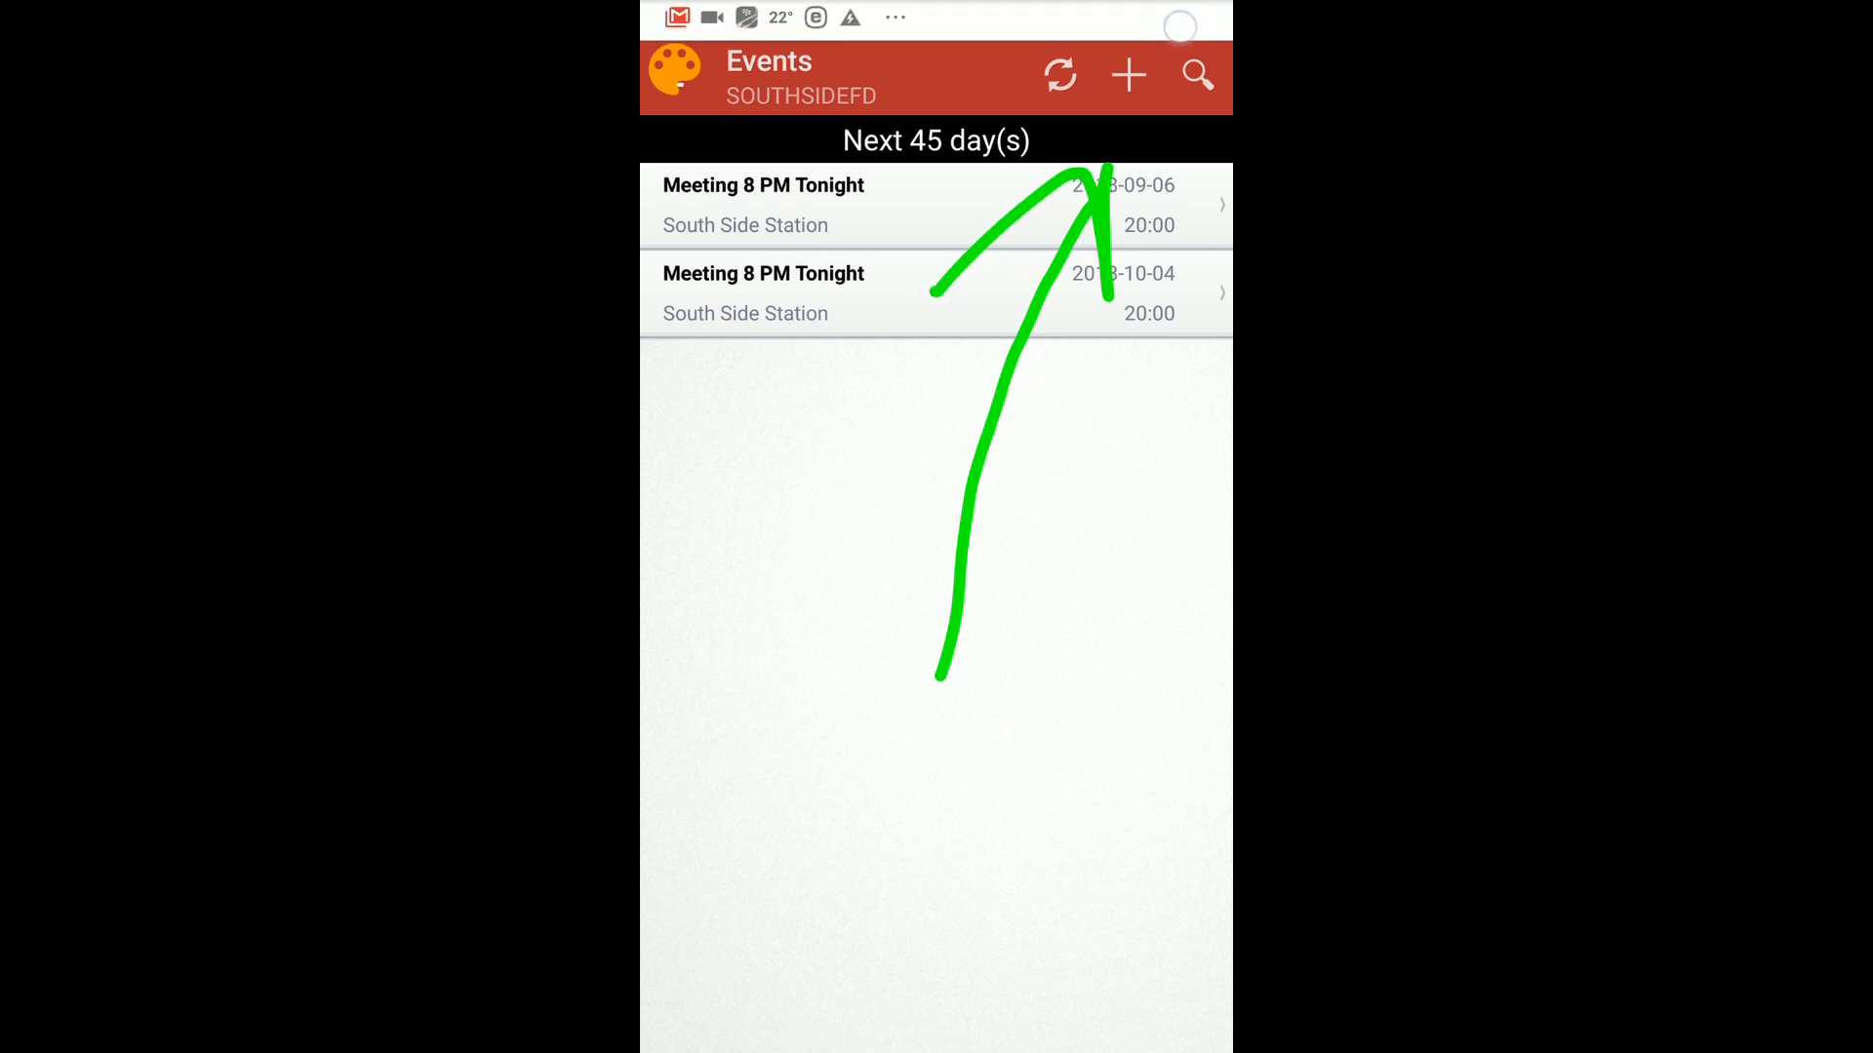
{"action": "left_click", "coordinate": [1165, 41]}
{"action": "left_click", "coordinate": [1128, 73]}
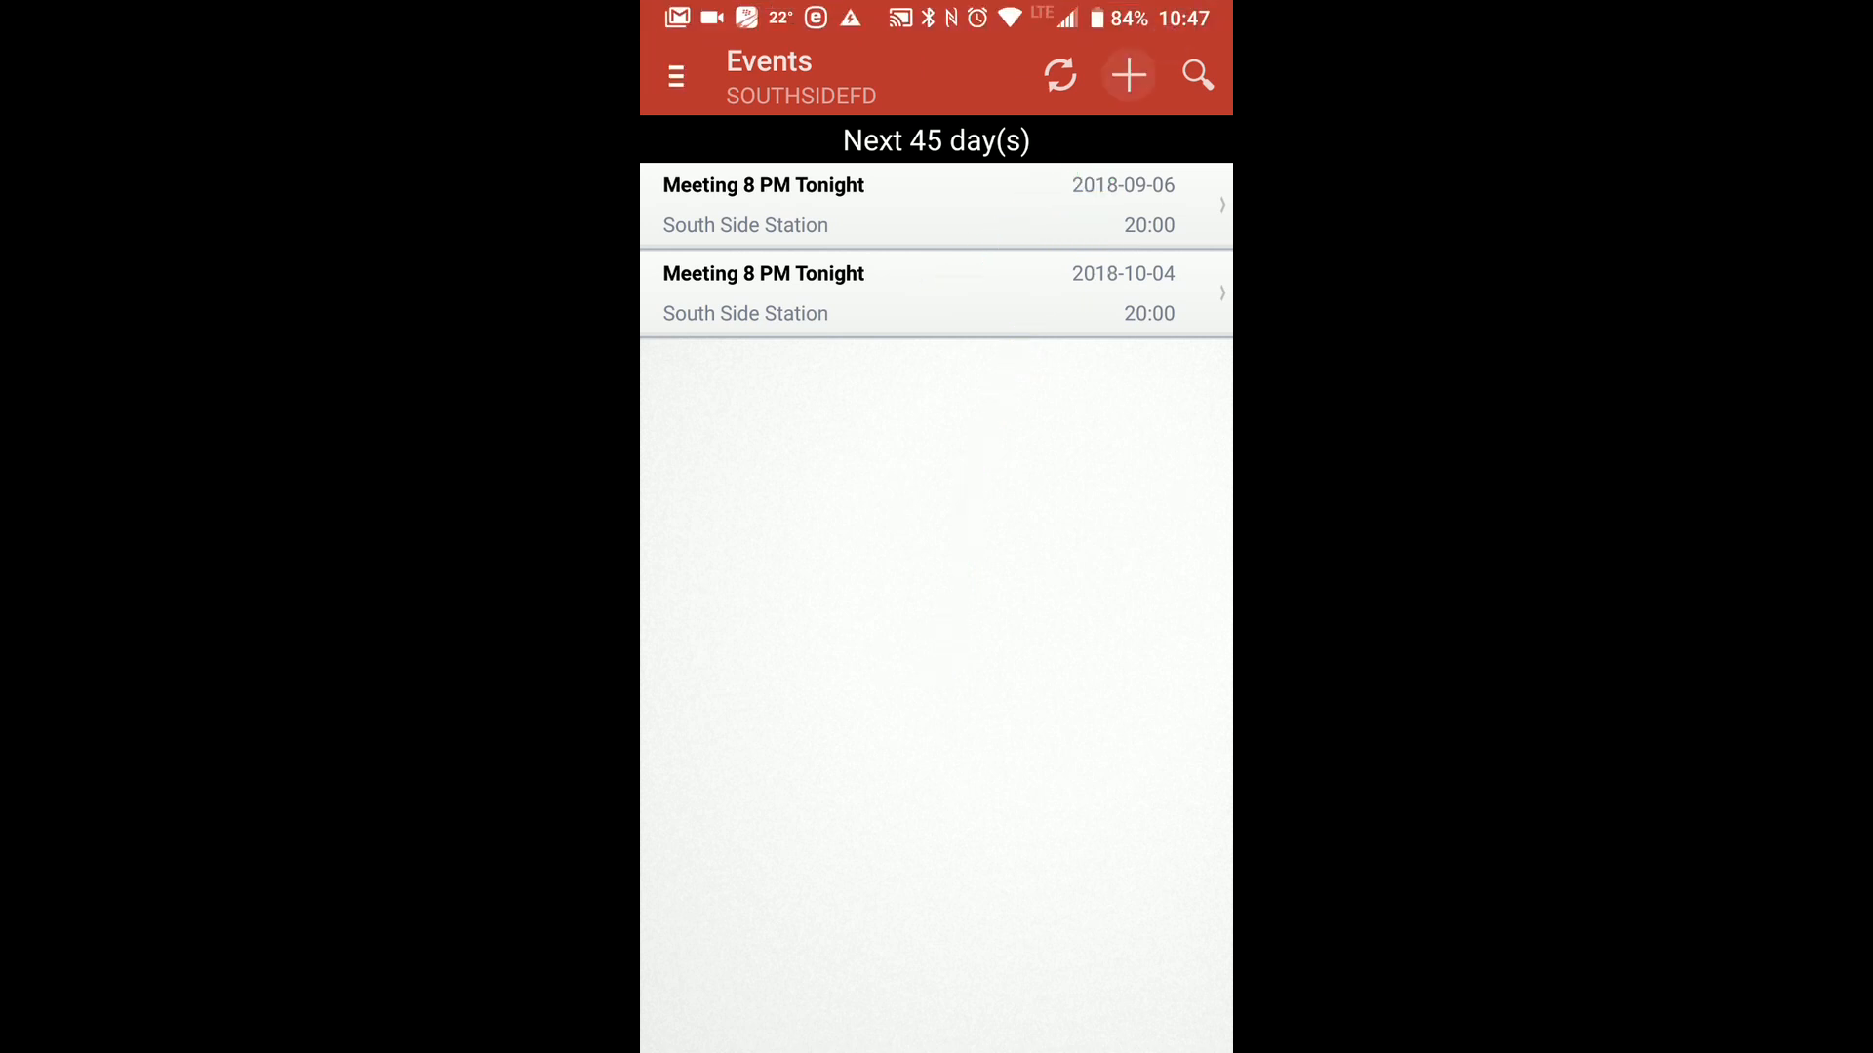
{"action": "scroll", "coordinate": [1045, 823], "scroll_direction": "down", "scroll_amount": 3}
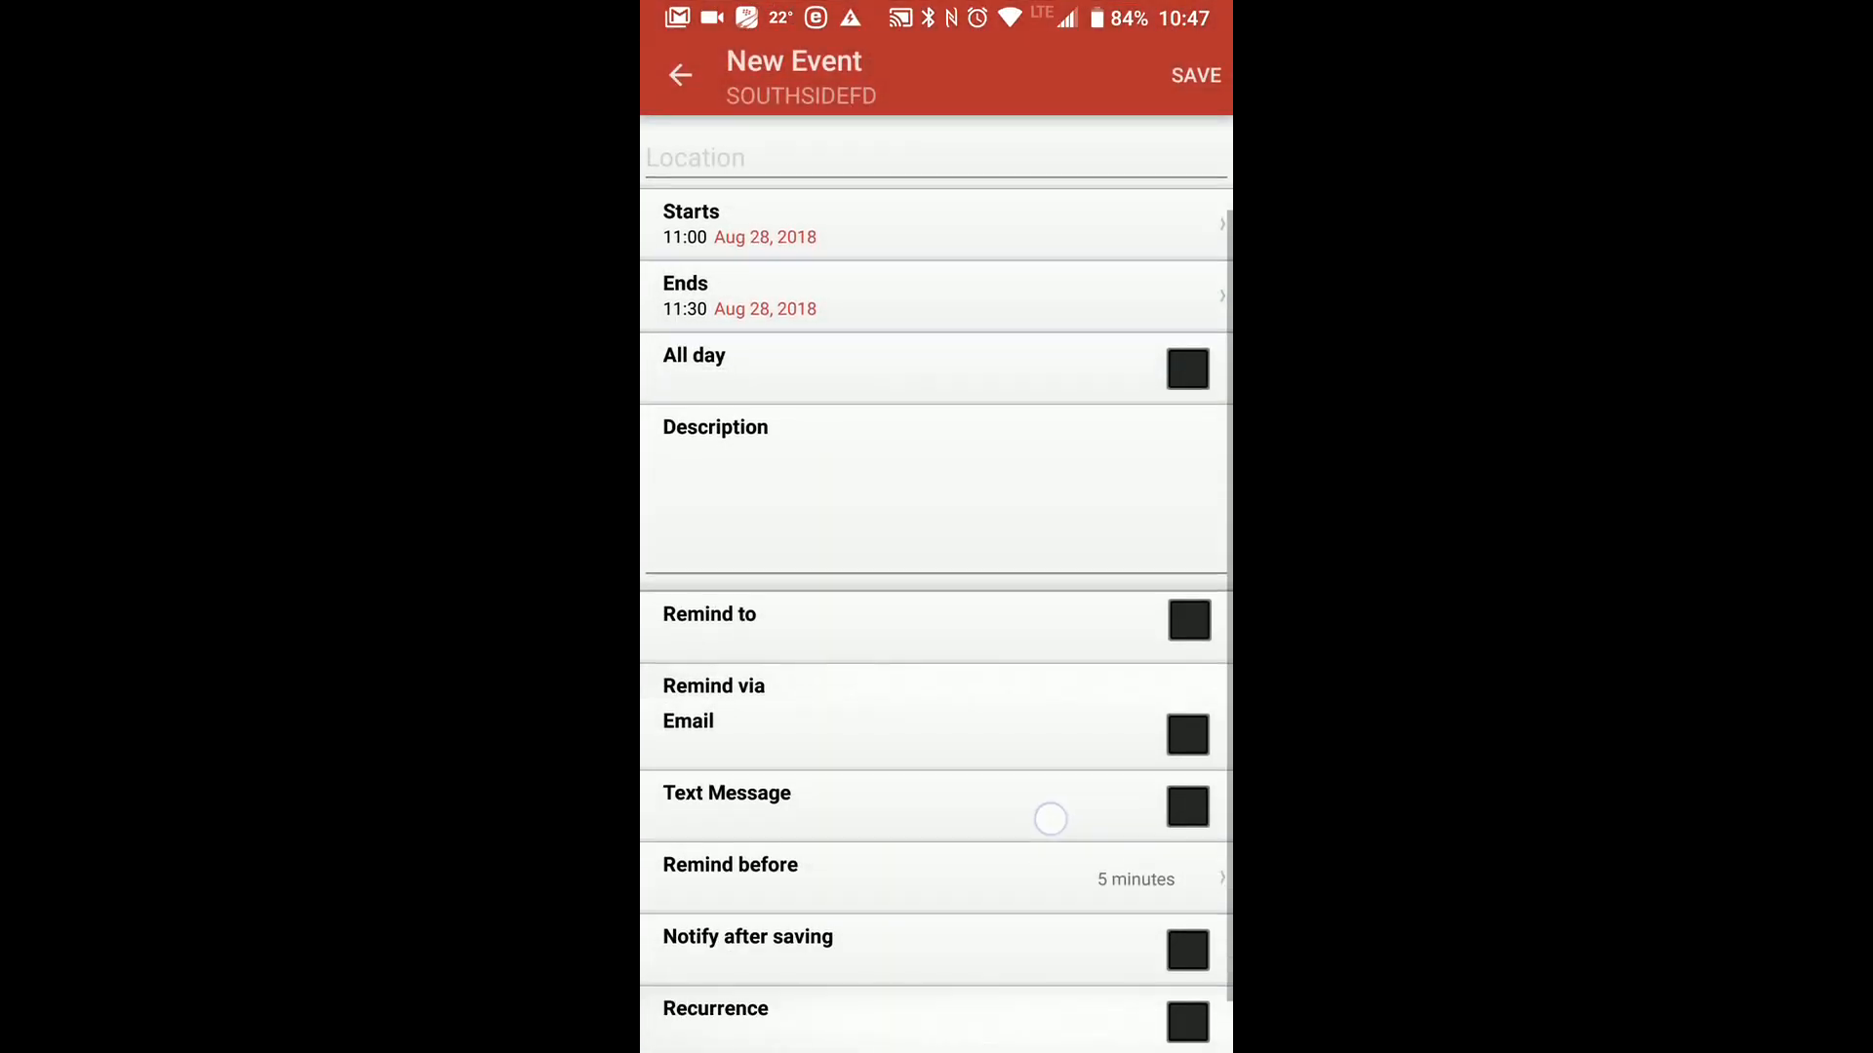
{"action": "scroll", "coordinate": [1045, 849], "scroll_direction": "down", "scroll_amount": 1}
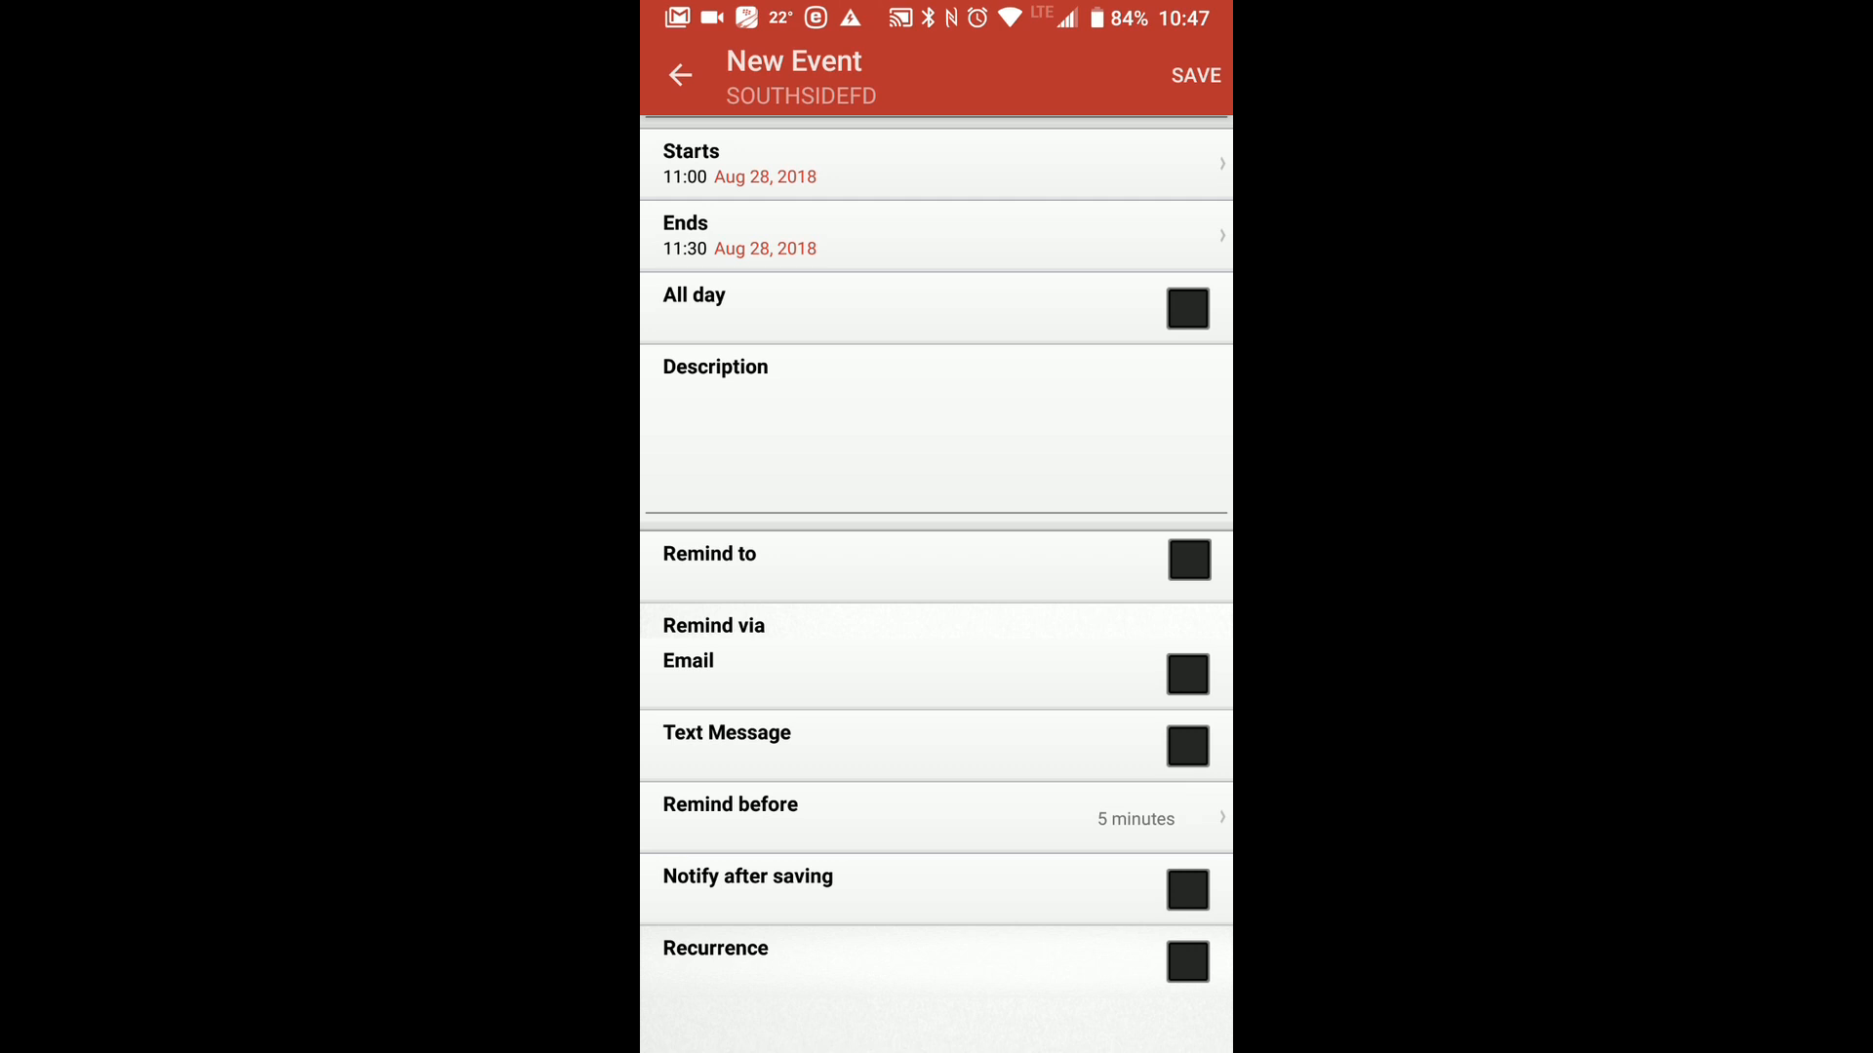
Choose the Active Membership group as the recipient of the new event's reminders.
{"action": "left_click", "coordinate": [1189, 560]}
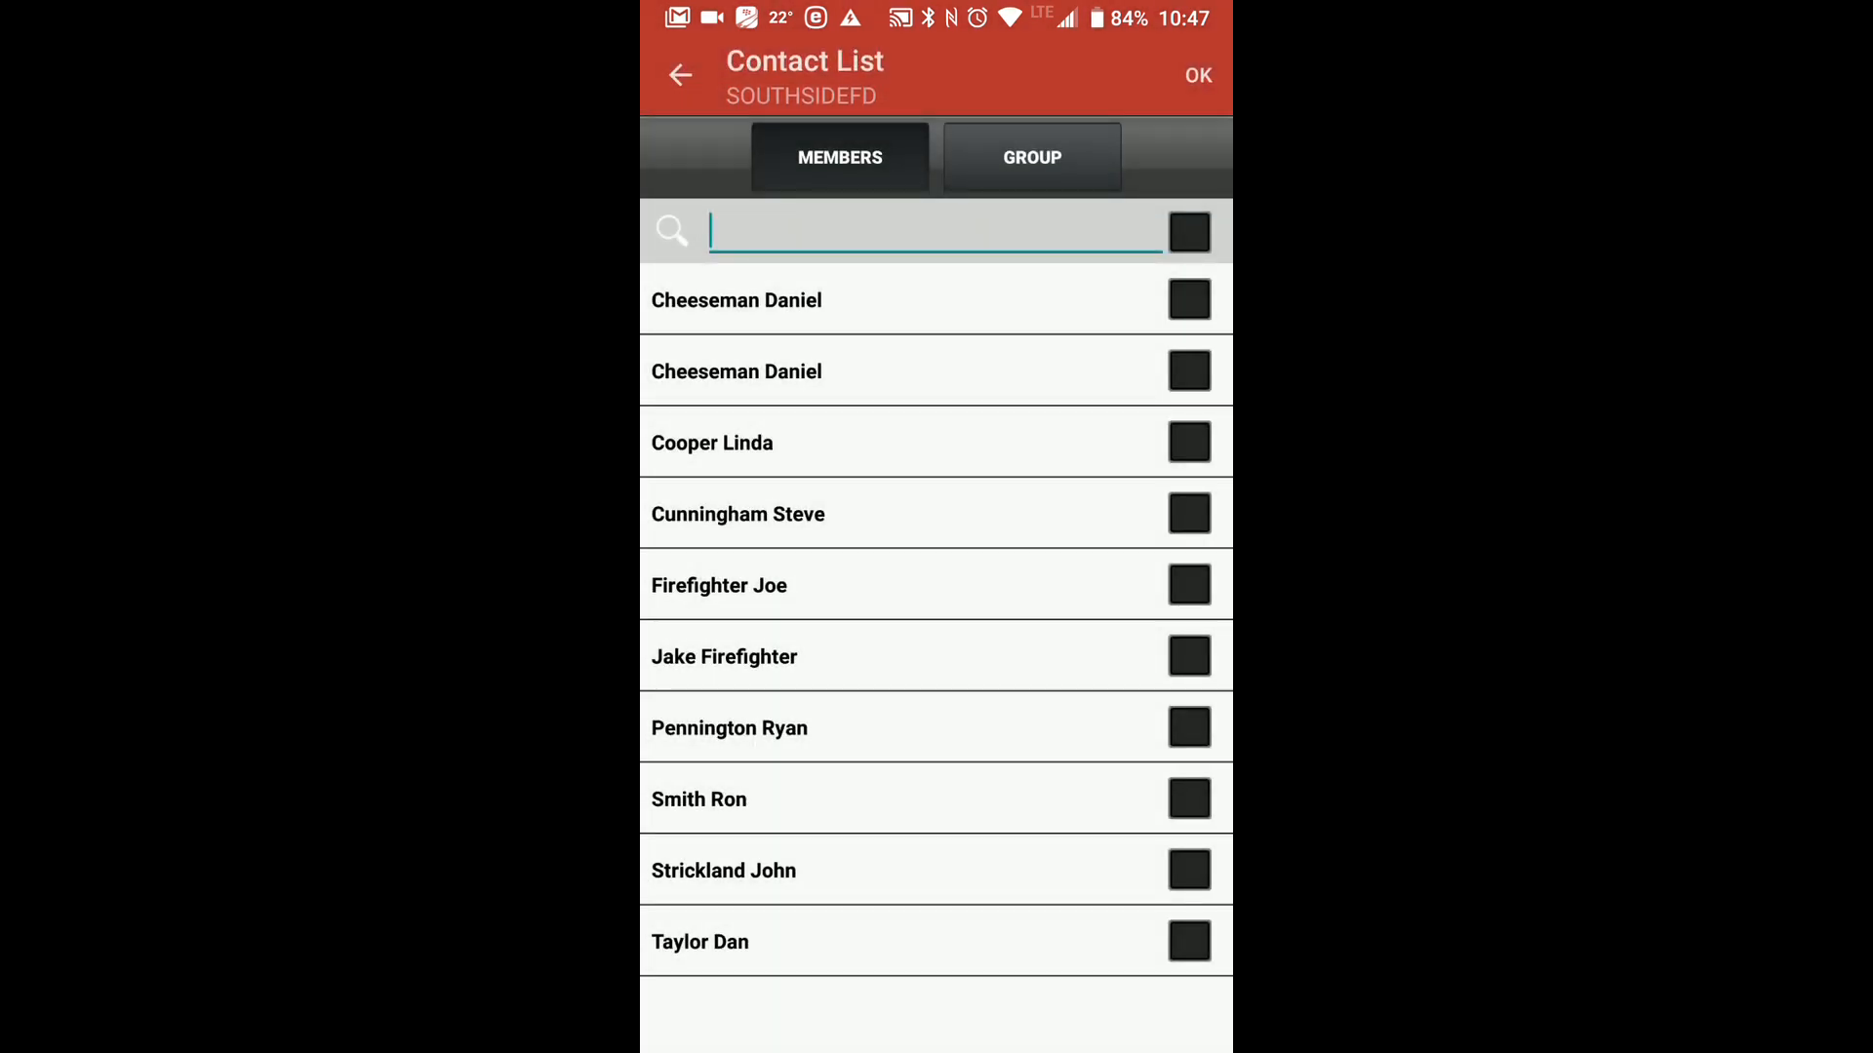
{"action": "left_click", "coordinate": [1031, 174]}
{"action": "left_click", "coordinate": [1189, 299]}
{"action": "left_click", "coordinate": [1198, 75]}
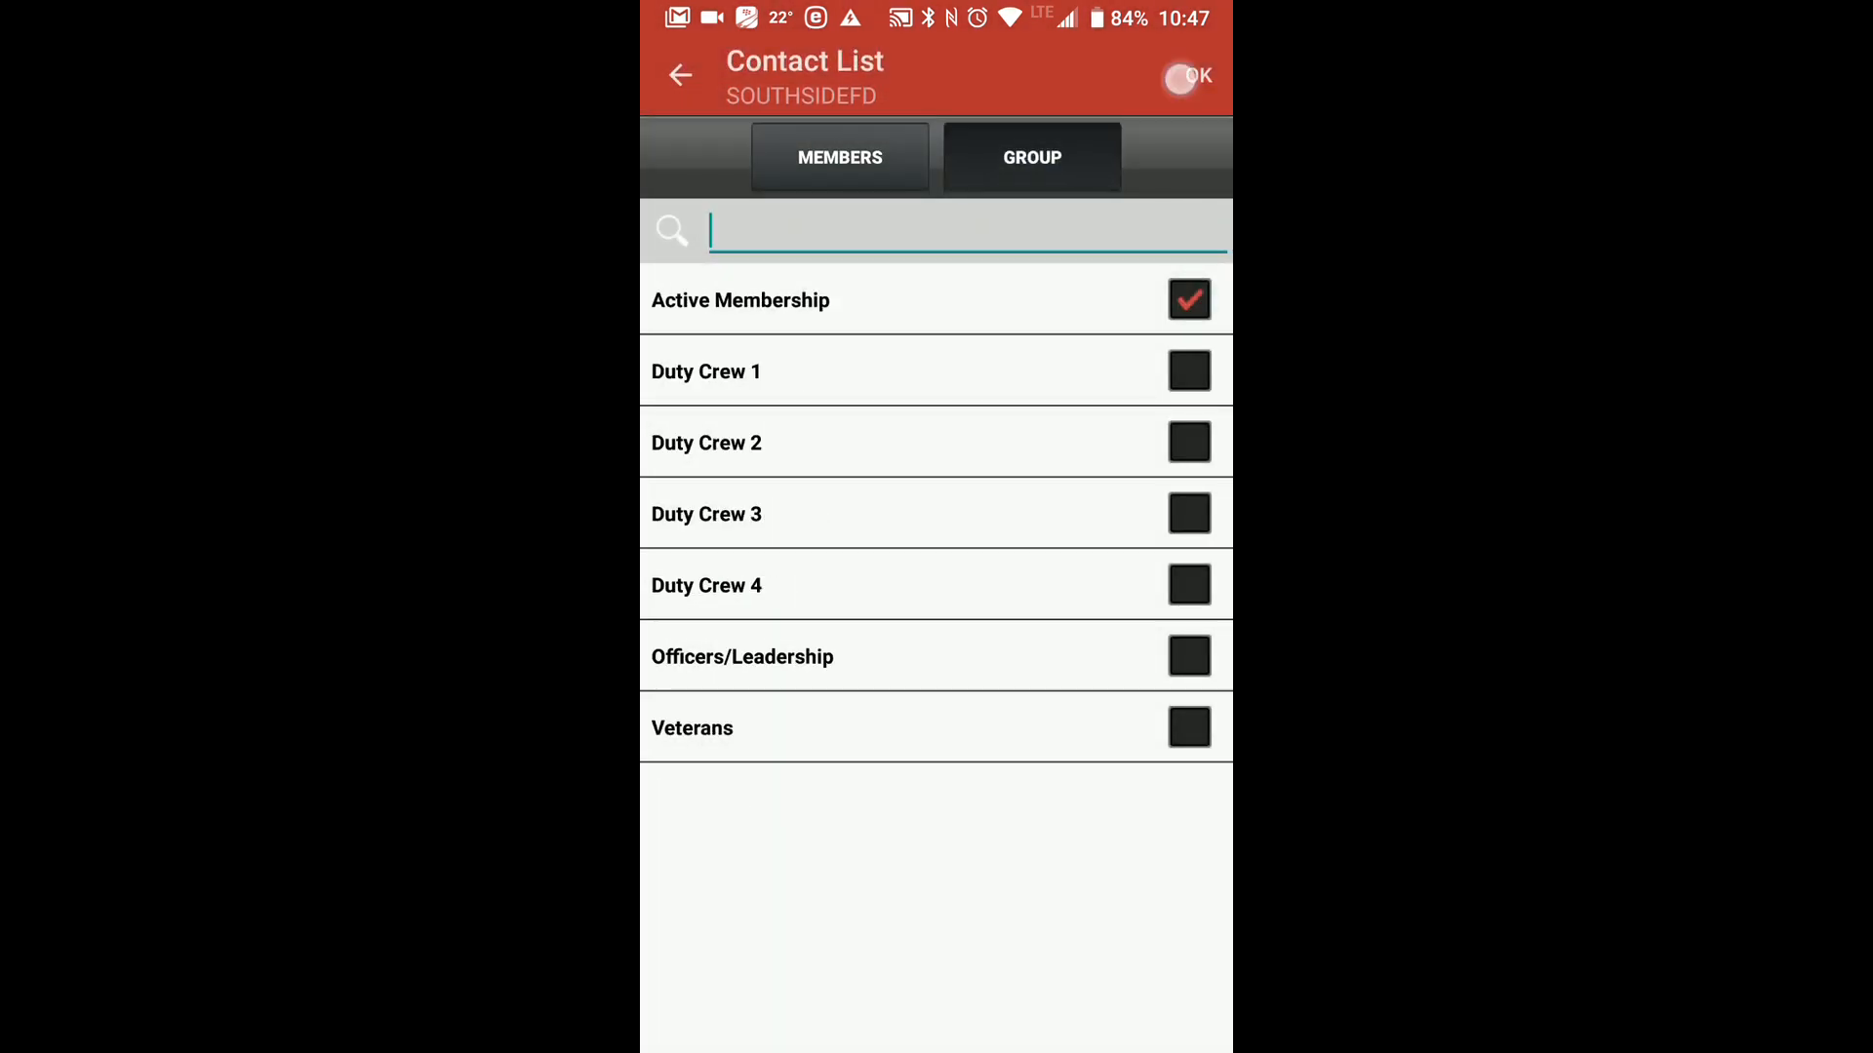
{"action": "left_click_drag", "start_coordinate": [1053, 264], "coordinate": [1128, 155]}
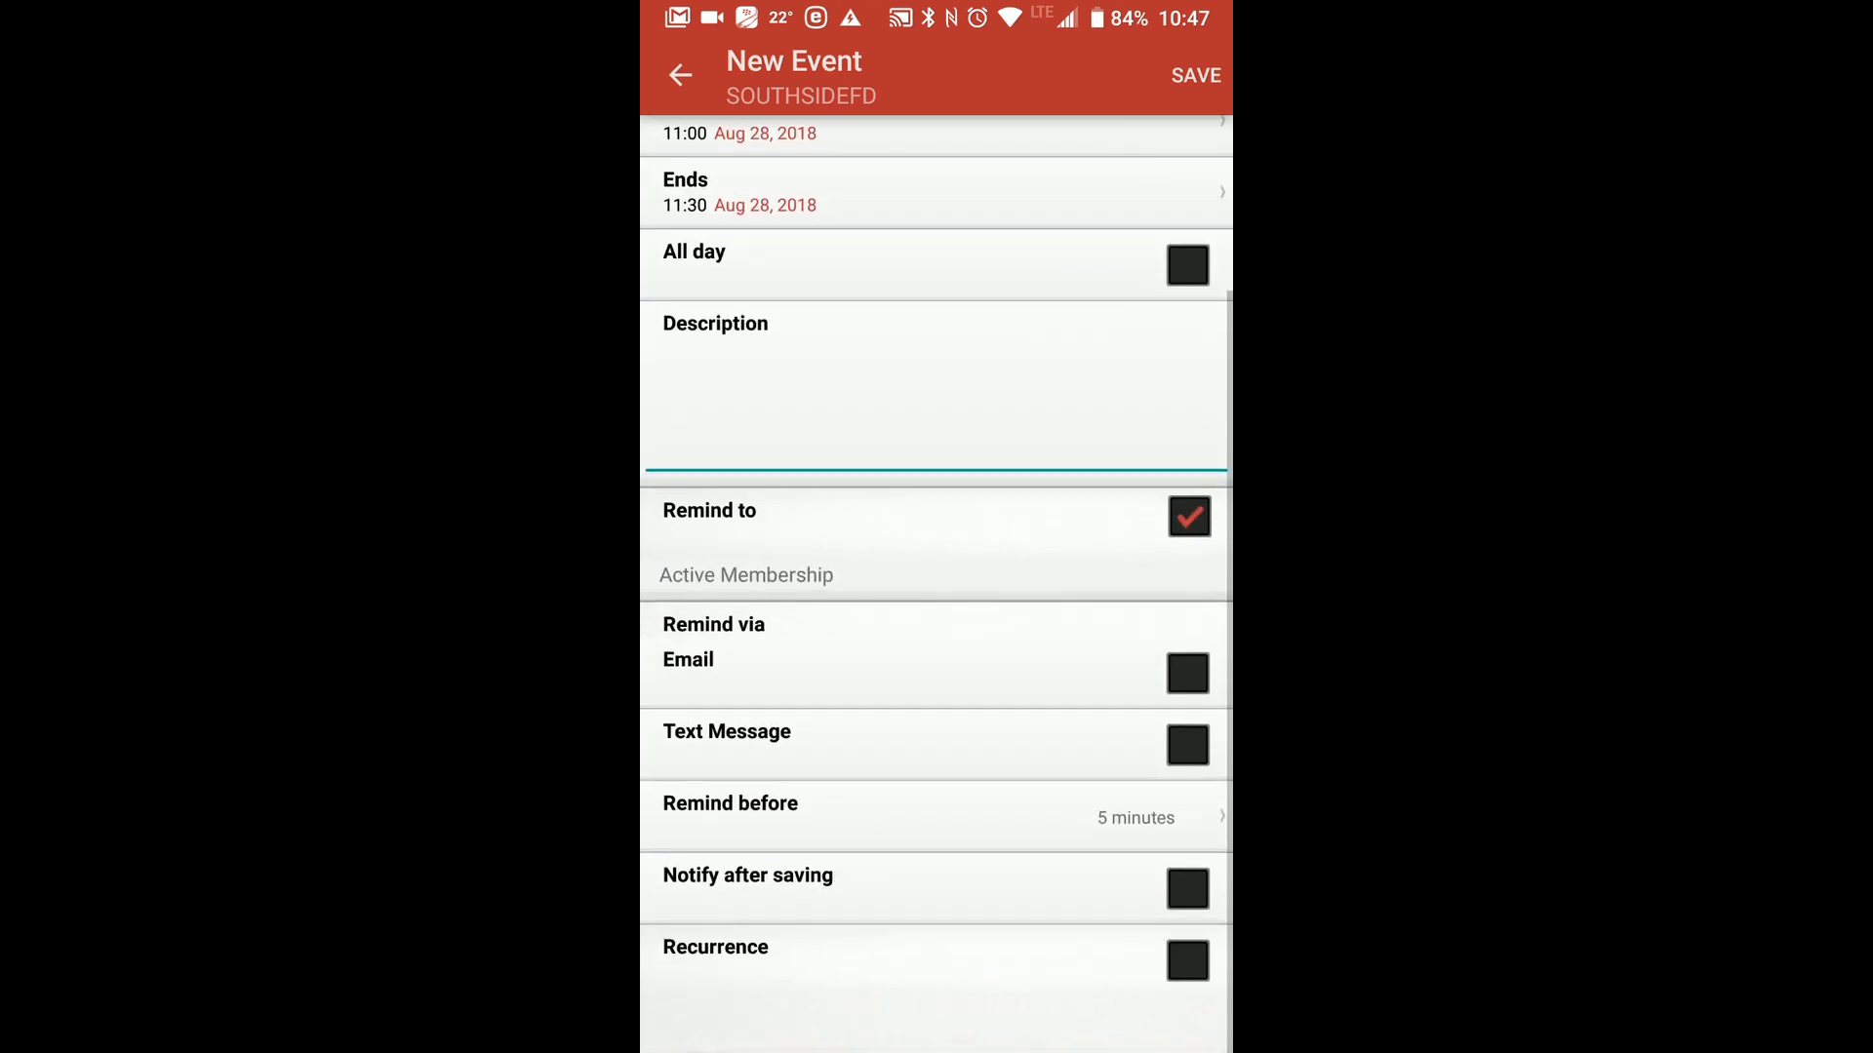
View the monthly recurrence options for the new event, and leave the event without saving it.
{"action": "left_click", "coordinate": [1187, 961]}
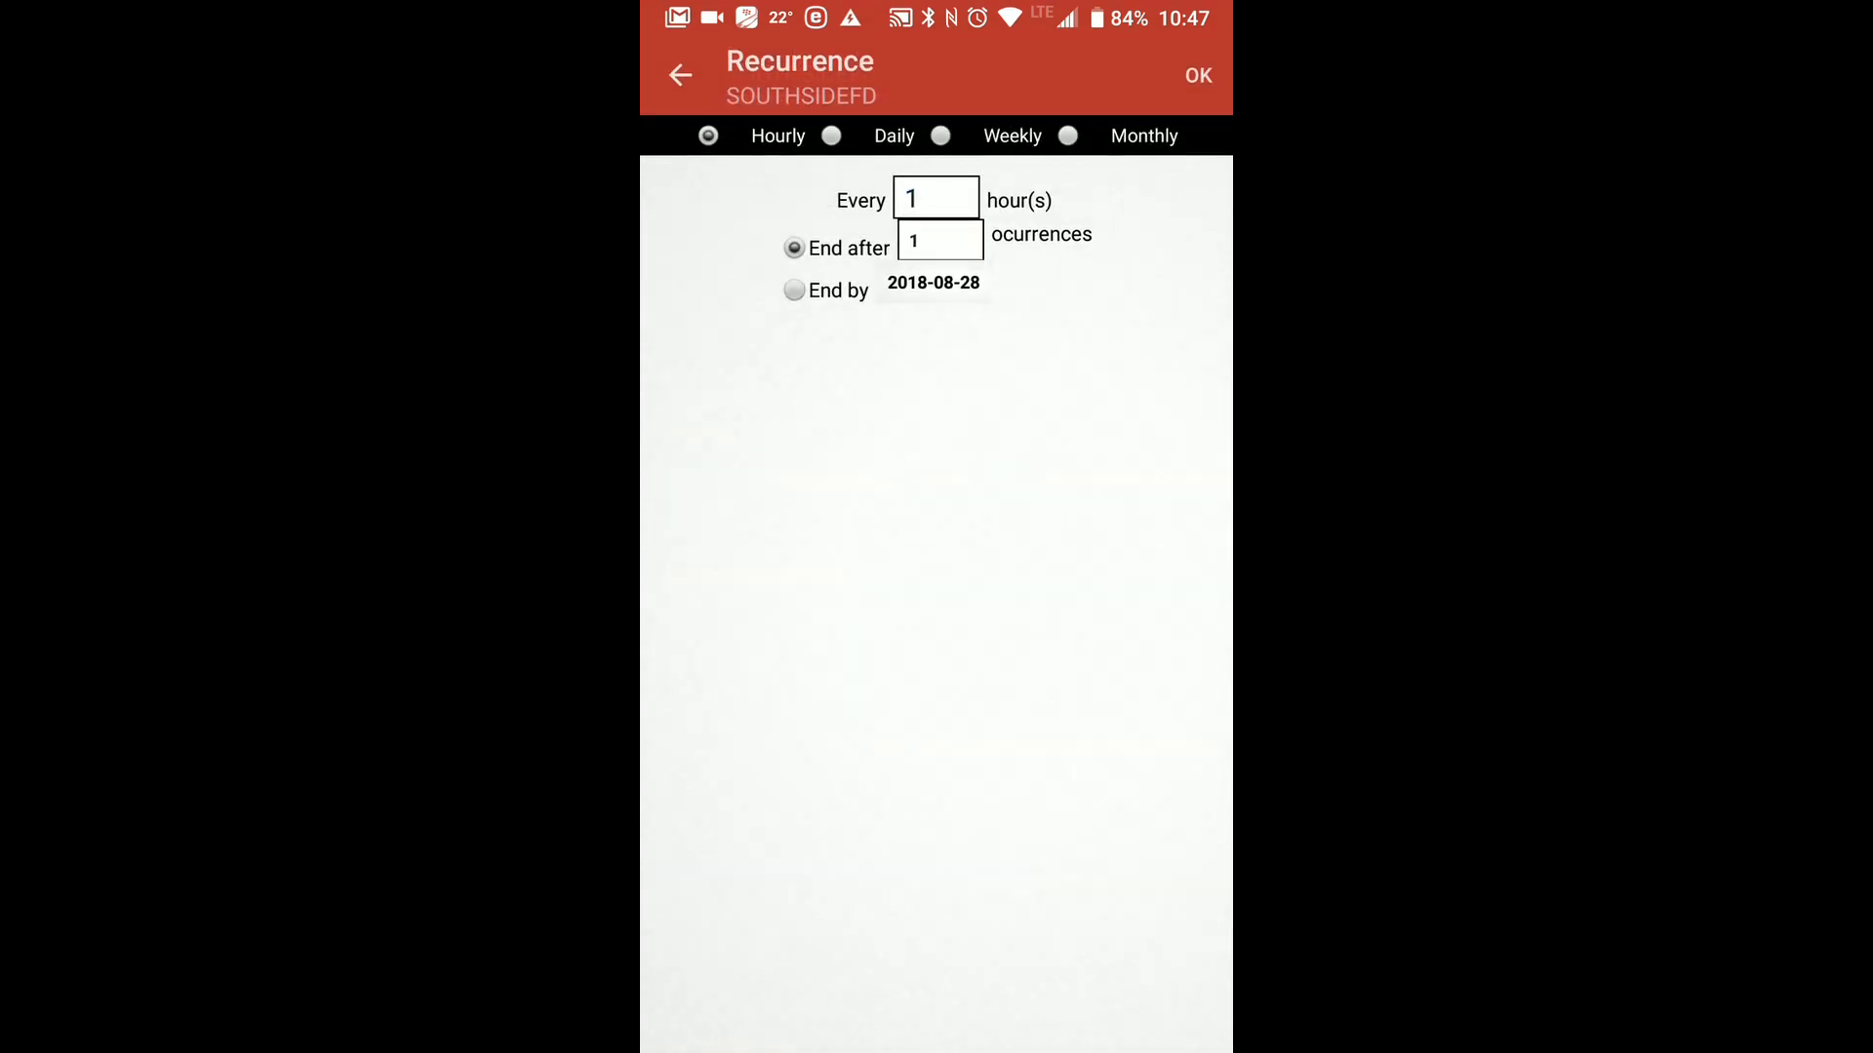
{"action": "left_click", "coordinate": [1091, 134]}
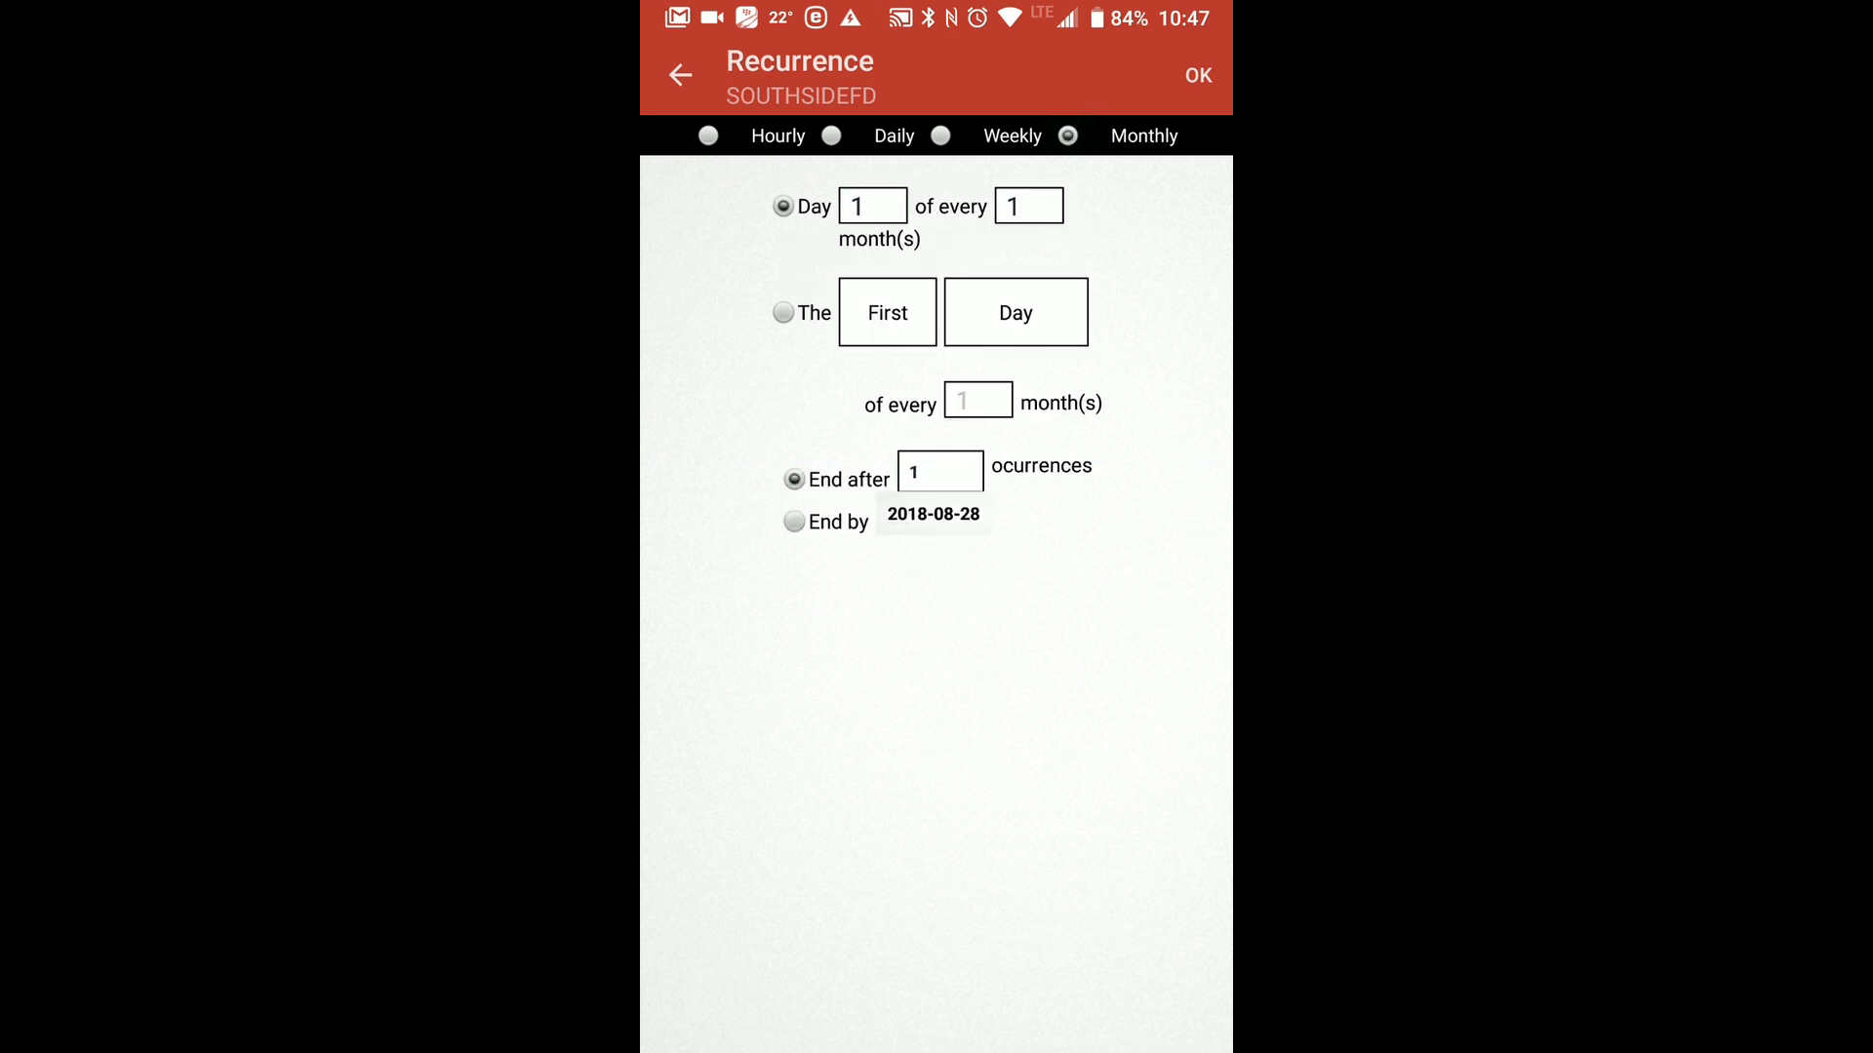
{"action": "left_click", "coordinate": [680, 76]}
{"action": "left_click", "coordinate": [680, 76]}
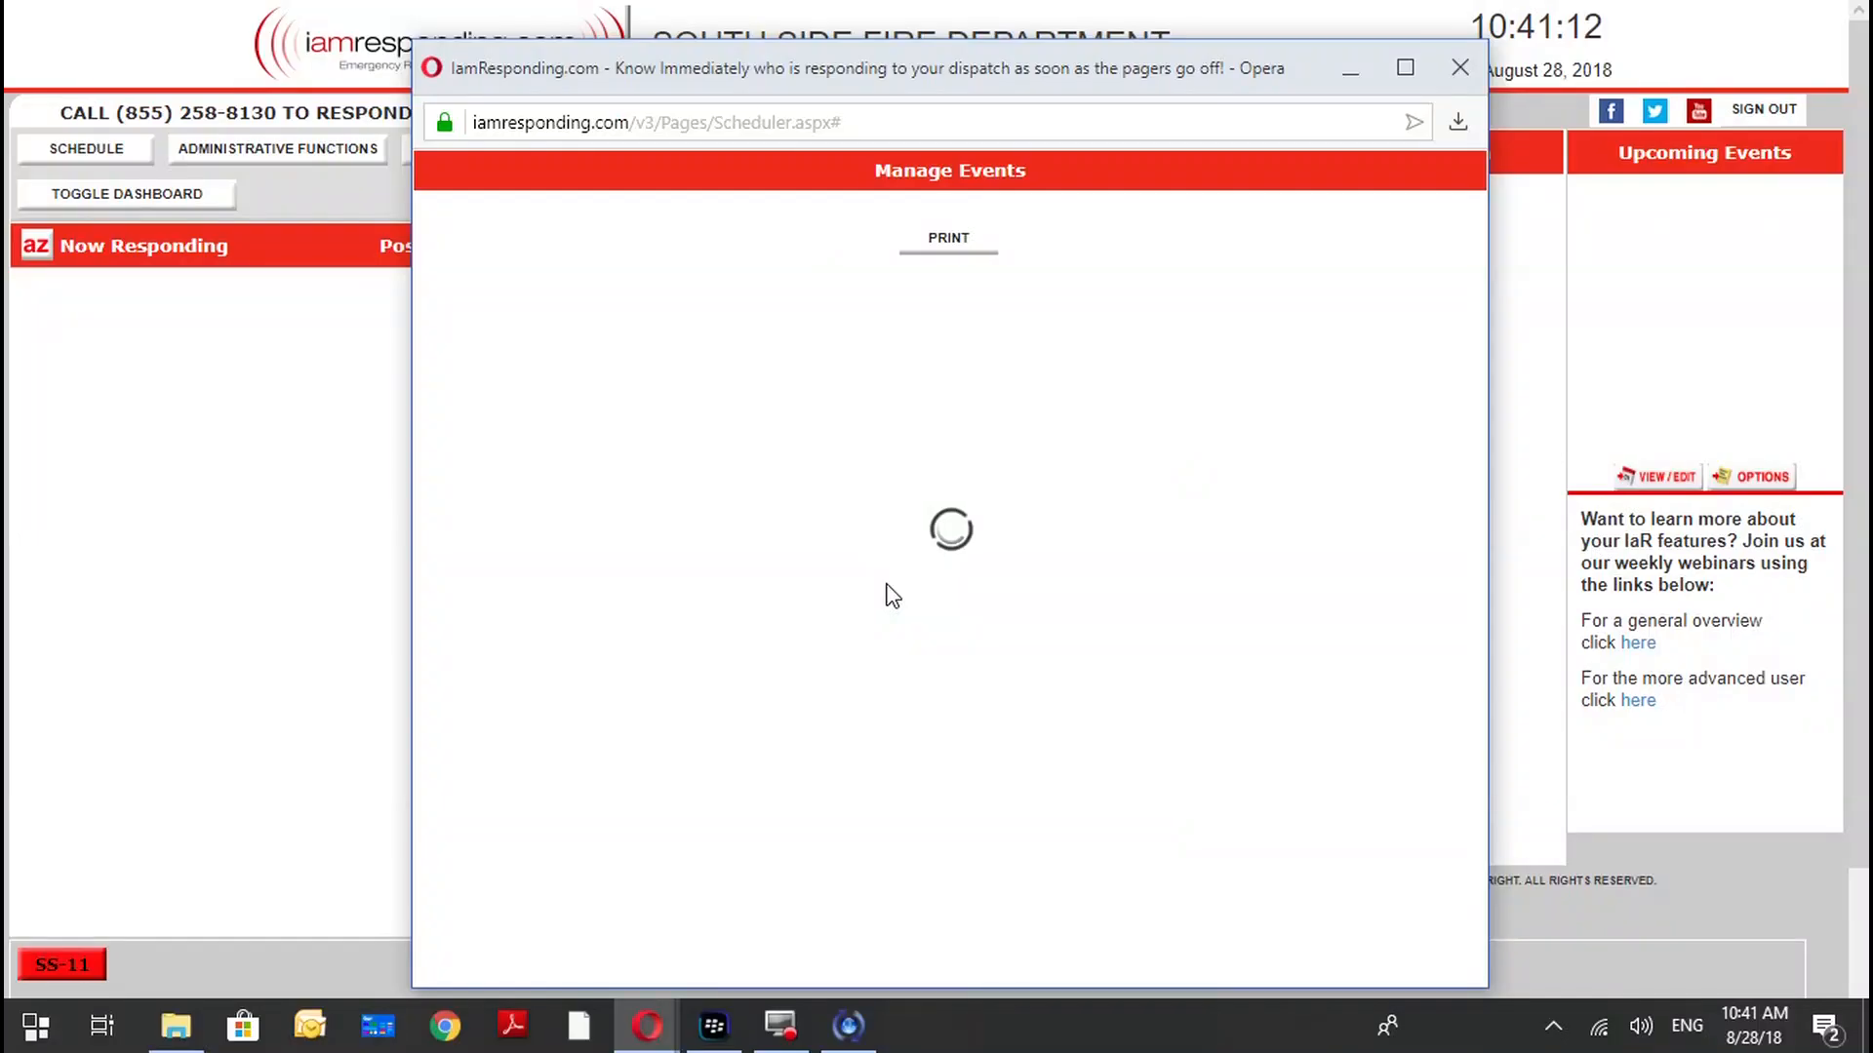
Return to the website, close the event editor and open the Send messages page in the administrative section.
{"action": "left_click", "coordinate": [1326, 956]}
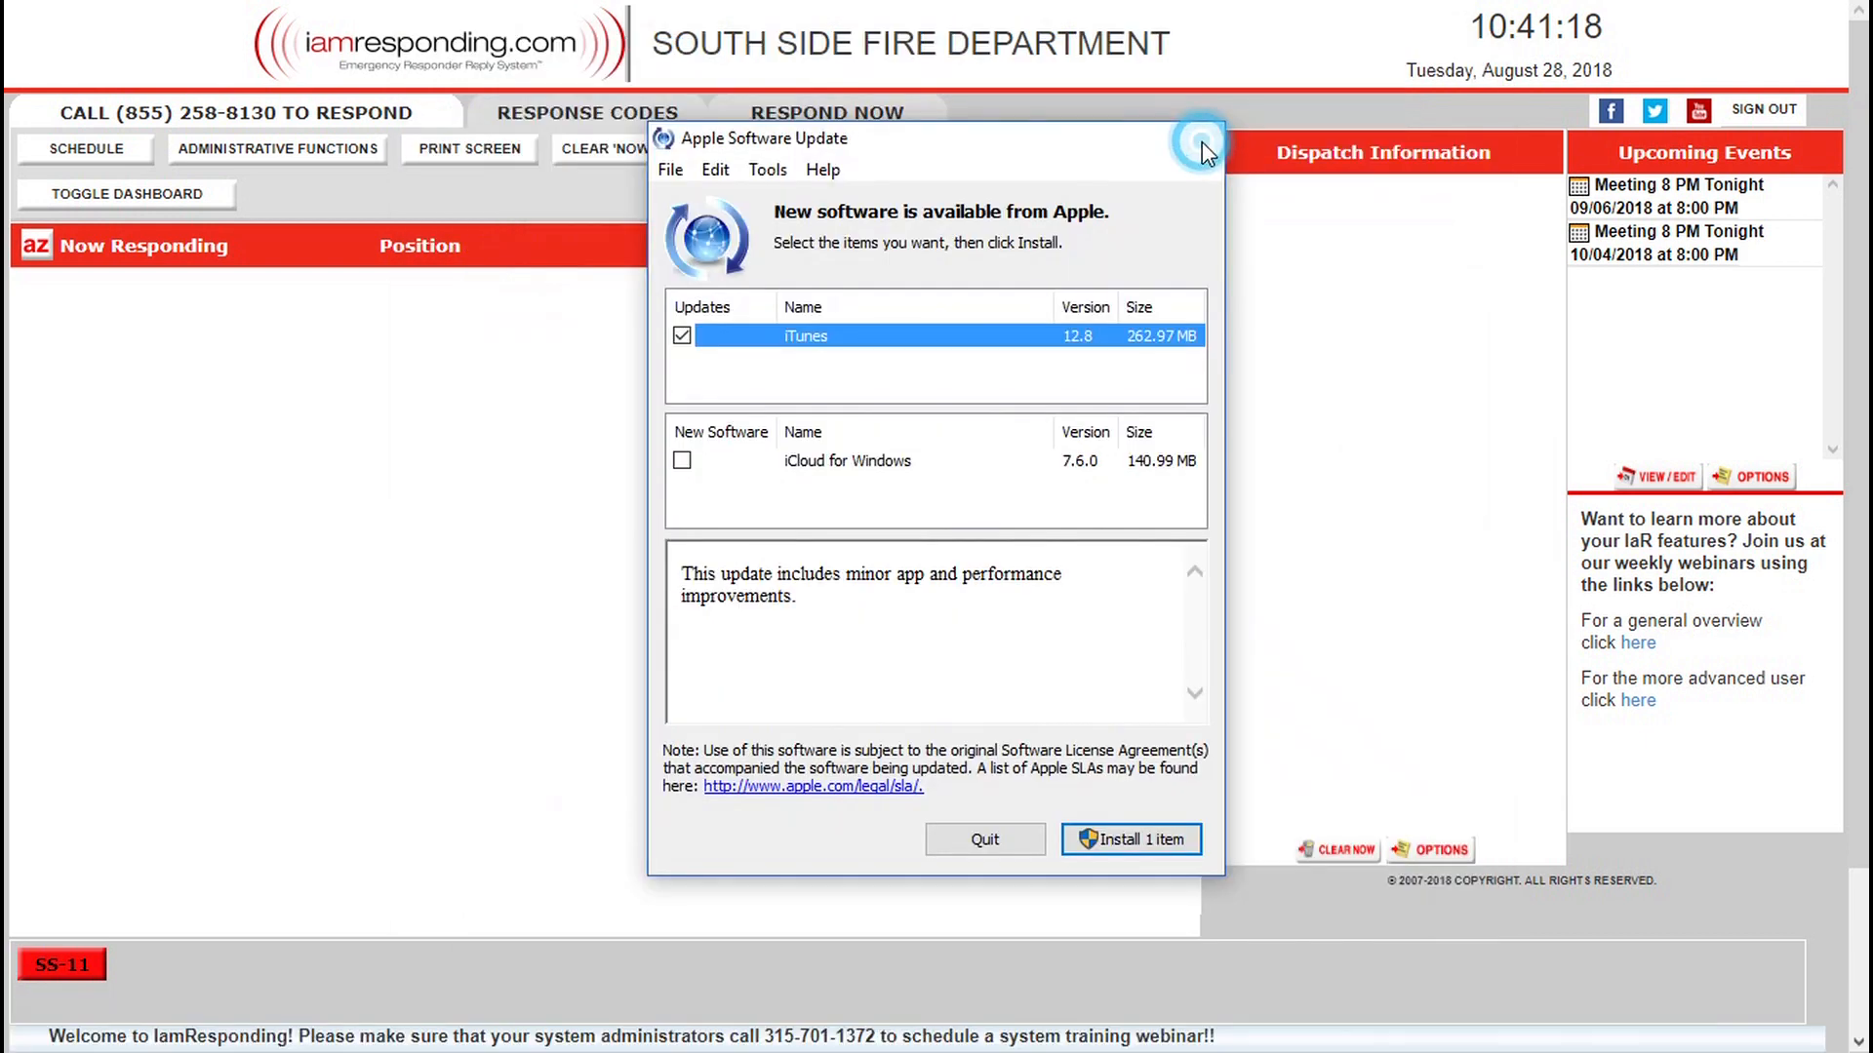
{"action": "left_click", "coordinate": [1202, 143]}
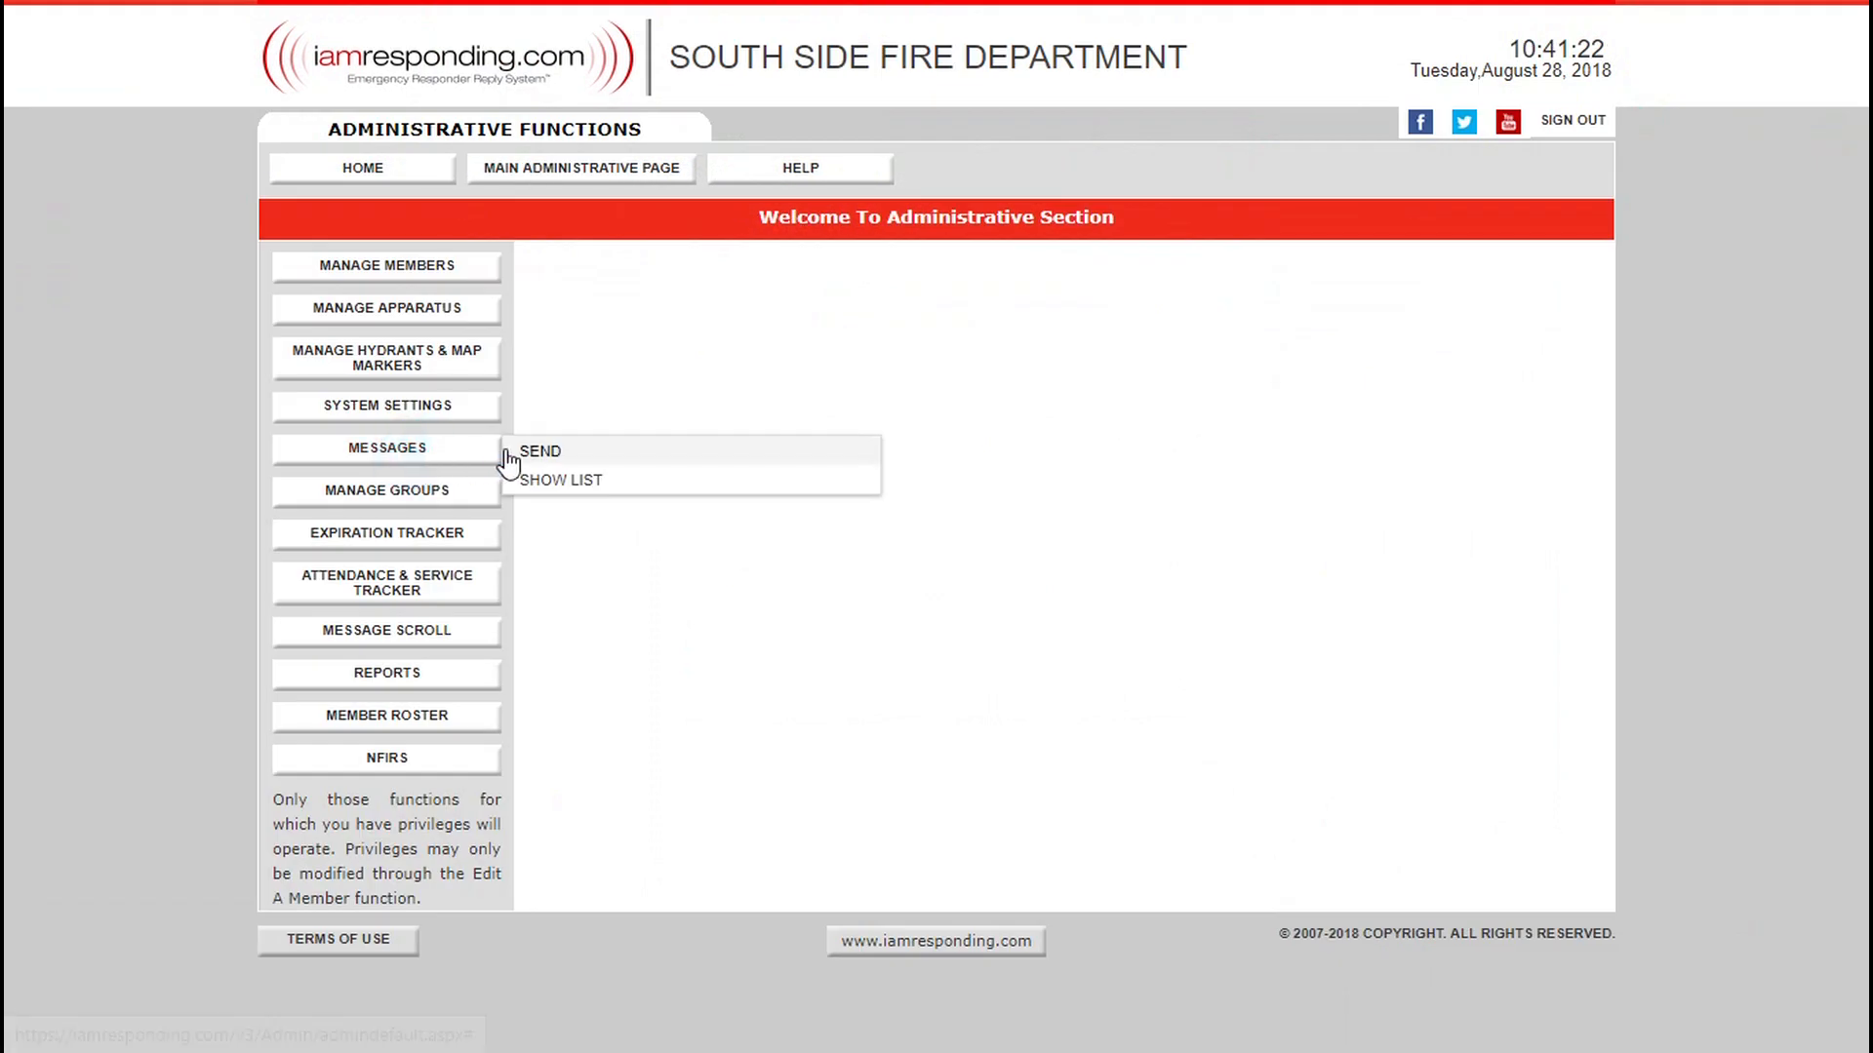
{"action": "left_click", "coordinate": [536, 458]}
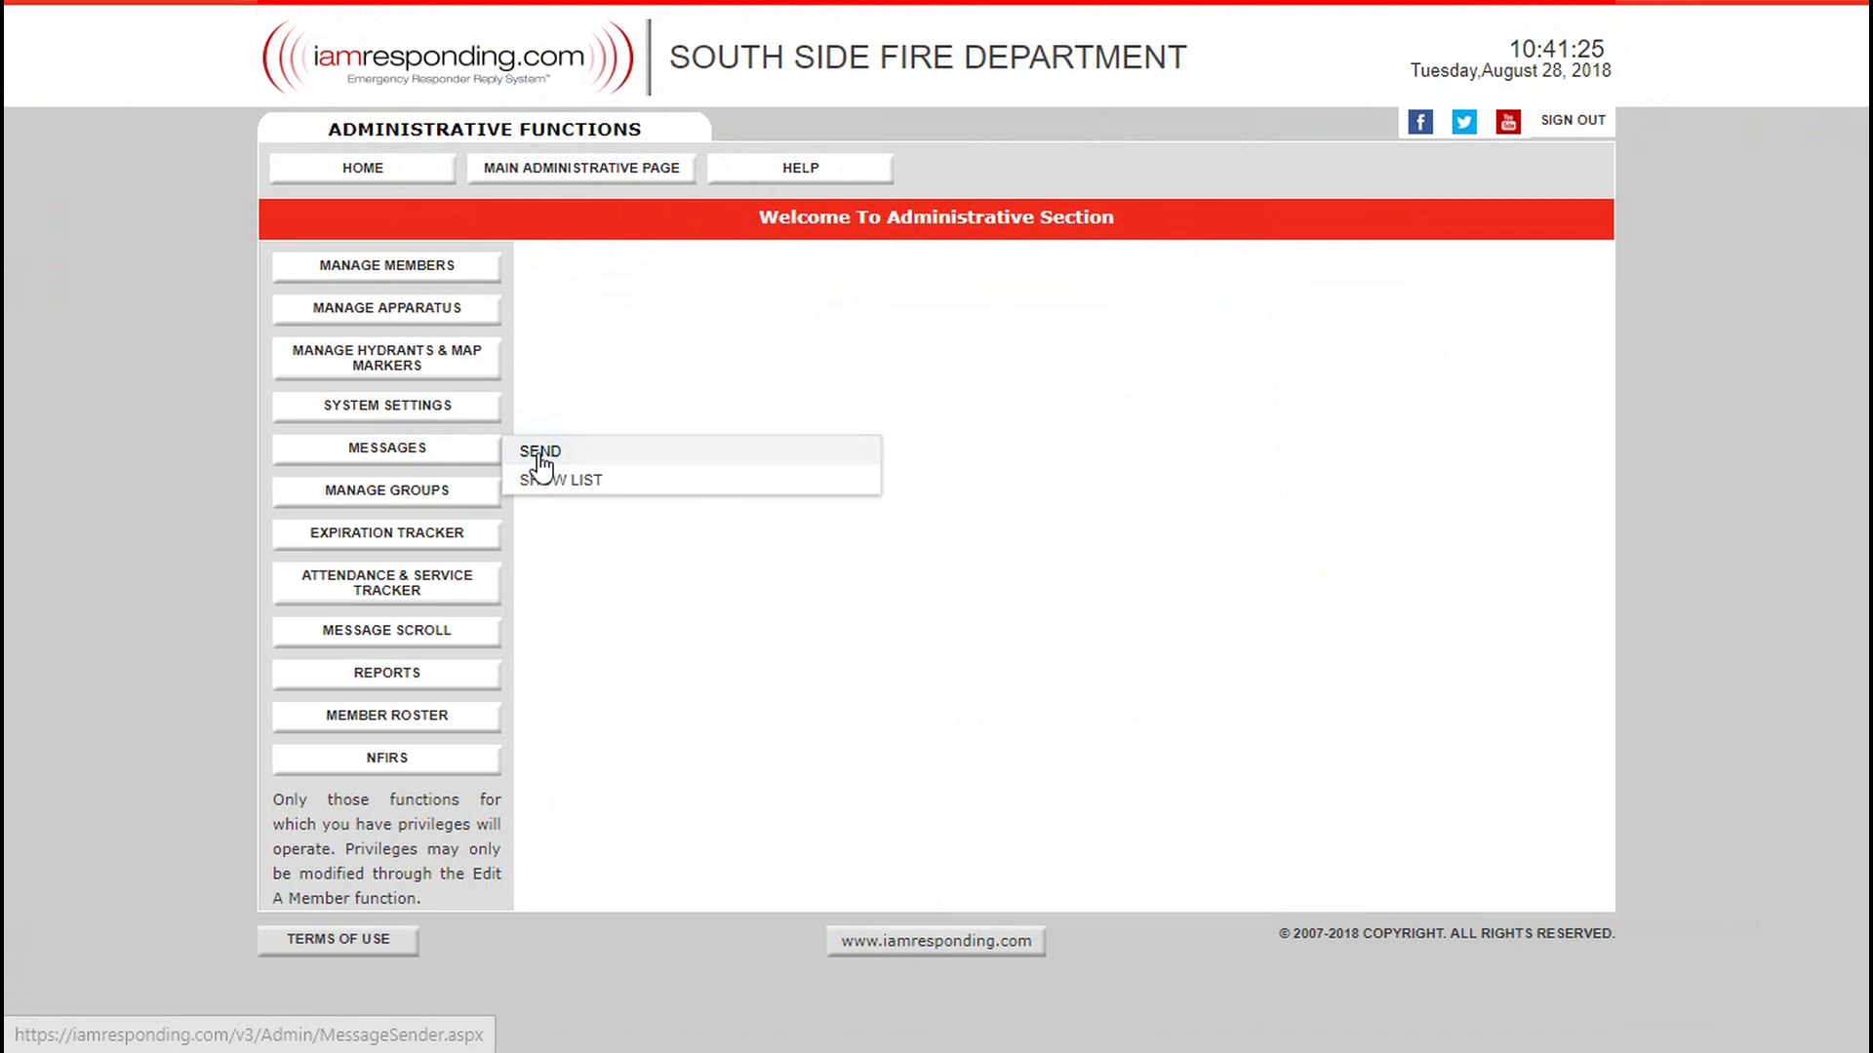
{"action": "left_click", "coordinate": [450, 436]}
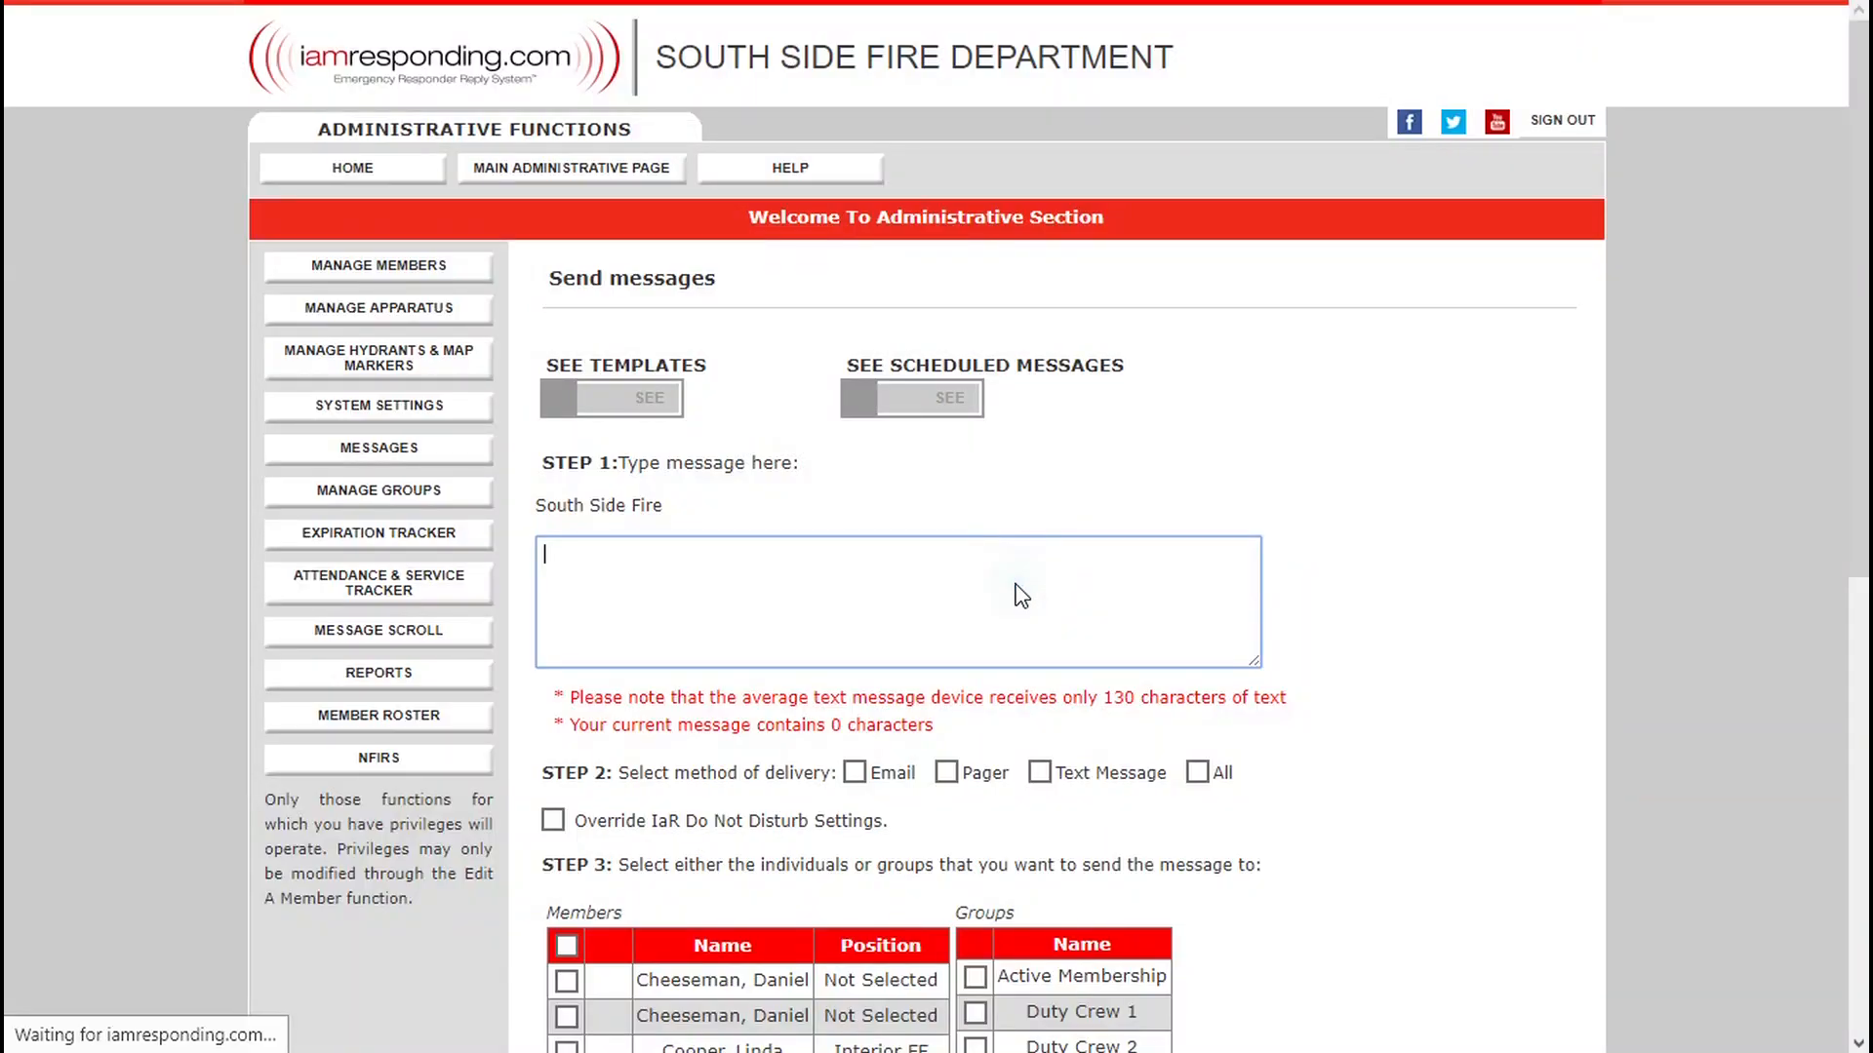
Enter "meeting tonight at 8 pm" as the message text.
{"action": "type", "text": "sen"}
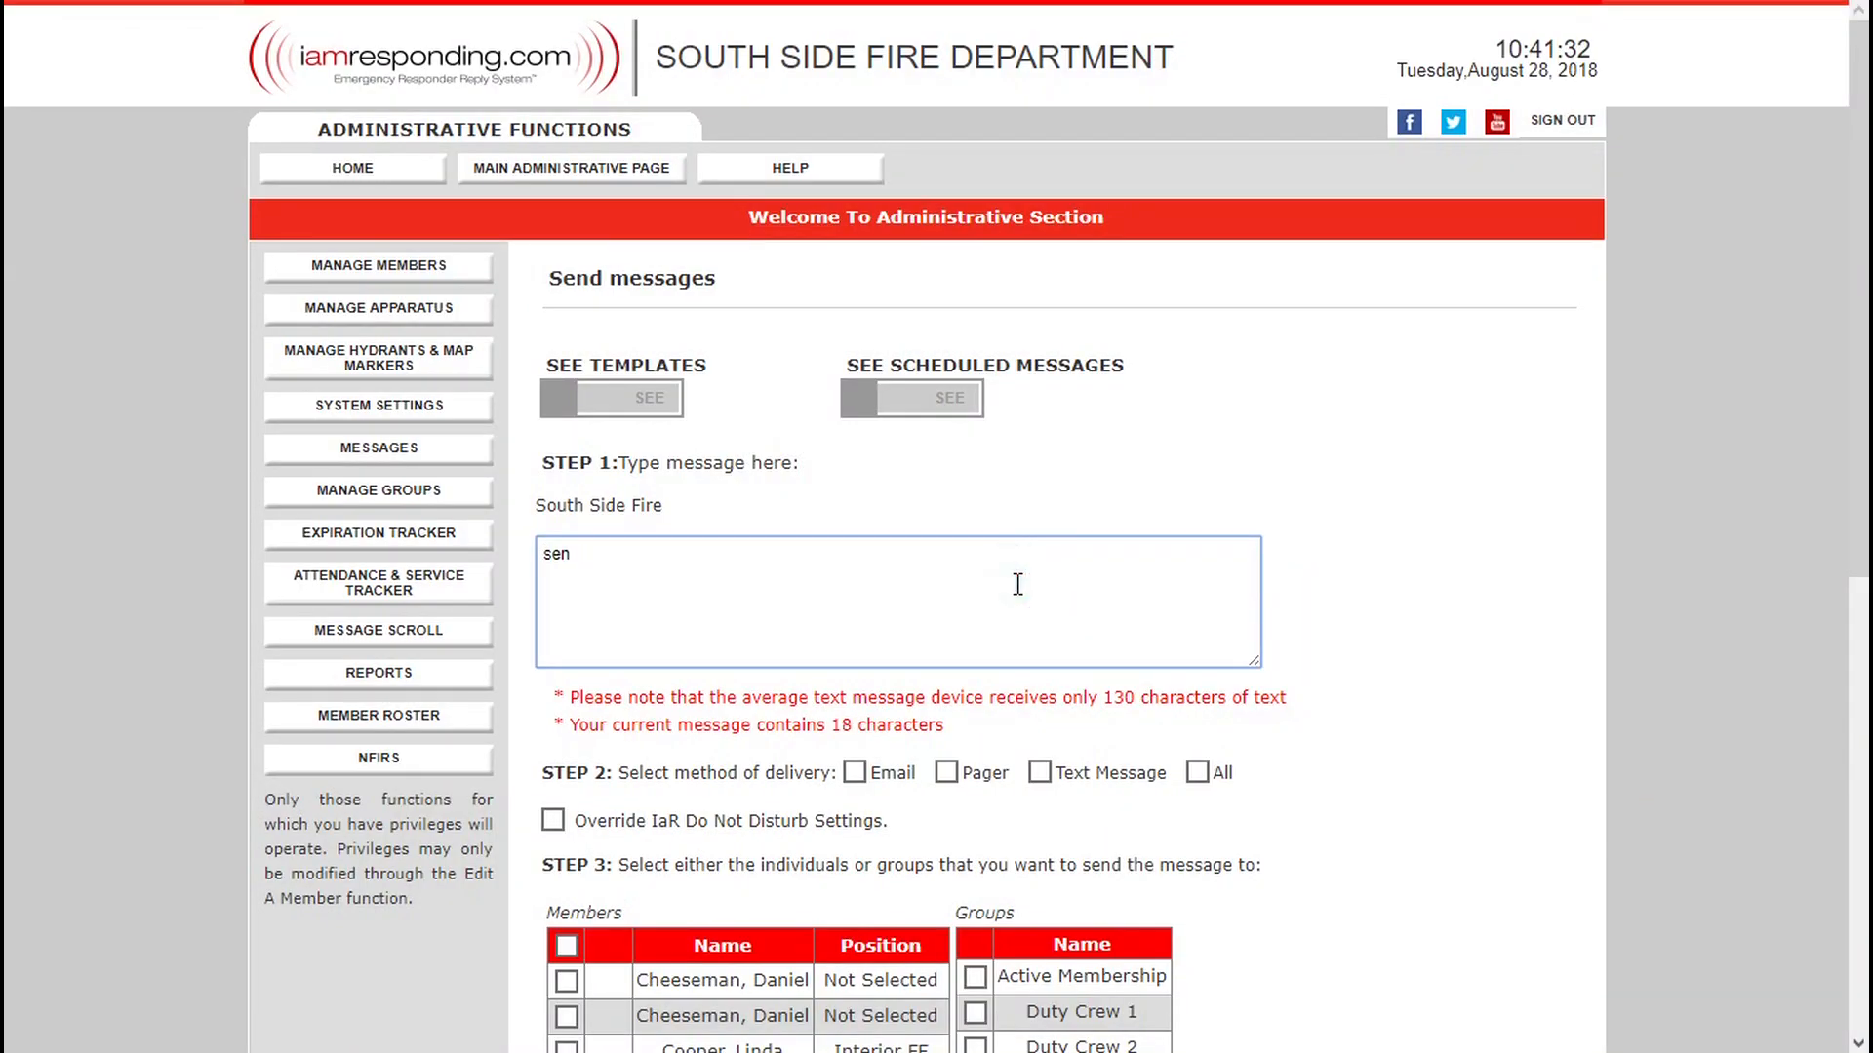
{"action": "key", "text": "BackSpace"}
{"action": "key", "text": "BackSpace"}
{"action": "key", "text": "BackSpace"}
{"action": "type", "text": "trainint"}
{"action": "key", "text": "BackSpace"}
{"action": "key", "text": "BackSpace"}
{"action": "key", "text": "BackSpace"}
{"action": "key", "text": "BackSpace"}
{"action": "key", "text": "BackSpace"}
{"action": "key", "text": "BackSpace"}
{"action": "key", "text": "BackSpace"}
{"action": "key", "text": "BackSpace"}
{"action": "type", "text": "meeting tonight at 8 pm"}
Set the delivery method to All and select the Active Membership and Veterans groups as recipients.
{"action": "left_click", "coordinate": [1198, 773]}
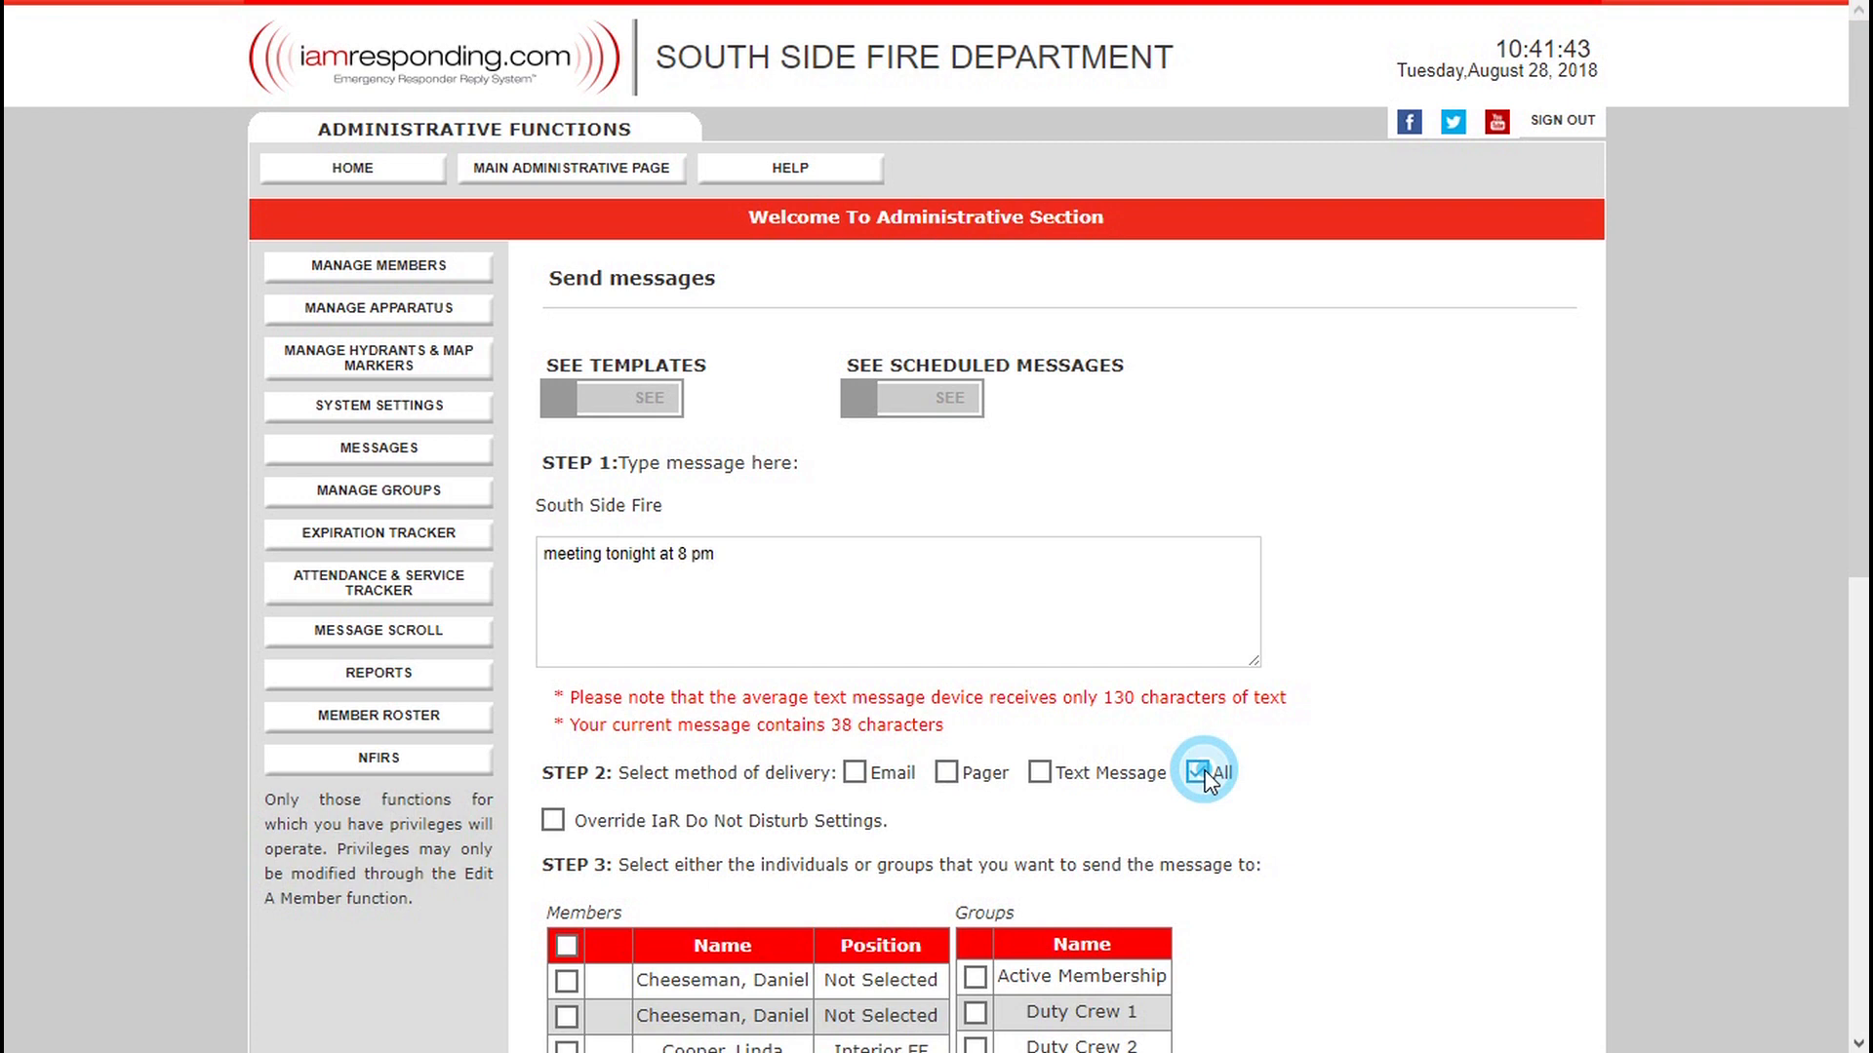
{"action": "scroll", "coordinate": [1288, 551], "scroll_direction": "down", "scroll_amount": 5}
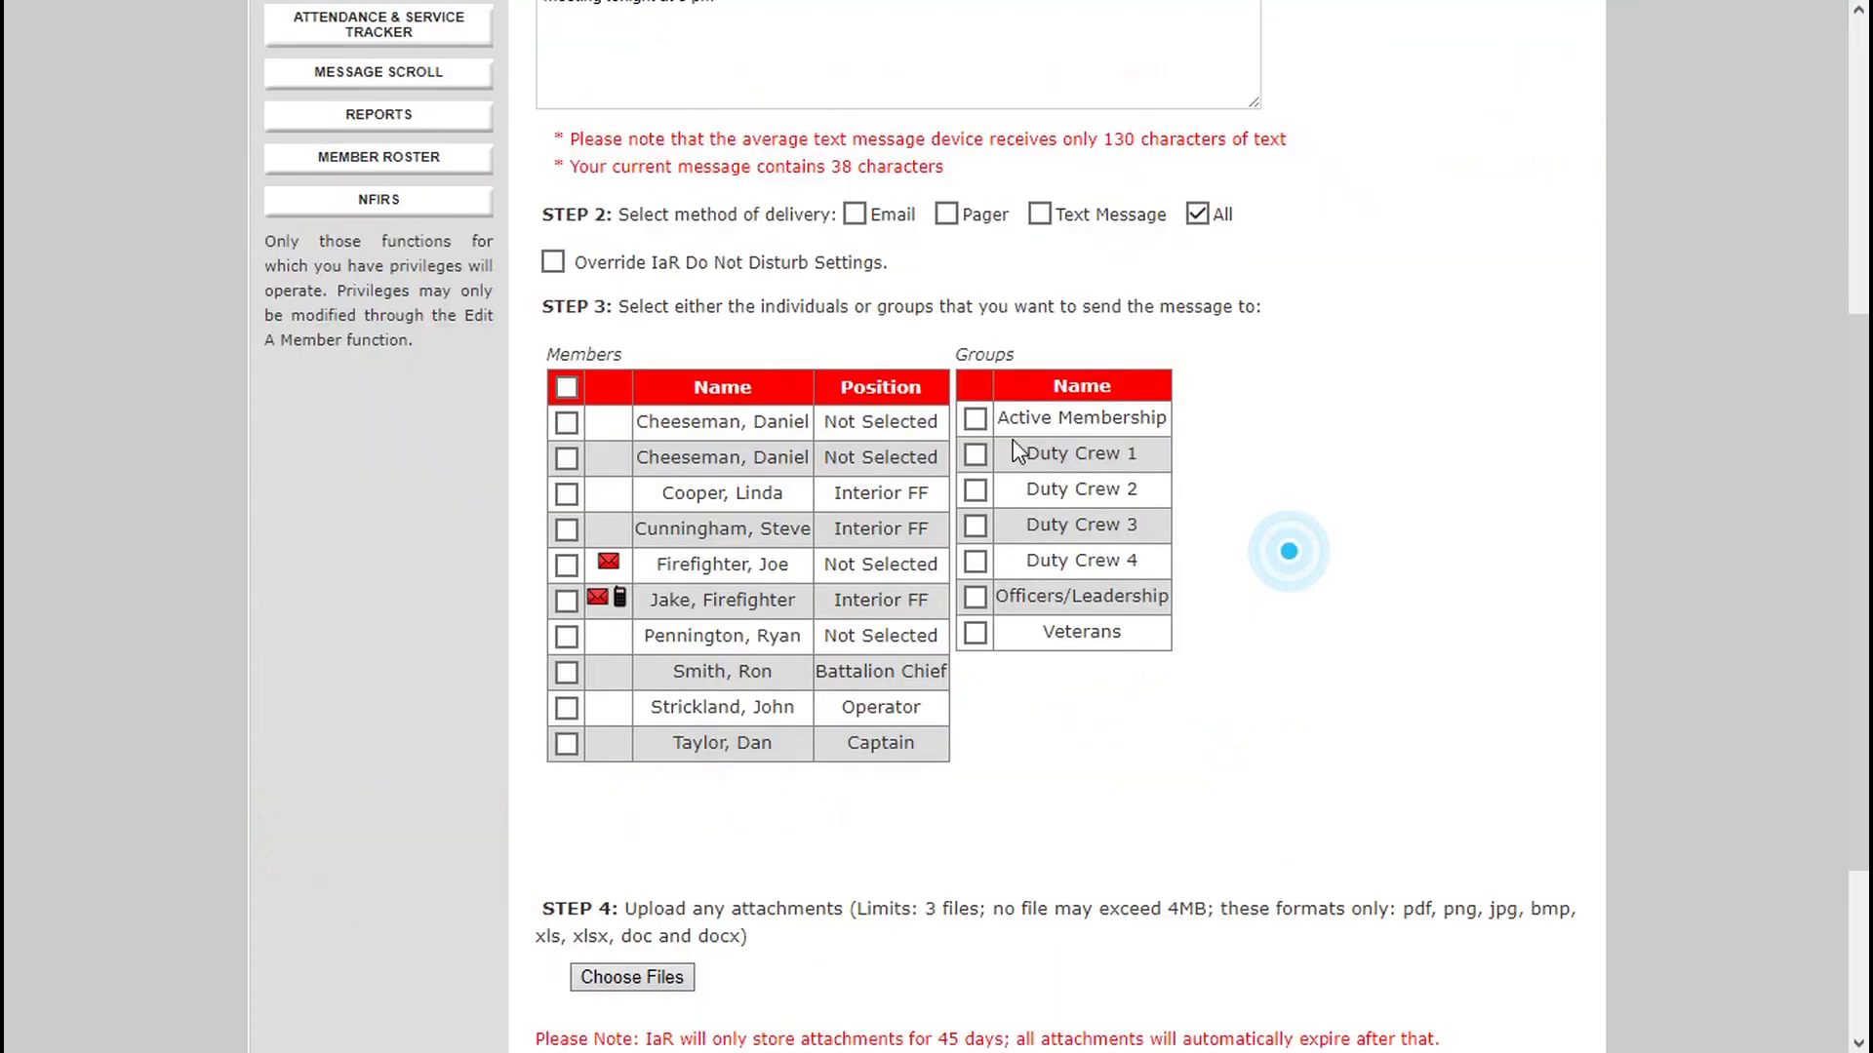
Schedule the message for future delivery on 09/06/2018 at 12:00.
{"action": "left_click_drag", "start_coordinate": [1864, 557], "coordinate": [1868, 728]}
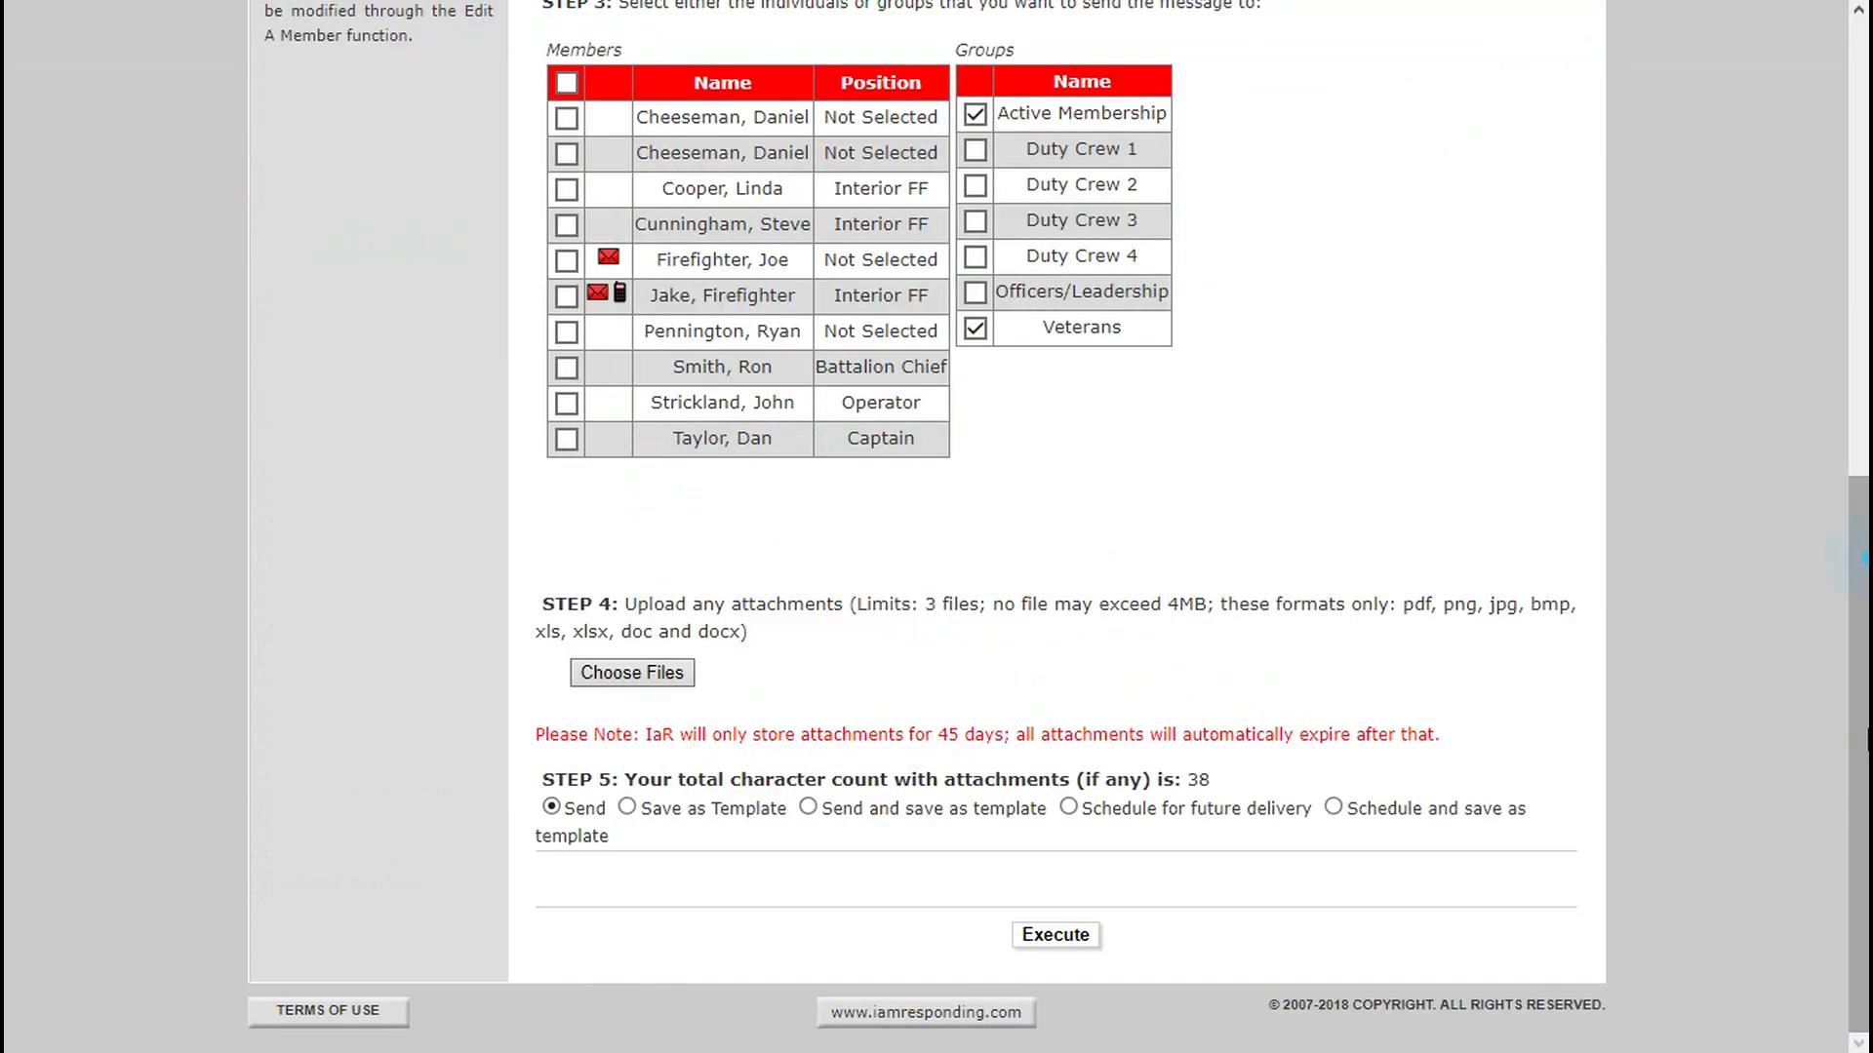
{"action": "left_click", "coordinate": [1068, 807]}
{"action": "left_click", "coordinate": [913, 926]}
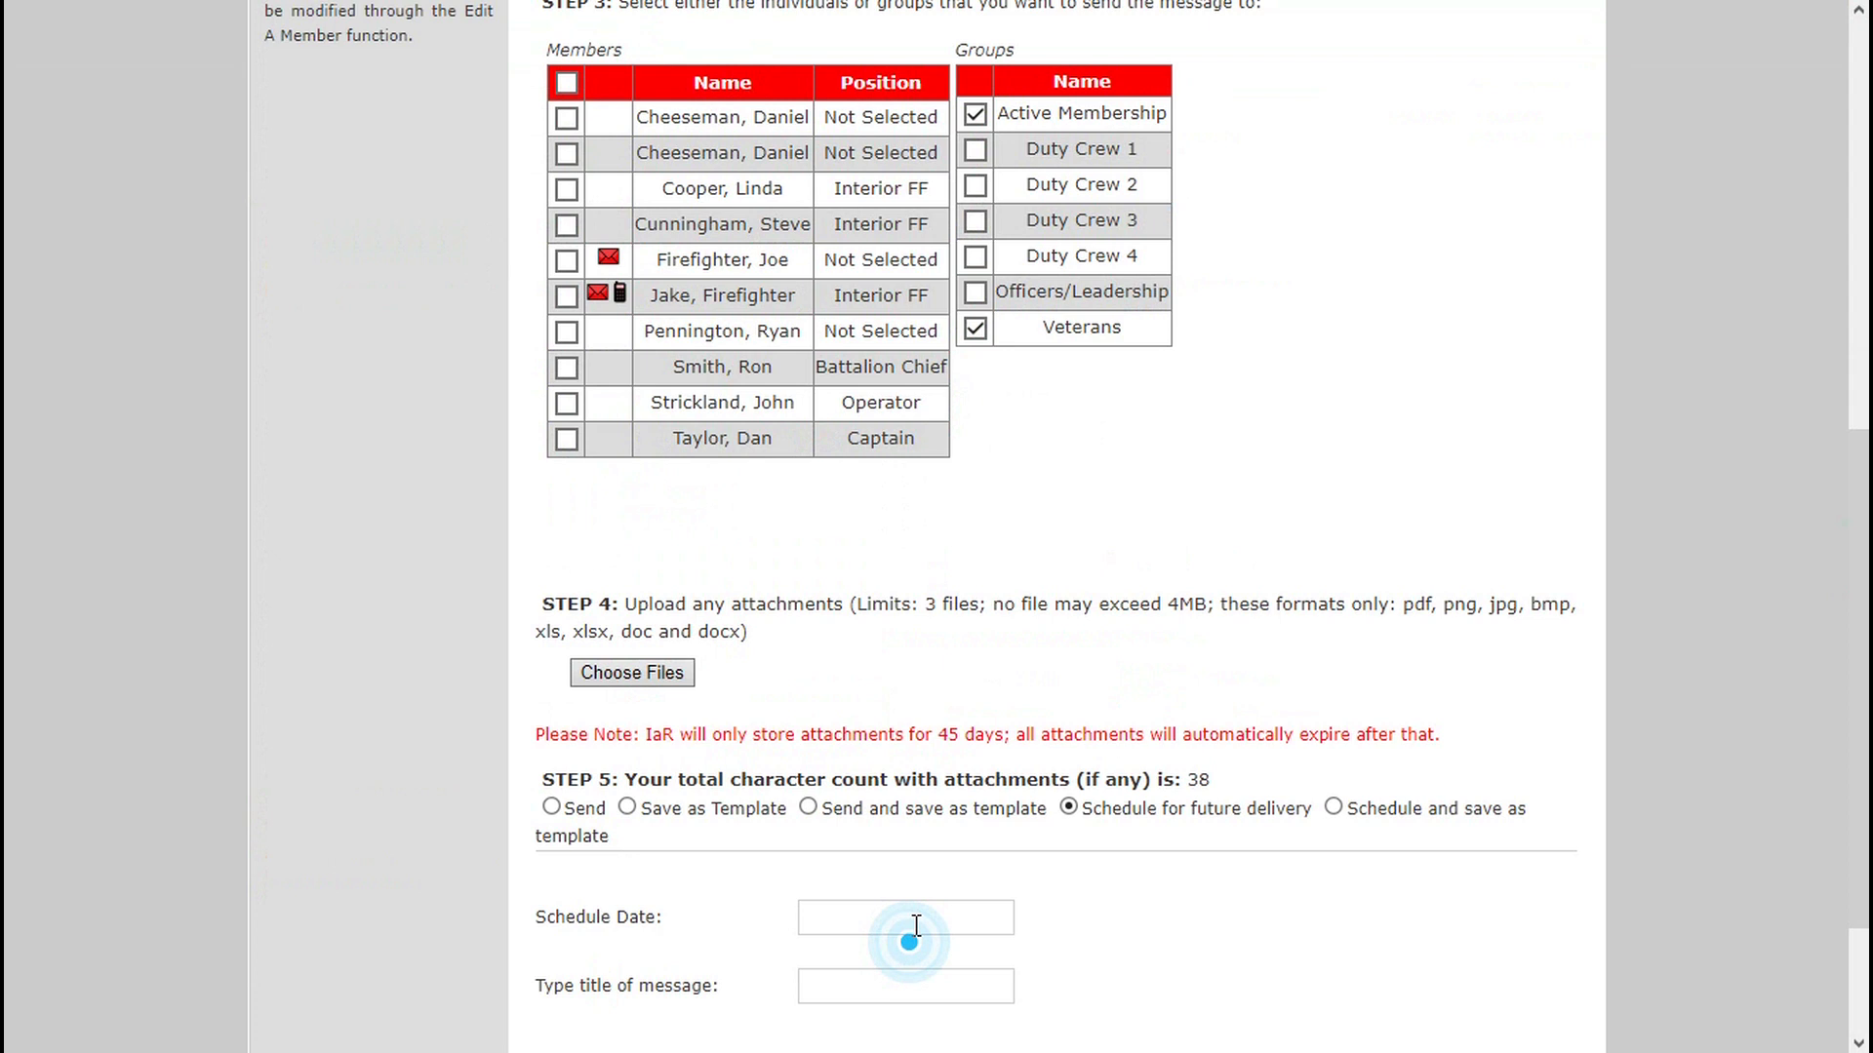
{"action": "scroll", "coordinate": [917, 927], "scroll_direction": "down", "scroll_amount": 3}
{"action": "left_click", "coordinate": [754, 704]}
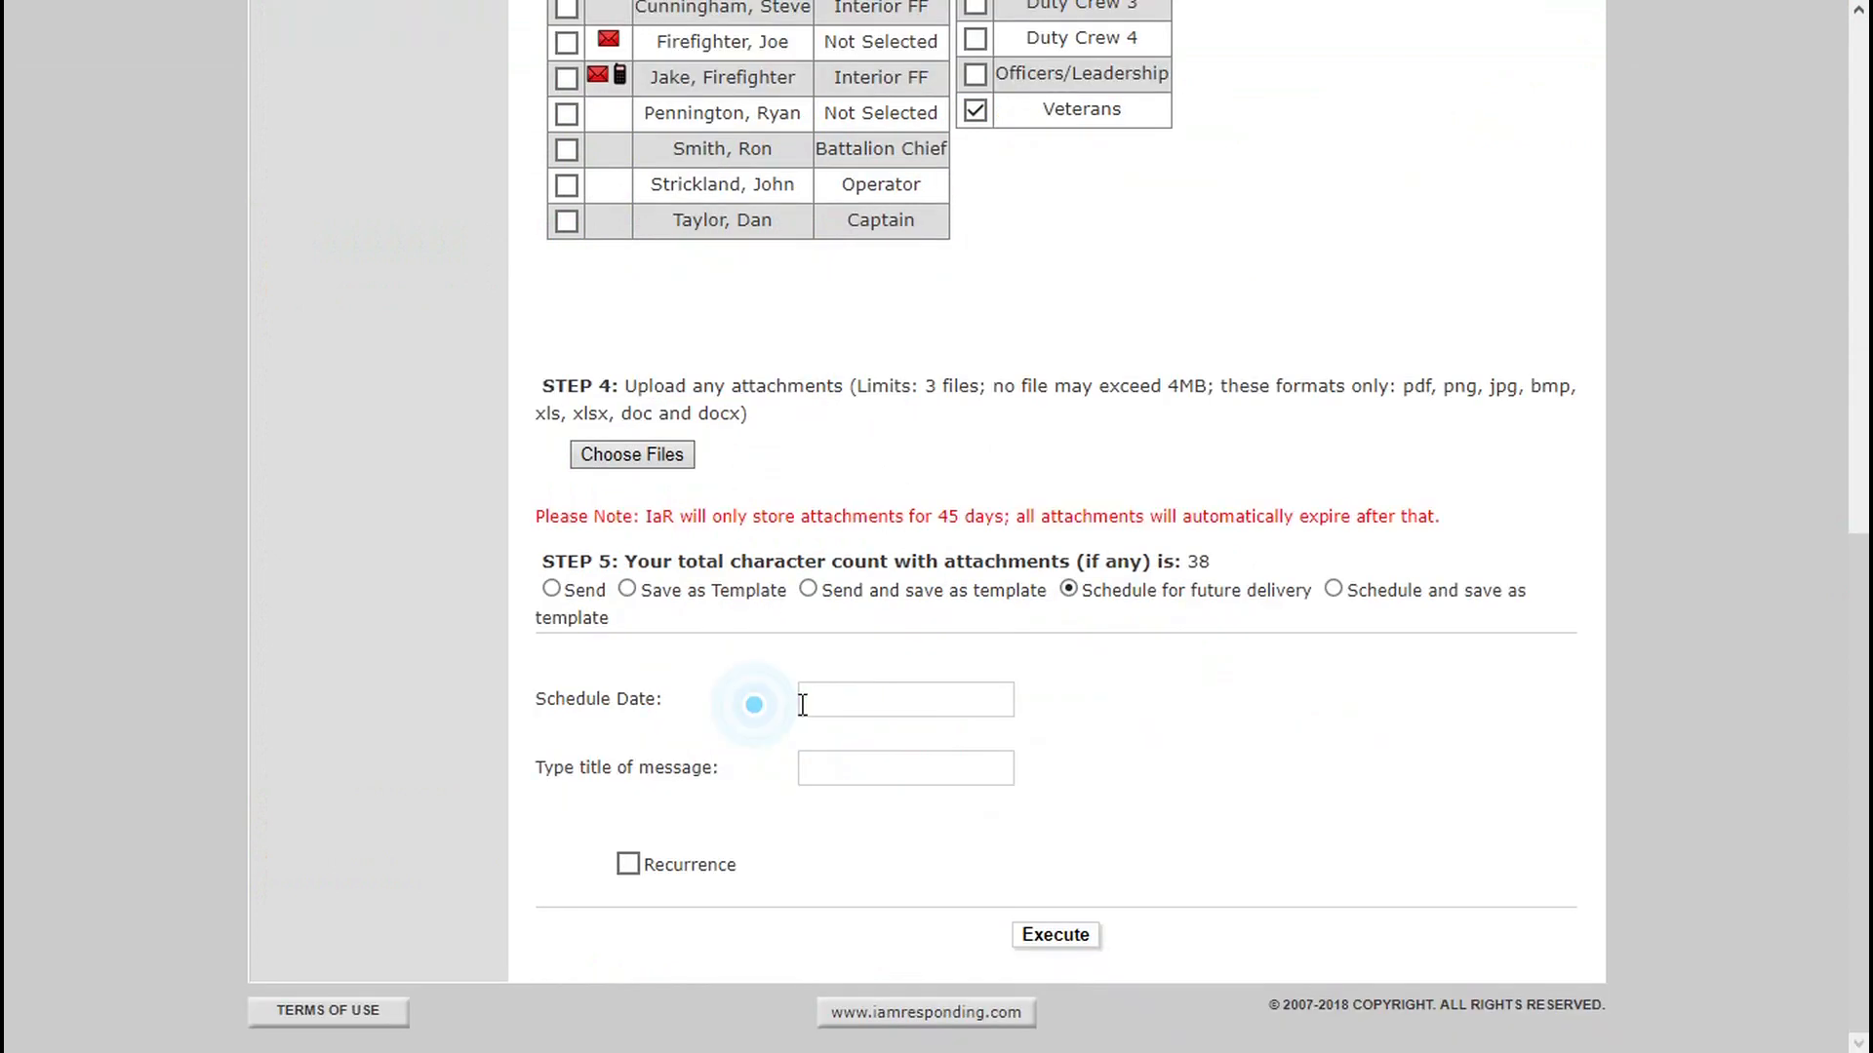
{"action": "left_click", "coordinate": [802, 704]}
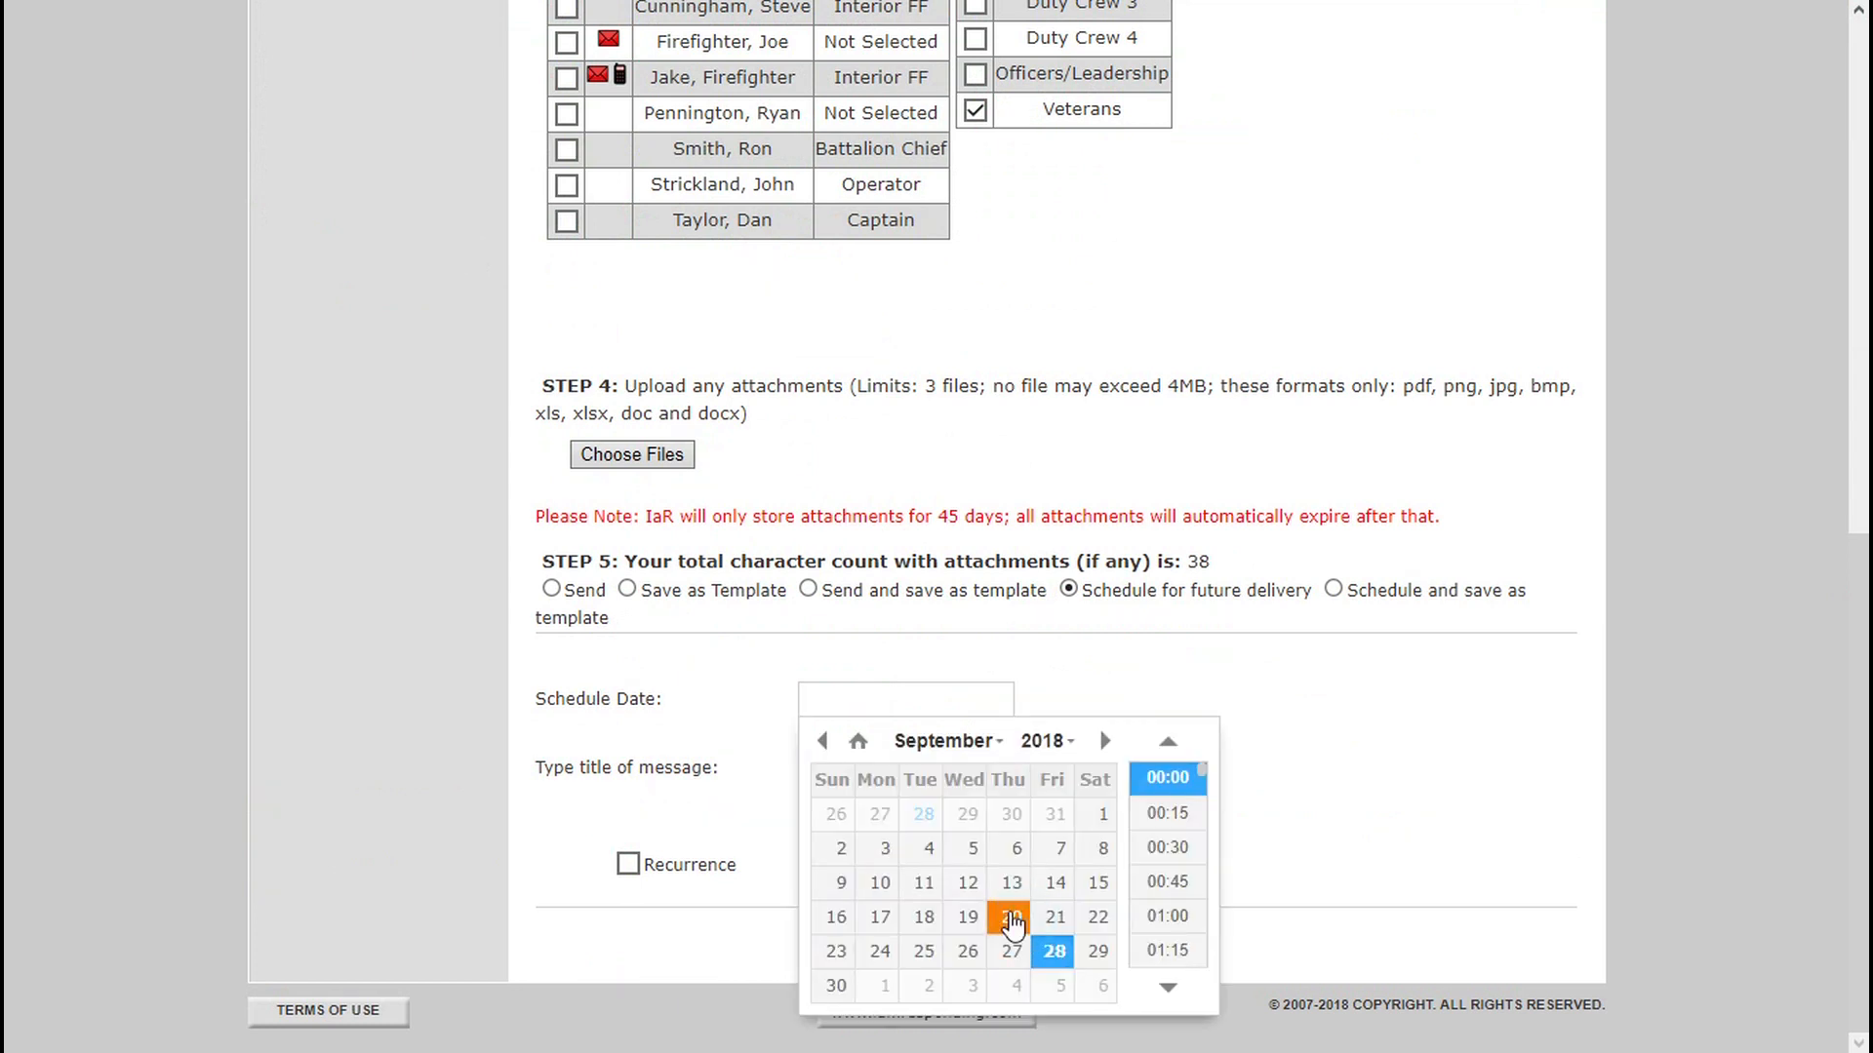
{"action": "left_click", "coordinate": [1167, 964]}
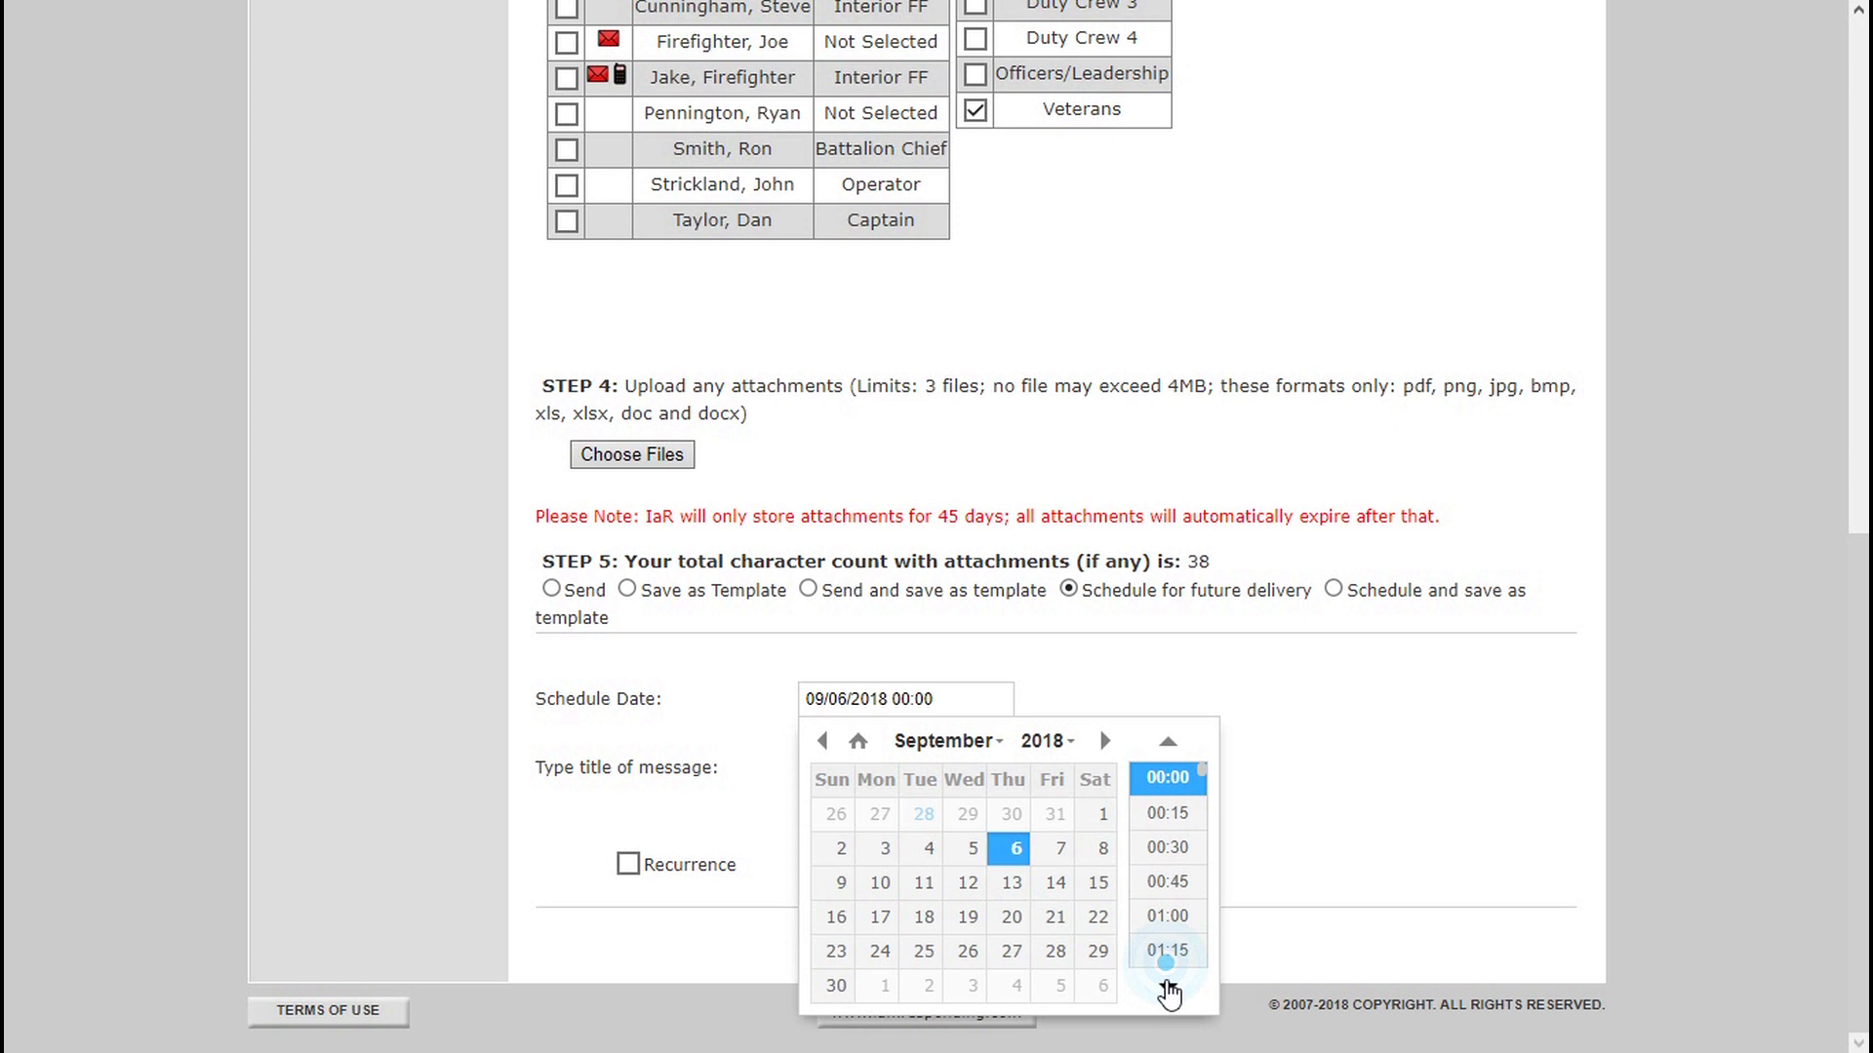
{"action": "scroll", "coordinate": [1170, 858], "scroll_direction": "down", "scroll_amount": 10}
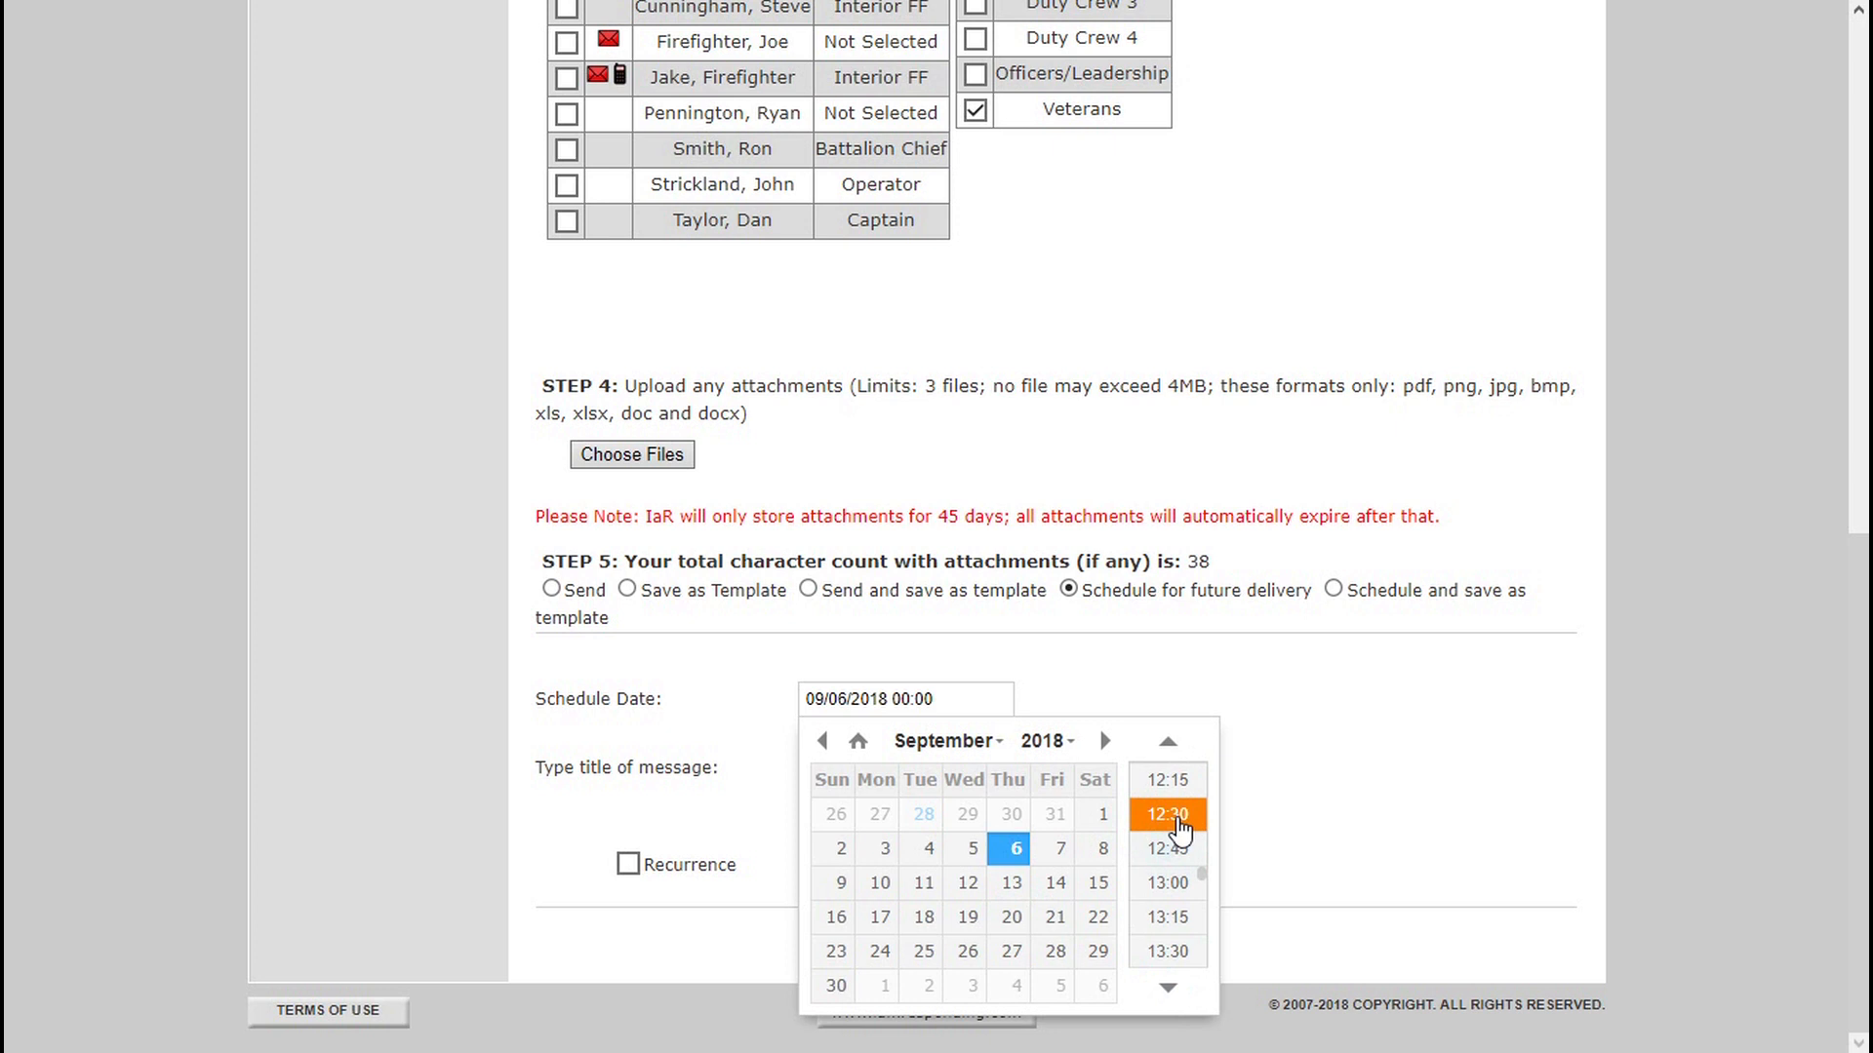
{"action": "scroll", "coordinate": [1178, 819], "scroll_direction": "up", "scroll_amount": 1}
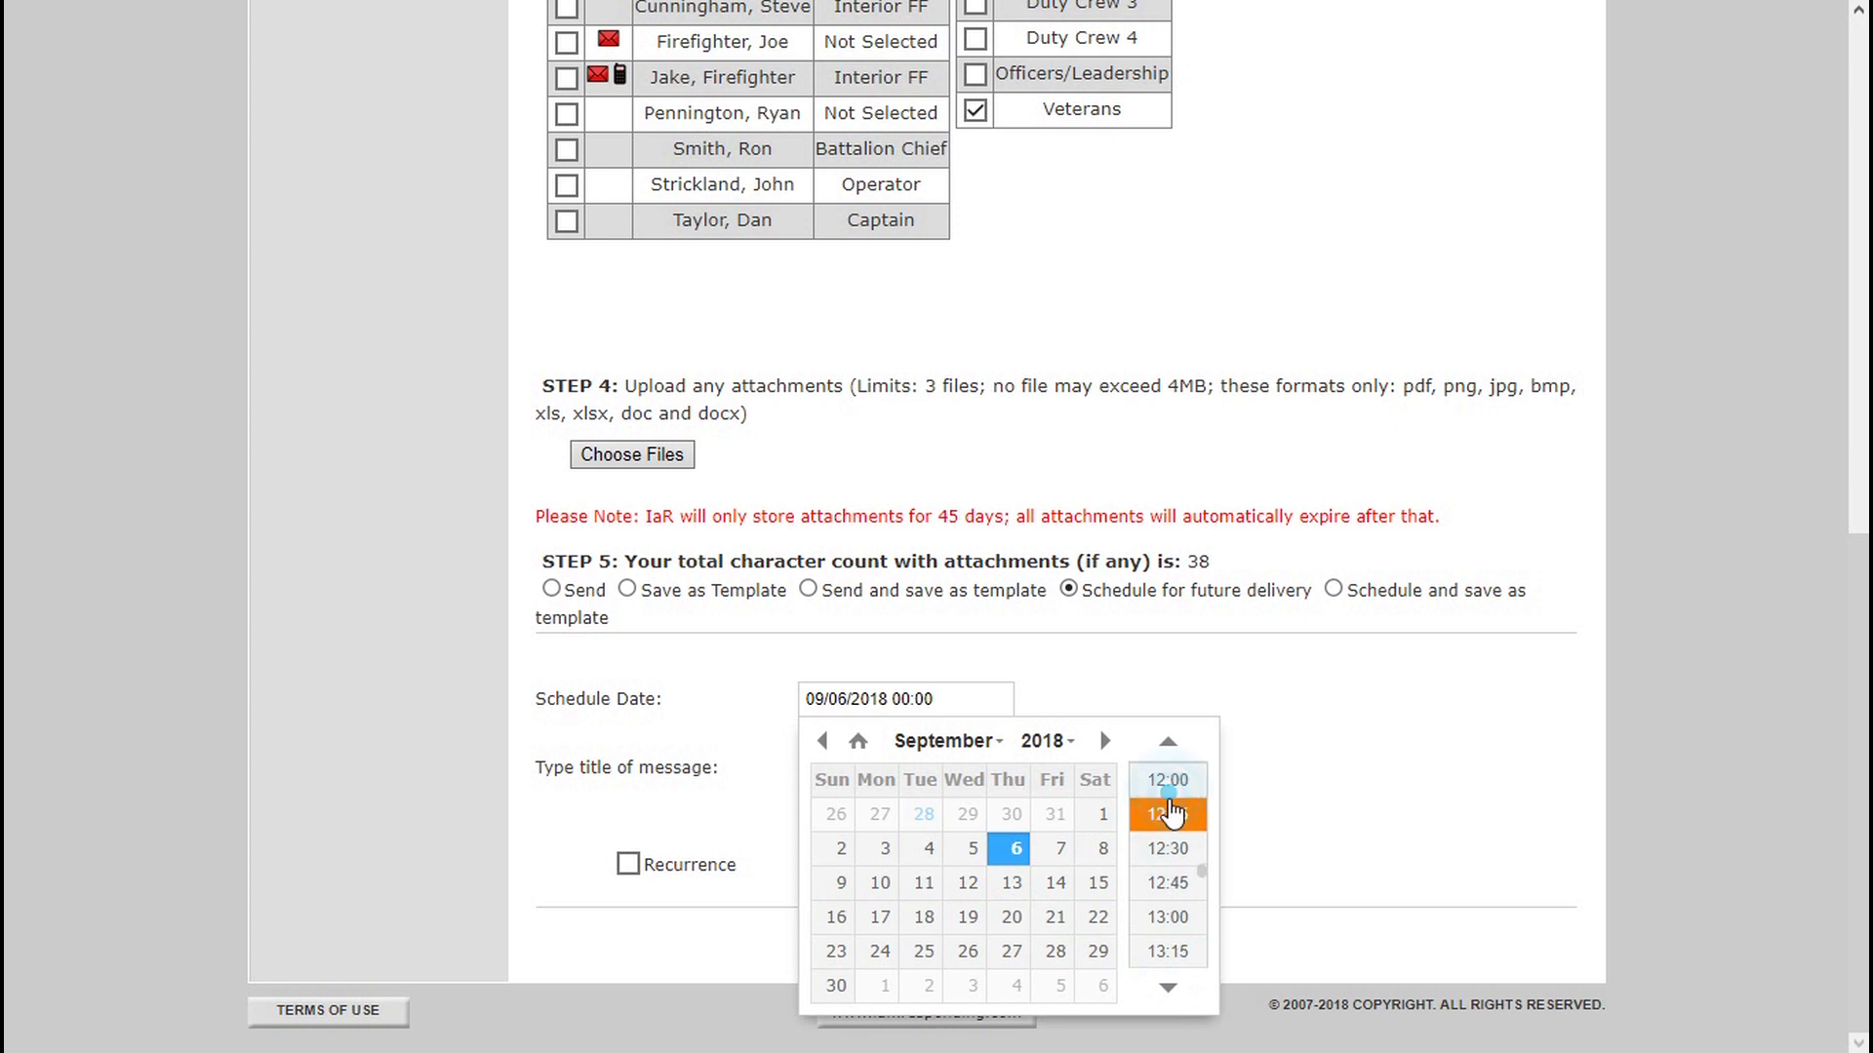
{"action": "left_click", "coordinate": [1168, 792]}
Title the scheduled message "Meeting Reminder".
{"action": "left_click", "coordinate": [847, 765]}
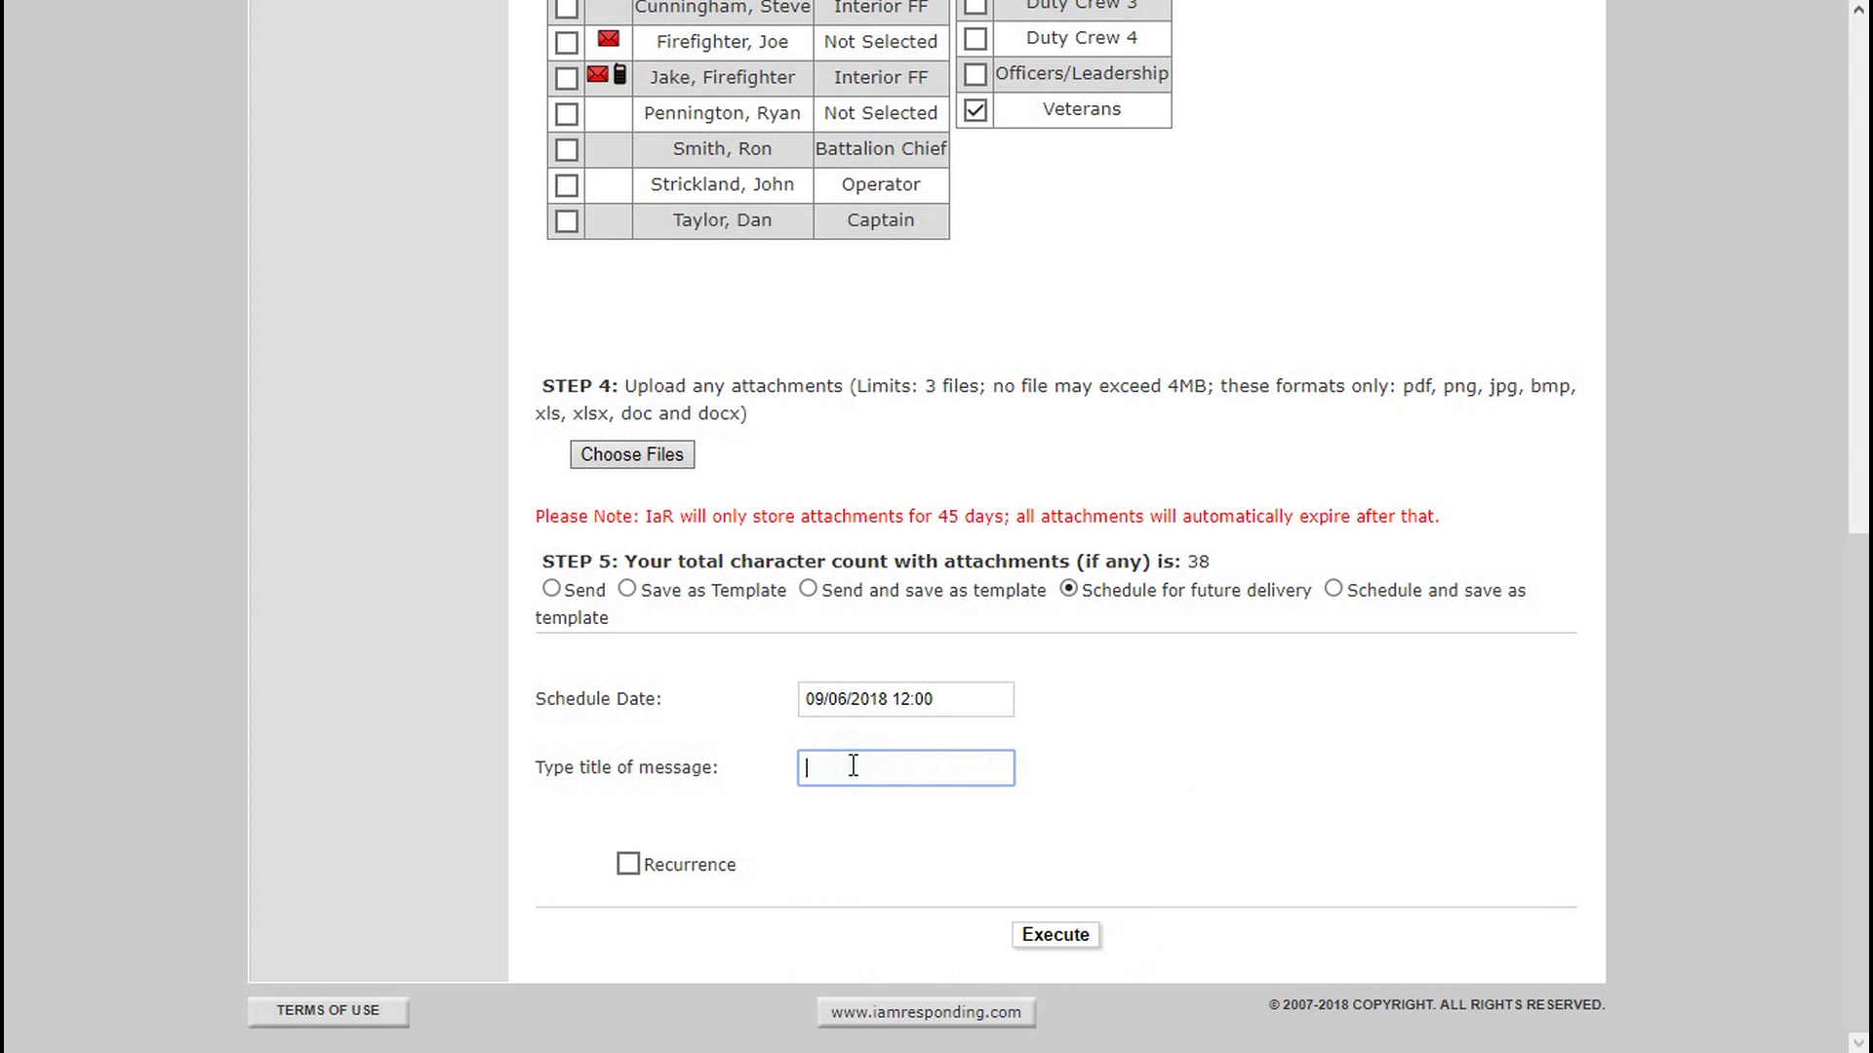
{"action": "left_click", "coordinate": [760, 841]}
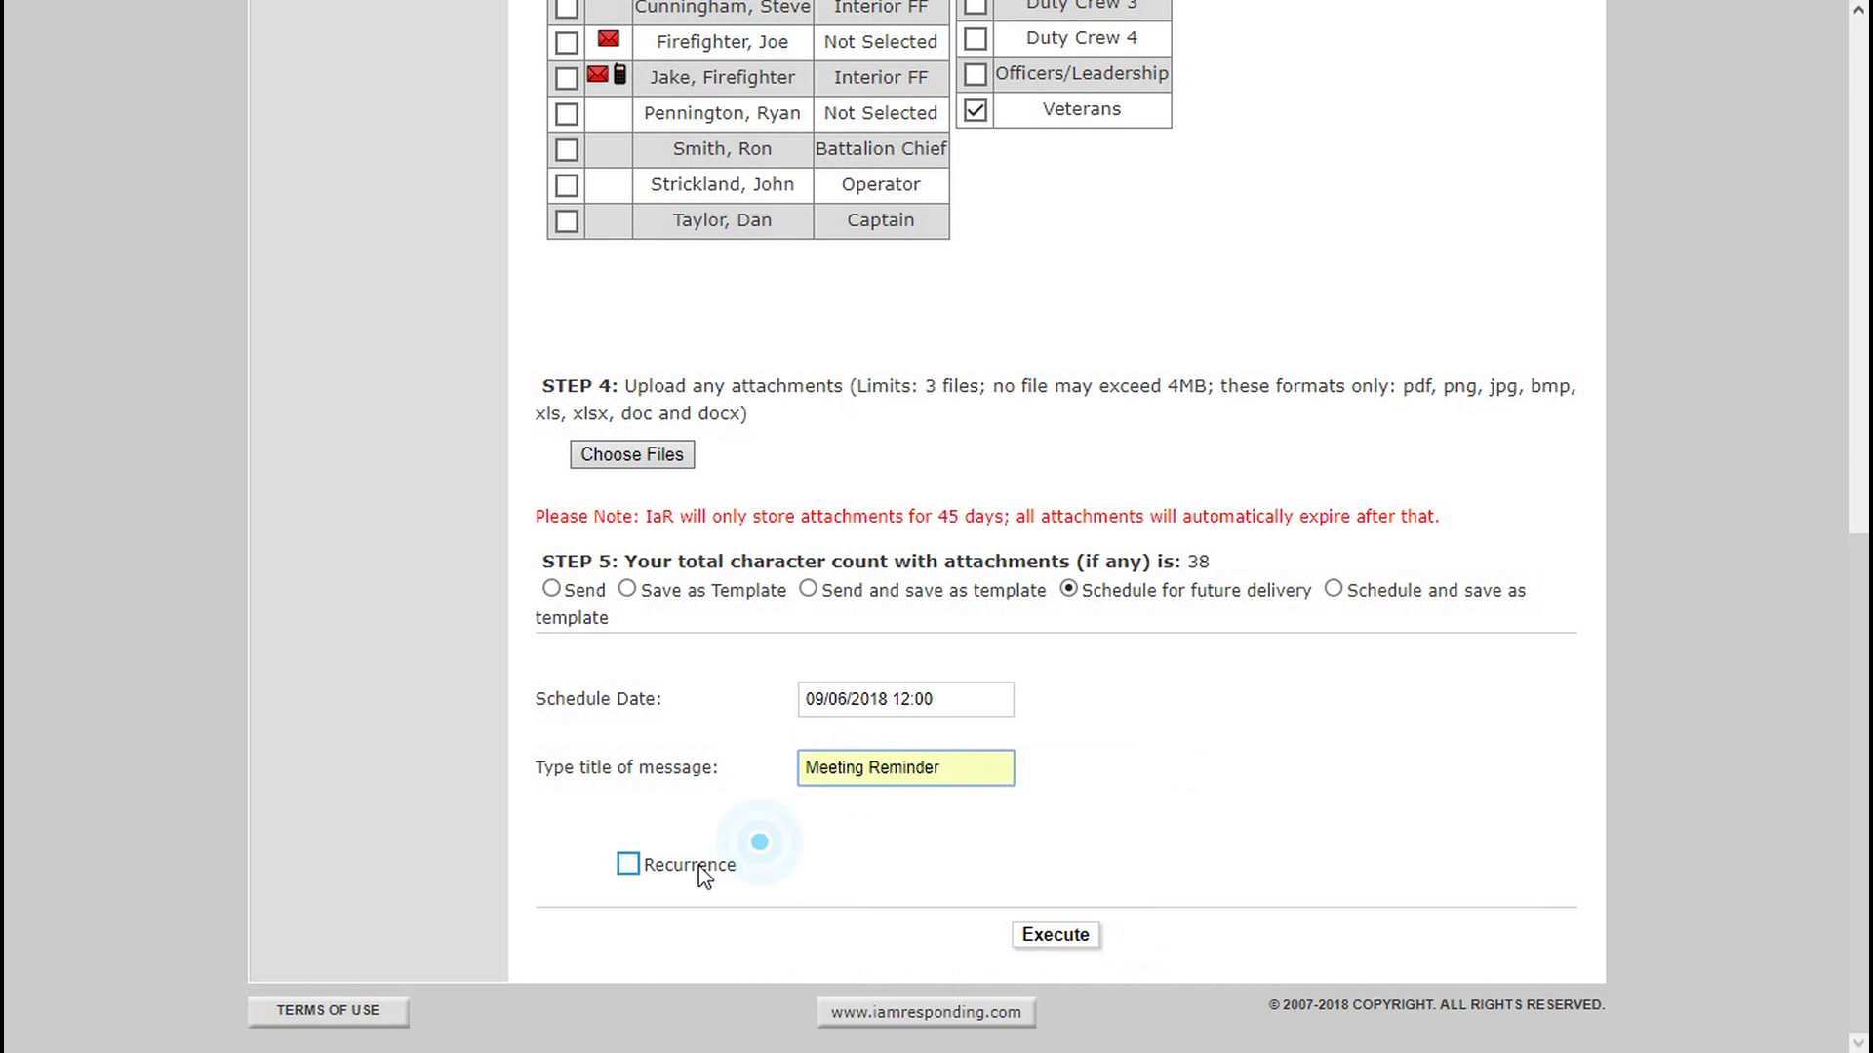
Make the message recur monthly on the first Thursday of every 1 month and submit it for scheduling.
{"action": "left_click", "coordinate": [628, 865]}
{"action": "left_click", "coordinate": [1859, 688]}
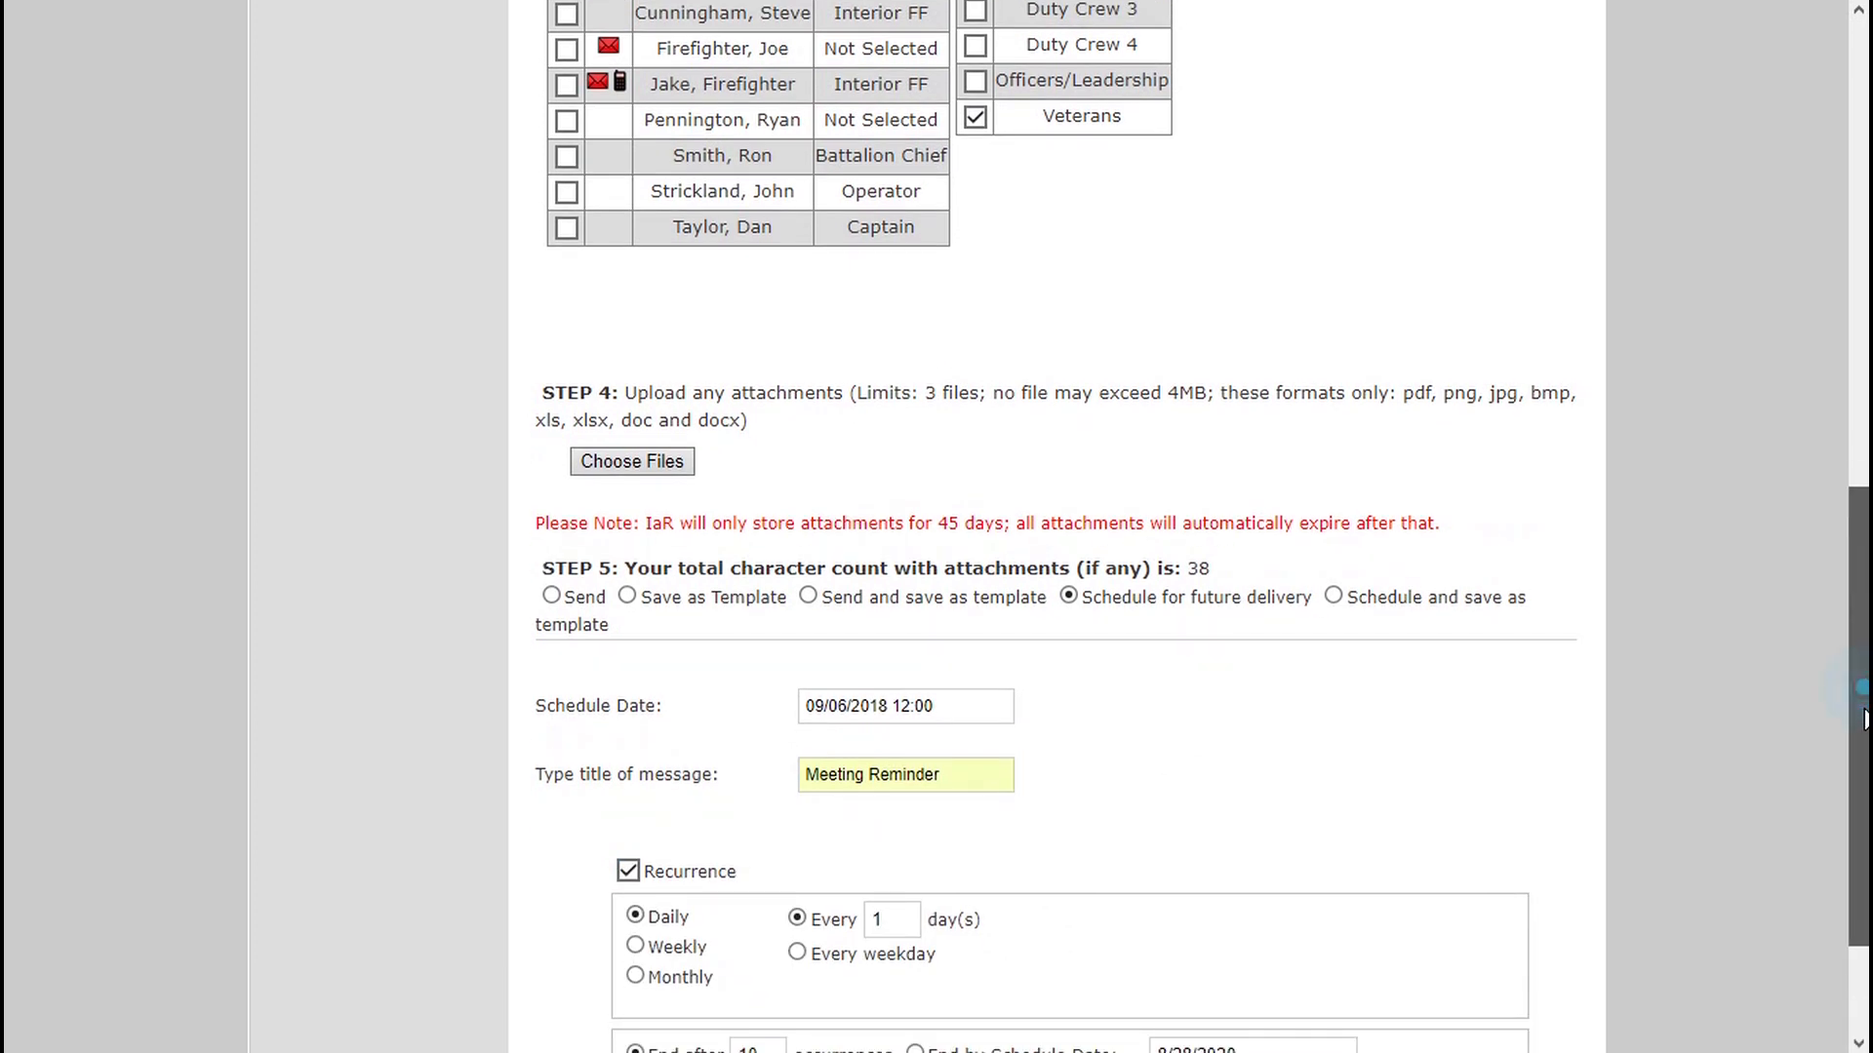
{"action": "scroll", "coordinate": [961, 577], "scroll_direction": "down", "scroll_amount": 2}
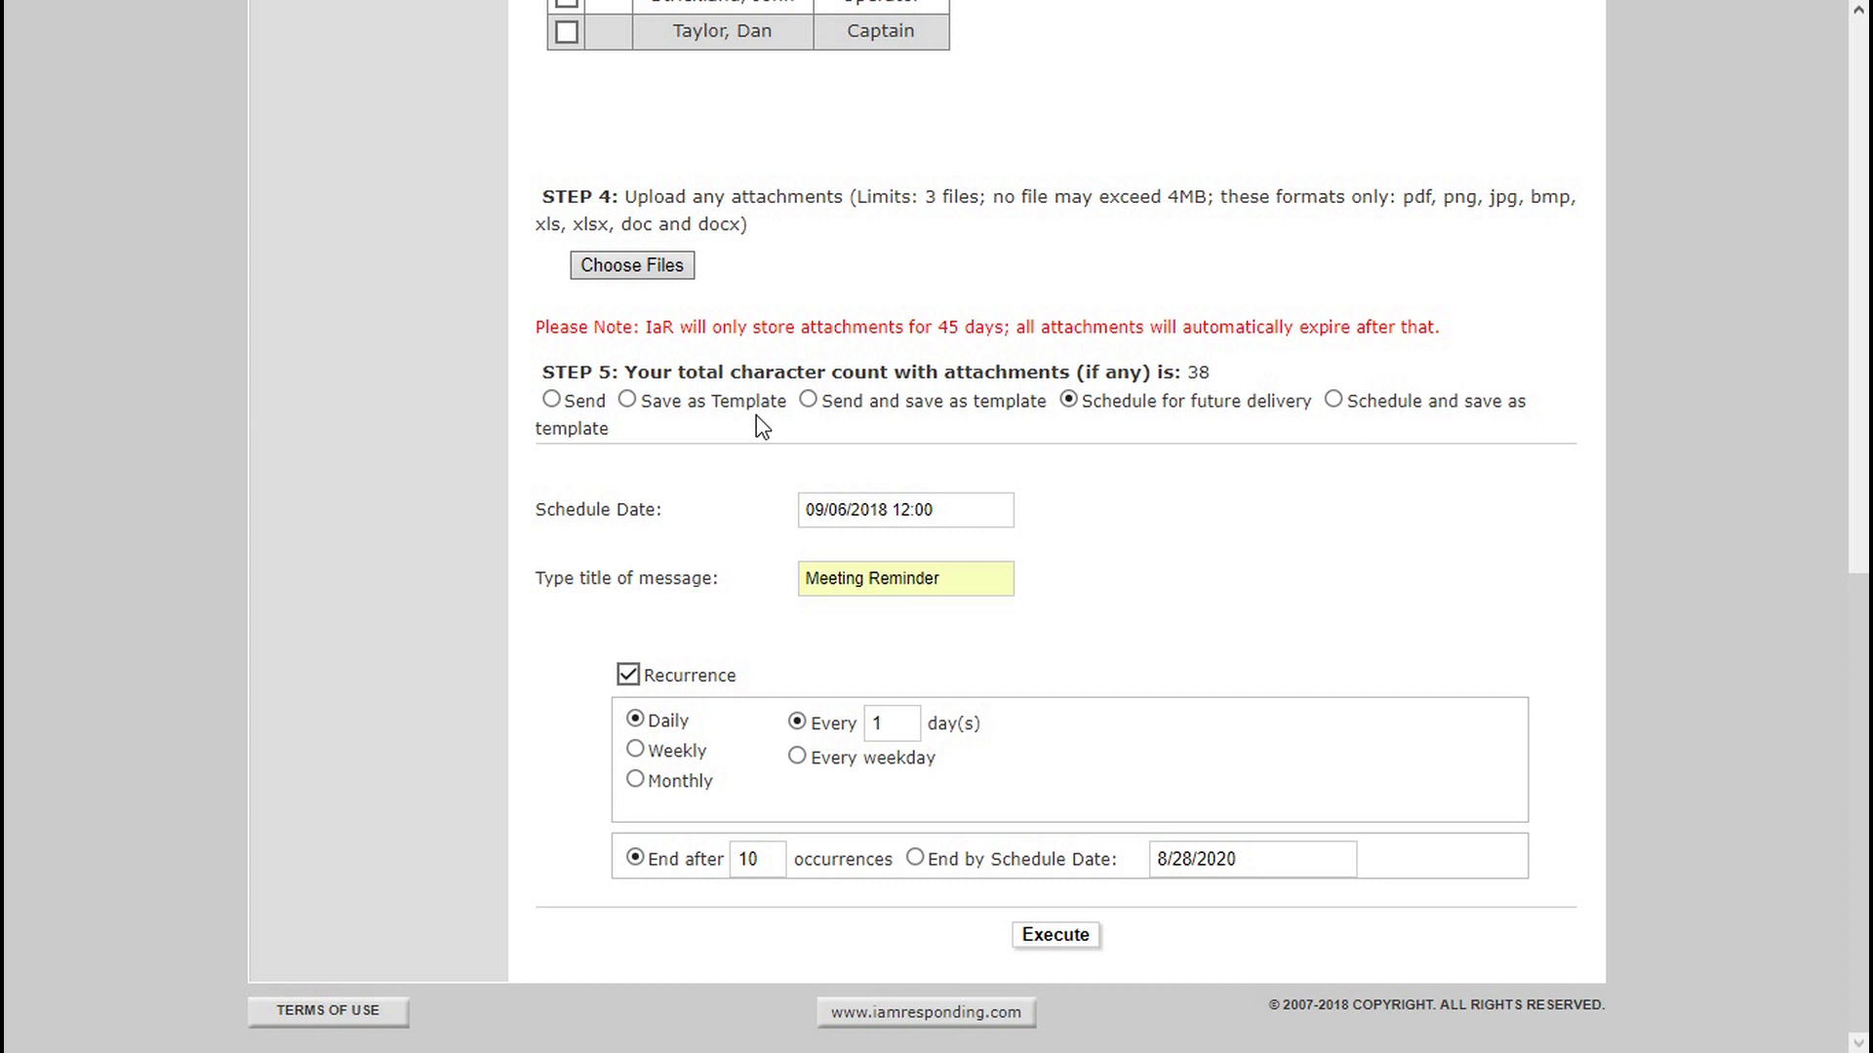
{"action": "left_click", "coordinate": [659, 778]}
{"action": "left_click", "coordinate": [991, 760]}
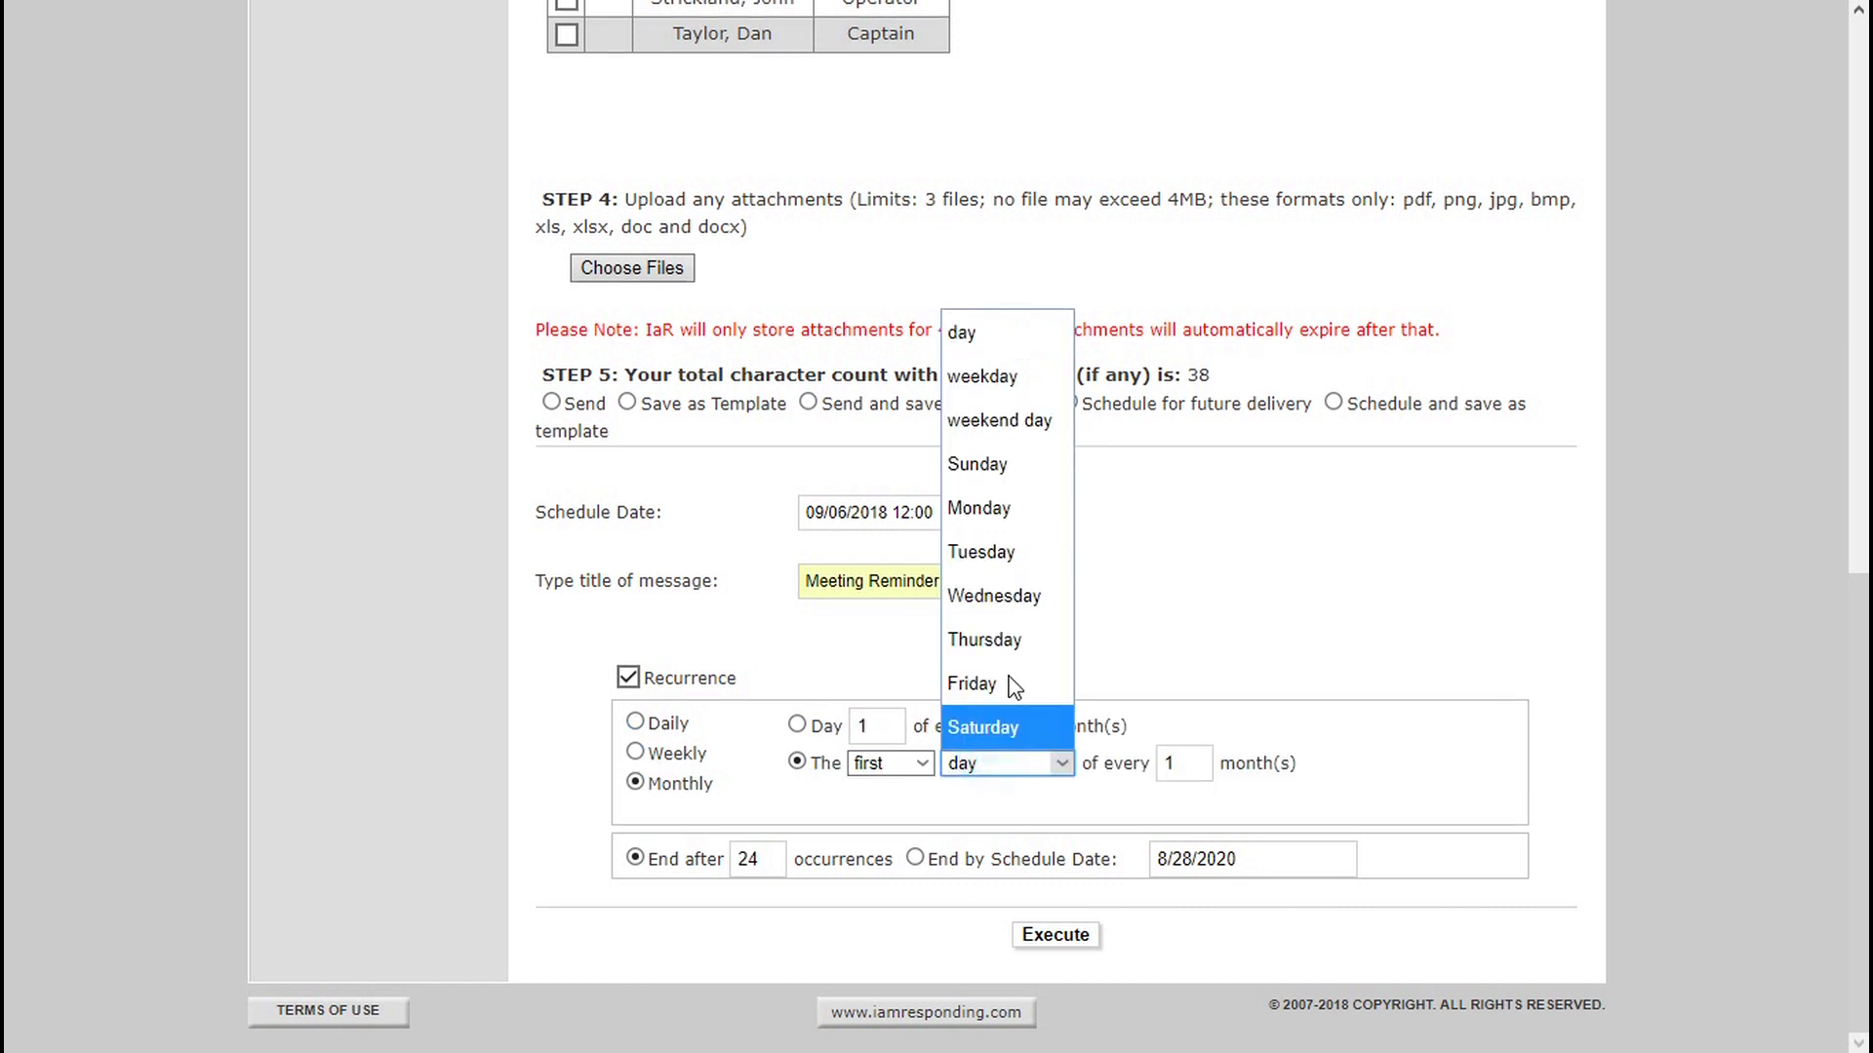
{"action": "left_click", "coordinate": [985, 640]}
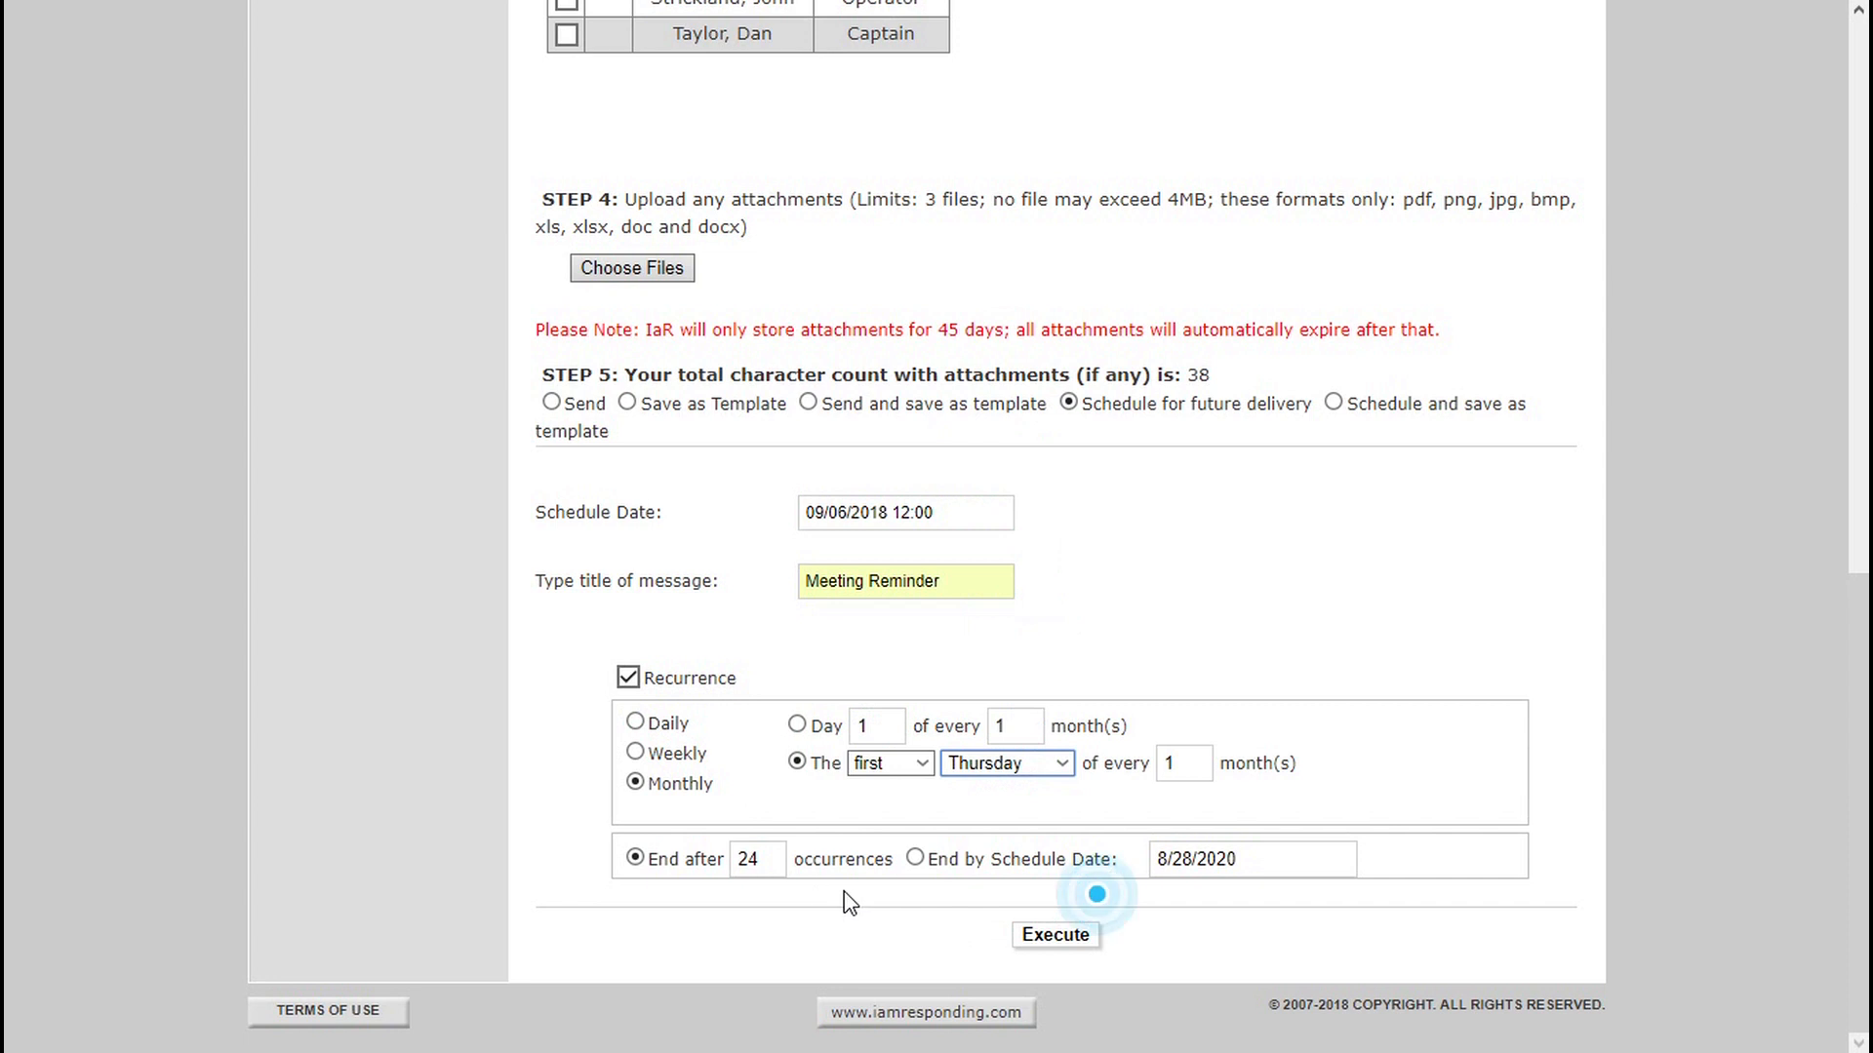
{"action": "left_click", "coordinate": [1045, 933]}
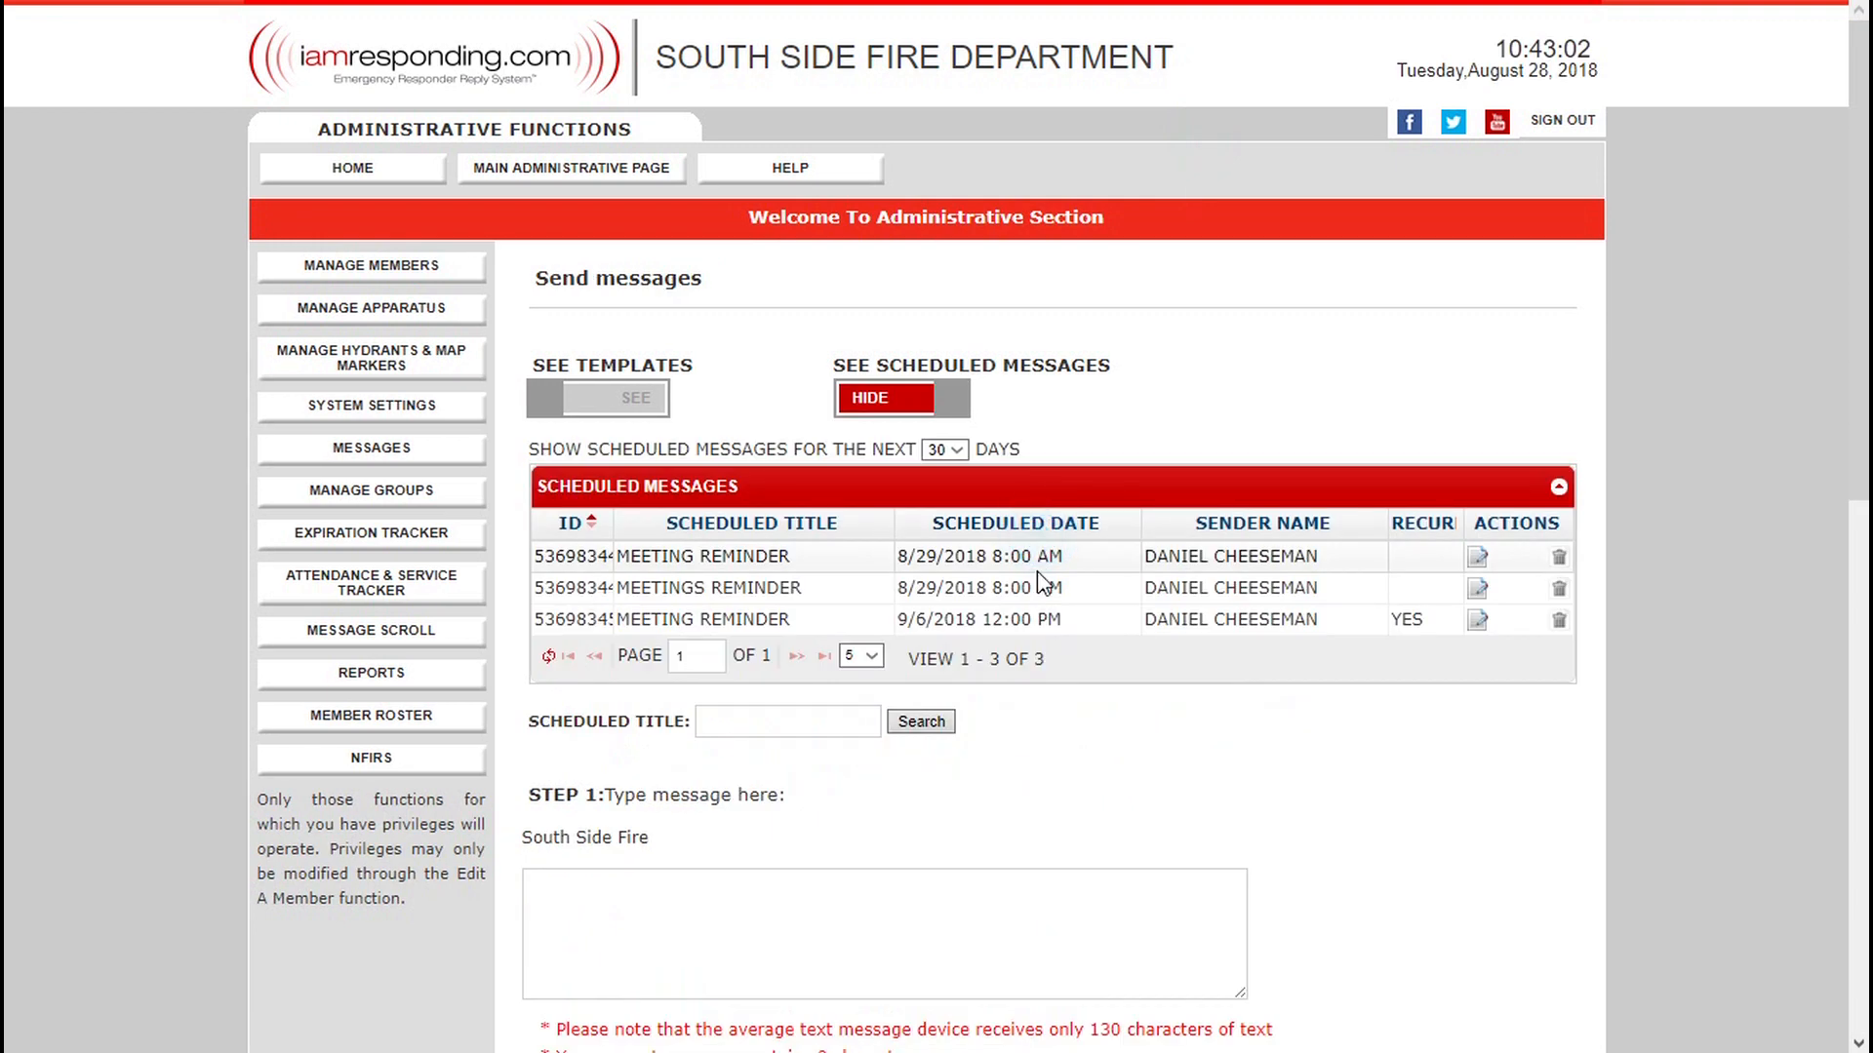
Review the list of scheduled messages and the saved message templates, then return to a blank message form.
{"action": "scroll", "coordinate": [1038, 570], "scroll_direction": "down", "scroll_amount": 1}
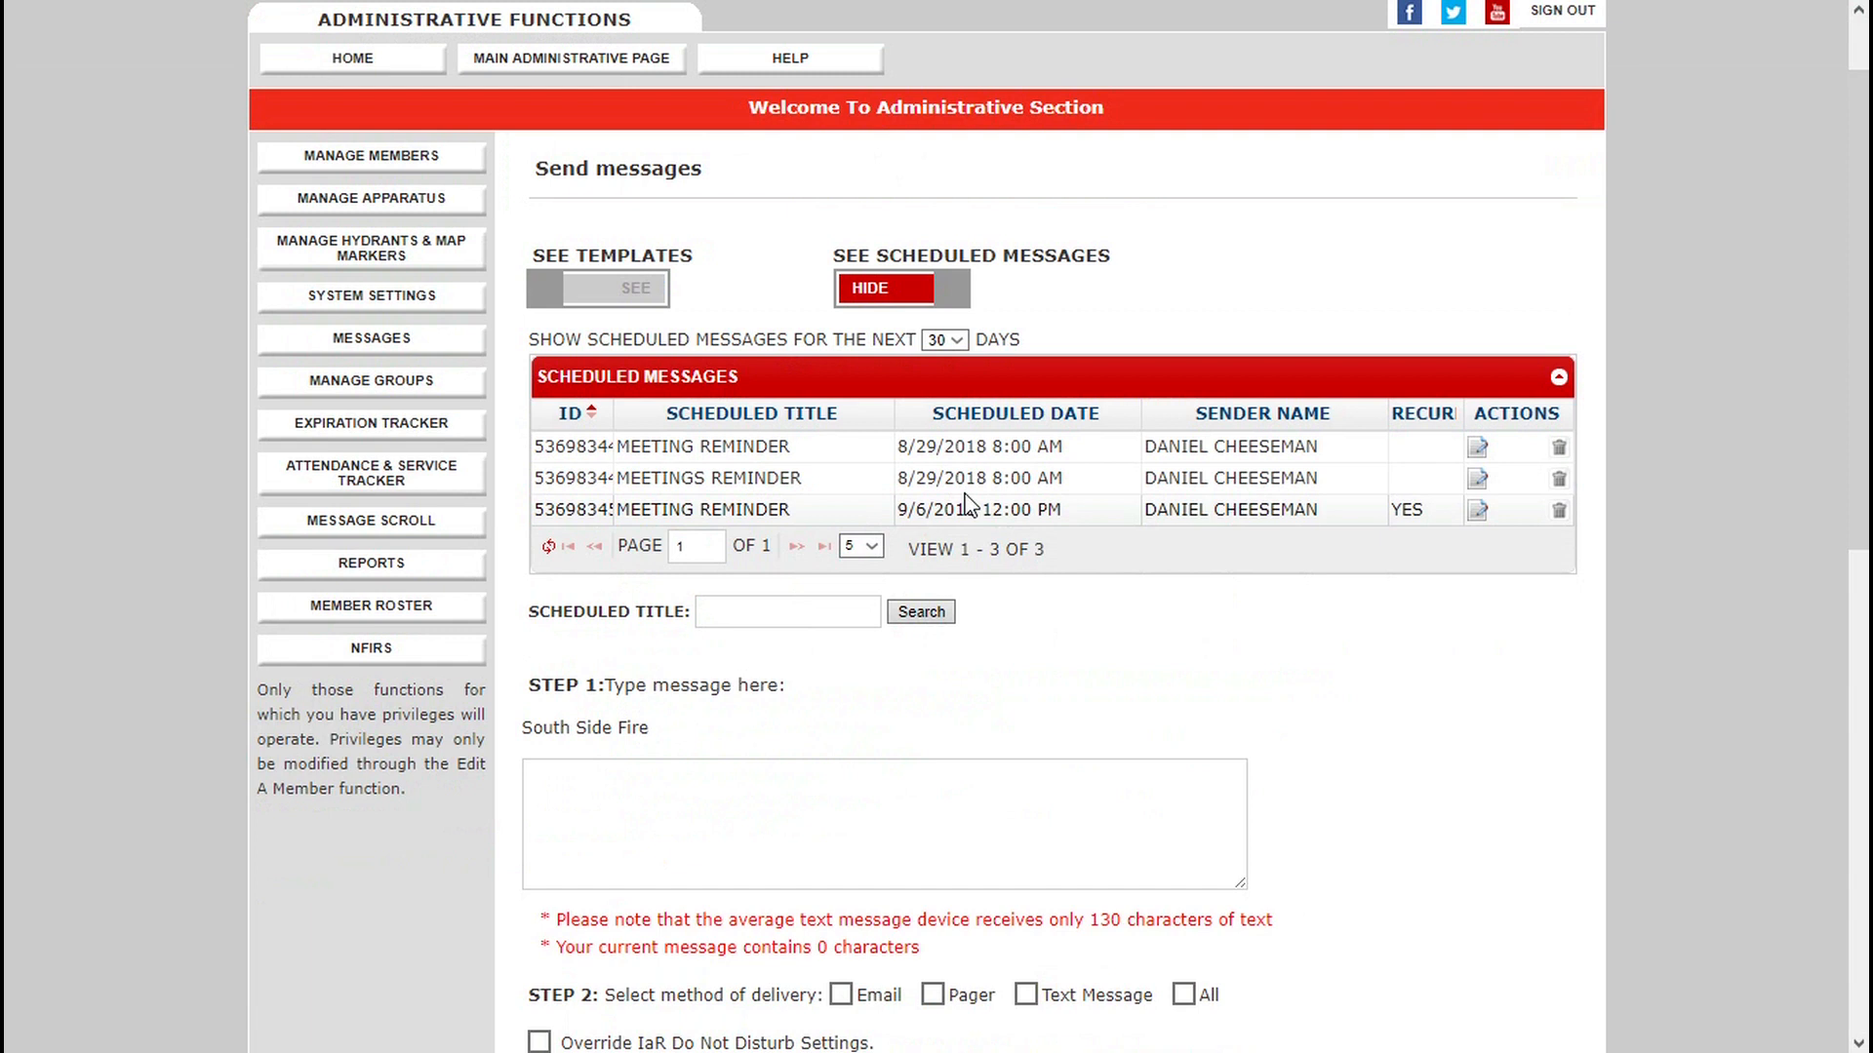
{"action": "left_click", "coordinate": [883, 781]}
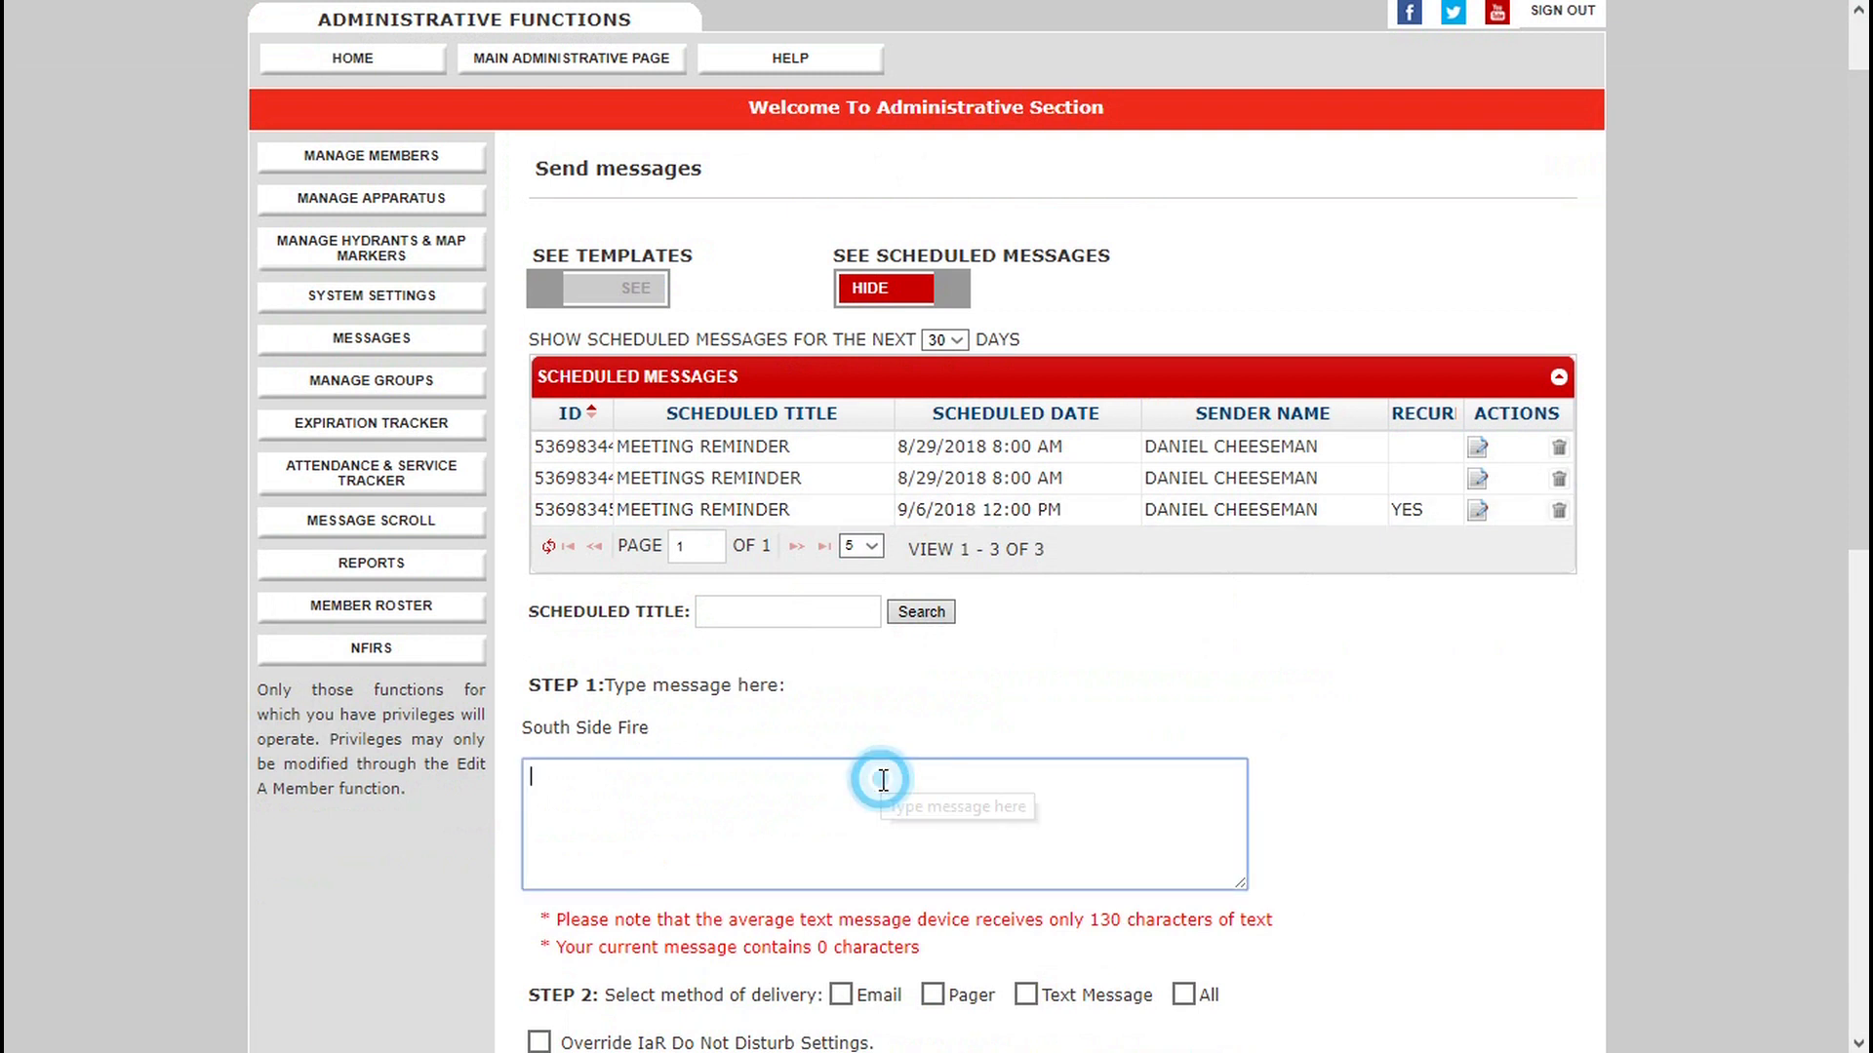
{"action": "left_click", "coordinate": [829, 281]}
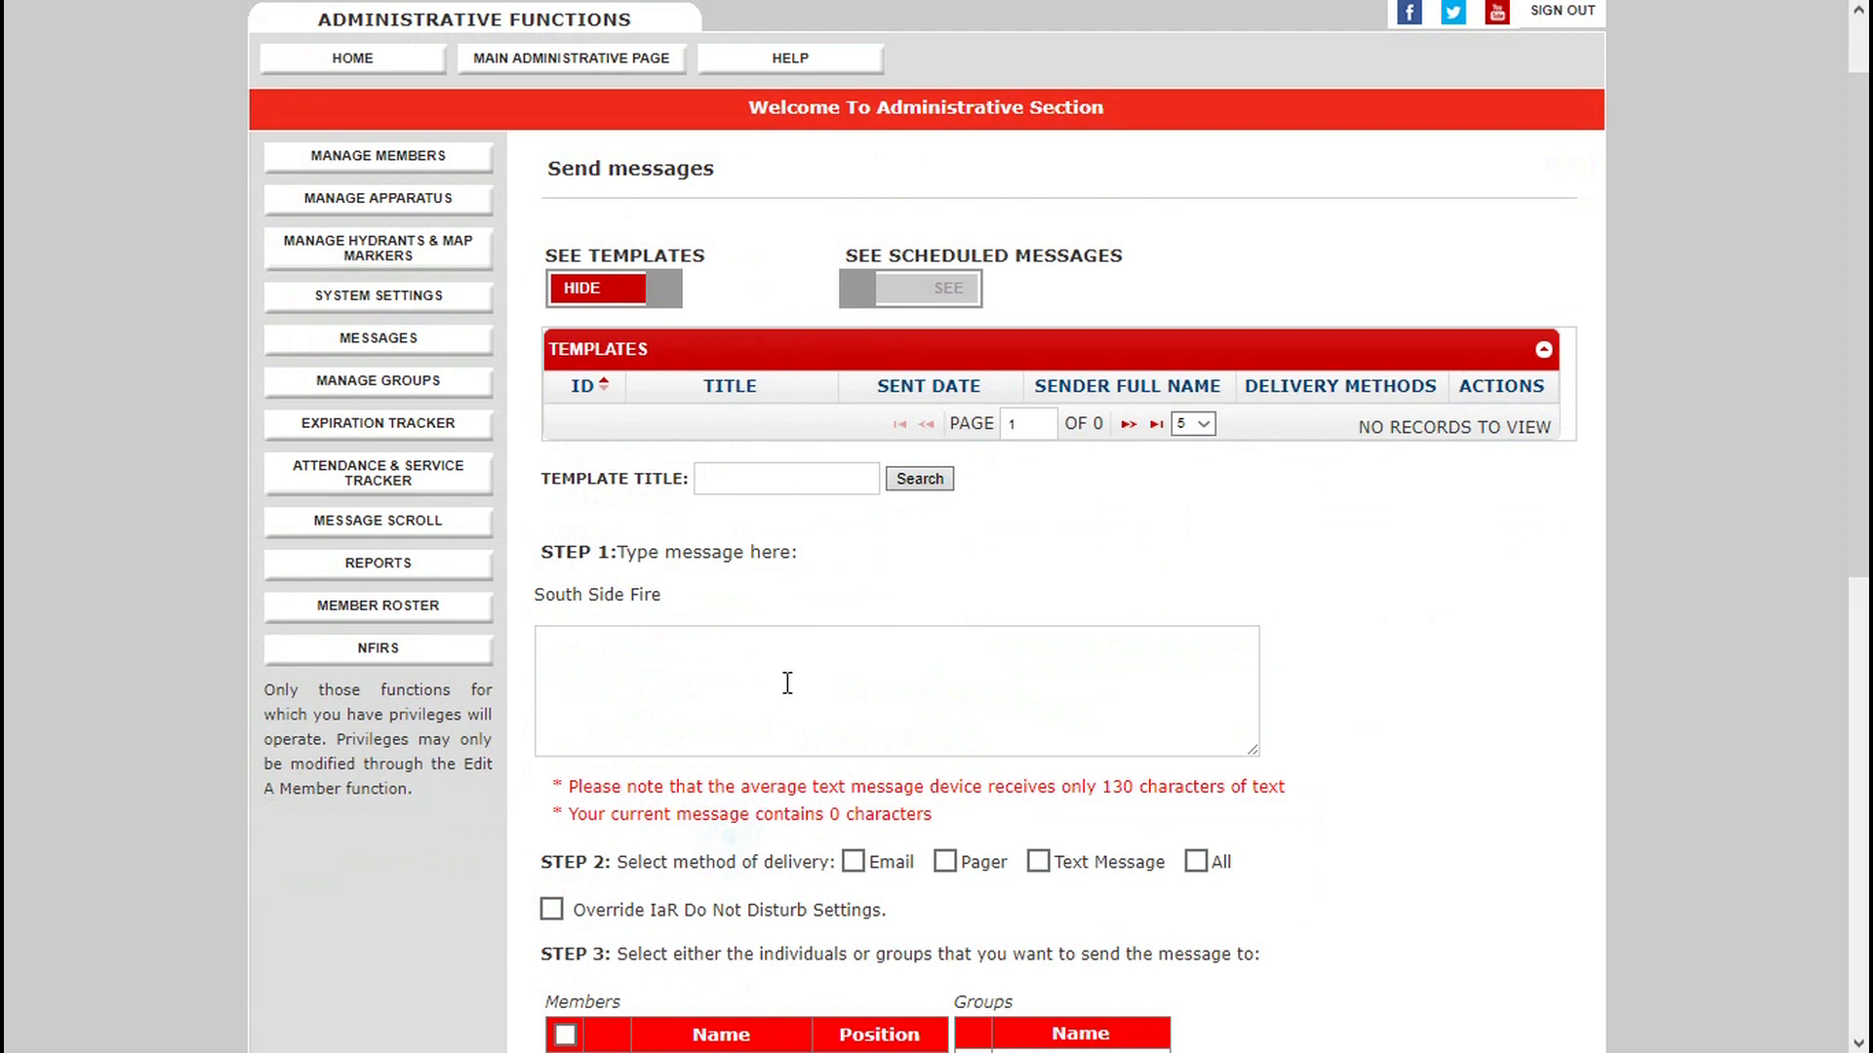
{"action": "scroll", "coordinate": [787, 683], "scroll_direction": "down", "scroll_amount": 10}
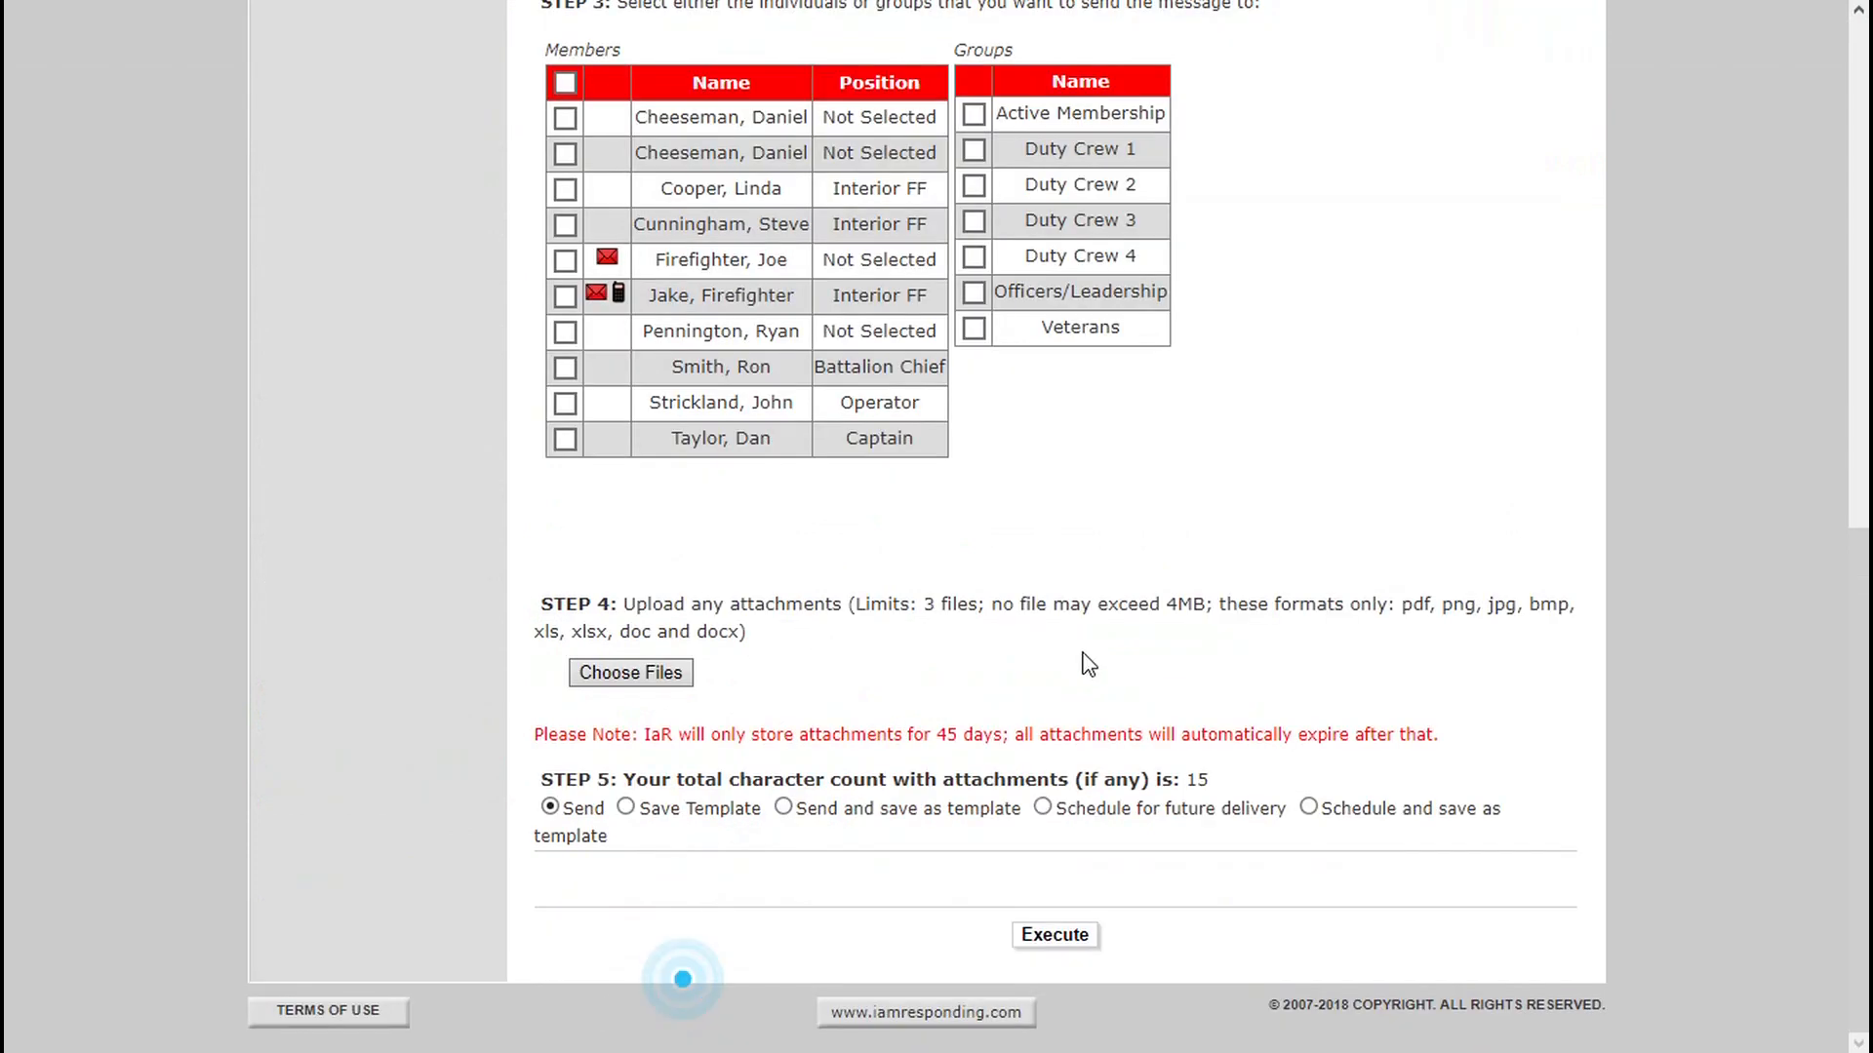
{"action": "scroll", "coordinate": [1089, 665], "scroll_direction": "up", "scroll_amount": 8}
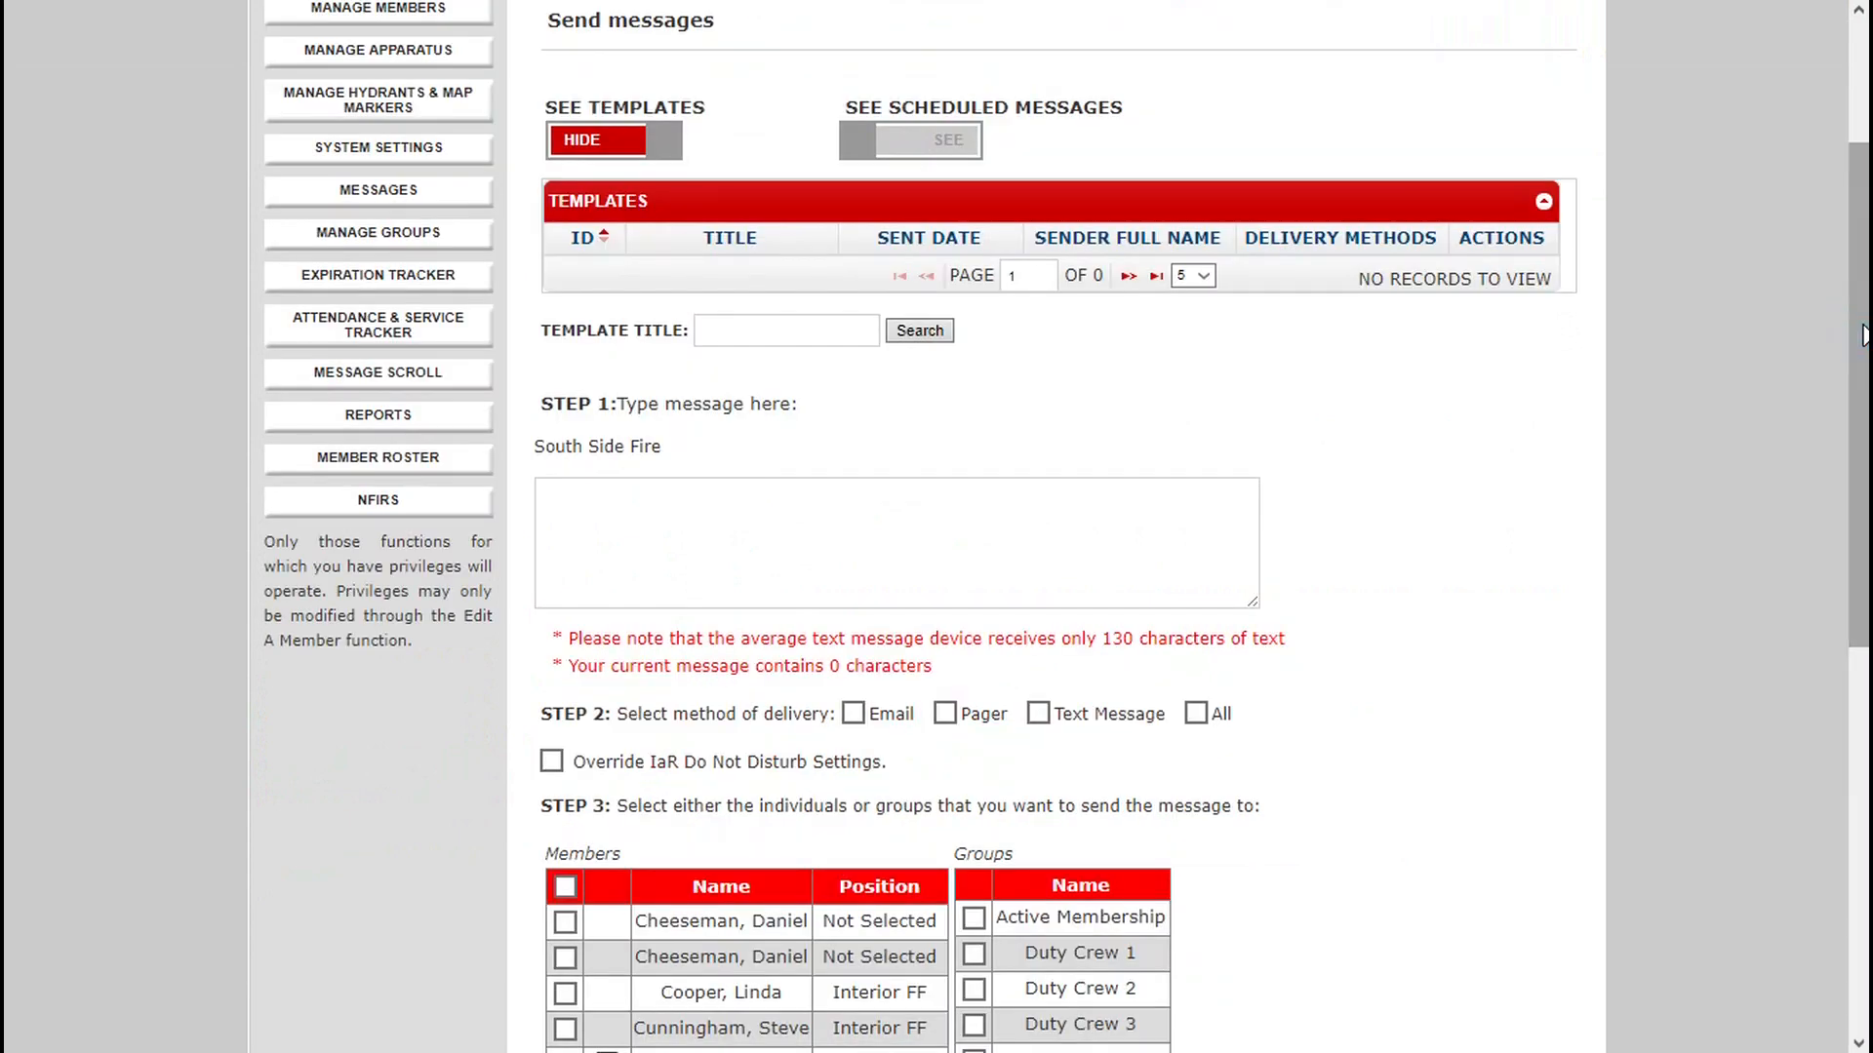
{"action": "left_click", "coordinate": [1113, 376]}
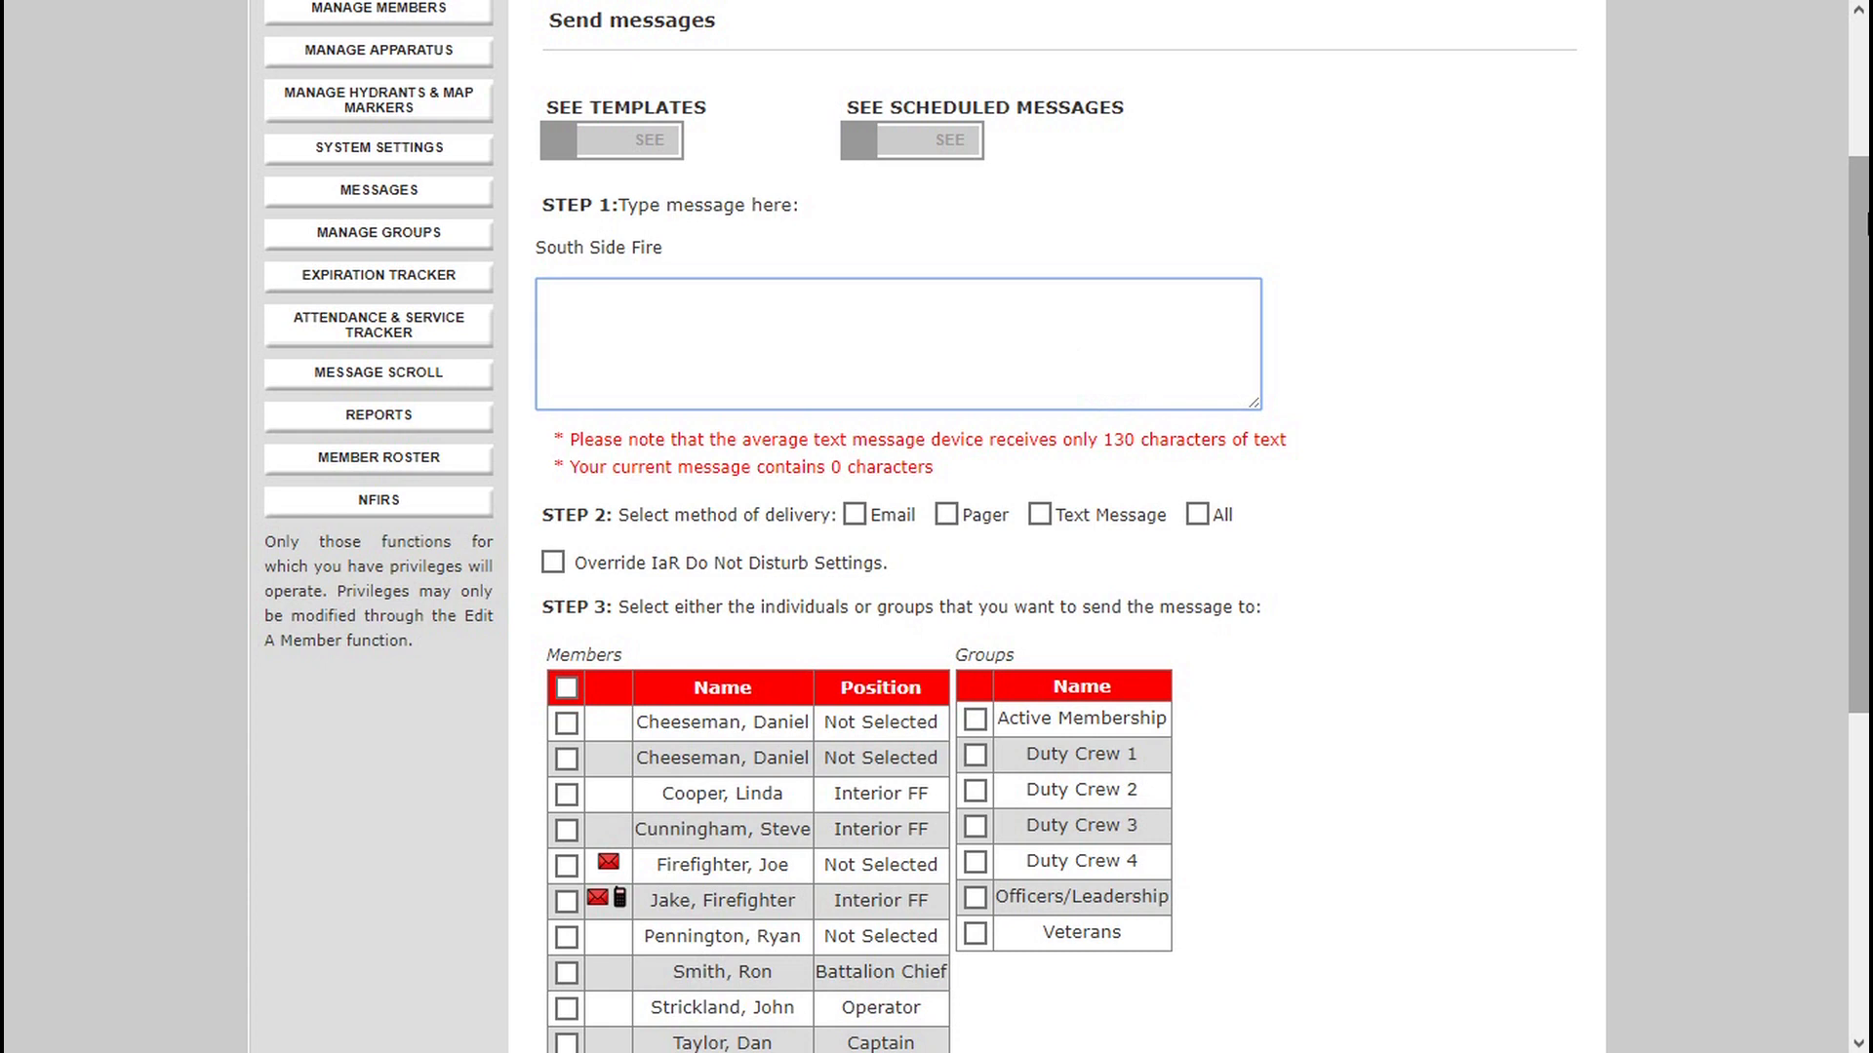
{"action": "scroll", "coordinate": [794, 292], "scroll_direction": "up", "scroll_amount": 2}
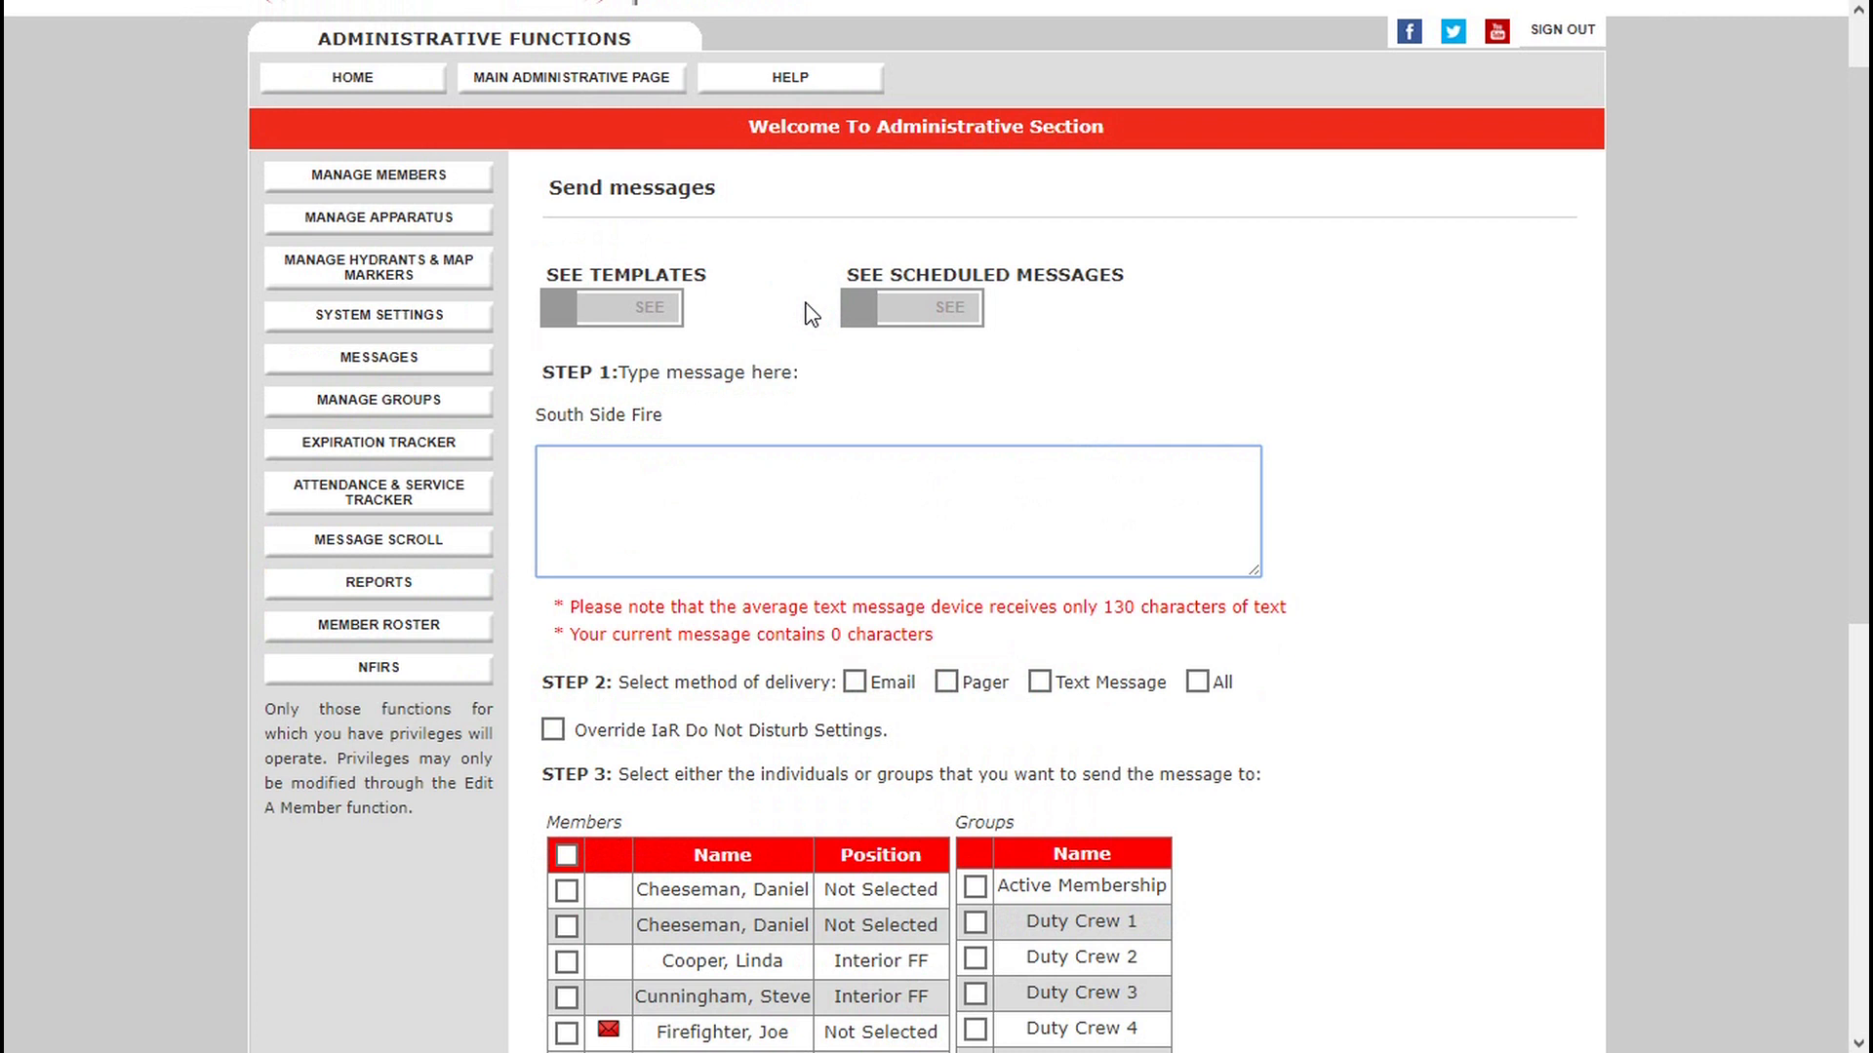
Enter "Meeting Minutes in Preparation for this weeks meeting" as the message text, with the misspelled word corrected.
{"action": "left_click", "coordinate": [830, 449]}
{"action": "type", "text": "Meeting Minutes"}
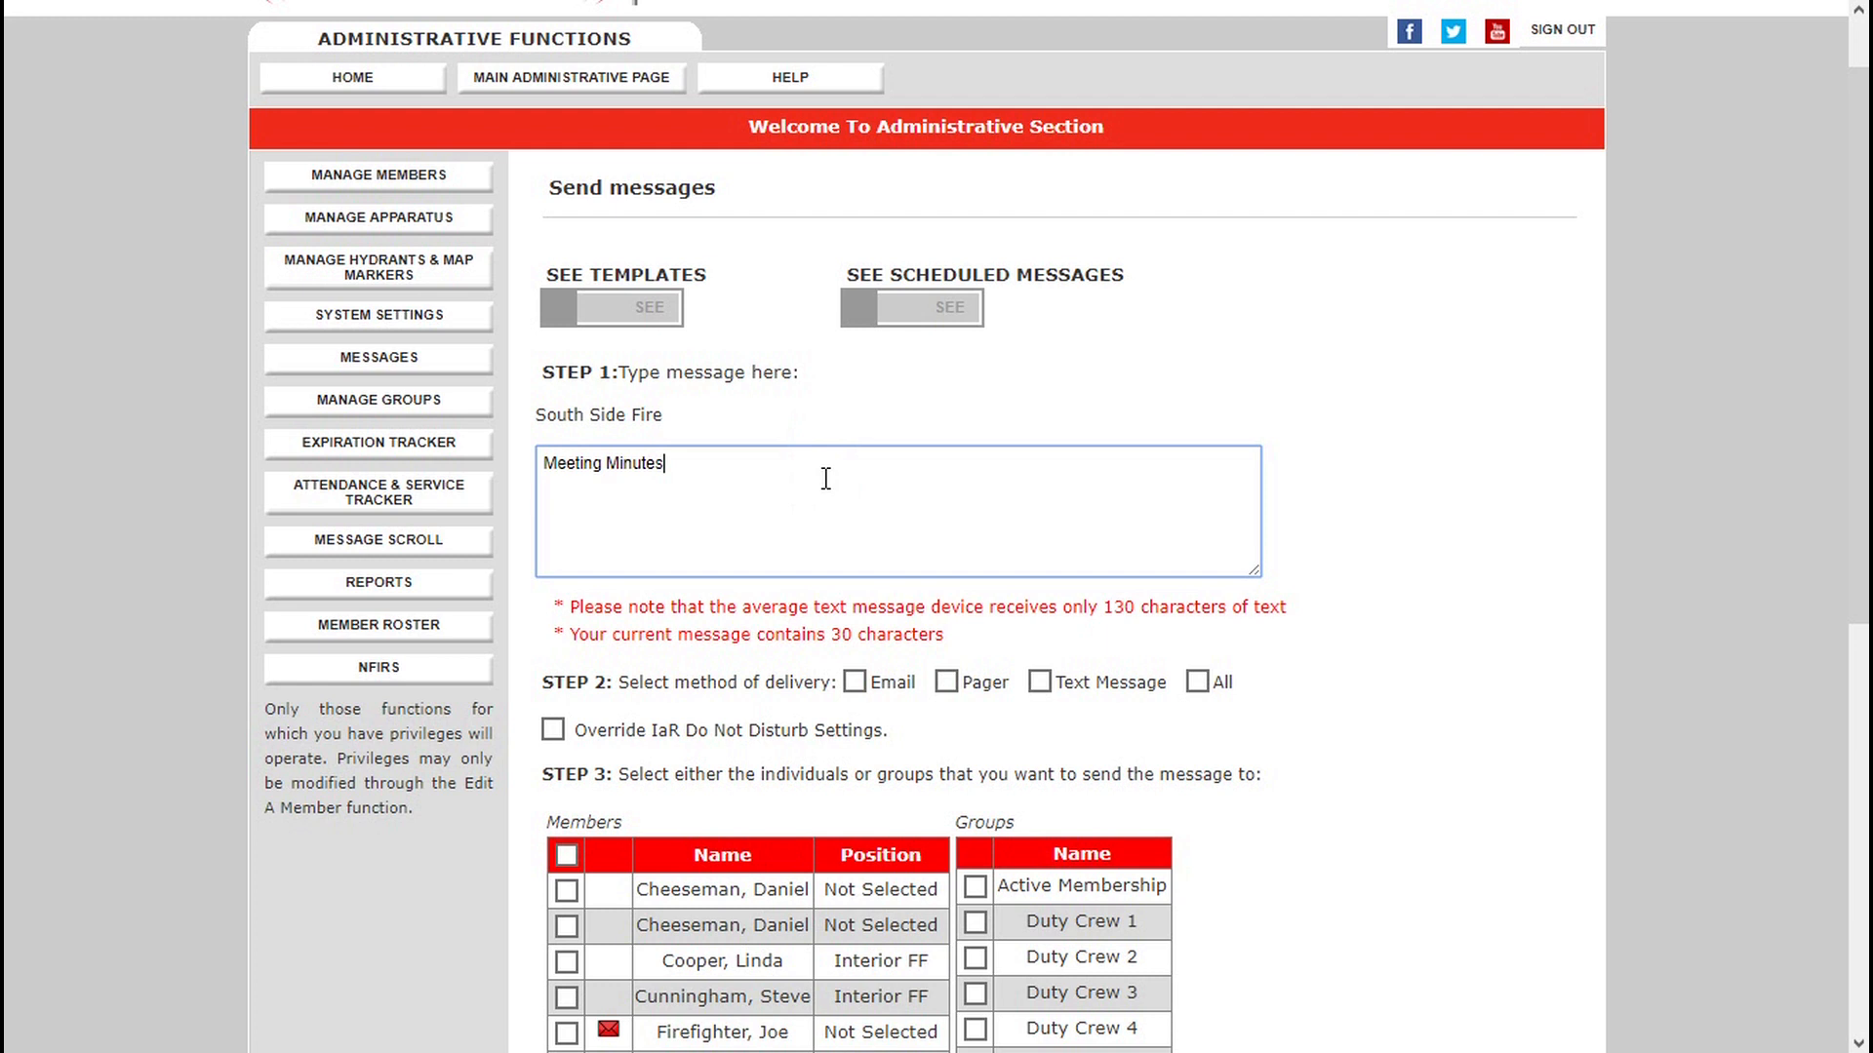
{"action": "type", "text": " in Preperation for this weeks meeting"}
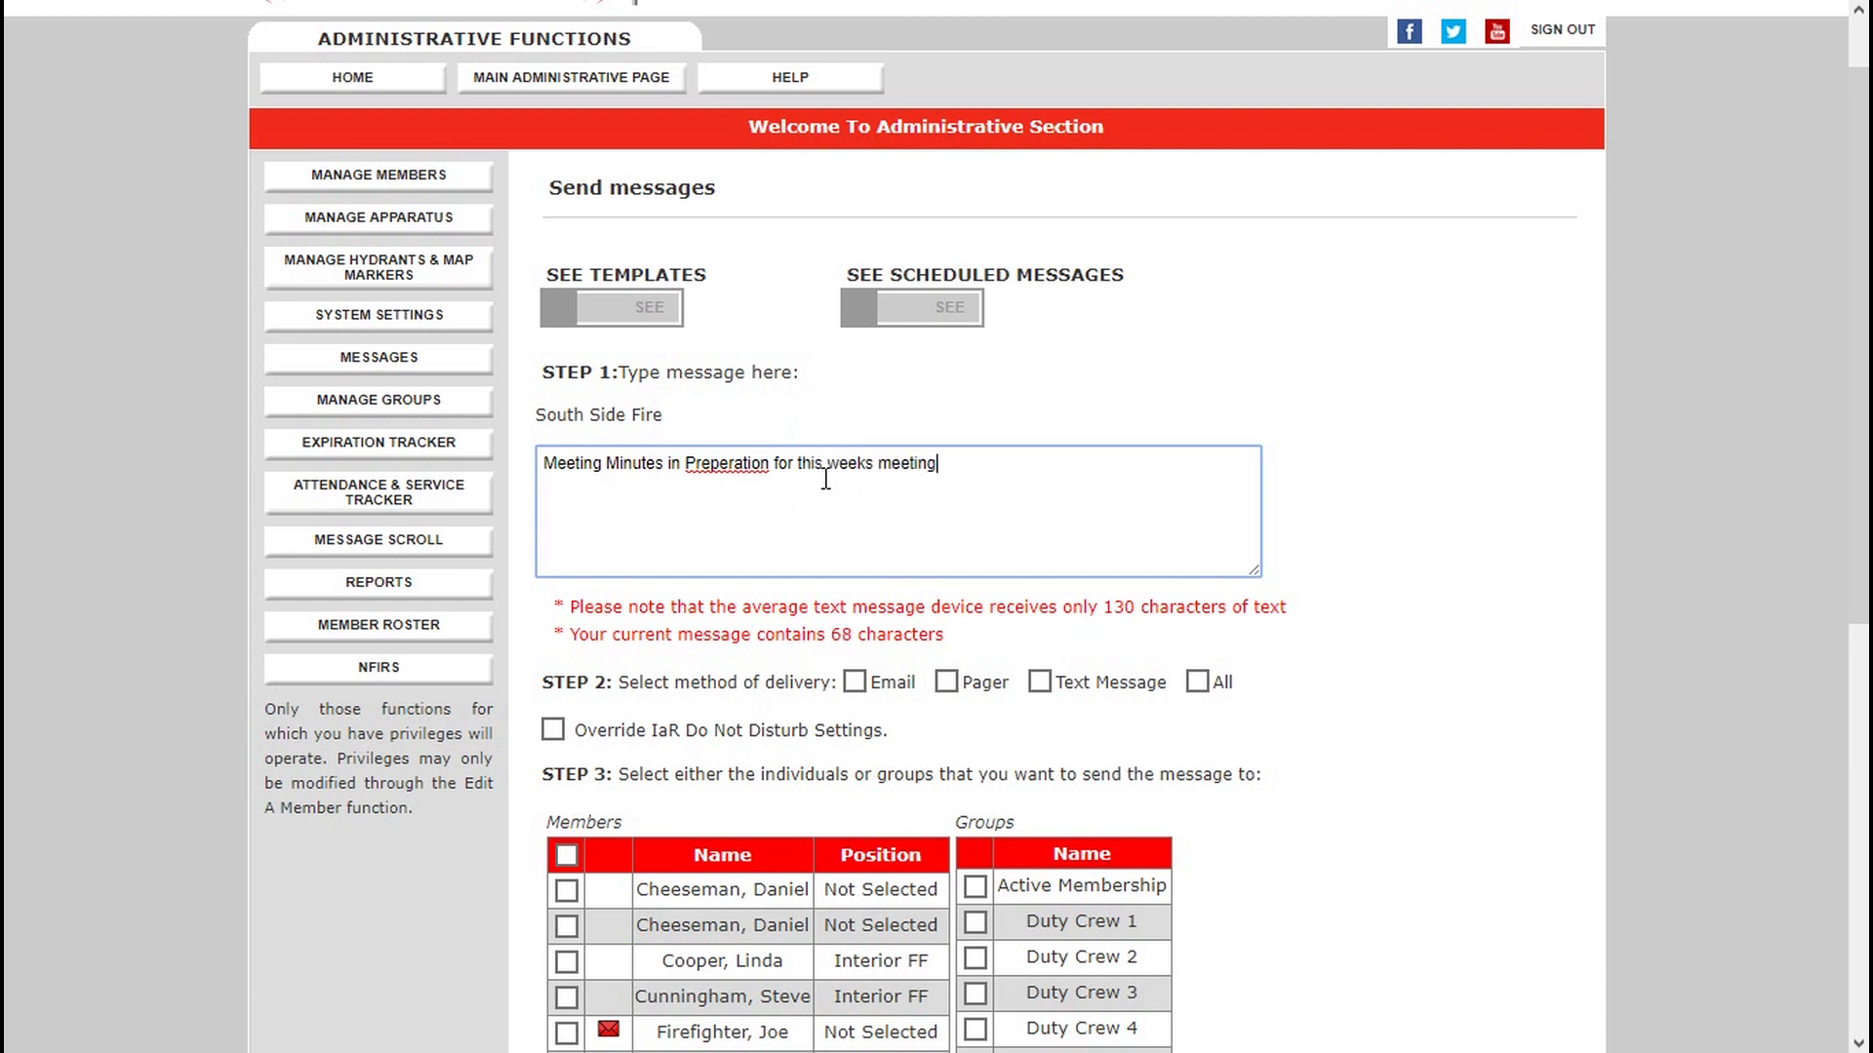
{"action": "right_click", "coordinate": [726, 465]}
{"action": "left_click", "coordinate": [755, 498]}
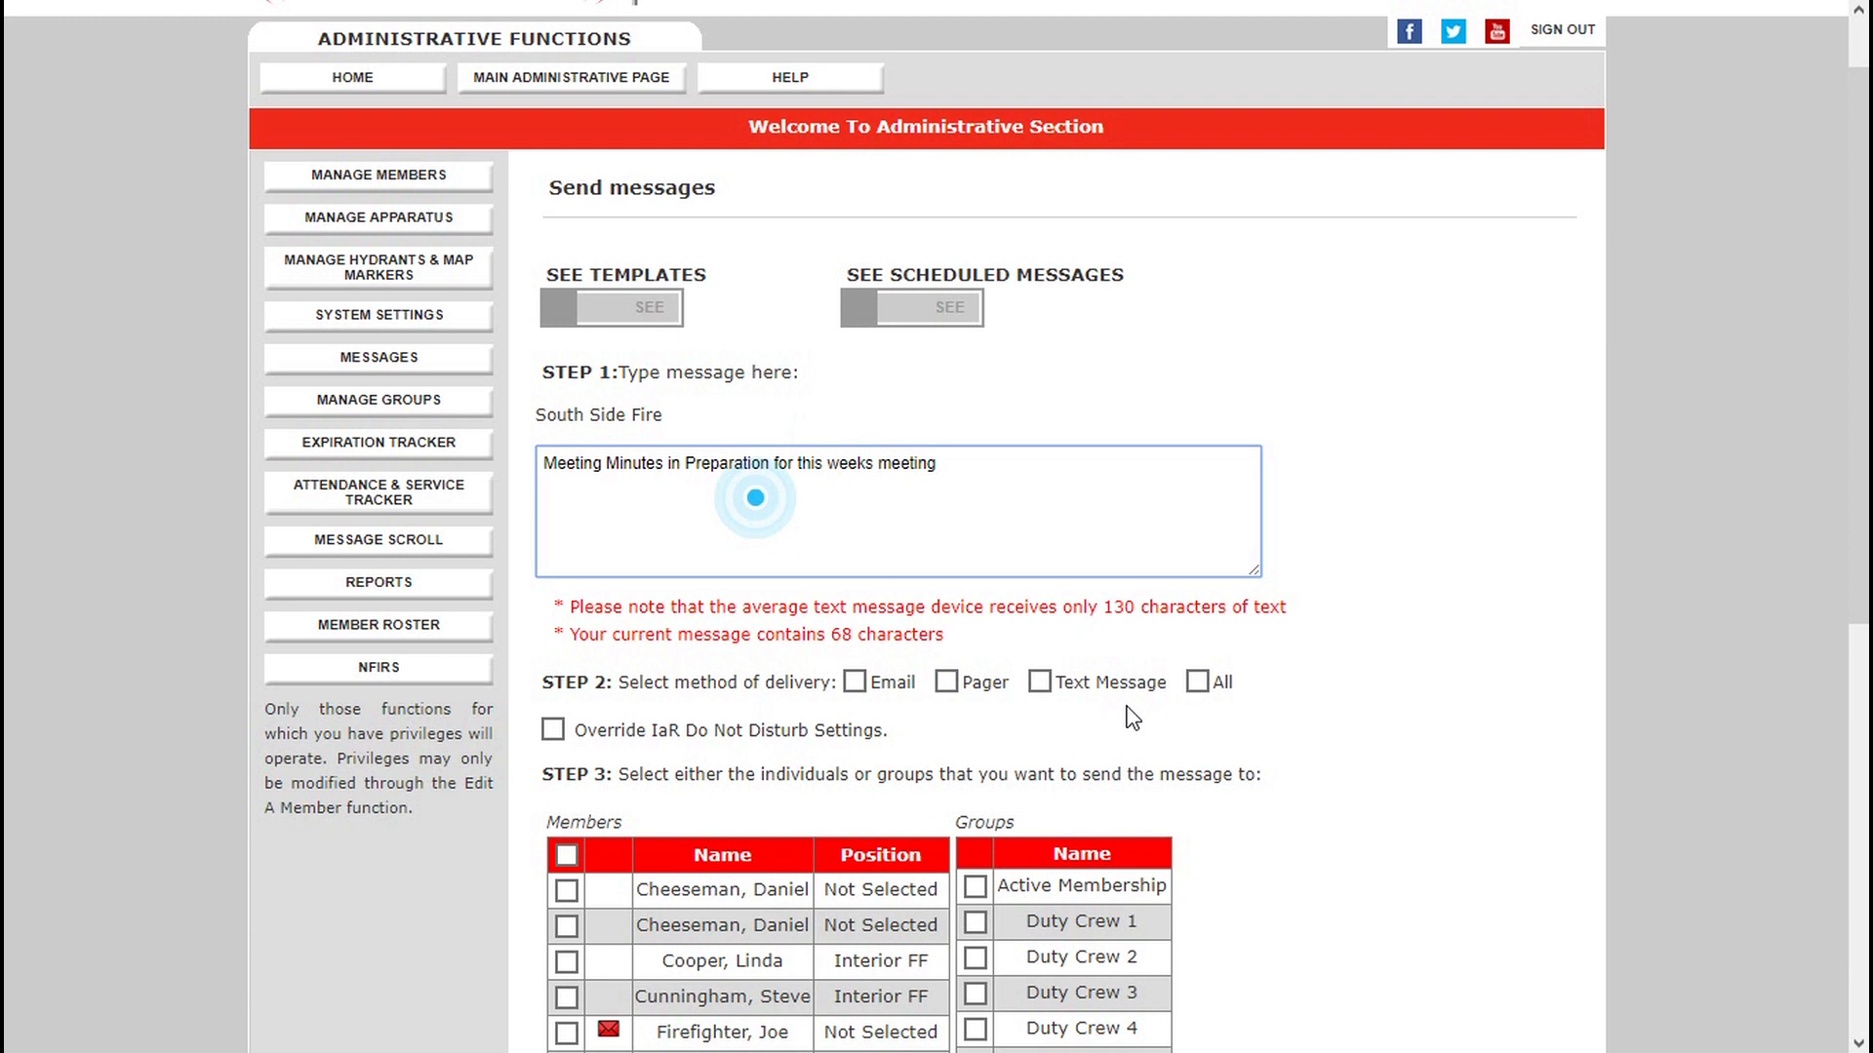
Set the delivery method to All and select the Active Membership group as the recipient.
{"action": "left_click", "coordinate": [1197, 682]}
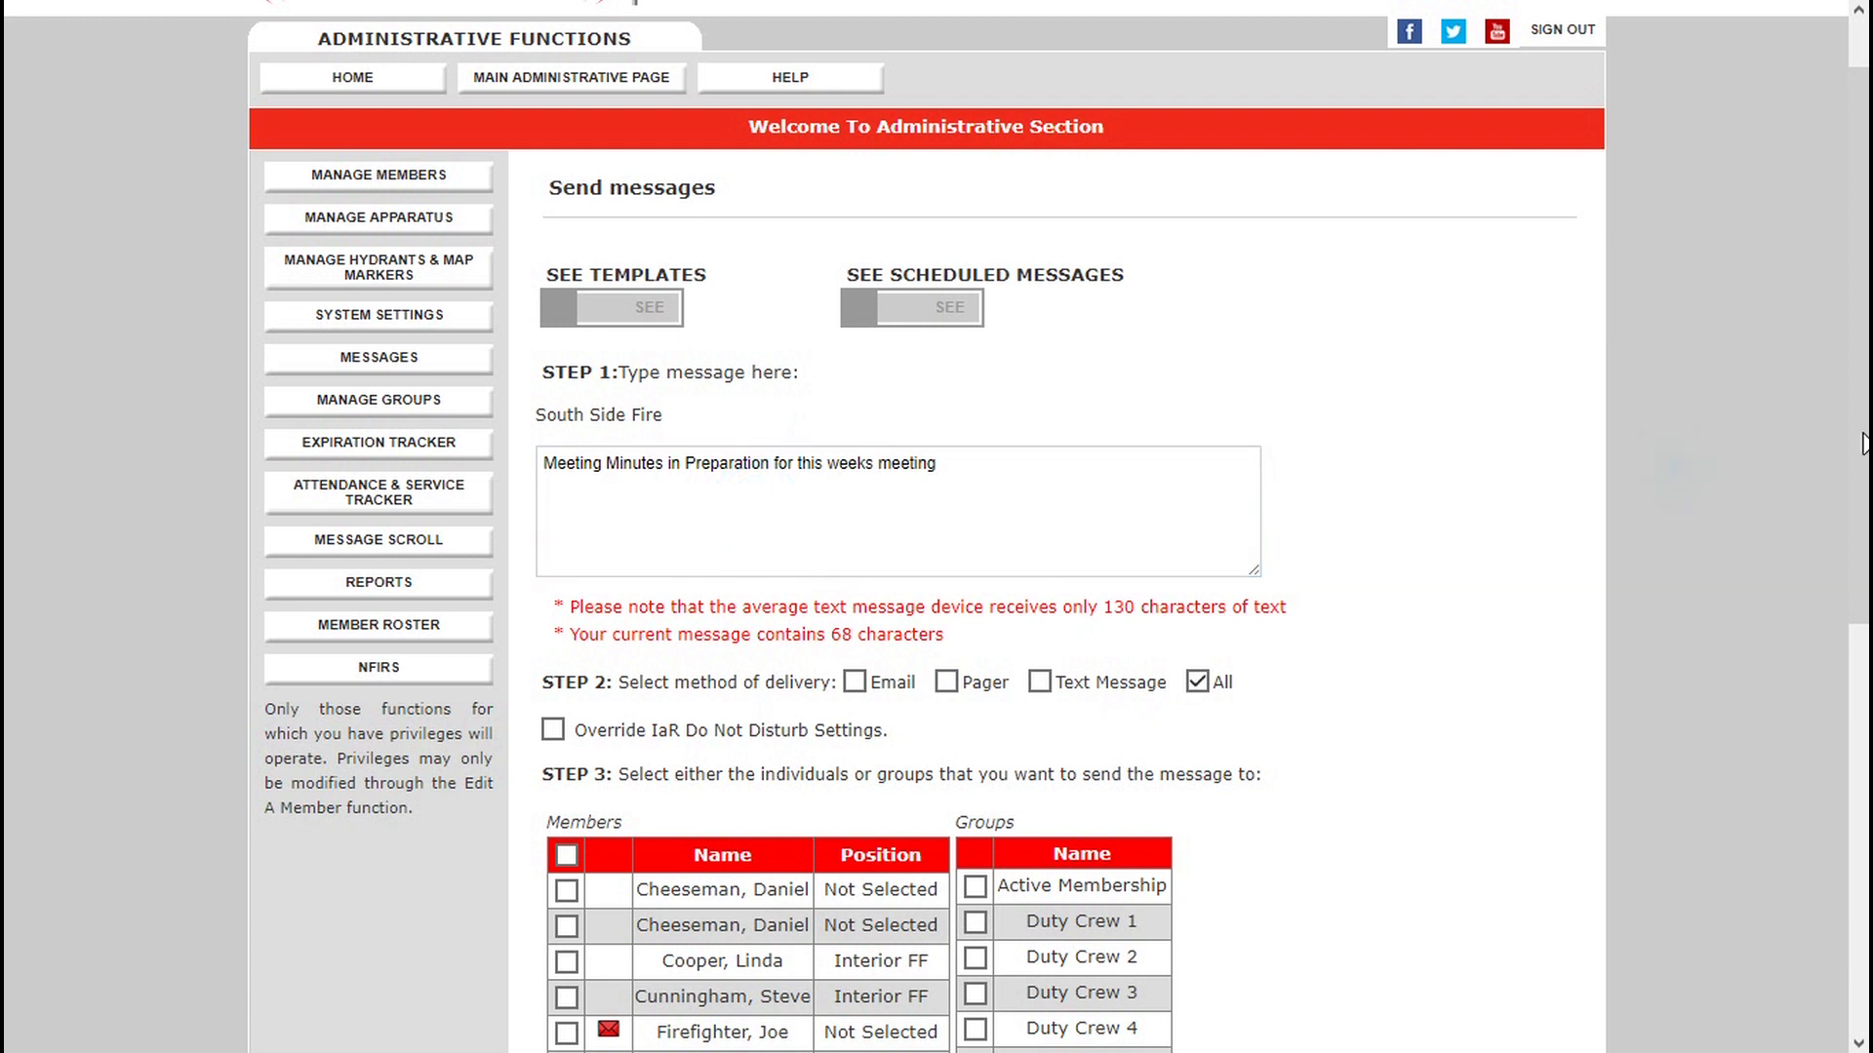
{"action": "scroll", "coordinate": [1863, 444], "scroll_direction": "down", "scroll_amount": 7}
{"action": "left_click", "coordinate": [973, 172]}
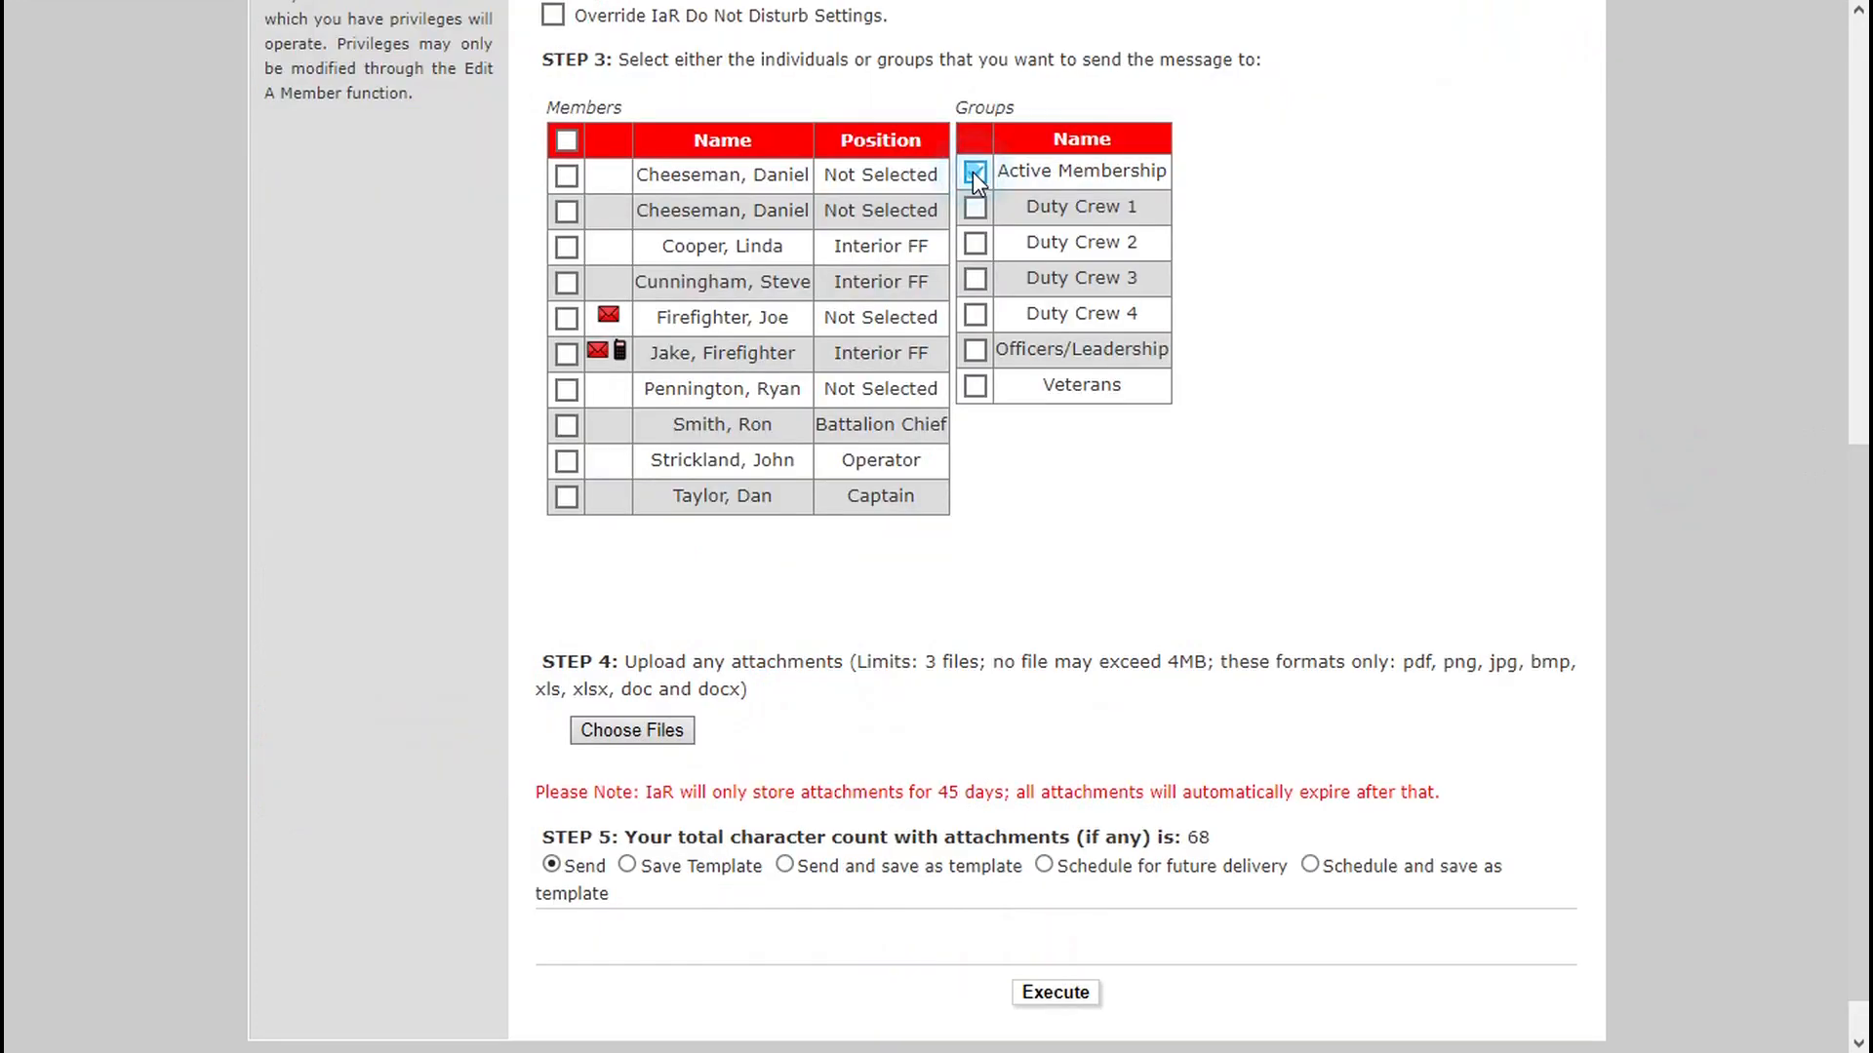
Attach the Smart-Phone-Fame-Icon-png-10 image from the Pictures folder to the message.
{"action": "left_click", "coordinate": [641, 732]}
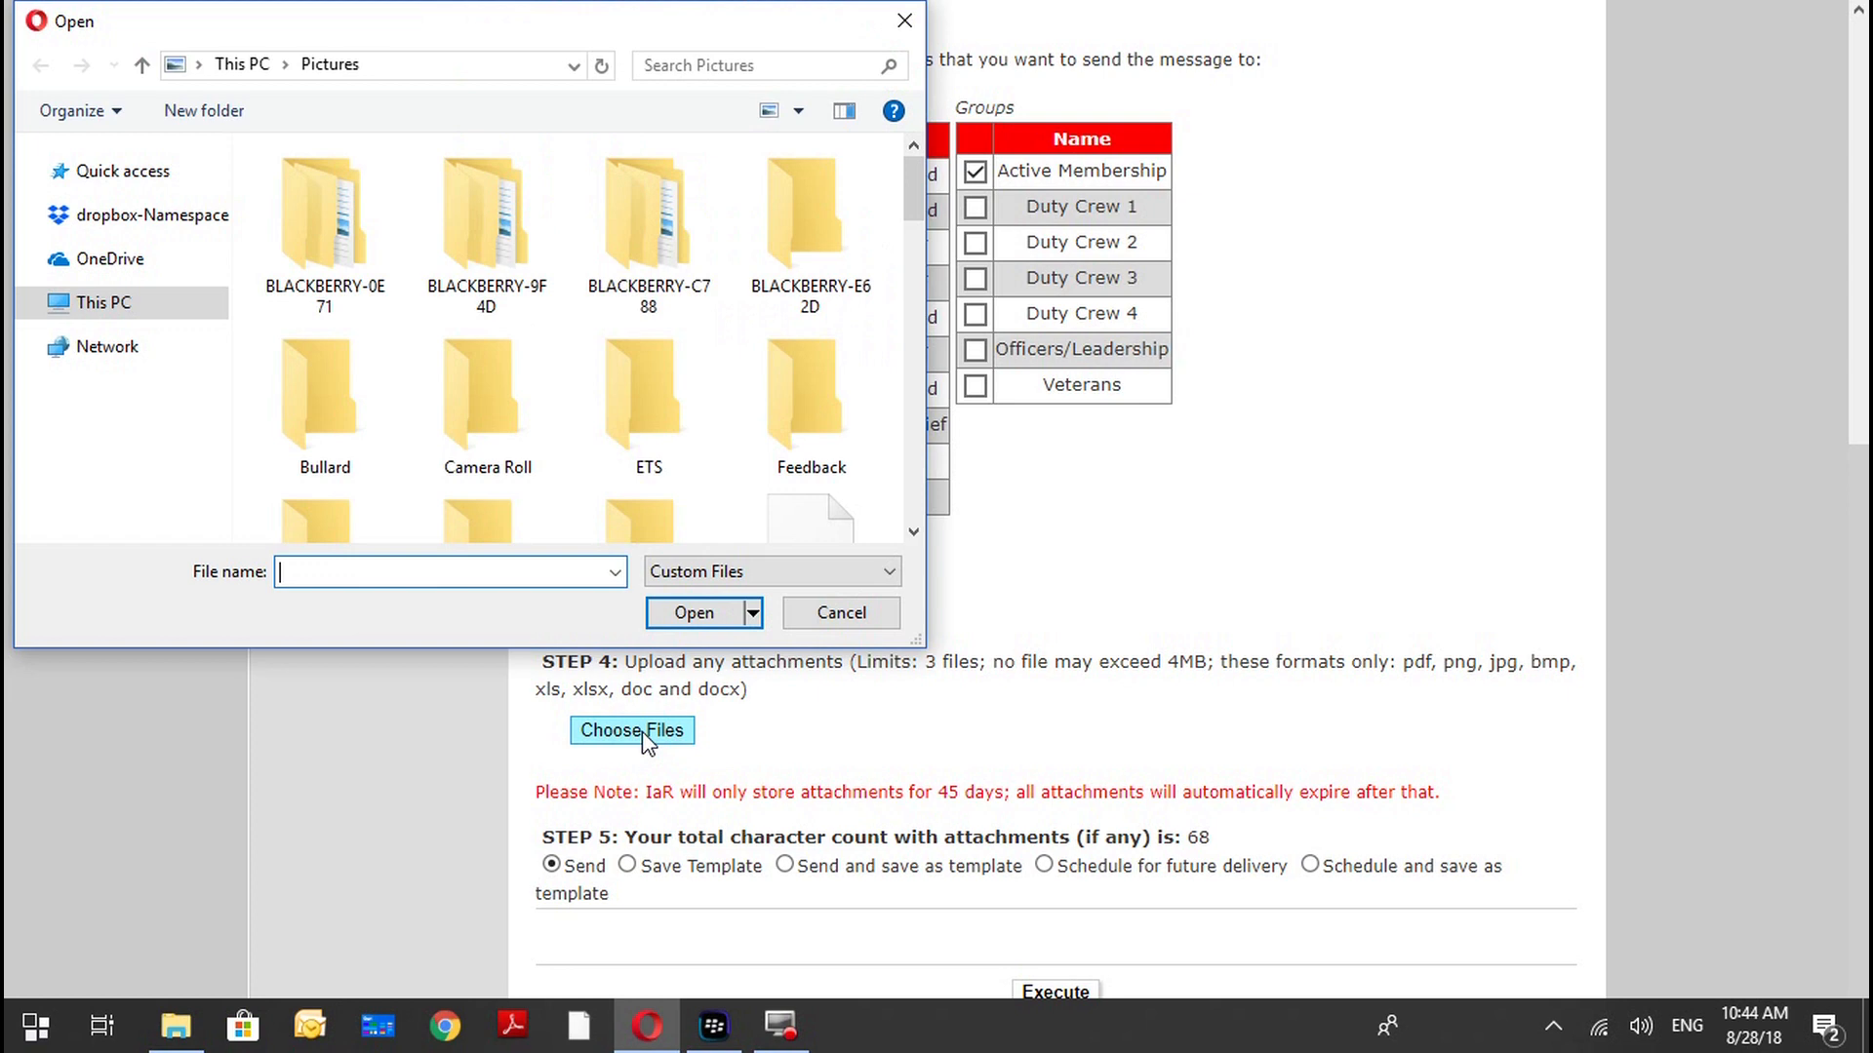
{"action": "left_click_drag", "start_coordinate": [914, 190], "coordinate": [916, 287]}
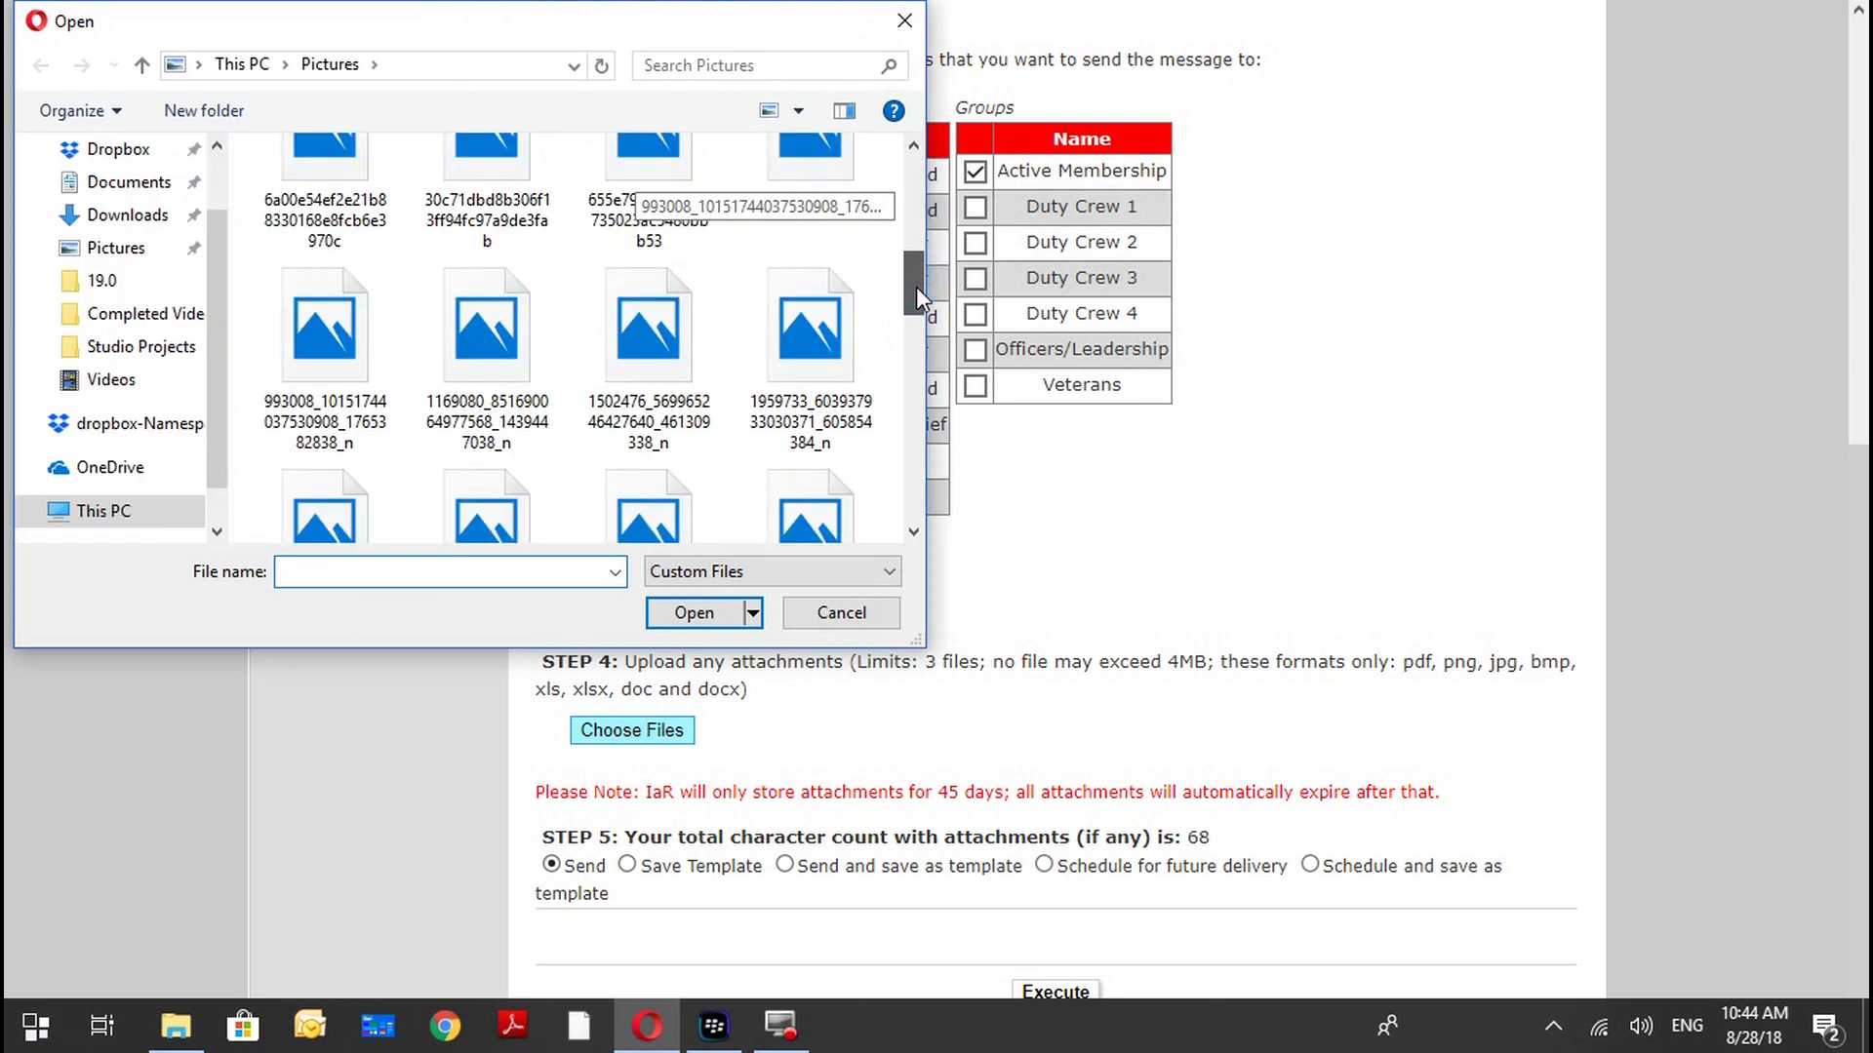
{"action": "left_click_drag", "start_coordinate": [916, 287], "coordinate": [911, 423]}
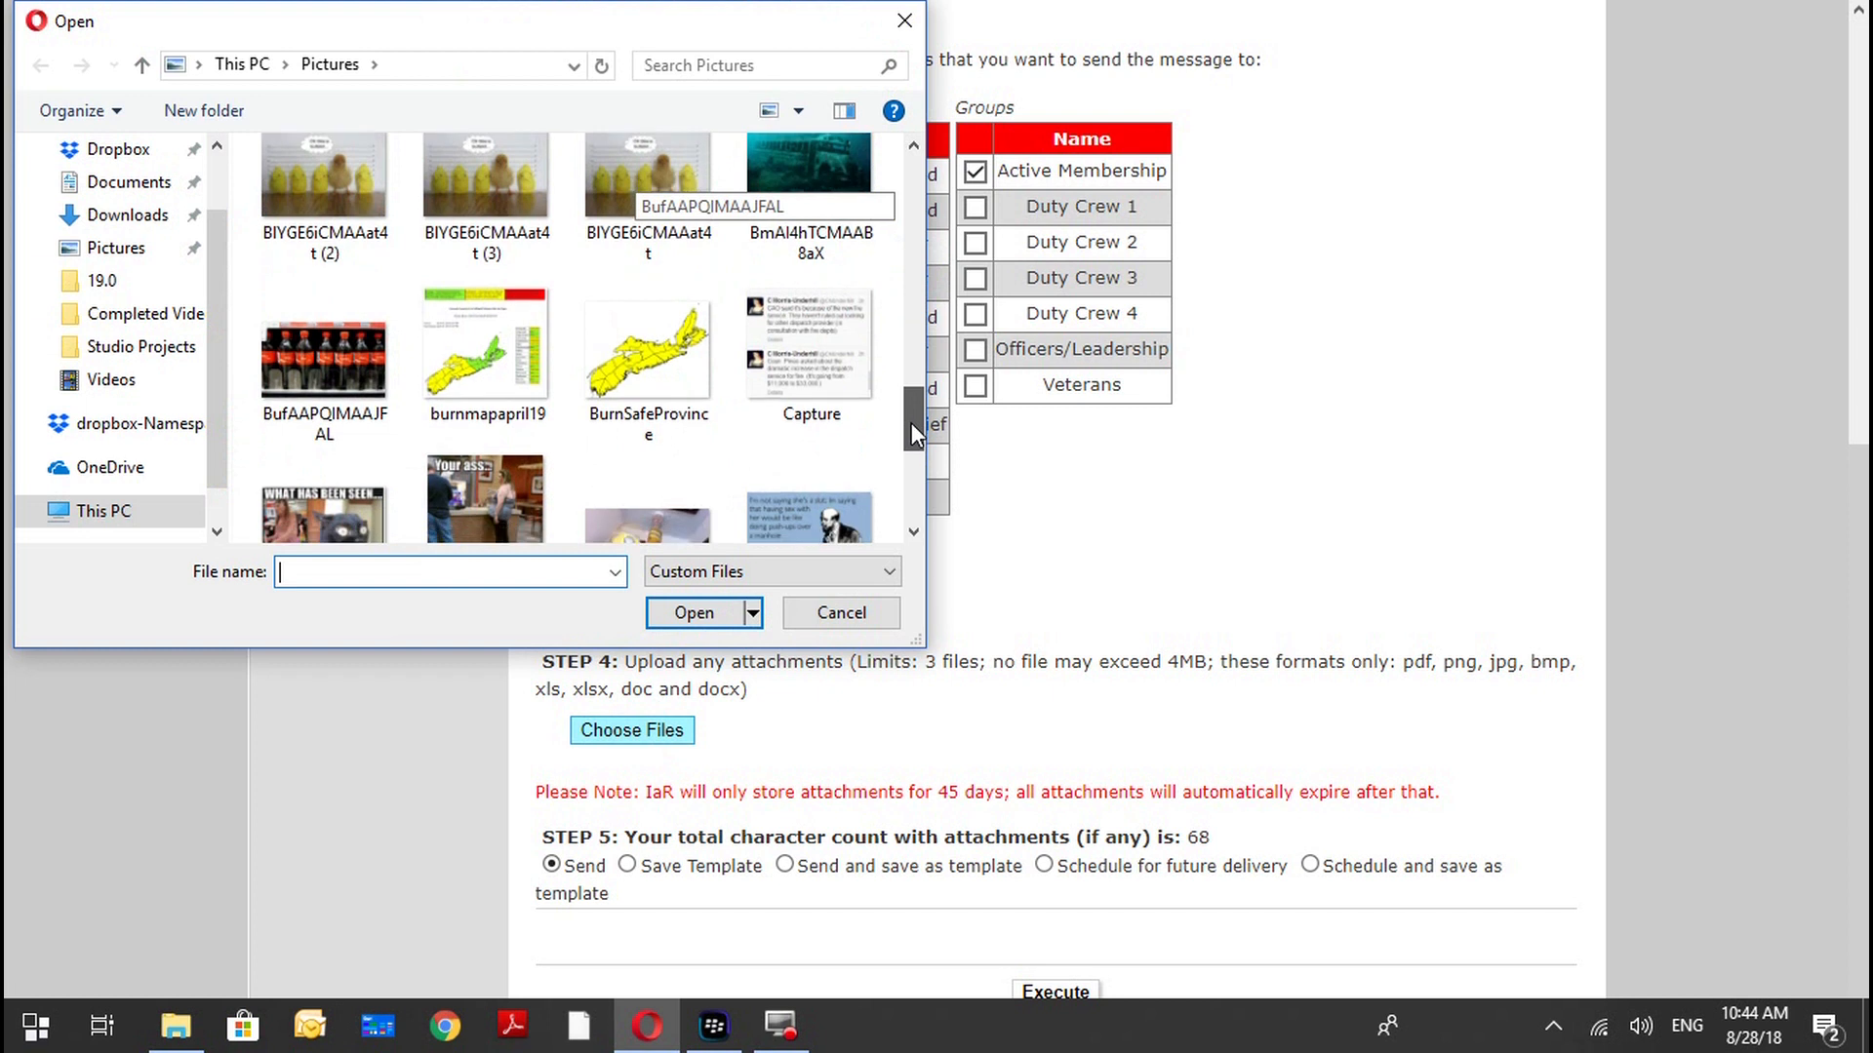
{"action": "left_click_drag", "start_coordinate": [911, 423], "coordinate": [911, 499]}
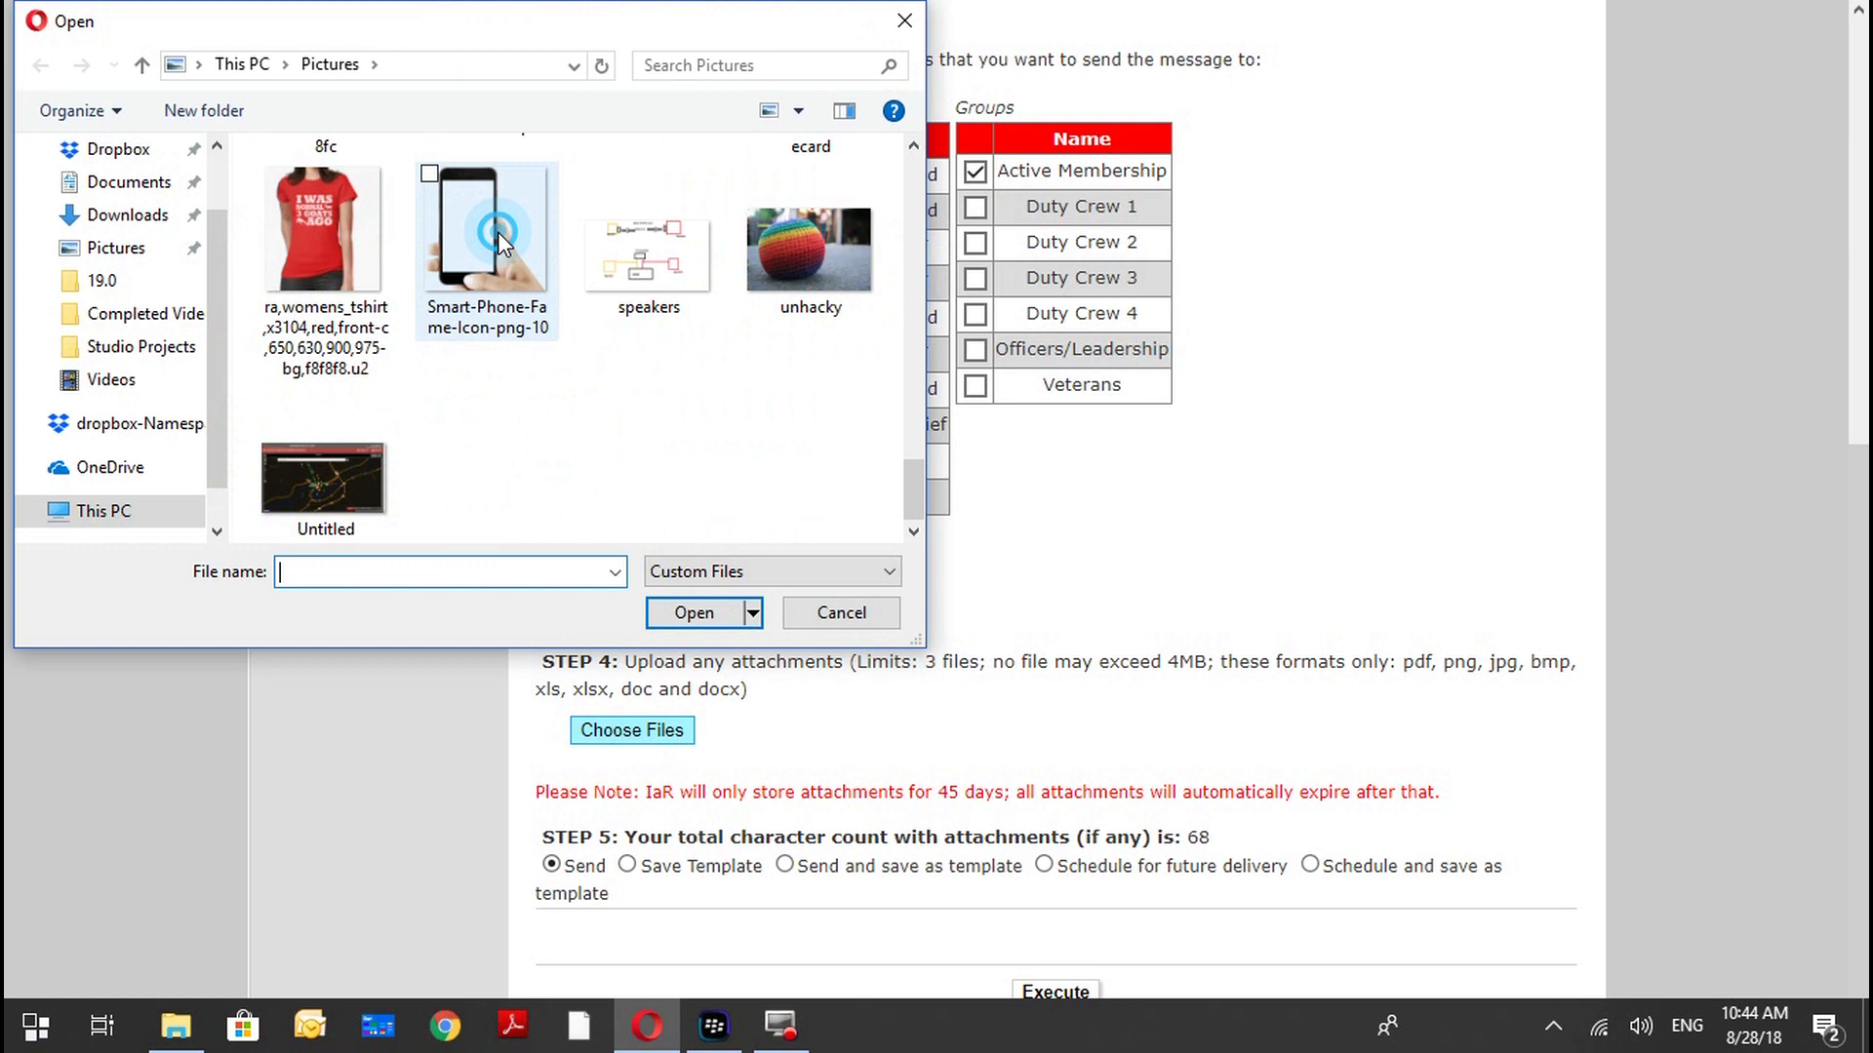
{"action": "double_click", "coordinate": [497, 231]}
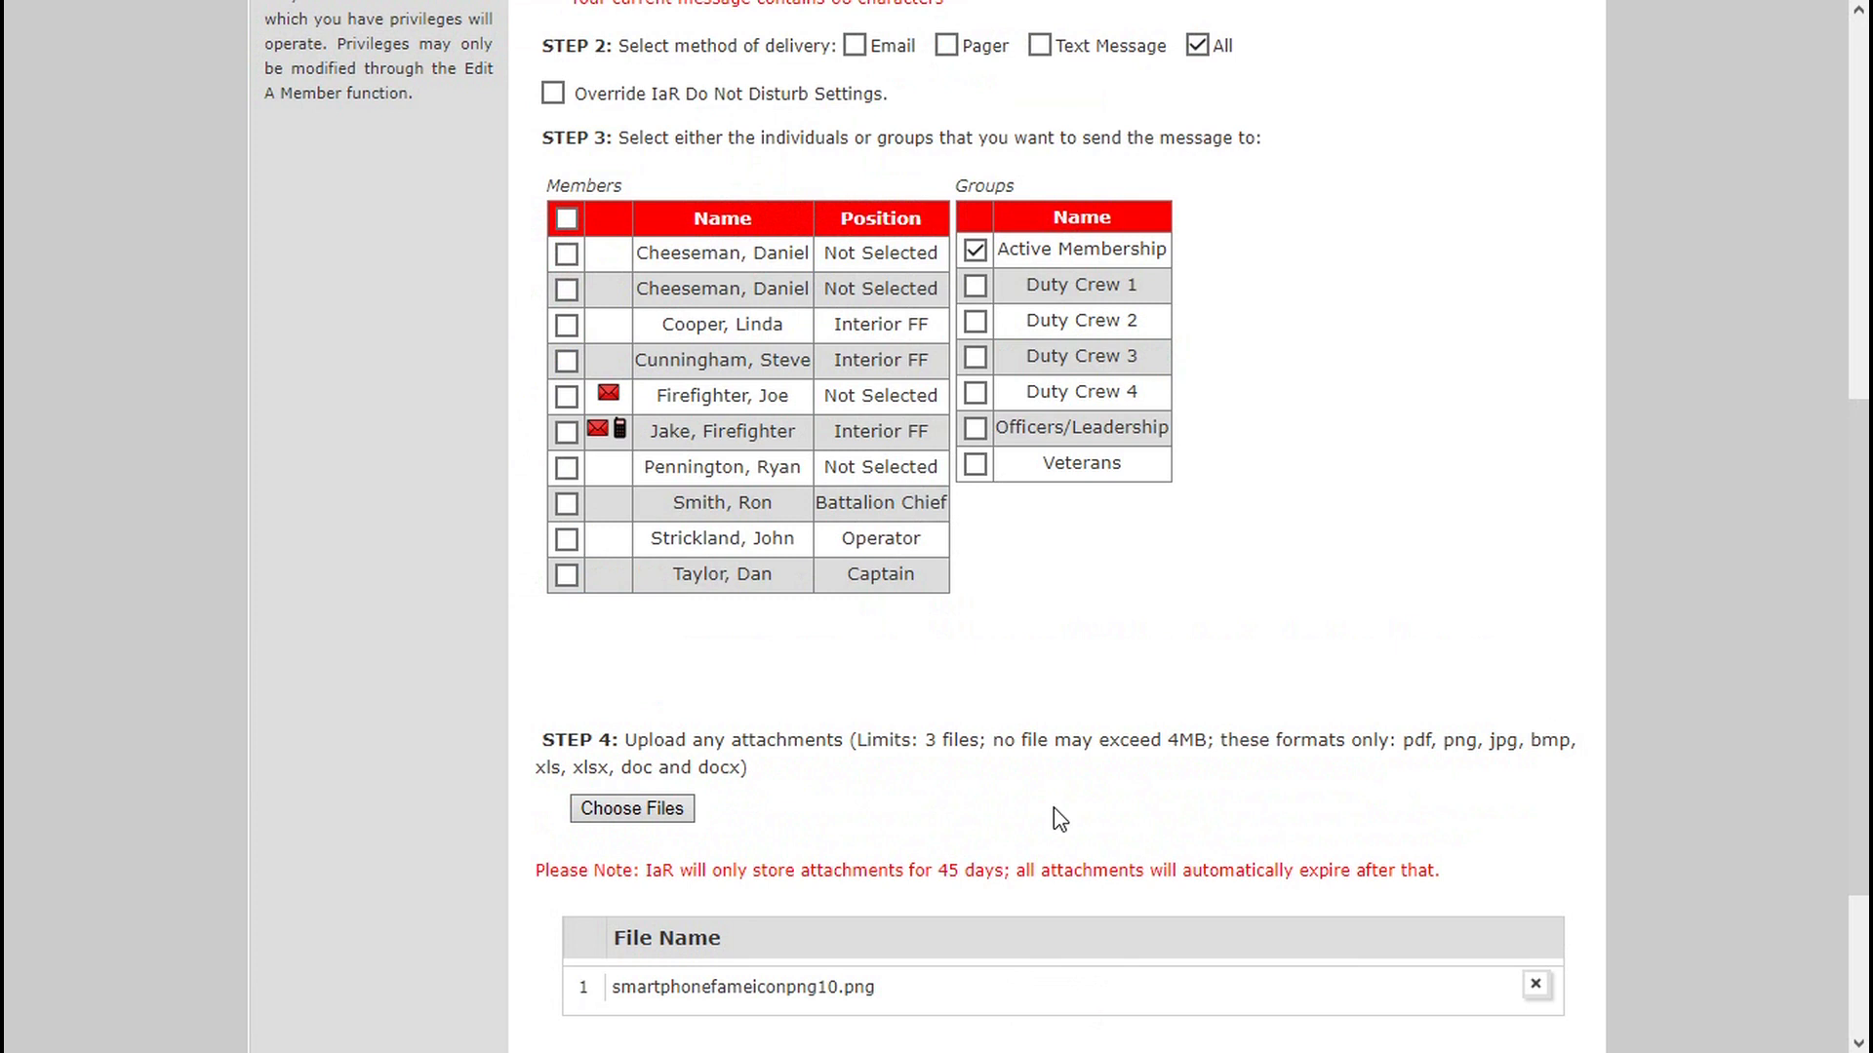
{"action": "scroll", "coordinate": [1060, 819], "scroll_direction": "down", "scroll_amount": 3}
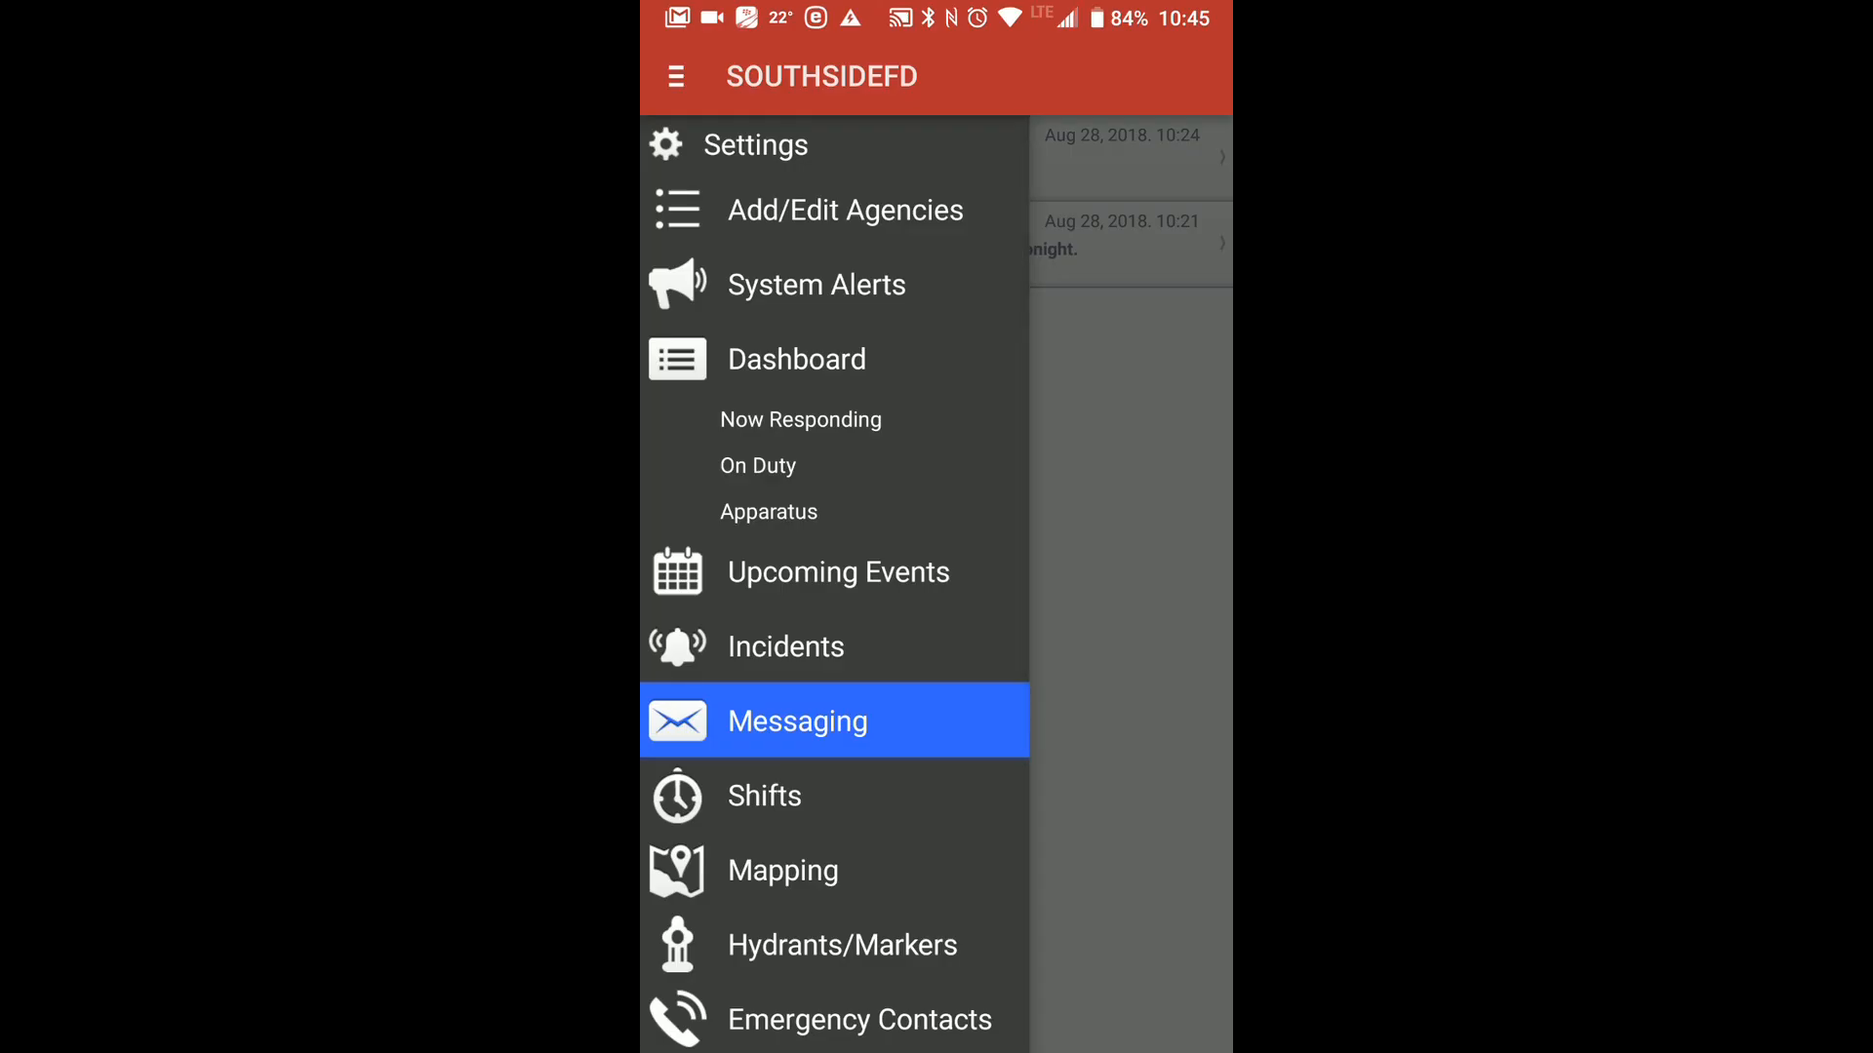
{"action": "left_click", "coordinate": [908, 734]}
{"action": "left_click", "coordinate": [1188, 29]}
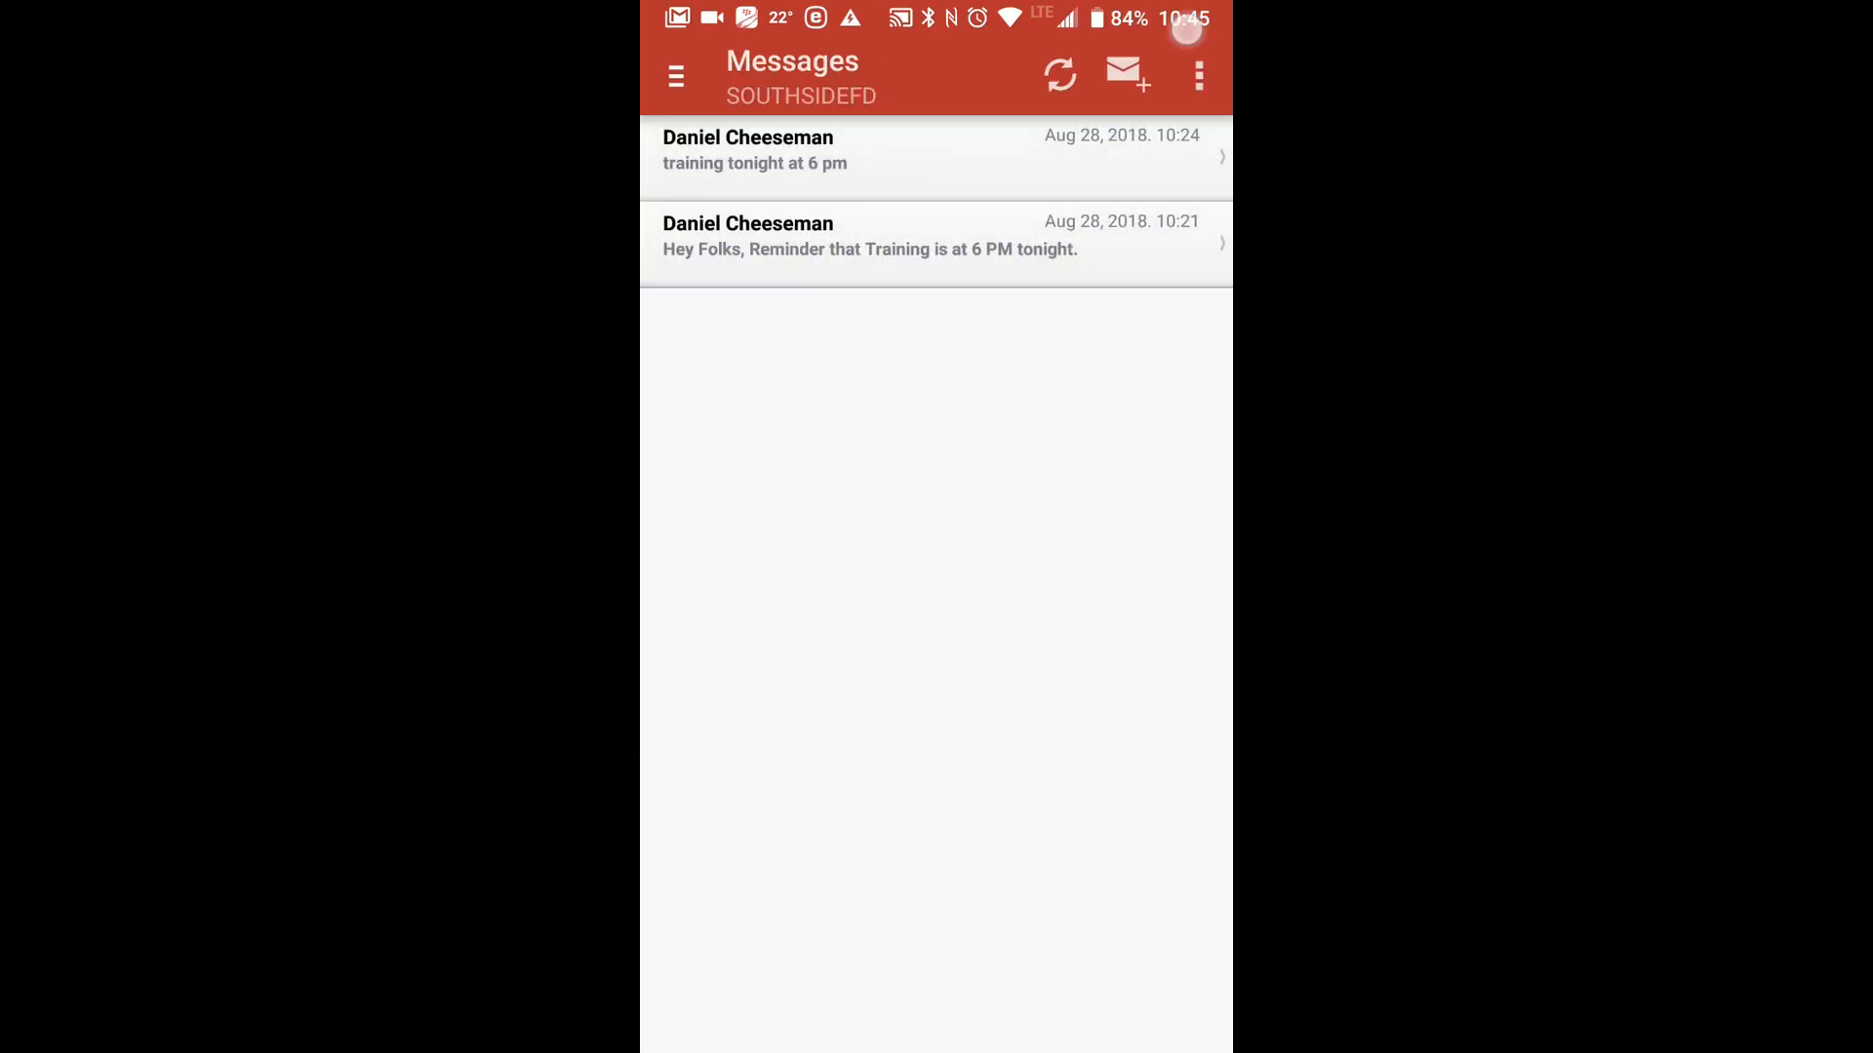
{"action": "left_click", "coordinate": [1184, 40]}
{"action": "mouse_move", "coordinate": [978, 551]}
{"action": "left_mouse_down"}
{"action": "mouse_move", "coordinate": [1053, 196]}
{"action": "mouse_move", "coordinate": [979, 250]}
{"action": "mouse_move", "coordinate": [1120, 251]}
{"action": "left_mouse_up"}
{"action": "left_click", "coordinate": [1180, 32]}
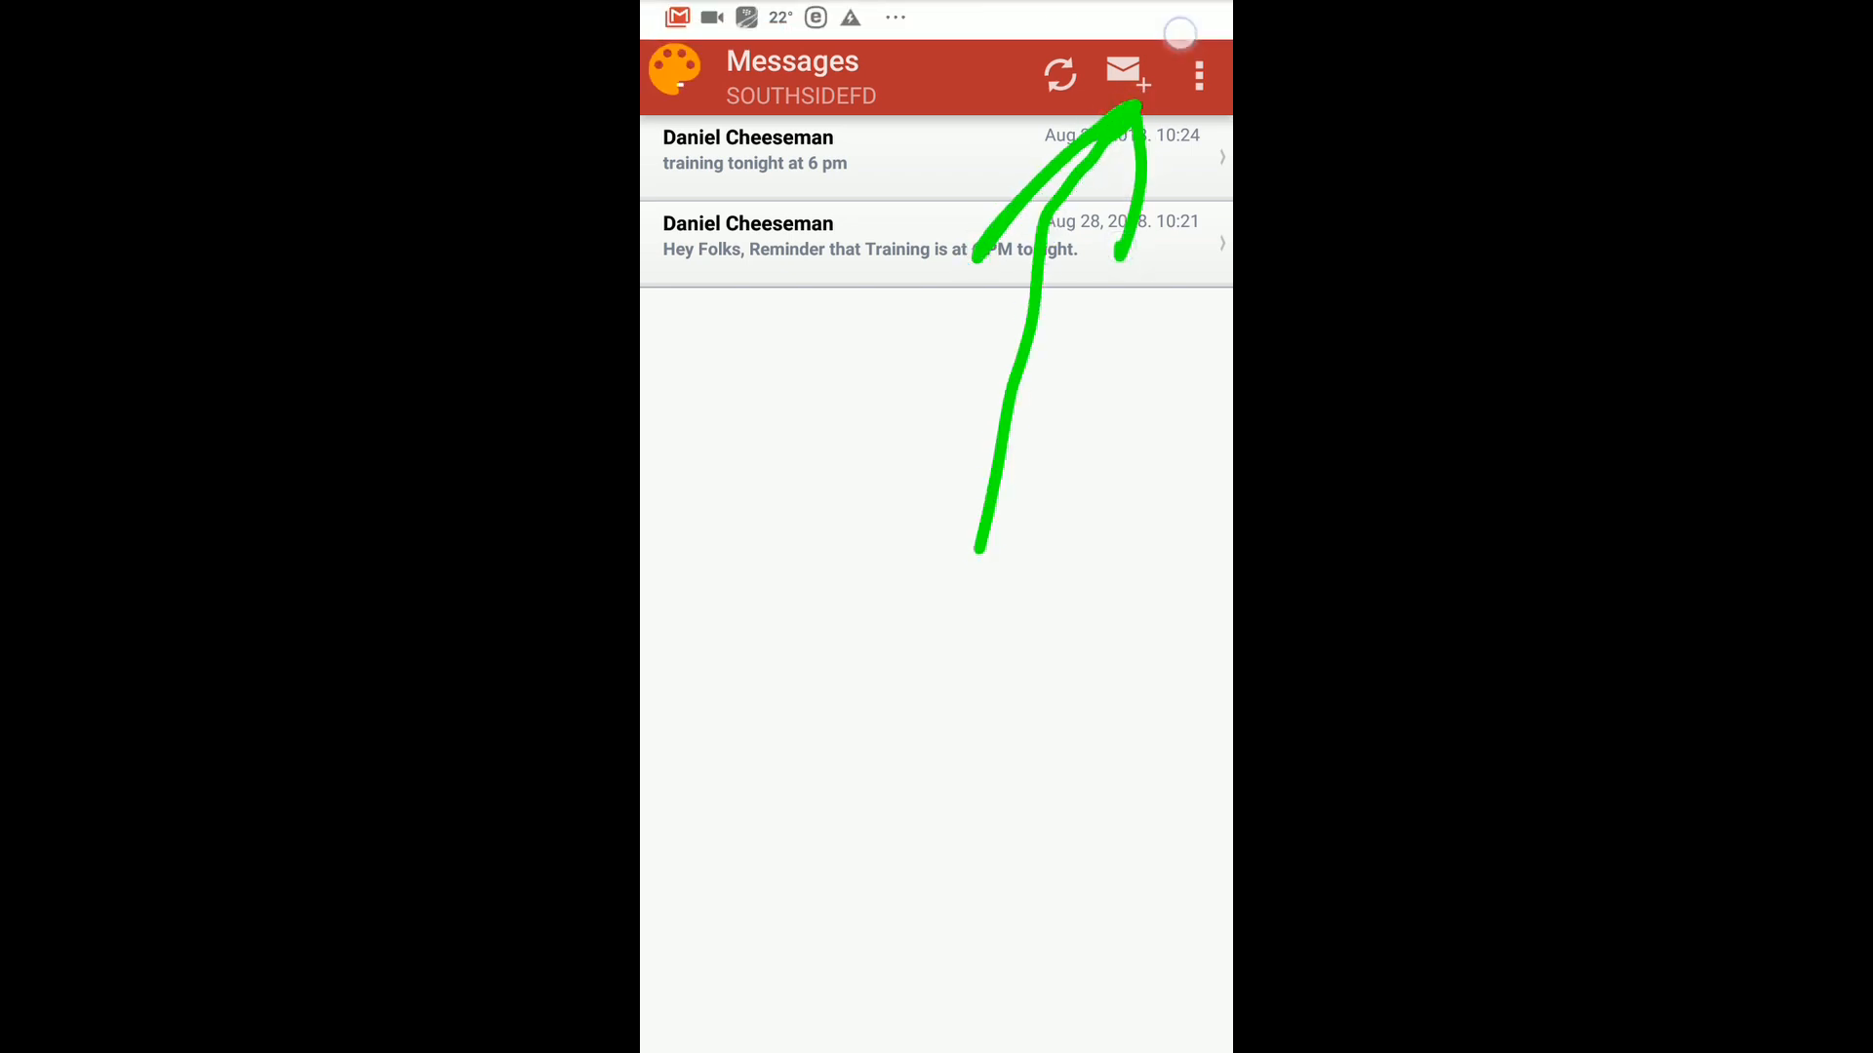
{"action": "left_click", "coordinate": [1184, 34]}
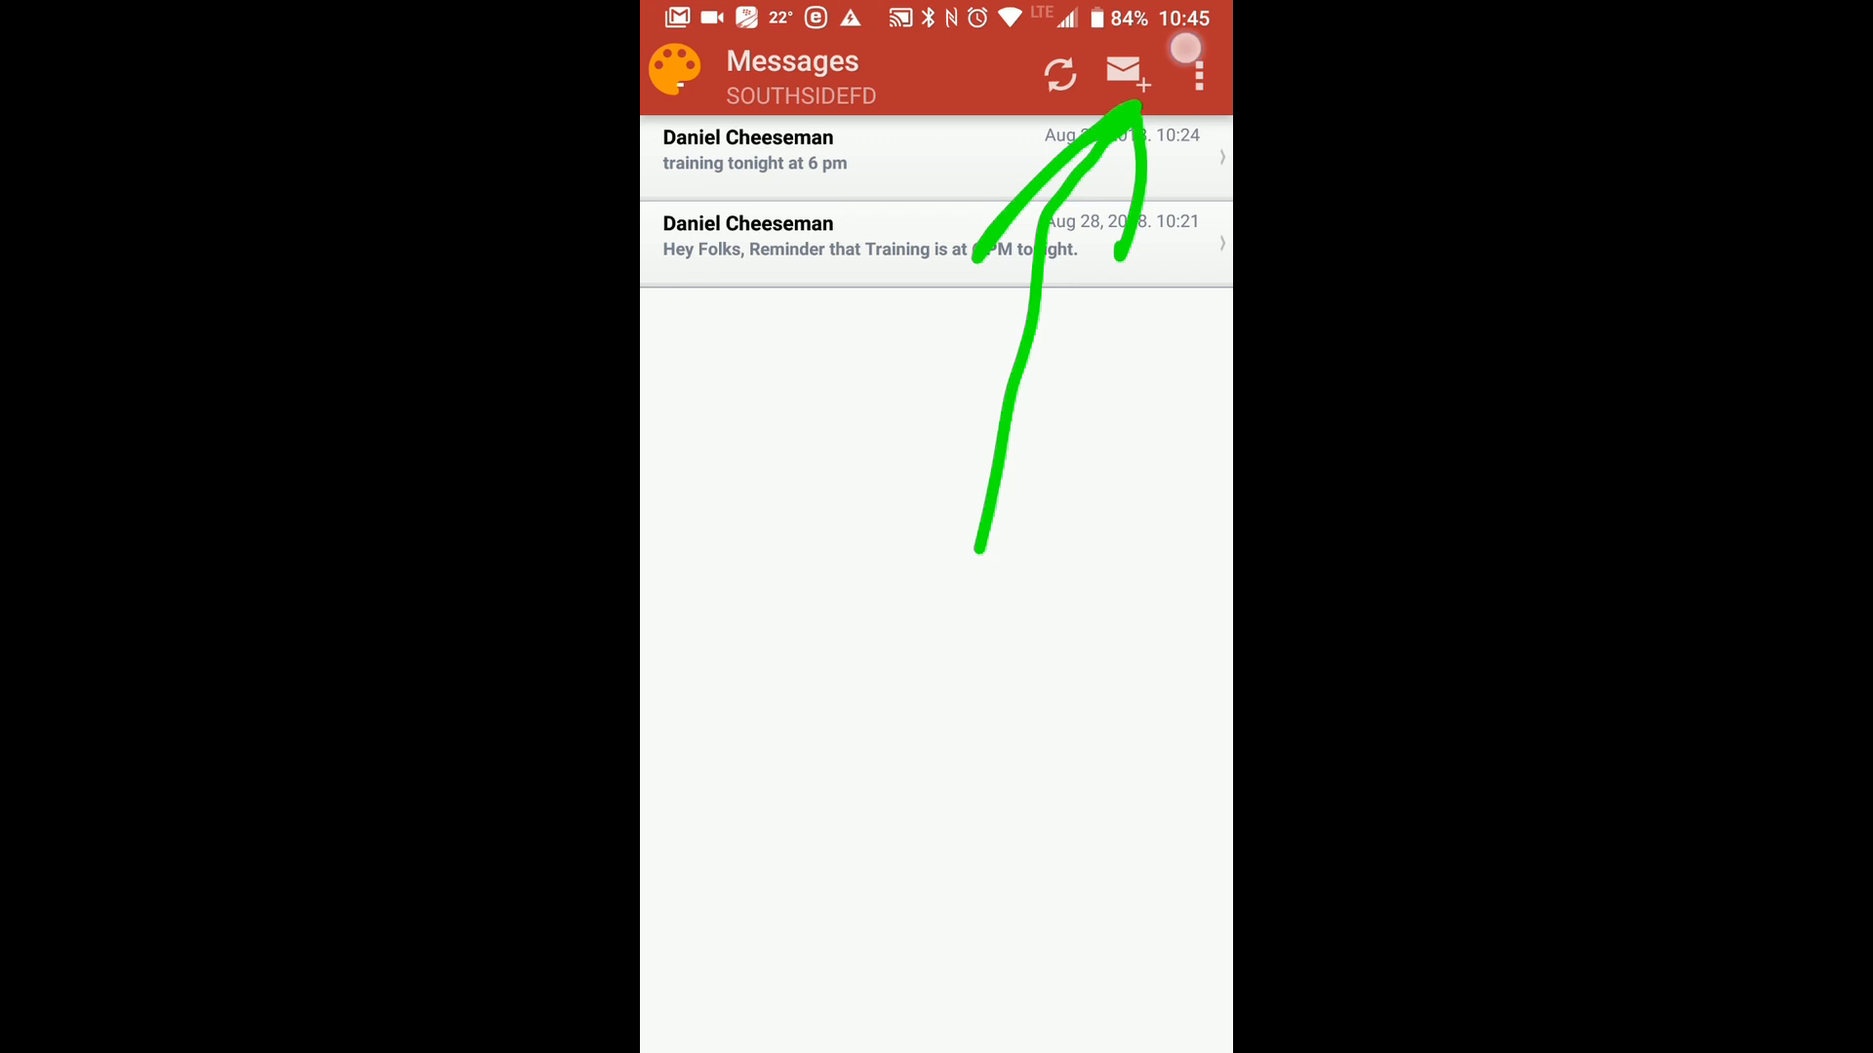
In the IamResponding mobile app, create a new message to the Active Membership group with mail, text and pager delivery.
{"action": "left_click", "coordinate": [1127, 73]}
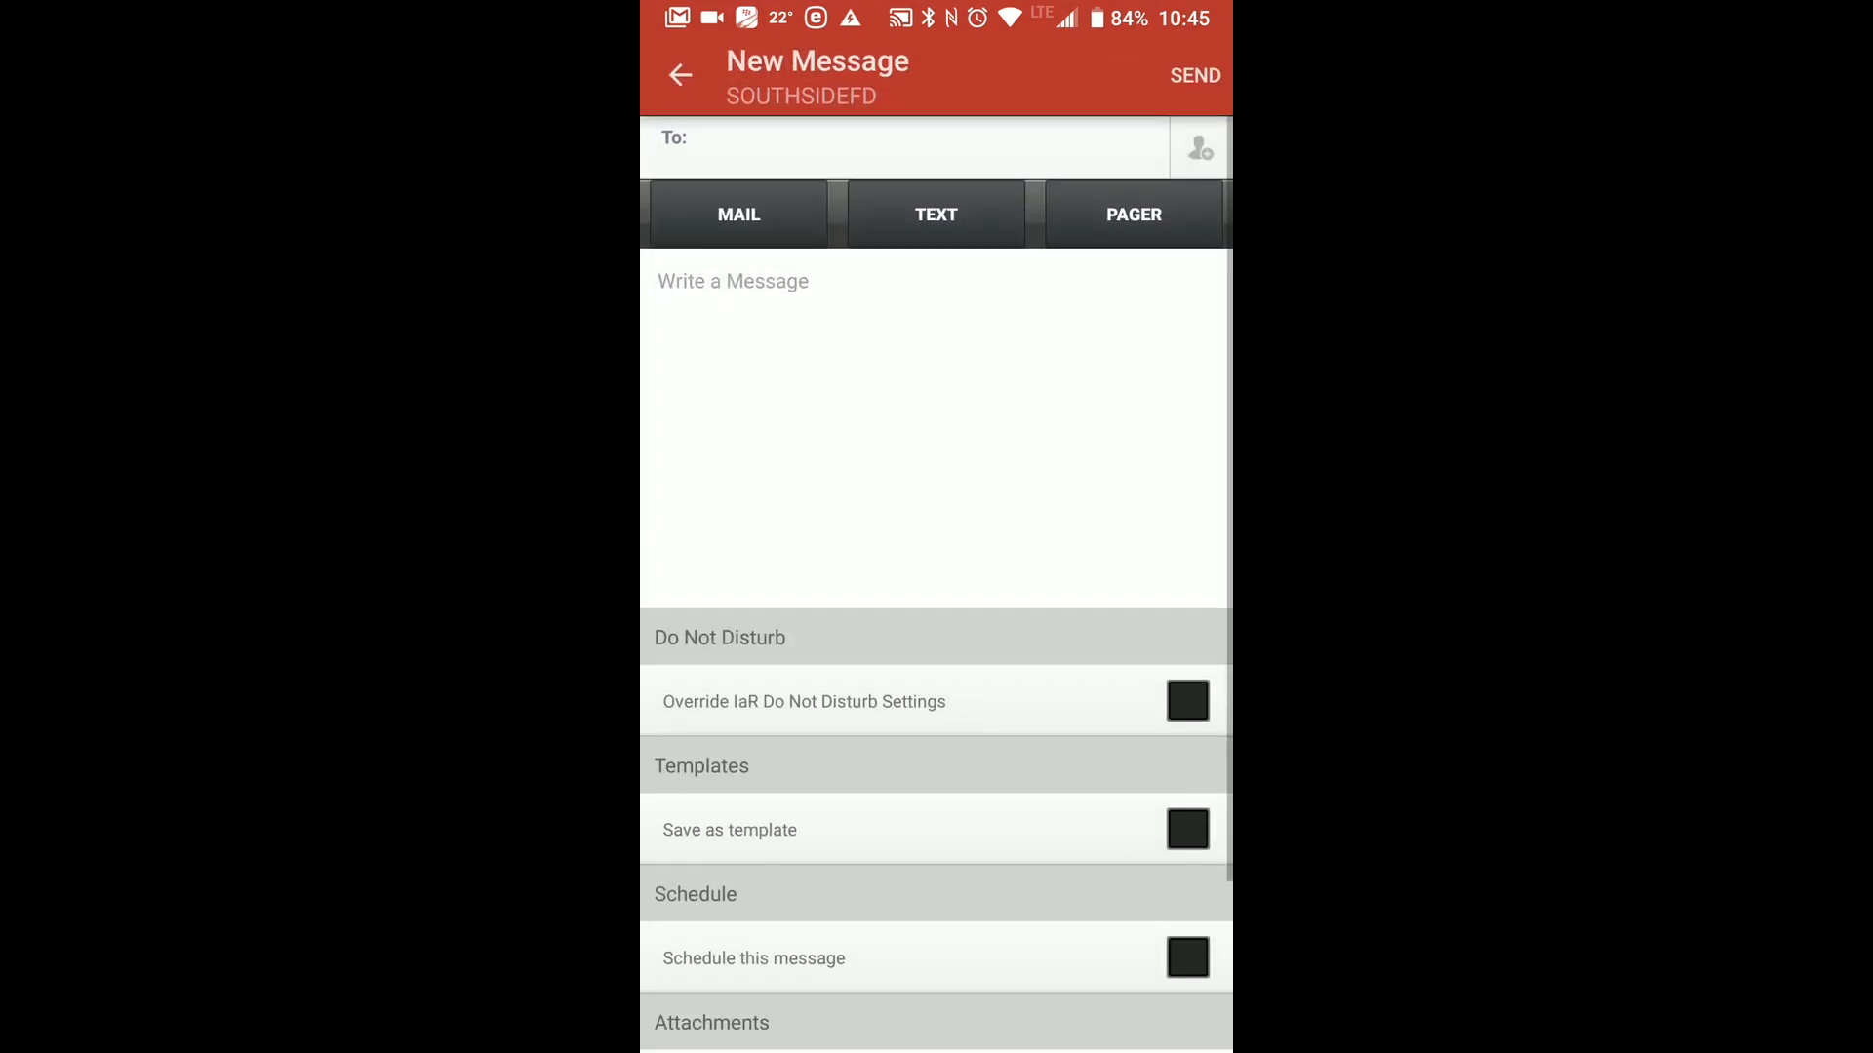
{"action": "left_click", "coordinate": [1198, 148]}
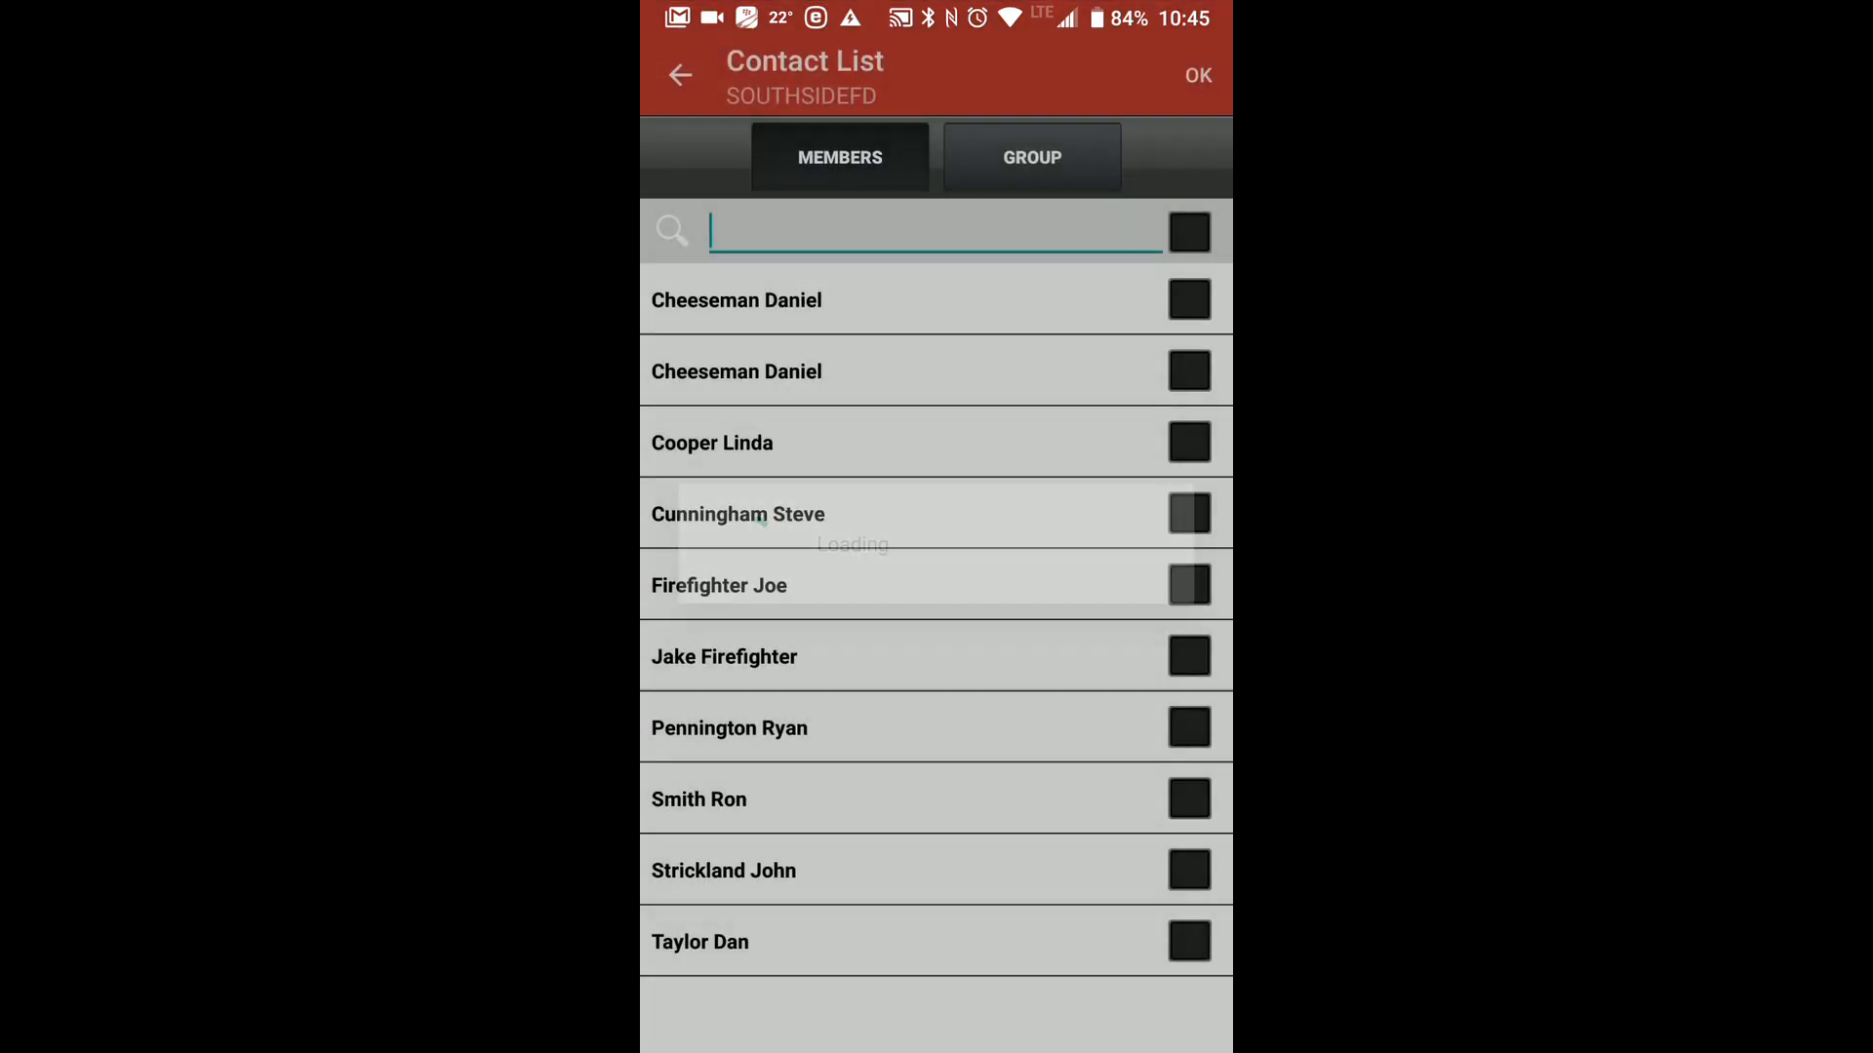
{"action": "left_click", "coordinate": [1032, 157]}
{"action": "left_click", "coordinate": [1189, 299]}
{"action": "left_click", "coordinate": [1198, 75]}
{"action": "left_click", "coordinate": [774, 241]}
{"action": "left_click", "coordinate": [936, 205]}
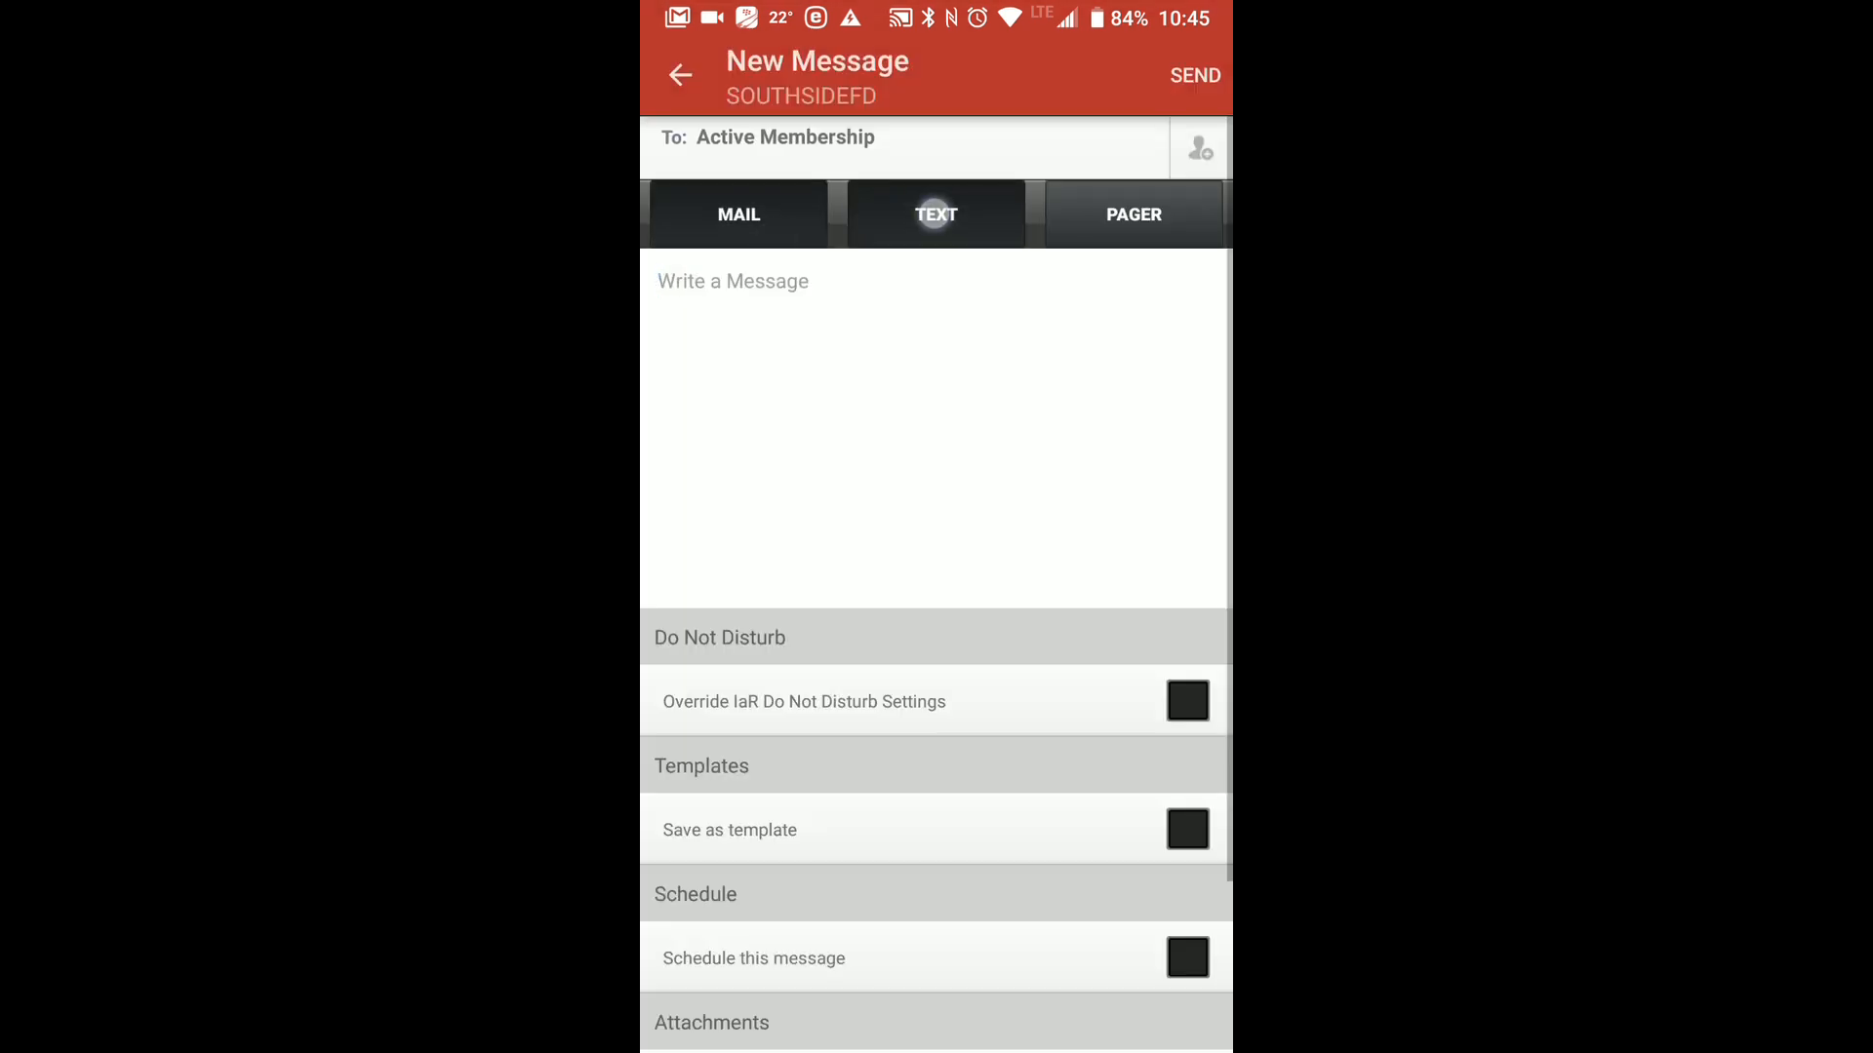
{"action": "left_click", "coordinate": [1135, 216]}
Enter "ggggg" as the message text and browse the phone's recent files for an attachment without choosing one.
{"action": "left_click", "coordinate": [1020, 347]}
{"action": "type", "text": "ggggg"}
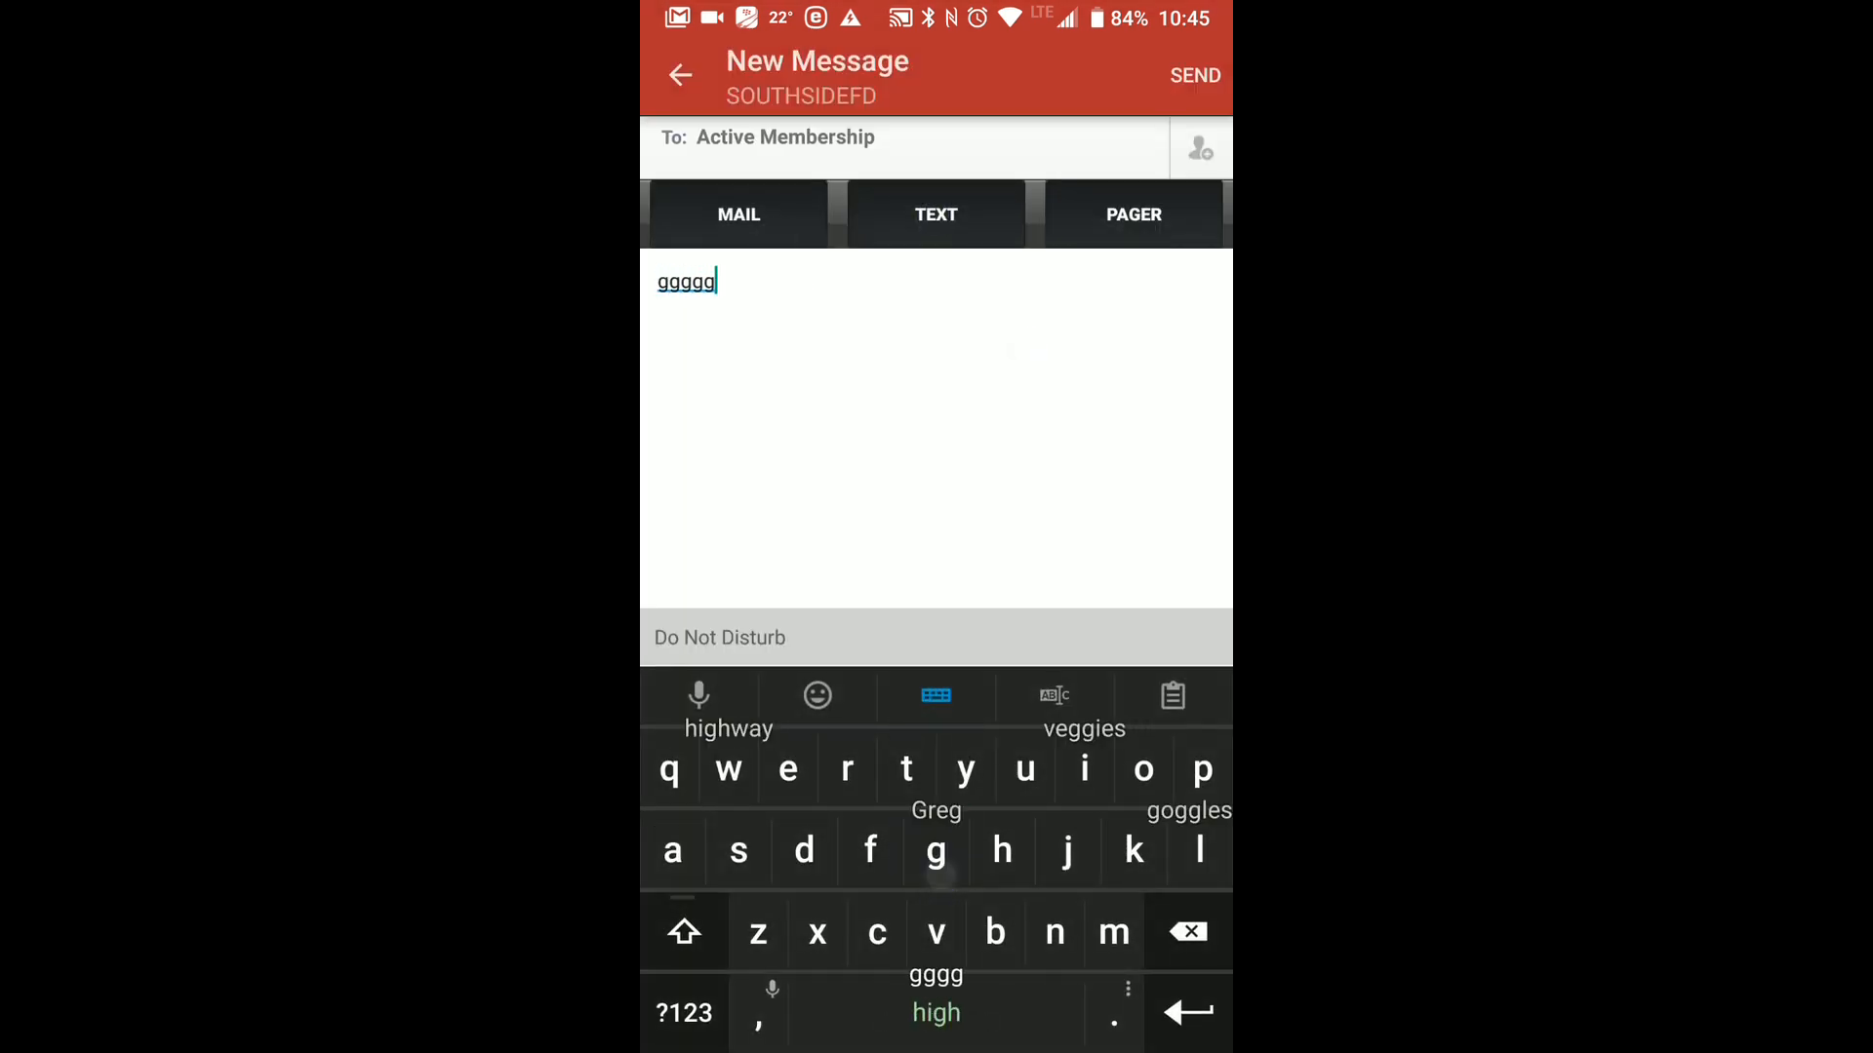
{"action": "left_click", "coordinate": [716, 285]}
{"action": "scroll", "coordinate": [936, 439], "scroll_direction": "down", "scroll_amount": 5}
{"action": "left_click", "coordinate": [1028, 485]}
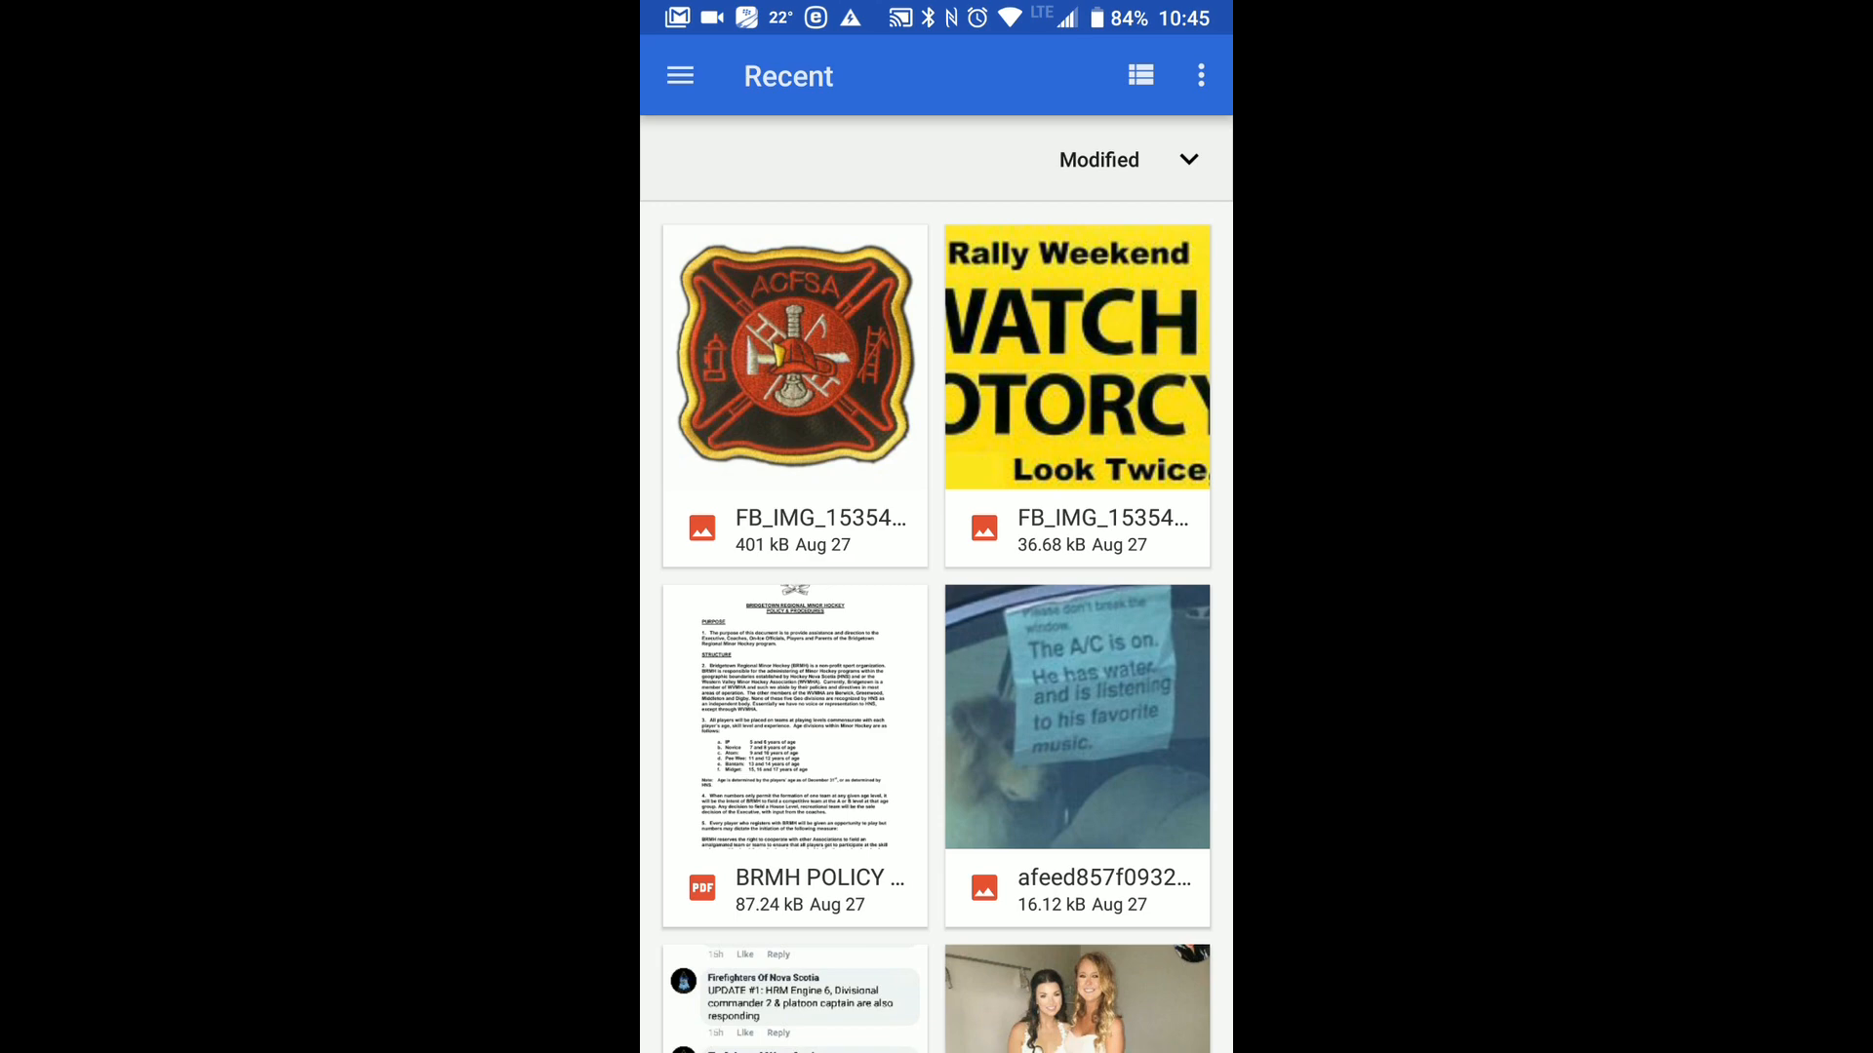
{"action": "key", "text": "Escape"}
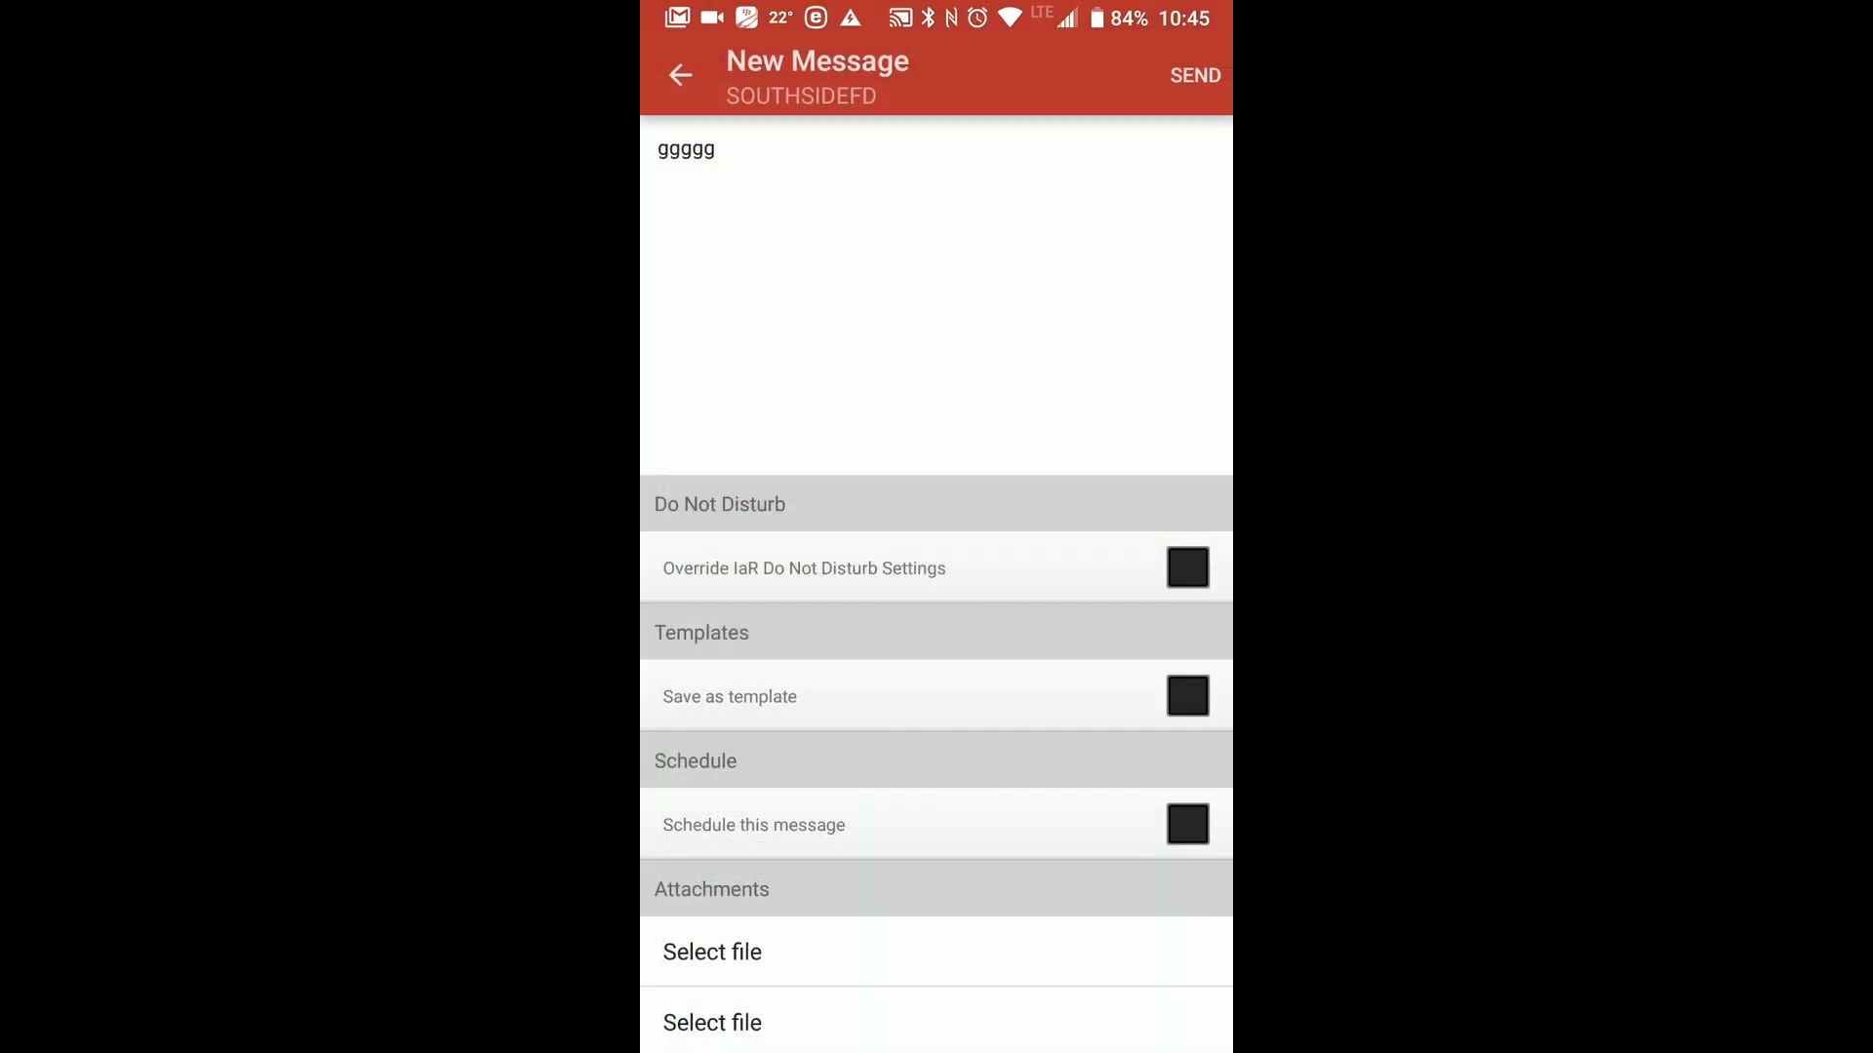
Discard the unsent message, return to the message list and leave the mobile app.
{"action": "scroll", "coordinate": [976, 741], "scroll_direction": "down", "scroll_amount": 1}
{"action": "scroll", "coordinate": [1018, 819], "scroll_direction": "up", "scroll_amount": 2}
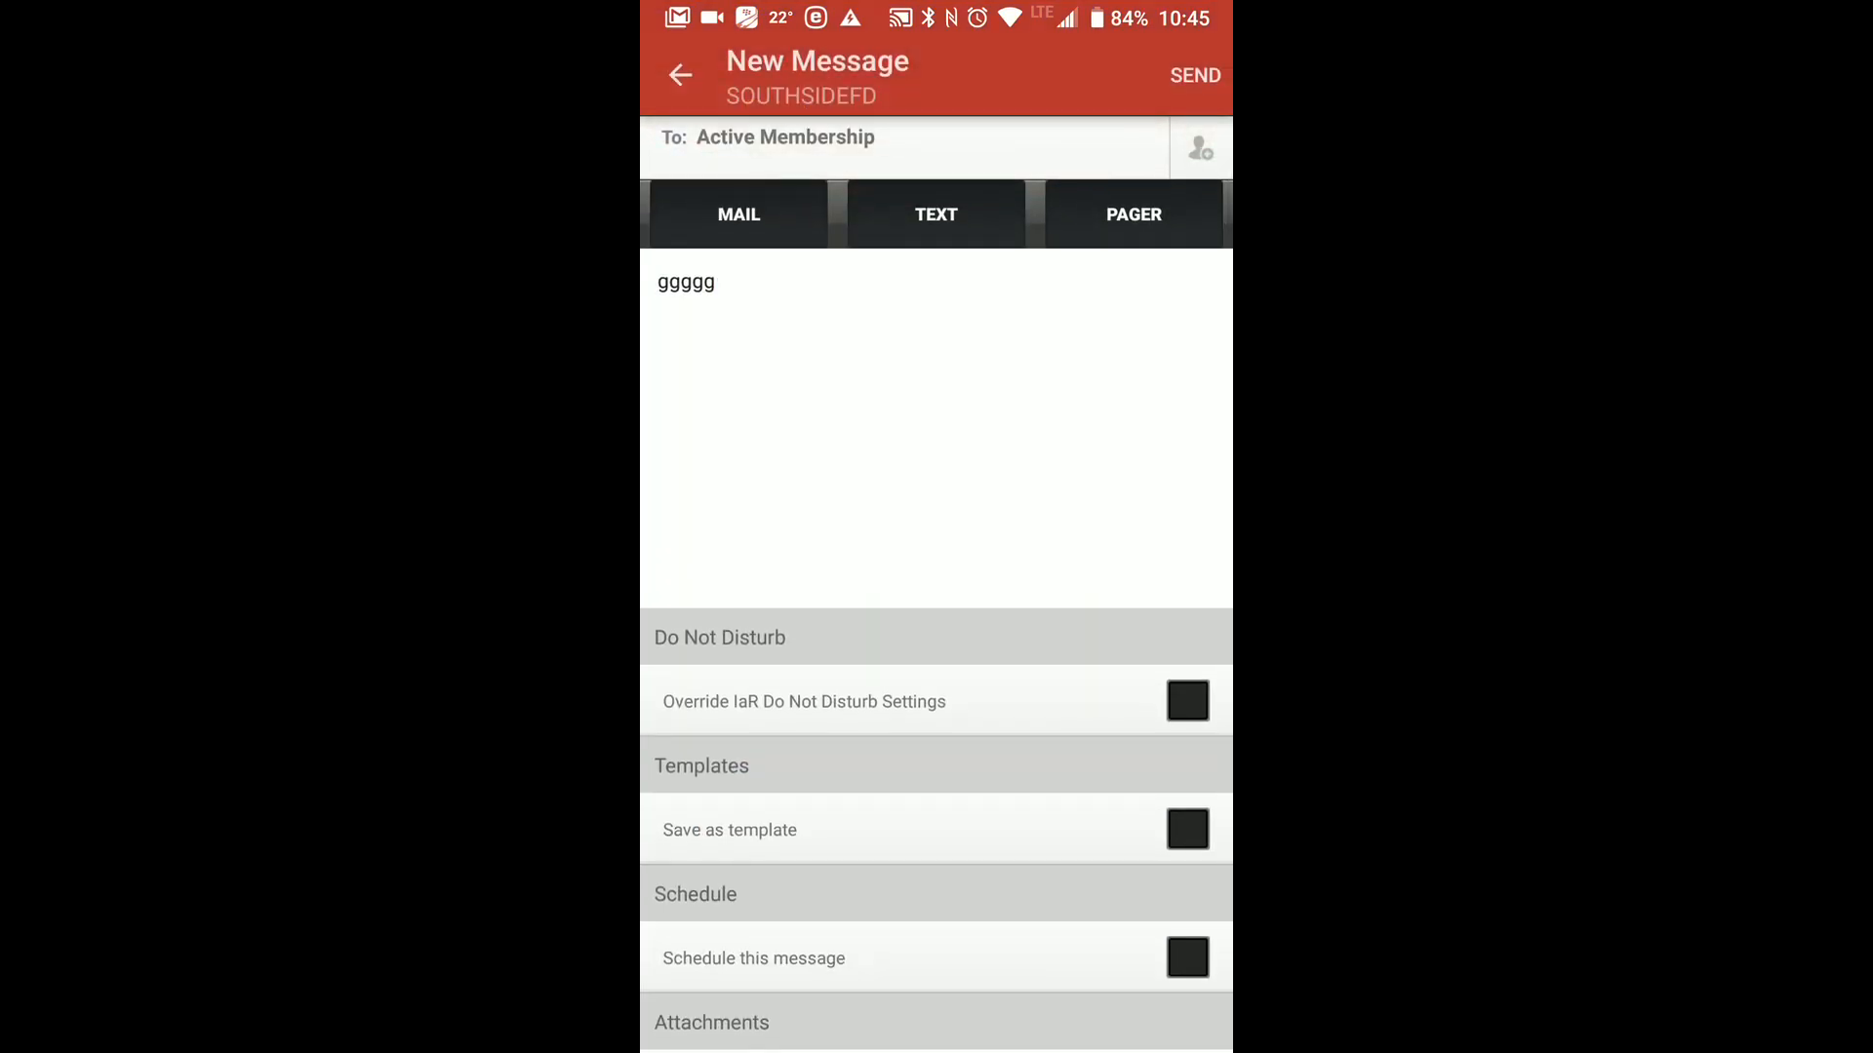
{"action": "left_click", "coordinate": [680, 76]}
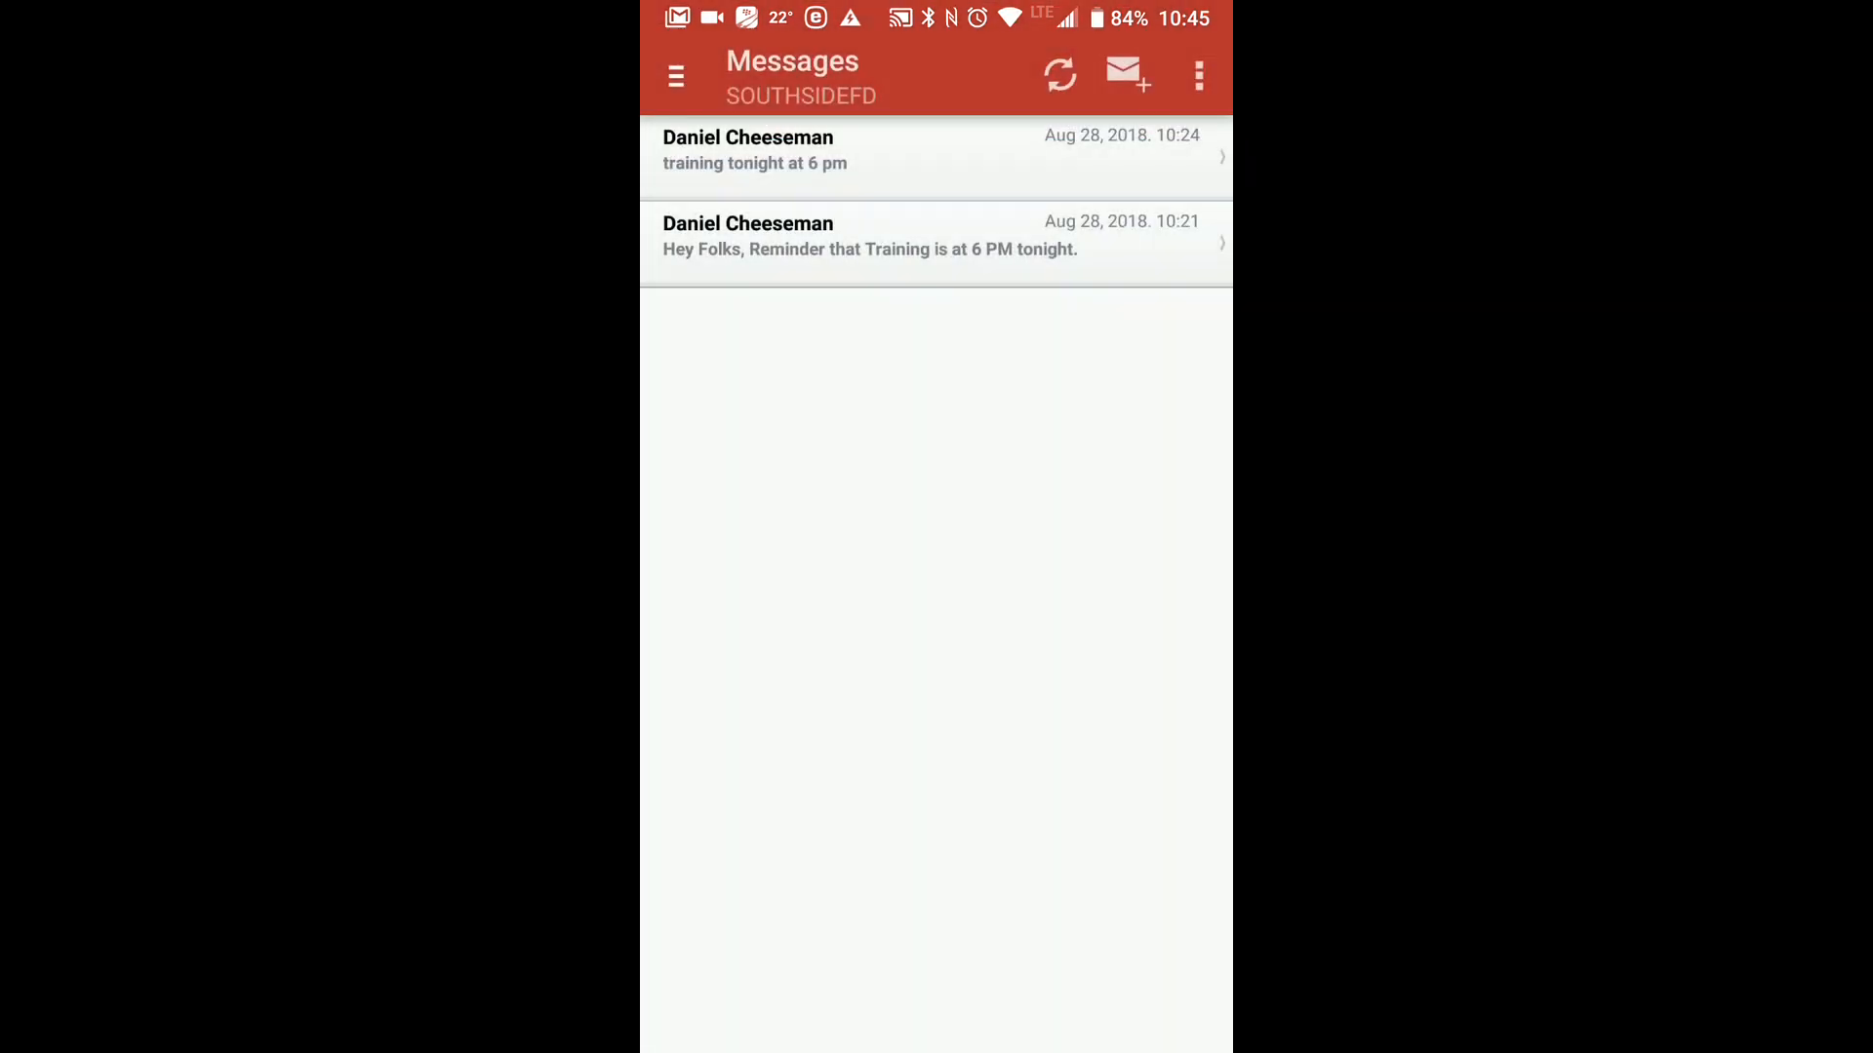
{"action": "key", "text": "Home"}
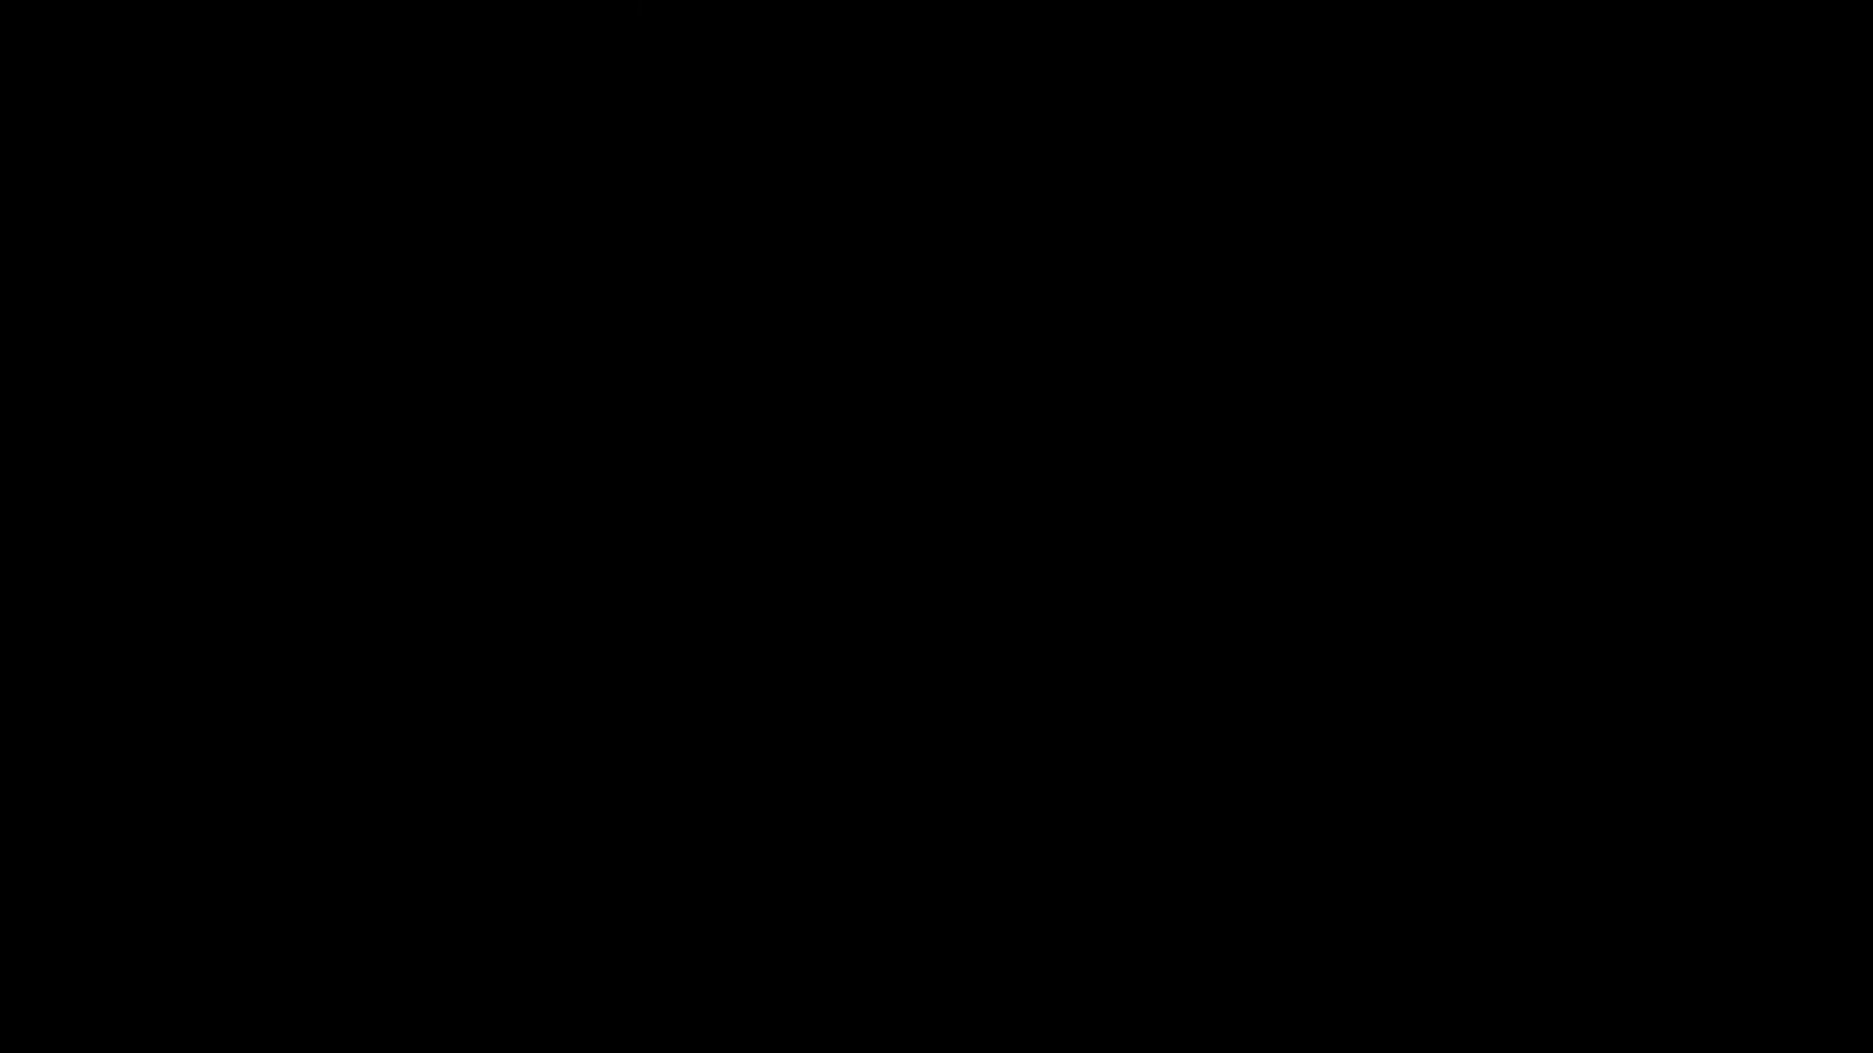